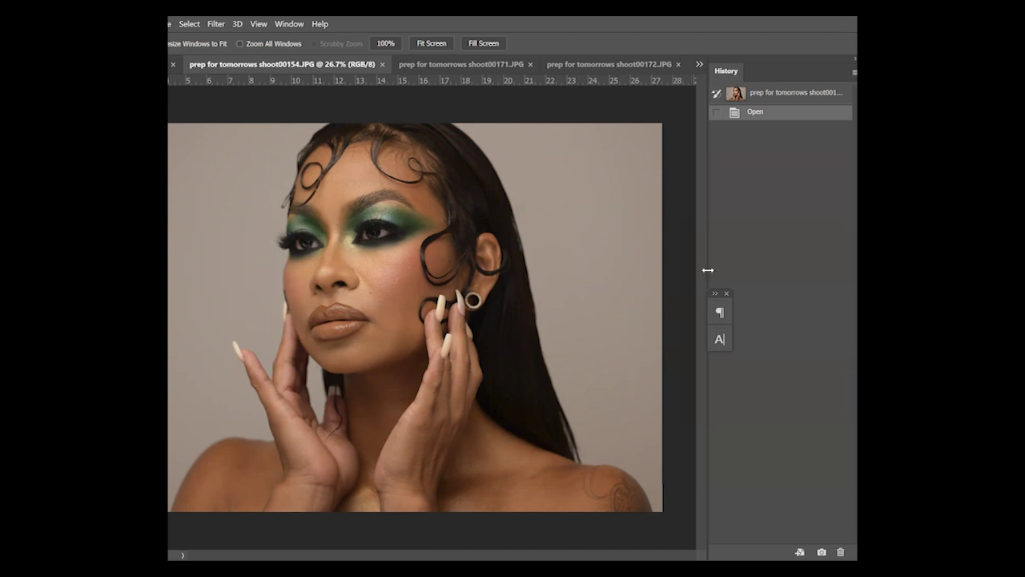
# Duplicate the Background layer of the portrait
pyautogui.moveTo(856, 285); pyautogui.dragTo(796, 283)
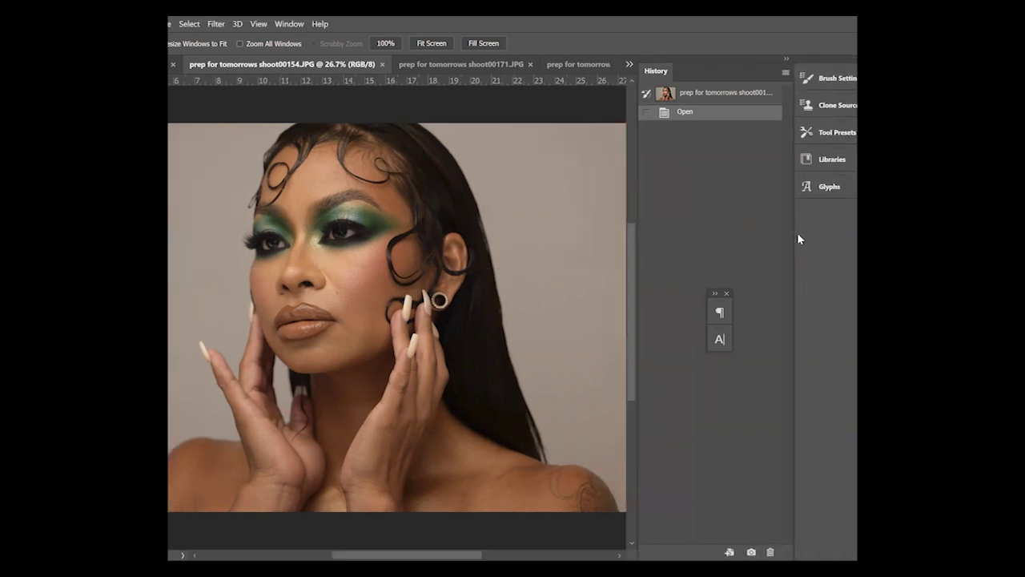
pyautogui.moveTo(794, 268); pyautogui.dragTo(854, 264)
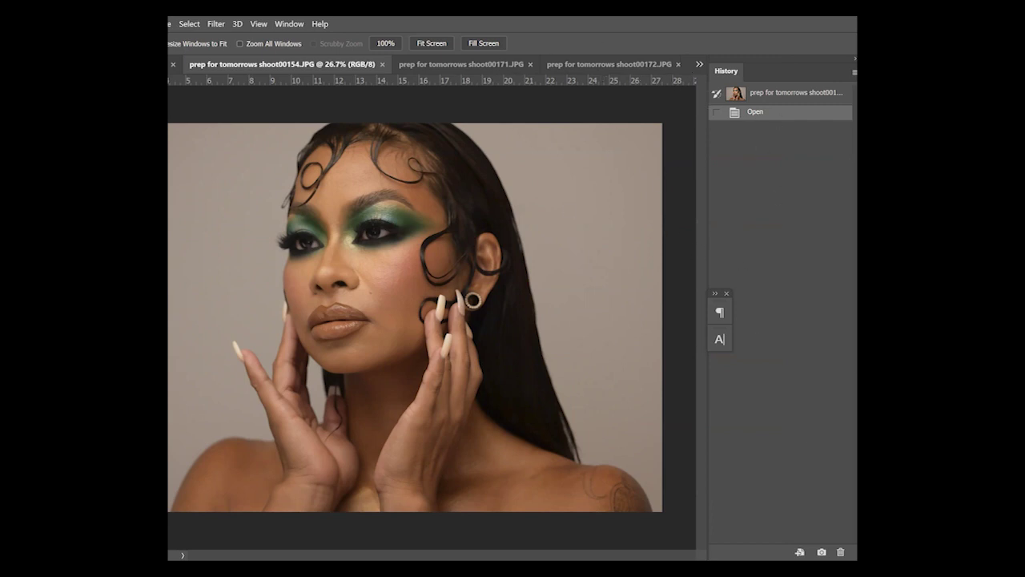
pyautogui.hotkey('ctrl', 'j')
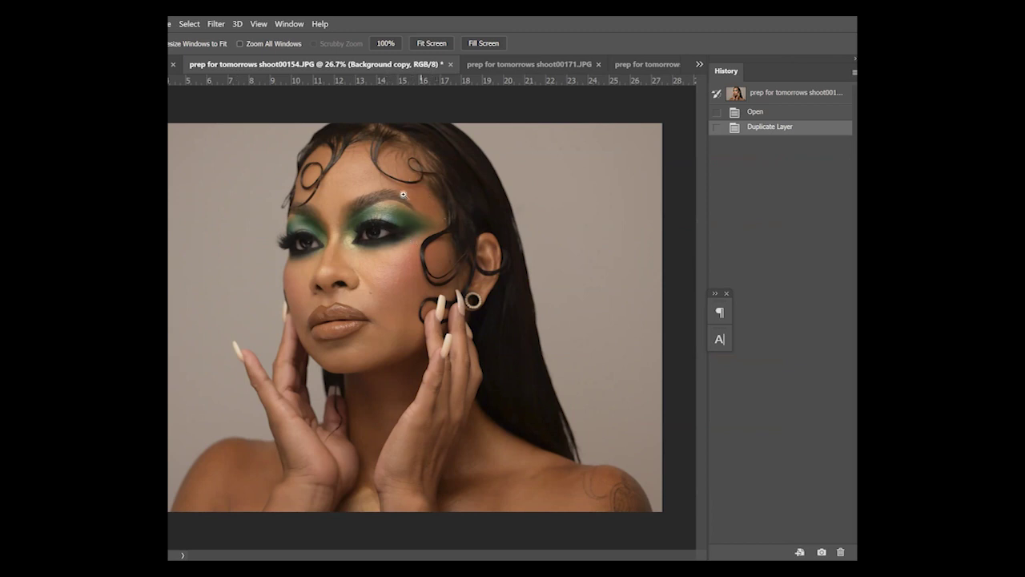
# Examine the portrait up close around the forehead, eye, lips and hands for areas that need retouching
pyautogui.scroll(1, 399, 198)
pyautogui.scroll(1, 355, 162)
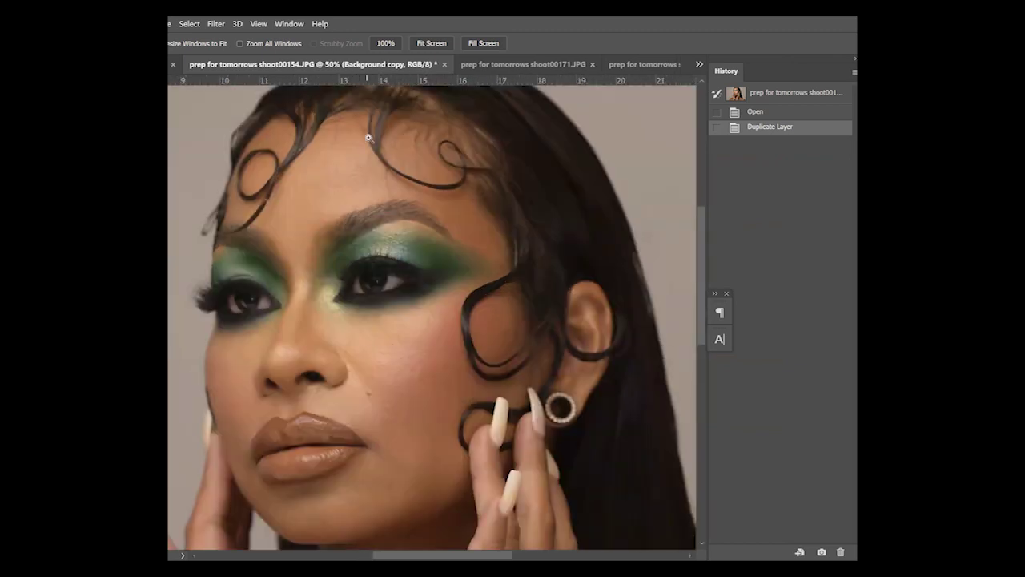
pyautogui.scroll(1, 401, 203)
pyautogui.scroll(1, 401, 203)
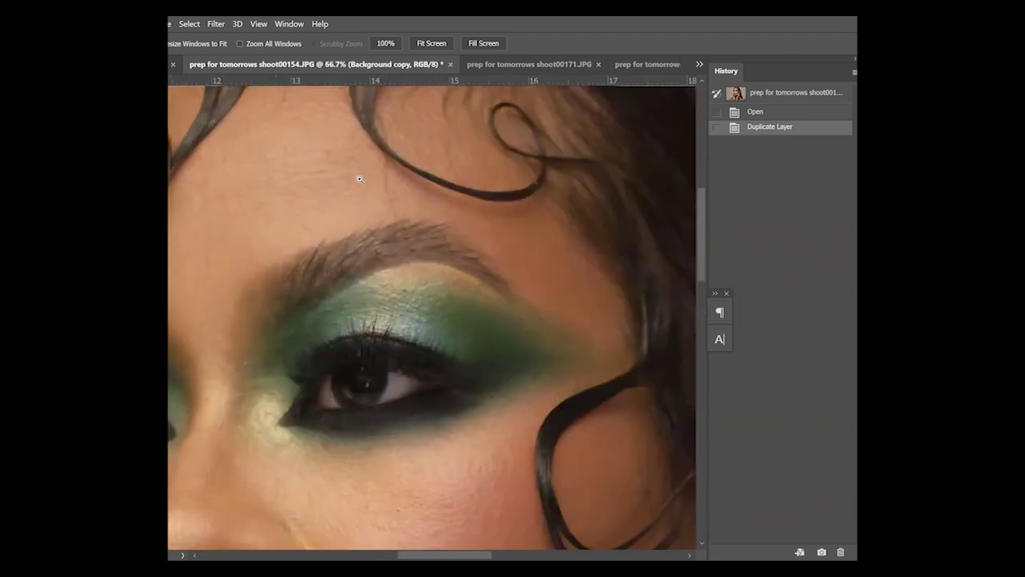
pyautogui.click(432, 43)
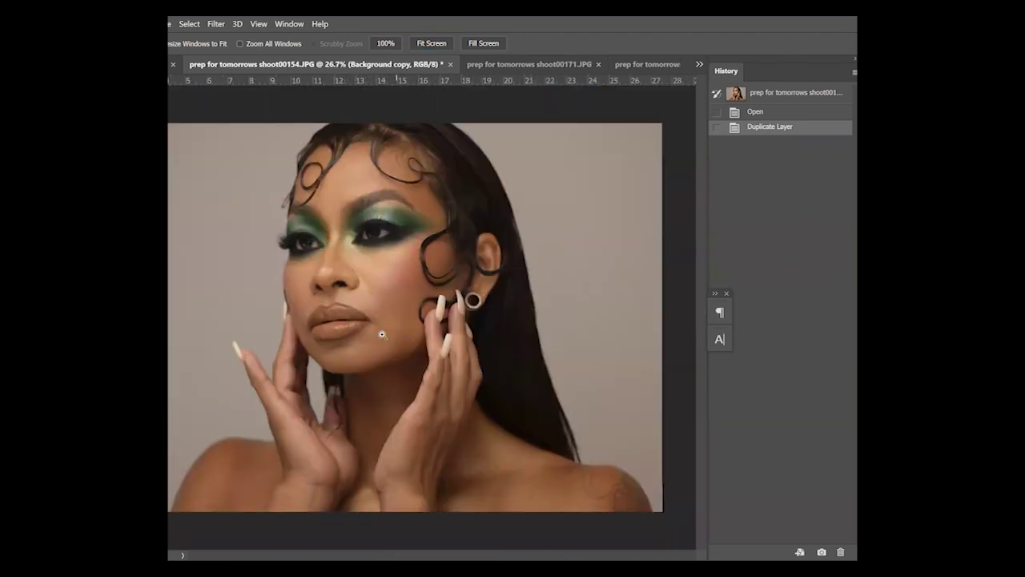
pyautogui.scroll(1, 424, 265)
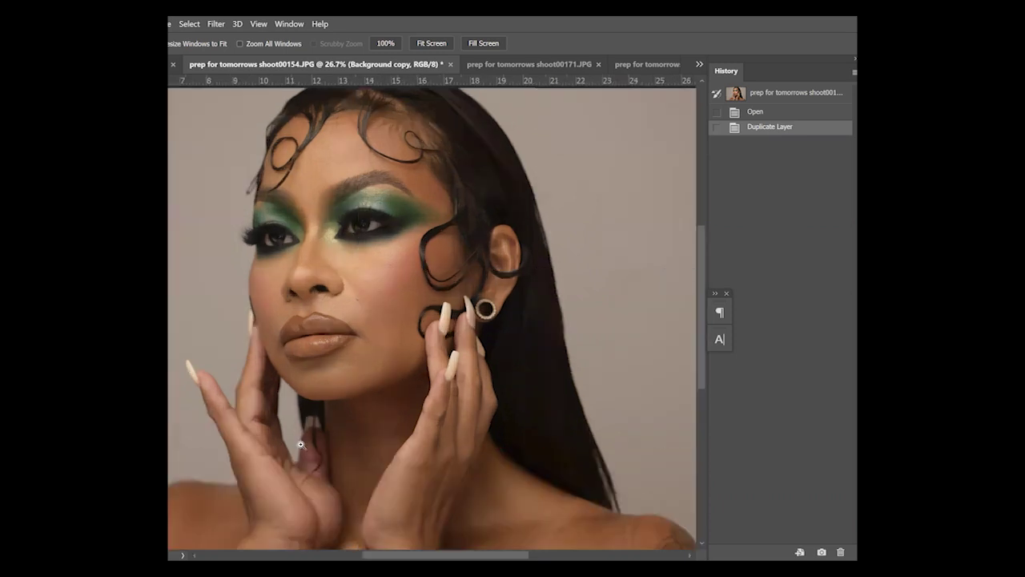
pyautogui.scroll(-2, 324, 400)
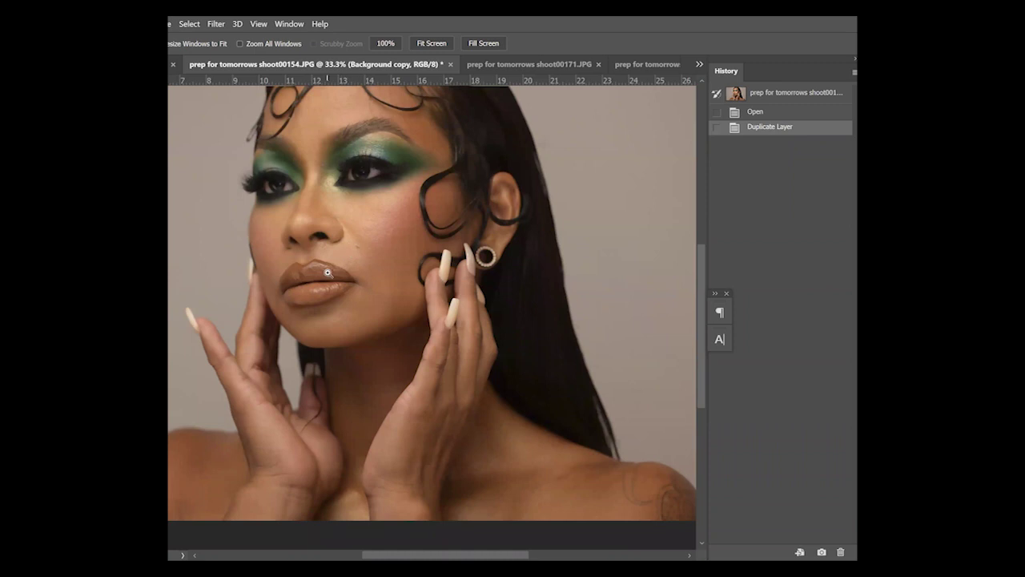
pyautogui.scroll(1, 309, 327)
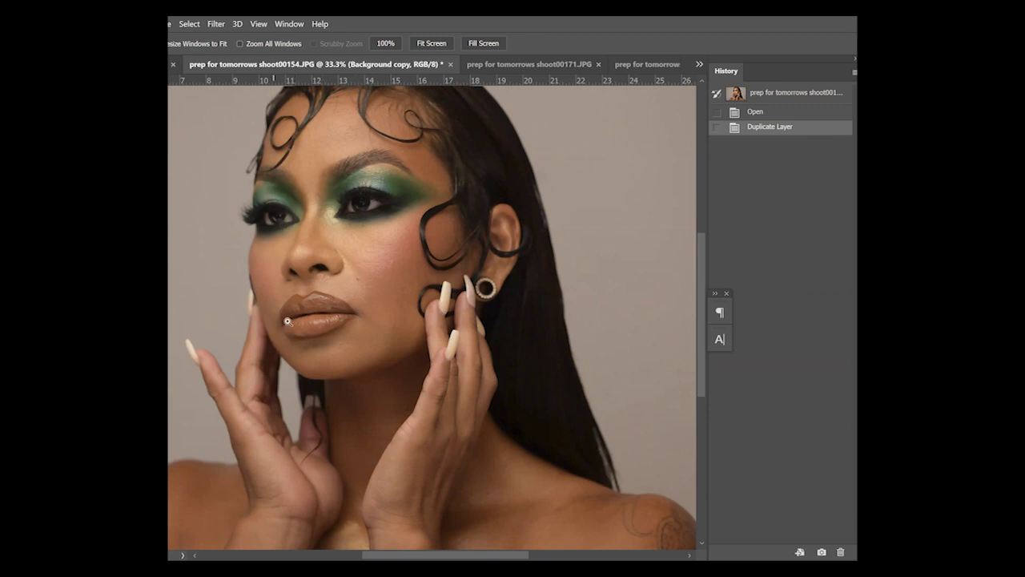
pyautogui.scroll(1, 352, 304)
pyautogui.scroll(2, 352, 289)
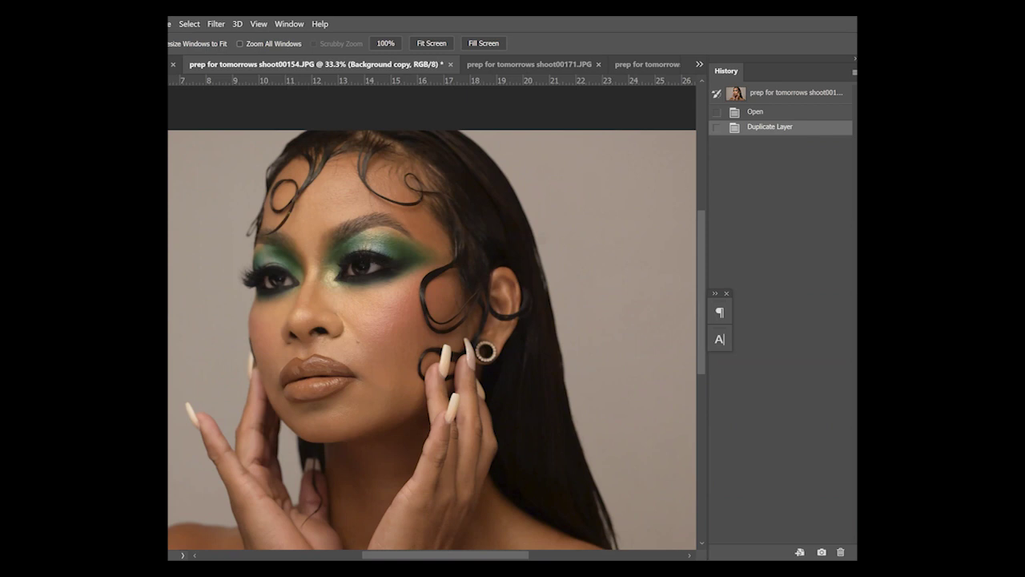
# Remove the stray hair between the forehead curl and the eyebrow with the Clone Stamp tool
pyautogui.press('s')
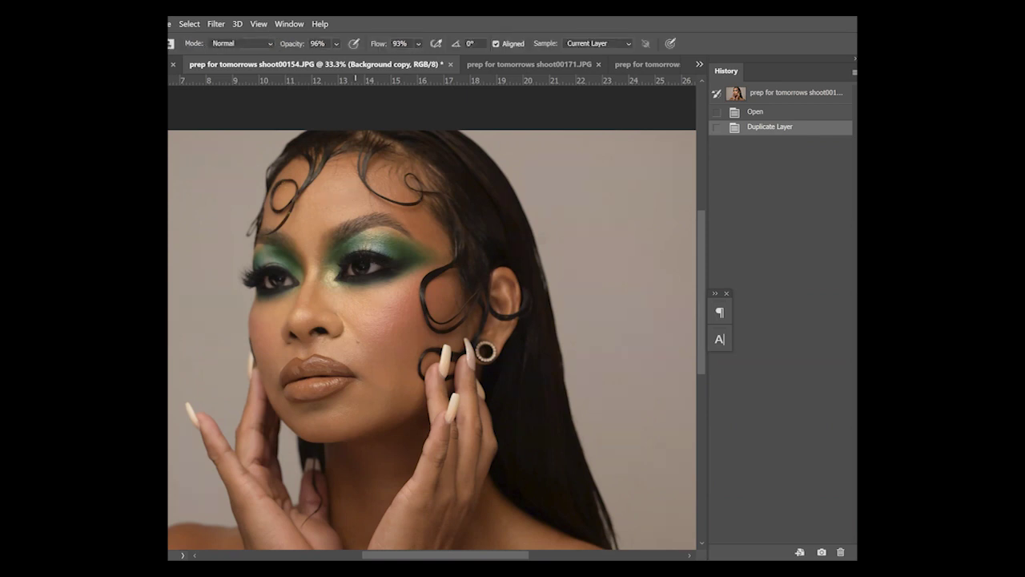
pyautogui.press('z')
pyautogui.click(367, 195)
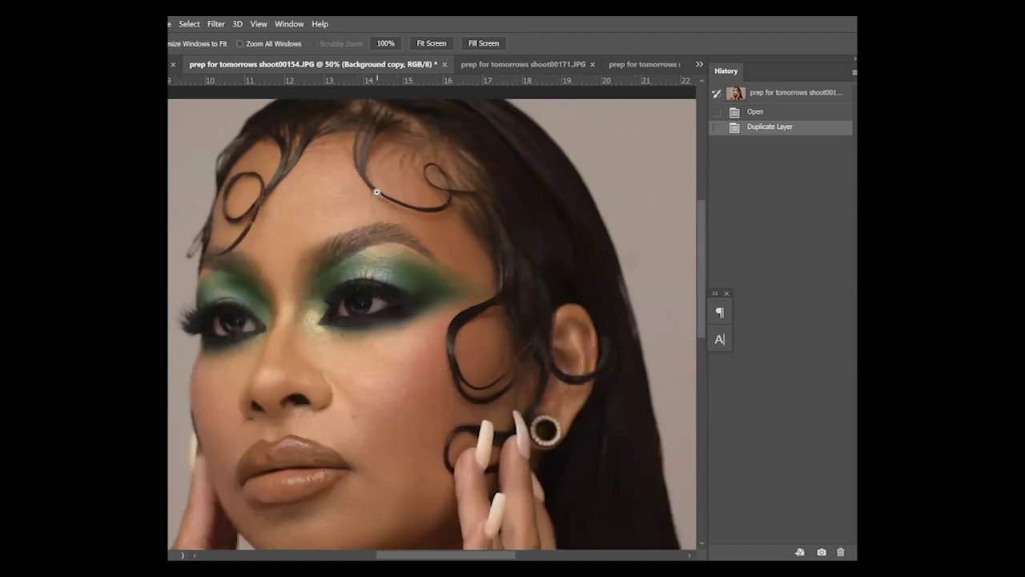
pyautogui.click(360, 202)
pyautogui.click(359, 202)
pyautogui.press('s')
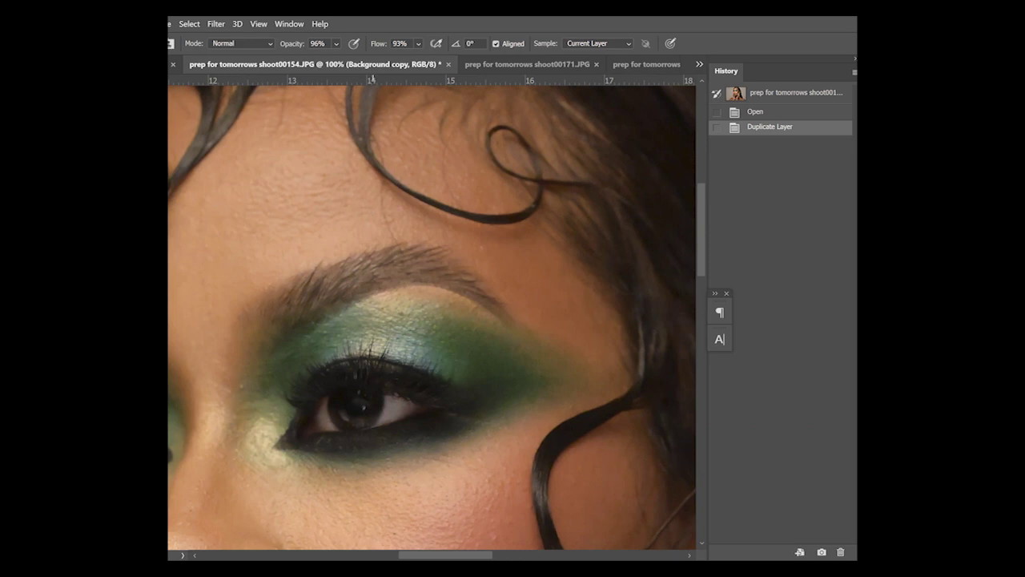
pyautogui.keyDown('ctrl'); pyautogui.click(374, 210); pyautogui.keyUp('ctrl')
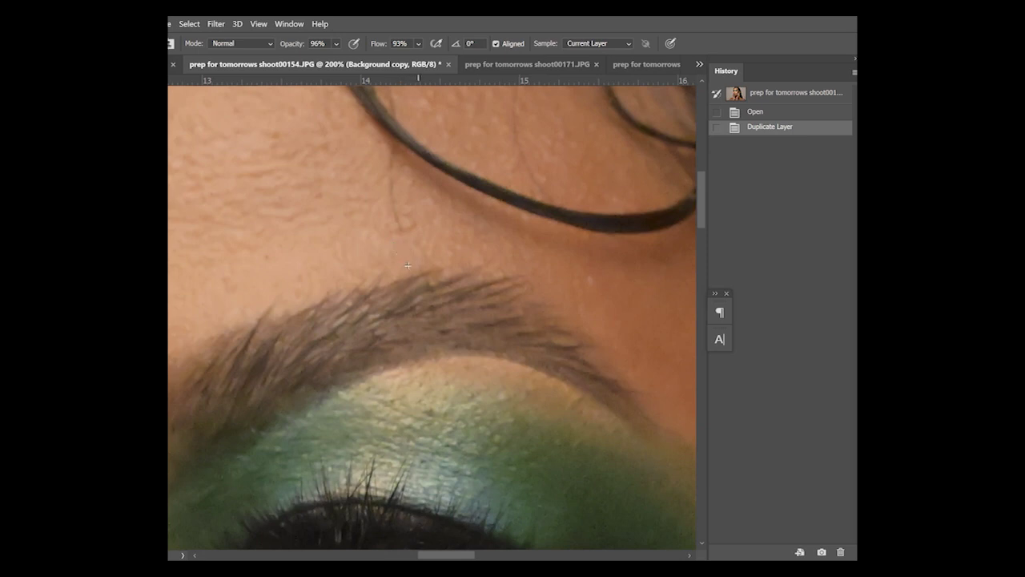
pyautogui.click(392, 208)
pyautogui.click(392, 208)
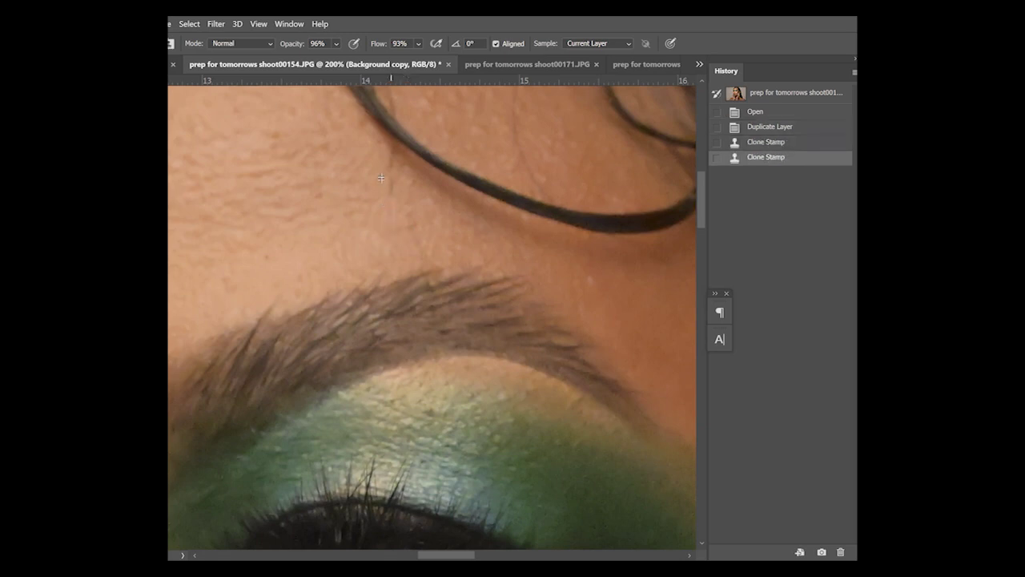
pyautogui.click(409, 156)
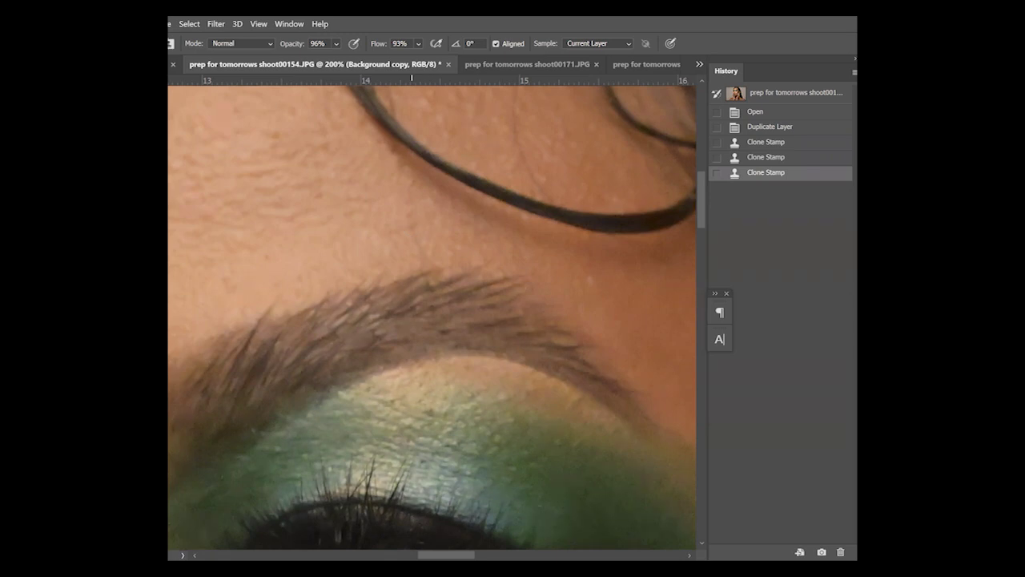
pyautogui.click(412, 254)
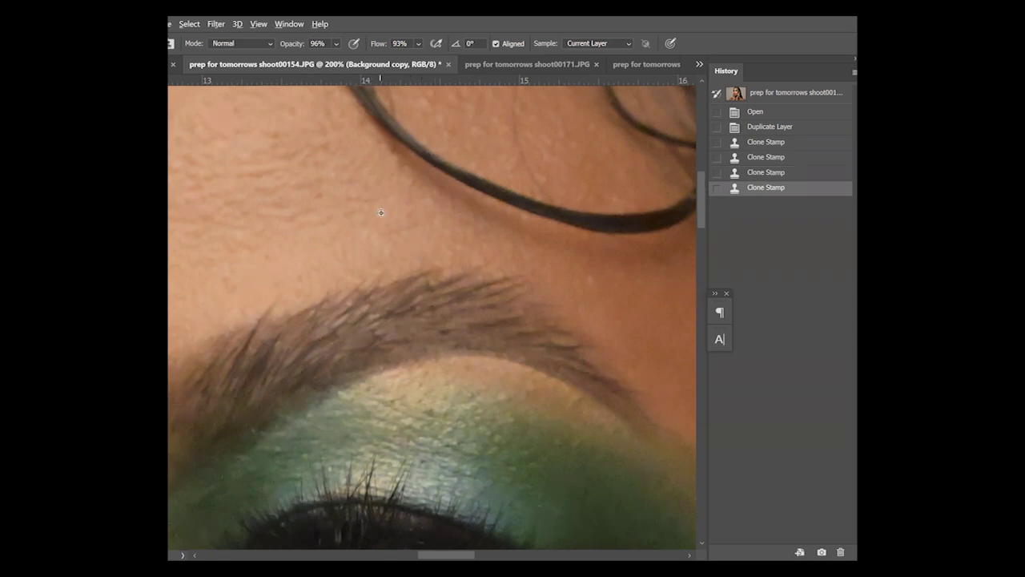
pyautogui.click(405, 208)
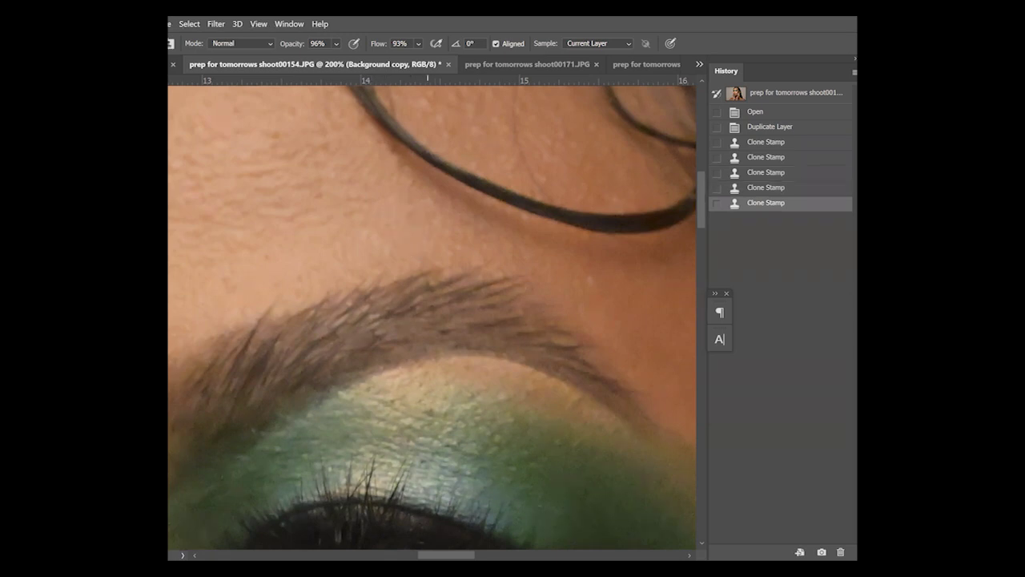
pyautogui.click(409, 218)
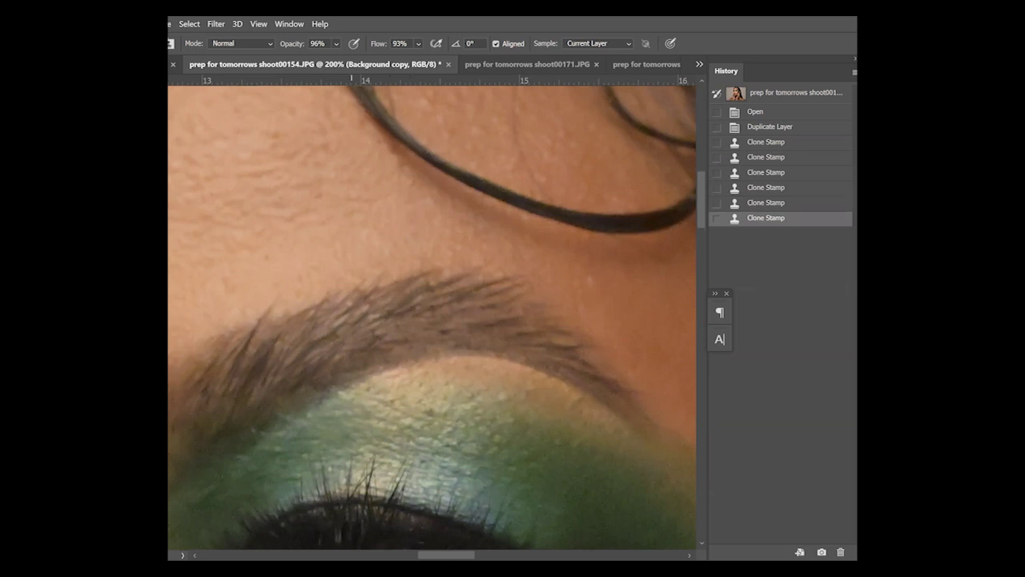
# Clone clean skin over the flaws in the lower part of the large looped forehead curl, comparing before and after the first stroke
pyautogui.press('z')
pyautogui.click(443, 44)
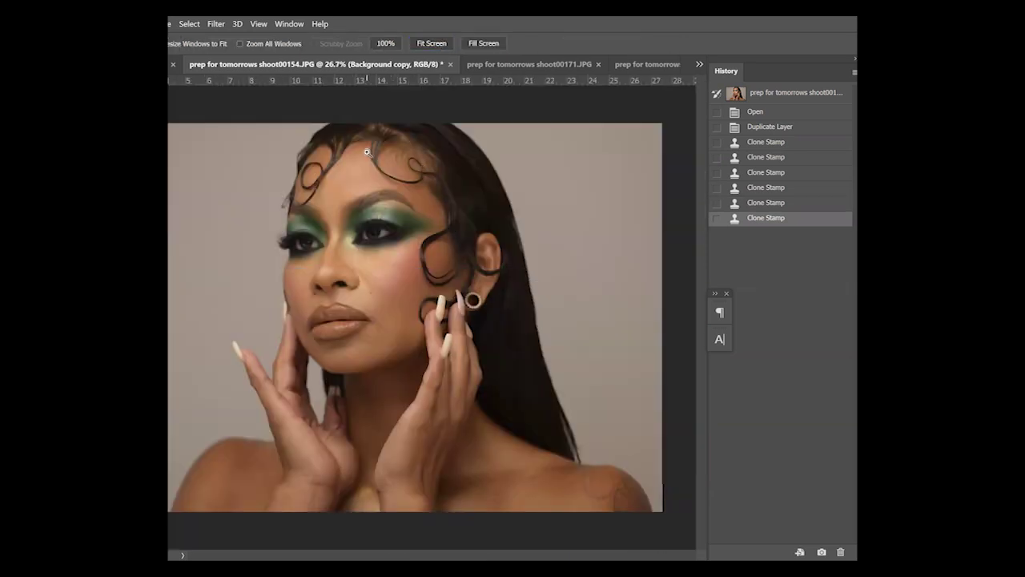
pyautogui.click(405, 159)
pyautogui.click(407, 161)
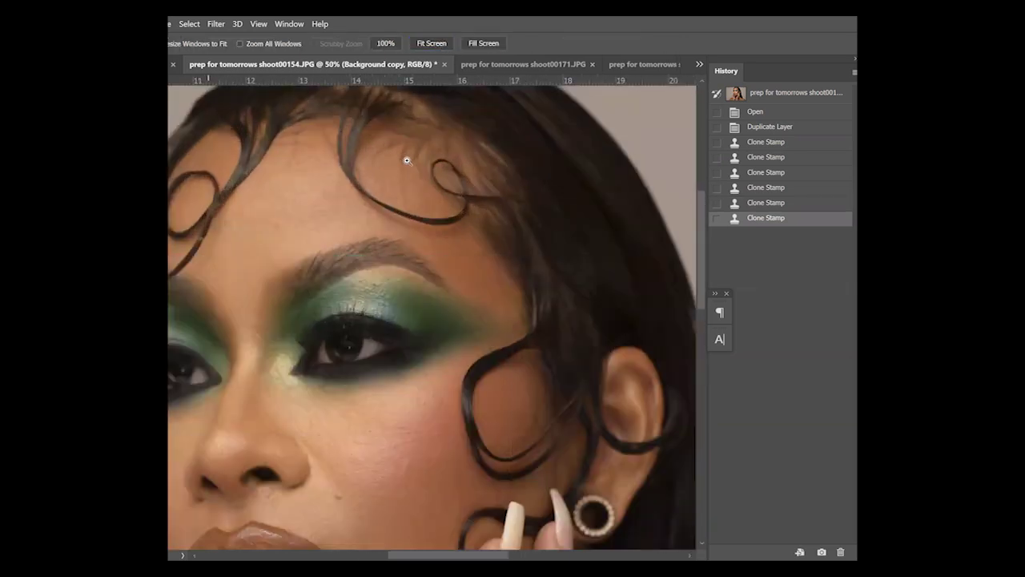
pyautogui.click(401, 178)
pyautogui.press('s')
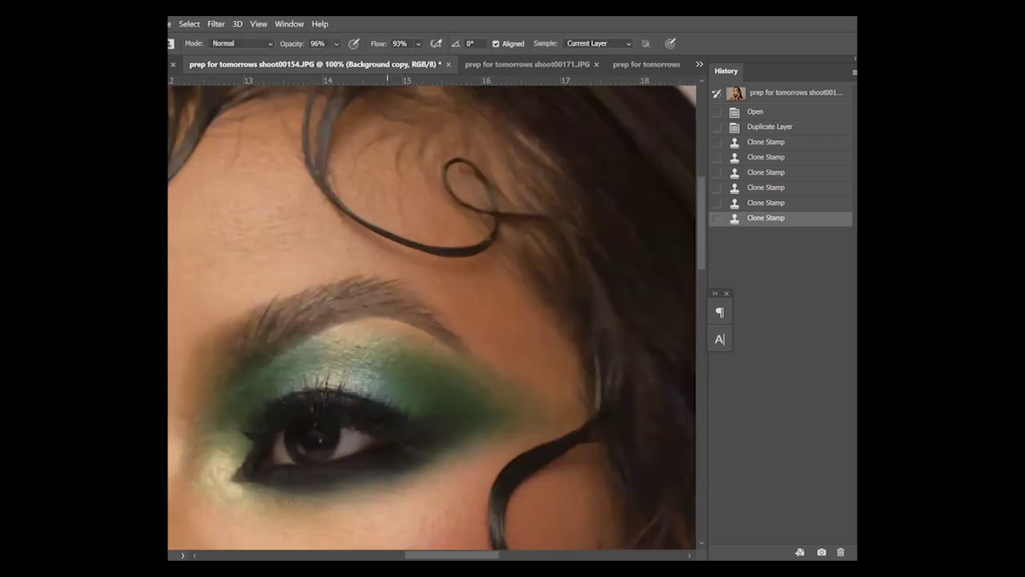
pyautogui.click(403, 216)
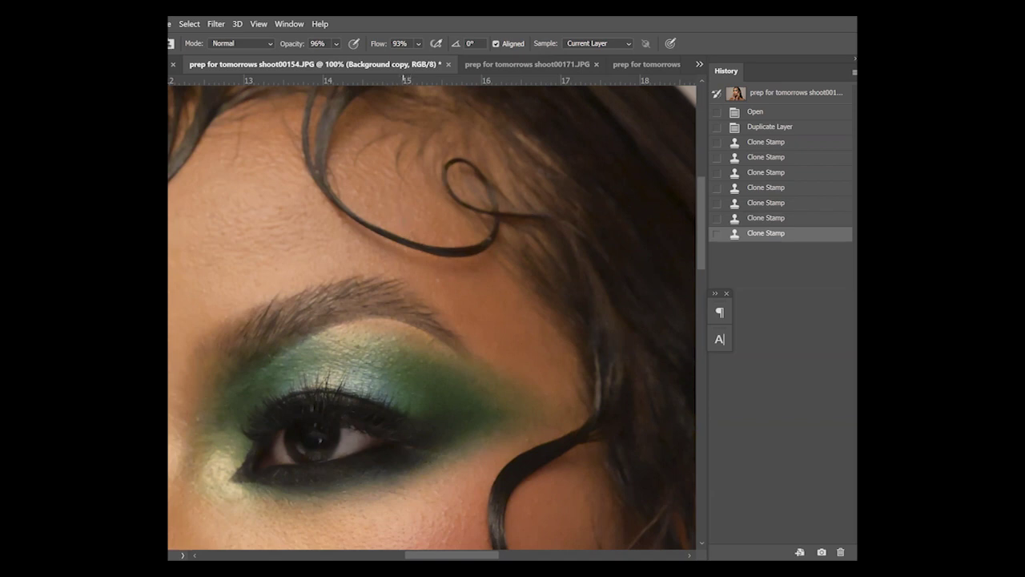
pyautogui.hotkey('ctrl', 'z')
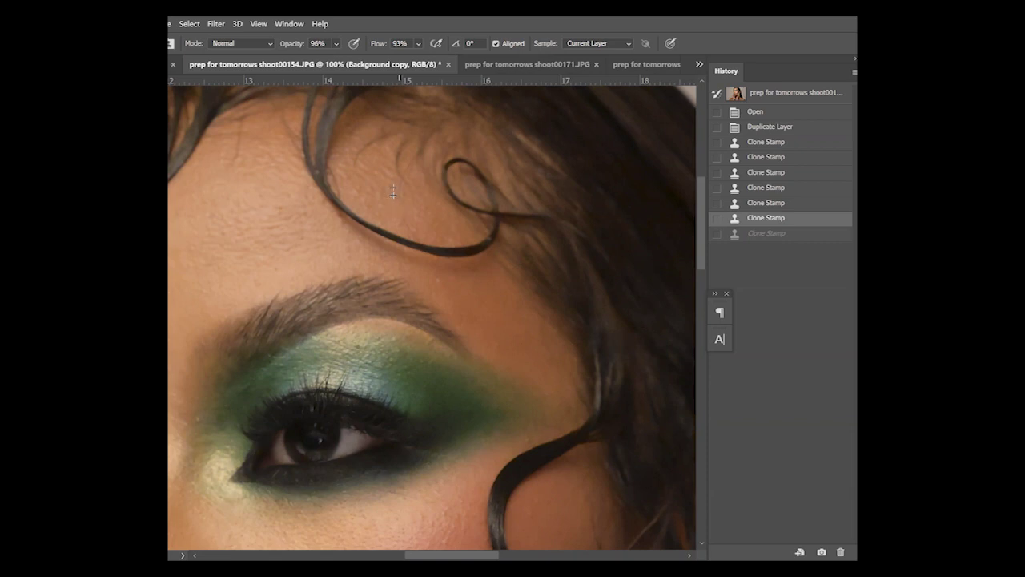
pyautogui.hotkey('ctrl', 'shift', 'z')
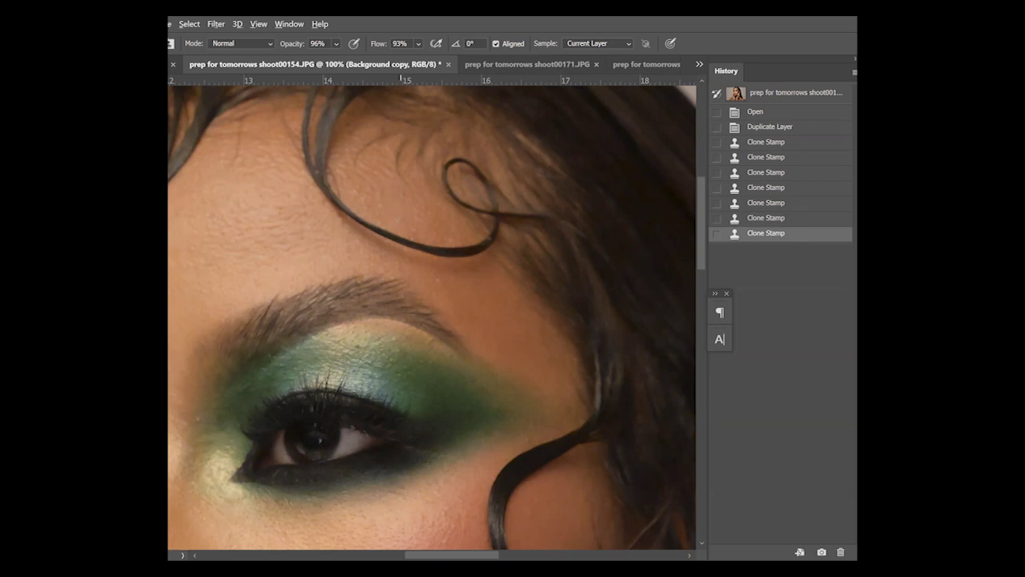
pyautogui.click(408, 223)
pyautogui.click(416, 227)
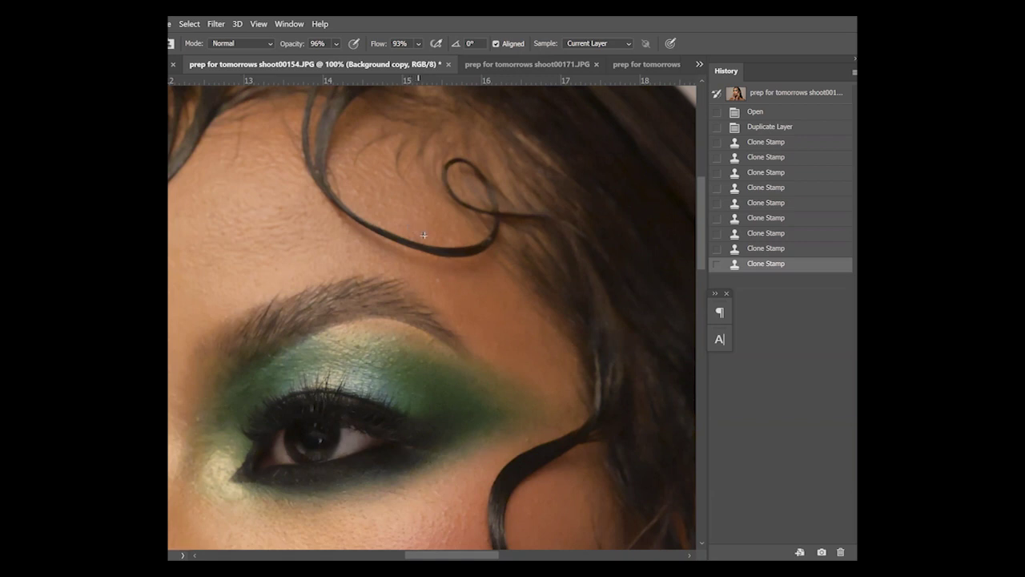
pyautogui.click(425, 235)
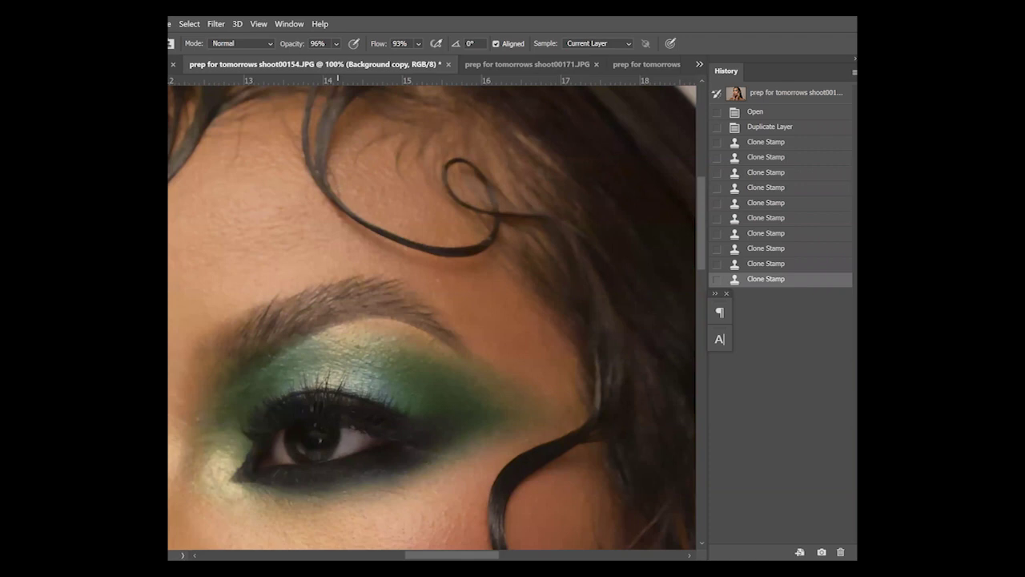
# Clean up the skin along the inner edge of the large forehead curl with Clone Stamp strokes
pyautogui.click(348, 195)
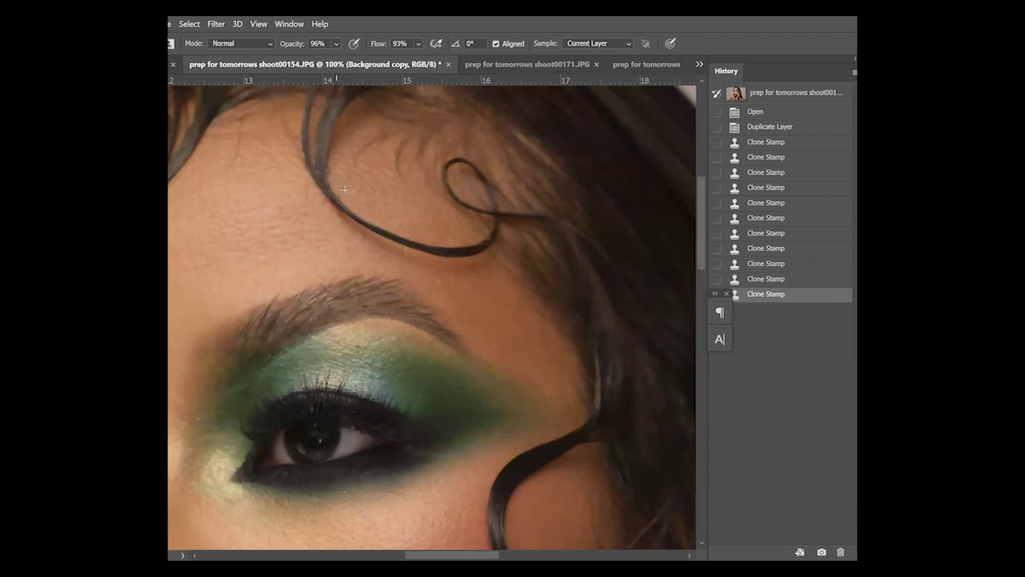
pyautogui.click(342, 186)
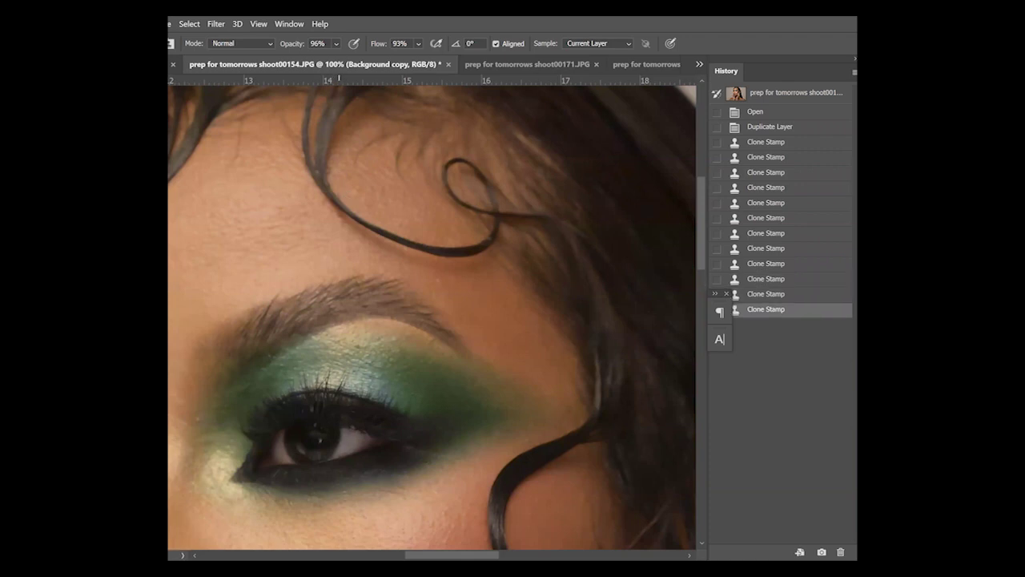
pyautogui.click(350, 186)
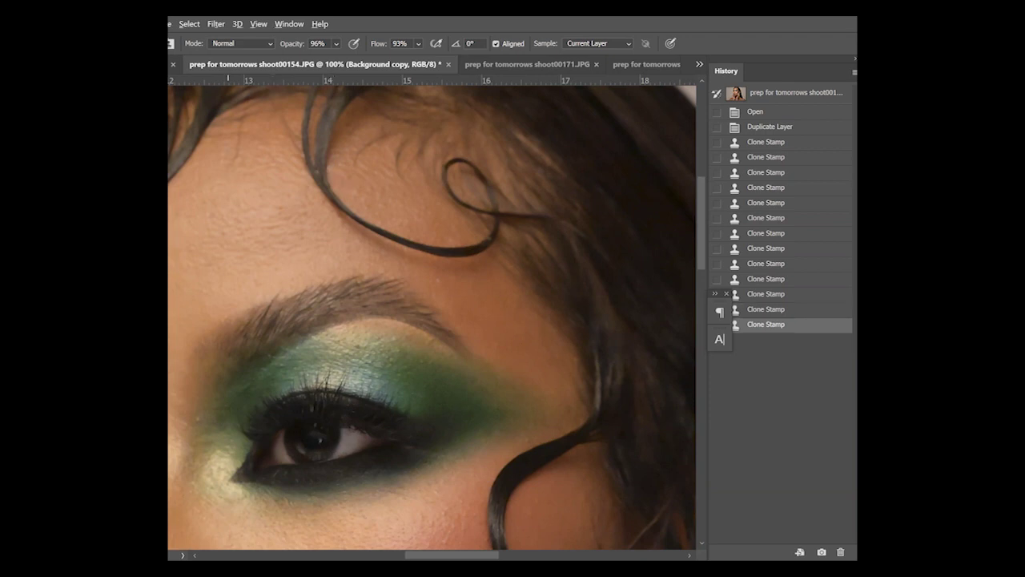
# Clone Stamp the small marks on the central forehead below the hairline and above the inner end of the eyebrow
pyautogui.click(228, 160)
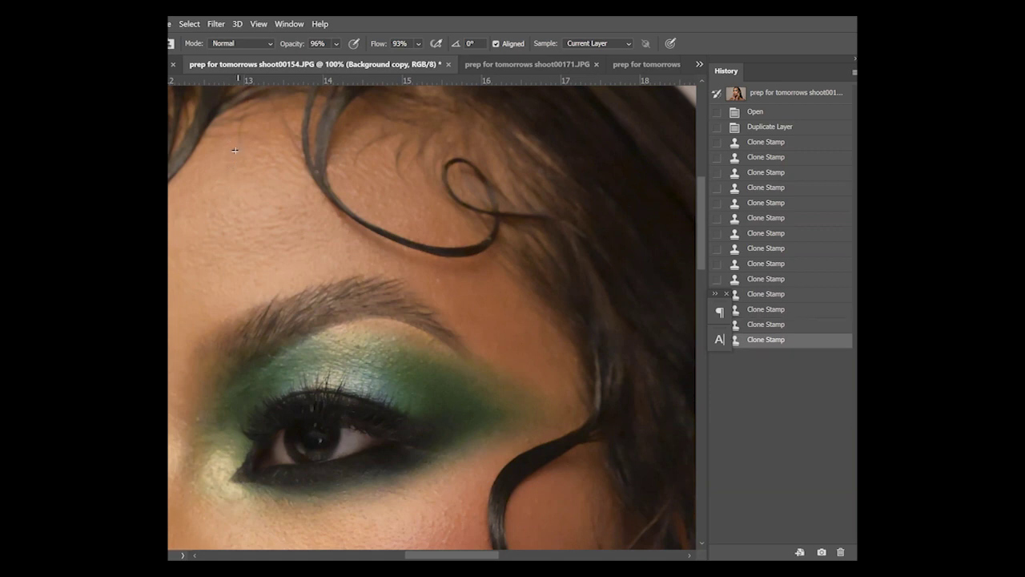
pyautogui.click(235, 151)
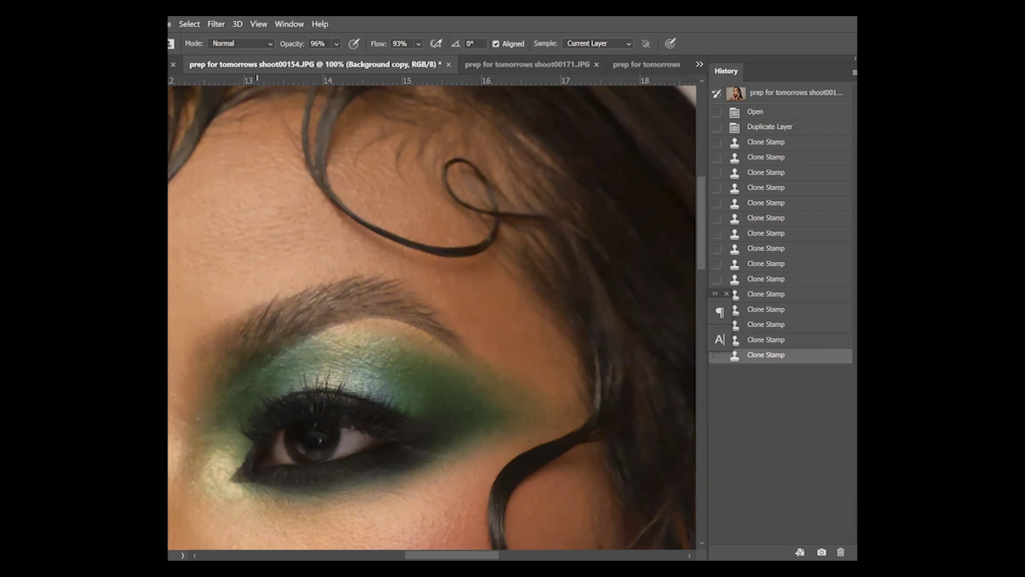
pyautogui.click(240, 290)
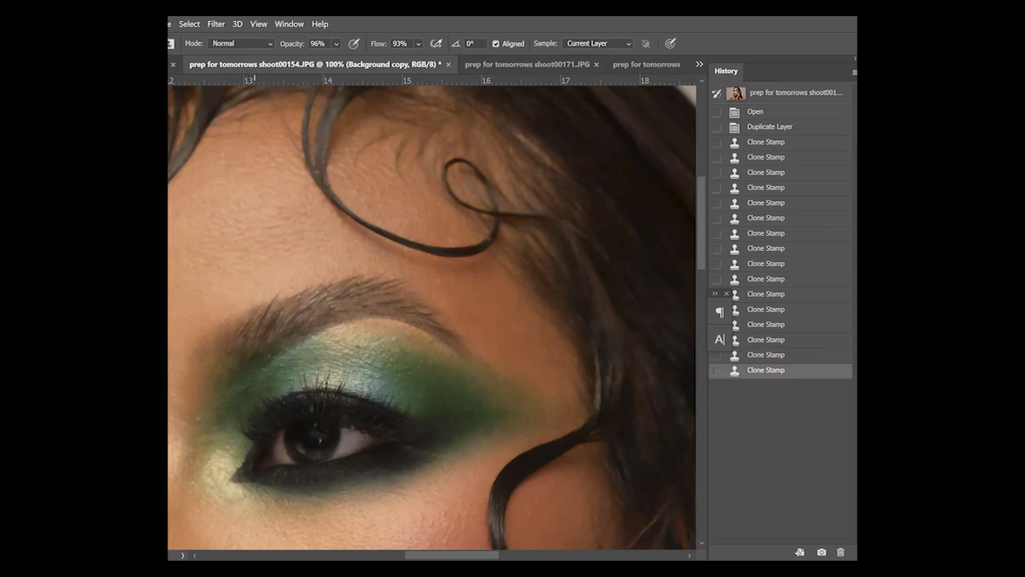
pyautogui.click(206, 290)
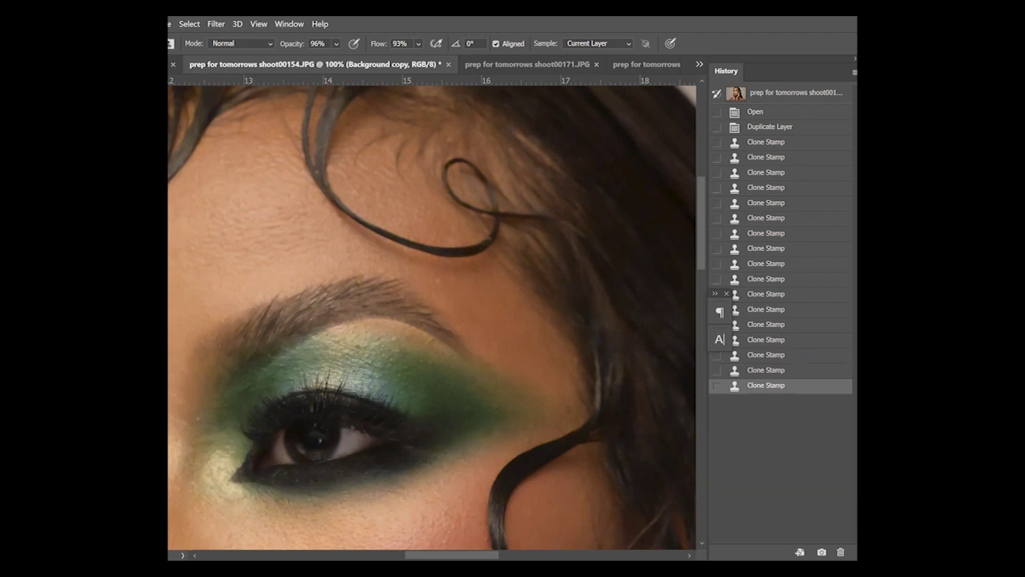
pyautogui.click(219, 320)
pyautogui.press('z')
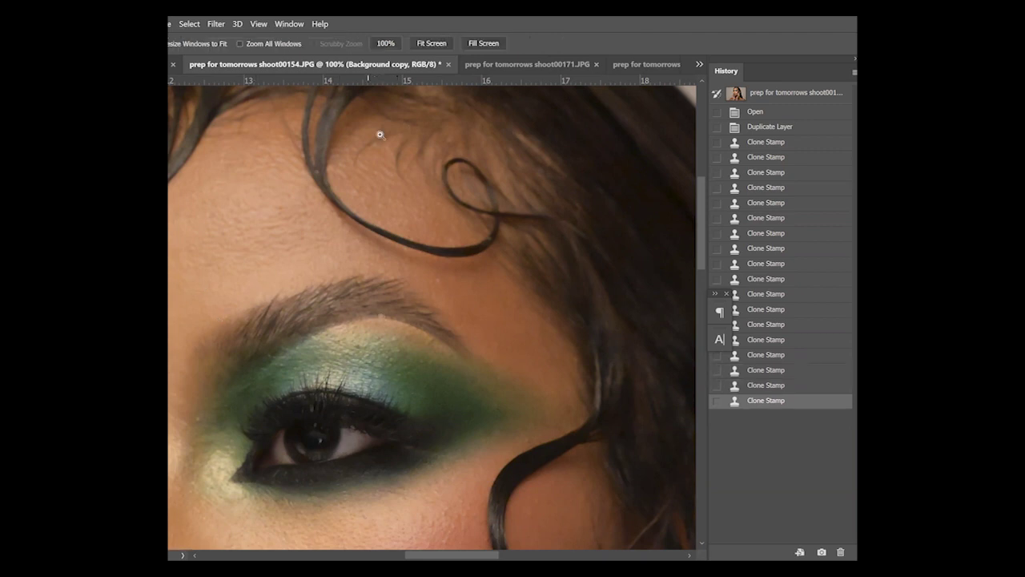
# Clone Stamp the small marks on the forehead skin beside the small round curl and toward the middle of the forehead
pyautogui.click(423, 45)
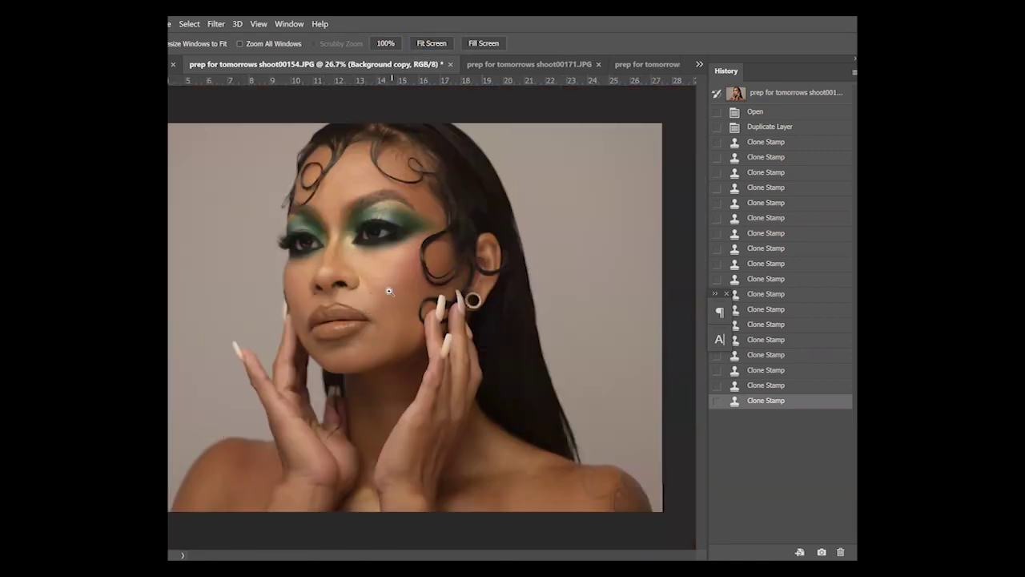
pyautogui.click(337, 170)
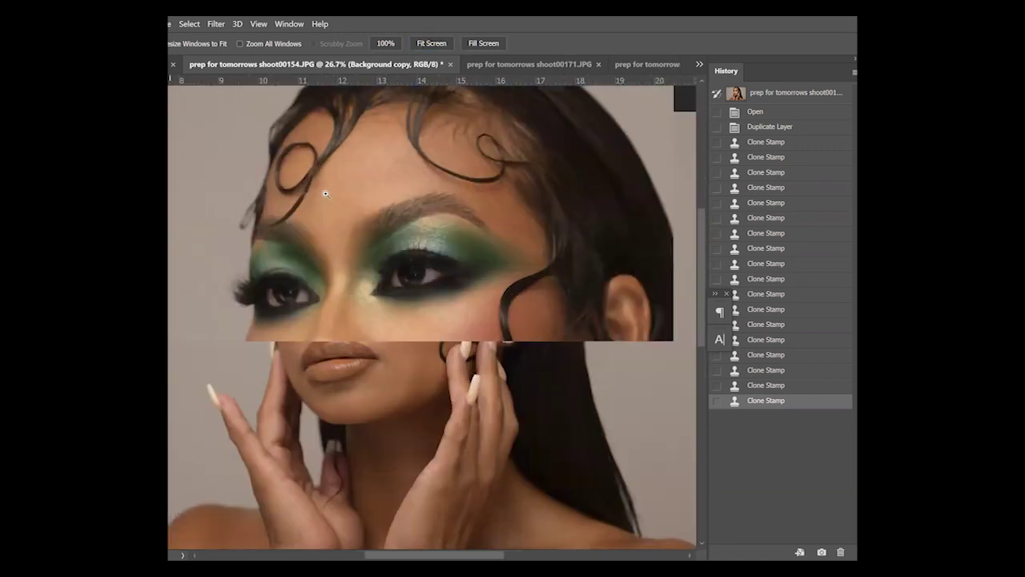
pyautogui.click(319, 199)
pyautogui.press('s')
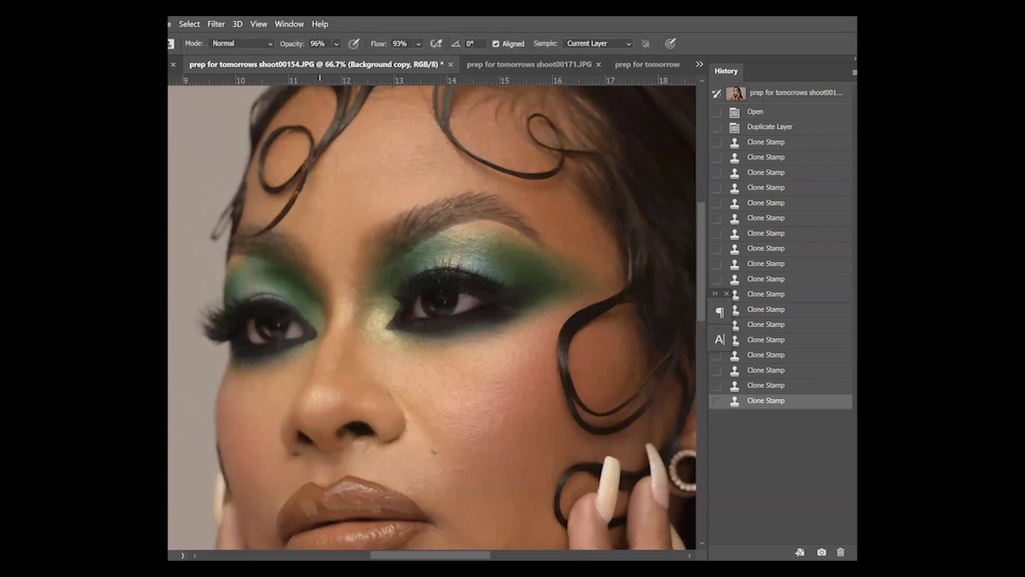
pyautogui.click(315, 122)
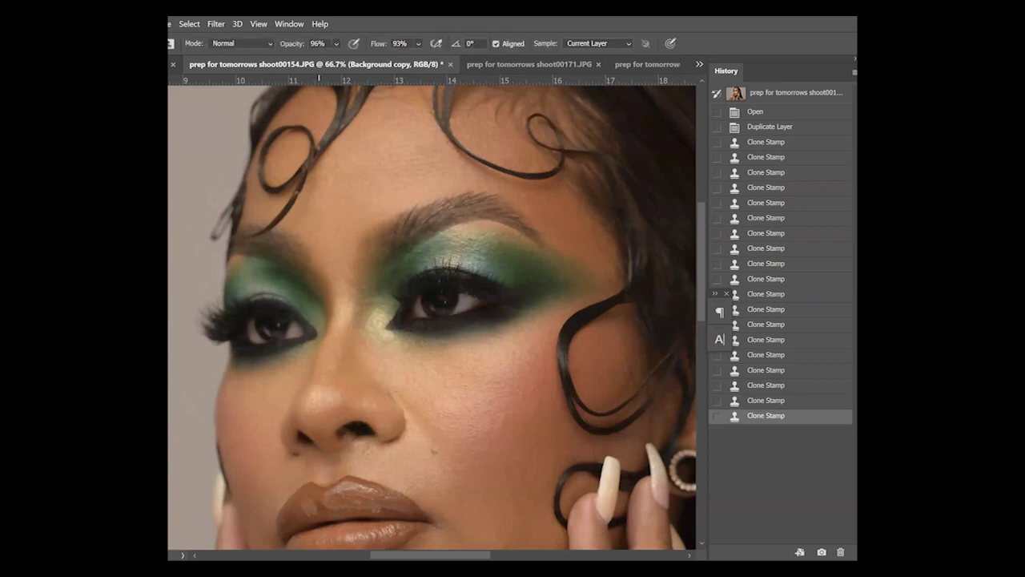
pyautogui.click(340, 163)
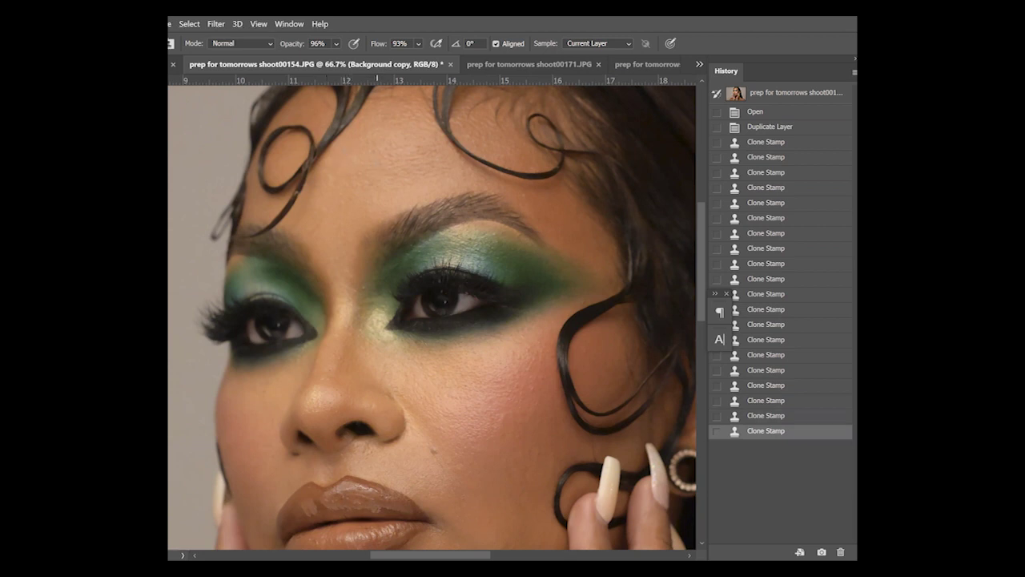
# Clean up the skin between the eyebrows, near the inner end of the far brow, with short Clone Stamp touches
pyautogui.click(322, 233)
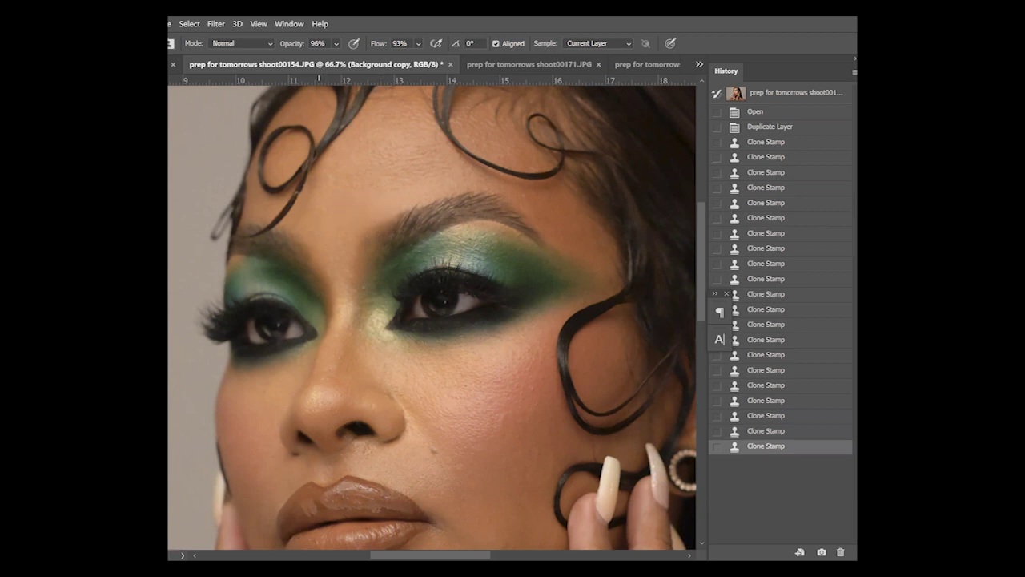
pyautogui.click(322, 229)
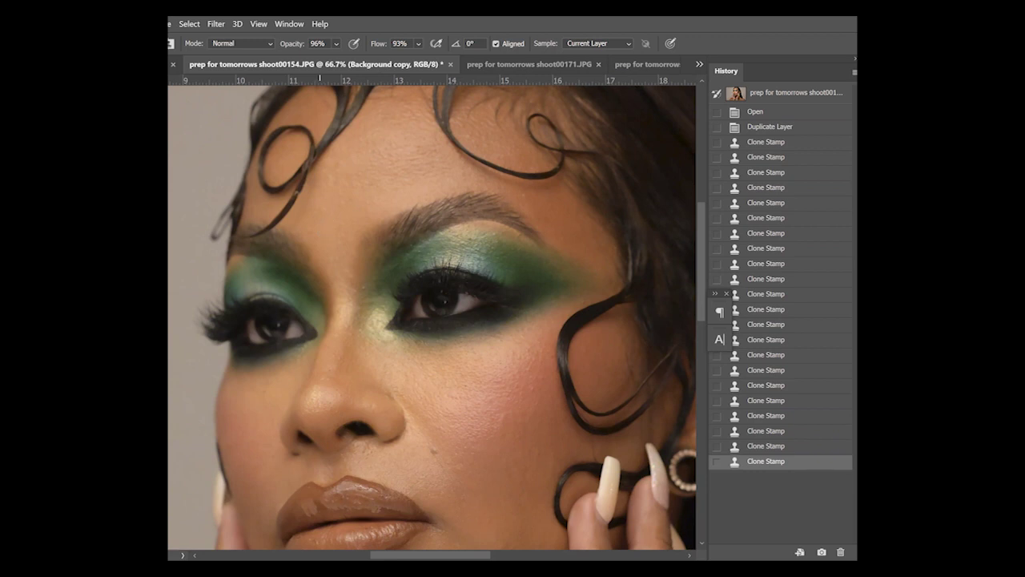
pyautogui.click(315, 235)
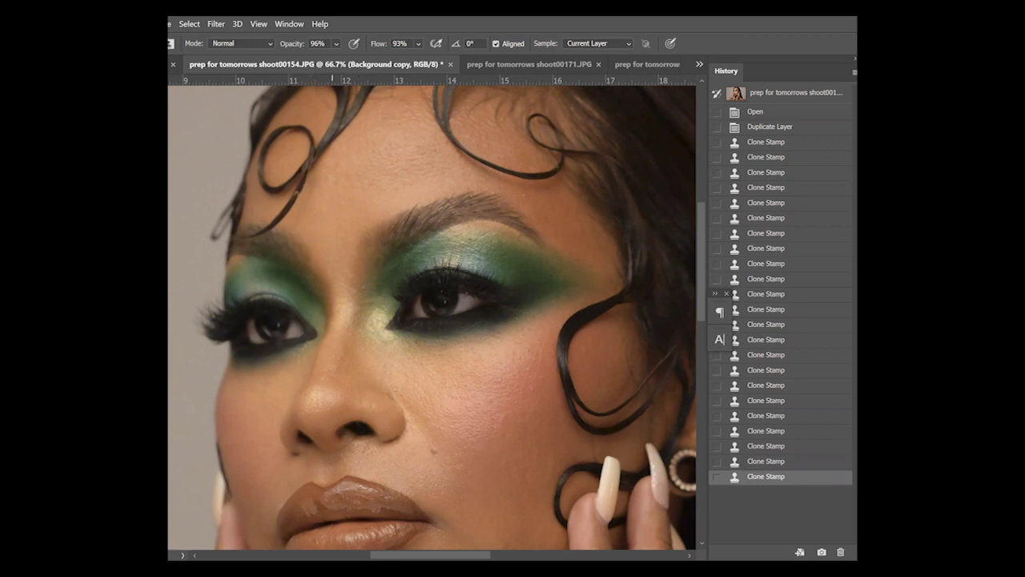
# Clone dark hair over the thin, gappy end of the long hair just above the shoulder
pyautogui.press('z')
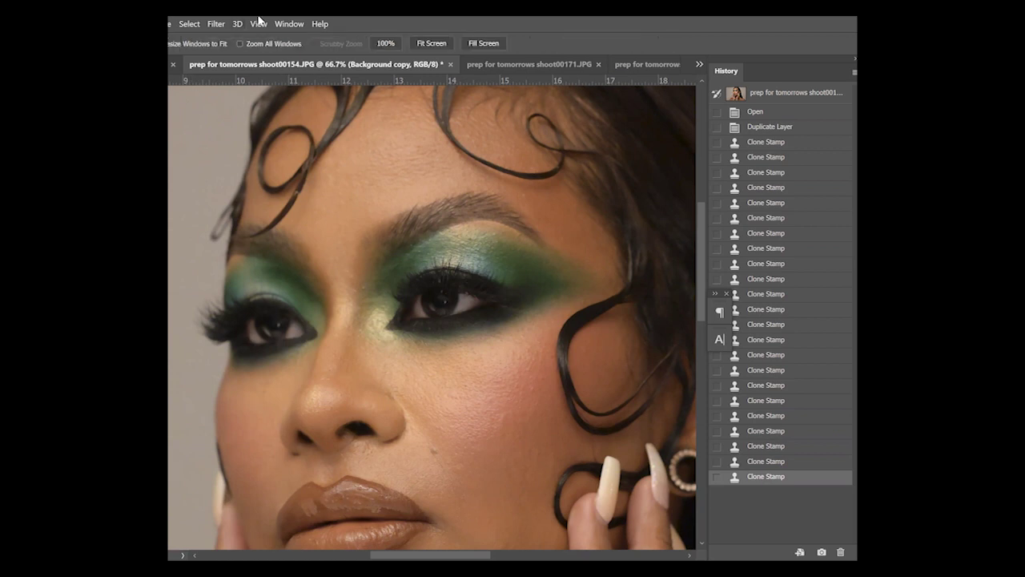
pyautogui.click(430, 44)
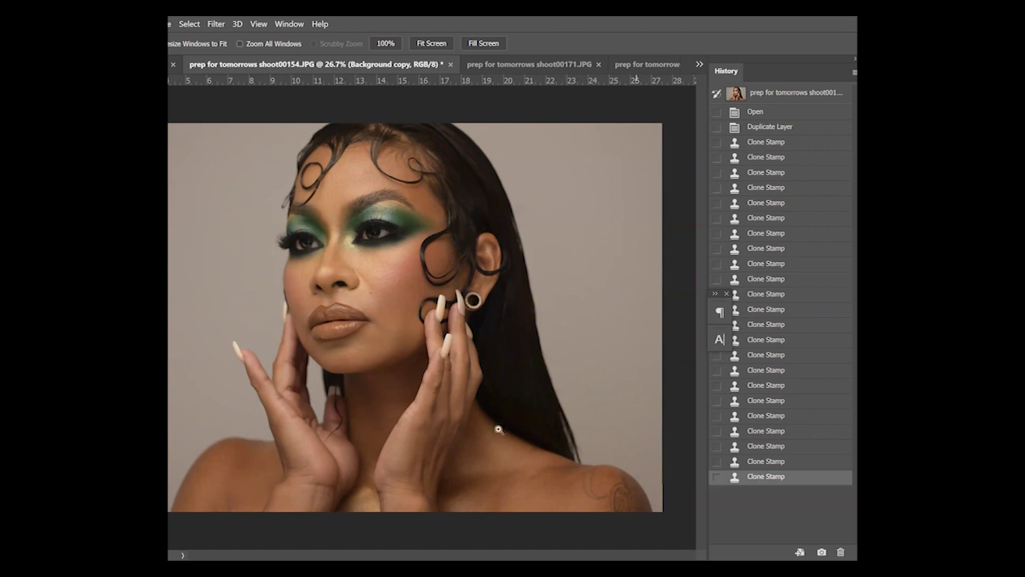
pyautogui.press('s')
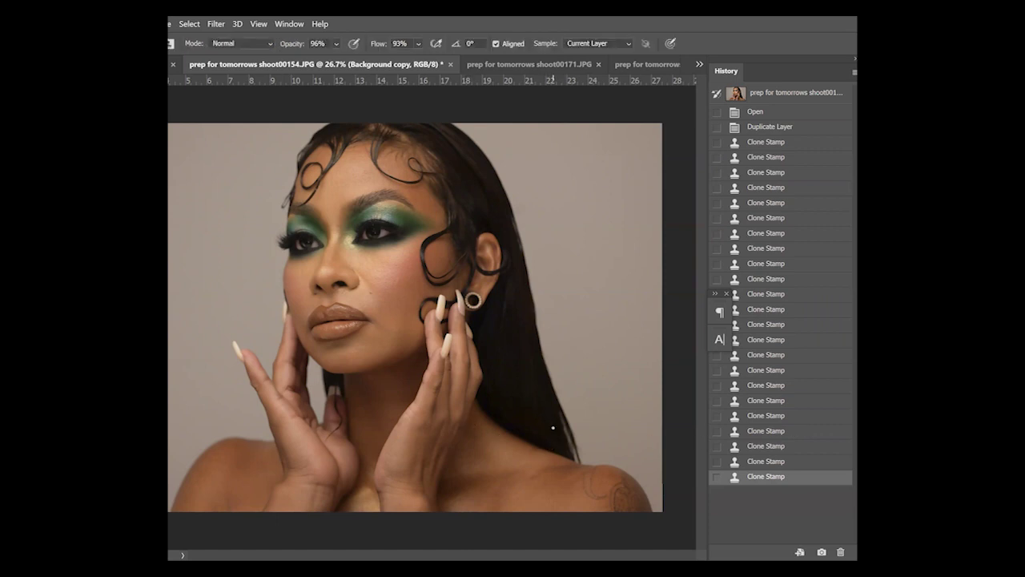
pyautogui.keyDown('alt'); pyautogui.rightClick(562, 434); pyautogui.keyUp('alt')
pyautogui.moveTo(556, 419); pyautogui.dragTo(568, 439)
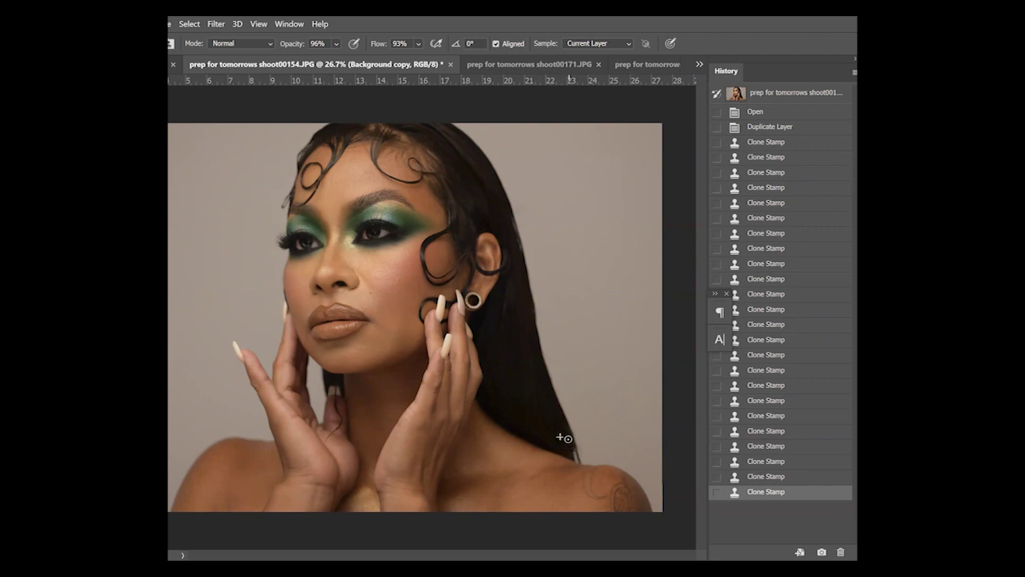
pyautogui.moveTo(560, 436); pyautogui.dragTo(564, 435)
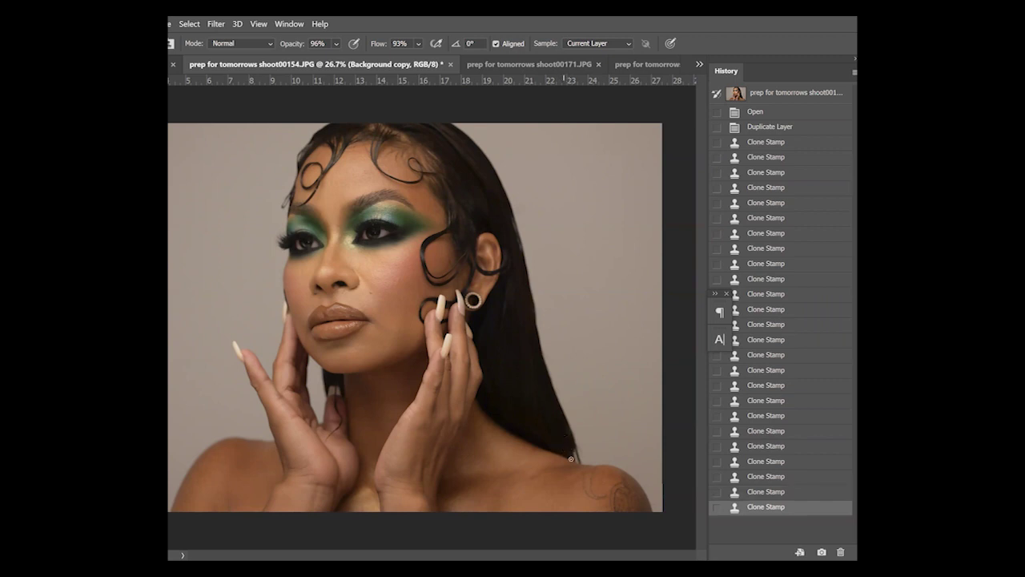
pyautogui.moveTo(573, 451)
pyautogui.mouseDown()
pyautogui.moveTo(577, 459)
pyautogui.moveTo(570, 438)
pyautogui.mouseUp()
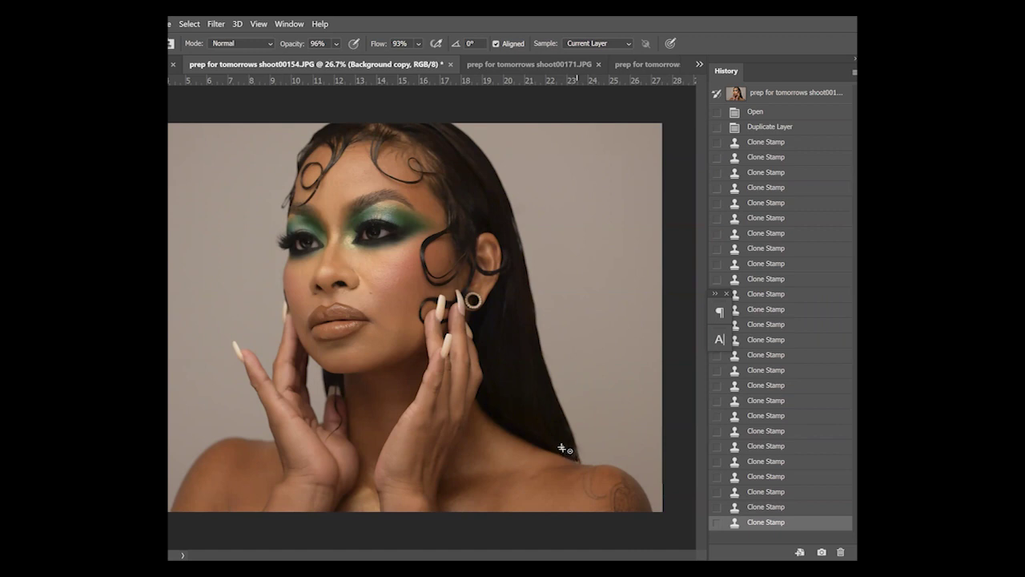
pyautogui.click(562, 449)
# Add a new empty layer and set the Clone Stamp to sample Current & Below
pyautogui.hotkey('ctrl', 'shift', 'alt', 'n')
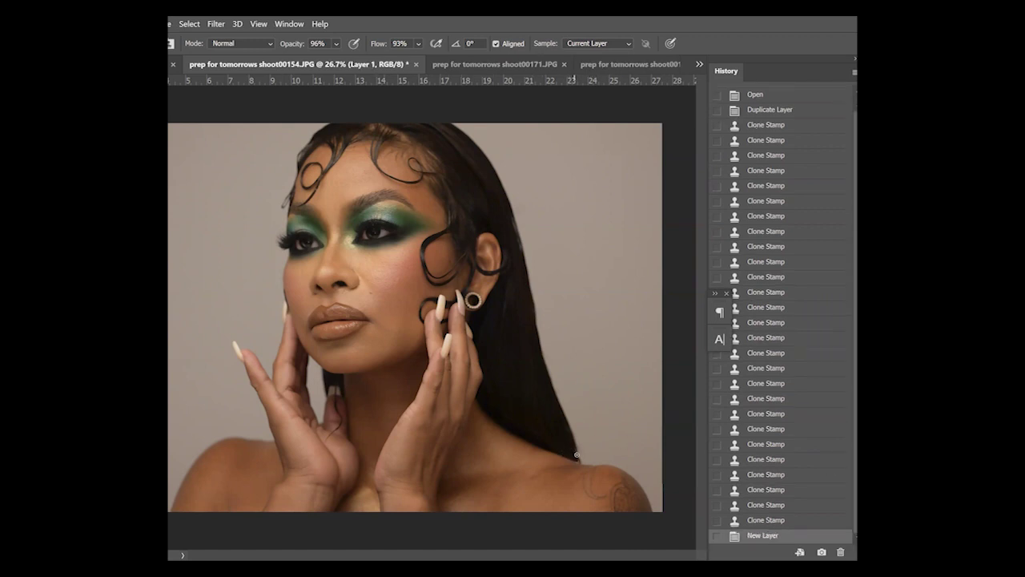
pyautogui.click(571, 443)
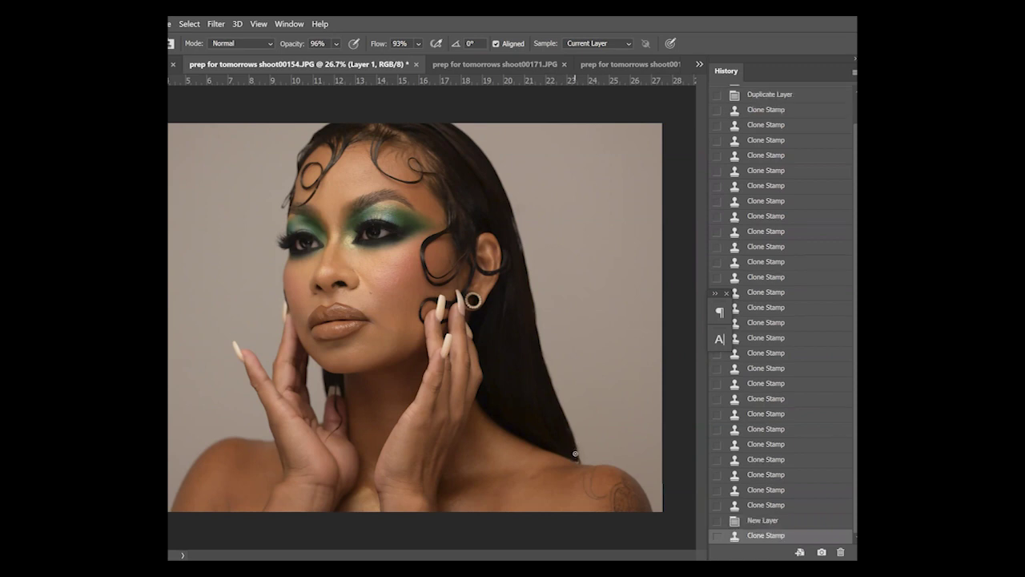
pyautogui.click(571, 443)
pyautogui.click(585, 44)
pyautogui.click(585, 64)
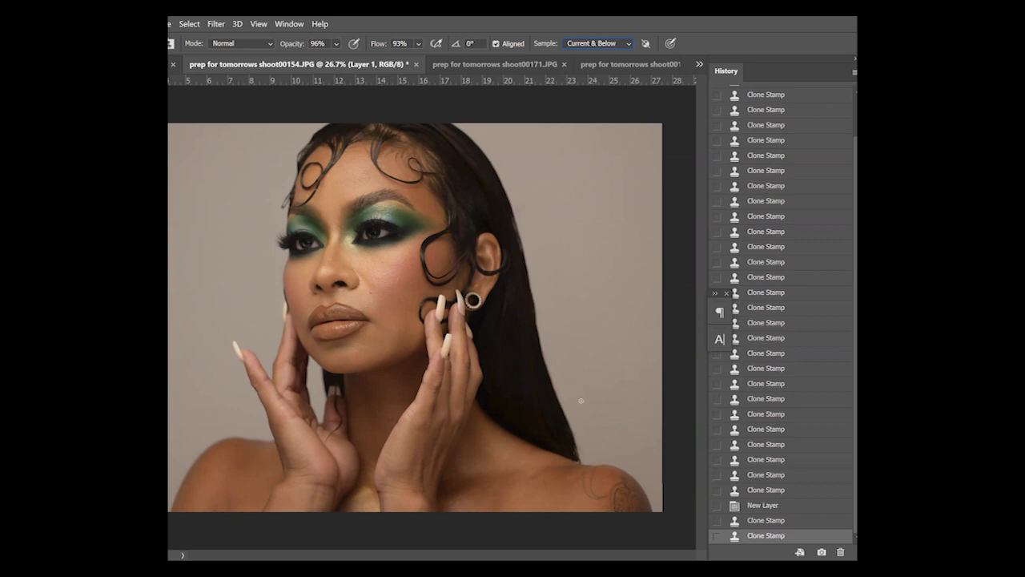
# Clone more dark hair into the hair tip above the shoulder and erase the excess around its edges
pyautogui.click(567, 455)
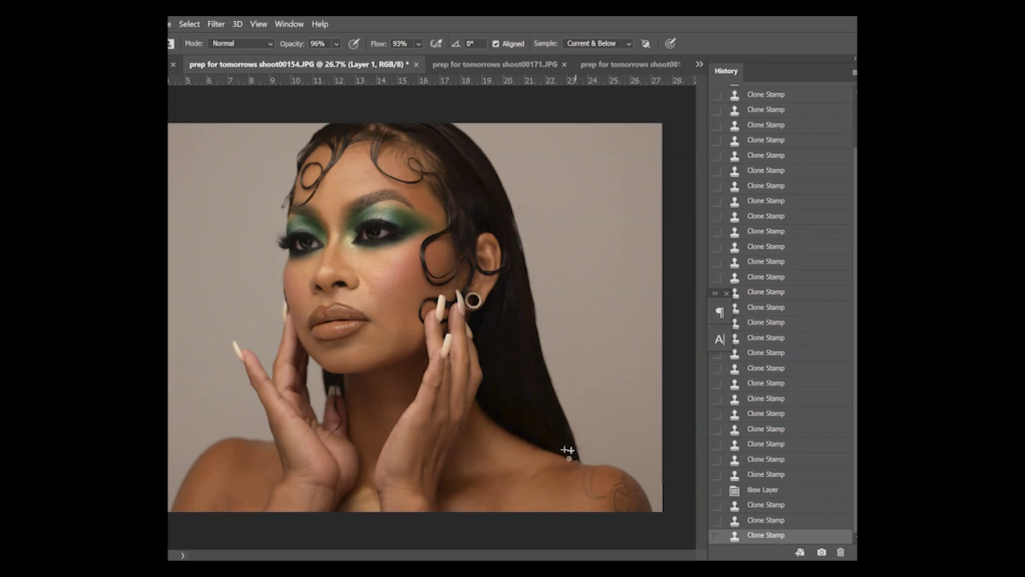
pyautogui.click(562, 453)
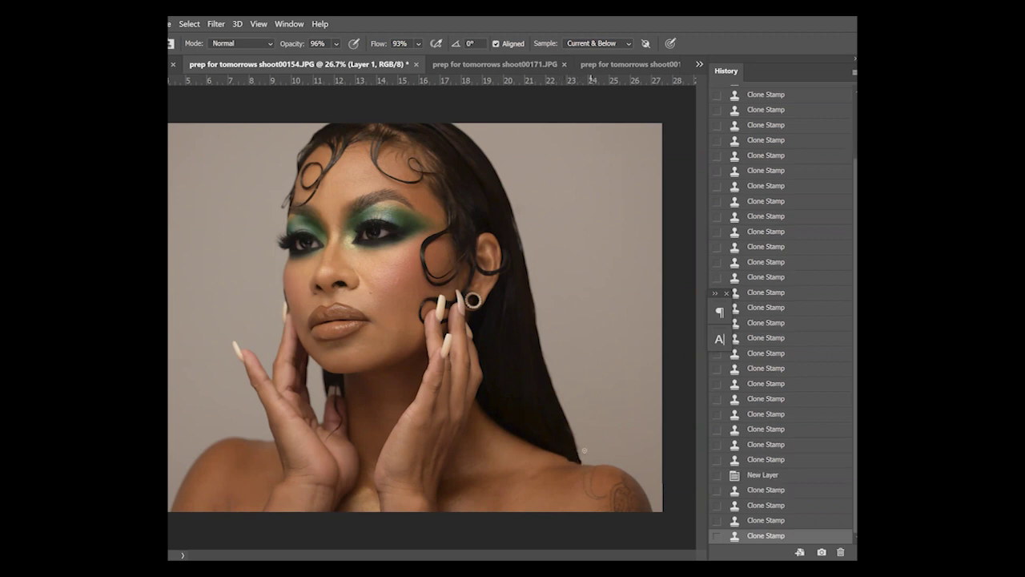
pyautogui.press('e')
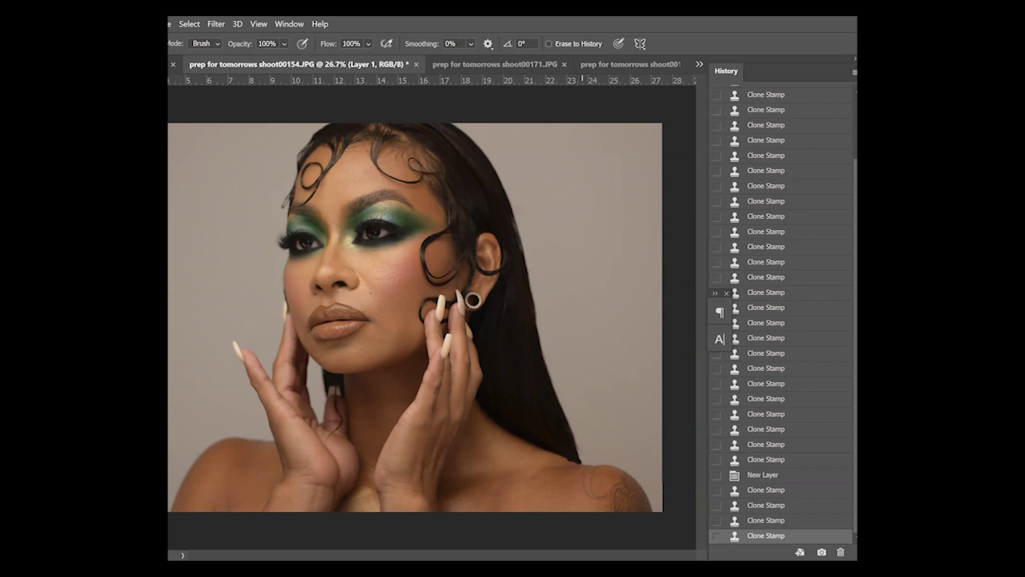
pyautogui.moveTo(577, 449); pyautogui.dragTo(584, 465)
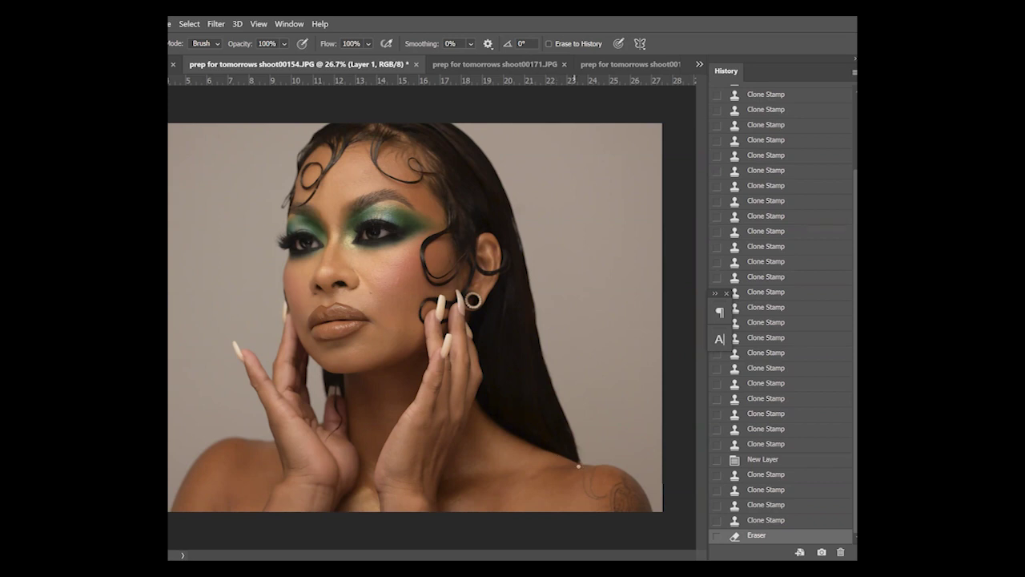
pyautogui.moveTo(552, 454); pyautogui.dragTo(547, 454)
# Smooth the outer edge of the long hair behind the ear against the background with the Clone Stamp tool
pyautogui.press('s')
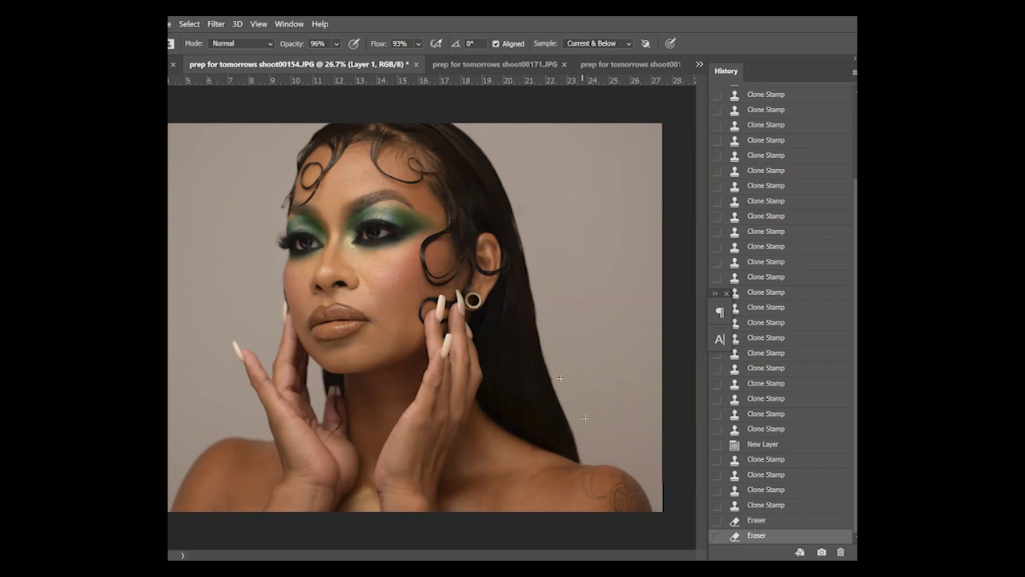
pyautogui.click(319, 282)
pyautogui.press('z')
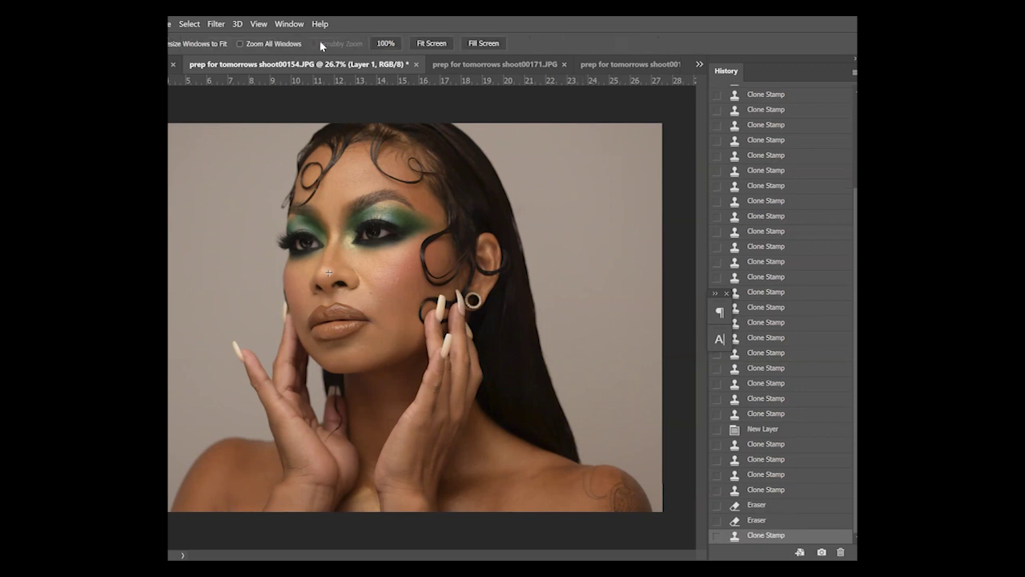
pyautogui.click(525, 176)
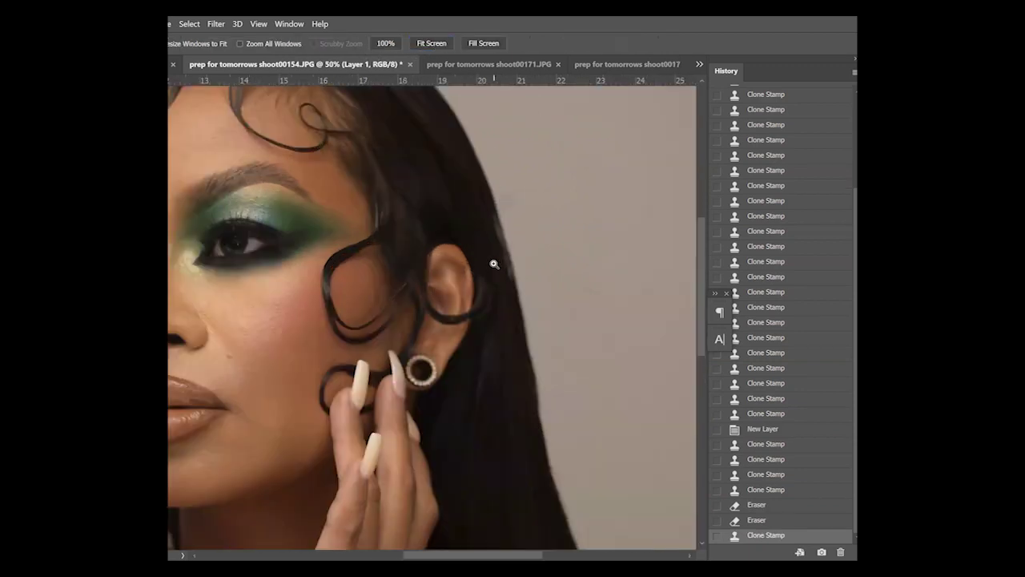
pyautogui.press('s')
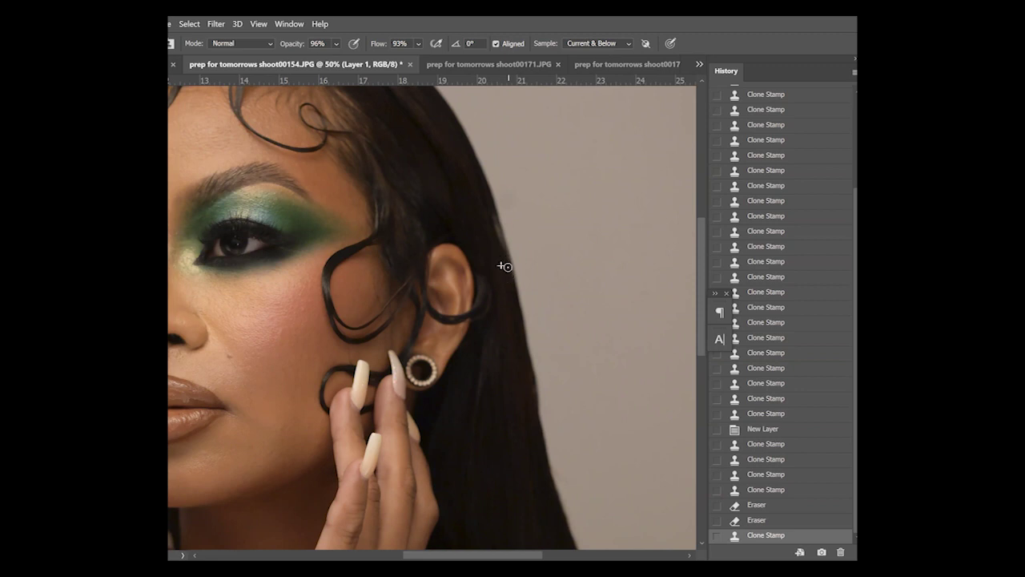
pyautogui.click(482, 190)
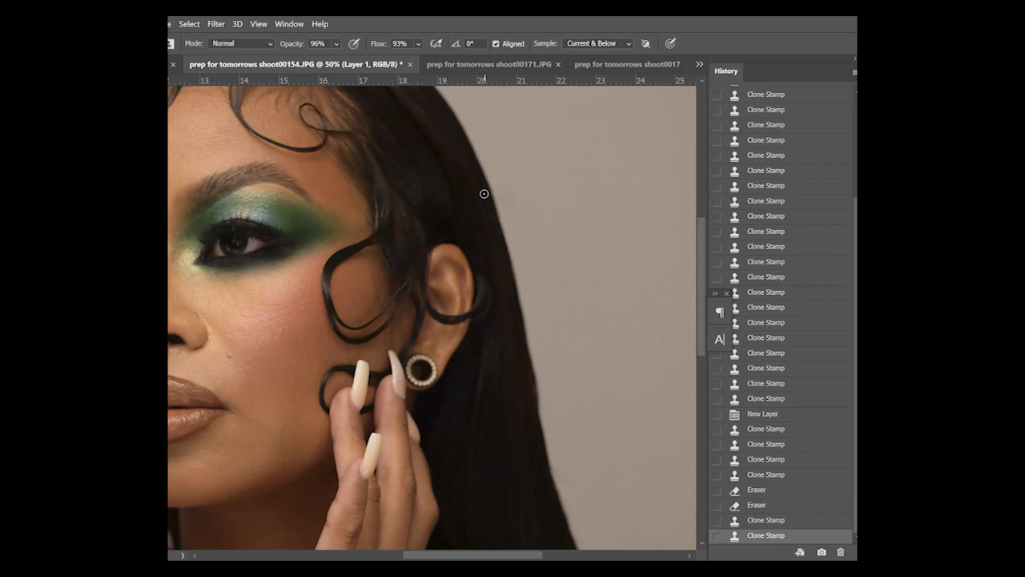
# Clone clean skin over the fine stray hairs on the cheek between the two curls, just above the fingernail
pyautogui.press('z')
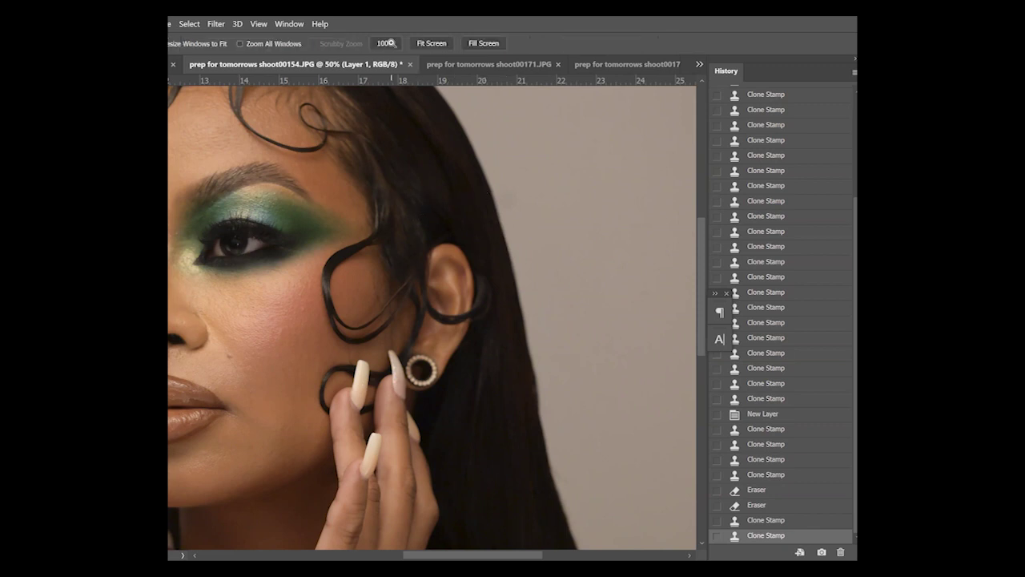
pyautogui.click(431, 44)
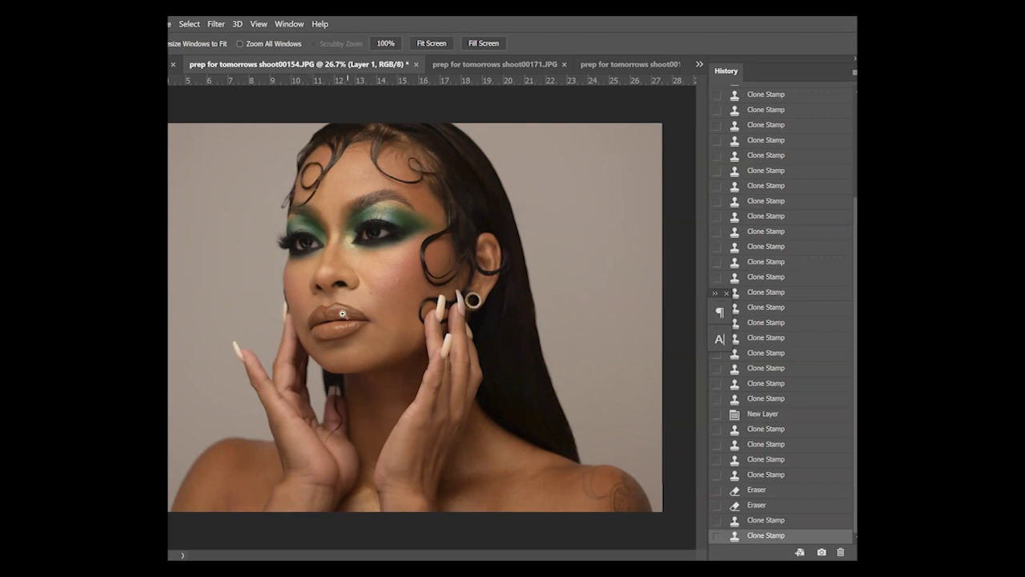
pyautogui.click(442, 295)
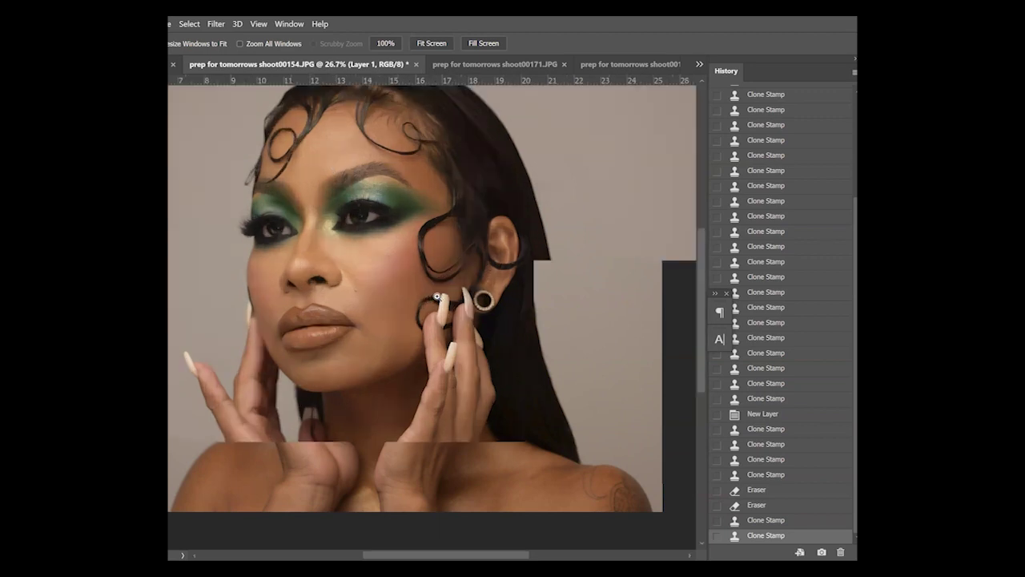
pyautogui.click(439, 292)
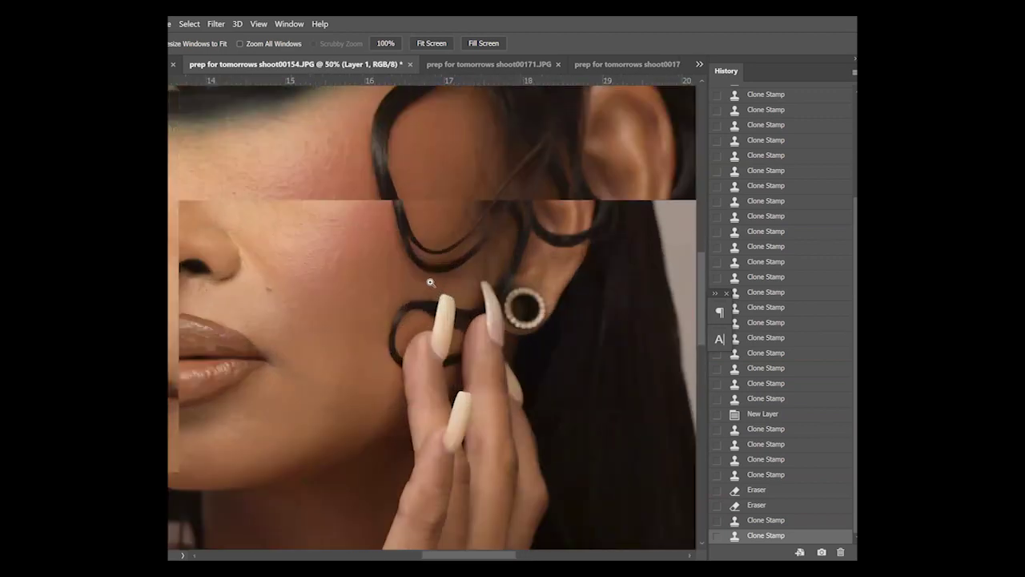
pyautogui.click(410, 283)
pyautogui.click(413, 280)
pyautogui.press('s')
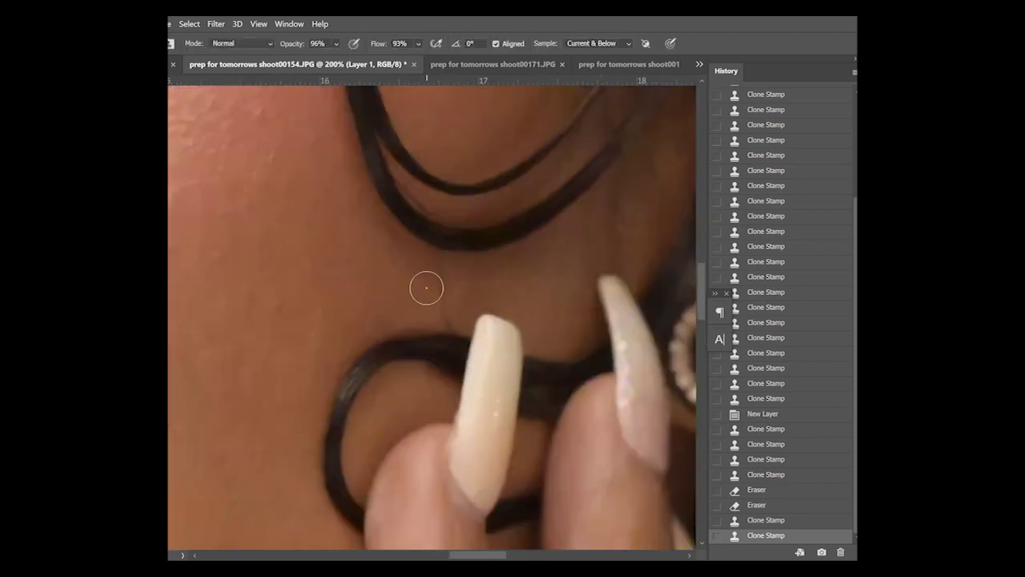
pyautogui.moveTo(425, 287); pyautogui.dragTo(408, 280)
pyautogui.moveTo(439, 285)
pyautogui.mouseDown()
pyautogui.moveTo(427, 255)
pyautogui.moveTo(435, 314)
pyautogui.mouseUp()
pyautogui.keyDown('alt'); pyautogui.click(433, 312); pyautogui.keyUp('alt')
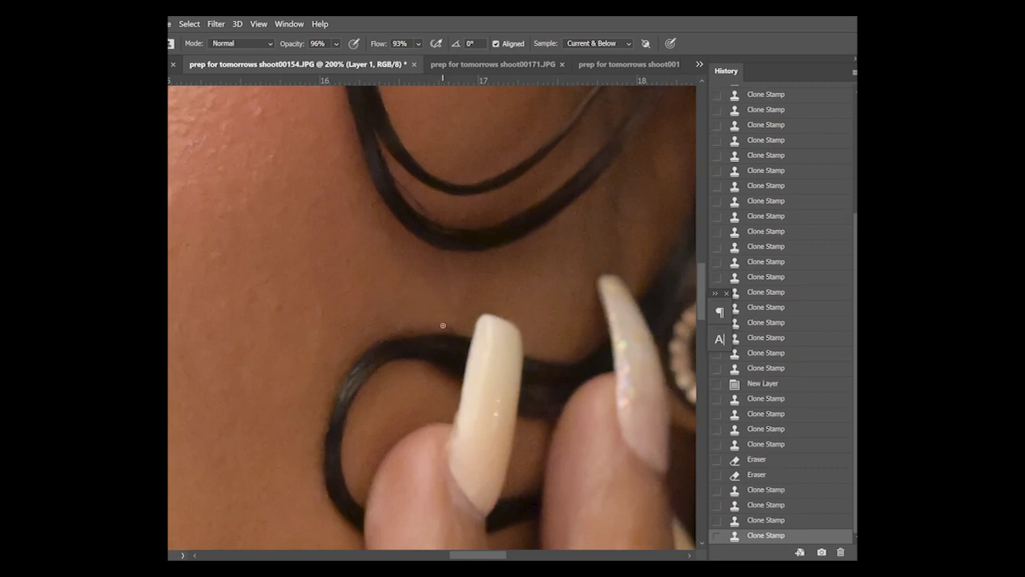
# Clean the upper edge of the lower cheek curl beside the fingernail with small Clone Stamp strokes, comparing before and after
pyautogui.moveTo(446, 327)
pyautogui.mouseDown()
pyautogui.moveTo(456, 330)
pyautogui.moveTo(440, 325)
pyautogui.mouseUp()
pyautogui.hotkey('ctrl', 'z')
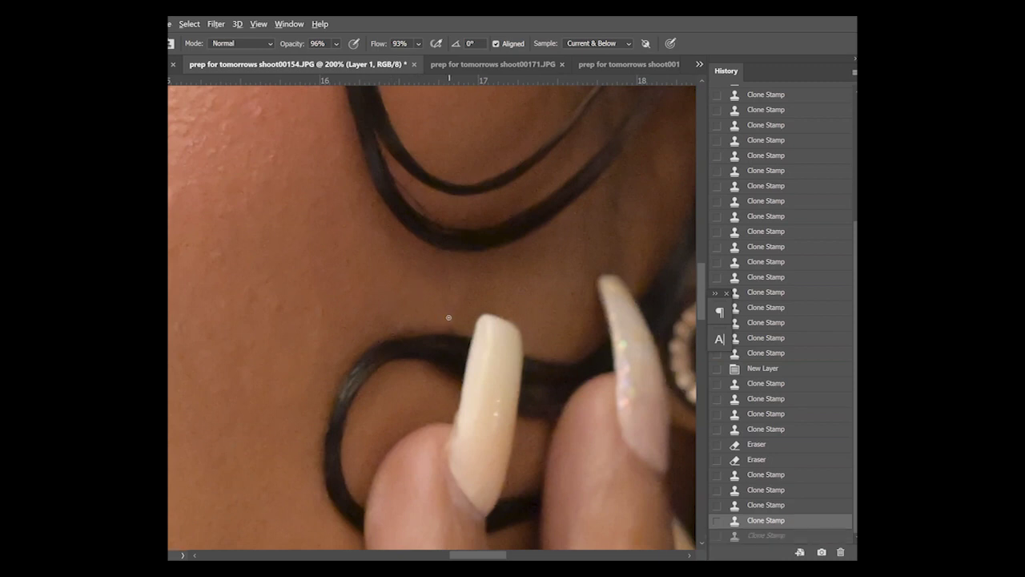
pyautogui.moveTo(444, 328); pyautogui.dragTo(451, 331)
pyautogui.hotkey('ctrl', 'shift', 'z')
pyautogui.moveTo(439, 330); pyautogui.dragTo(459, 330)
pyautogui.hotkey('ctrl', 'z')
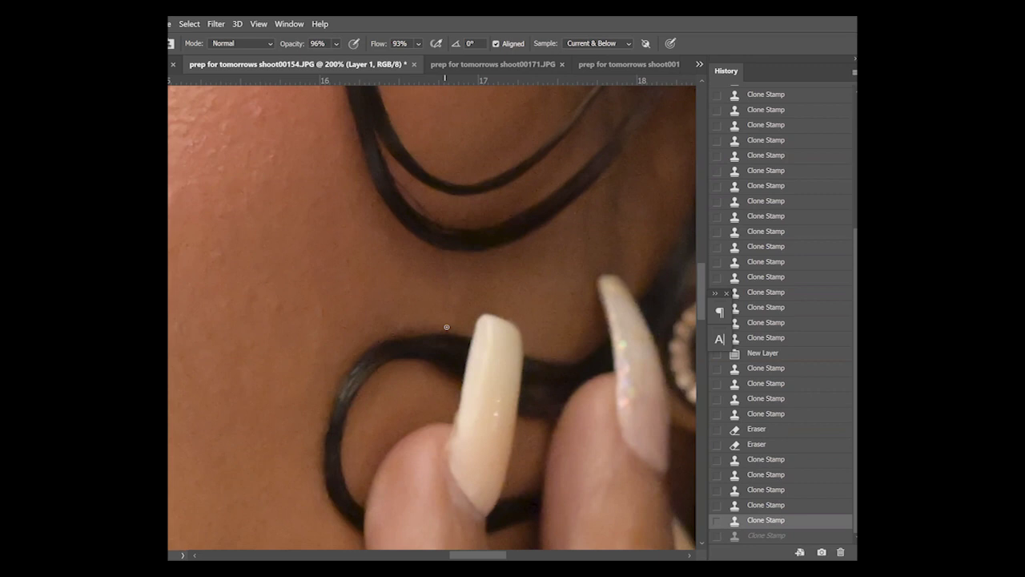
pyautogui.hotkey('ctrl', 'shift', 'z')
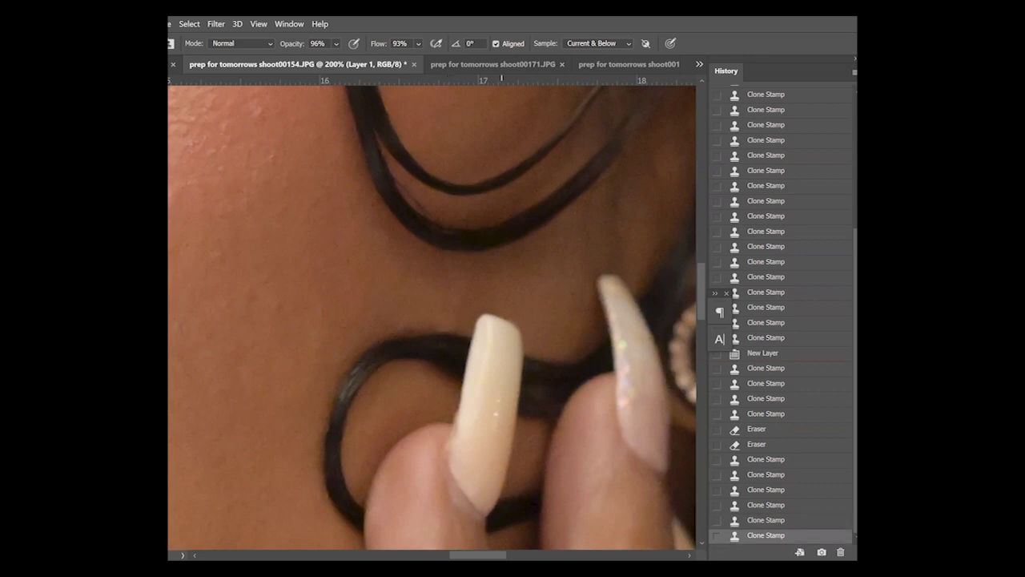
# Undo the last clone stroke and soften the upper edge of the lower cheek curl with the Clone Stamp at 26% opacity
pyautogui.hotkey('ctrl', 'z')
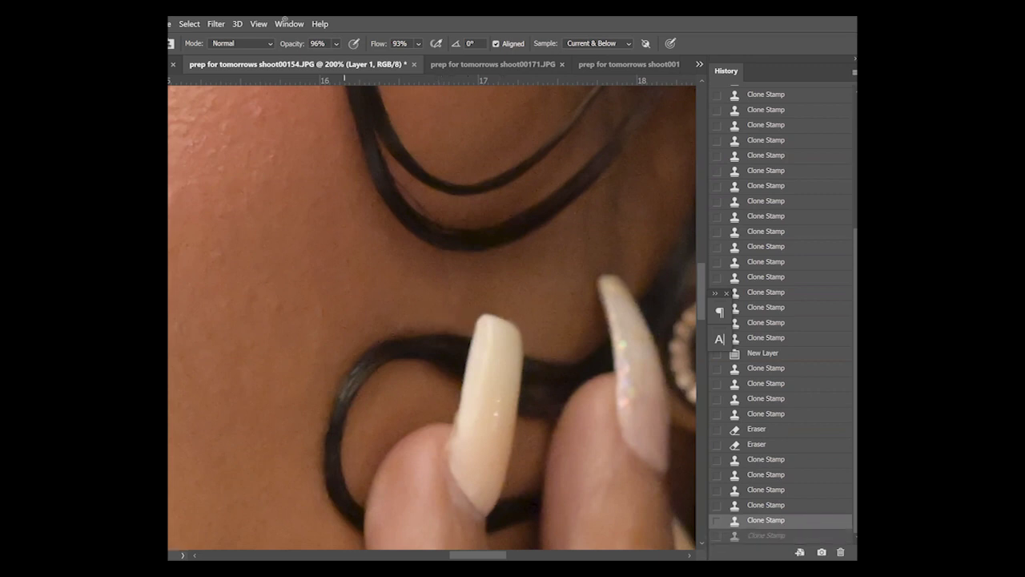
pyautogui.click(336, 45)
pyautogui.click(333, 60)
pyautogui.click(430, 325)
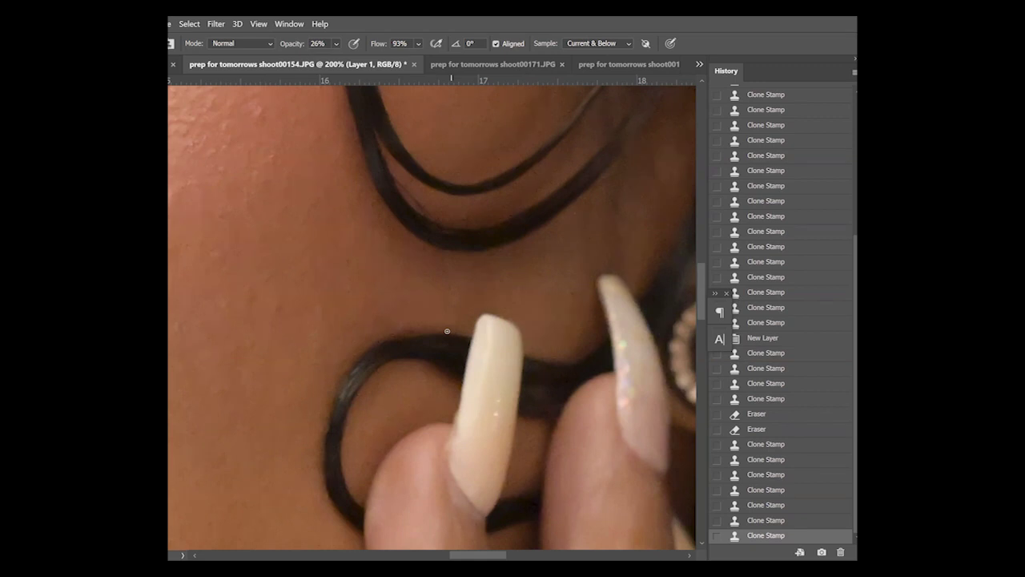
pyautogui.click(453, 327)
pyautogui.click(426, 329)
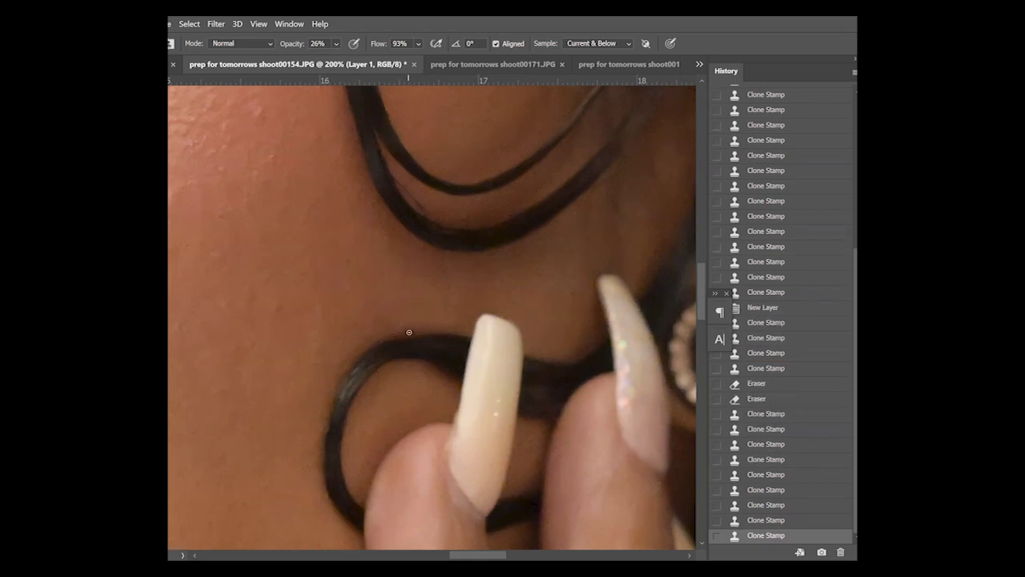
pyautogui.click(395, 335)
# Examine the whole portrait, then the eyes, forehead and cheek up close, for remaining flaws
pyautogui.press('z')
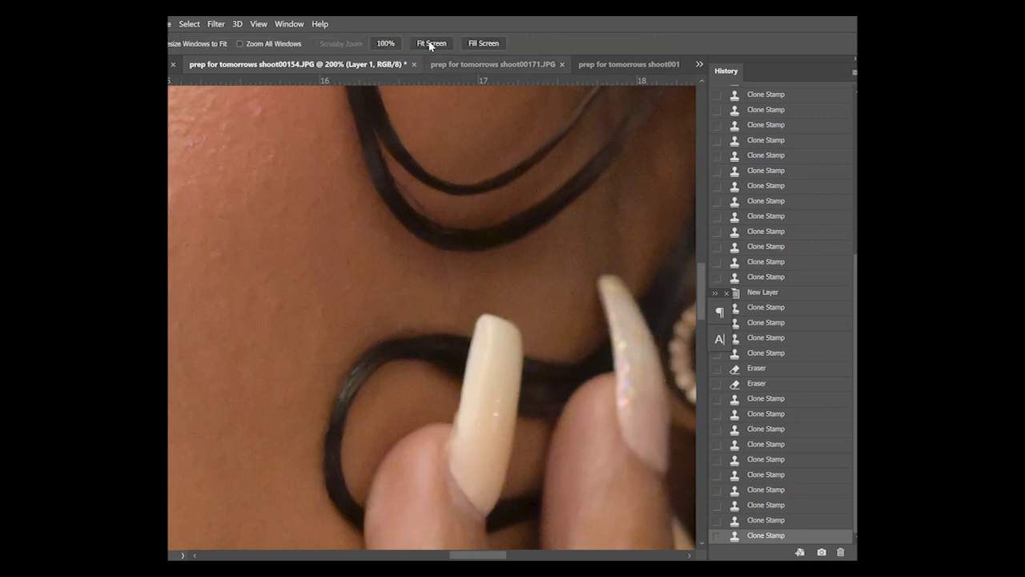
pyautogui.click(431, 43)
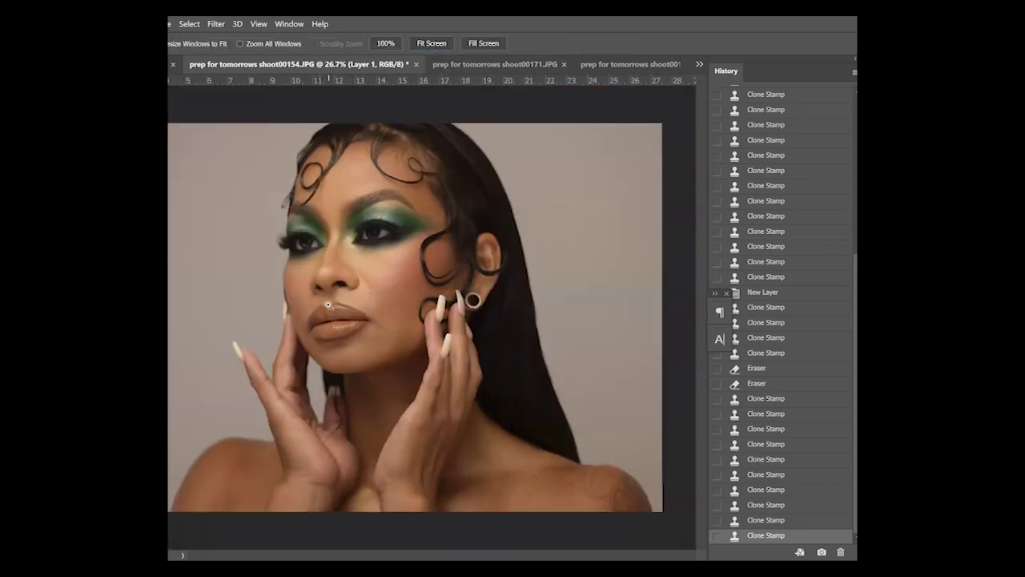
pyautogui.click(342, 251)
pyautogui.click(339, 214)
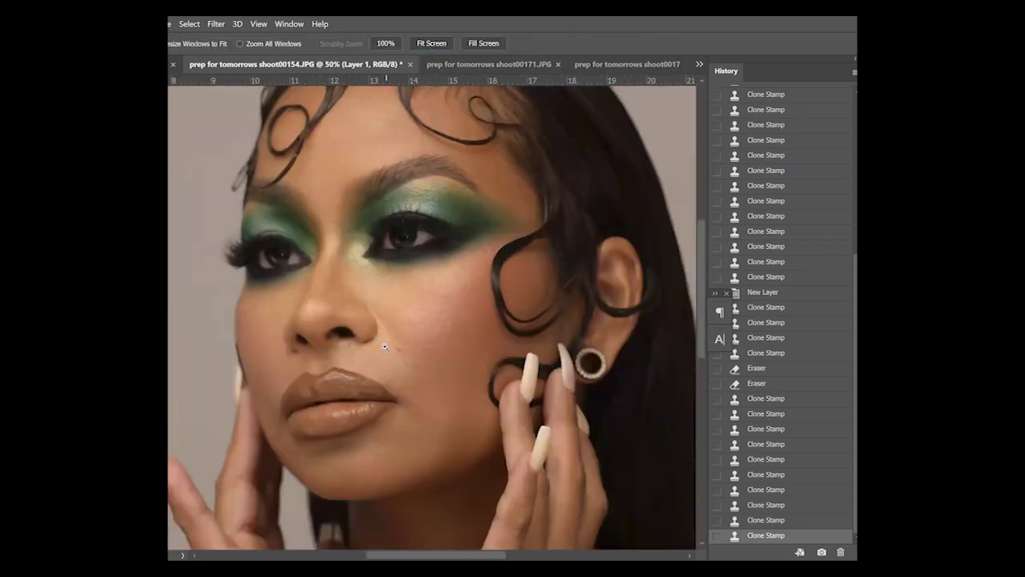
pyautogui.click(348, 168)
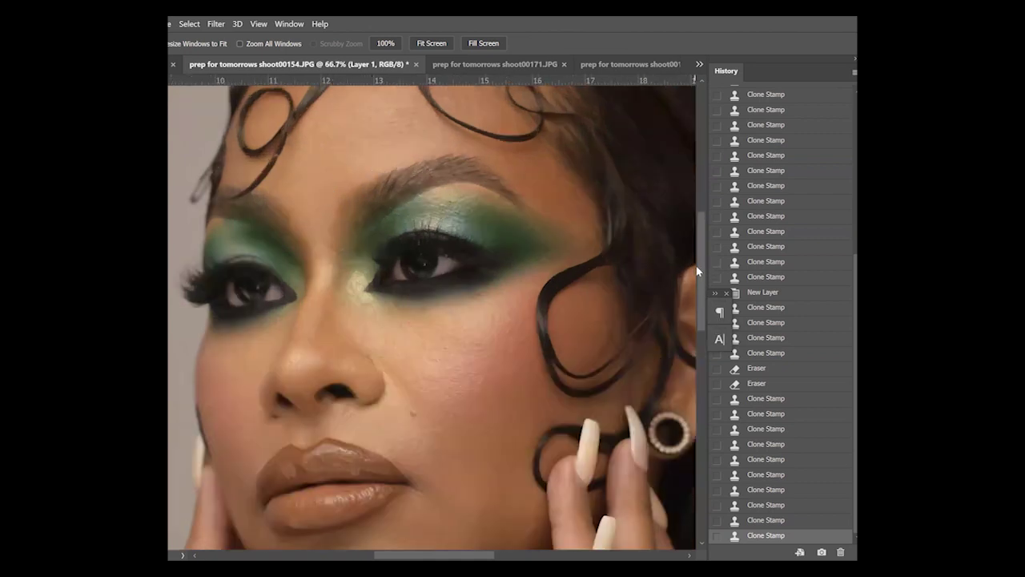
pyautogui.moveTo(701, 250); pyautogui.dragTo(697, 205)
pyautogui.click(432, 43)
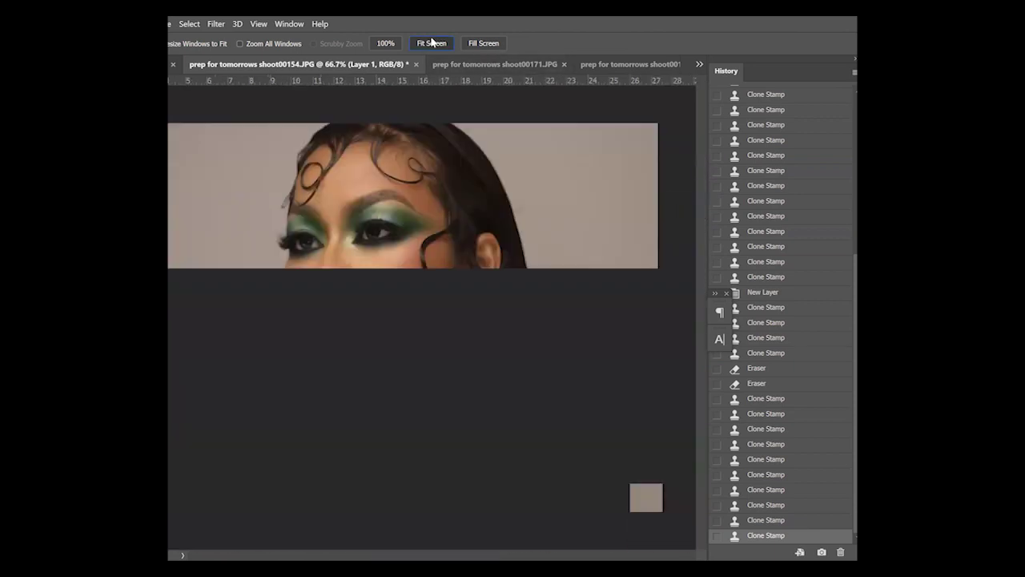
pyautogui.hotkey('ctrl', '-')
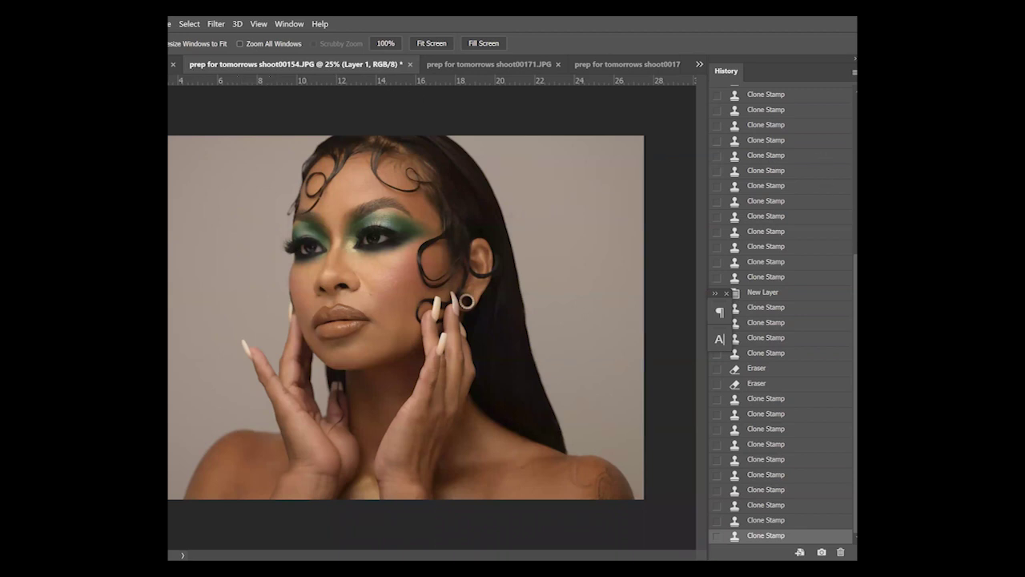
# Convert the image to 16 bits per channel
pyautogui.hotkey('alt', 'i')
pyautogui.press('Right')
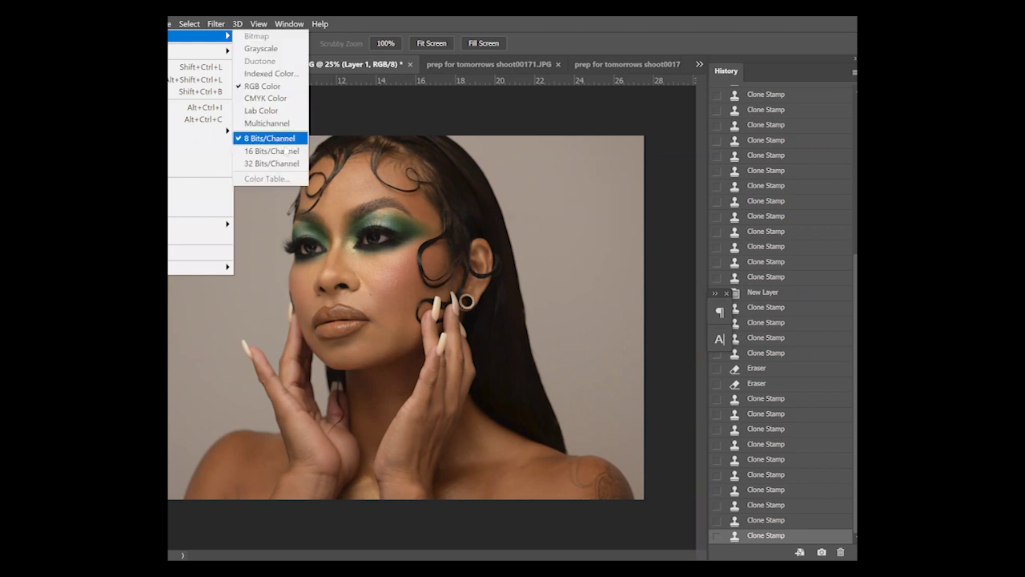
pyautogui.click(301, 151)
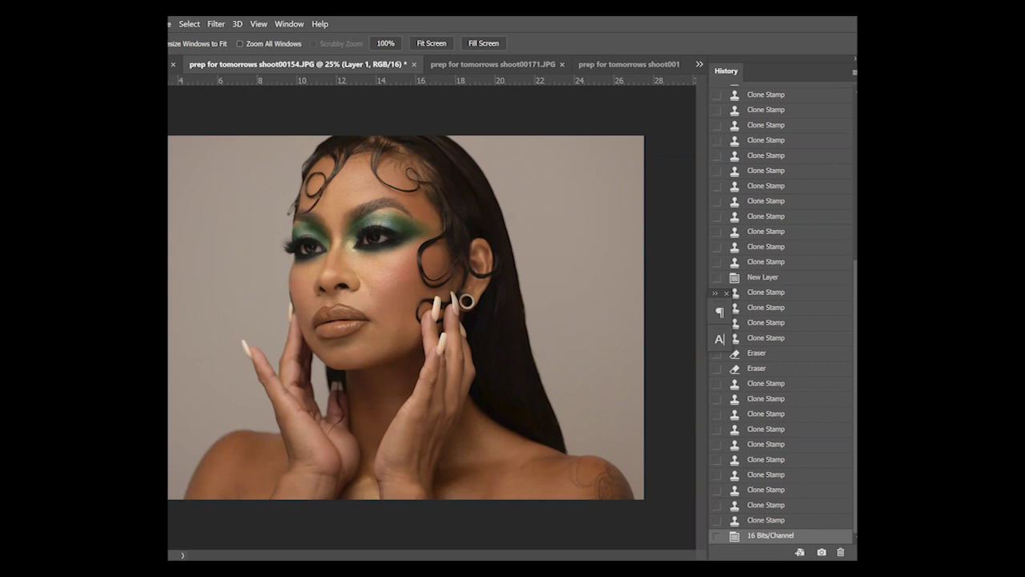
# Run the 16-bit frequency separation action on the portrait and rename its layer group to "freq sep"
pyautogui.press('F2')
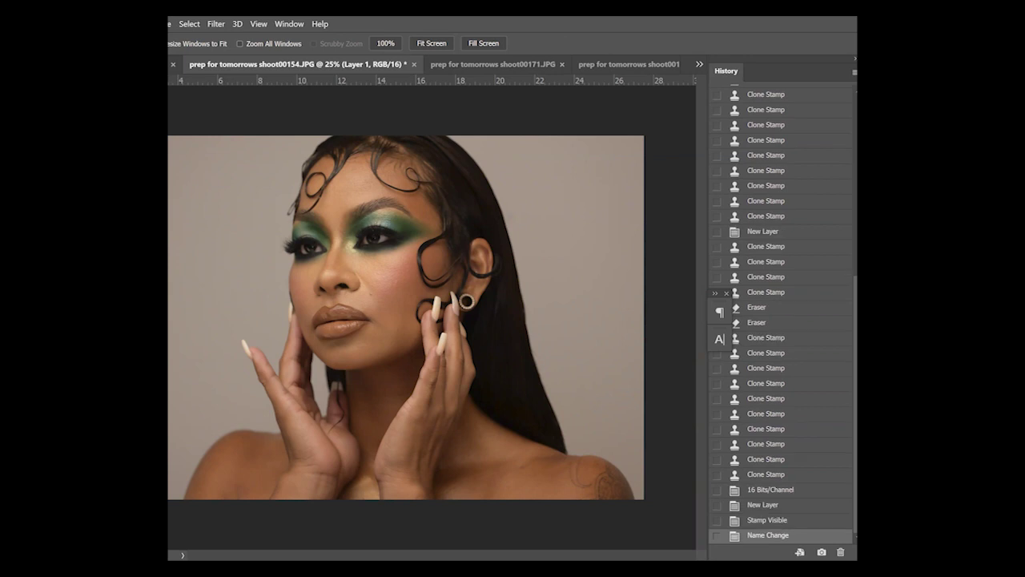
pyautogui.click(774, 184)
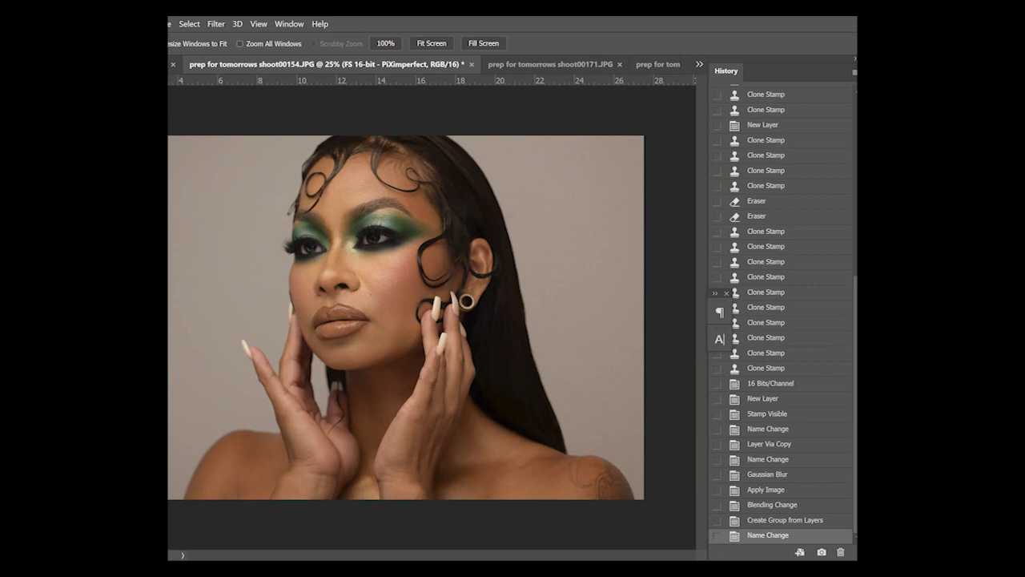
pyautogui.press('Return')
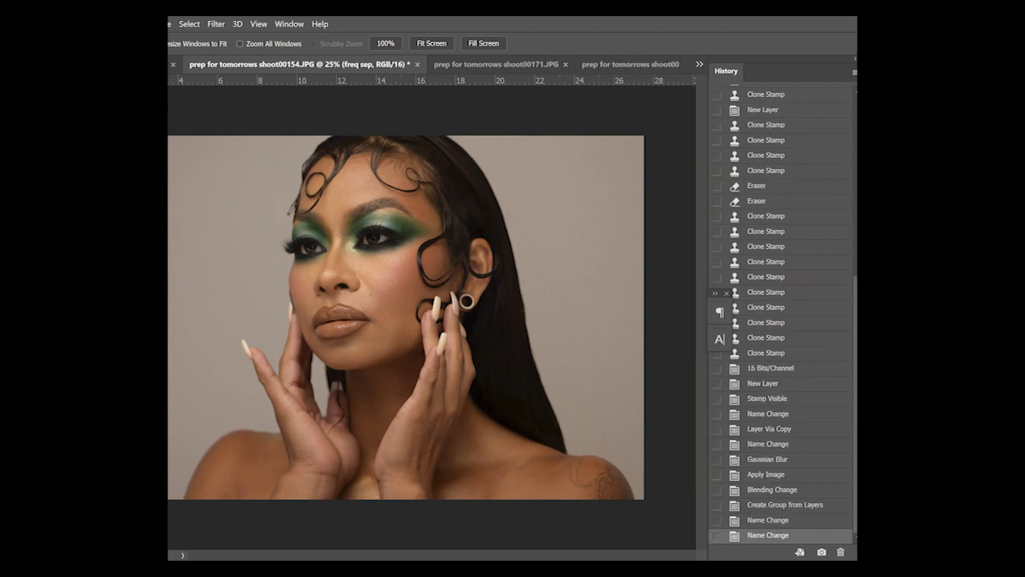
# Duplicate the High Frequency layer and hide the original, keeping the copy active
pyautogui.hotkey('alt', '[')
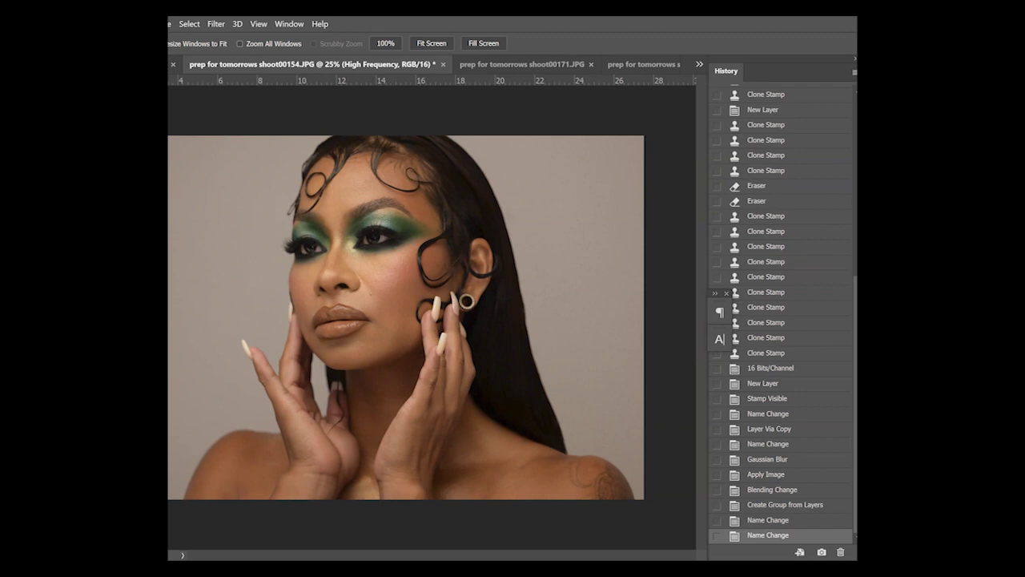
pyautogui.hotkey('ctrl', 'j')
pyautogui.hotkey('ctrl', ',')
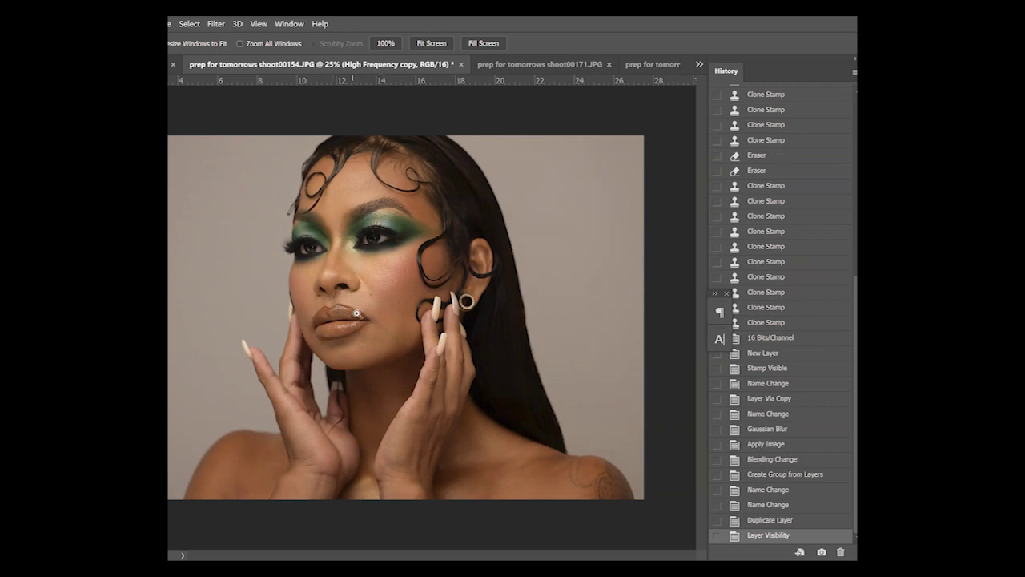
# Prepare the Clone Stamp for the cheek beside the nose with a brush of about 35 px and 93% opacity
pyautogui.scroll(1, 363, 297)
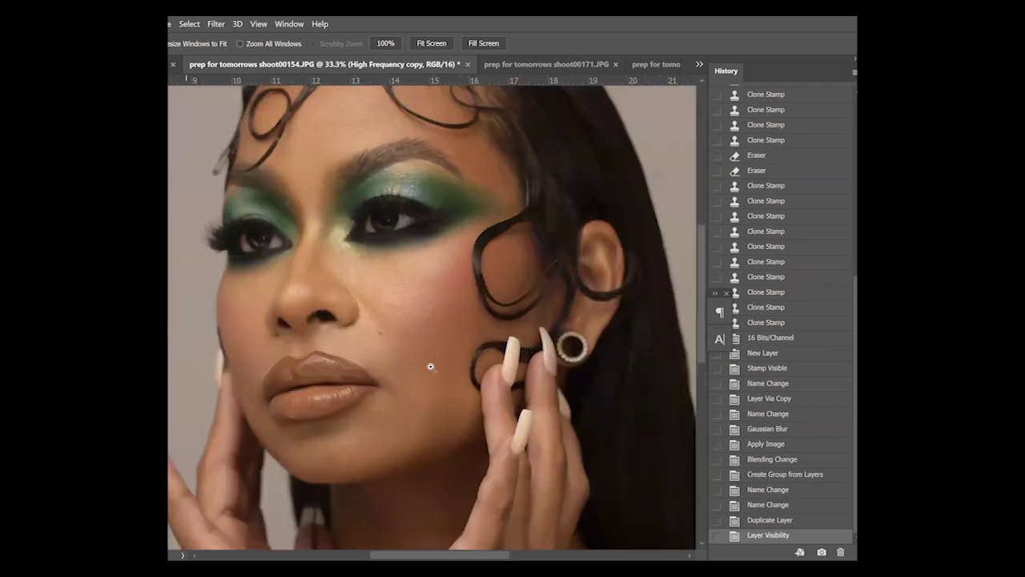
pyautogui.scroll(1, 351, 354)
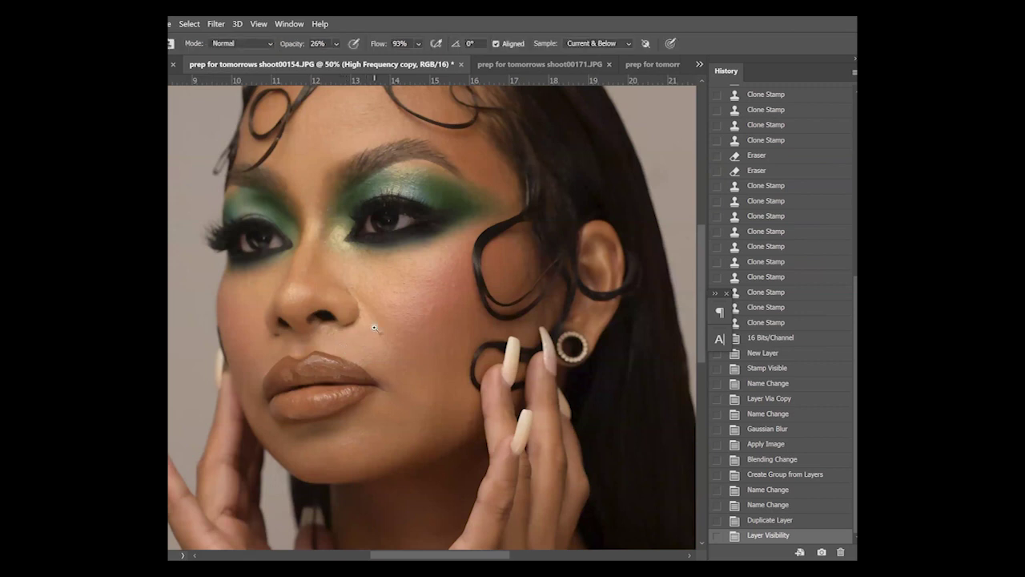
pyautogui.scroll(1, 377, 328)
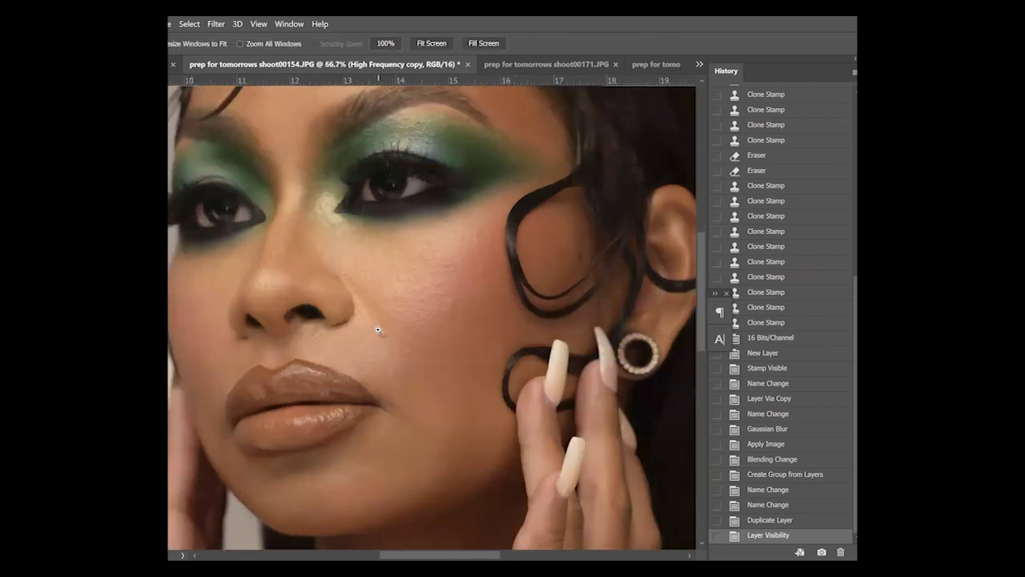
pyautogui.scroll(1, 378, 328)
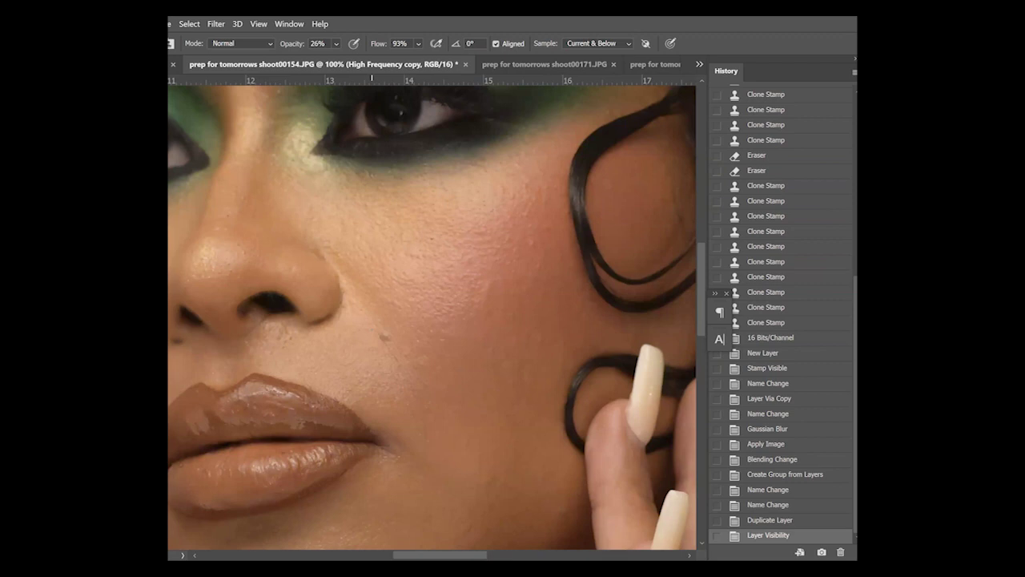
pyautogui.keyDown('alt'); pyautogui.rightClick(383, 337); pyautogui.keyUp('alt')
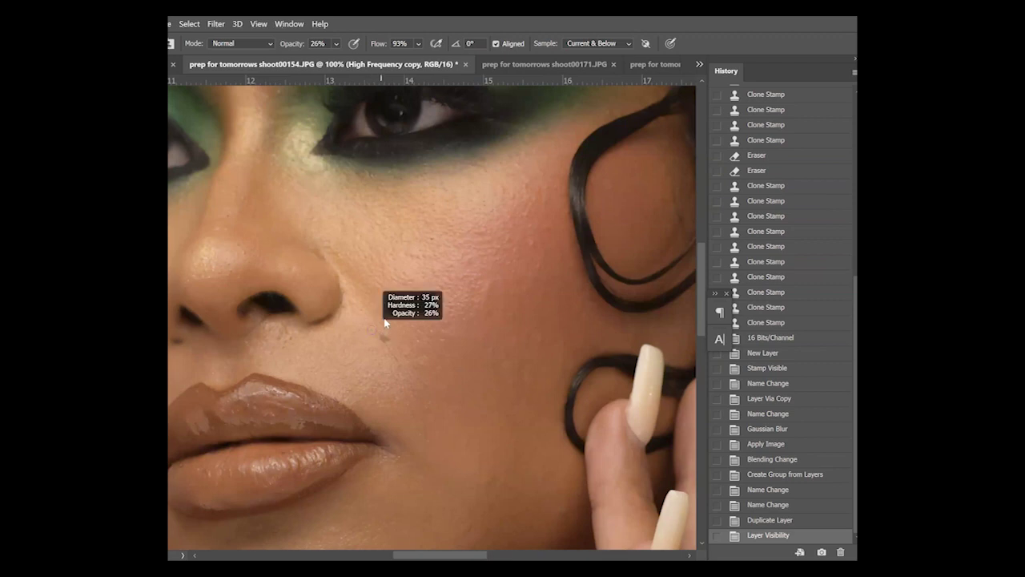
pyautogui.moveTo(337, 45); pyautogui.dragTo(392, 64)
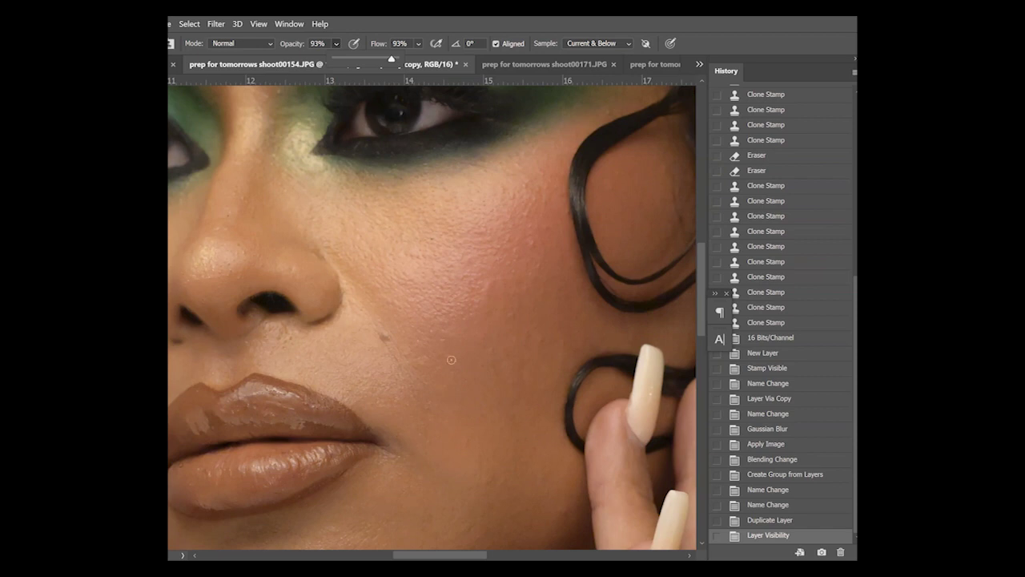
# Try a clone stroke on the mole beside the nose, undo it, and set the Clone Stamp to sample the Current Layer
pyautogui.click(383, 334)
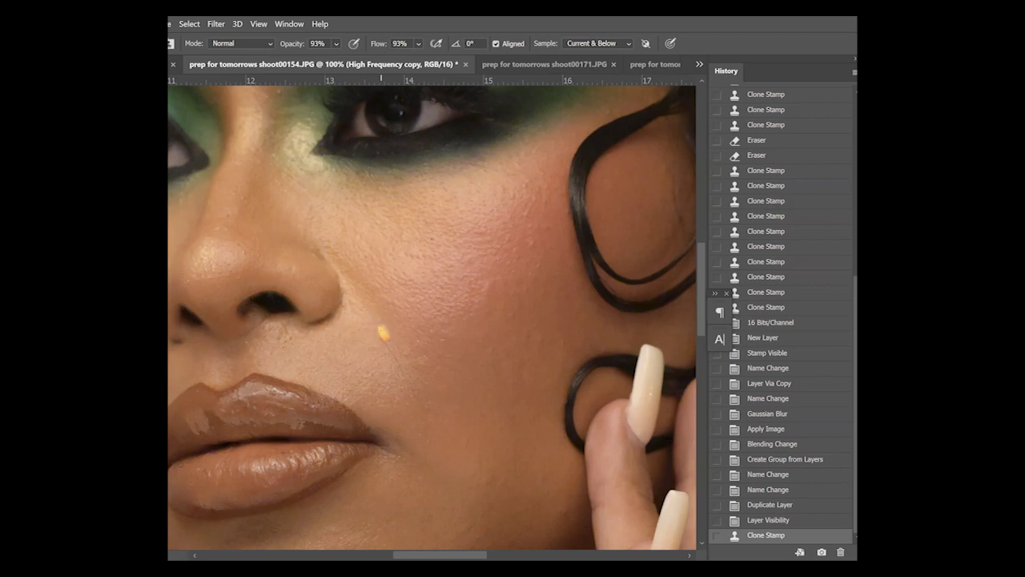
pyautogui.hotkey('ctrl', 'z')
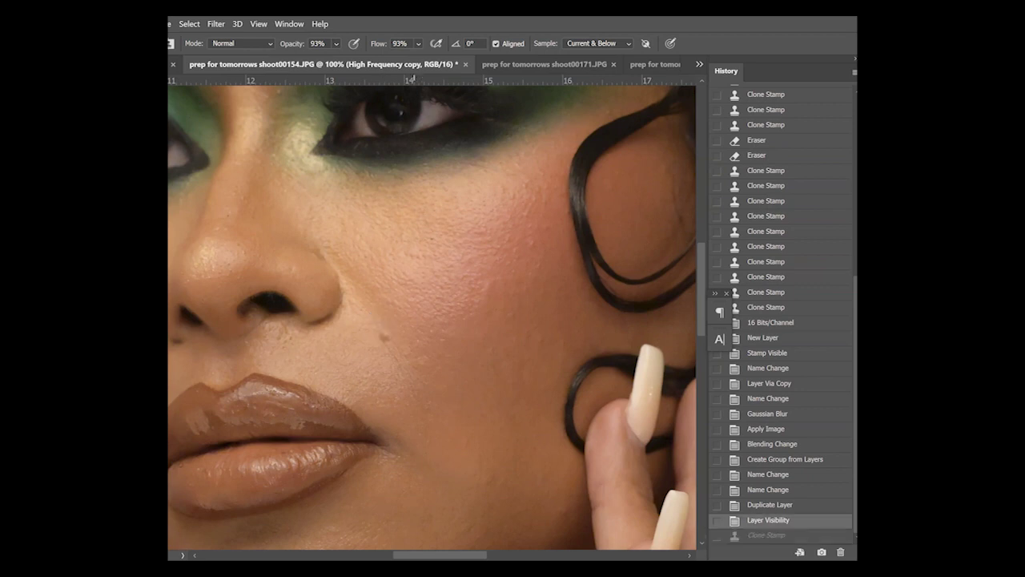
pyautogui.click(594, 44)
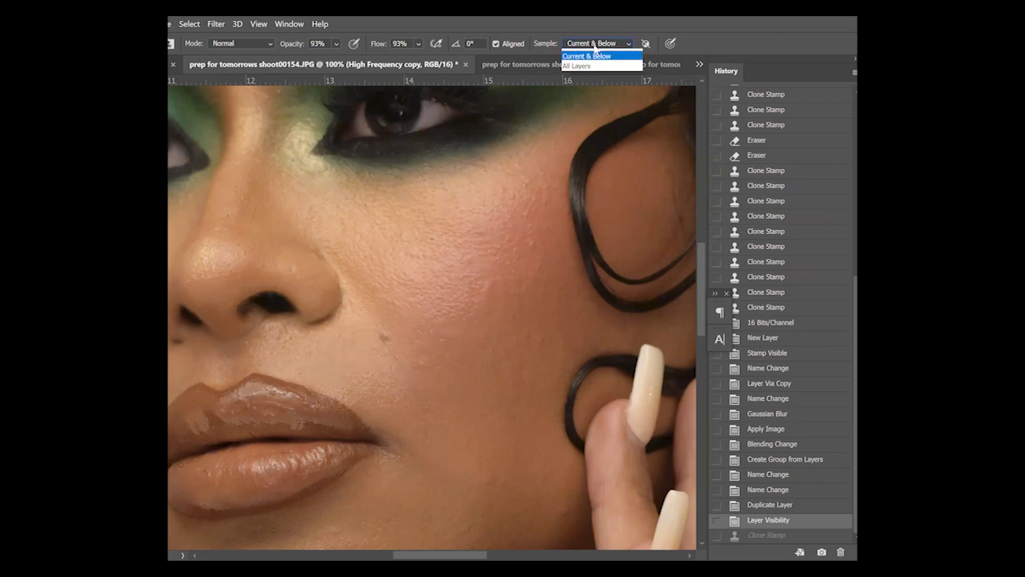
pyautogui.click(593, 55)
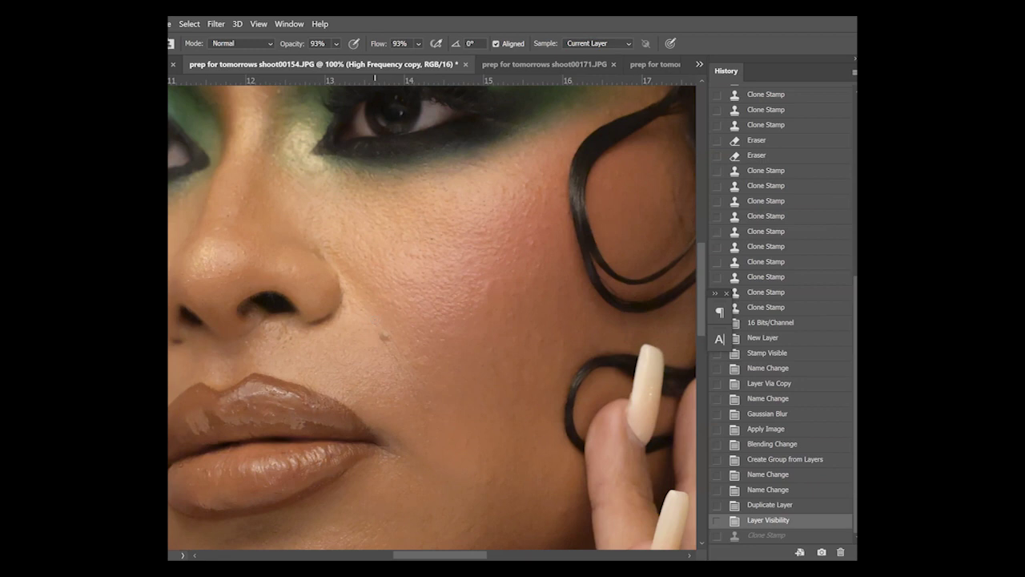
# Clone clean skin texture over the mole beside the nose and the fine line running below it
pyautogui.click(381, 321)
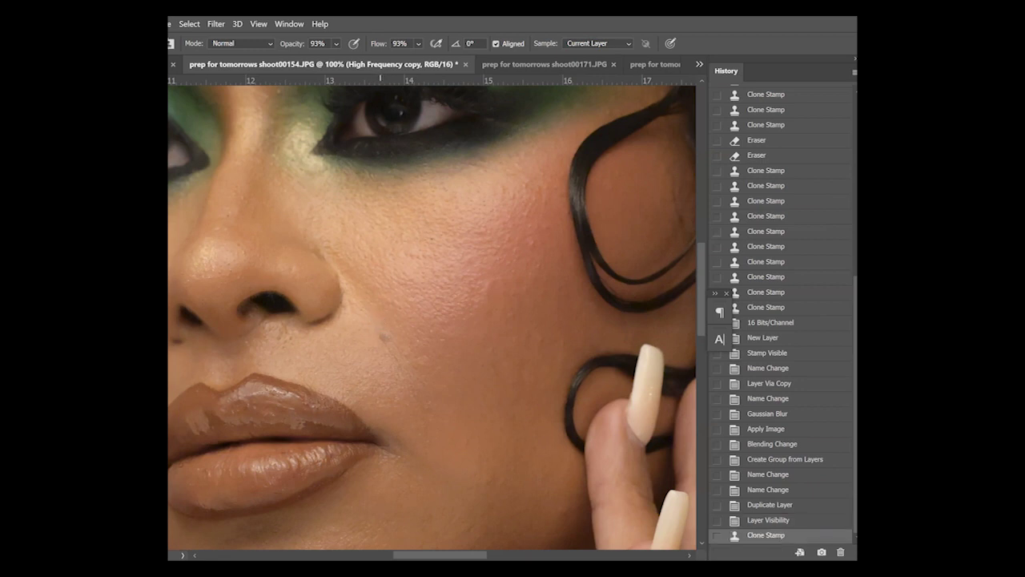
pyautogui.click(395, 369)
pyautogui.click(395, 369)
pyautogui.click(404, 381)
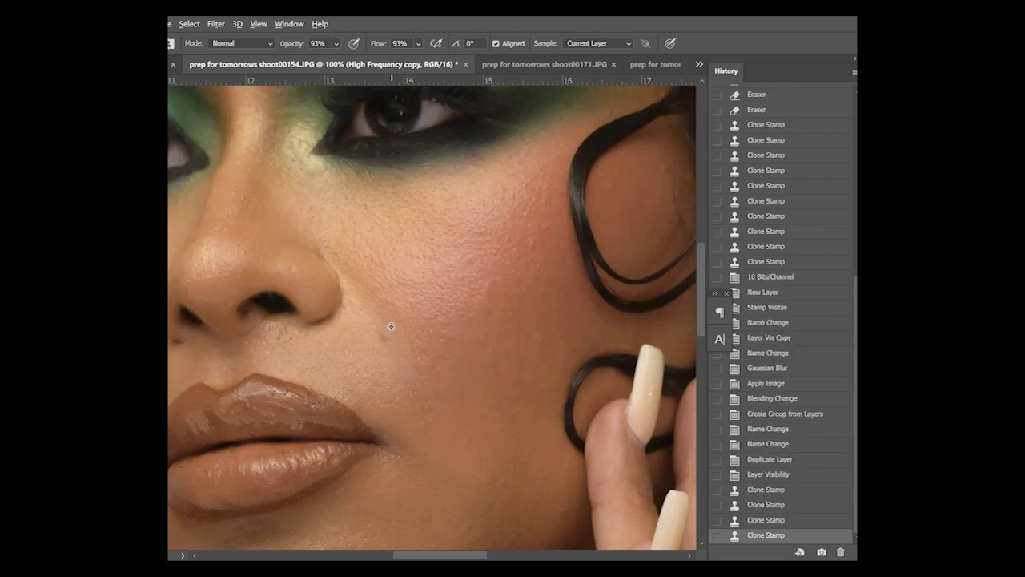
pyautogui.click(375, 324)
pyautogui.click(381, 350)
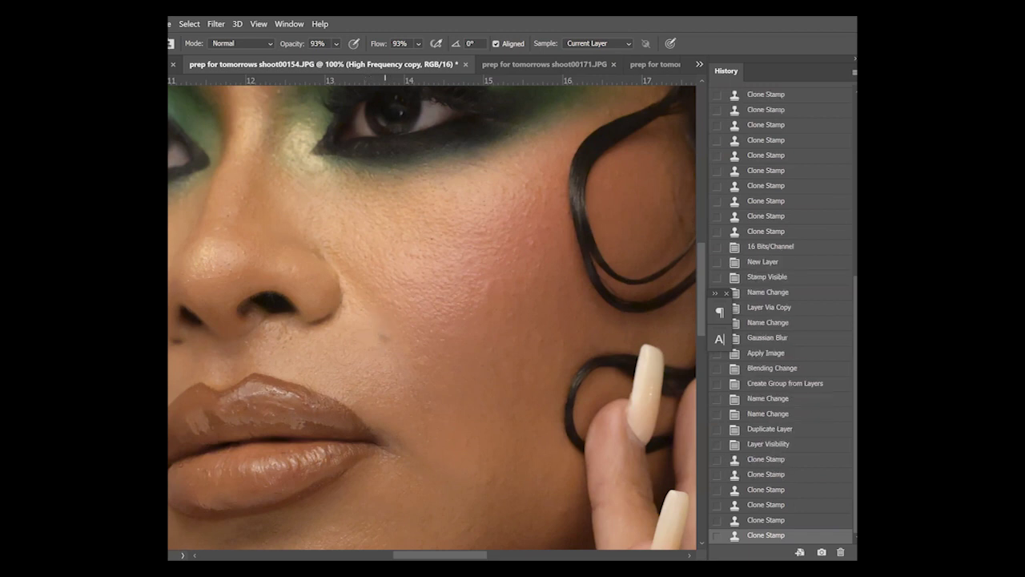
# Clone clean skin texture over the small bumps and spots on the cheek between the mouth corner and the lower curl
pyautogui.click(453, 340)
pyautogui.click(449, 382)
pyautogui.click(435, 403)
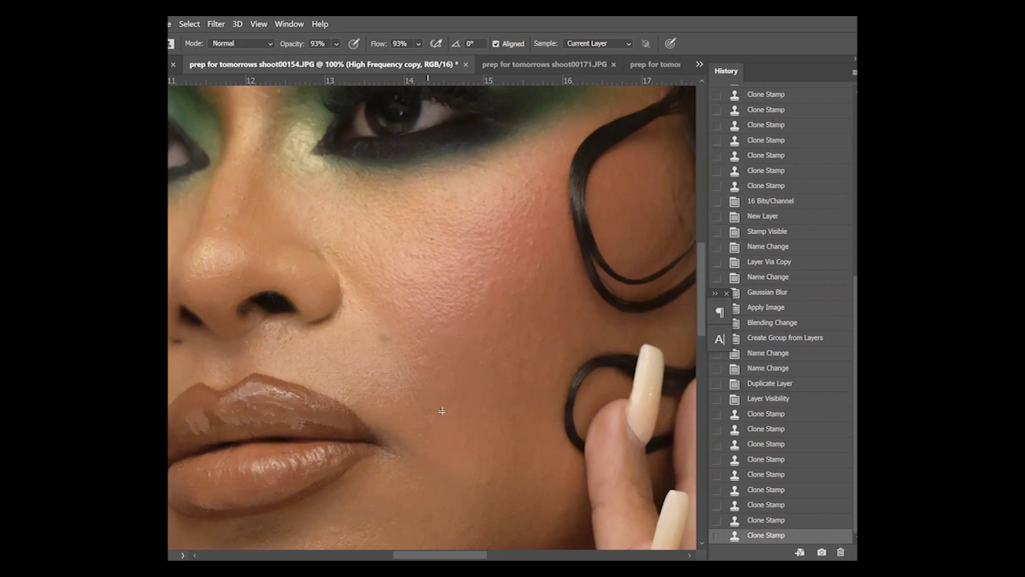
pyautogui.click(455, 445)
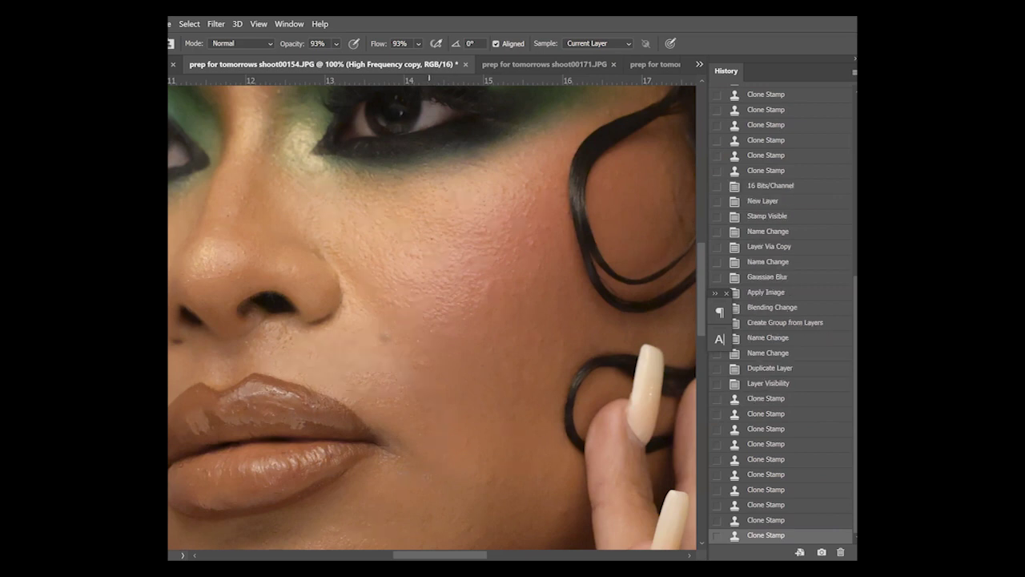
pyautogui.click(459, 444)
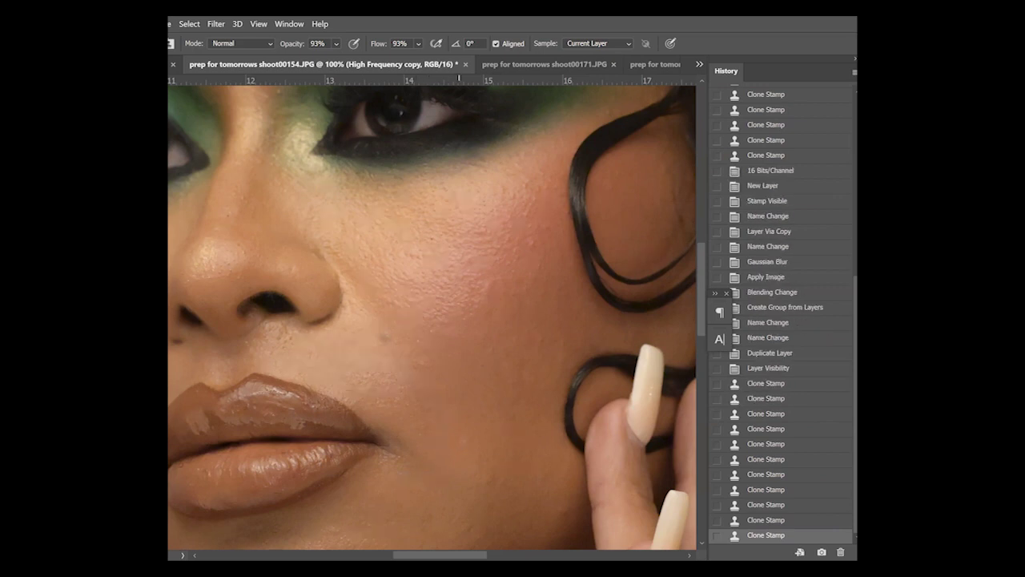
pyautogui.click(460, 420)
pyautogui.click(467, 414)
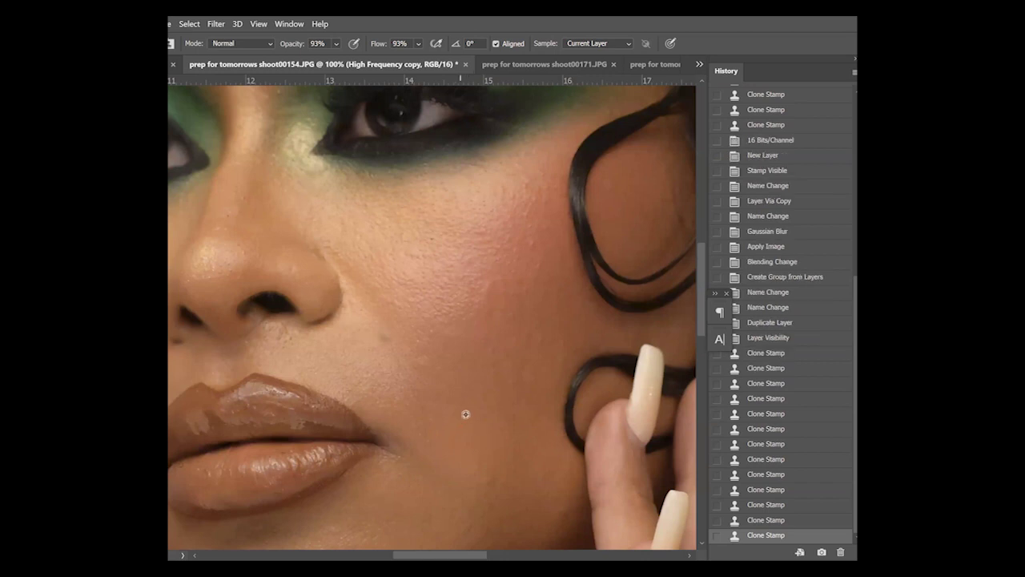
pyautogui.click(462, 424)
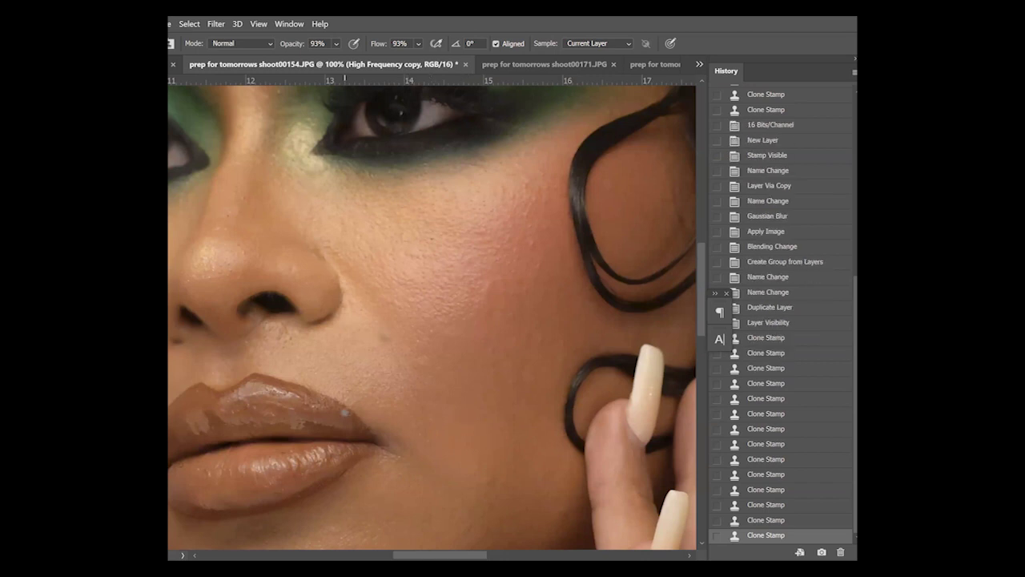
pyautogui.click(424, 350)
pyautogui.click(439, 334)
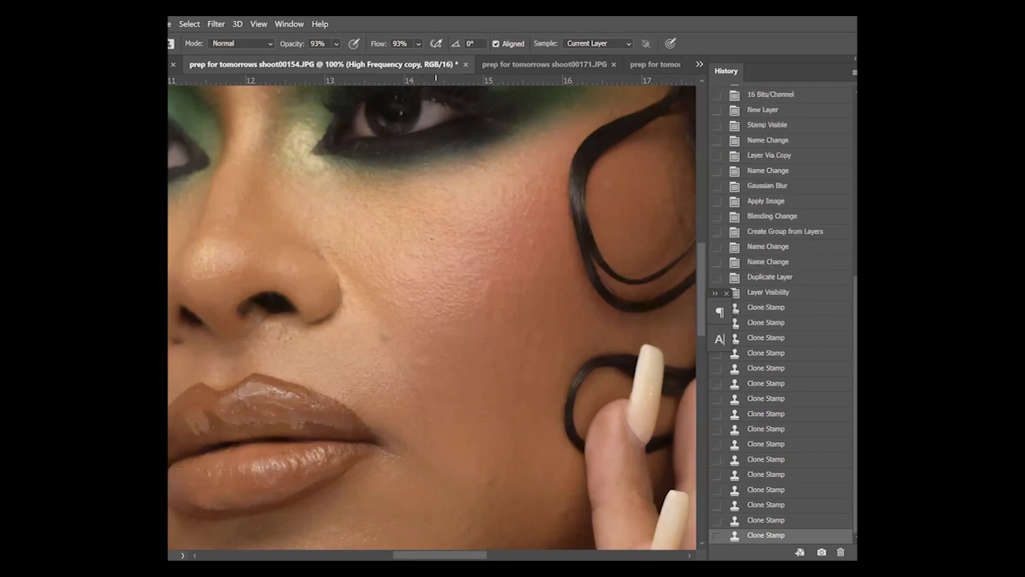
# Clone clean skin texture over the small bumps on the middle of the cheek, level with the nostril
pyautogui.click(477, 365)
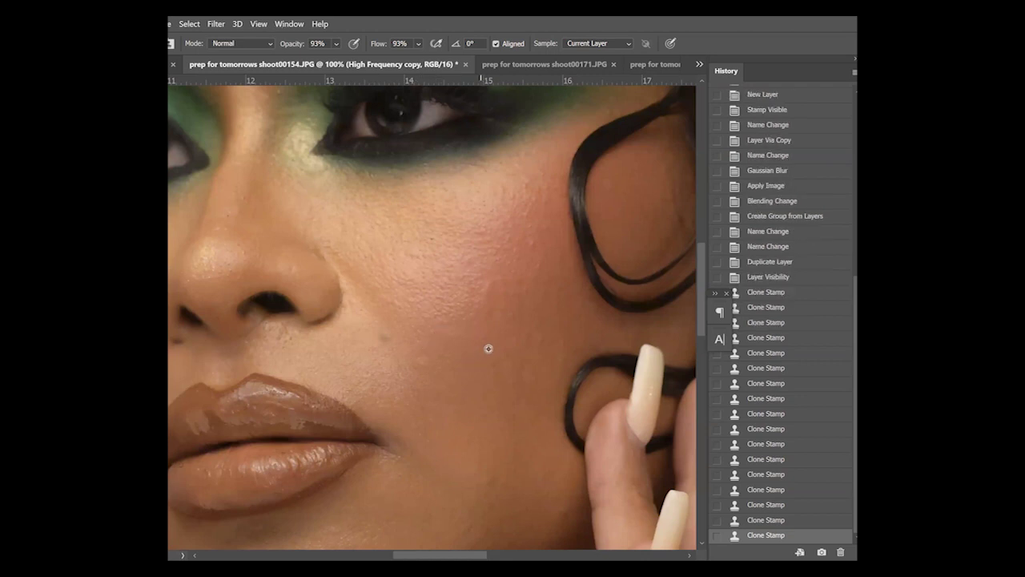
pyautogui.click(482, 362)
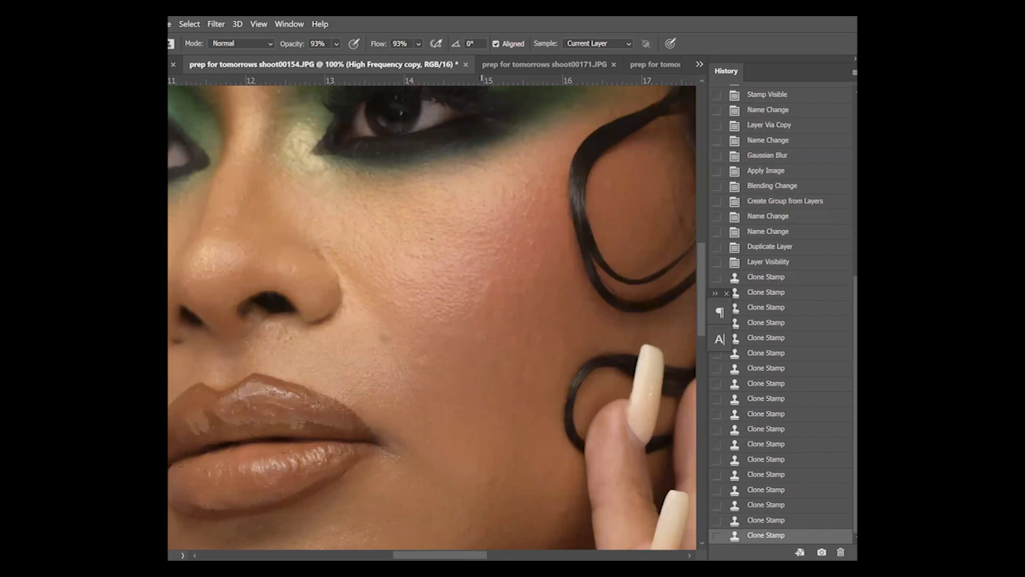
pyautogui.click(481, 362)
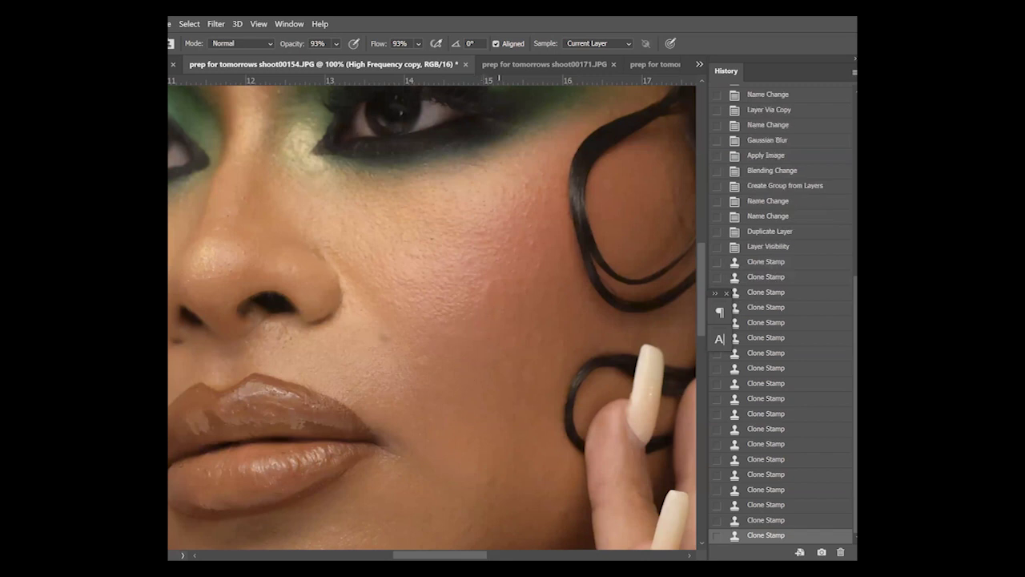
pyautogui.click(473, 322)
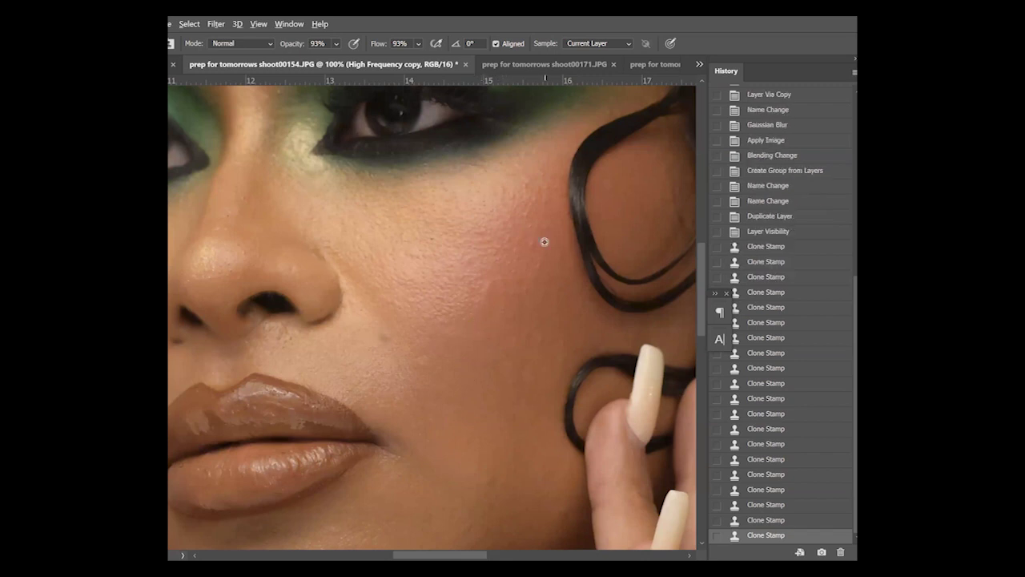
# Clone clean skin texture over the bumps on the outer edge of the blush beside the upper hair curl
pyautogui.click(513, 282)
pyautogui.click(513, 299)
pyautogui.click(524, 284)
pyautogui.click(508, 300)
pyautogui.click(516, 304)
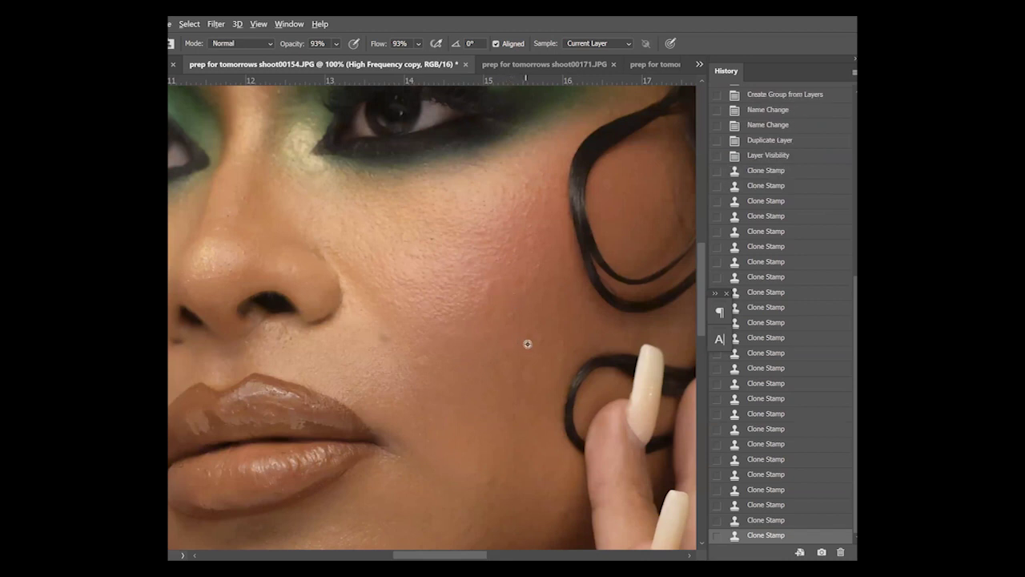
# Clone clean skin texture over the remaining spots on the outer cheek between the two hair curls
pyautogui.click(527, 341)
pyautogui.click(555, 354)
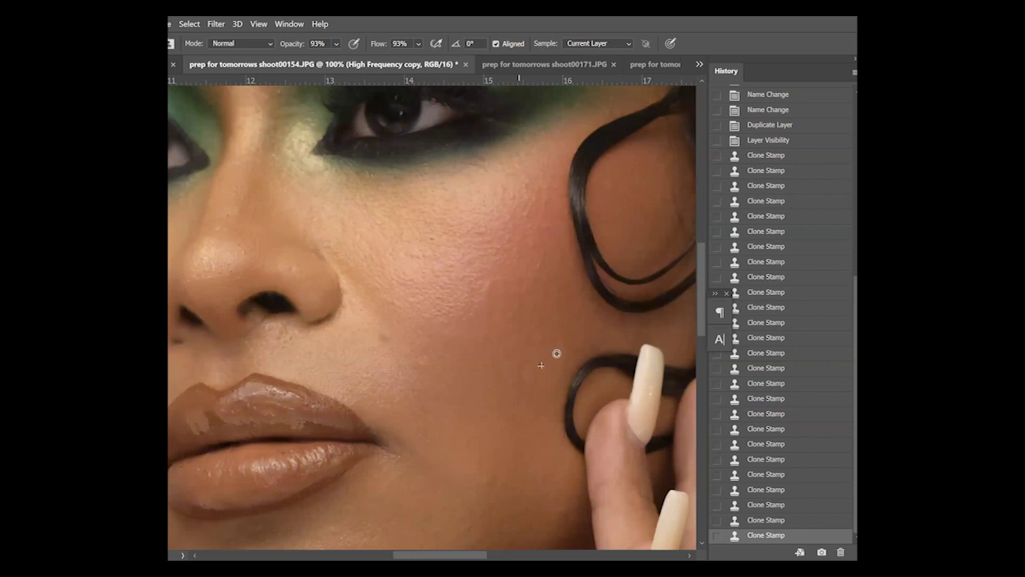
pyautogui.click(585, 324)
pyautogui.click(585, 324)
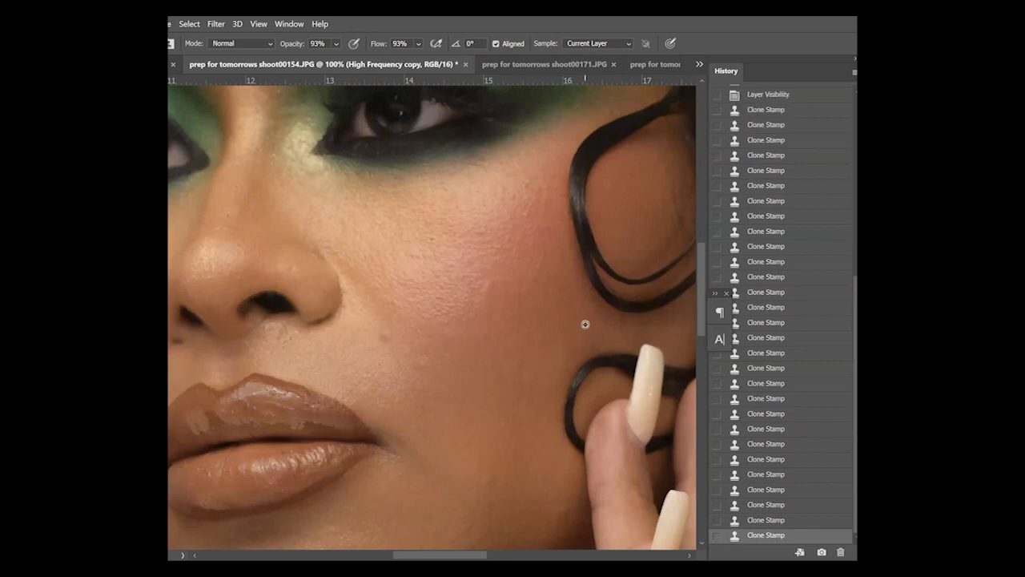
pyautogui.click(476, 371)
# Sample clean skin between the nostril and the upper lip for the Clone Stamp
pyautogui.press('z')
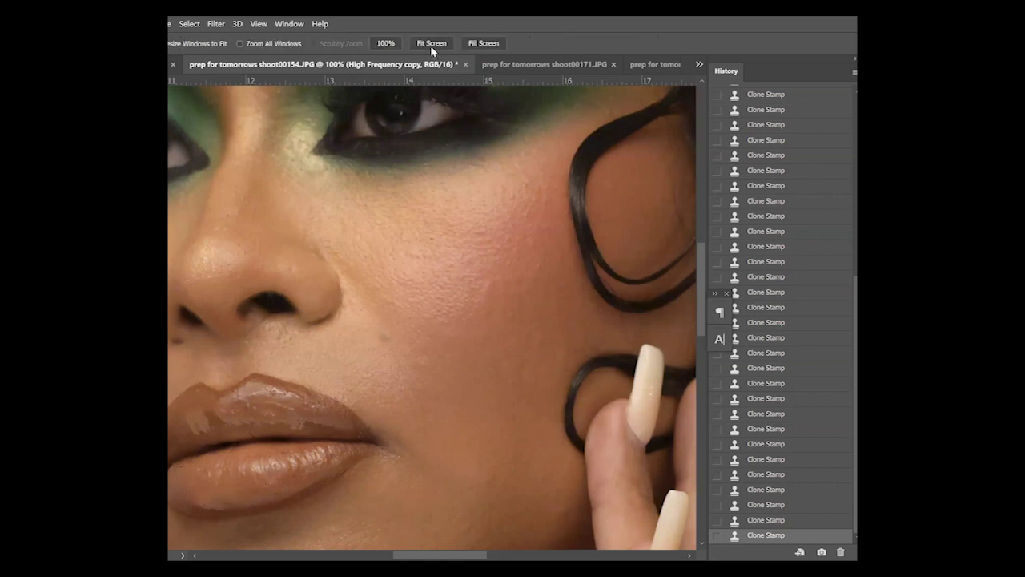
pyautogui.click(431, 43)
pyautogui.click(338, 272)
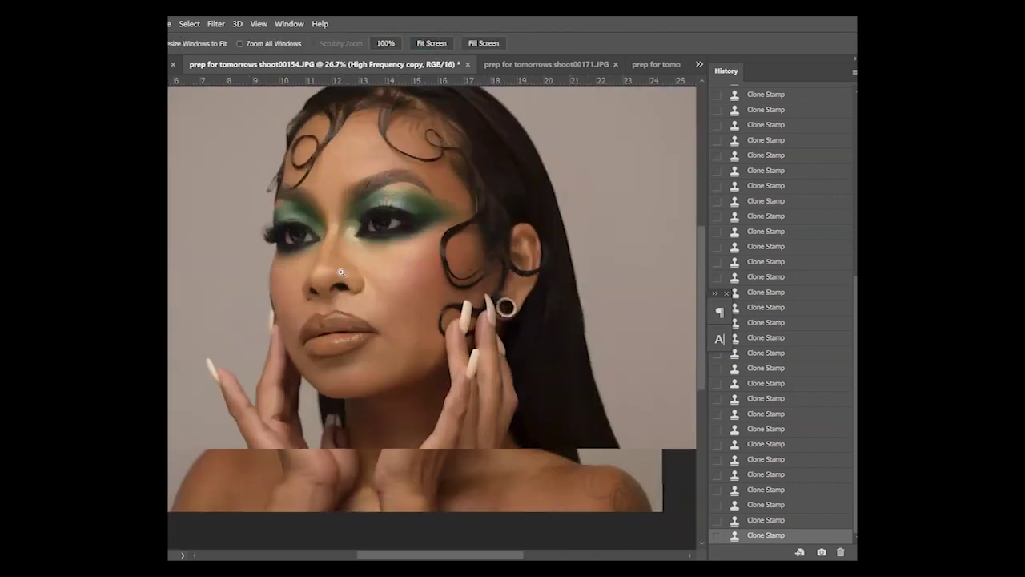
pyautogui.click(339, 272)
pyautogui.click(340, 348)
pyautogui.press('s')
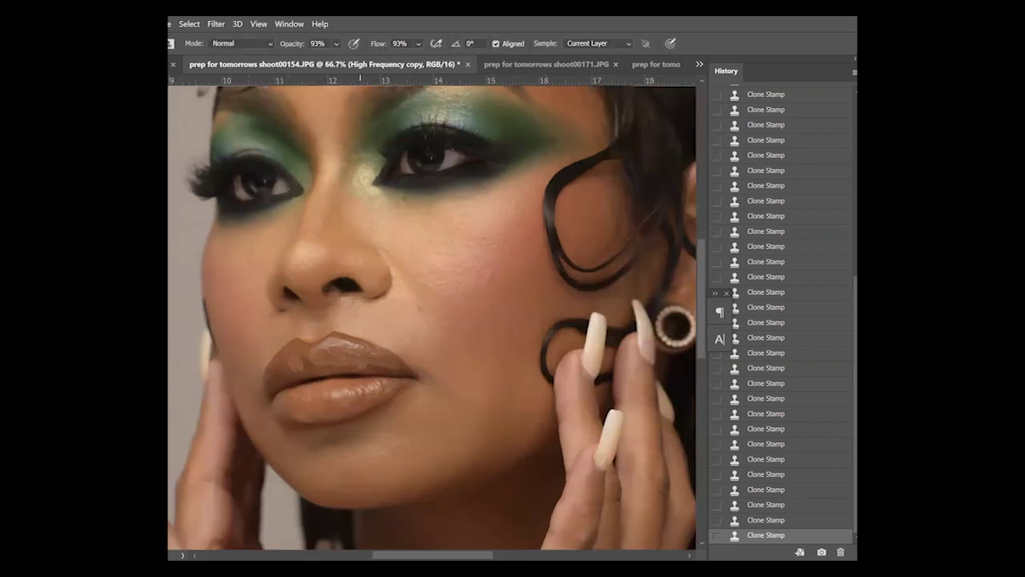
pyautogui.keyDown('alt'); pyautogui.click(359, 312); pyautogui.keyUp('alt')
# Clone clean skin texture over the rough spots on the nose tip and just above the nostril
pyautogui.press('z')
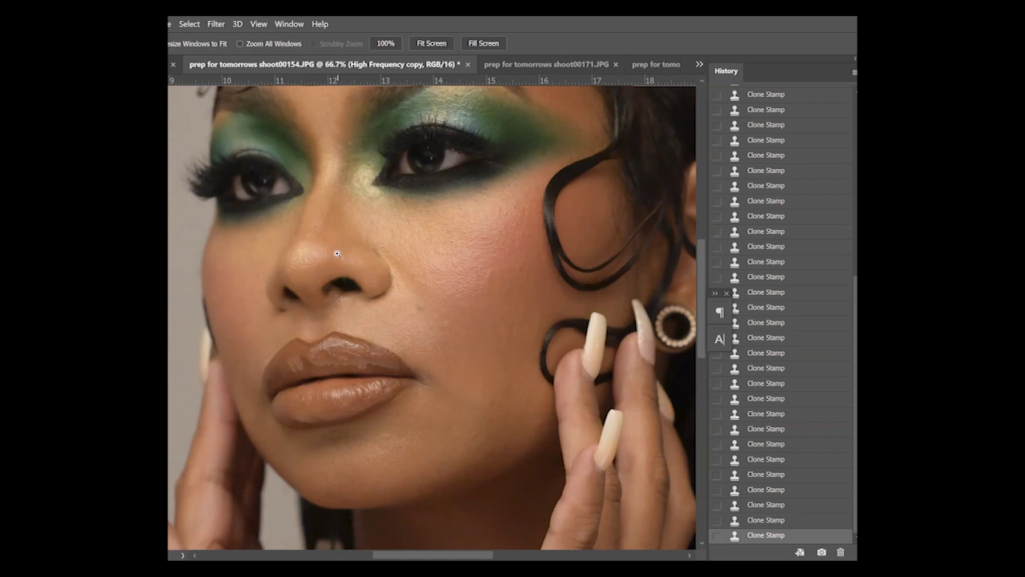
pyautogui.click(335, 251)
pyautogui.click(336, 251)
pyautogui.click(335, 251)
pyautogui.press('s')
pyautogui.keyDown('alt'); pyautogui.moveTo(319, 307); pyautogui.dragTo(306, 304); pyautogui.keyUp('alt')
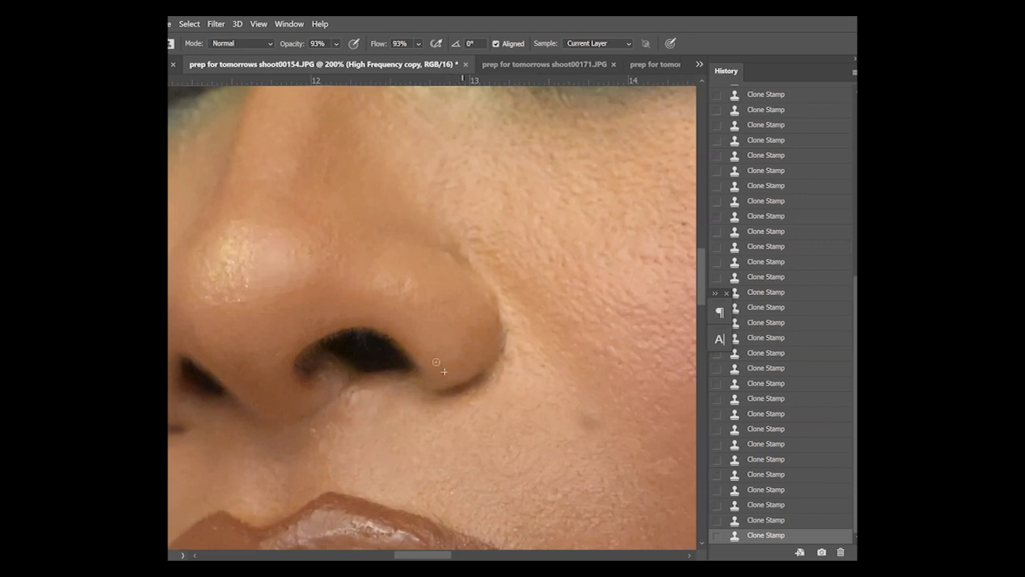
pyautogui.moveTo(250, 301)
pyautogui.mouseDown()
pyautogui.moveTo(242, 295)
pyautogui.moveTo(272, 286)
pyautogui.mouseUp()
# Clone clean skin texture over the dark dots beside the nostril wing and the spots on the upper cheek
pyautogui.press('z')
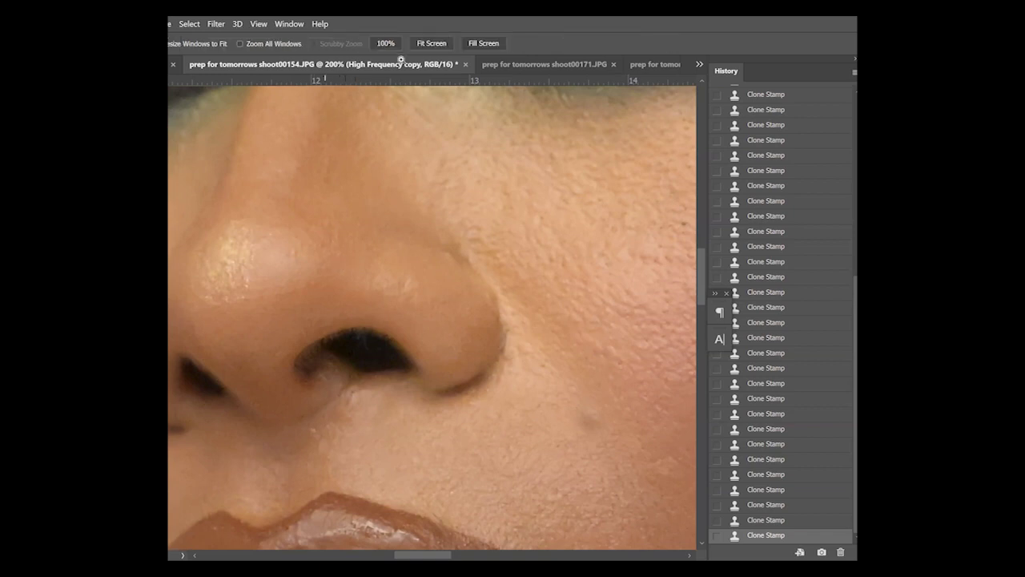
pyautogui.click(421, 45)
pyautogui.click(305, 272)
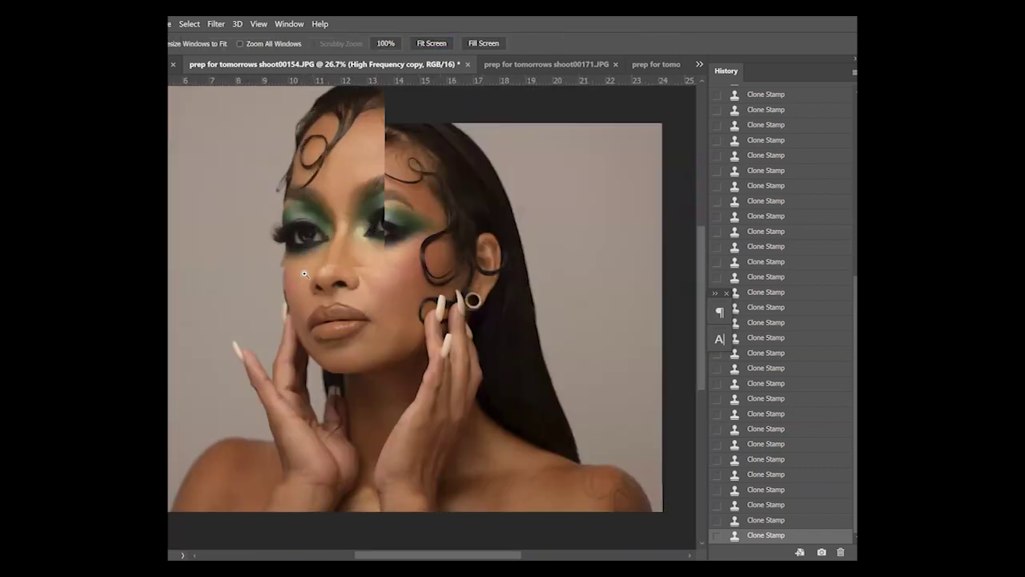
pyautogui.click(304, 272)
pyautogui.click(304, 272)
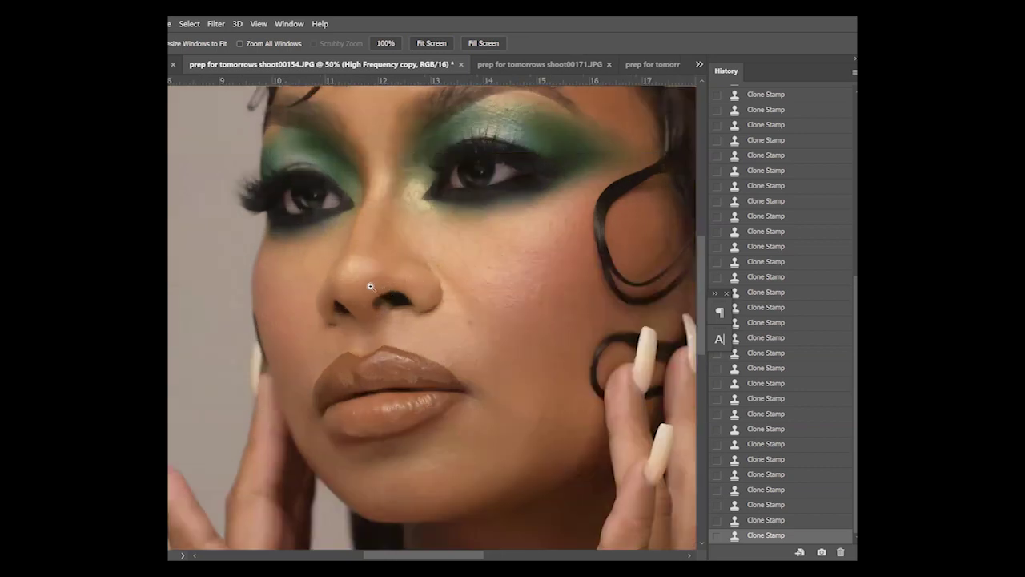
pyautogui.click(364, 282)
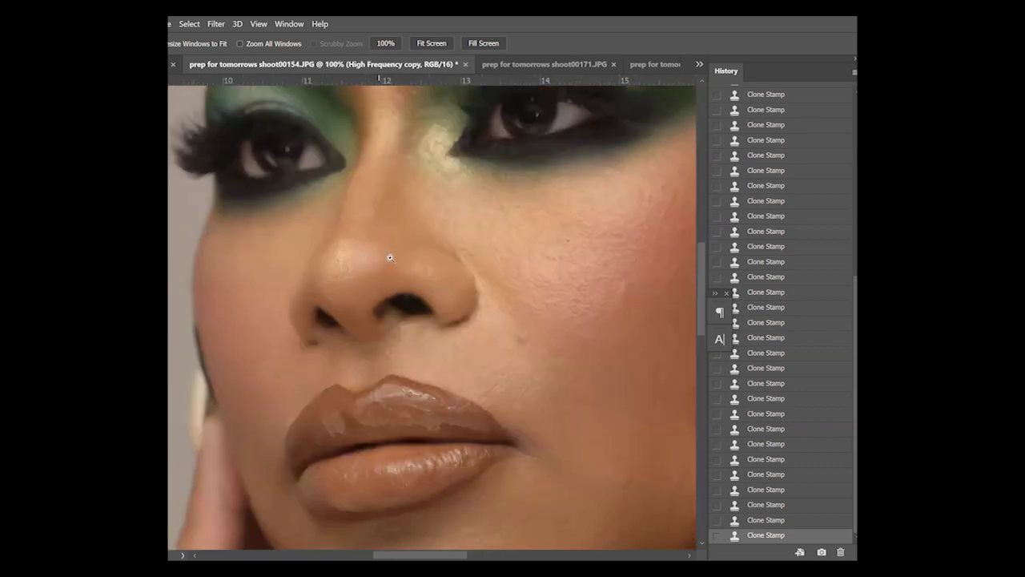
pyautogui.press('s')
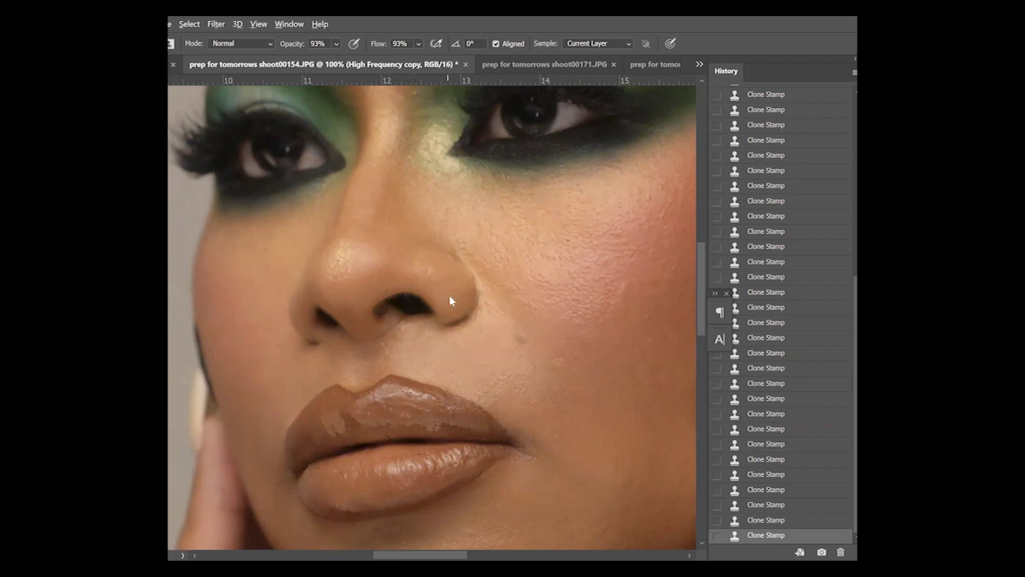
pyautogui.keyDown('alt'); pyautogui.rightClick(439, 273); pyautogui.keyUp('alt')
pyautogui.click(569, 241)
# Clone clean texture over the skin beside the nose bridge and the green eyeshadow beneath the brow
pyautogui.press('z')
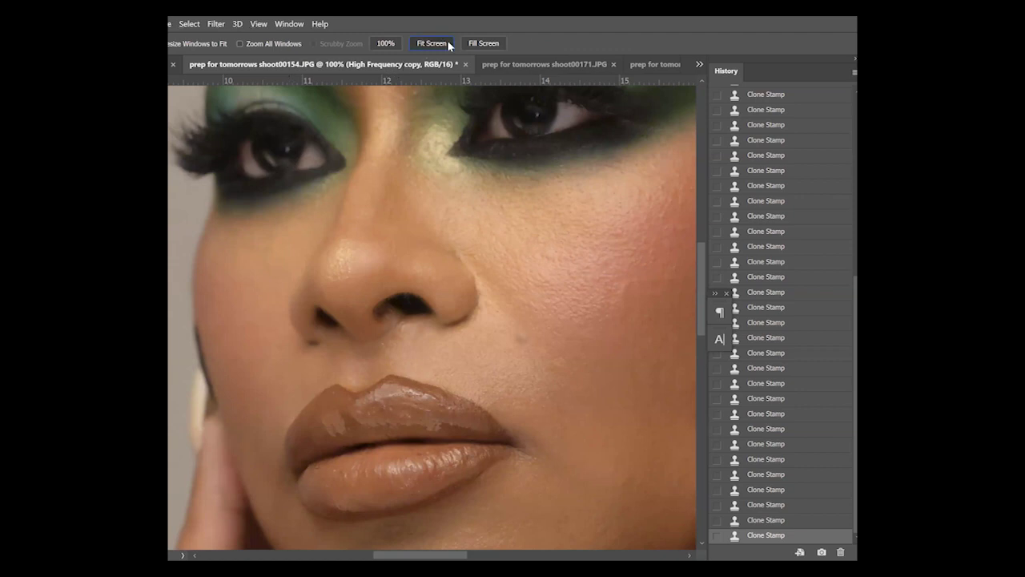
pyautogui.click(415, 42)
pyautogui.click(342, 207)
pyautogui.click(340, 232)
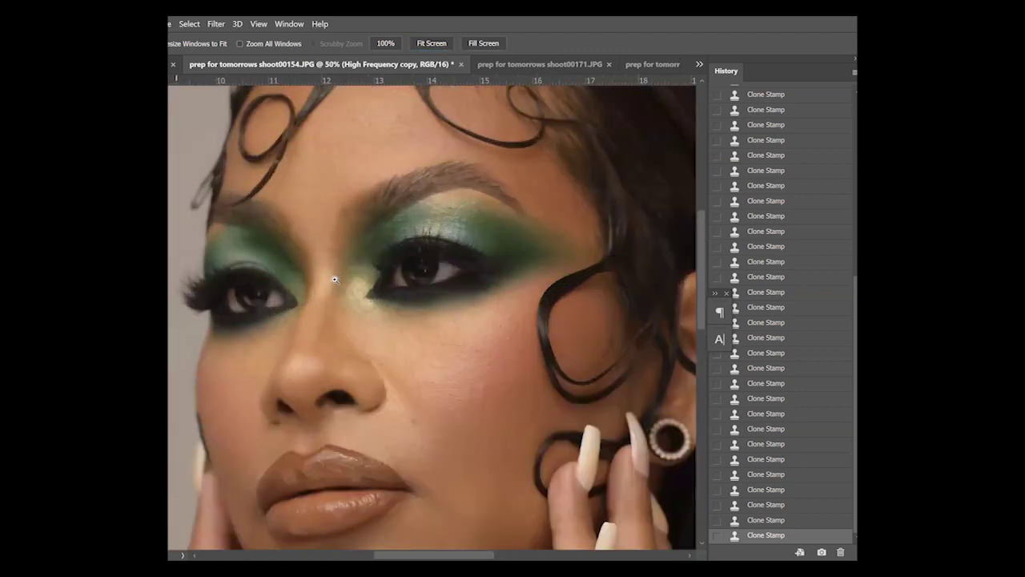
pyautogui.press('s')
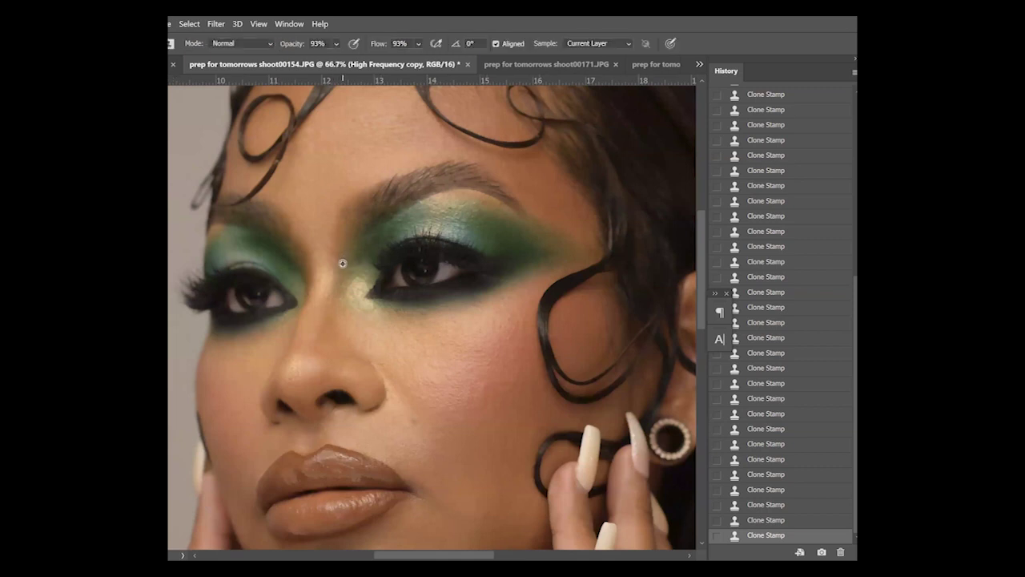
pyautogui.click(342, 261)
pyautogui.click(347, 255)
pyautogui.moveTo(454, 222); pyautogui.dragTo(489, 224)
pyautogui.click(482, 524)
# Clone clean skin texture along the jaw below the mouth corner and on the underside of the chin
pyautogui.press('z')
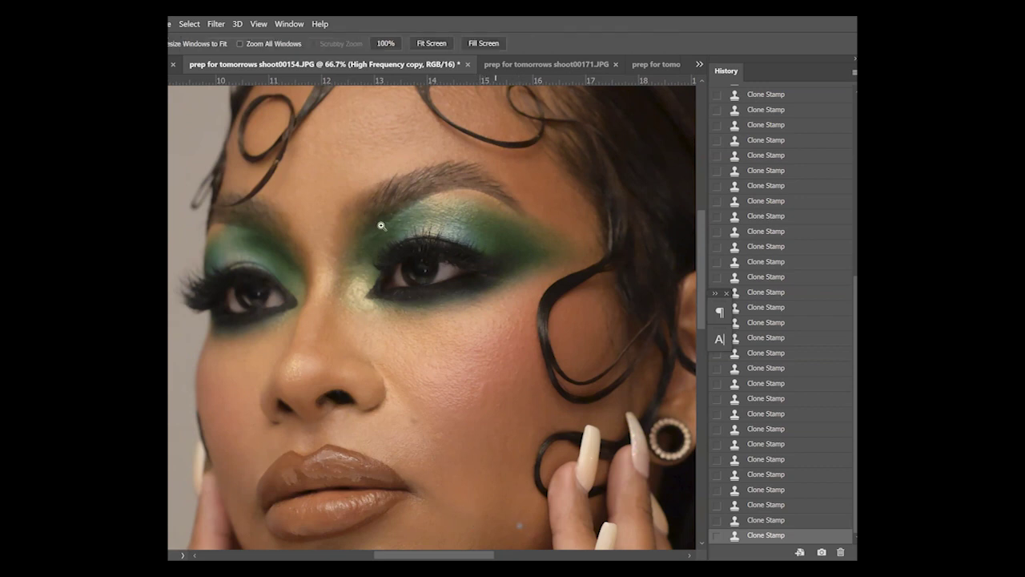
pyautogui.click(431, 42)
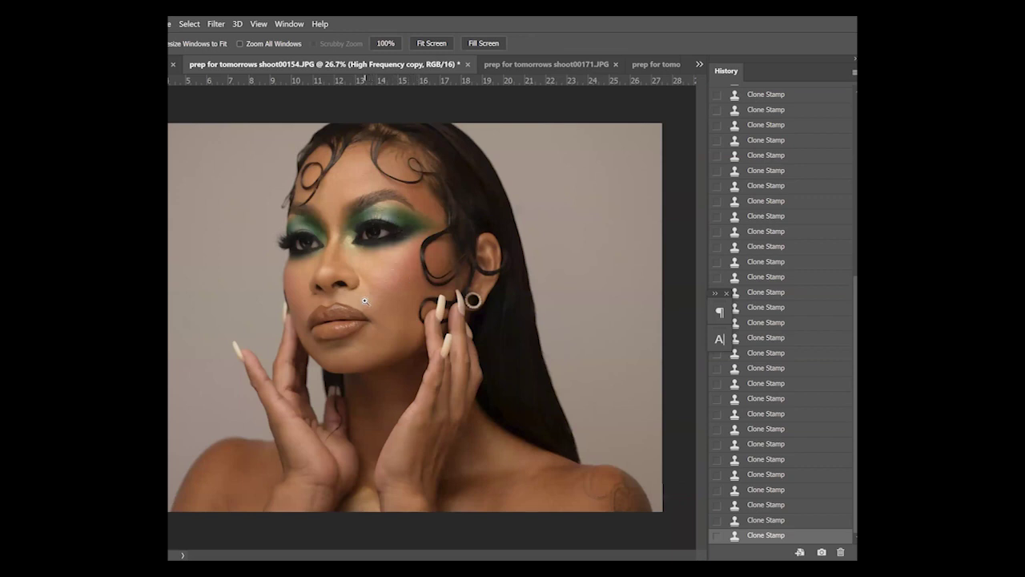
pyautogui.click(404, 332)
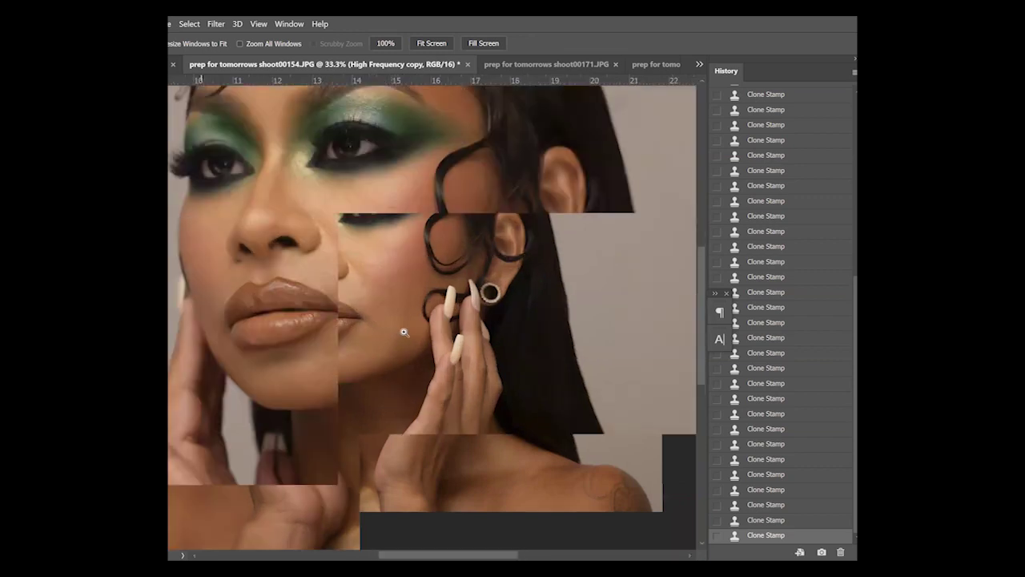
pyautogui.click(331, 396)
pyautogui.press('s')
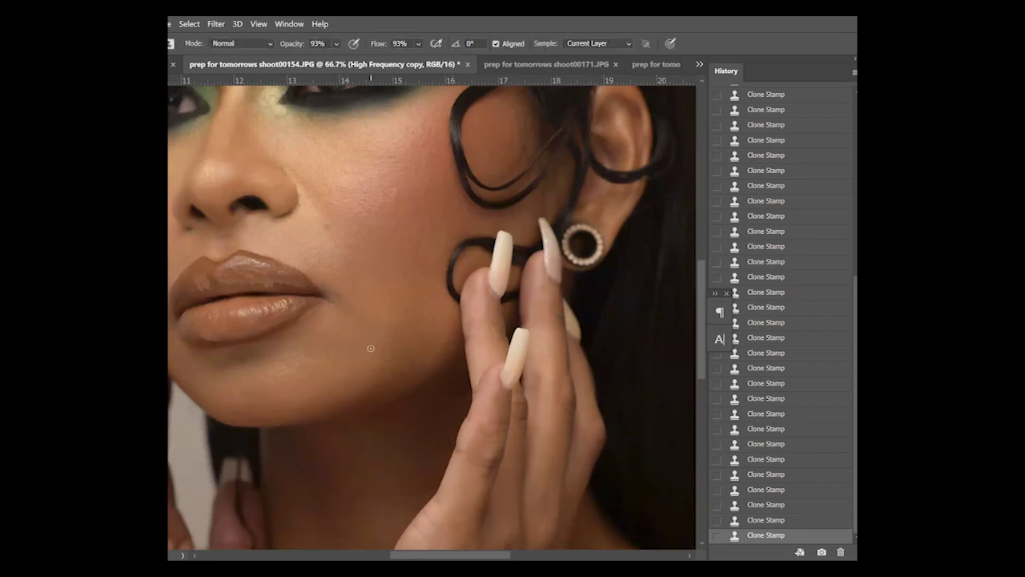
pyautogui.moveTo(328, 391); pyautogui.dragTo(344, 391)
pyautogui.click(343, 381)
pyautogui.keyDown('alt'); pyautogui.click(335, 380); pyautogui.keyUp('alt')
pyautogui.click(346, 379)
pyautogui.moveTo(245, 403)
pyautogui.mouseDown()
pyautogui.moveTo(245, 367)
pyautogui.moveTo(234, 380)
pyautogui.moveTo(263, 367)
pyautogui.mouseUp()
# Clone clean texture over the marks on the lower lip and its edge, and above the upper lip
pyautogui.keyDown('alt'); pyautogui.click(193, 322); pyautogui.keyUp('alt')
pyautogui.moveTo(197, 316); pyautogui.dragTo(199, 319)
pyautogui.keyDown('alt'); pyautogui.click(200, 323); pyautogui.keyUp('alt')
pyautogui.moveTo(213, 323); pyautogui.dragTo(255, 306)
pyautogui.moveTo(258, 329); pyautogui.dragTo(248, 330)
pyautogui.click(256, 240)
# Clone clean skin texture over the lower cheek between the mouth corner and the jaw
pyautogui.keyDown('alt'); pyautogui.rightClick(335, 319); pyautogui.keyUp('alt')
pyautogui.click(340, 336)
pyautogui.keyDown('alt'); pyautogui.click(368, 324); pyautogui.keyUp('alt')
pyautogui.moveTo(382, 324)
pyautogui.mouseDown()
pyautogui.moveTo(396, 337)
pyautogui.moveTo(386, 370)
pyautogui.moveTo(348, 369)
pyautogui.moveTo(367, 367)
pyautogui.moveTo(359, 381)
pyautogui.moveTo(345, 377)
pyautogui.moveTo(345, 362)
pyautogui.mouseUp()
pyautogui.moveTo(381, 350); pyautogui.dragTo(372, 353)
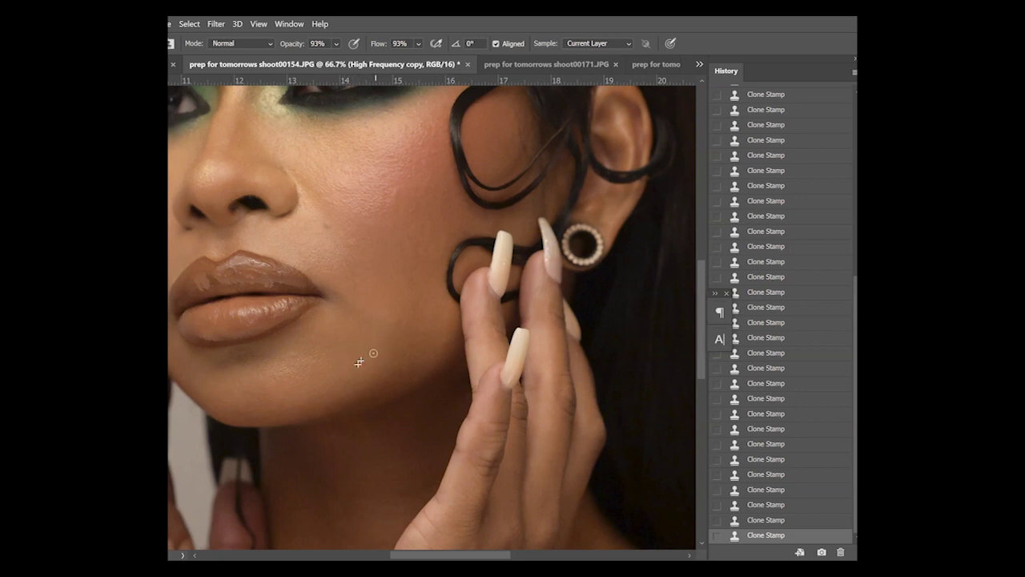
# Clone clean skin texture across the chin below the lower lip
pyautogui.keyDown('alt'); pyautogui.click(293, 354); pyautogui.keyUp('alt')
pyautogui.moveTo(291, 355); pyautogui.dragTo(240, 361)
pyautogui.keyDown('alt'); pyautogui.click(299, 339); pyautogui.keyUp('alt')
pyautogui.moveTo(278, 376); pyautogui.dragTo(258, 378)
# Examine the retouched skin texture across the whole portrait and on the face up close
pyautogui.press('z')
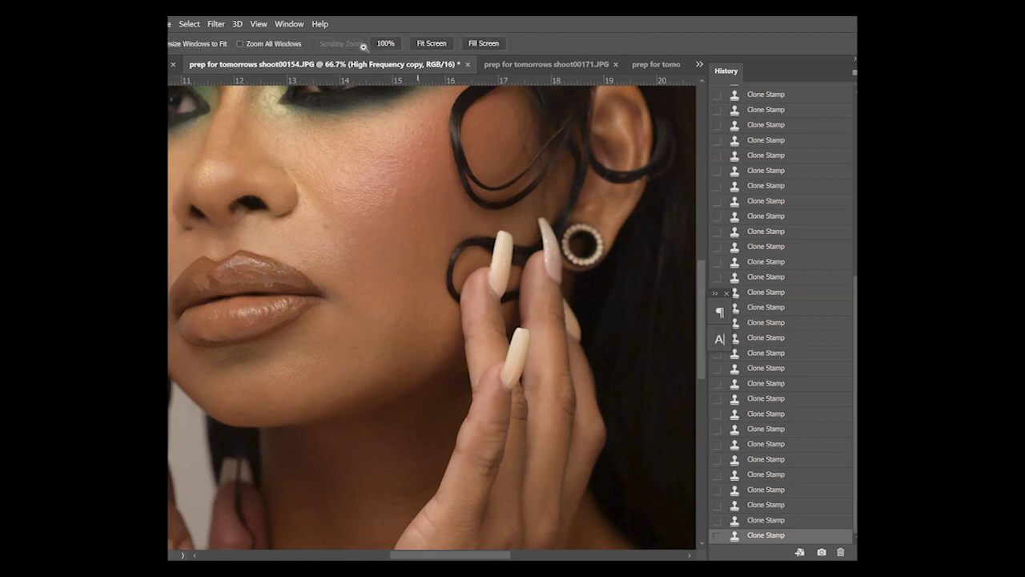
pyautogui.click(412, 42)
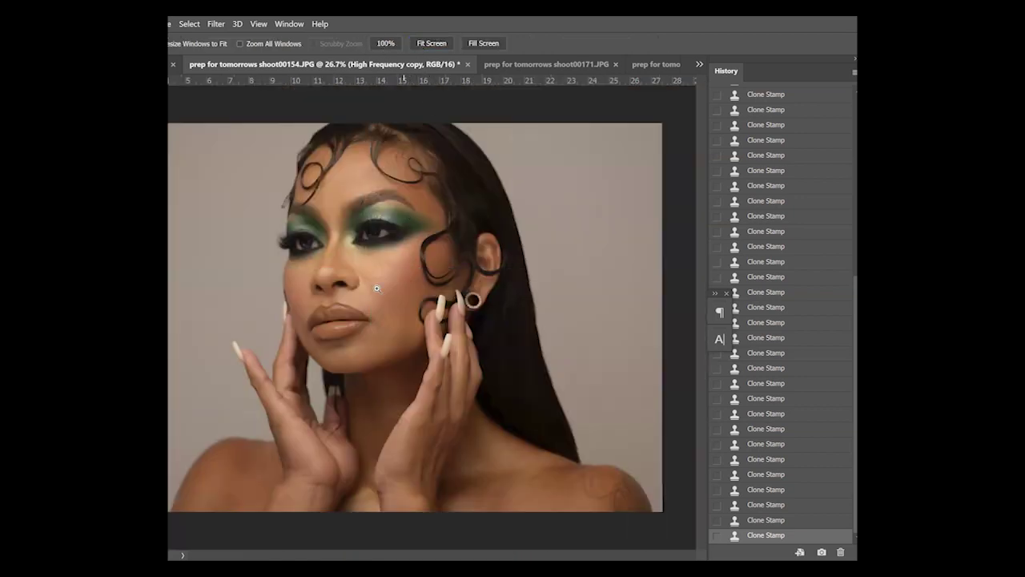
pyautogui.keyDown('alt'); pyautogui.click(328, 321); pyautogui.keyUp('alt')
pyautogui.keyDown('alt'); pyautogui.click(328, 320); pyautogui.keyUp('alt')
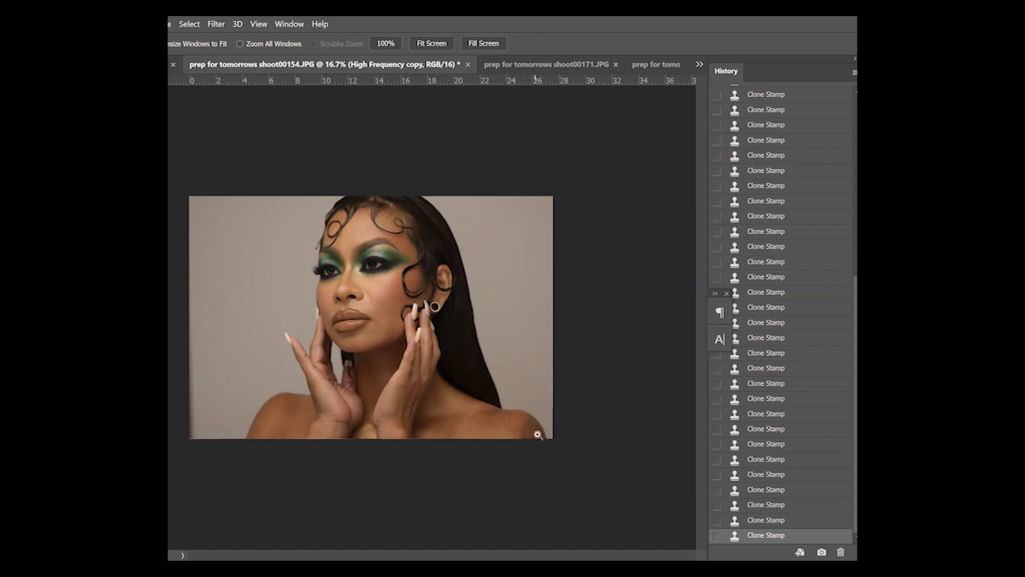
pyautogui.click(387, 248)
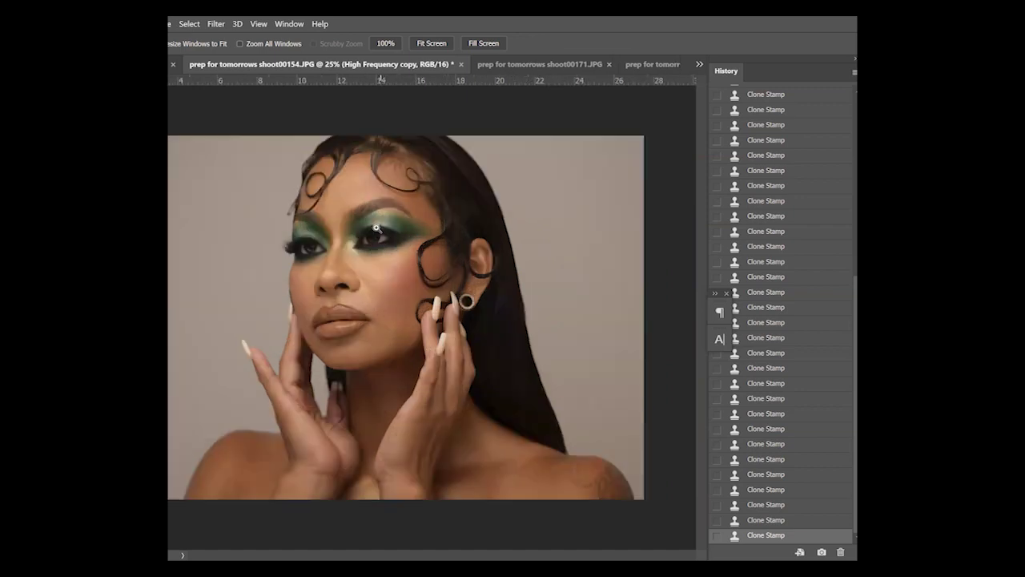
pyautogui.click(370, 314)
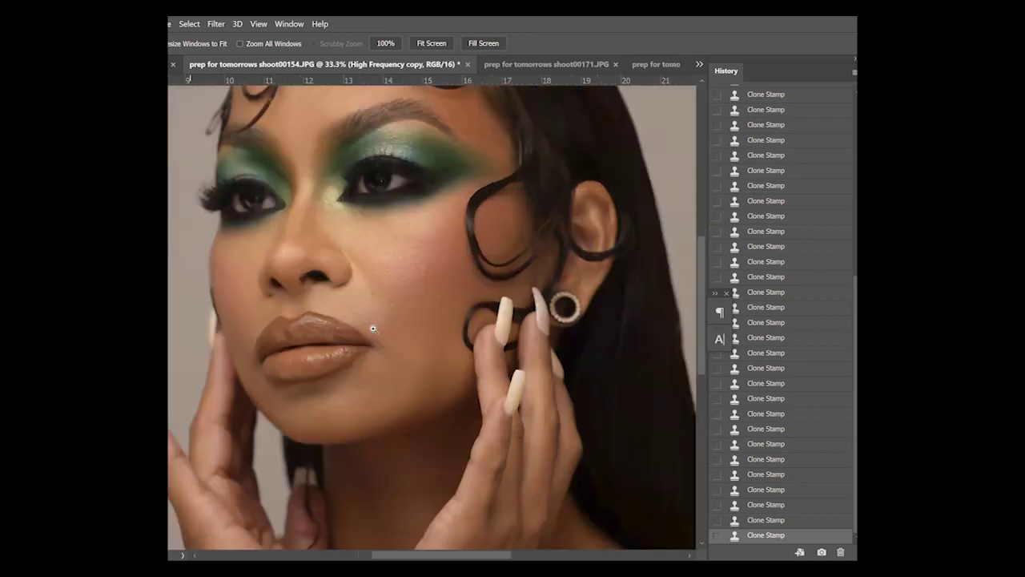
pyautogui.click(381, 296)
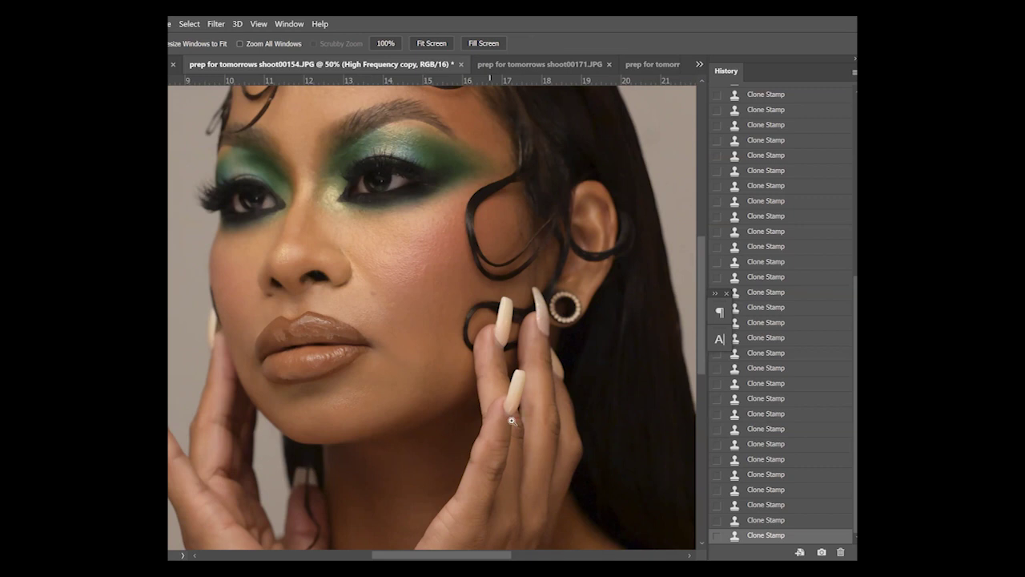
# Duplicate the Low Frequency layer and ready the Clone Stamp over the cheek and nose area
pyautogui.hotkey('alt', '[')
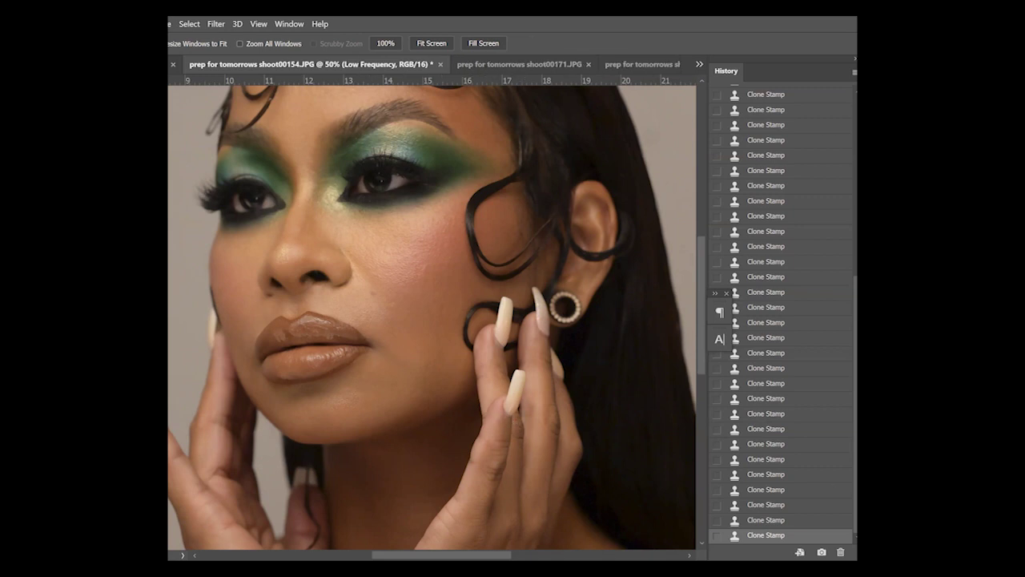
pyautogui.hotkey('ctrl', 'j')
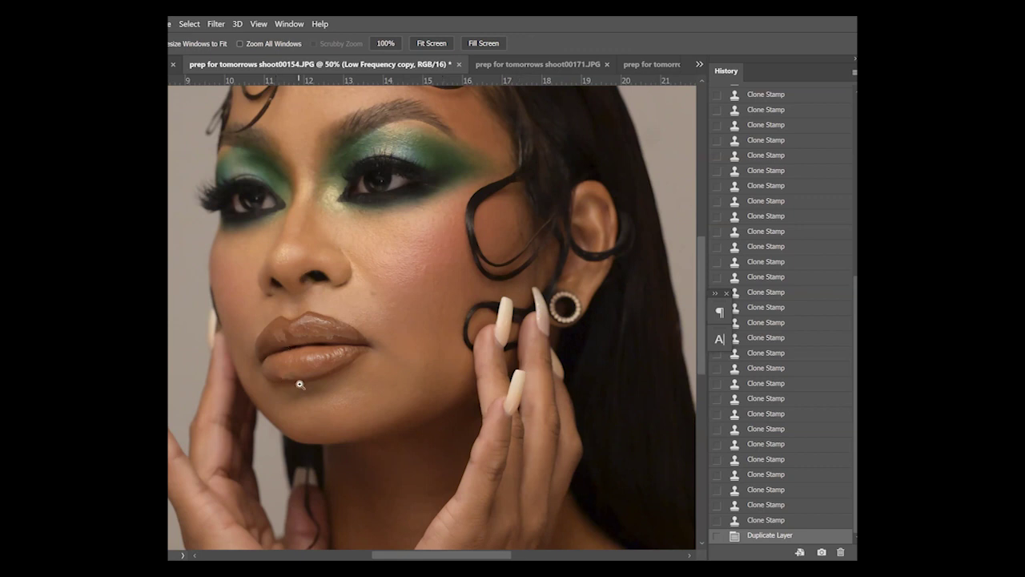
pyautogui.click(369, 290)
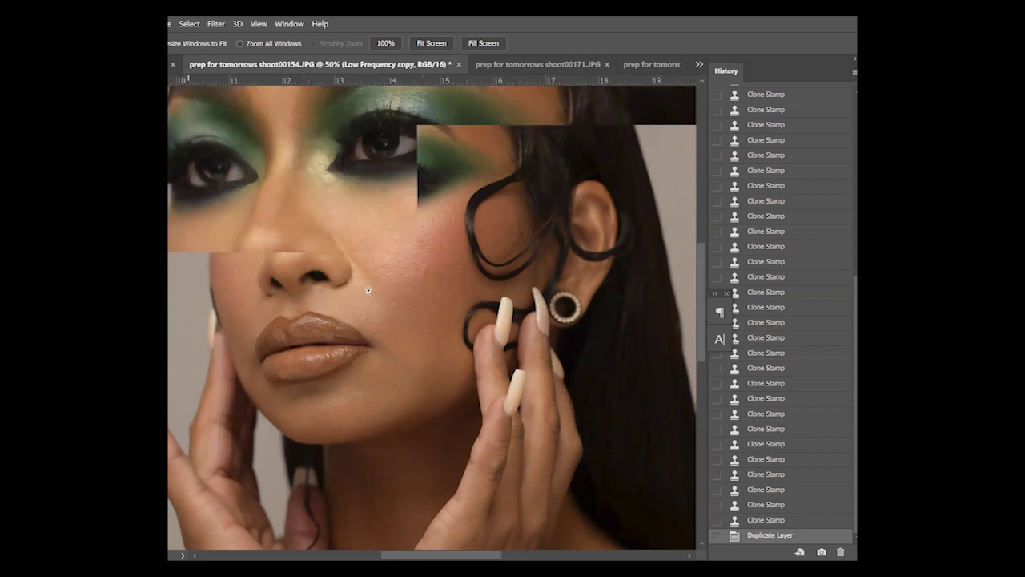
pyautogui.press('s')
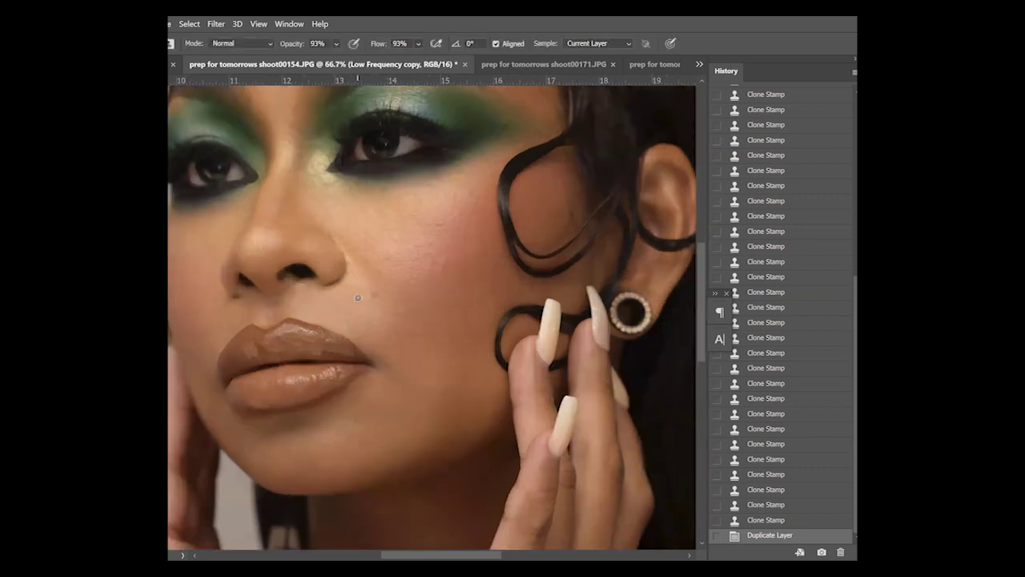
pyautogui.keyDown('alt'); pyautogui.click(367, 298); pyautogui.keyUp('alt')
pyautogui.moveTo(362, 300); pyautogui.dragTo(353, 301)
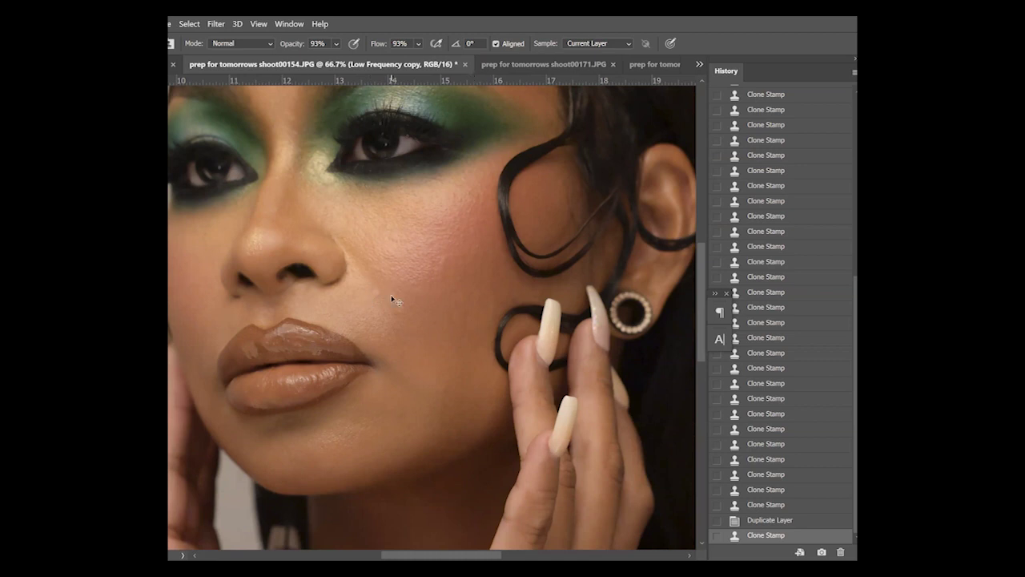
pyautogui.hotkey('ctrl', 'z')
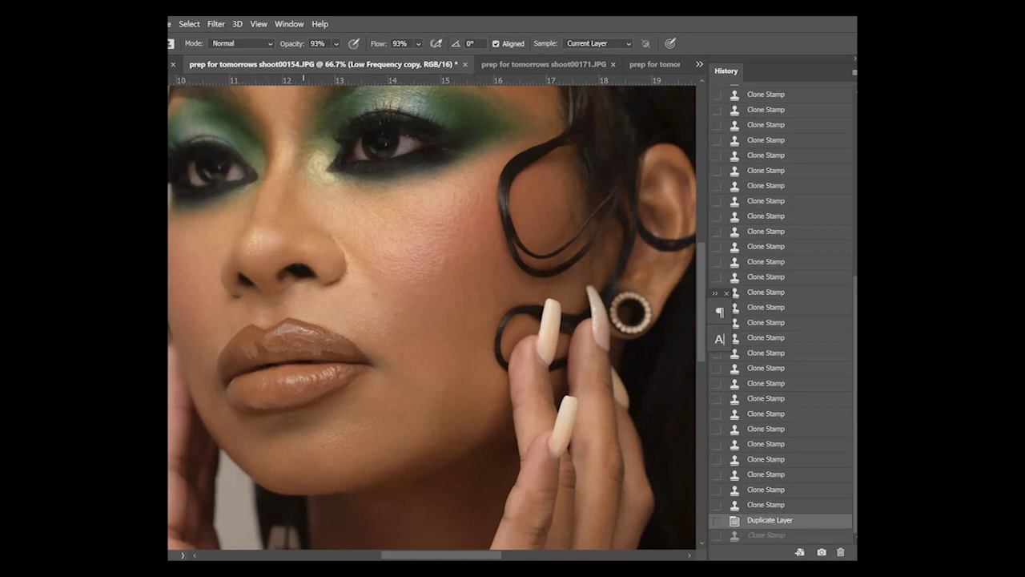
# Set the Clone Stamp opacity to 35% and clone smooth skin tone over the cheek spot beside the nostril
pyautogui.click(337, 45)
pyautogui.click(339, 58)
pyautogui.keyDown('alt'); pyautogui.click(365, 295); pyautogui.keyUp('alt')
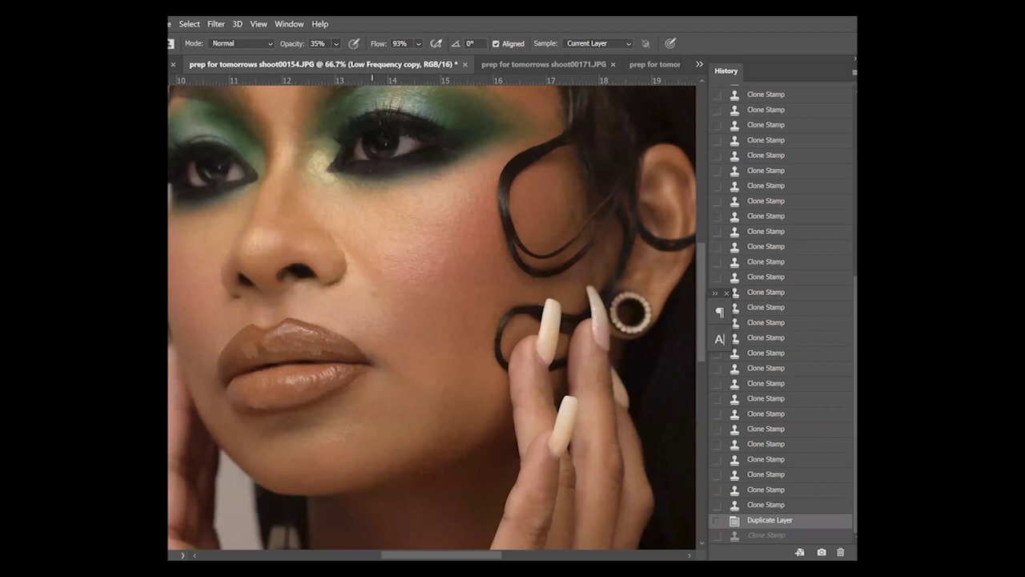
pyautogui.click(363, 293)
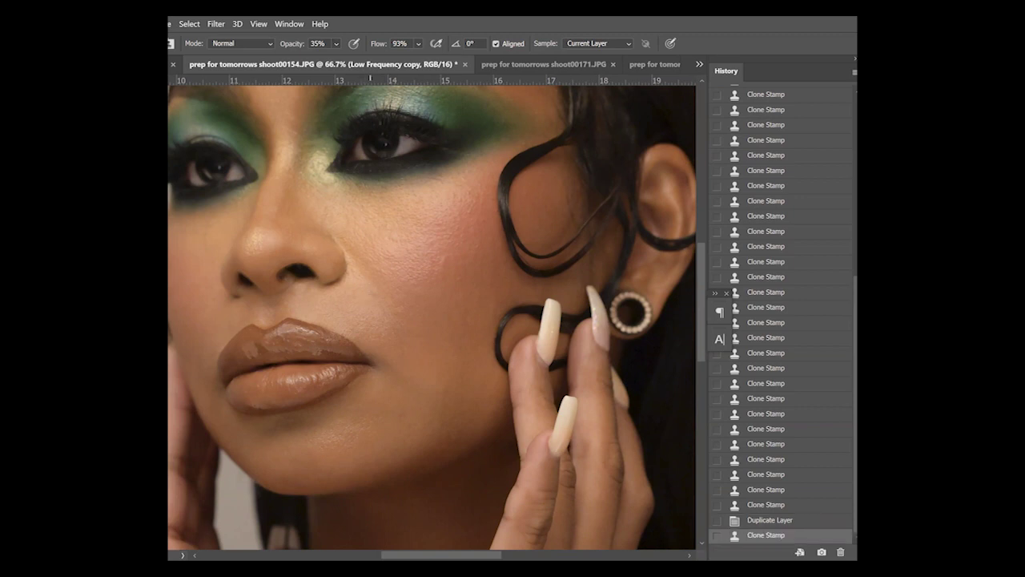
pyautogui.click(362, 301)
pyautogui.click(362, 298)
pyautogui.click(366, 301)
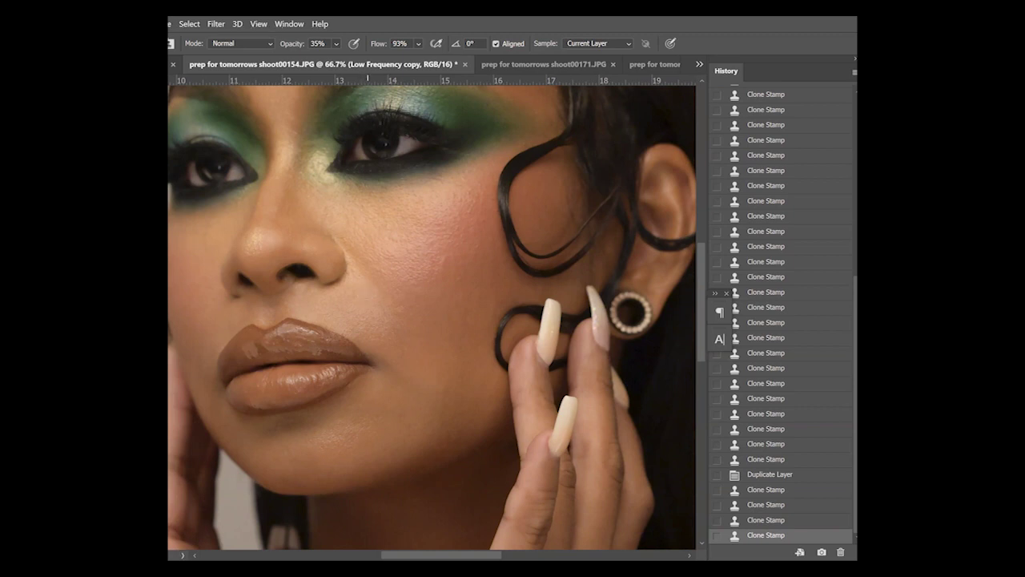
pyautogui.click(364, 313)
# Clone smooth skin tone over the area between the nostril and the upper lip
pyautogui.click(311, 294)
pyautogui.click(307, 300)
pyautogui.click(306, 299)
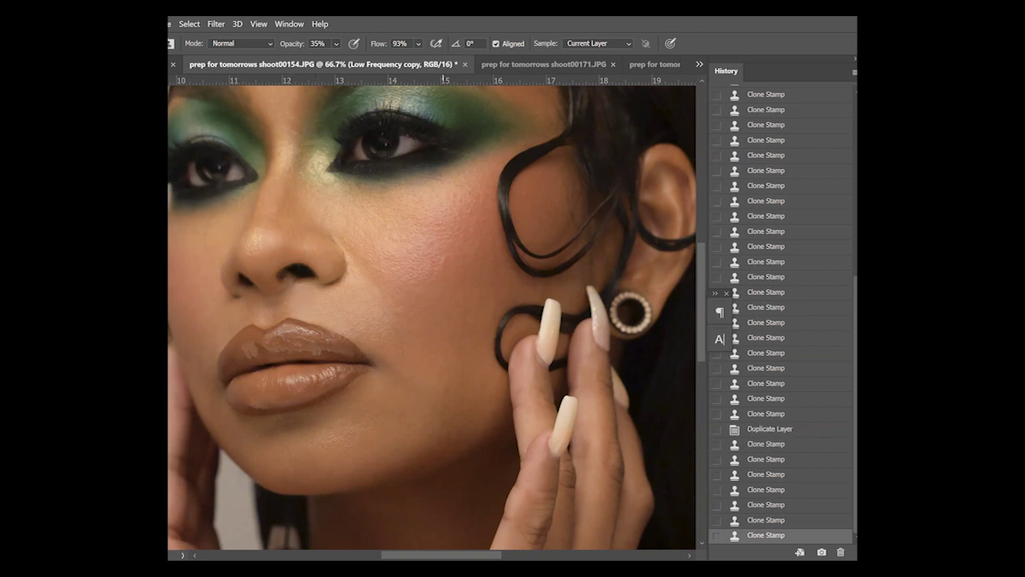
# Clone smooth skin tone over the cheek just beyond the mouth corner
pyautogui.moveTo(414, 352); pyautogui.dragTo(424, 355)
pyautogui.click(388, 343)
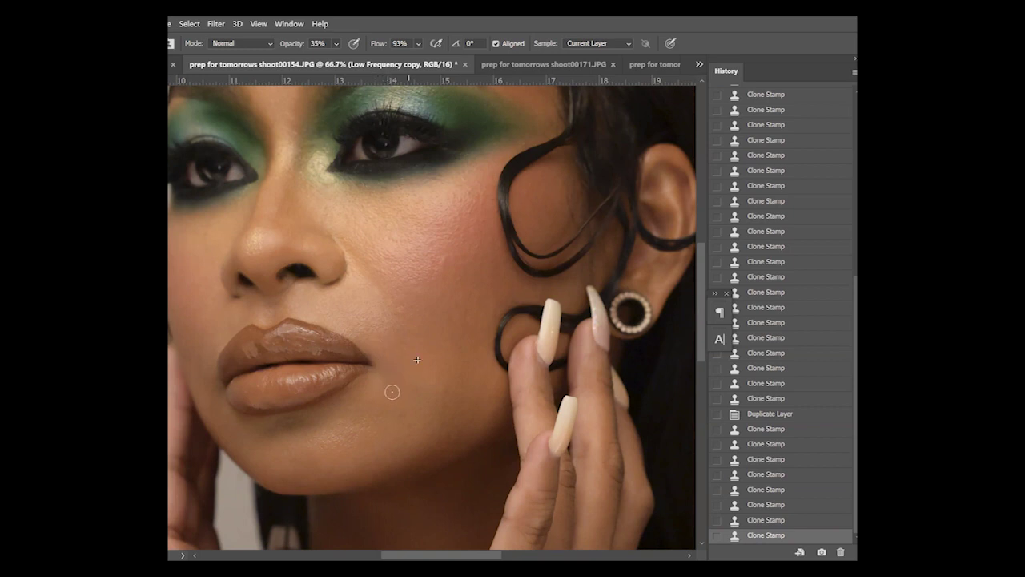
pyautogui.click(395, 358)
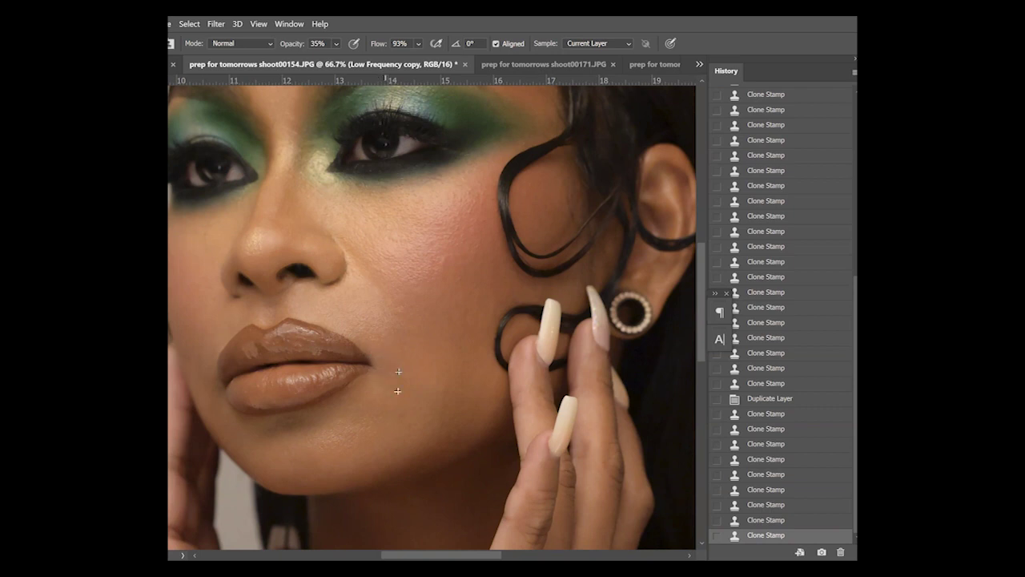
# Add a Curves layer that brightens the midtones with a raised point at input 132, and invert its mask
pyautogui.press('z')
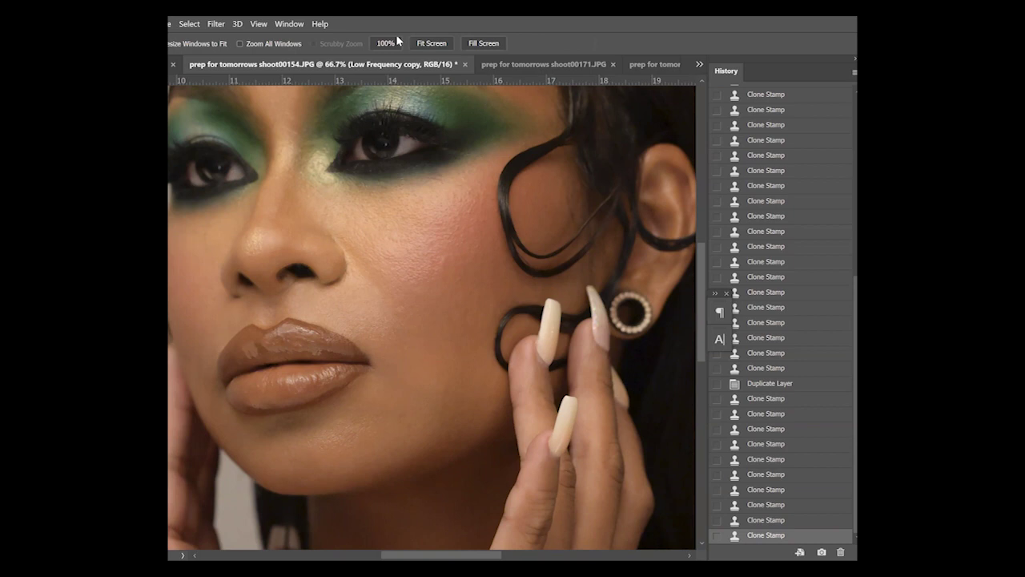
pyautogui.click(430, 44)
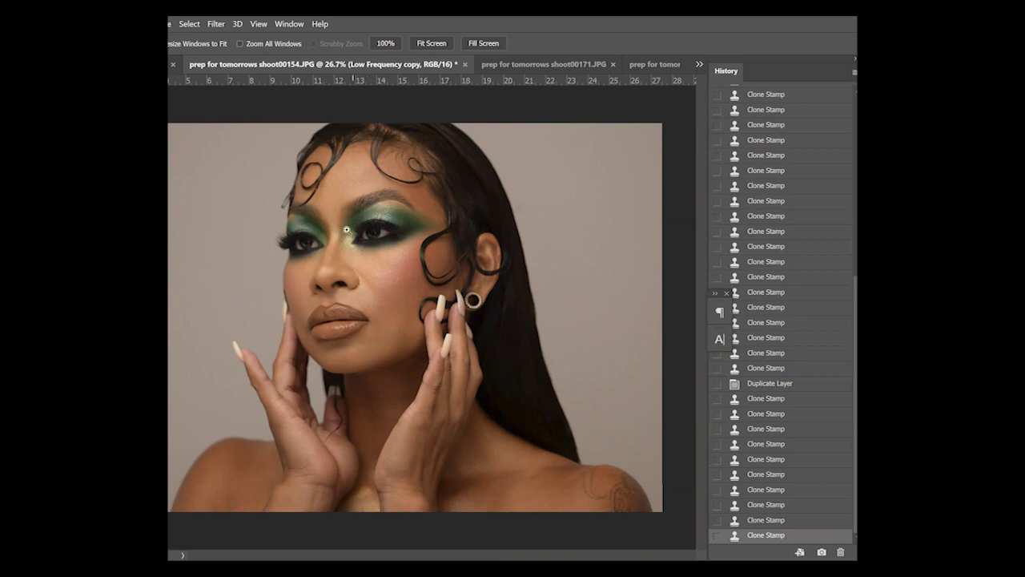
pyautogui.scroll(2, 330, 224)
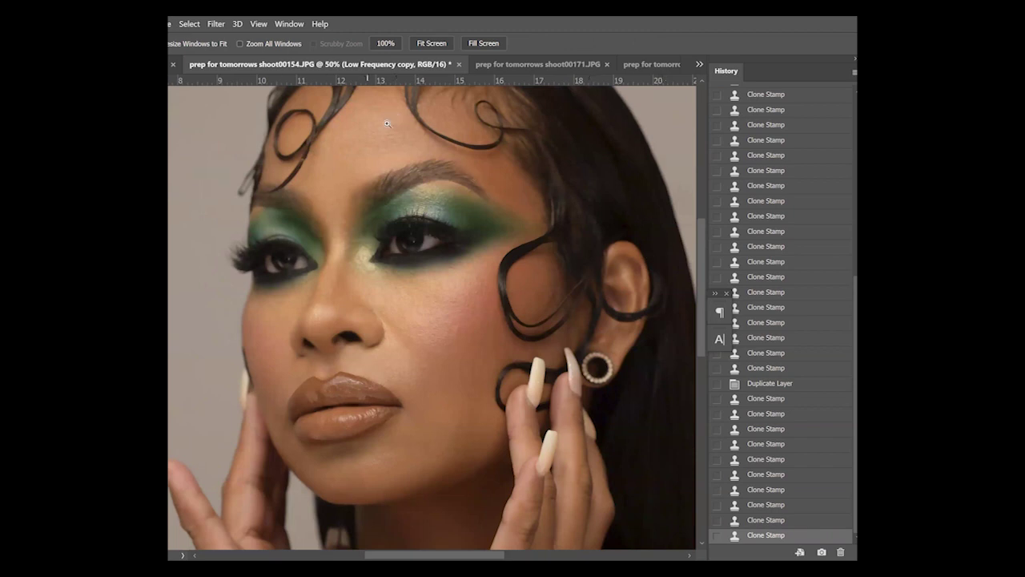
pyautogui.click(431, 45)
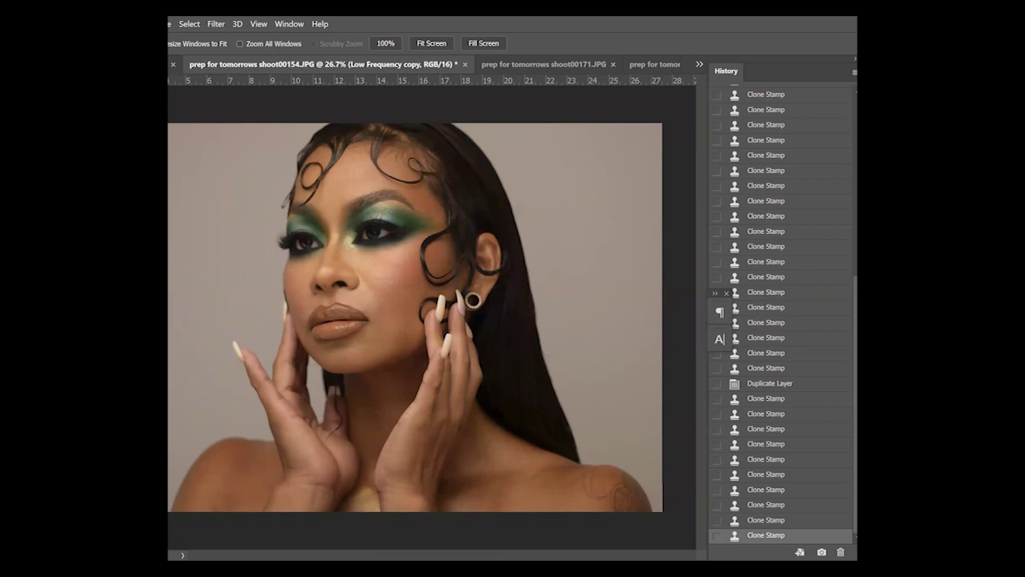
pyautogui.hotkey('ctrl', 'm')
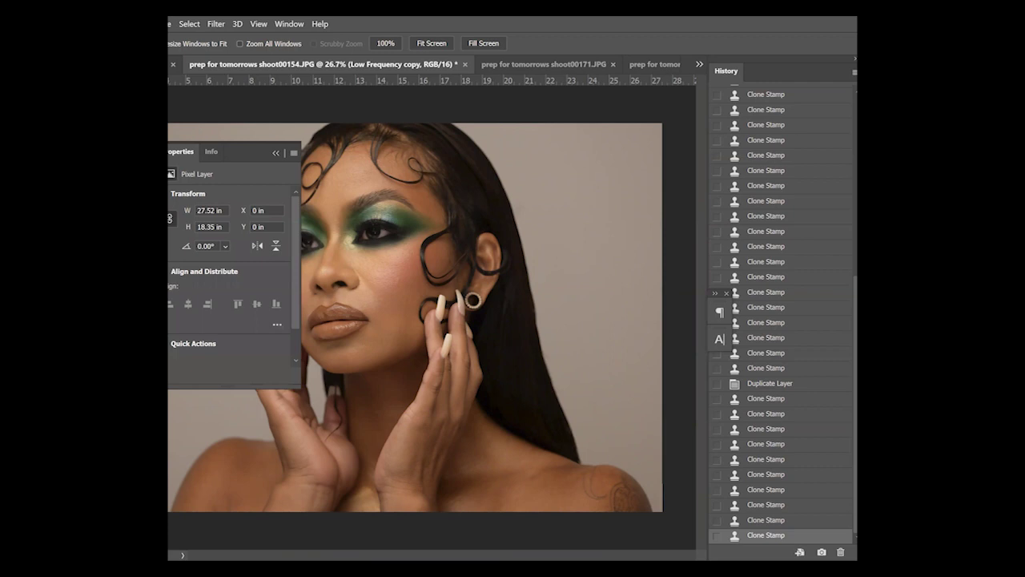
pyautogui.moveTo(238, 272); pyautogui.dragTo(237, 251)
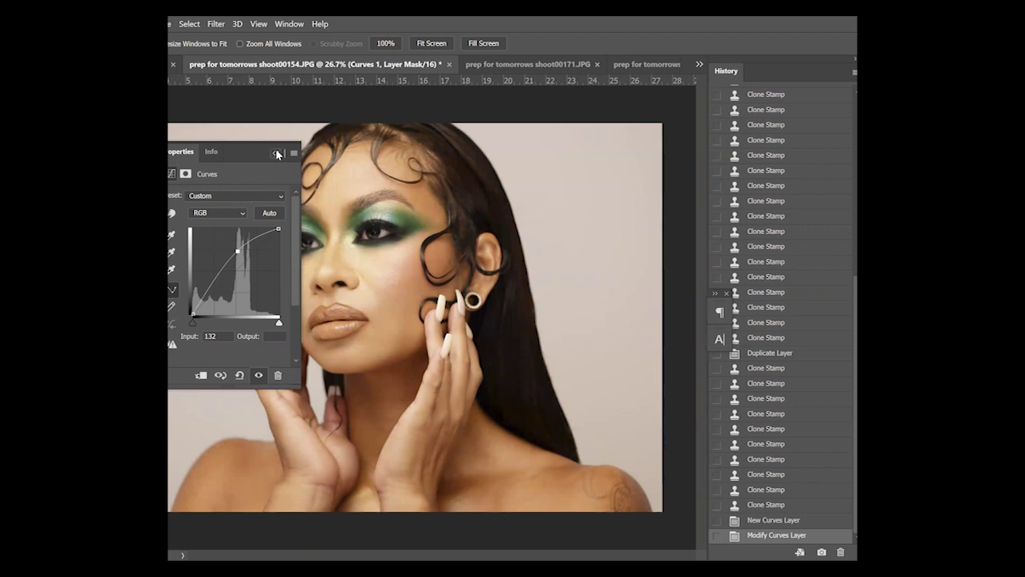
pyautogui.click(277, 154)
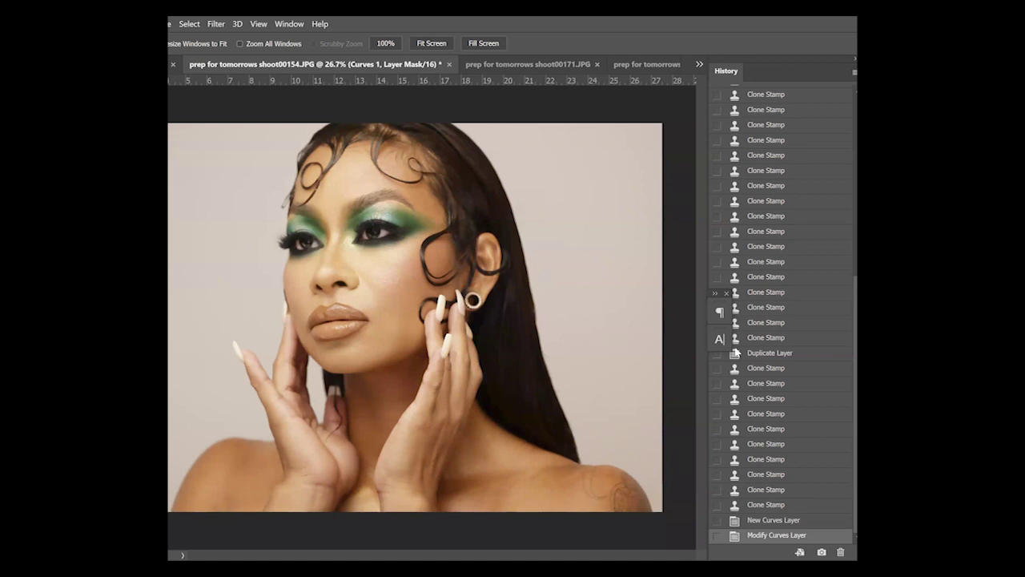
pyautogui.hotkey('ctrl', 'i')
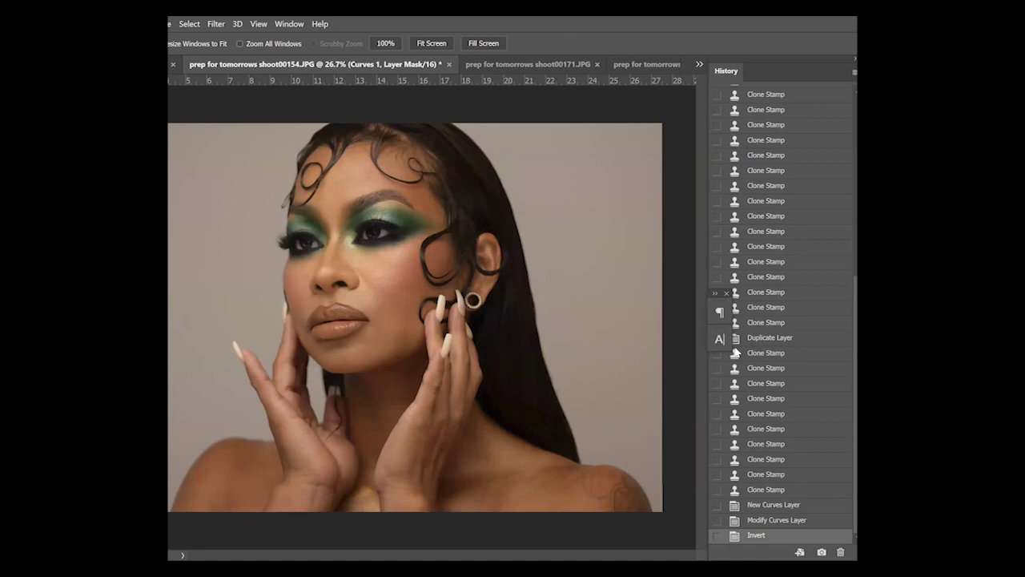
# Rename the Curves layer to "pupil", then duplicate it and name the copy "iris"
pyautogui.hotkey('ctrl', '2')
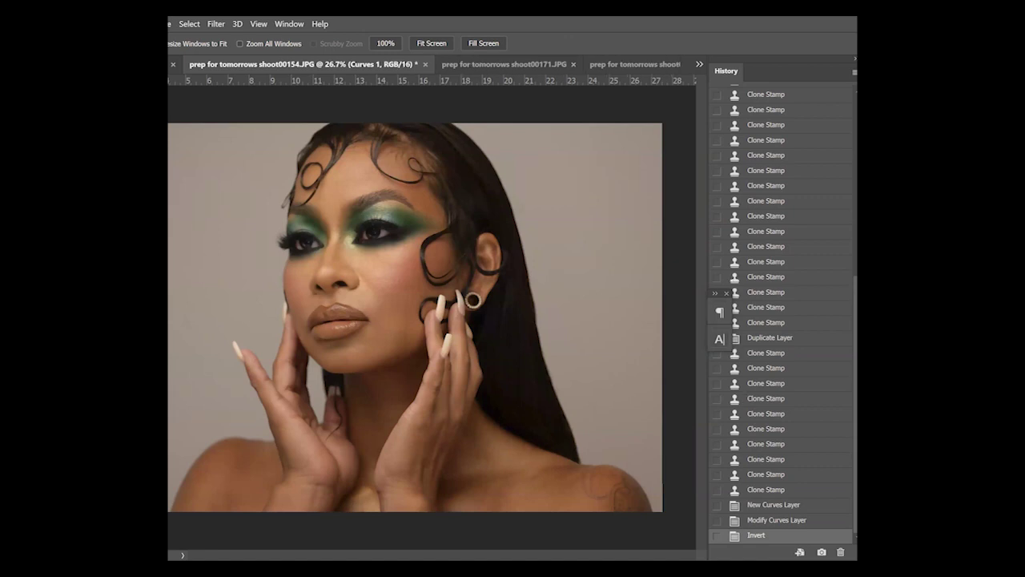
pyautogui.press('Return')
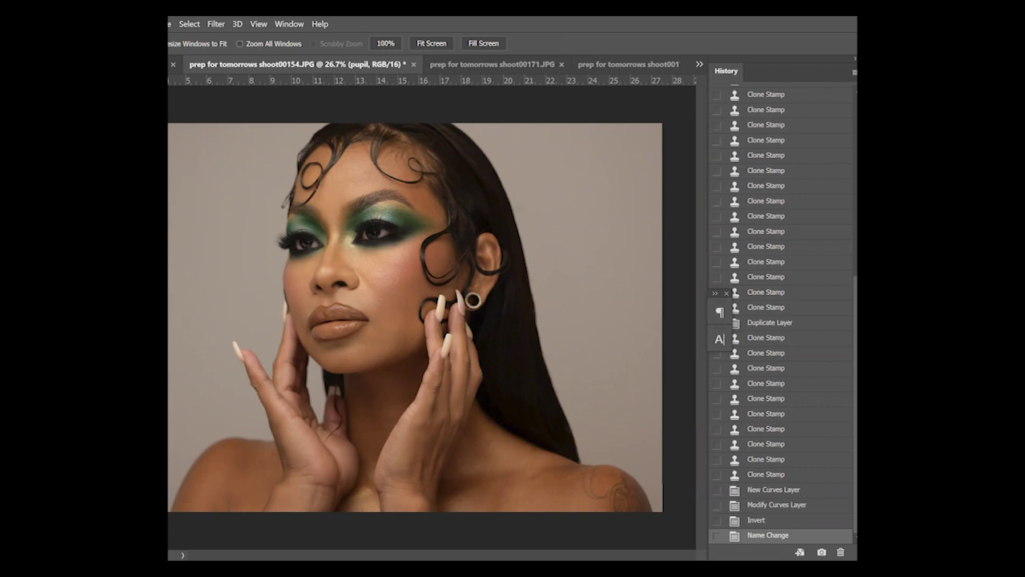
pyautogui.hotkey('ctrl', 'j')
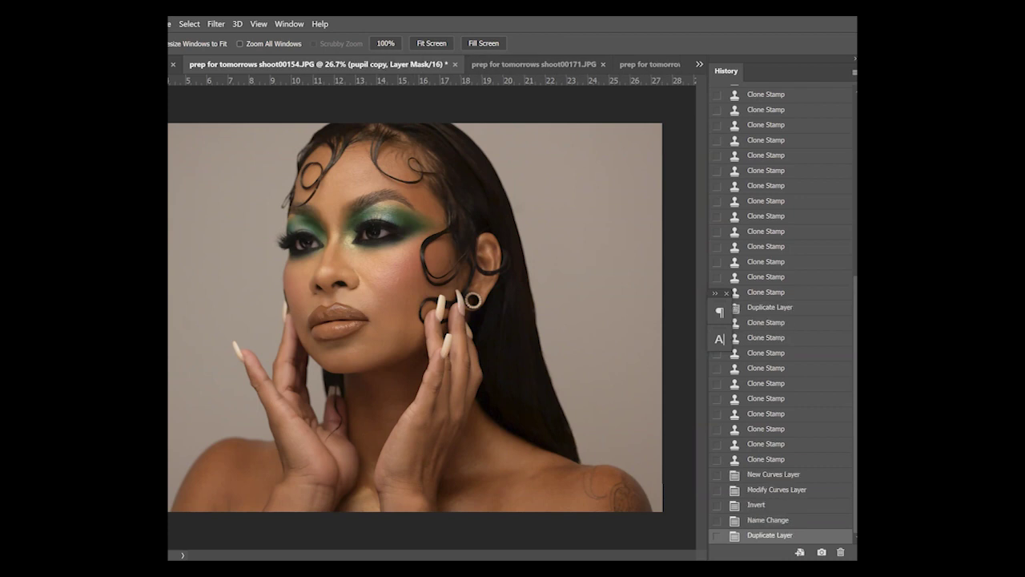
pyautogui.press('Return')
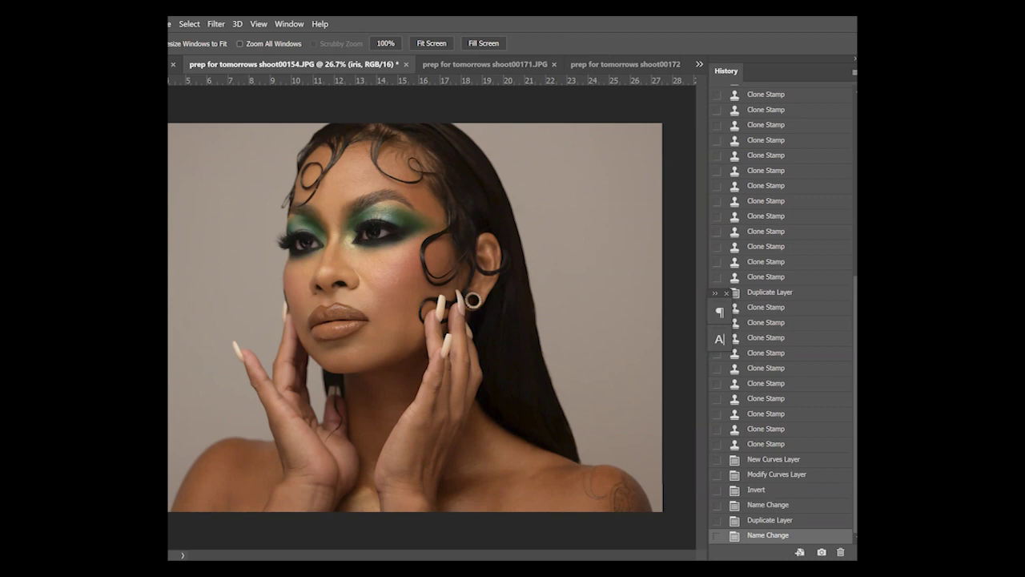
# Duplicate the iris layer and name the copy "eye color"
pyautogui.hotkey('ctrl', 'j')
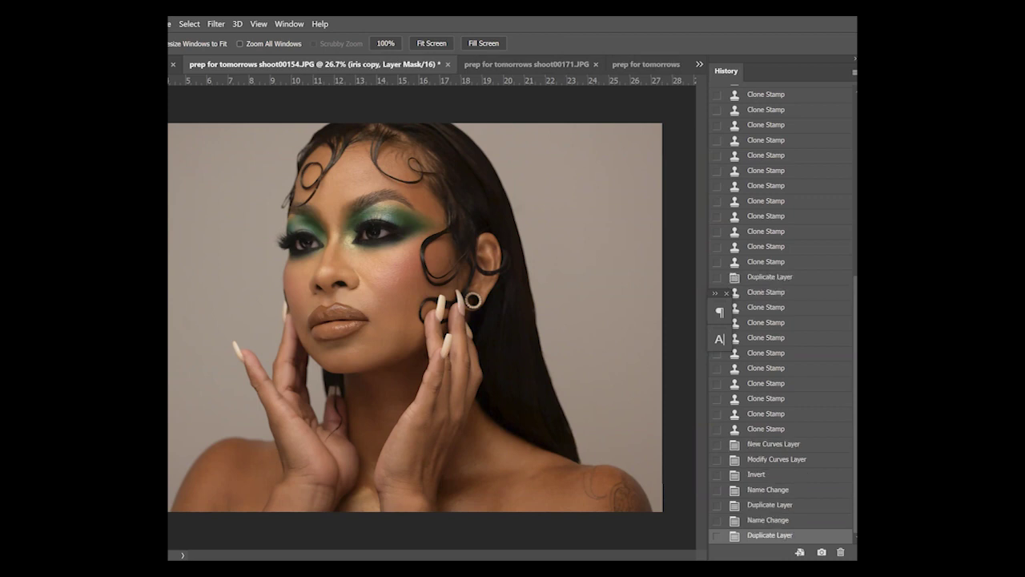
pyautogui.hotkey('ctrl', '2')
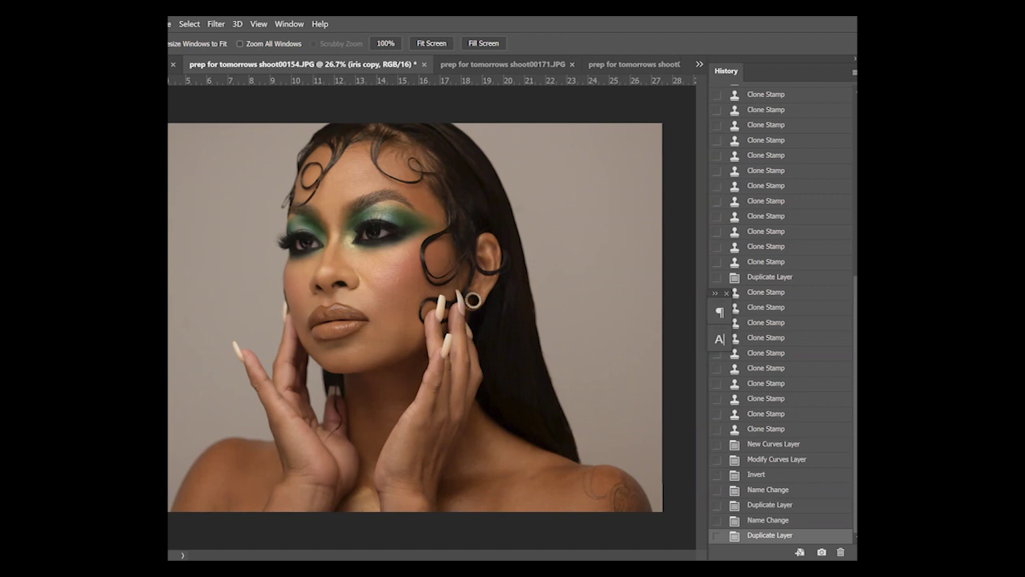
pyautogui.press('Return')
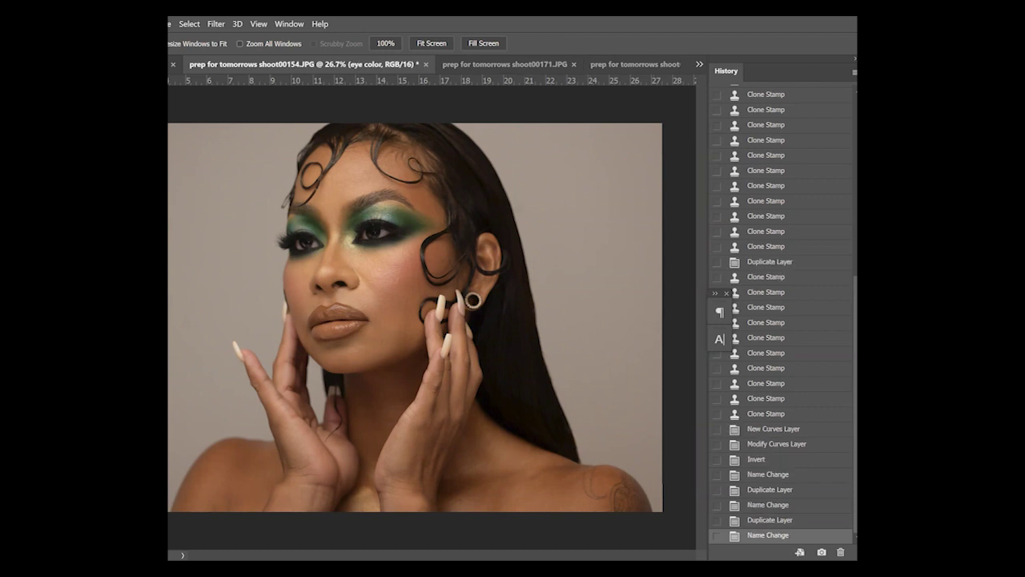
# Target the pupil layer's mask and set the Brush opacity to 18%
pyautogui.click(388, 219)
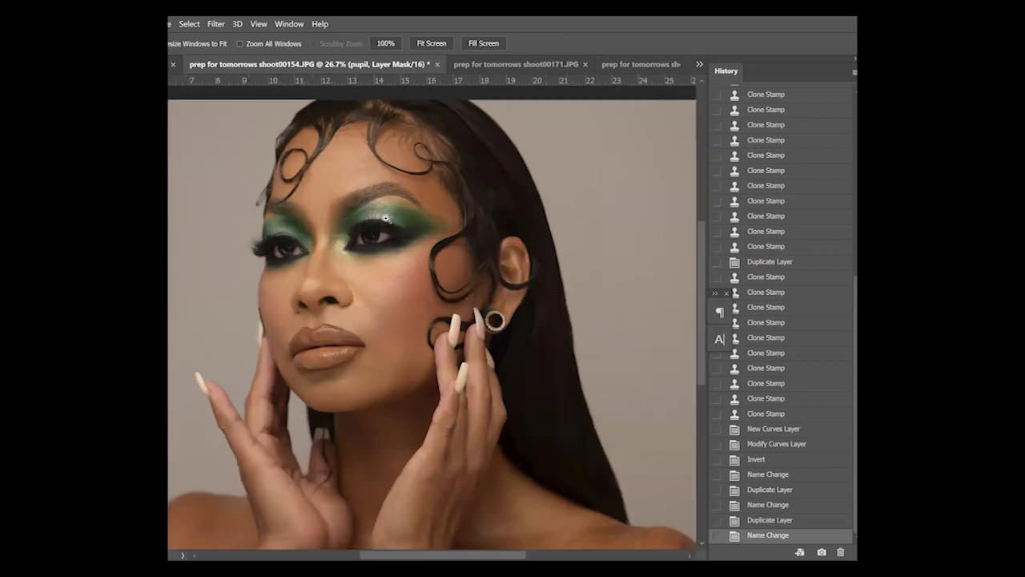
pyautogui.scroll(10, 389, 219)
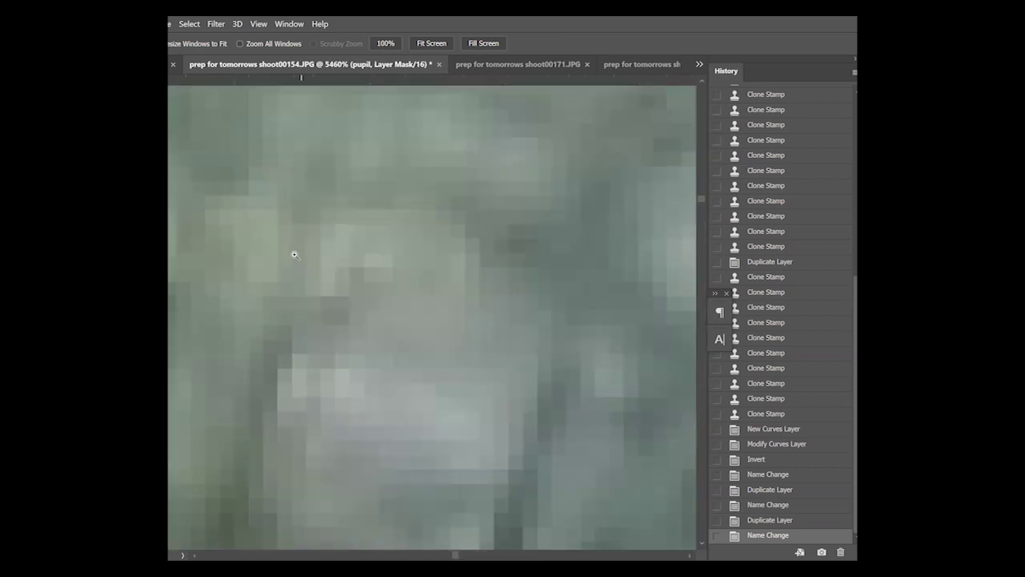
pyautogui.click(431, 43)
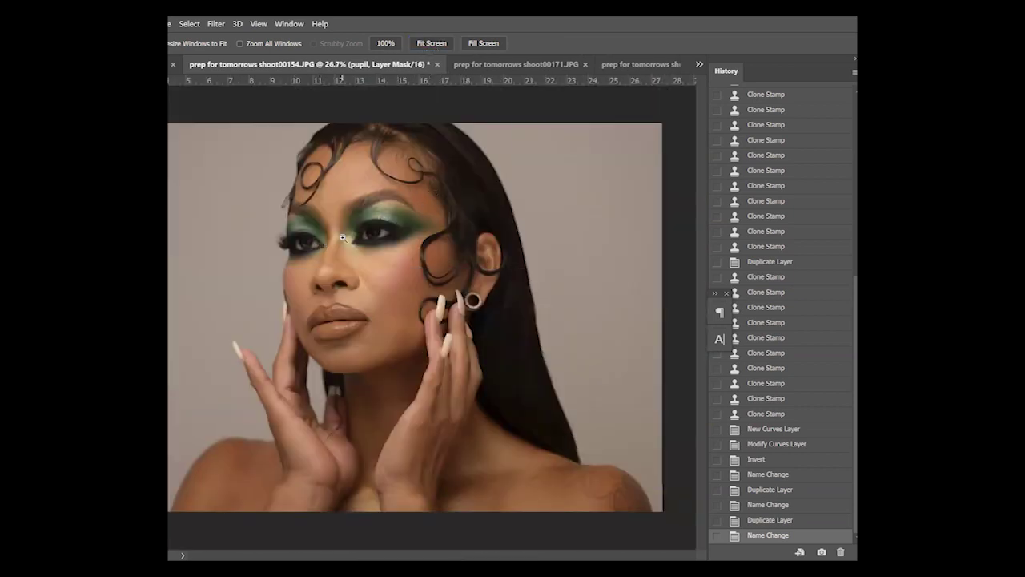
pyautogui.scroll(1, 336, 231)
pyautogui.scroll(2, 337, 230)
pyautogui.press('b')
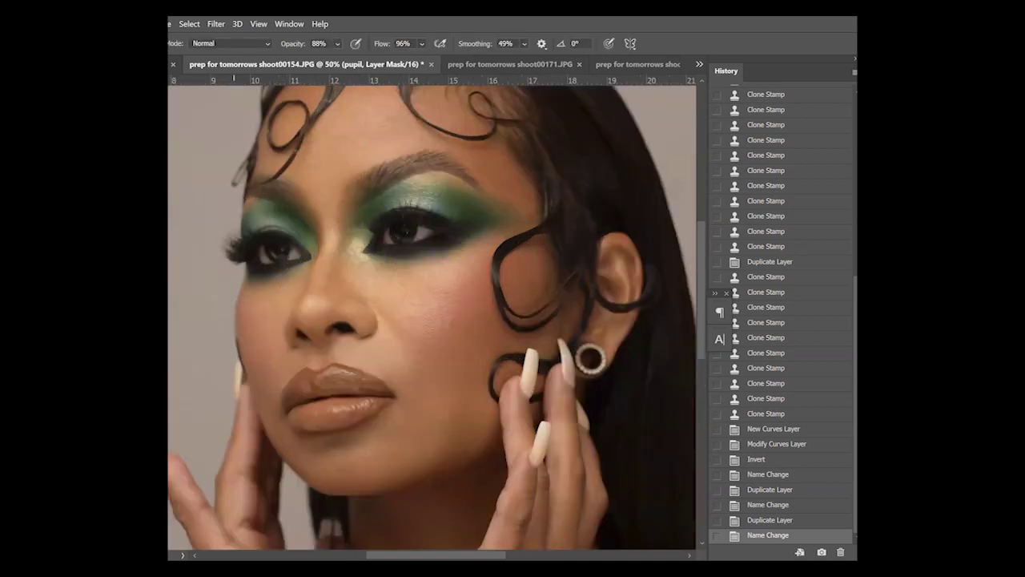
pyautogui.click(335, 44)
pyautogui.click(334, 61)
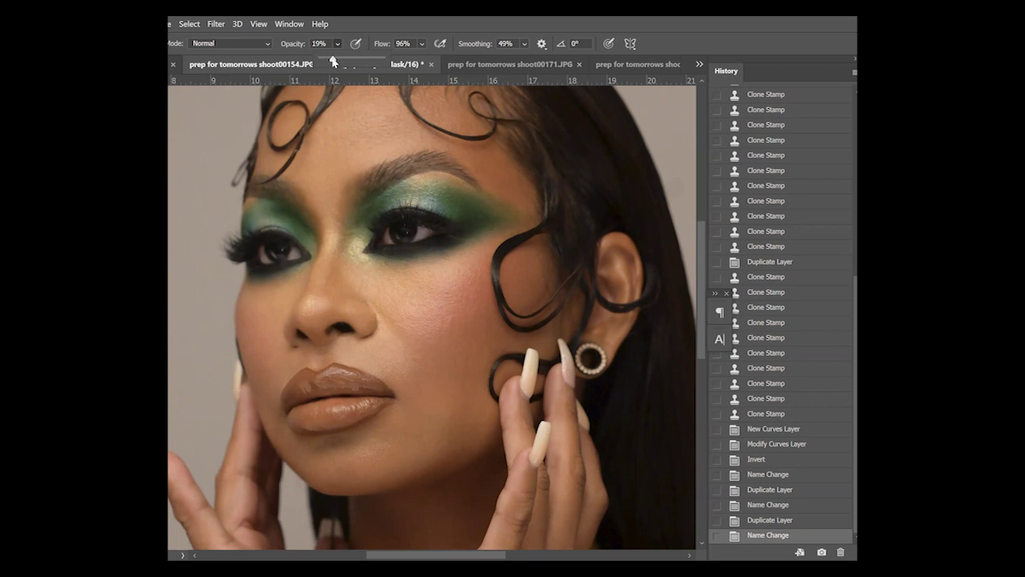
# Brighten the whites of both eyes by painting on the pupil layer's mask with a much smaller brush
pyautogui.press('z')
pyautogui.click(407, 216)
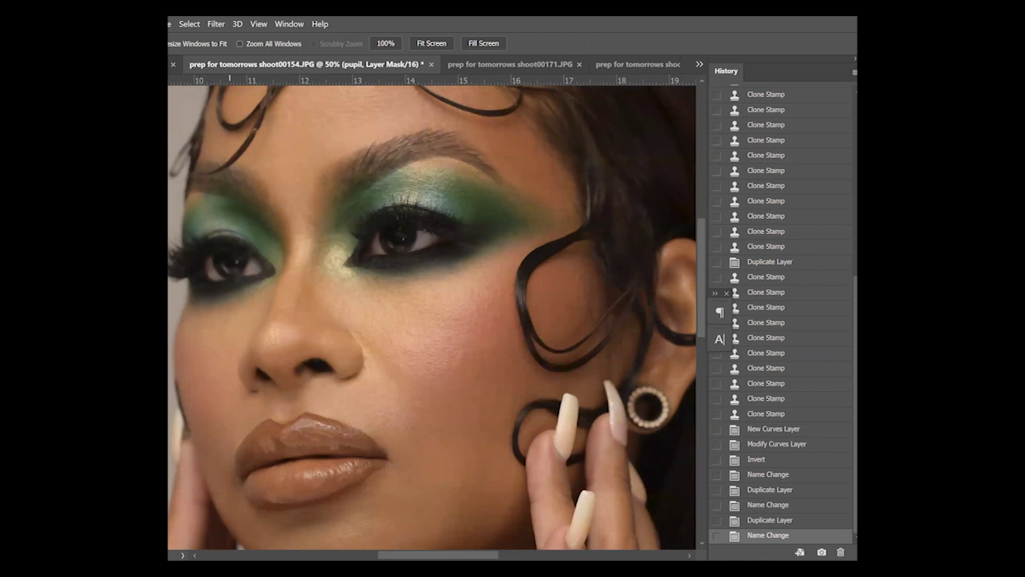
pyautogui.press('b')
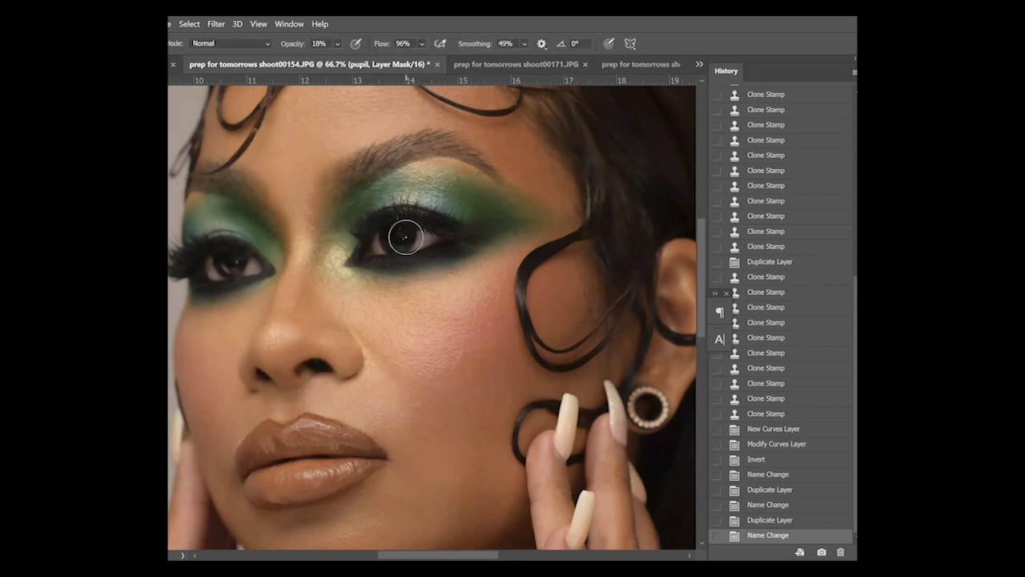
pyautogui.press('[')
pyautogui.press('[')
pyautogui.press('[')
pyautogui.press('[')
pyautogui.press('[')
pyautogui.moveTo(429, 239); pyautogui.dragTo(447, 232)
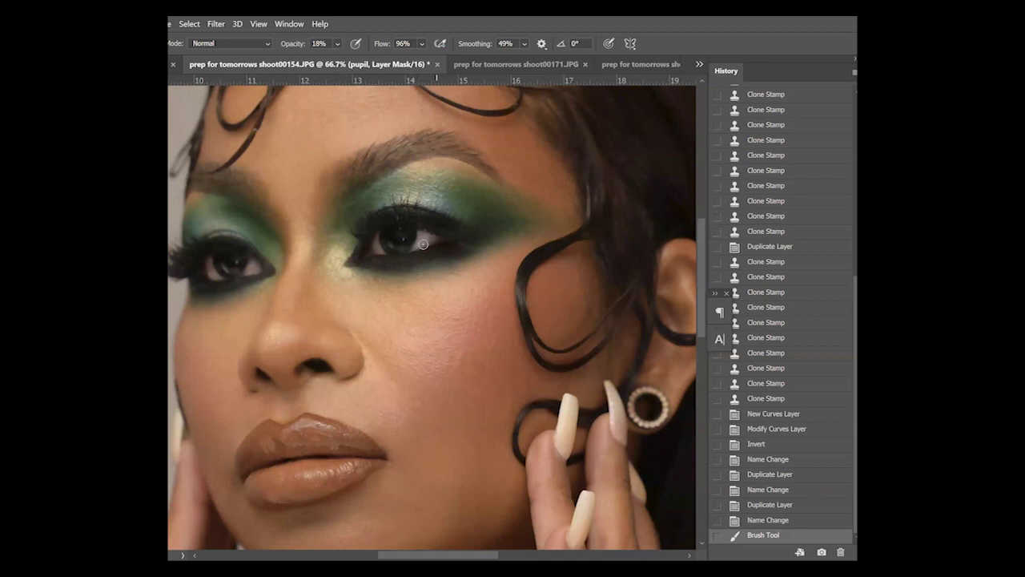
pyautogui.moveTo(422, 238); pyautogui.dragTo(438, 235)
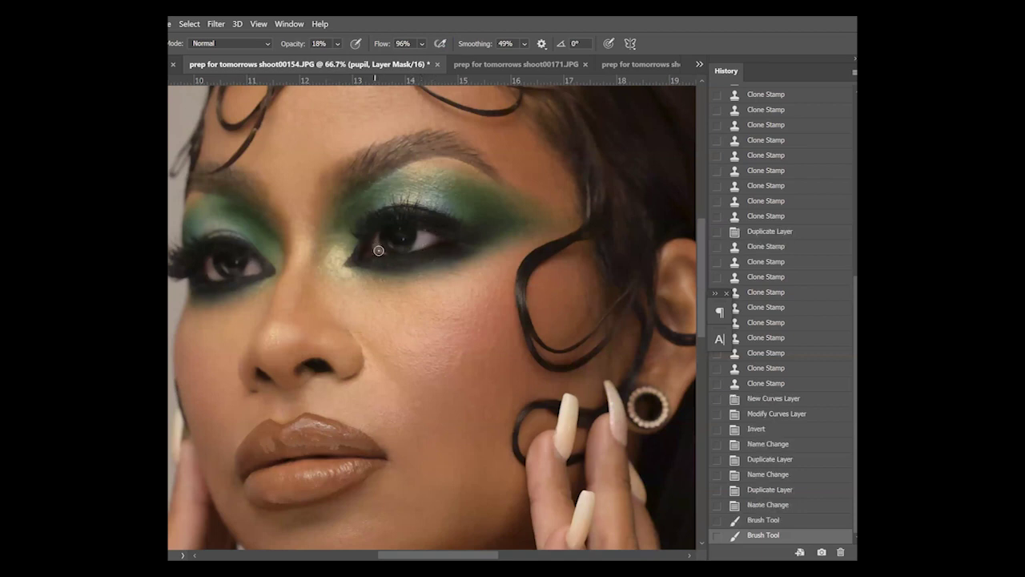
pyautogui.moveTo(369, 254); pyautogui.dragTo(380, 244)
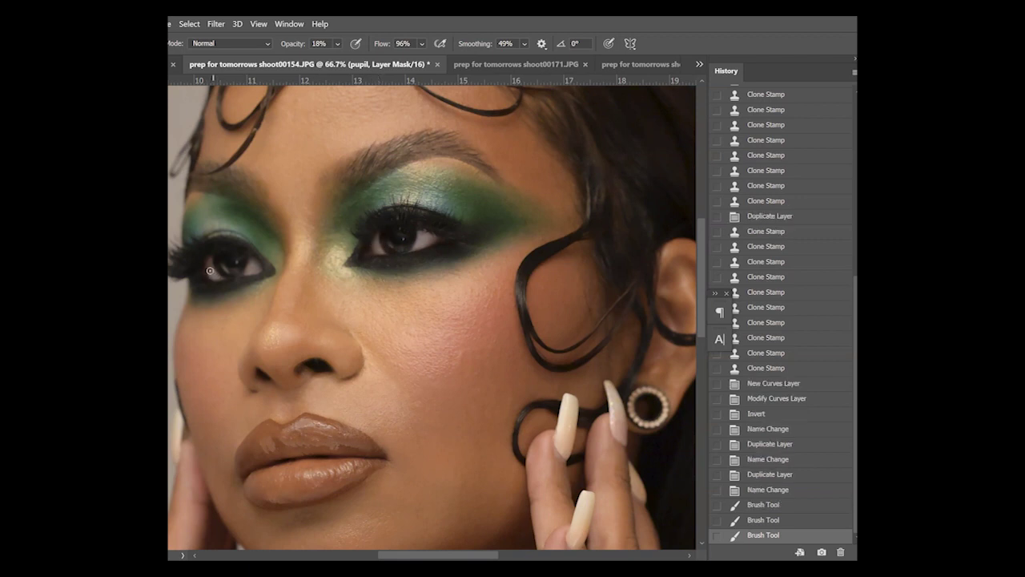
pyautogui.moveTo(219, 277)
pyautogui.mouseDown()
pyautogui.moveTo(207, 259)
pyautogui.moveTo(247, 275)
pyautogui.moveTo(255, 257)
pyautogui.mouseUp()
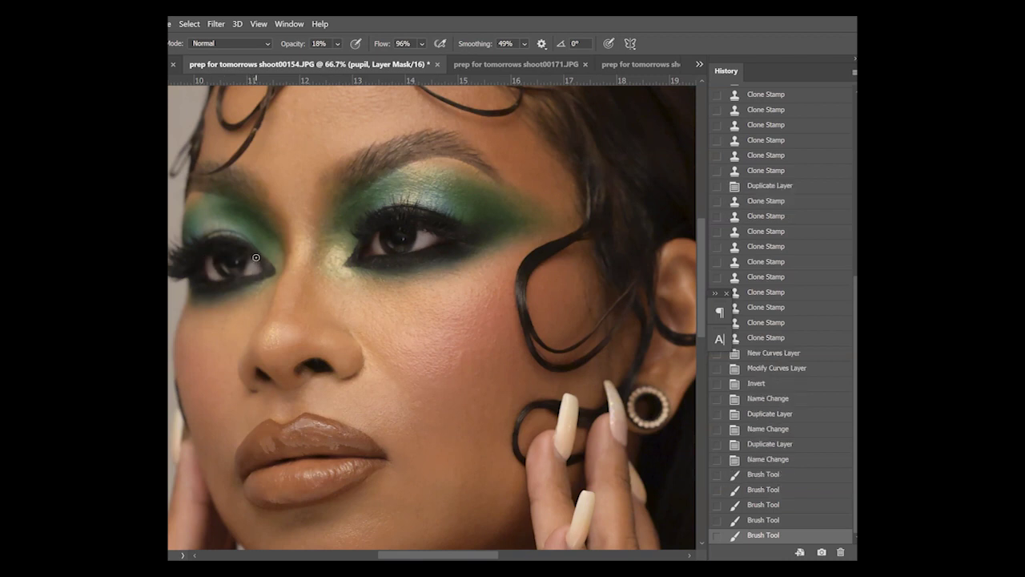
pyautogui.press('z')
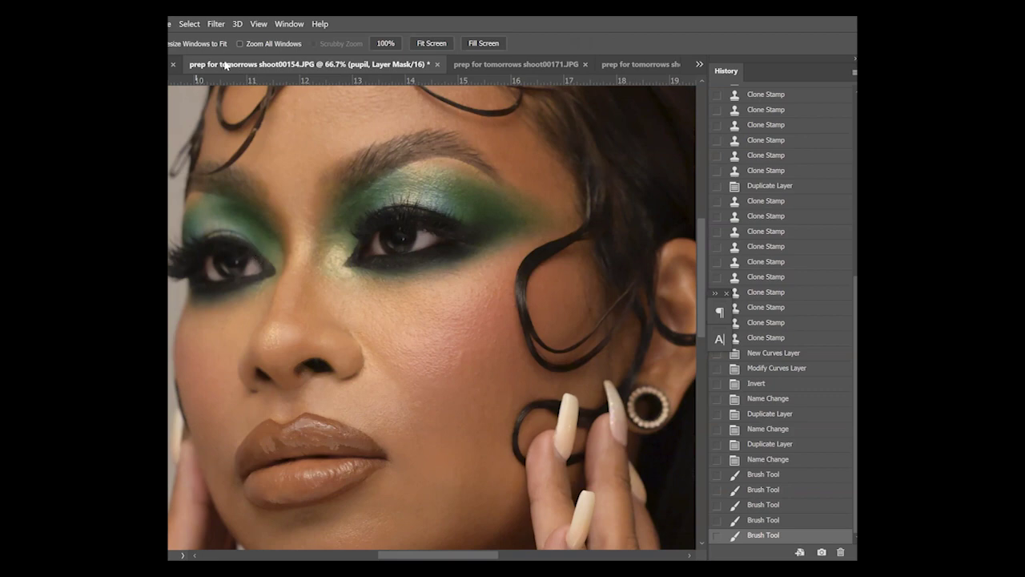
# Compare the whole portrait with and without the pupil layer's brightening
pyautogui.click(431, 42)
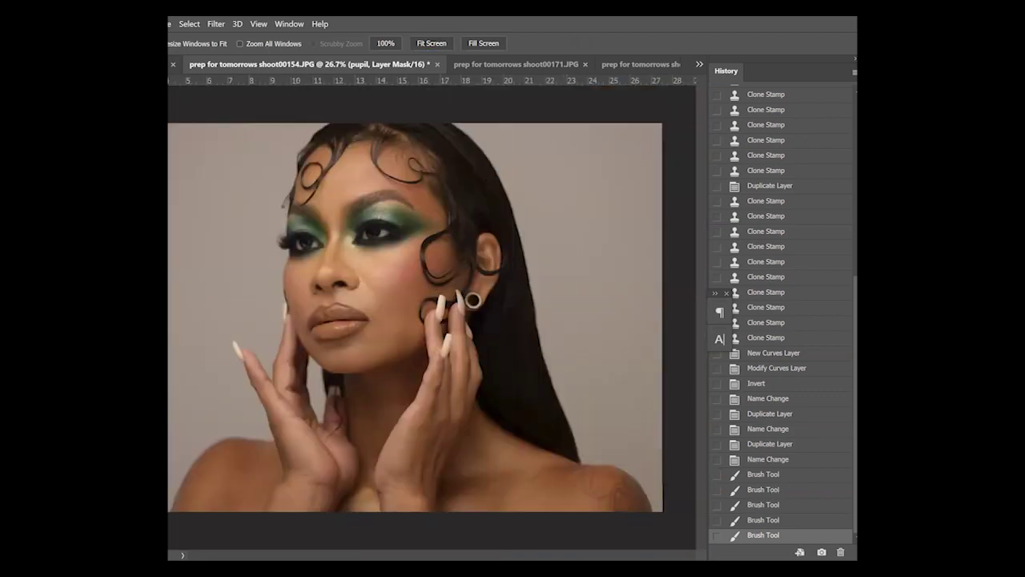
pyautogui.hotkey('ctrl', ',')
pyautogui.hotkey('ctrl', ',')
pyautogui.hotkey('ctrl', ',')
pyautogui.hotkey('ctrl', ',')
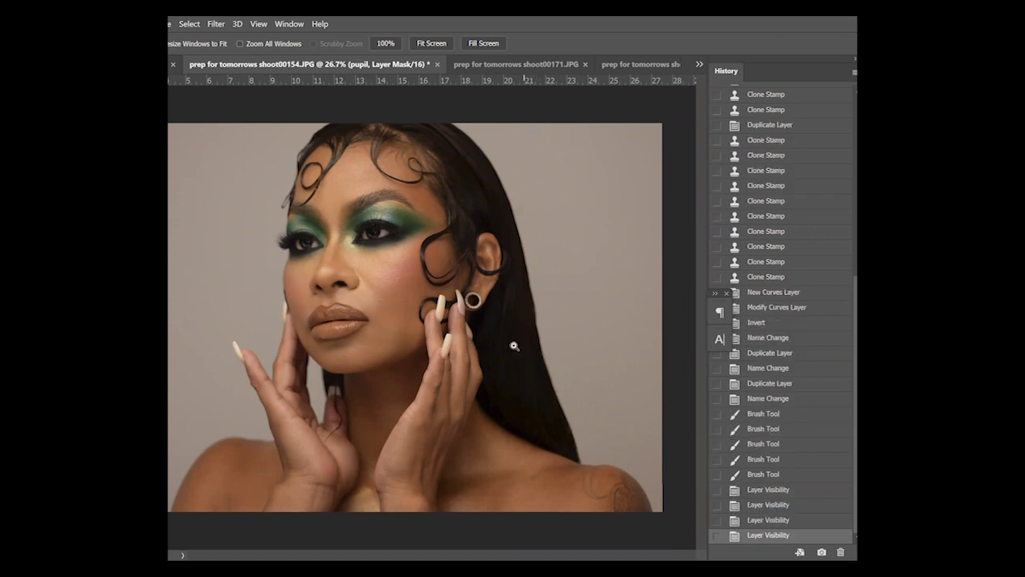
# Examine both eyes up close while toggling the pupil layer's visibility to judge the brightened whites
pyautogui.click(335, 201)
pyautogui.click(335, 201)
pyautogui.click(335, 201)
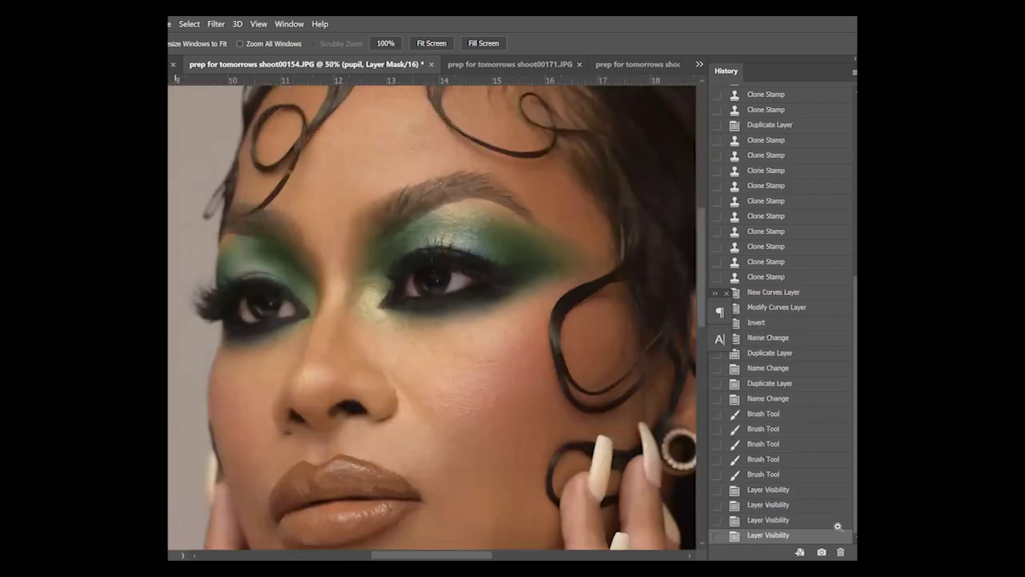
pyautogui.hotkey('ctrl', ',')
pyautogui.hotkey('ctrl', ',')
pyautogui.hotkey('ctrl', ',')
pyautogui.hotkey('ctrl', ',')
pyautogui.hotkey('ctrl', ',')
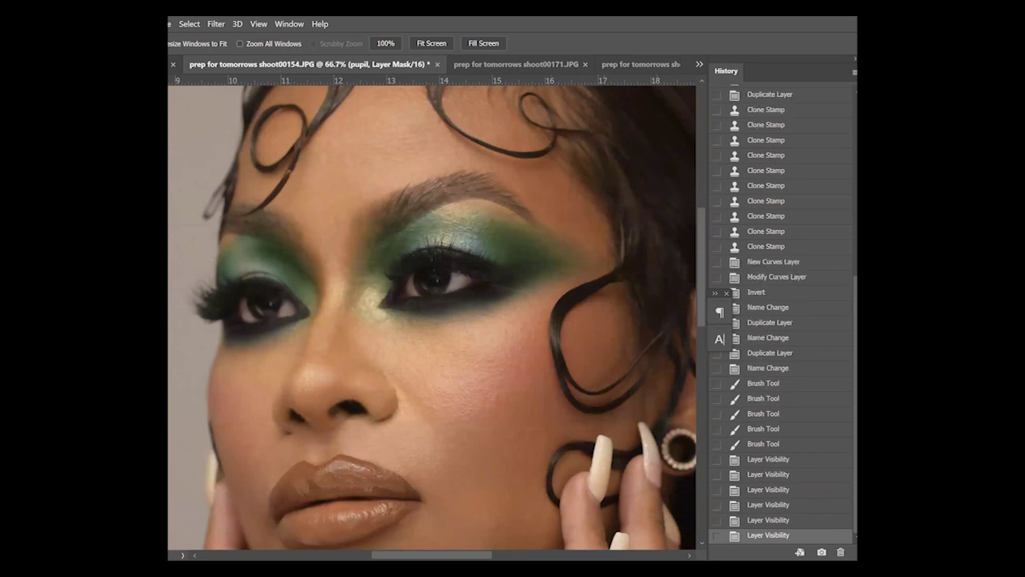
pyautogui.hotkey('ctrl', ',')
pyautogui.hotkey('ctrl', ',')
pyautogui.hotkey('ctrl', ',')
pyautogui.hotkey('ctrl', ',')
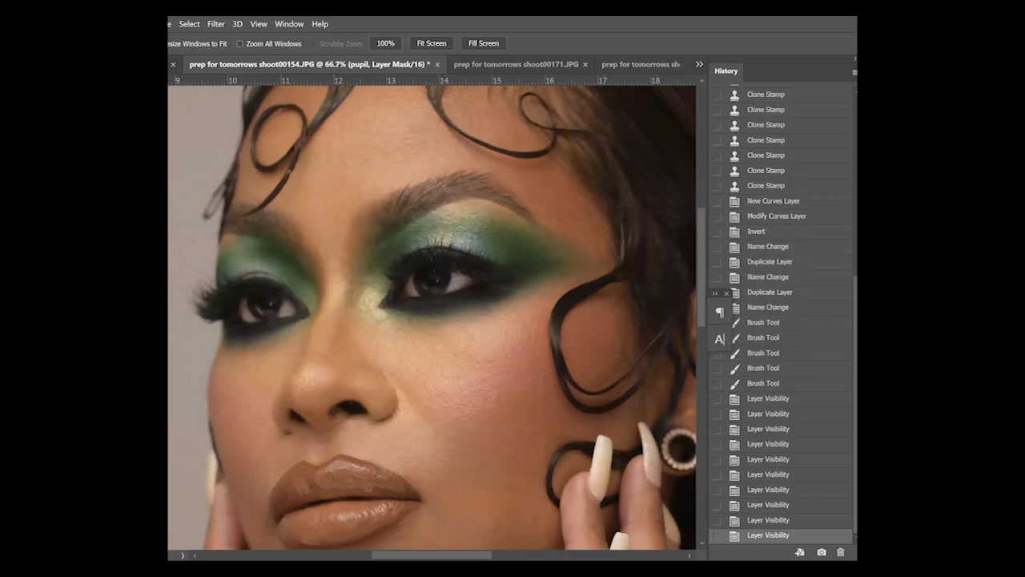
pyautogui.hotkey('ctrl', ',')
pyautogui.hotkey('ctrl', ',')
pyautogui.hotkey('ctrl', ',')
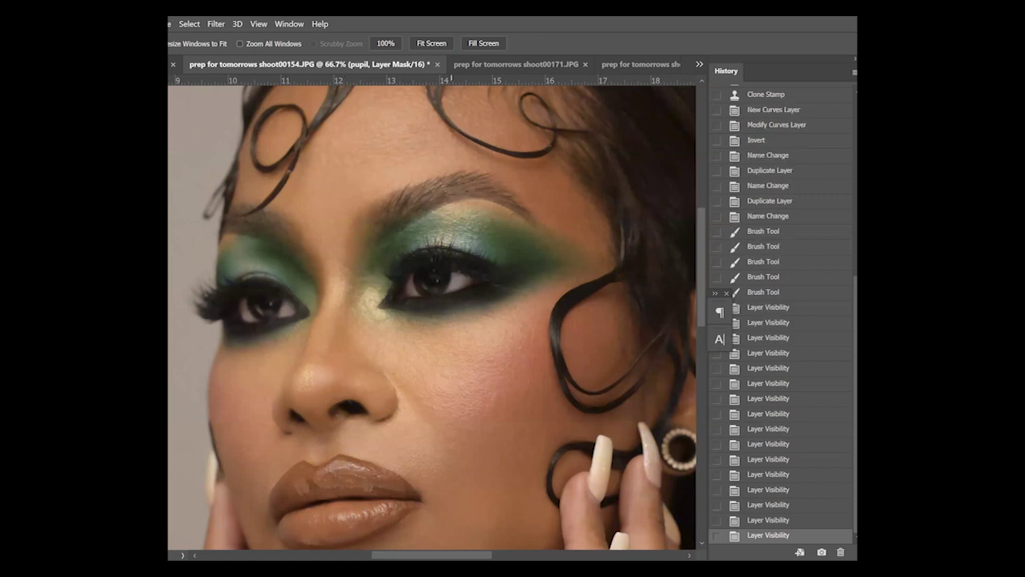
# Brighten the irises of both eyes by painting on the iris layer's mask with the Brush at 18% opacity
pyautogui.hotkey('alt', '[')
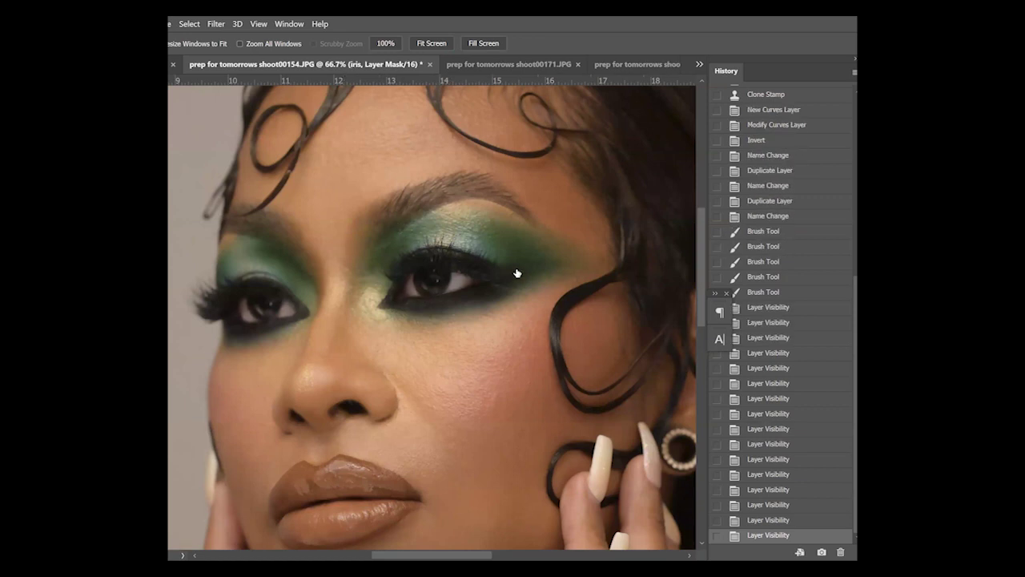
pyautogui.click(383, 262)
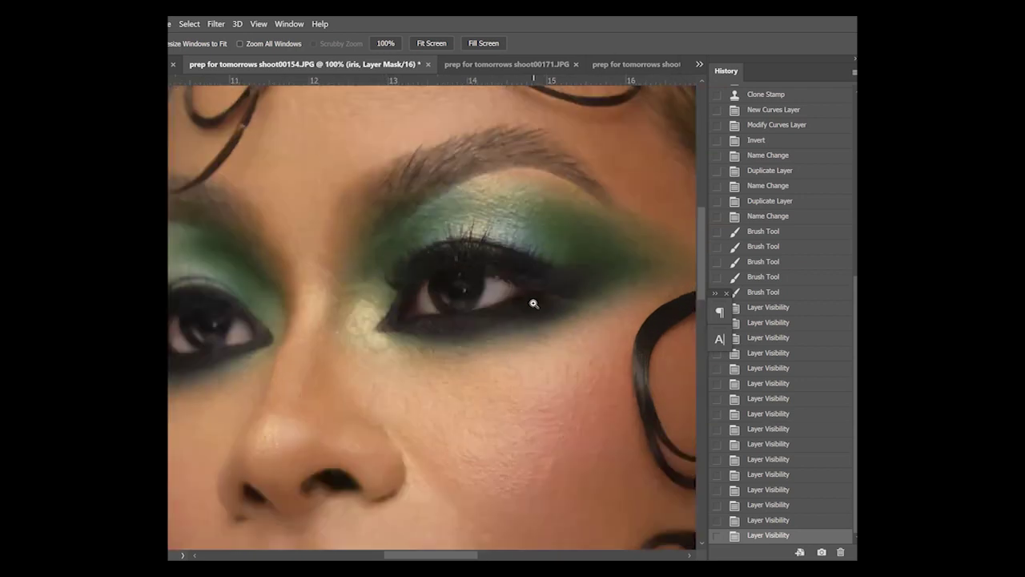
pyautogui.press('b')
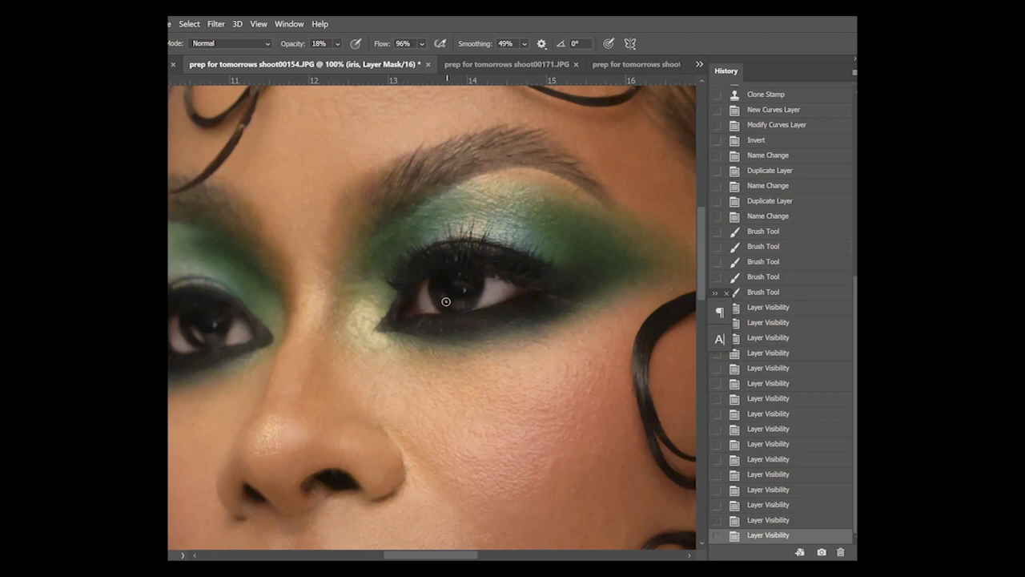
pyautogui.click(447, 302)
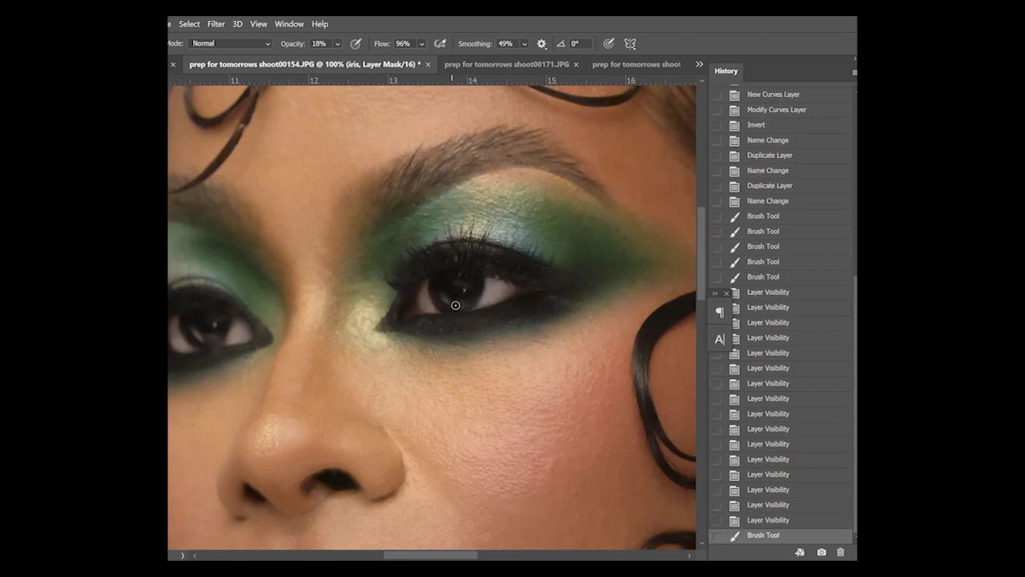
pyautogui.click(444, 299)
pyautogui.click(460, 285)
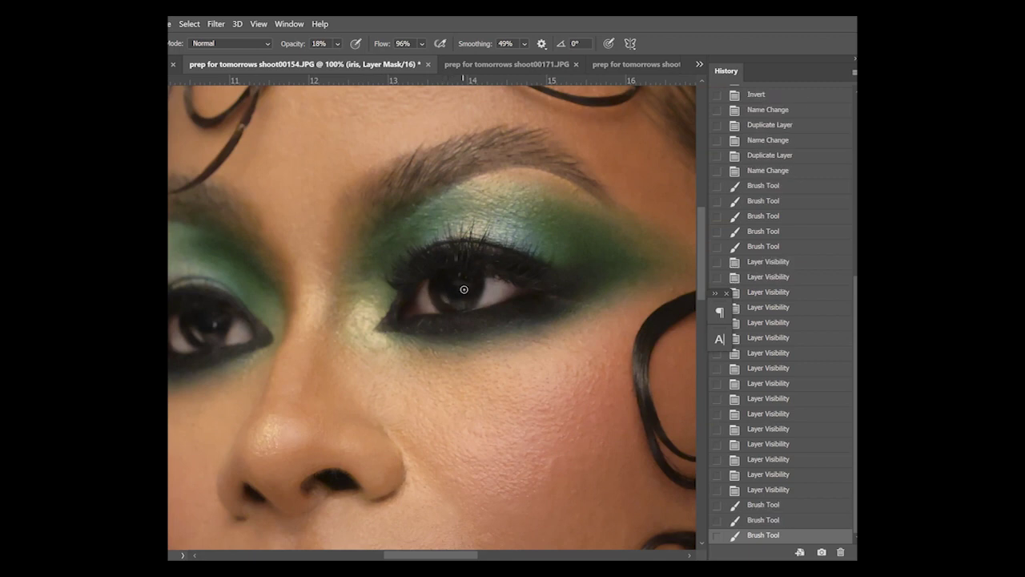
pyautogui.click(460, 283)
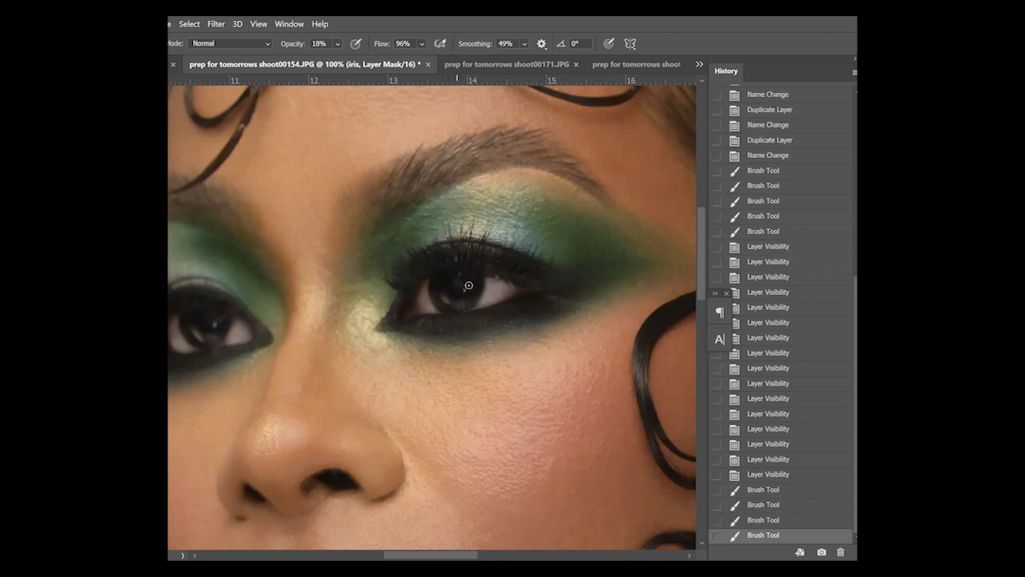
pyautogui.click(459, 282)
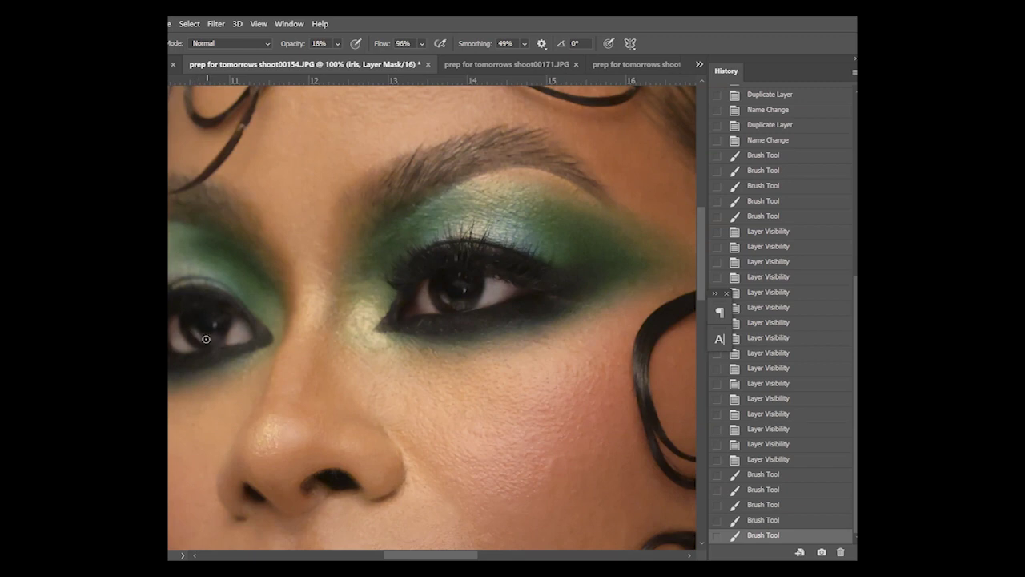
pyautogui.click(213, 325)
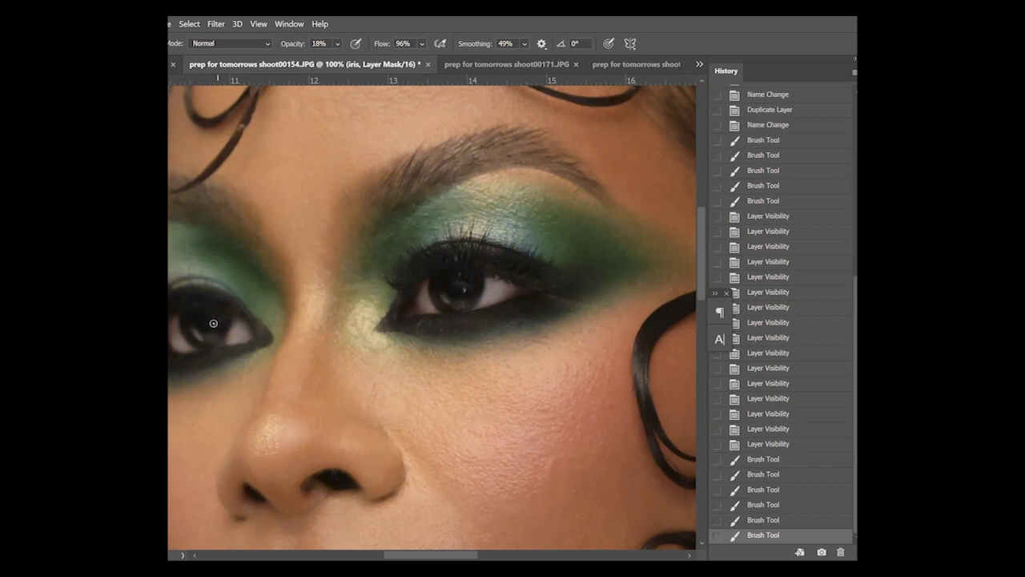
pyautogui.click(221, 316)
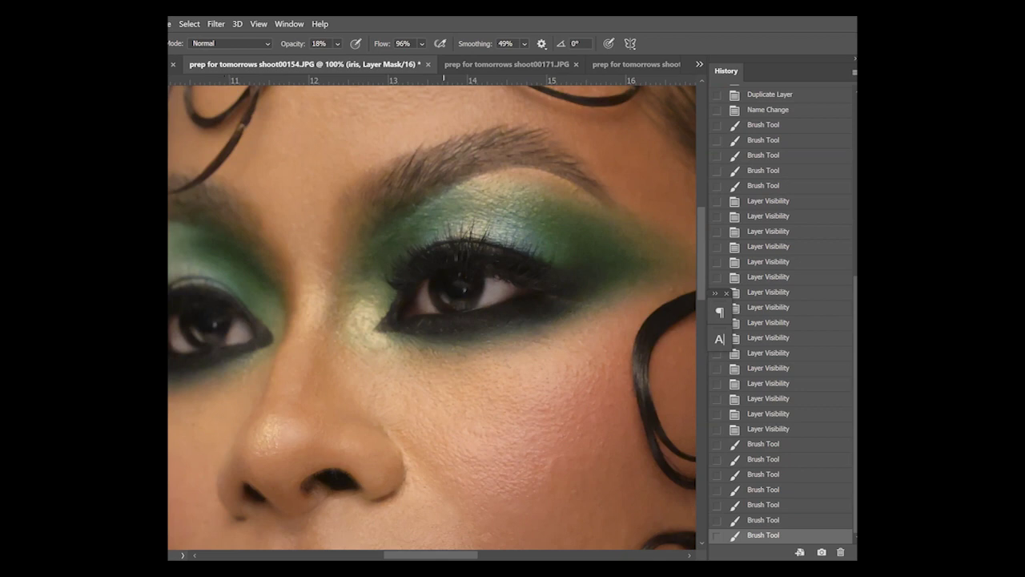
# Compare the eyes with and without the iris layer, including a close-up at 200%
pyautogui.hotkey('ctrl', ',')
pyautogui.hotkey('ctrl', ',')
pyautogui.hotkey('ctrl', ',')
pyautogui.hotkey('ctrl', ',')
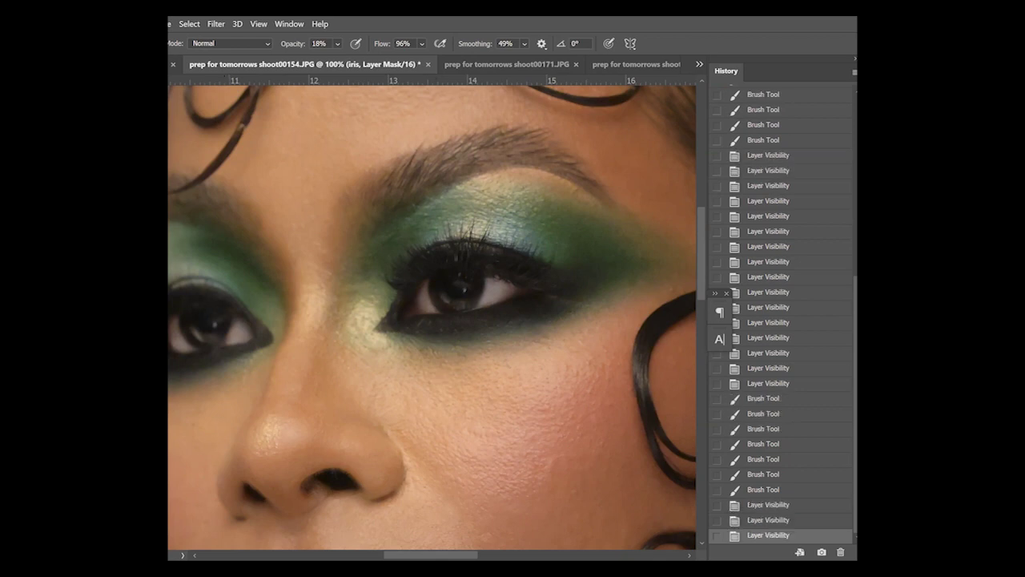
pyautogui.hotkey('ctrl', ',')
pyautogui.click(463, 279)
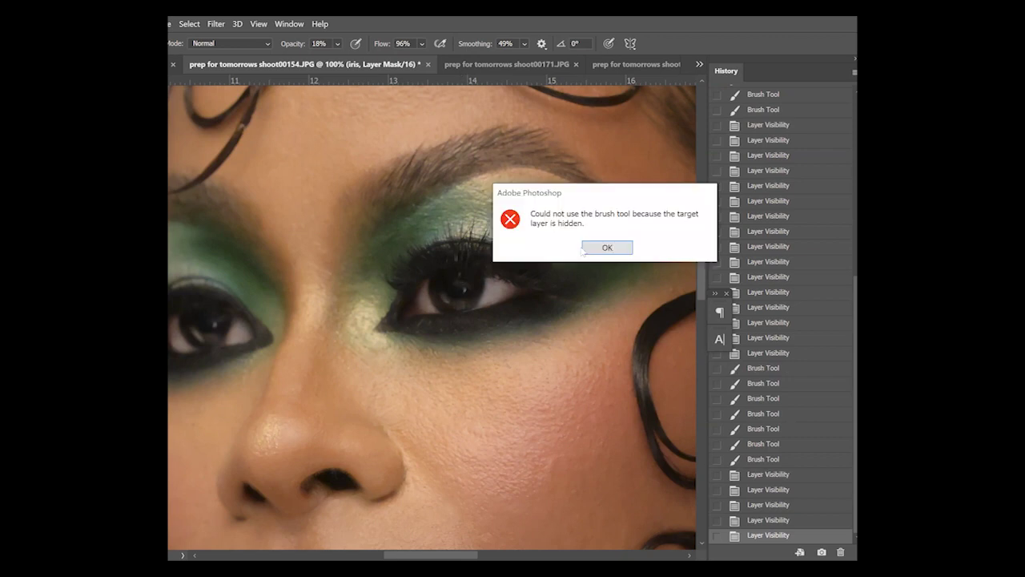
pyautogui.click(606, 248)
pyautogui.press('z')
pyautogui.click(417, 298)
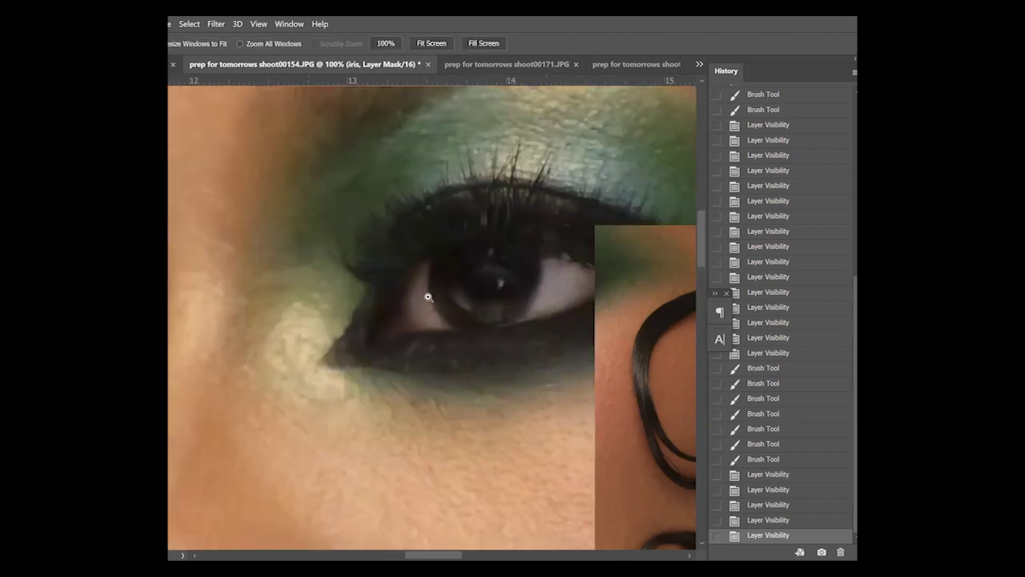
pyautogui.hotkey('ctrl', ',')
pyautogui.hotkey('ctrl', ',')
pyautogui.hotkey('ctrl', ',')
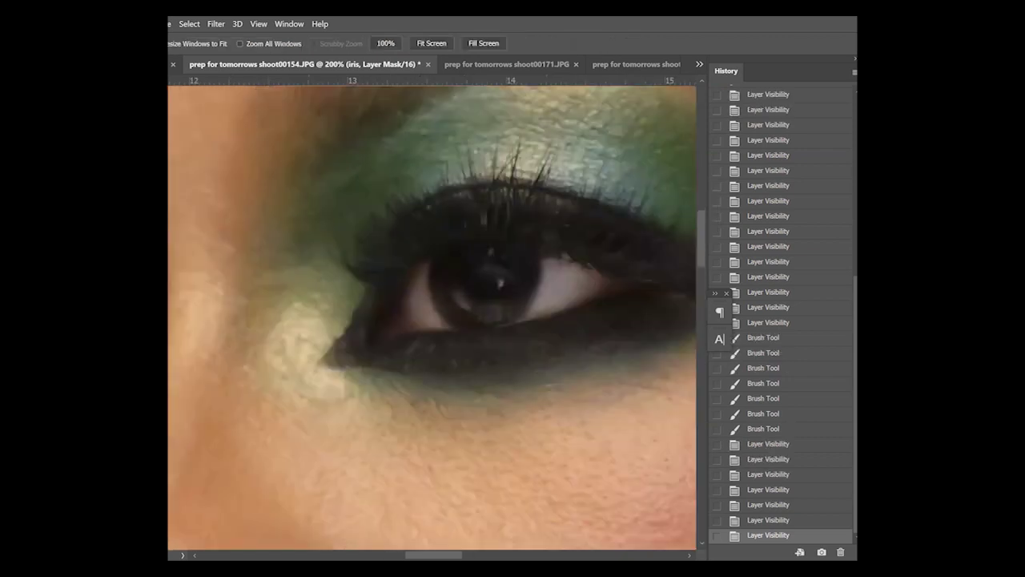
# Raise the midtone point at input 134 on the iris layer's RGB curve to strengthen the brightening
pyautogui.click(430, 44)
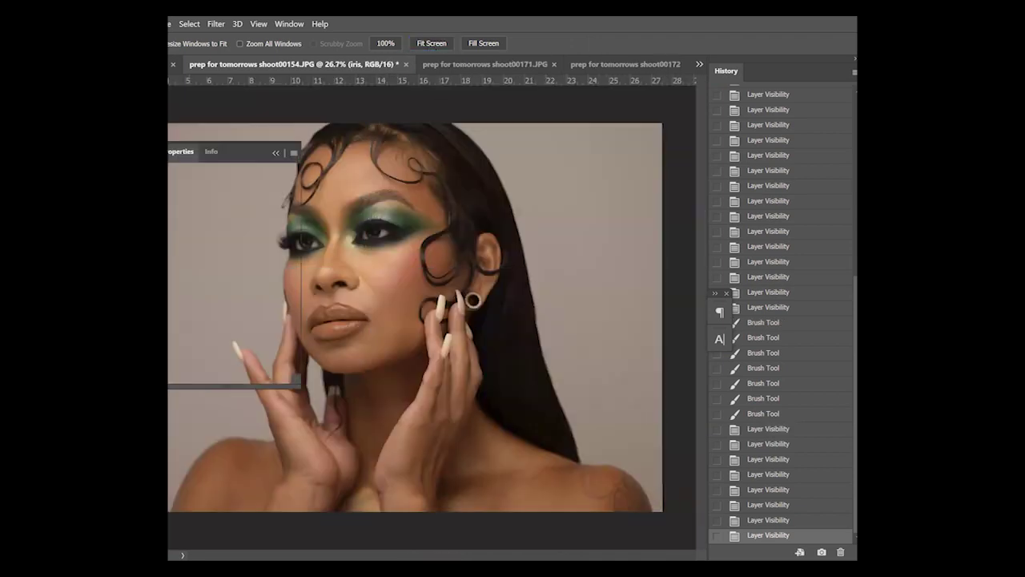
pyautogui.moveTo(238, 249); pyautogui.dragTo(238, 239)
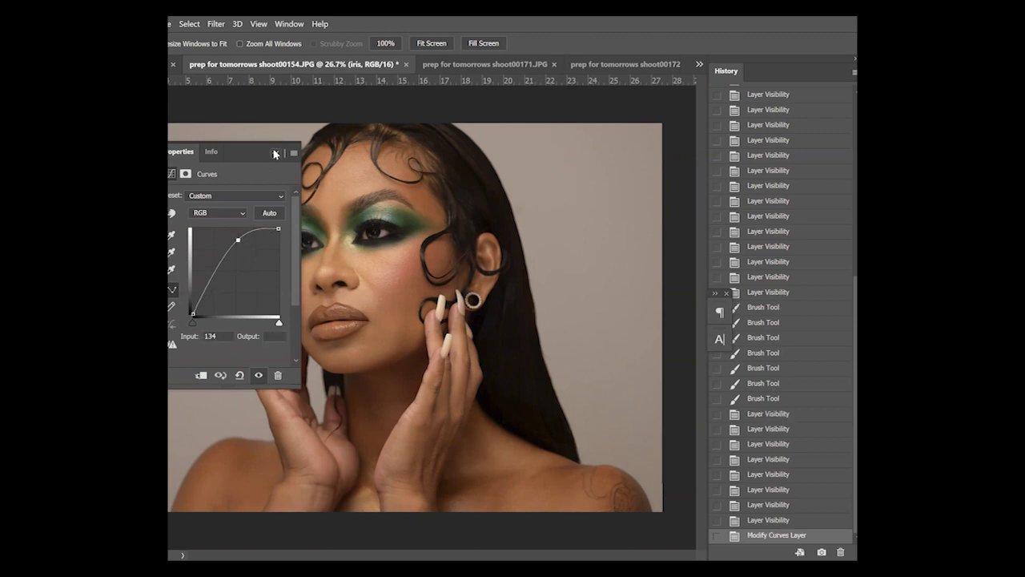
pyautogui.click(275, 153)
# Check the strengthened iris adjustment by toggling the iris layer's visibility at 50% and 66.7% zoom
pyautogui.hotkey('ctrl', '+')
pyautogui.hotkey('ctrl', '+')
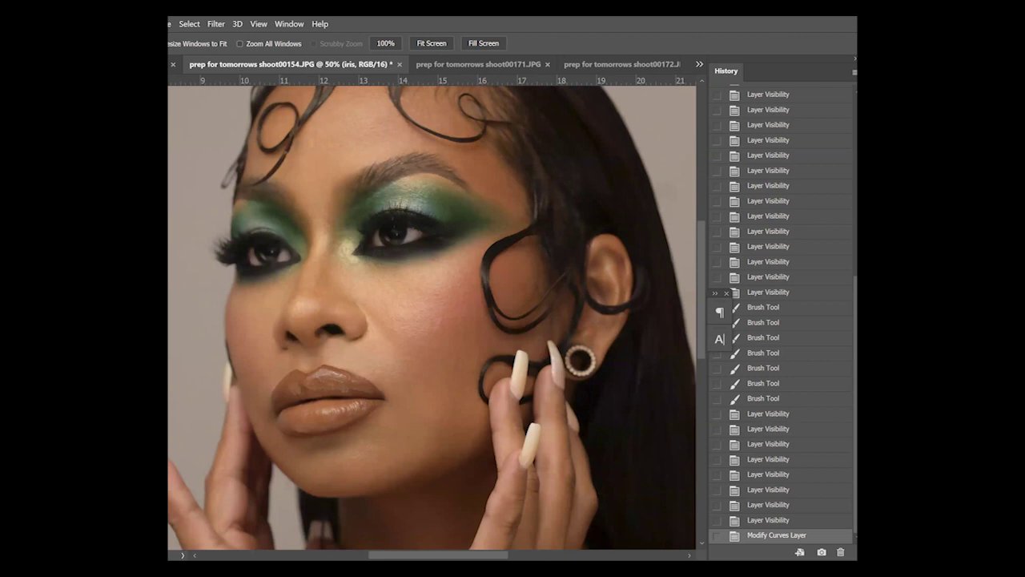
pyautogui.hotkey('ctrl', ',')
pyautogui.hotkey('ctrl', ',')
pyautogui.hotkey('ctrl', ',')
pyautogui.hotkey('ctrl', ',')
pyautogui.hotkey('ctrl', ',')
pyautogui.hotkey('ctrl', ',')
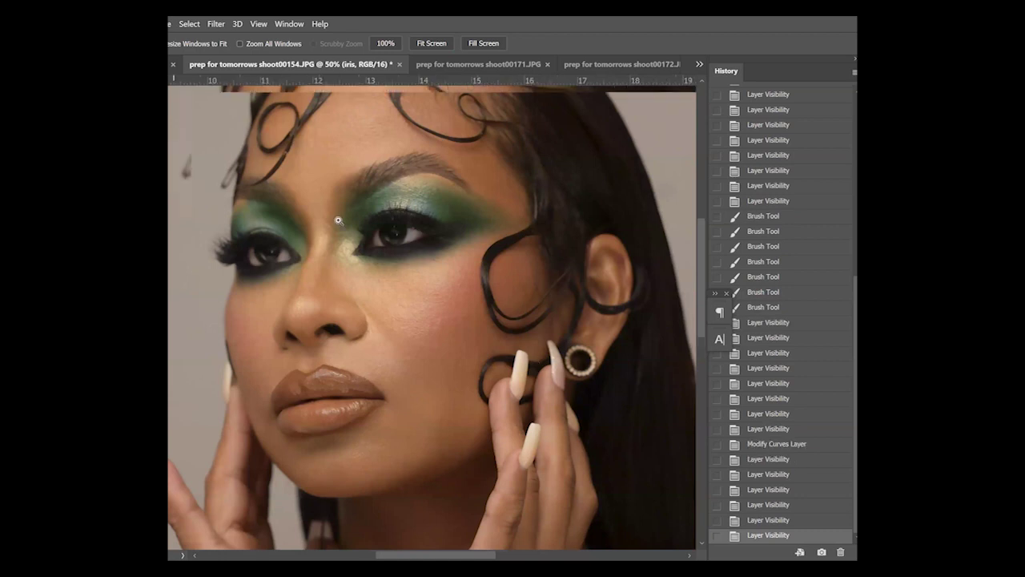
pyautogui.click(338, 220)
pyautogui.hotkey('ctrl', ',')
pyautogui.hotkey('ctrl', ',')
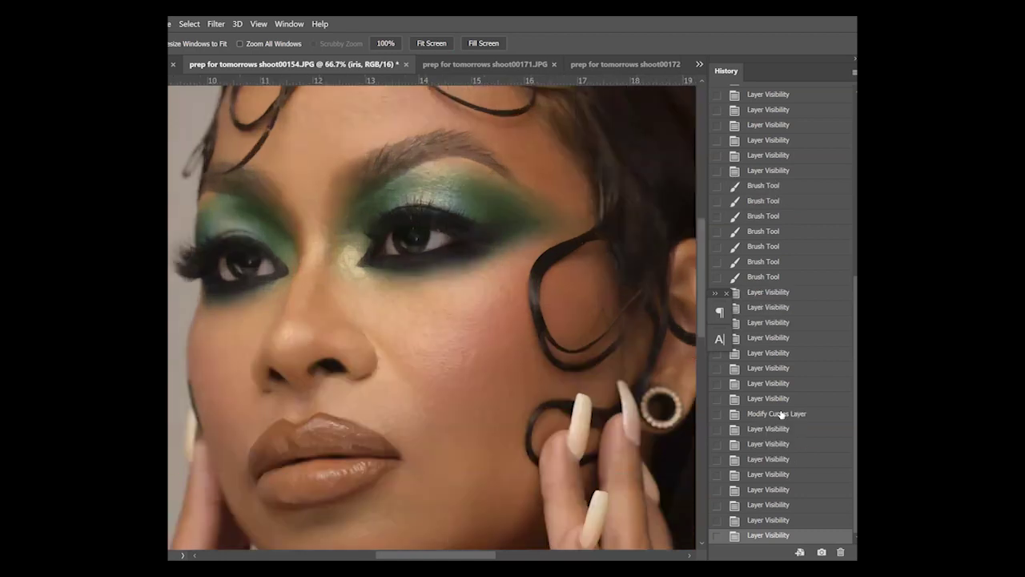
# Target the eye color layer's mask and set the Brush opacity to 30%
pyautogui.click(407, 236)
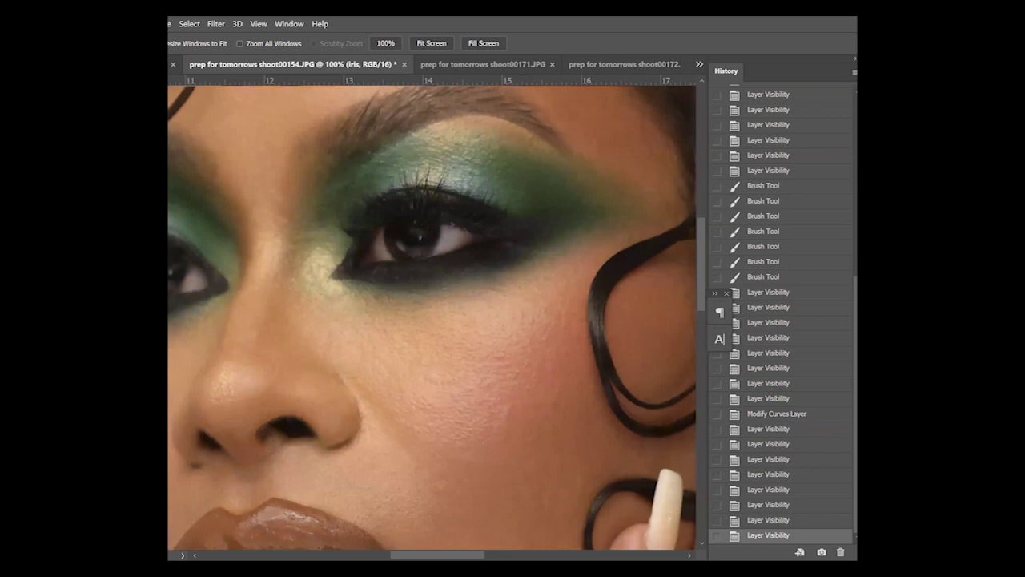
pyautogui.hotkey('alt', '[')
pyautogui.press('b')
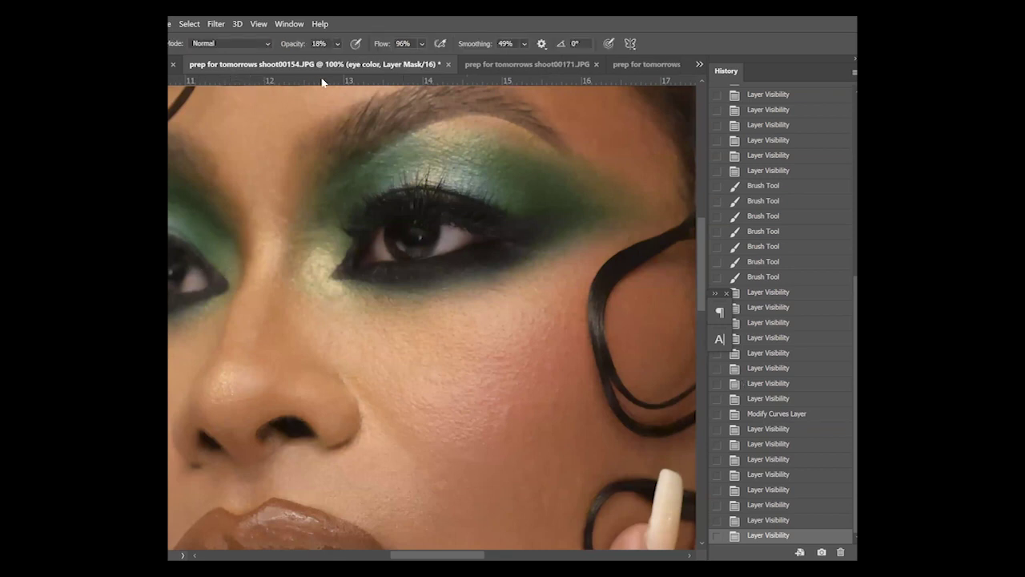
pyautogui.moveTo(338, 44); pyautogui.dragTo(358, 62)
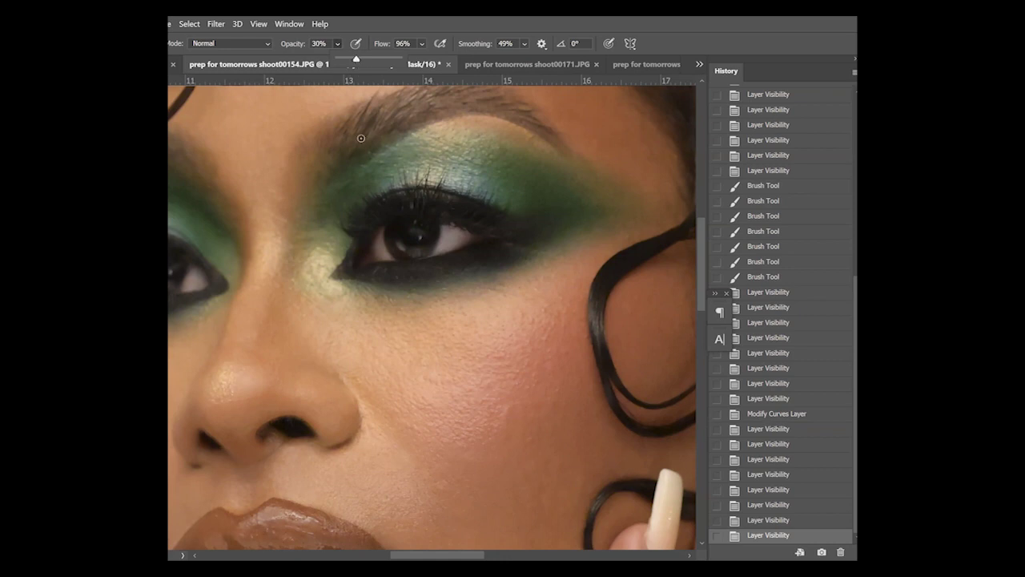
pyautogui.click(373, 188)
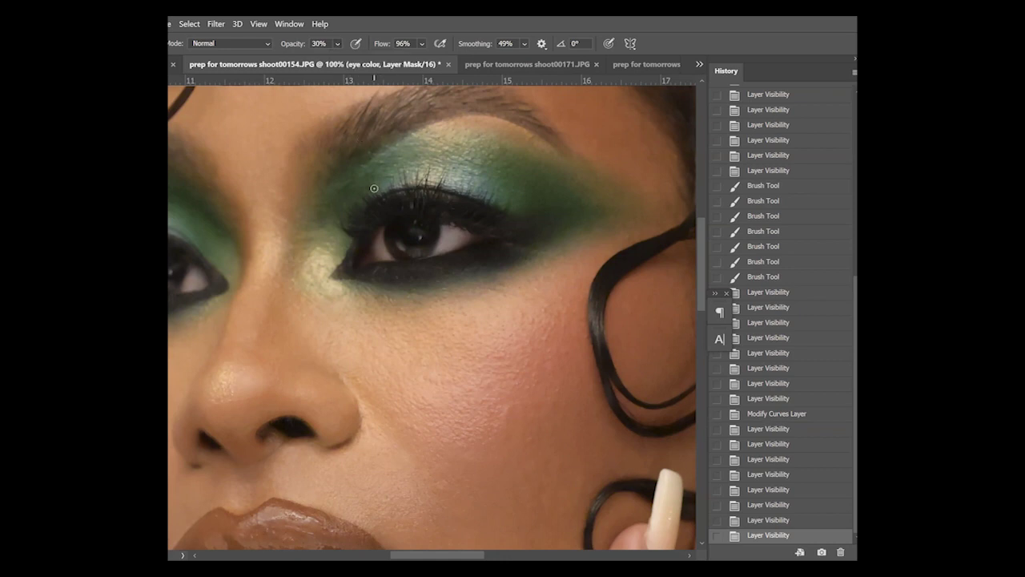
# Brighten the eye color in both irises by painting on the eye color layer's mask
pyautogui.click(400, 251)
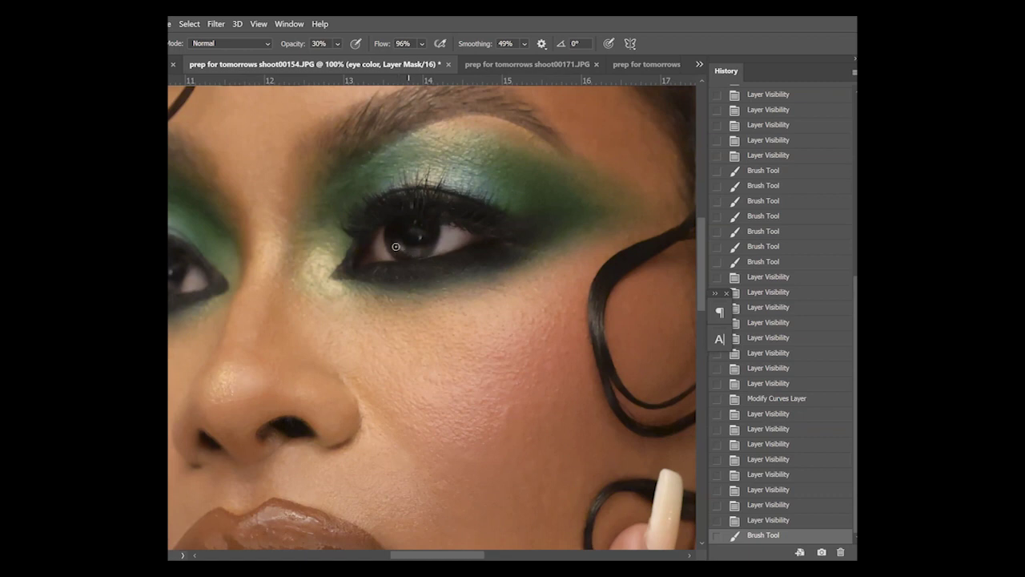
pyautogui.click(435, 226)
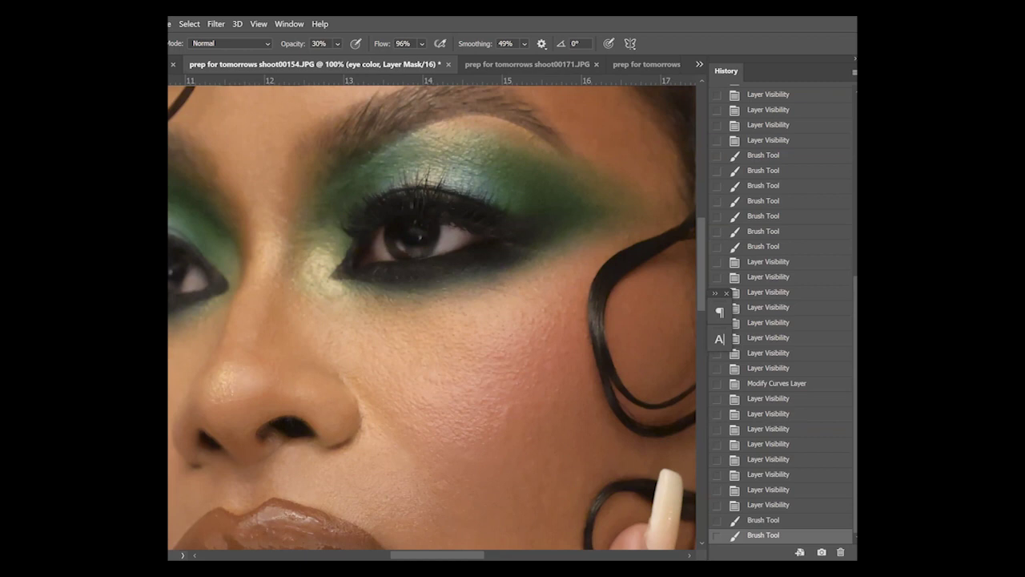
pyautogui.click(183, 273)
pyautogui.click(180, 263)
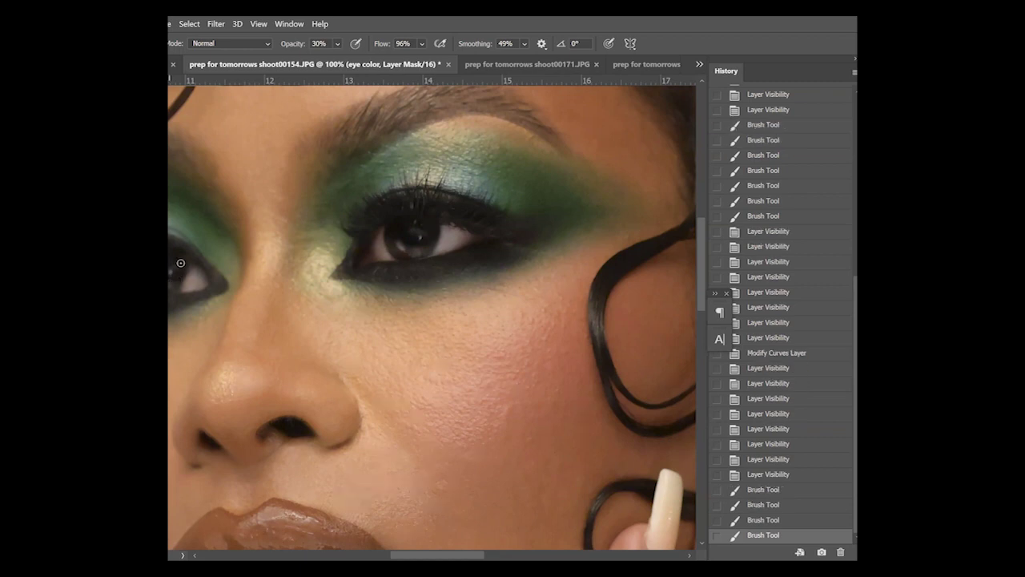
pyautogui.click(168, 285)
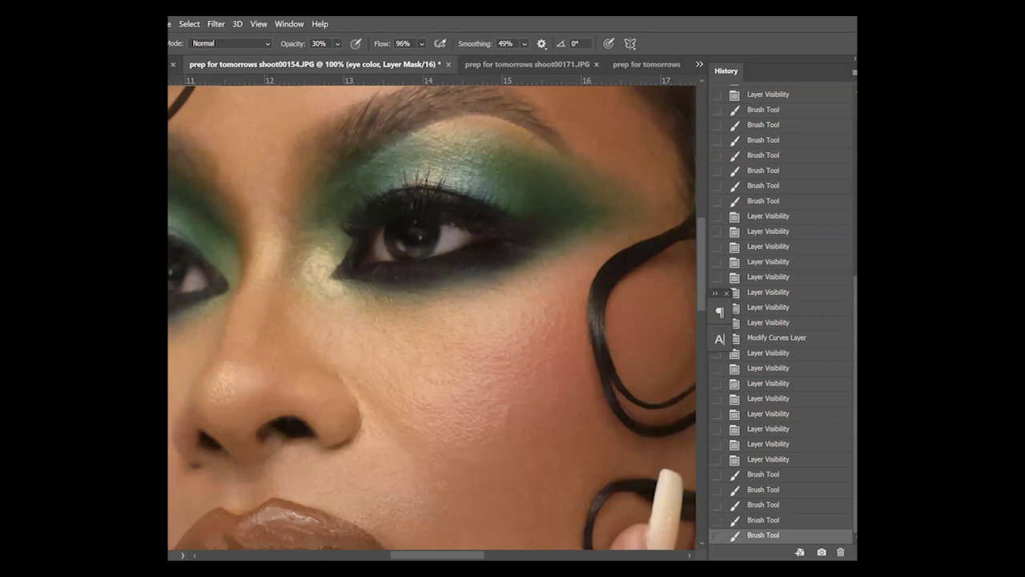
# Display the color swatches and set the foreground color to orange ff9933, restricted to web colors
pyautogui.click(289, 23)
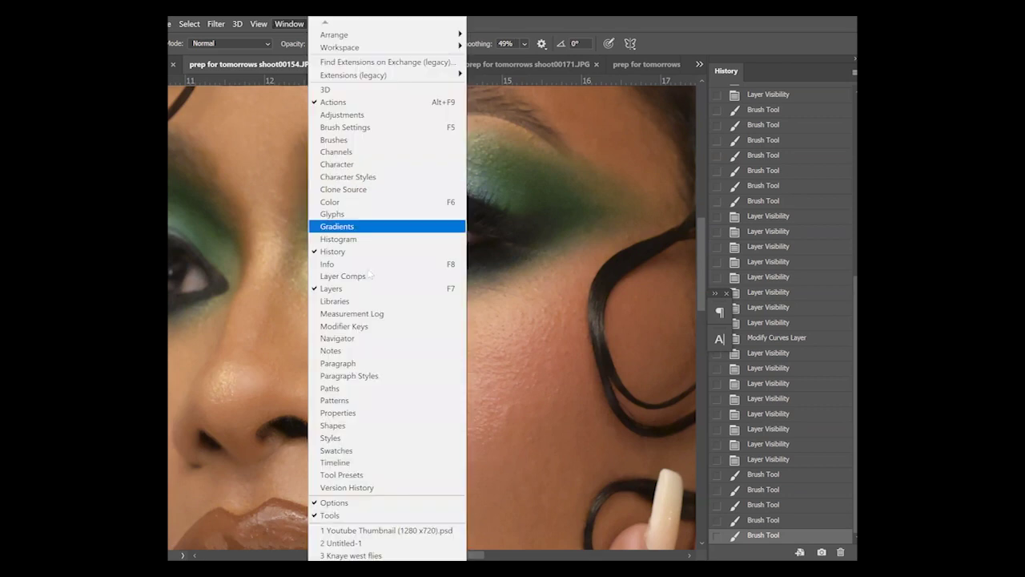
pyautogui.click(360, 451)
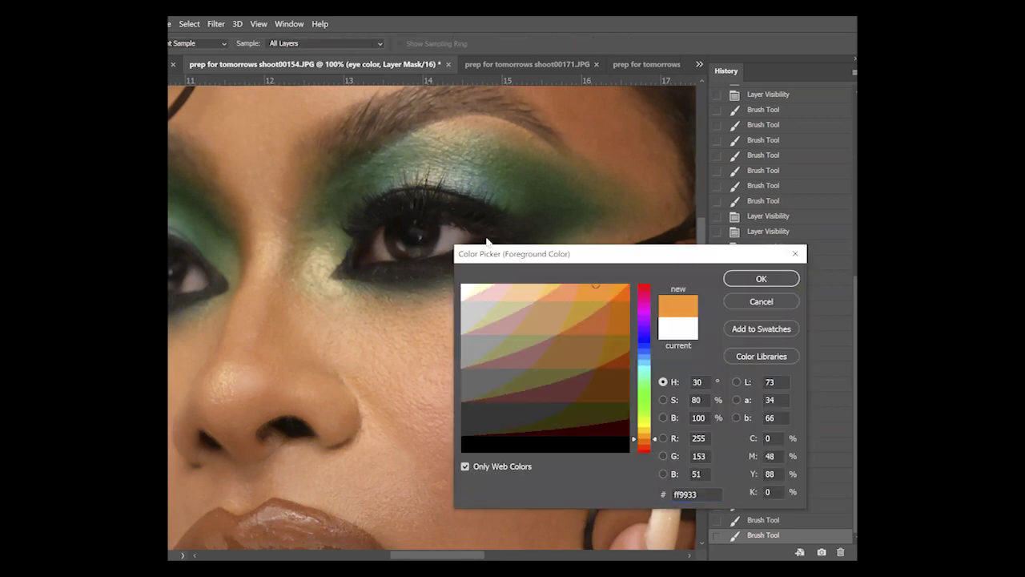
pyautogui.press('Return')
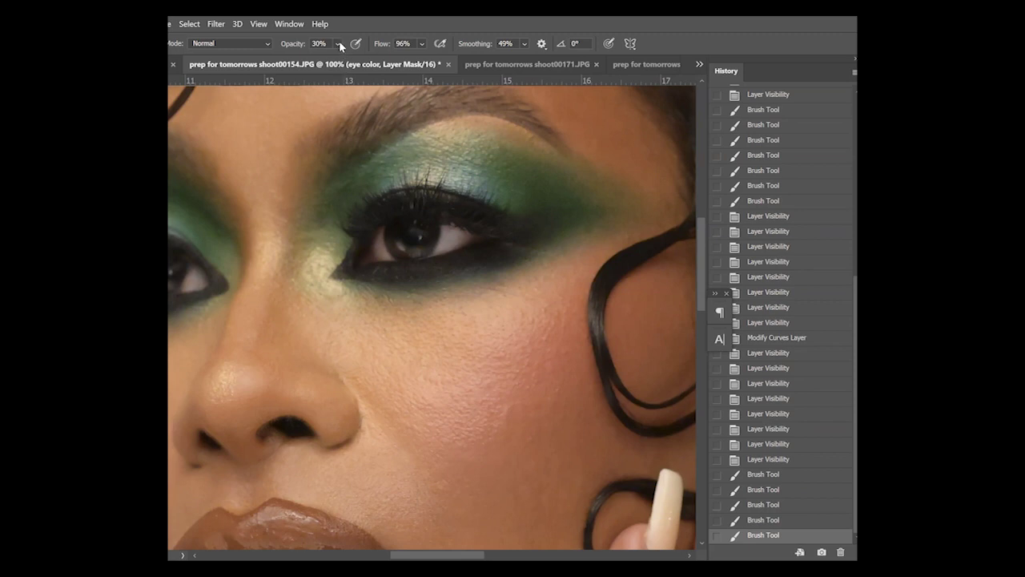
# Set the Brush opacity to 56% and add a new empty layer named eye color
pyautogui.moveTo(339, 46); pyautogui.dragTo(370, 64)
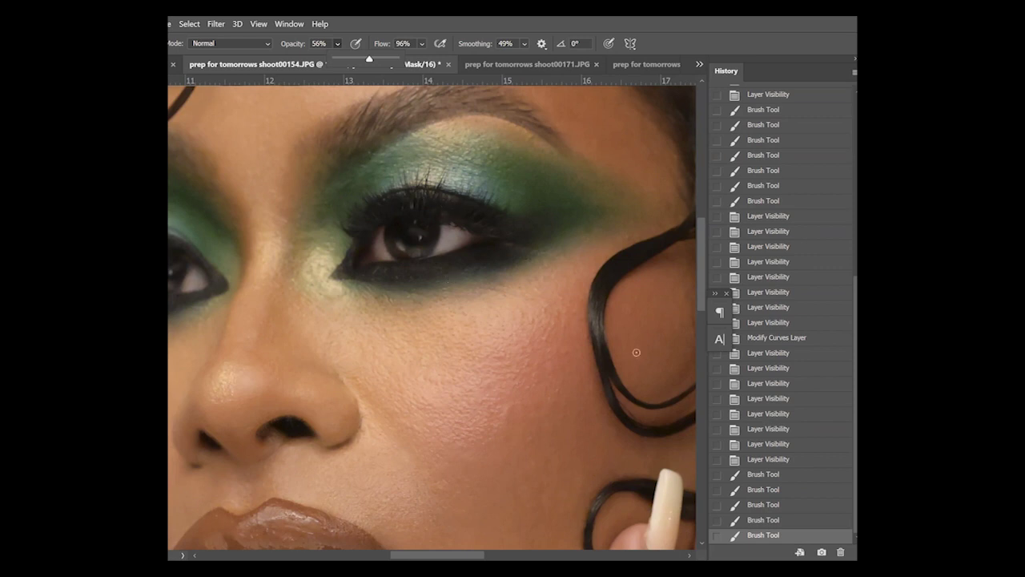
pyautogui.press('Return')
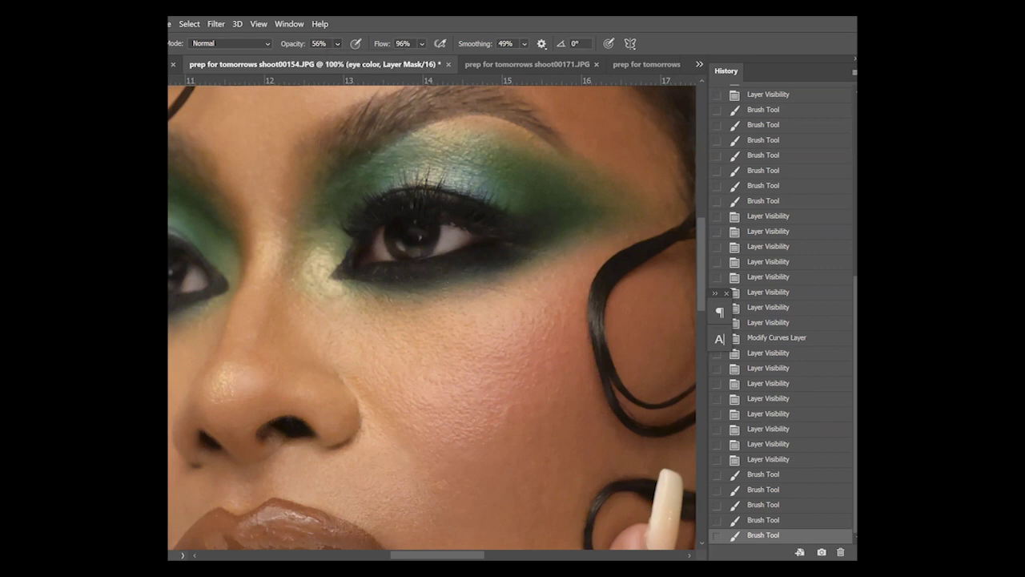
pyautogui.hotkey('ctrl', 'shift', 'alt', 'n')
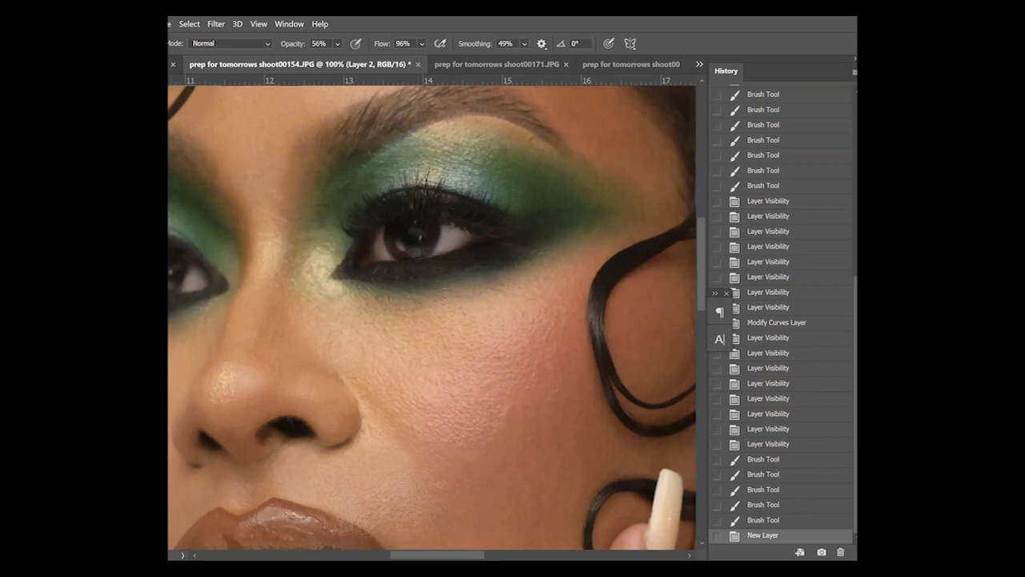
pyautogui.press('Return')
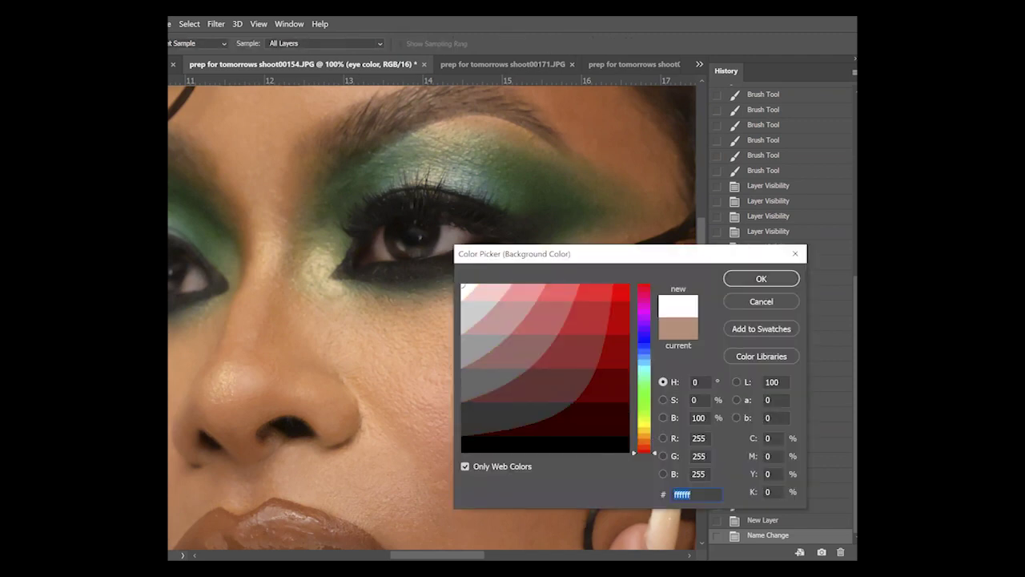
# Set the background color to orange ff9933 and paint that orange over both irises on the new eye color layer
pyautogui.write('ff9933')
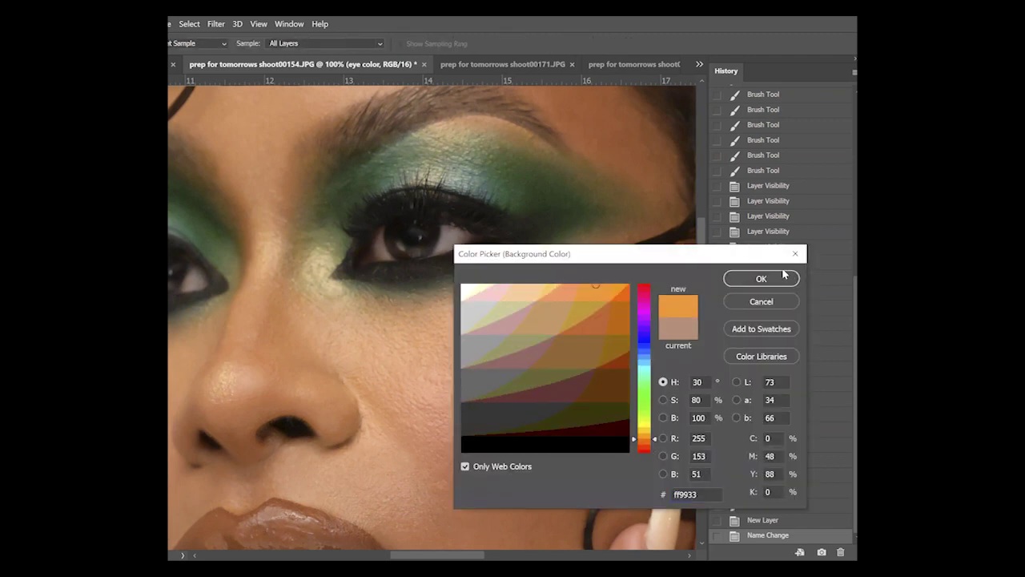
pyautogui.click(781, 281)
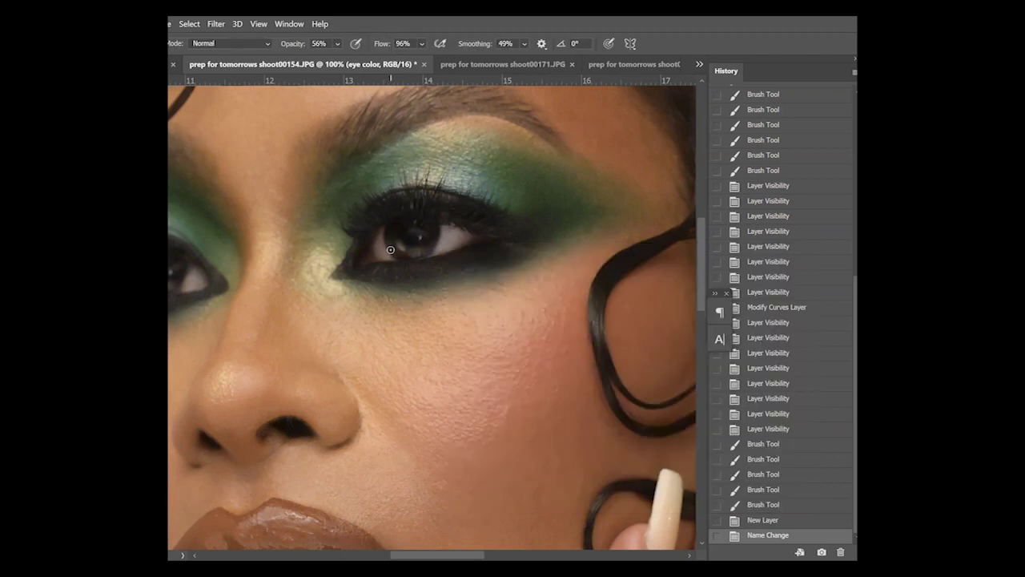
pyautogui.moveTo(394, 247); pyautogui.dragTo(402, 251)
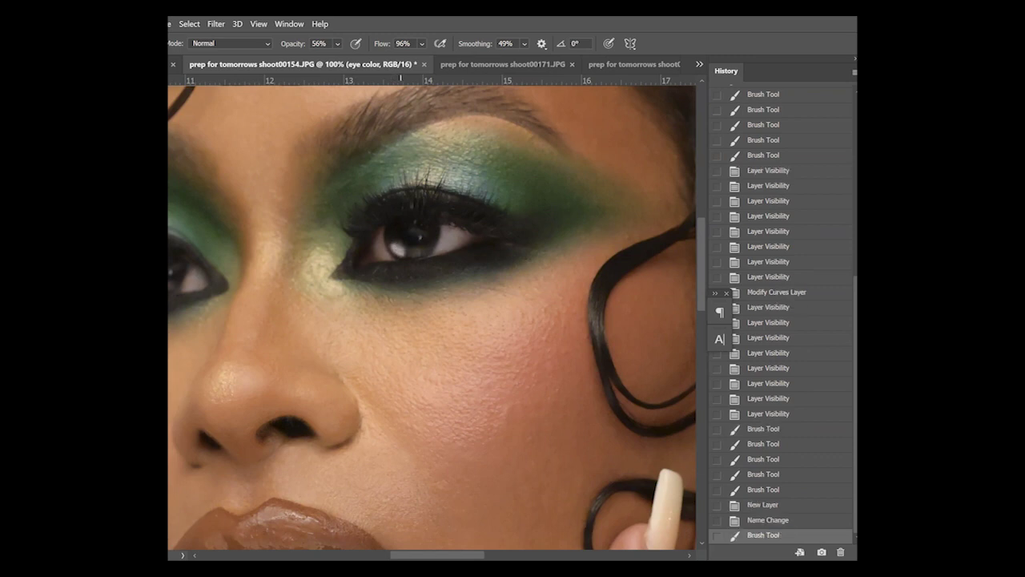
pyautogui.hotkey('ctrl', 'z')
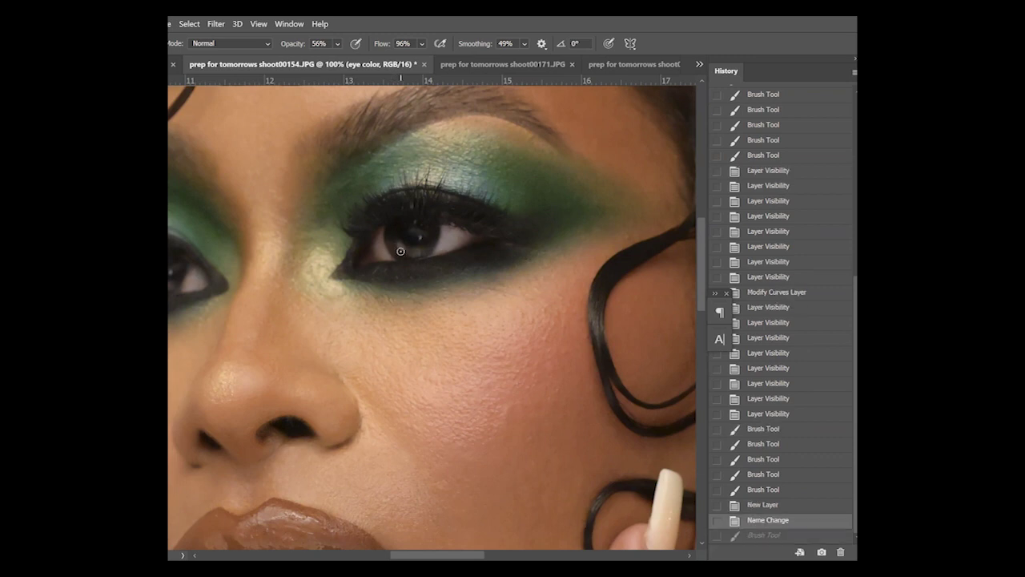
pyautogui.moveTo(395, 246)
pyautogui.mouseDown()
pyautogui.moveTo(433, 242)
pyautogui.moveTo(418, 253)
pyautogui.mouseUp()
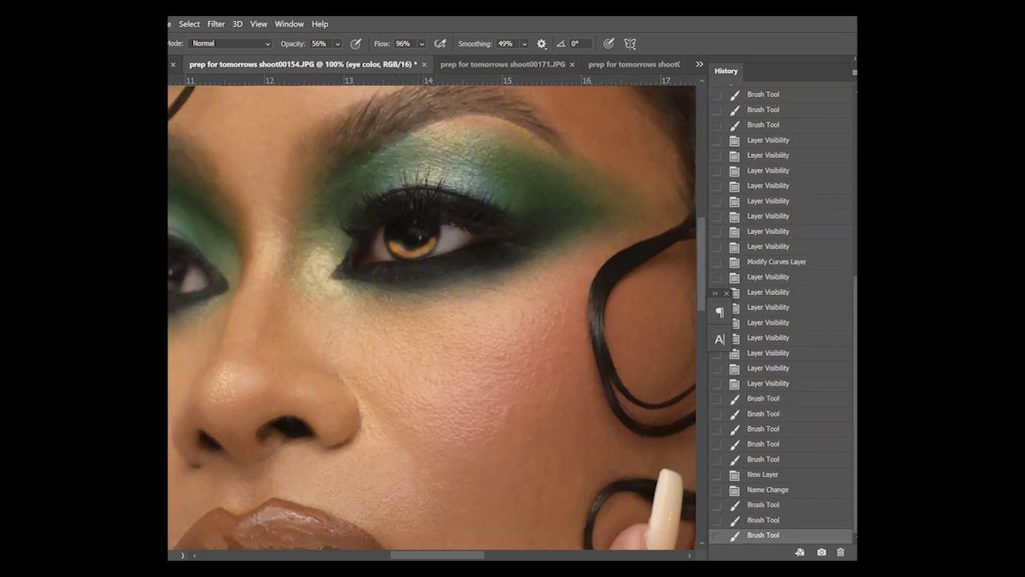
pyautogui.moveTo(173, 283); pyautogui.dragTo(178, 274)
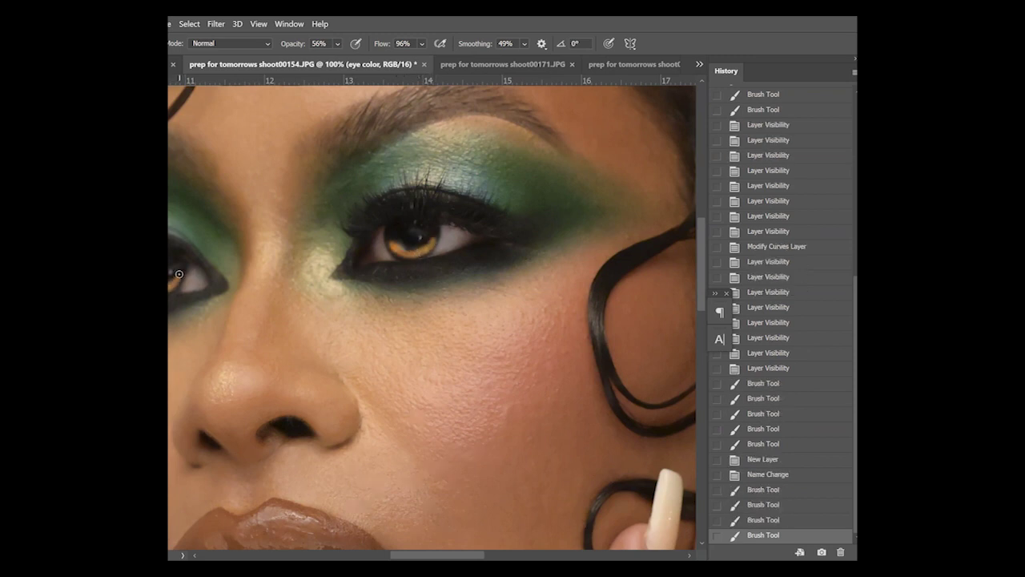
pyautogui.moveTo(393, 246)
pyautogui.mouseDown()
pyautogui.moveTo(392, 226)
pyautogui.moveTo(436, 225)
pyautogui.moveTo(397, 238)
pyautogui.moveTo(426, 241)
pyautogui.mouseUp()
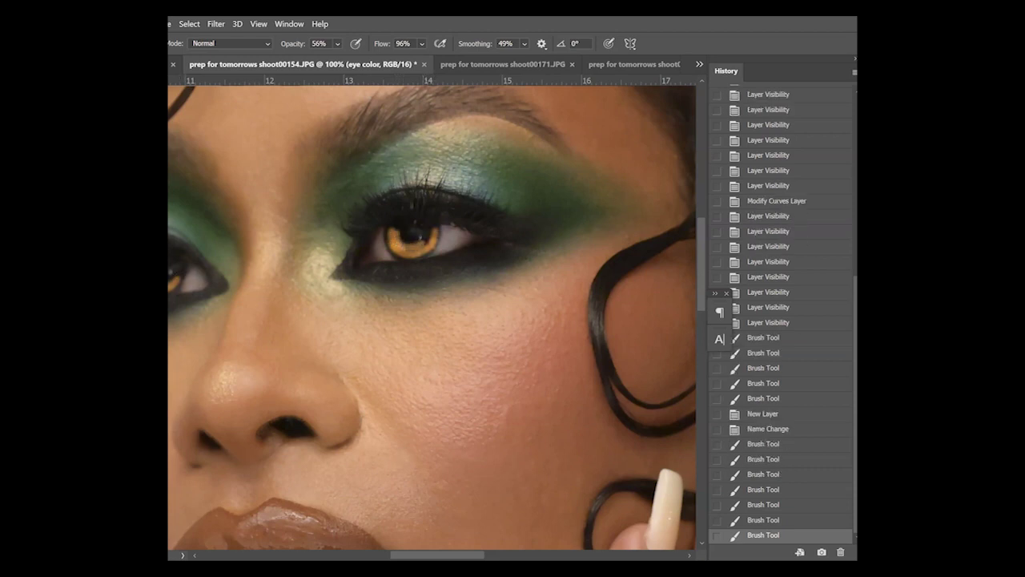
pyautogui.moveTo(171, 274); pyautogui.dragTo(177, 265)
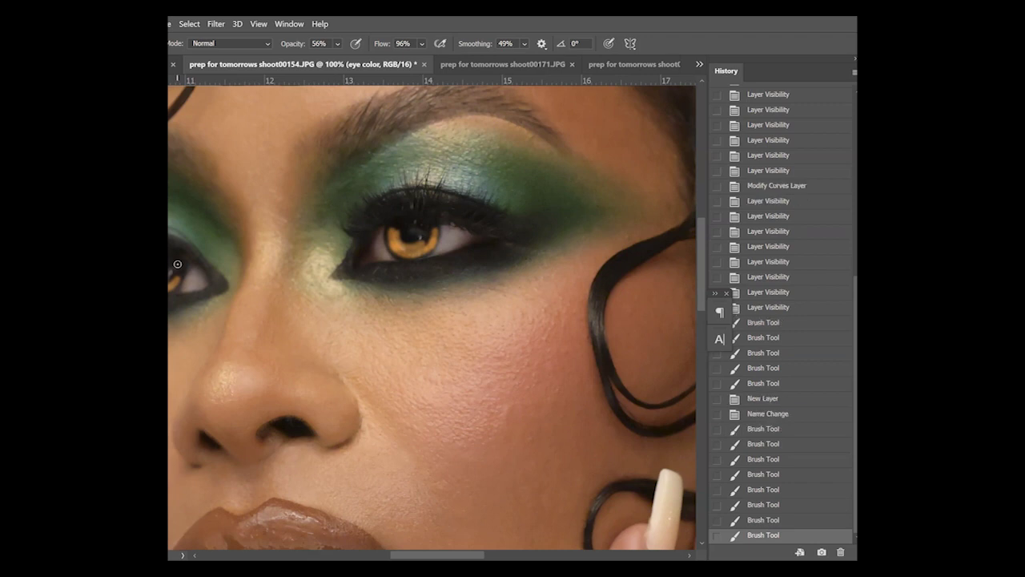
# Soften the orange iris paint with an 18-pixel Gaussian Blur and change the eye color layer's blending mode
pyautogui.click(215, 24)
pyautogui.moveTo(278, 159)
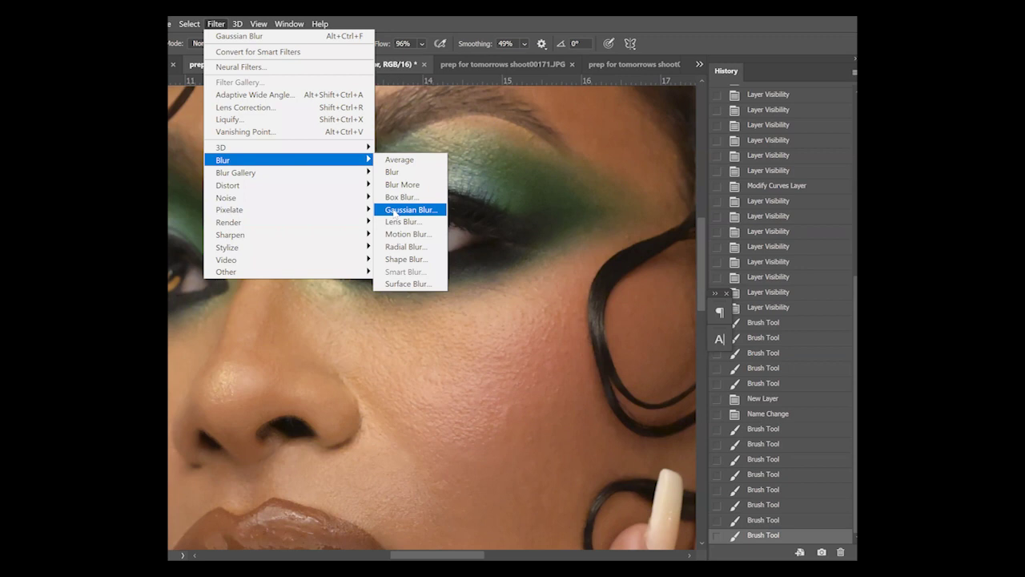
pyautogui.click(408, 210)
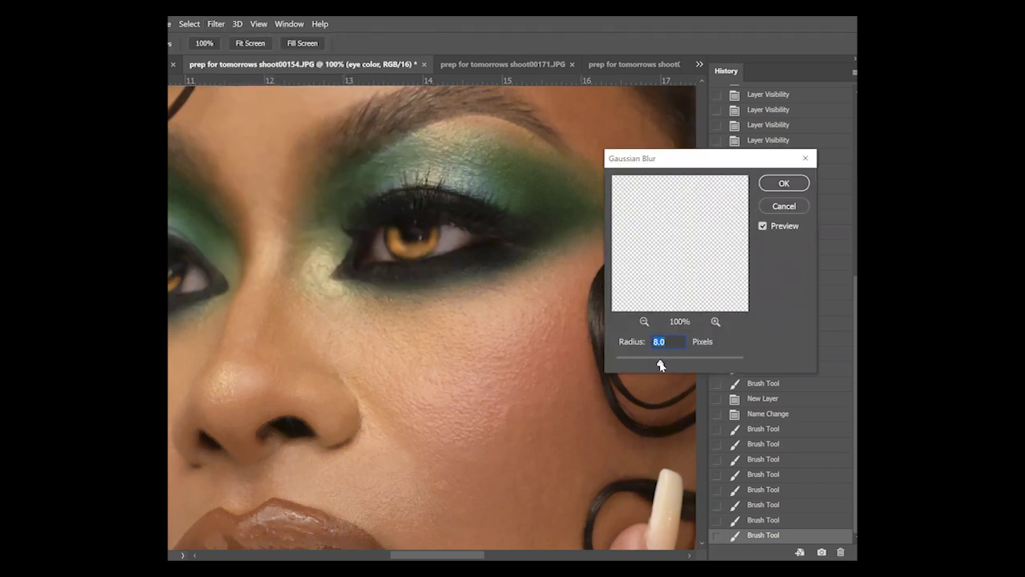
pyautogui.moveTo(662, 360); pyautogui.dragTo(670, 362)
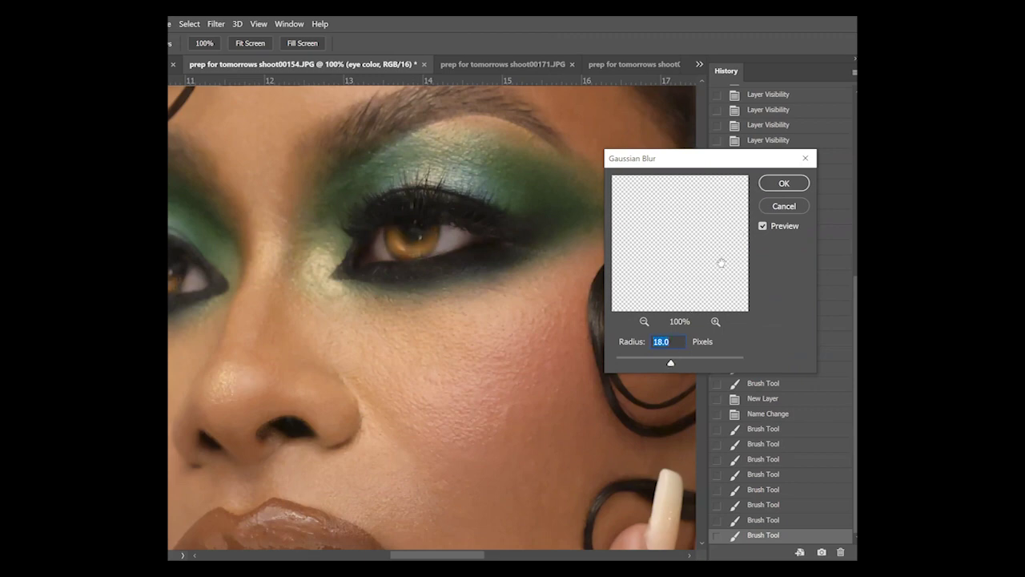
pyautogui.click(772, 183)
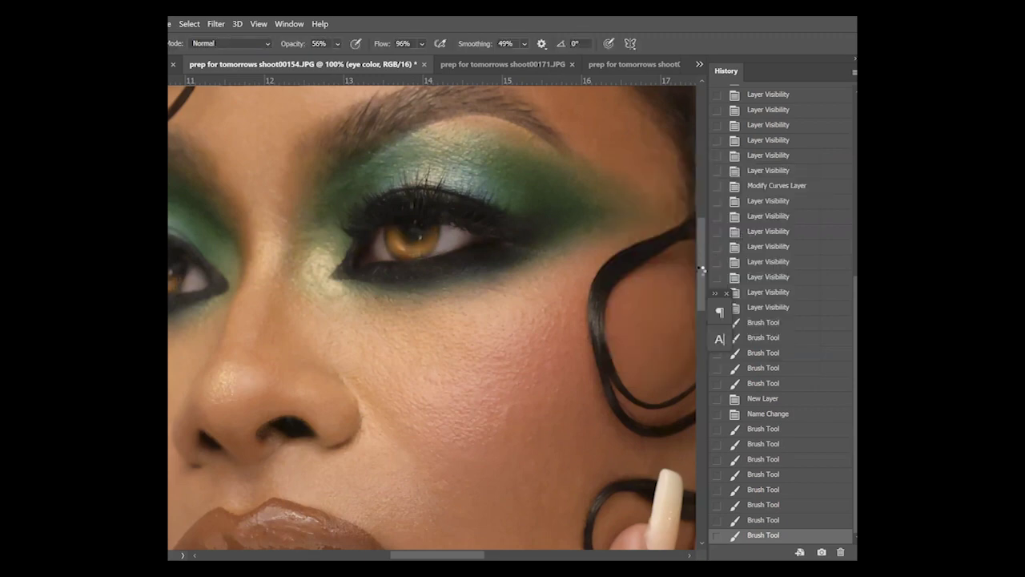
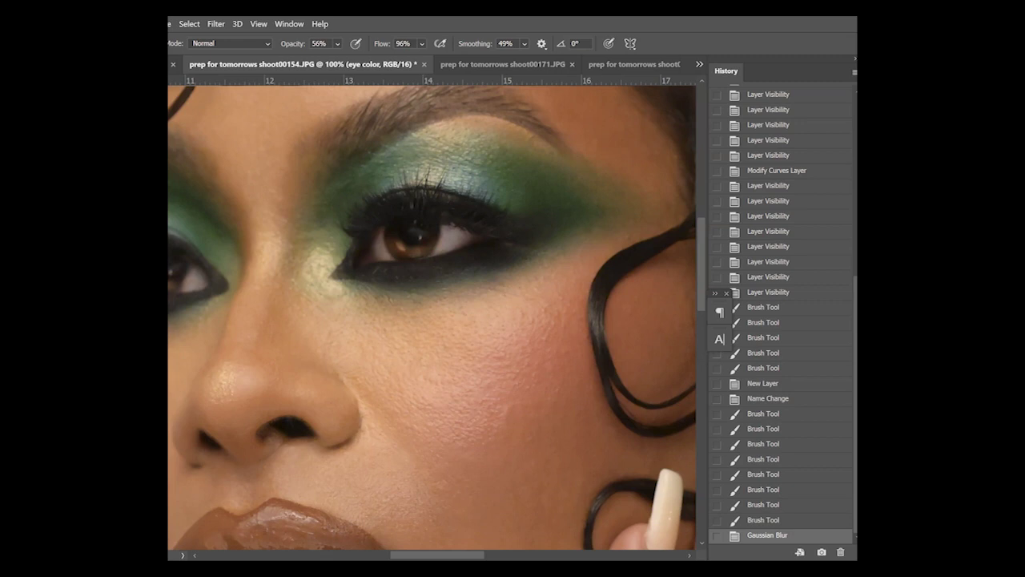
pyautogui.press('Return')
# Check the new iris color by toggling the eye color layer's visibility, and view the portrait at 33.3%
pyautogui.hotkey('ctrl', ',')
pyautogui.hotkey('ctrl', ',')
pyautogui.hotkey('ctrl', ',')
pyautogui.hotkey('ctrl', ',')
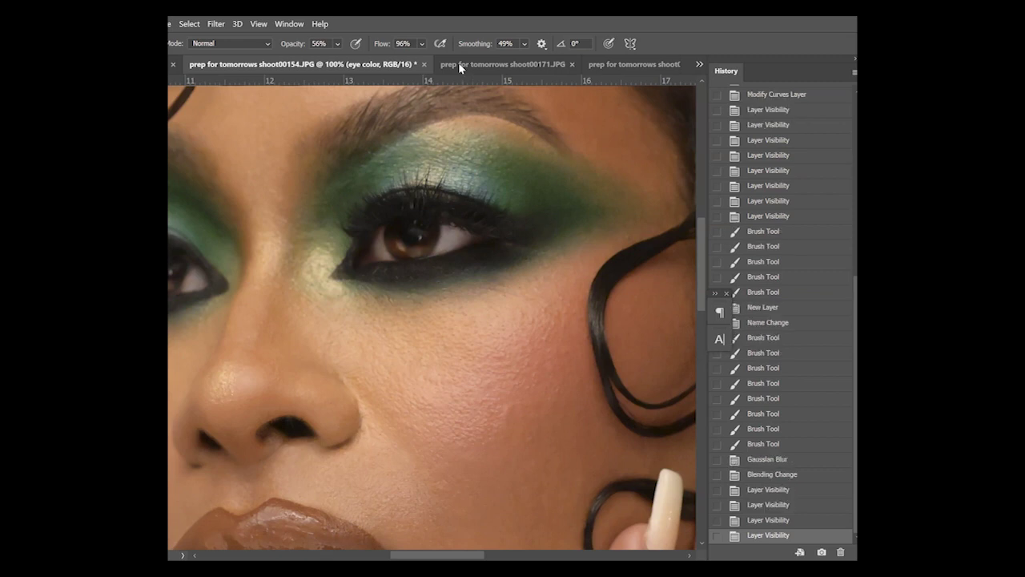
pyautogui.press('z')
pyautogui.click(431, 43)
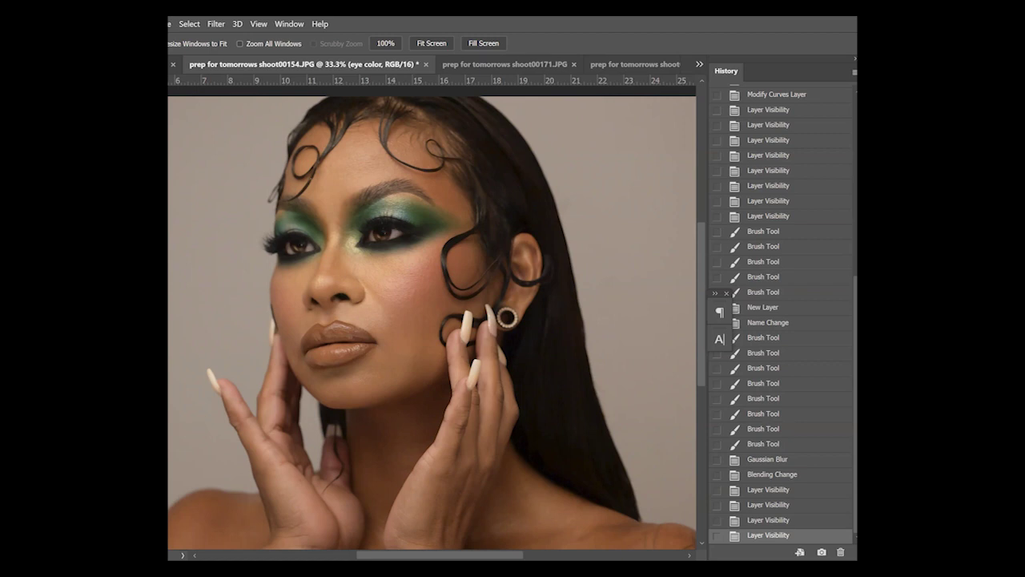
# Start saving the image on the computer and create a destination folder named ASMR RETOUCH followed by the subject's first name
pyautogui.hotkey('alt', 'f')
pyautogui.press('Return')
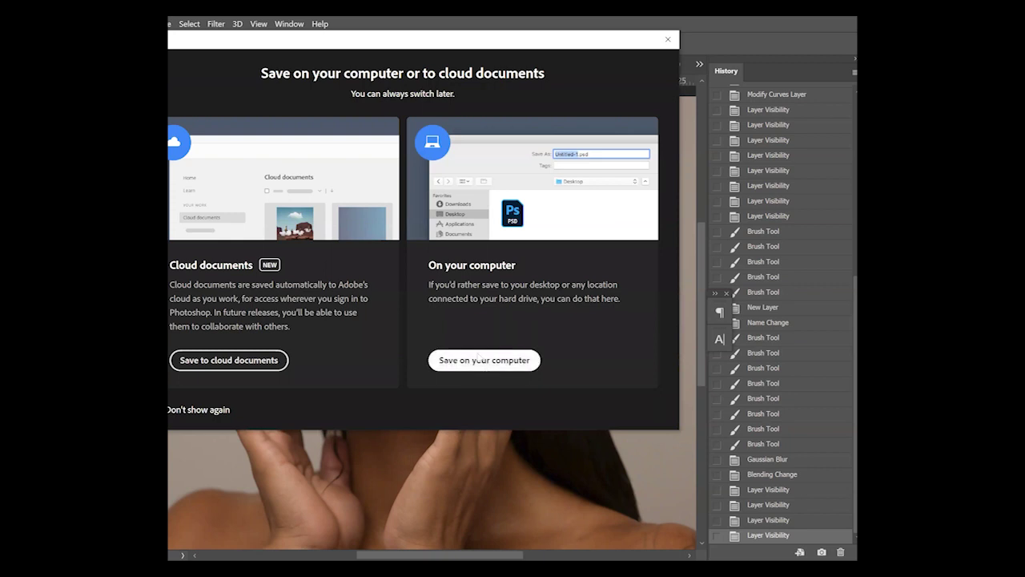
pyautogui.click(483, 361)
pyautogui.rightClick(389, 219)
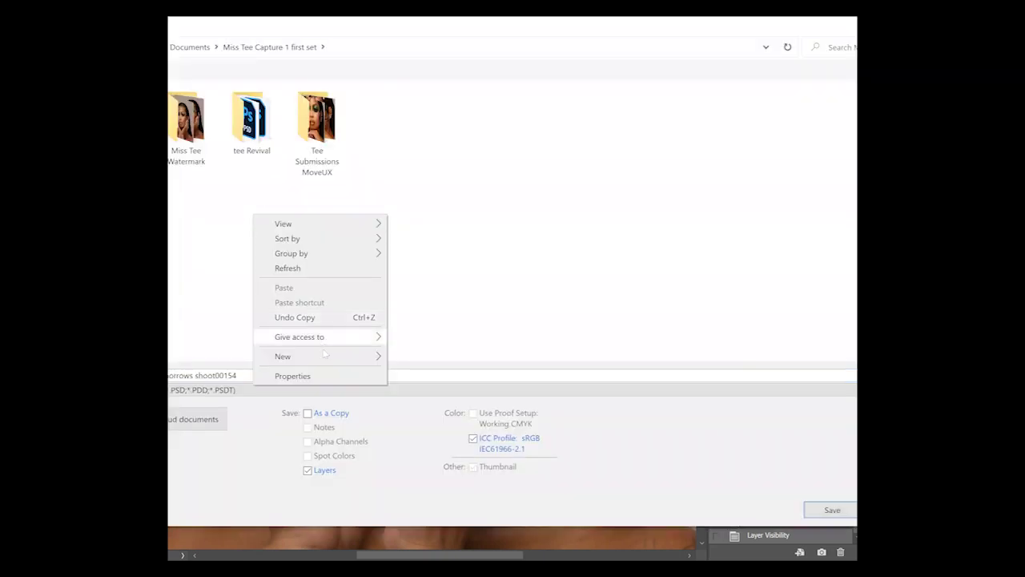
pyautogui.moveTo(328, 358)
pyautogui.click(416, 358)
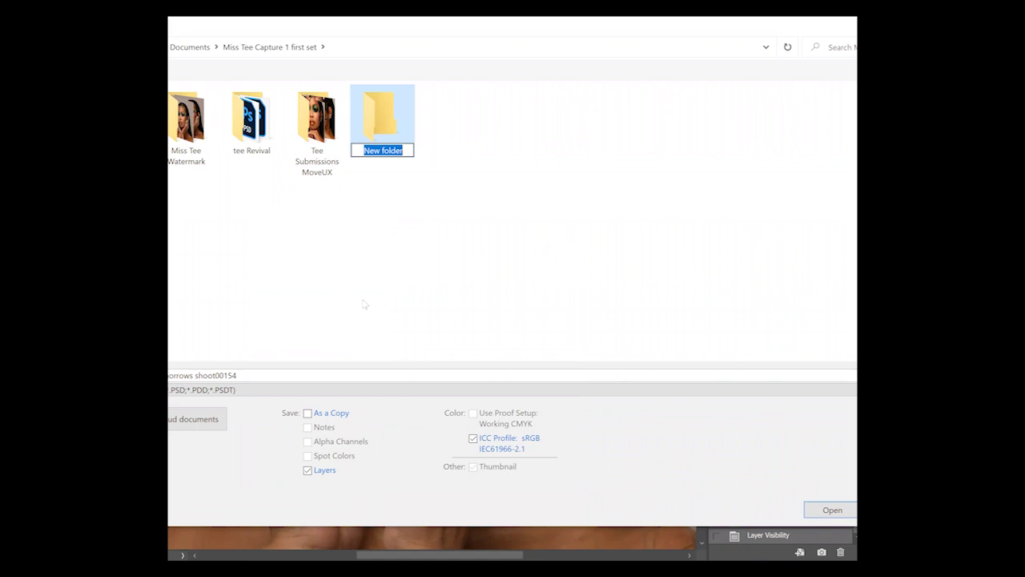
pyautogui.write('ASMR')
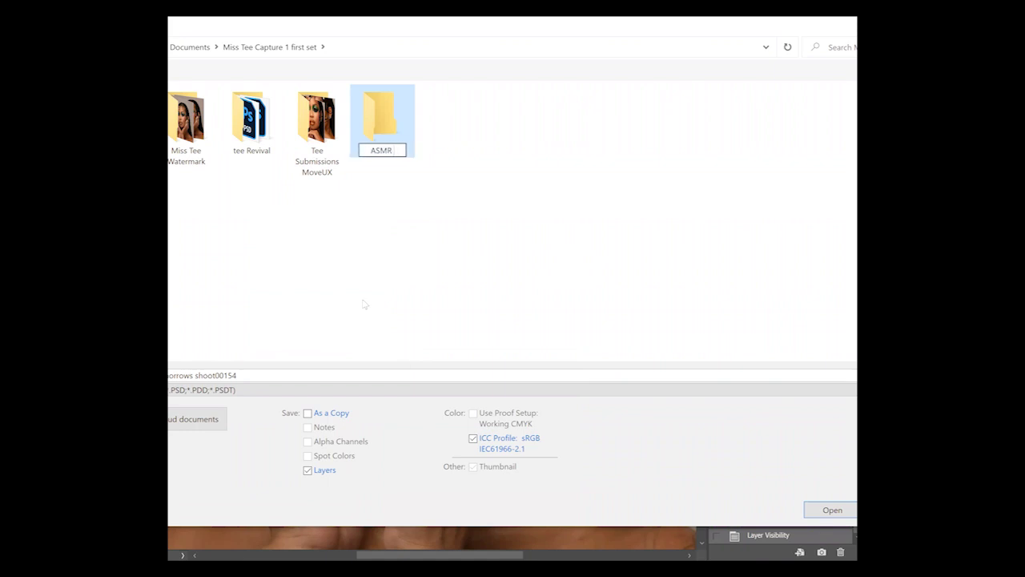
pyautogui.write(' RETOUCH LINDA')
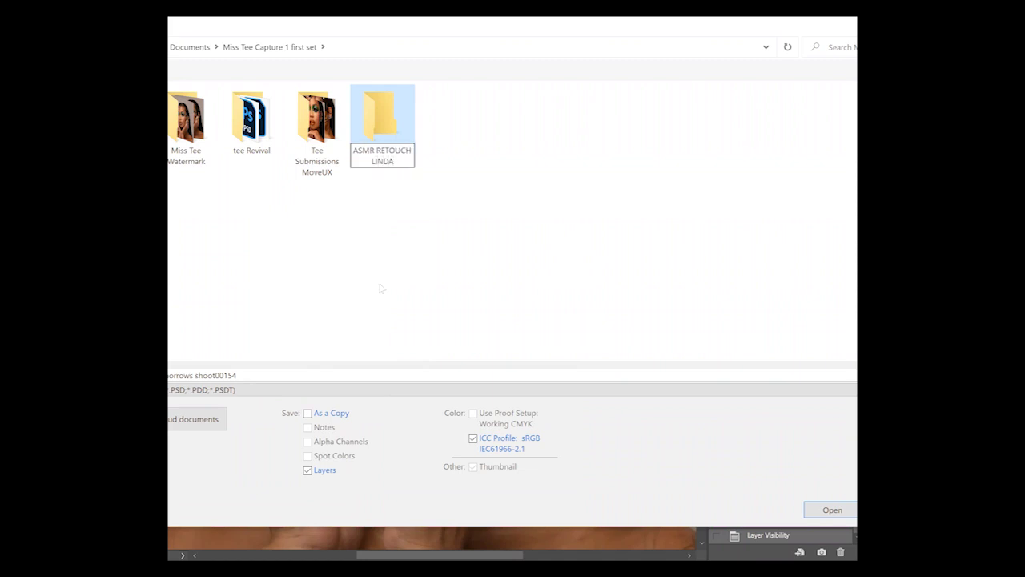
pyautogui.press('BackSpace')
pyautogui.press('BackSpace')
pyautogui.write('DHA')
pyautogui.press('Return')
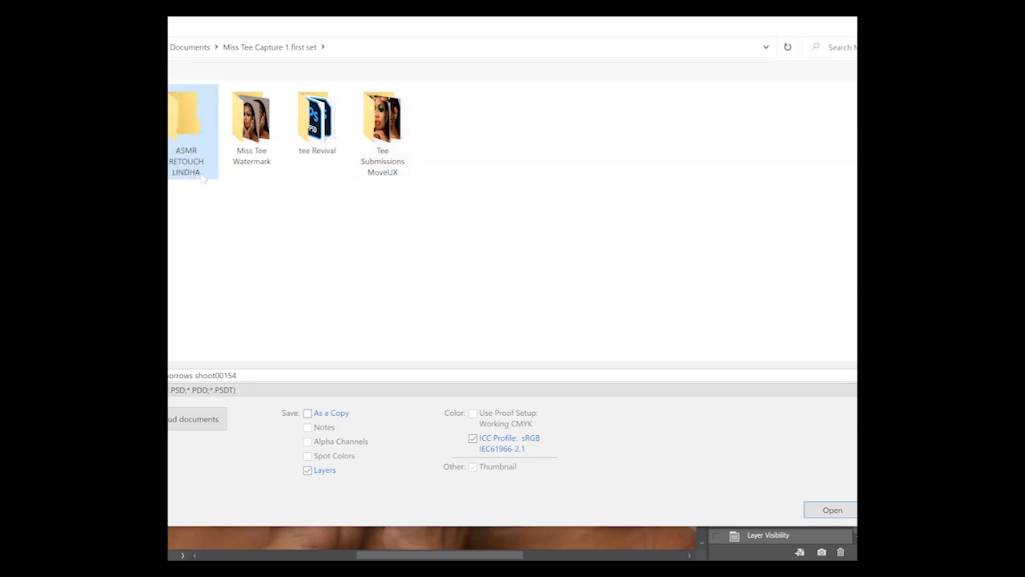
# Save the layered portrait as a PSD in the new folder, keeping its existing file name and Maximize Compatibility enabled
pyautogui.doubleClick(204, 175)
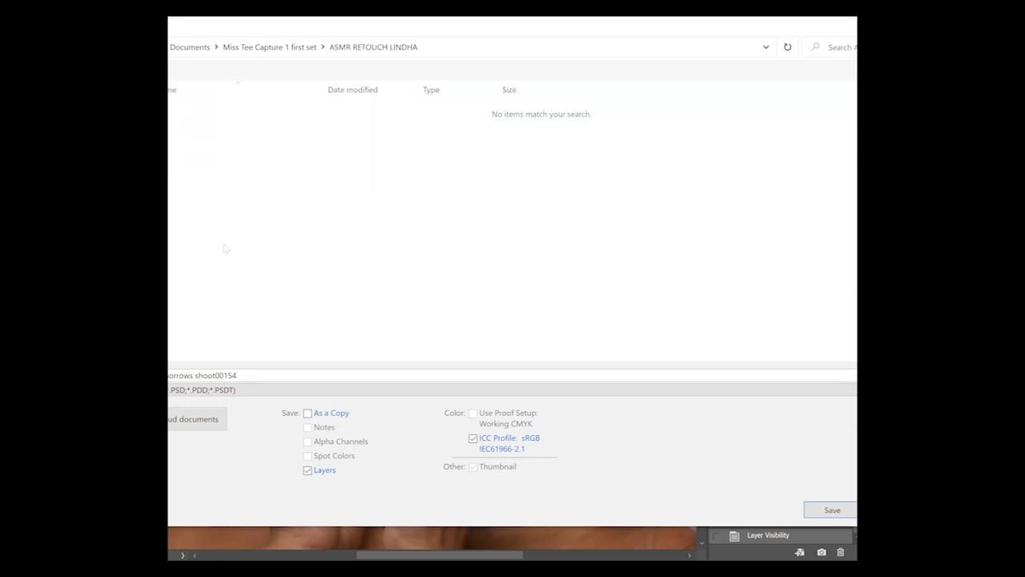
pyautogui.doubleClick(232, 375)
pyautogui.click(243, 375)
pyautogui.moveTo(243, 375); pyautogui.dragTo(173, 374)
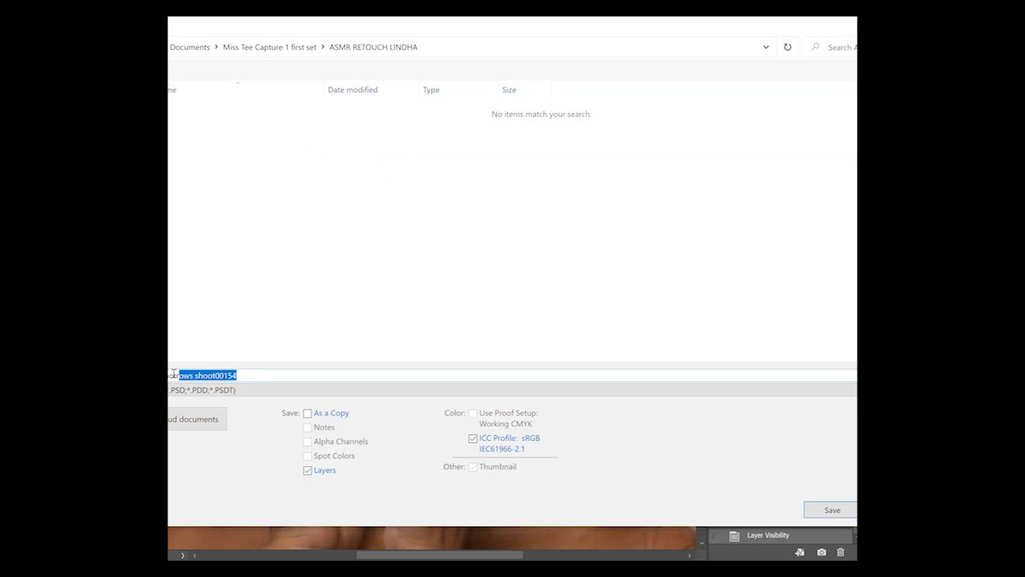
pyautogui.click(264, 373)
pyautogui.click(850, 511)
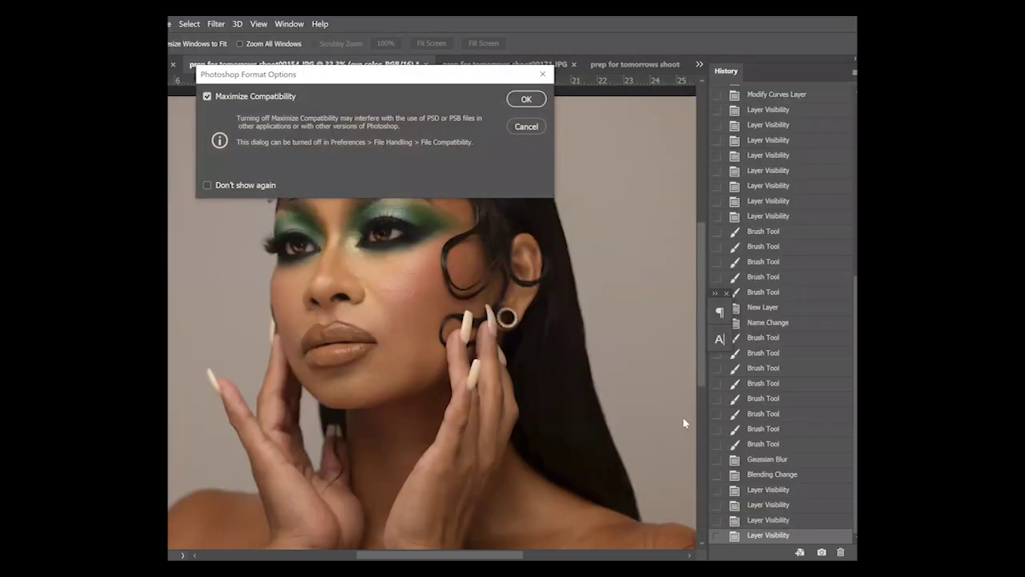
pyautogui.click(527, 99)
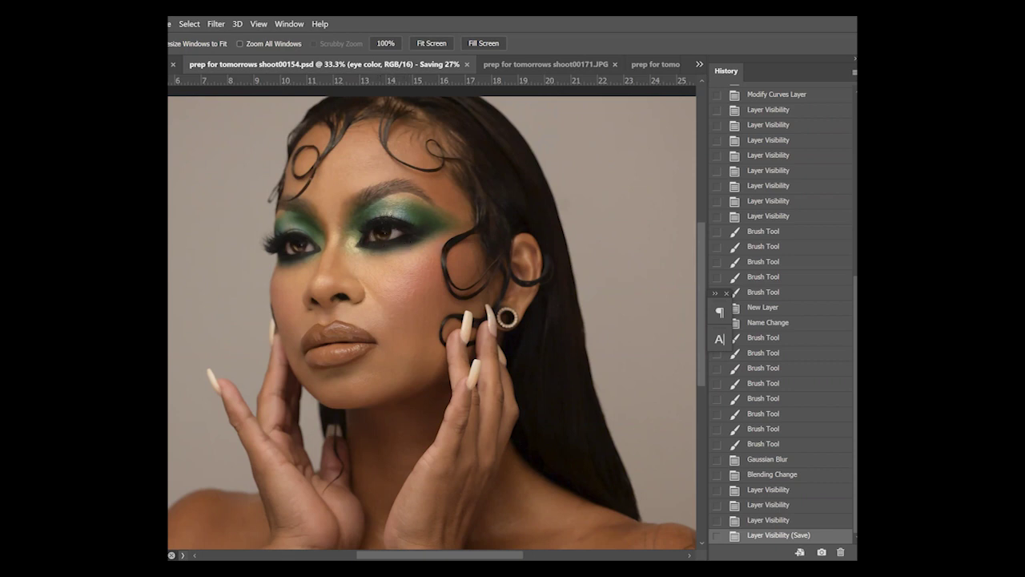
# Duplicate the Low Frequency copy layer and switch from the Mixer Brush to the regular Brush
pyautogui.hotkey('alt', '[')
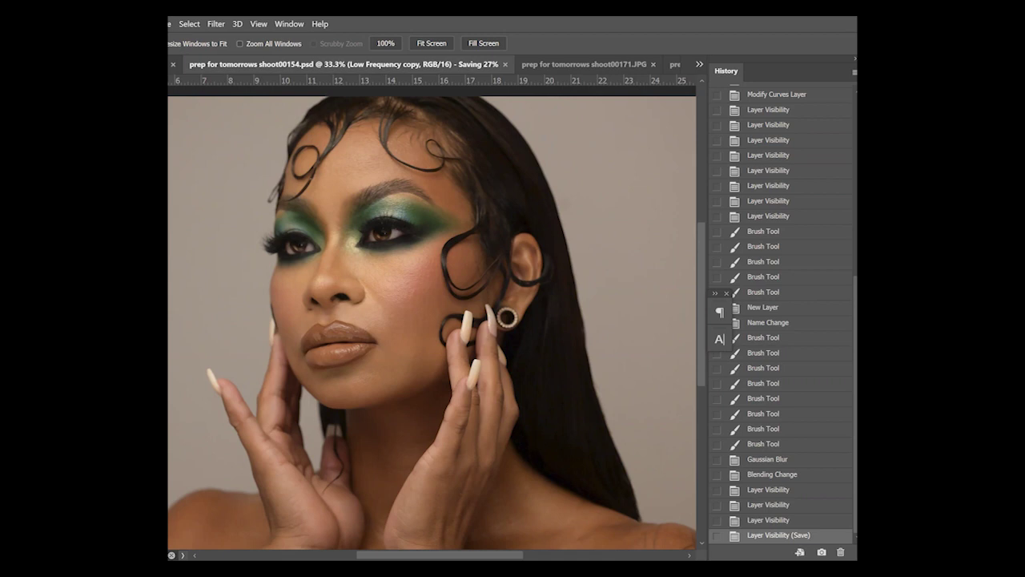
pyautogui.hotkey('ctrl', 'j')
pyautogui.press('b')
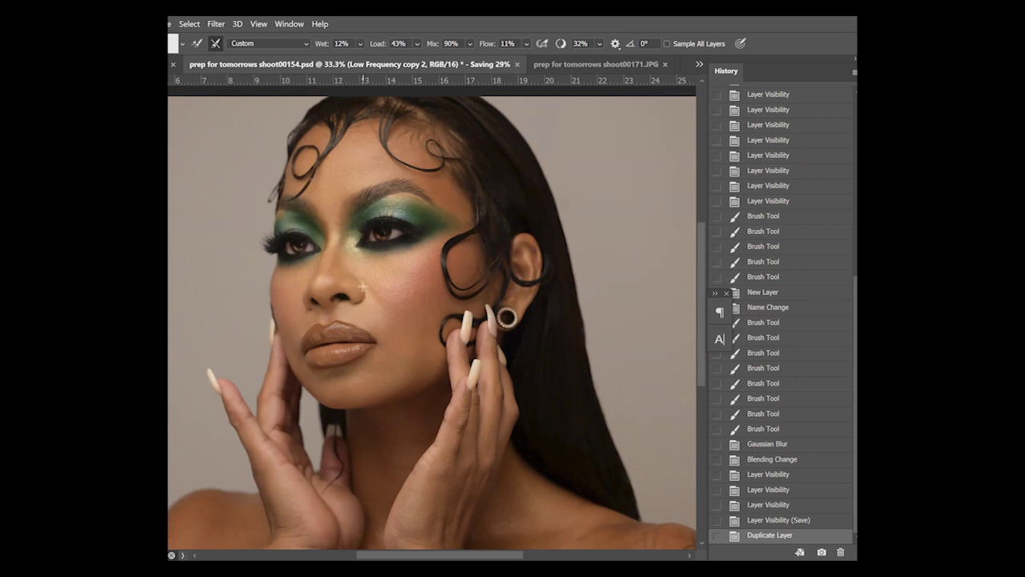
pyautogui.hotkey('shift', 'b')
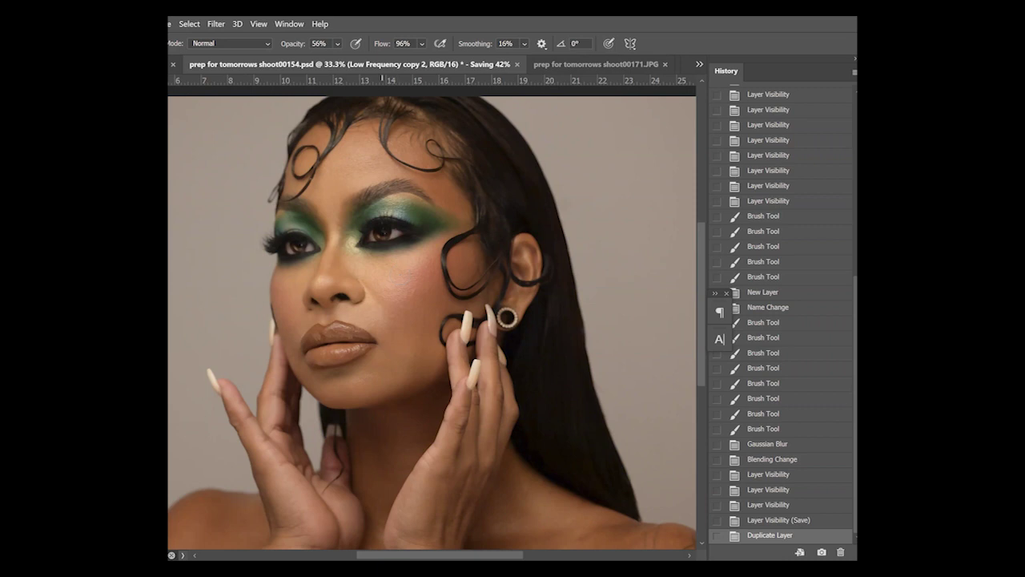
# Try a Brush stroke at 56% opacity on the bridge of the nose and undo it
pyautogui.press('z')
pyautogui.click(380, 268)
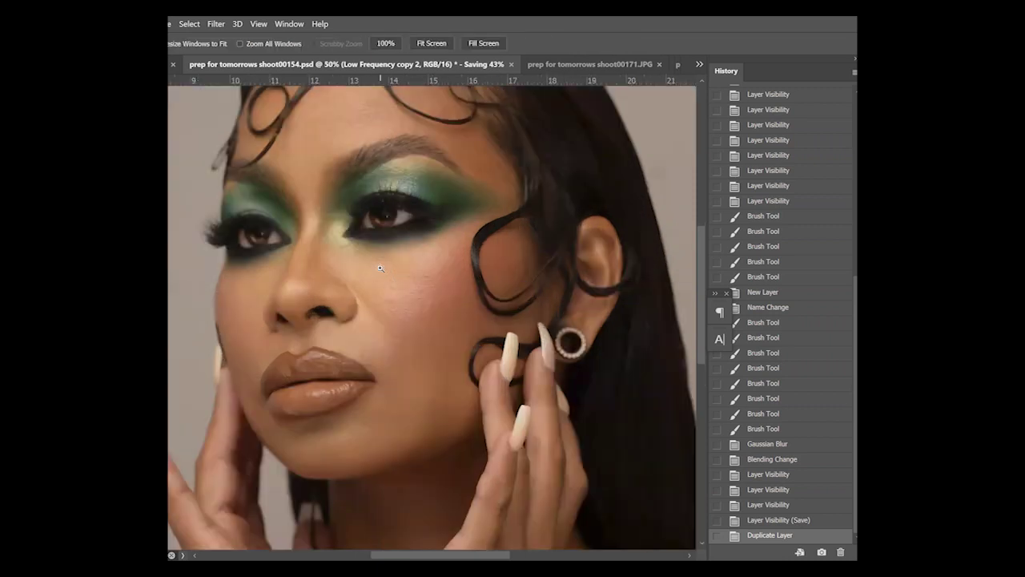
pyautogui.press('b')
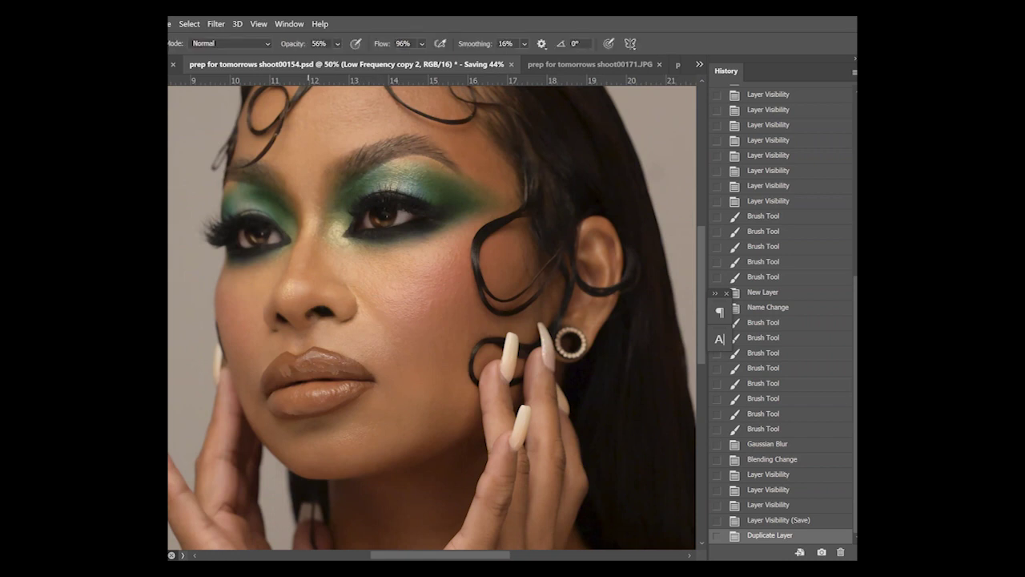
pyautogui.click(308, 264)
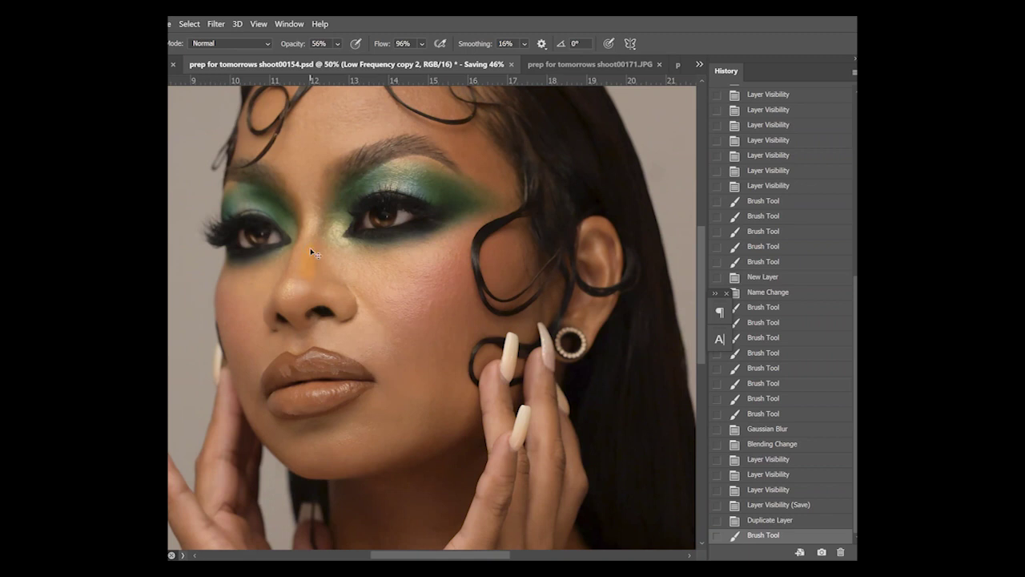
pyautogui.hotkey('ctrl', 'z')
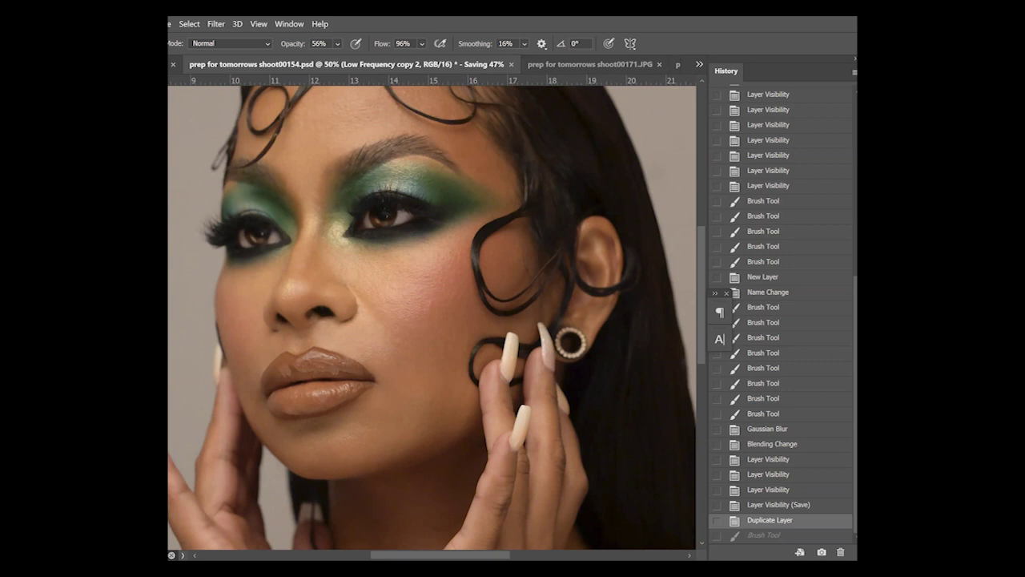
# Blend the skin tones on the cheek beside the nose with the Mixer Brush at 12% wet and 11% flow
pyautogui.press('v')
pyautogui.press('s')
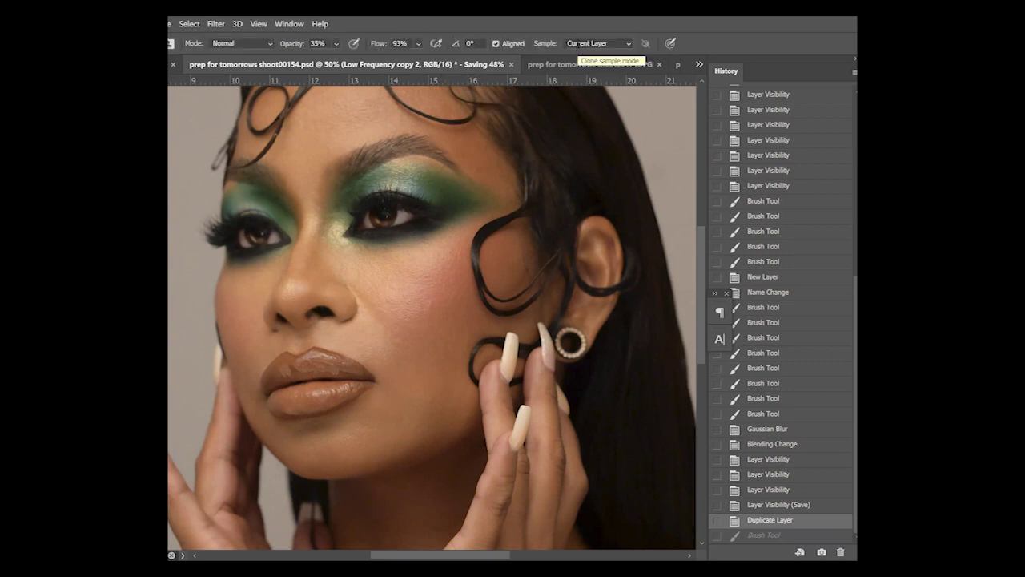
pyautogui.press('b')
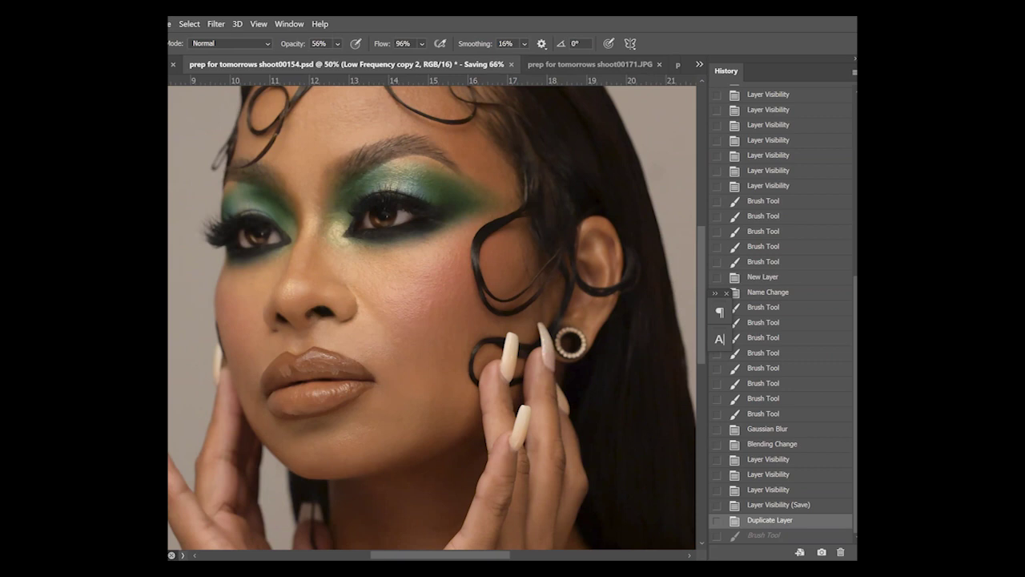
pyautogui.hotkey('shift', 'b')
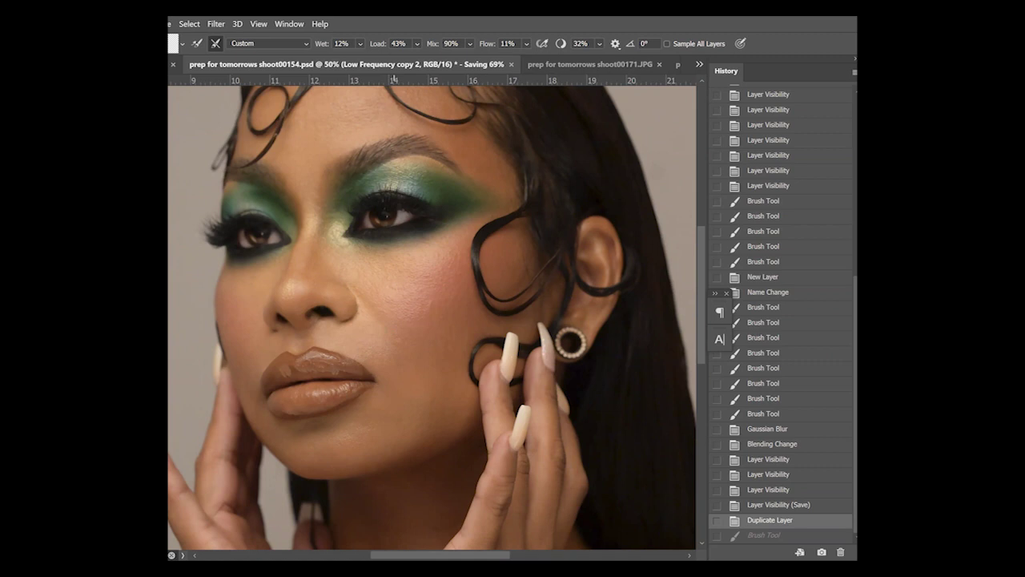
pyautogui.click(214, 44)
pyautogui.click(218, 43)
pyautogui.moveTo(394, 288); pyautogui.dragTo(427, 295)
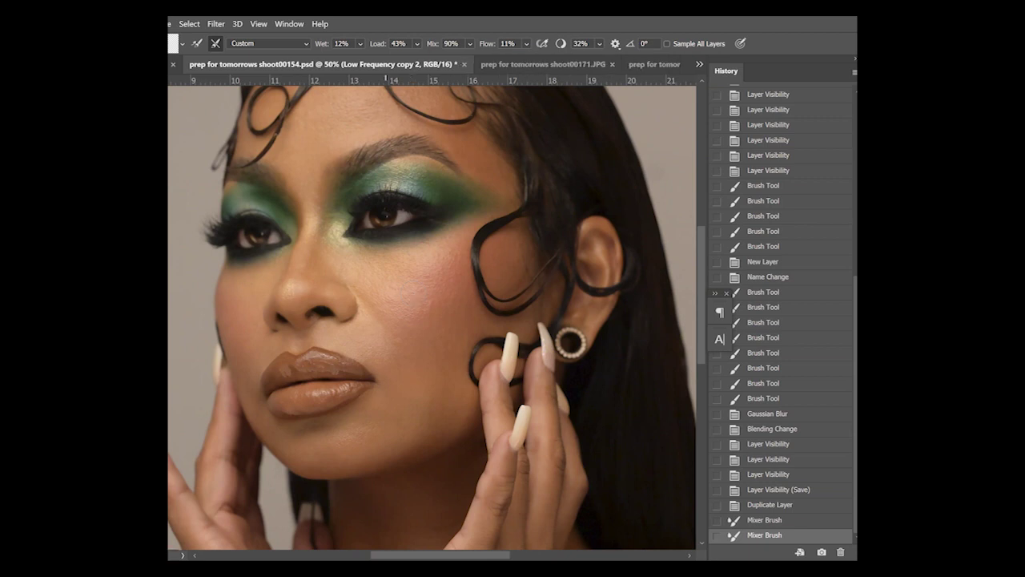
pyautogui.moveTo(370, 289); pyautogui.dragTo(393, 292)
pyautogui.moveTo(388, 290); pyautogui.dragTo(395, 292)
# Smooth the tonal transitions across the middle of the near cheek with short Mixer Brush strokes
pyautogui.click(405, 321)
pyautogui.click(414, 320)
pyautogui.click(425, 320)
pyautogui.click(435, 320)
pyautogui.click(423, 320)
pyautogui.click(411, 321)
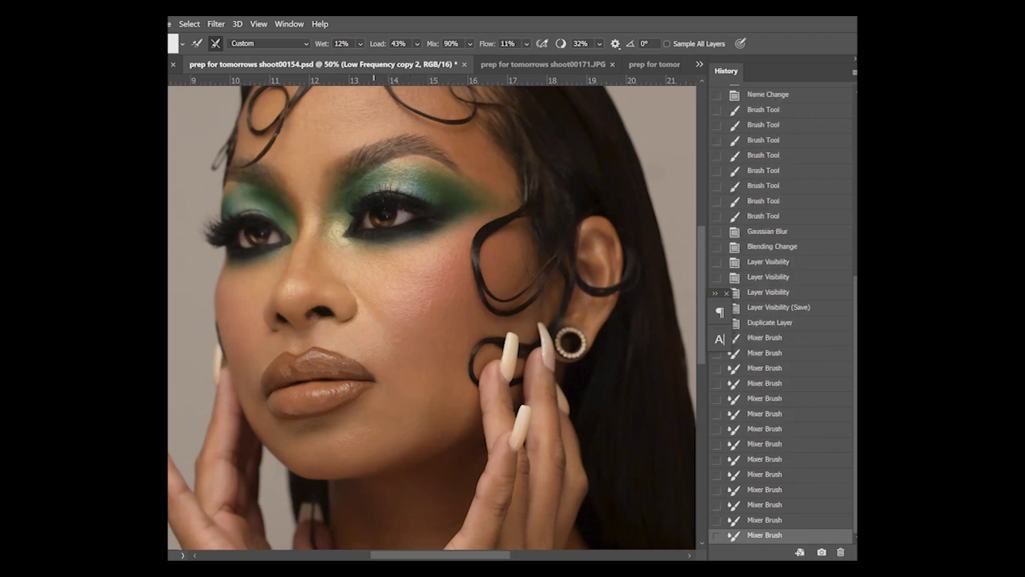
pyautogui.moveTo(374, 309); pyautogui.dragTo(406, 308)
# Blend the uneven tones on the lower cheek beside the mouth and down to the jawline
pyautogui.moveTo(406, 364); pyautogui.dragTo(435, 366)
pyautogui.moveTo(437, 366)
pyautogui.mouseDown()
pyautogui.moveTo(451, 367)
pyautogui.moveTo(434, 383)
pyautogui.mouseUp()
pyautogui.moveTo(432, 384)
pyautogui.mouseDown()
pyautogui.moveTo(414, 350)
pyautogui.moveTo(429, 339)
pyautogui.moveTo(410, 387)
pyautogui.mouseUp()
pyautogui.moveTo(412, 388)
pyautogui.mouseDown()
pyautogui.moveTo(432, 377)
pyautogui.moveTo(391, 434)
pyautogui.mouseUp()
pyautogui.click(446, 393)
pyautogui.click(451, 409)
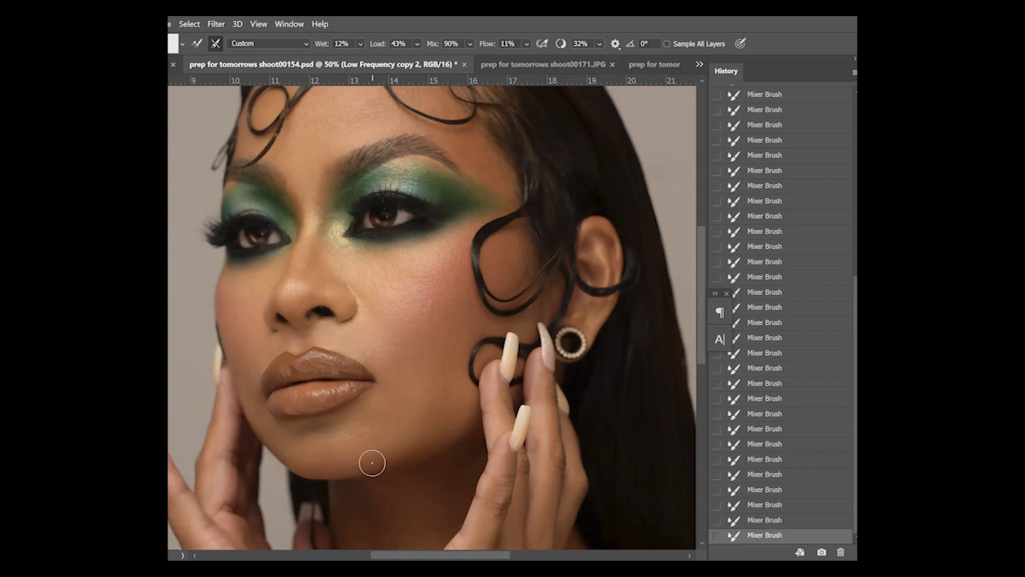
# Compare the skin before and after at 33.3% by toggling the visibility of the Low Frequency copy 2 layer
pyautogui.press('z')
pyautogui.keyDown('alt'); pyautogui.click(371, 368); pyautogui.keyUp('alt')
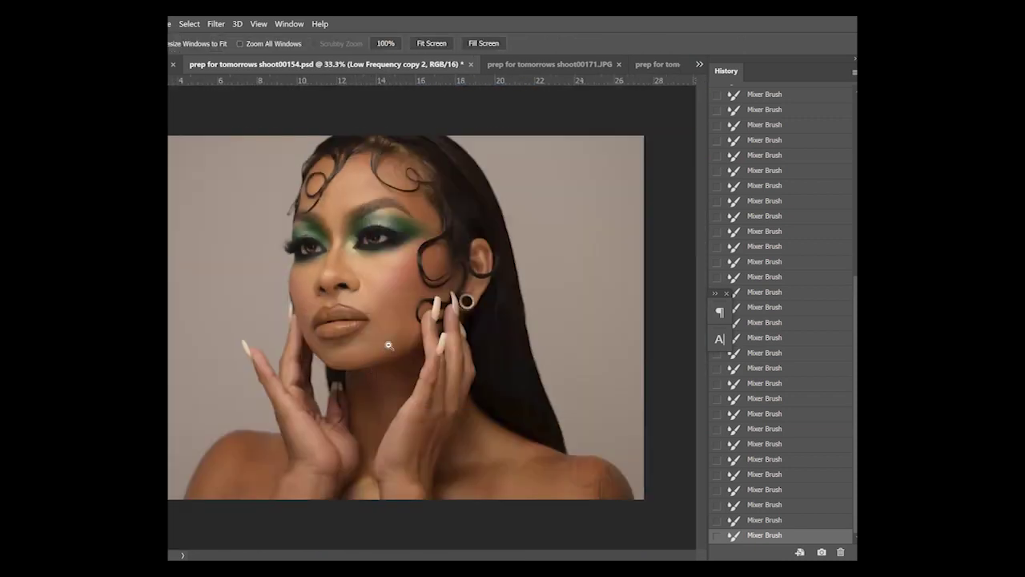
pyautogui.click(367, 279)
pyautogui.hotkey('ctrl', '+')
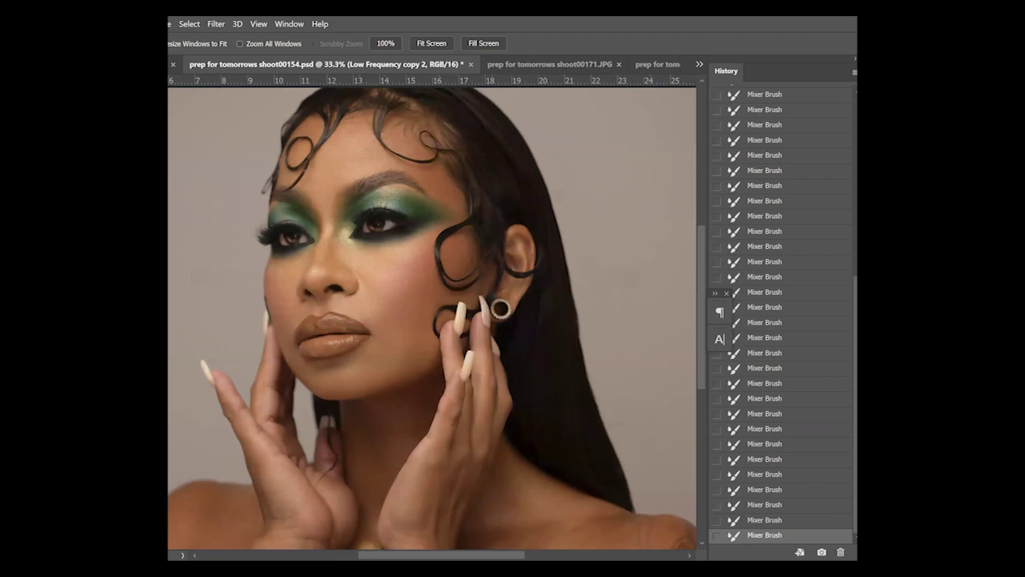
pyautogui.hotkey('ctrl', ',')
pyautogui.hotkey('ctrl', ',')
pyautogui.hotkey('ctrl', ',')
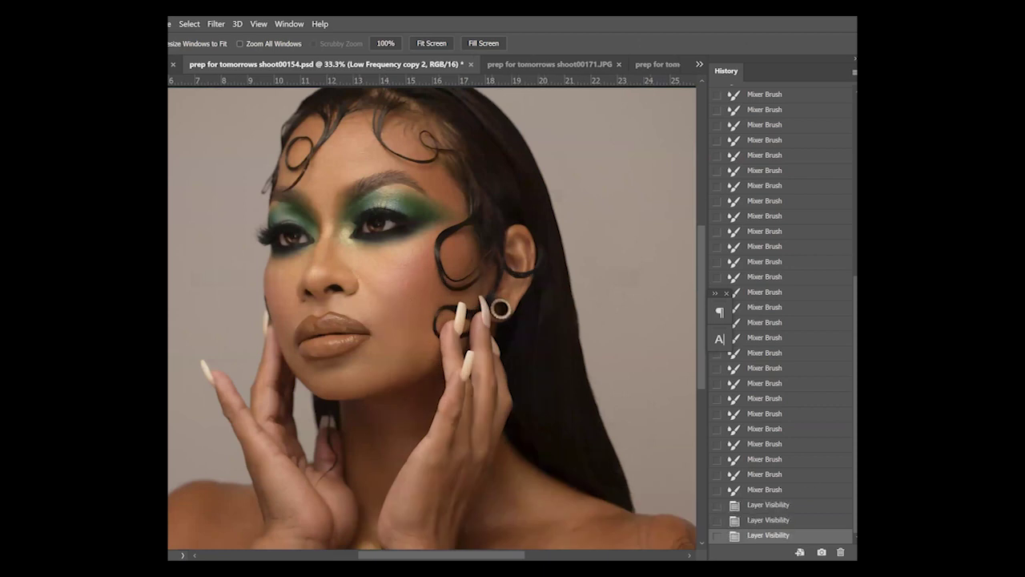
pyautogui.hotkey('ctrl', ',')
pyautogui.hotkey('ctrl', ',')
pyautogui.hotkey('ctrl', ',')
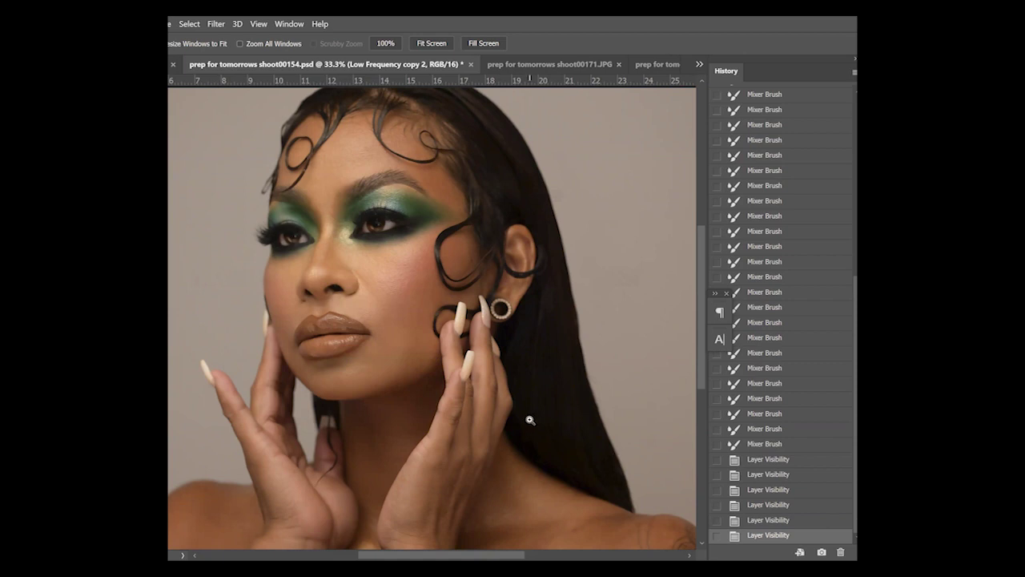
# Try the Clone Stamp with an enlarged brush on the lower cheek and revert the strokes
pyautogui.click(383, 373)
pyautogui.press('s')
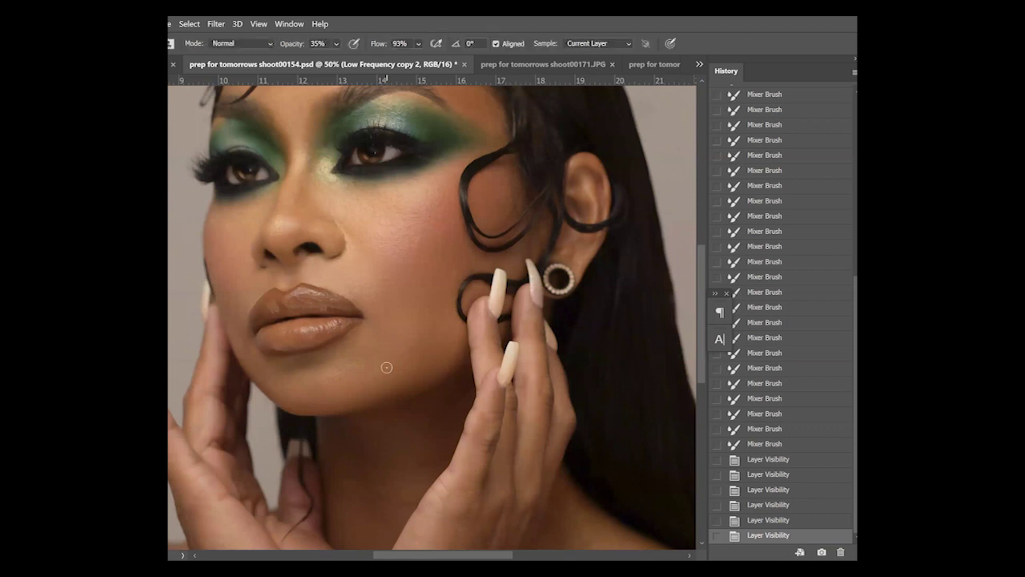
pyautogui.press(']')
pyautogui.press(']')
pyautogui.press(']')
pyautogui.press(']')
pyautogui.press(']')
pyautogui.click(403, 354)
pyautogui.click(401, 353)
pyautogui.hotkey('ctrl', 'z')
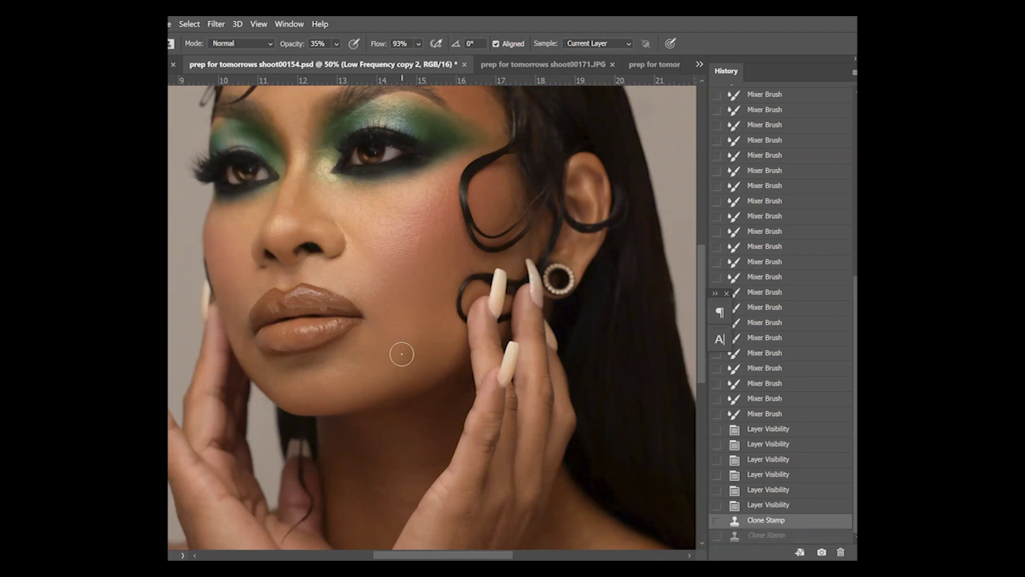
pyautogui.click(773, 505)
# Blend the lower cheek, jawline and chin with long Mixer Brush strokes
pyautogui.press('b')
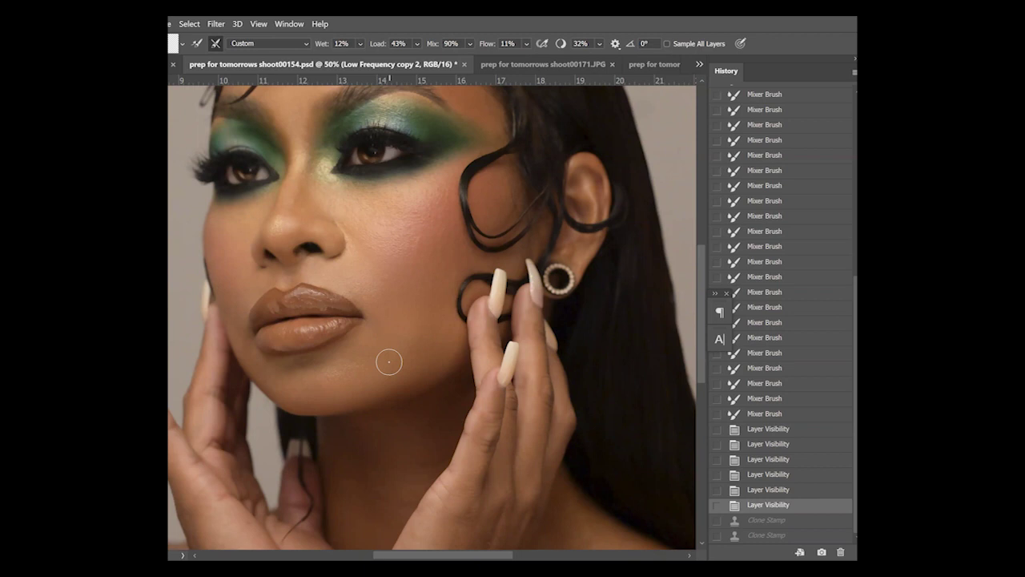
pyautogui.moveTo(408, 310)
pyautogui.mouseDown()
pyautogui.moveTo(428, 296)
pyautogui.moveTo(424, 335)
pyautogui.moveTo(389, 371)
pyautogui.moveTo(452, 355)
pyautogui.moveTo(367, 399)
pyautogui.mouseUp()
pyautogui.moveTo(446, 361); pyautogui.dragTo(332, 404)
pyautogui.click(331, 403)
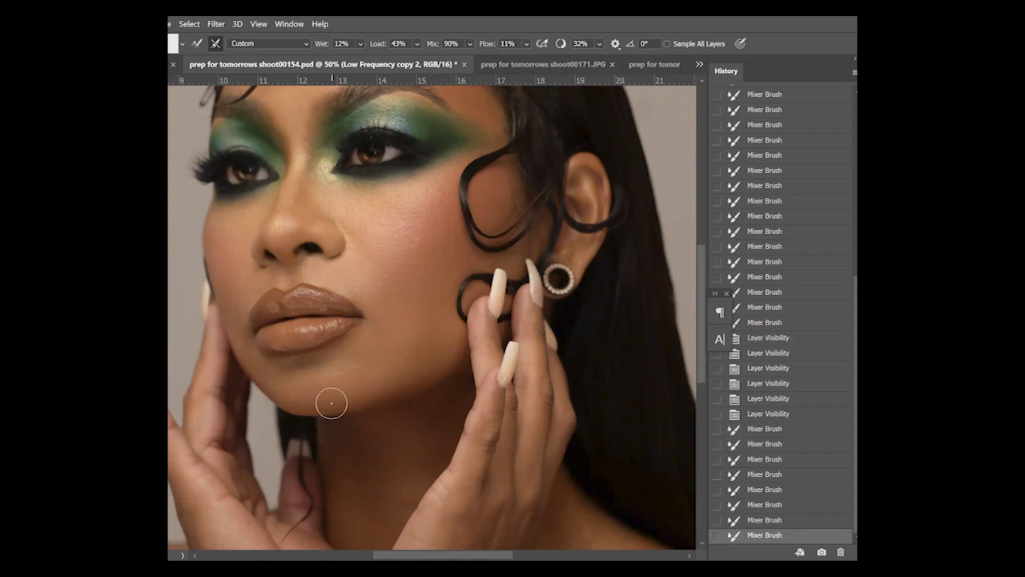
# Even out the tones from the blushed upper cheek down to beside the mouth with the Mixer Brush
pyautogui.click(361, 295)
pyautogui.click(385, 277)
pyautogui.click(385, 298)
pyautogui.moveTo(436, 200); pyautogui.dragTo(425, 287)
pyautogui.moveTo(451, 227); pyautogui.dragTo(422, 318)
pyautogui.click(415, 318)
pyautogui.moveTo(432, 225); pyautogui.dragTo(432, 244)
pyautogui.moveTo(448, 184); pyautogui.dragTo(414, 276)
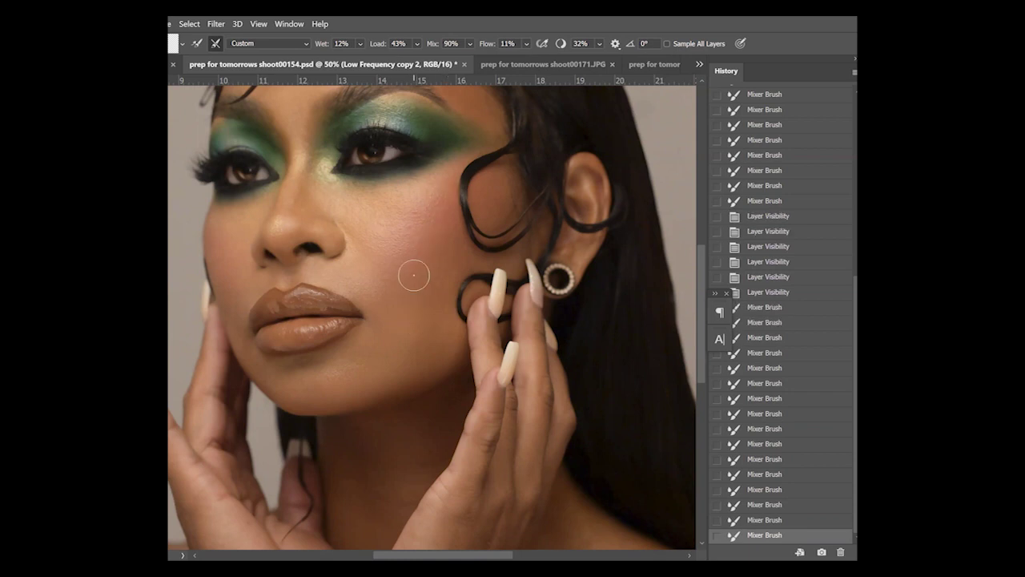
# Smooth the highlights and shadows along the bridge and sides of the nose with the Mixer Brush
pyautogui.click(297, 178)
pyautogui.click(294, 208)
pyautogui.click(304, 173)
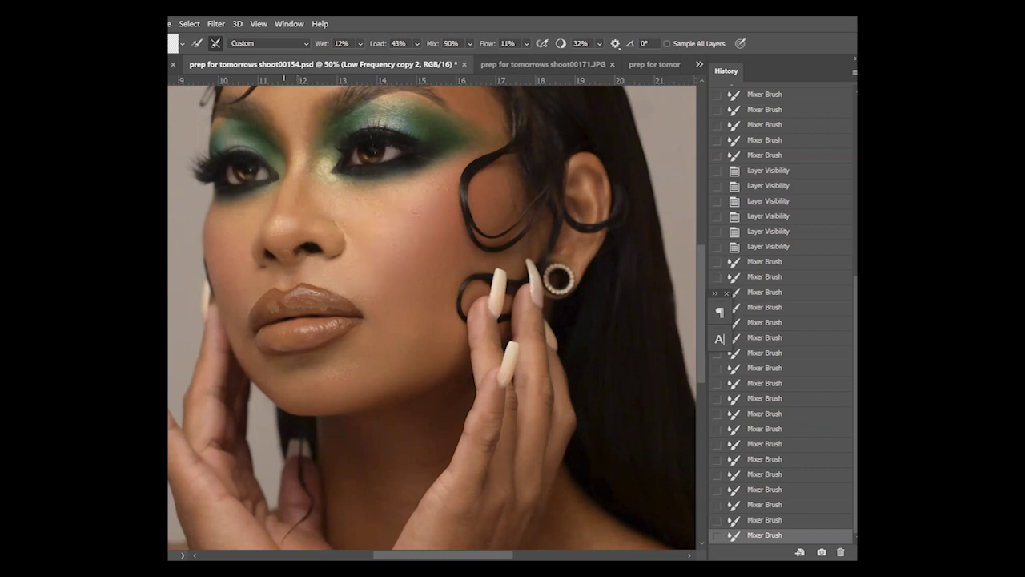
pyautogui.click(310, 178)
pyautogui.click(333, 177)
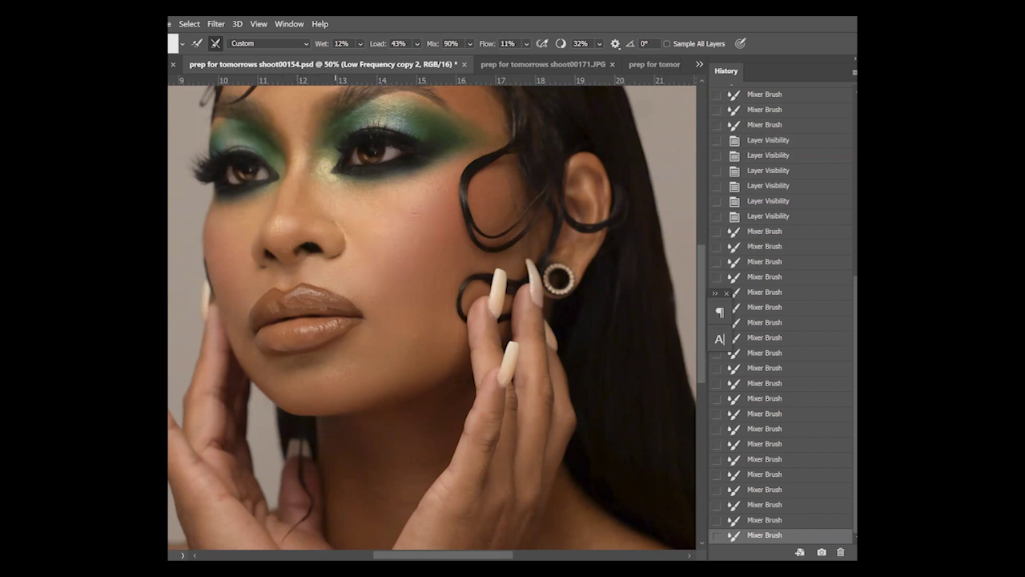
pyautogui.click(319, 189)
pyautogui.click(279, 192)
pyautogui.click(278, 192)
# Blend the skin around the nostrils, above the upper lip and out across the near cheek
pyautogui.click(292, 247)
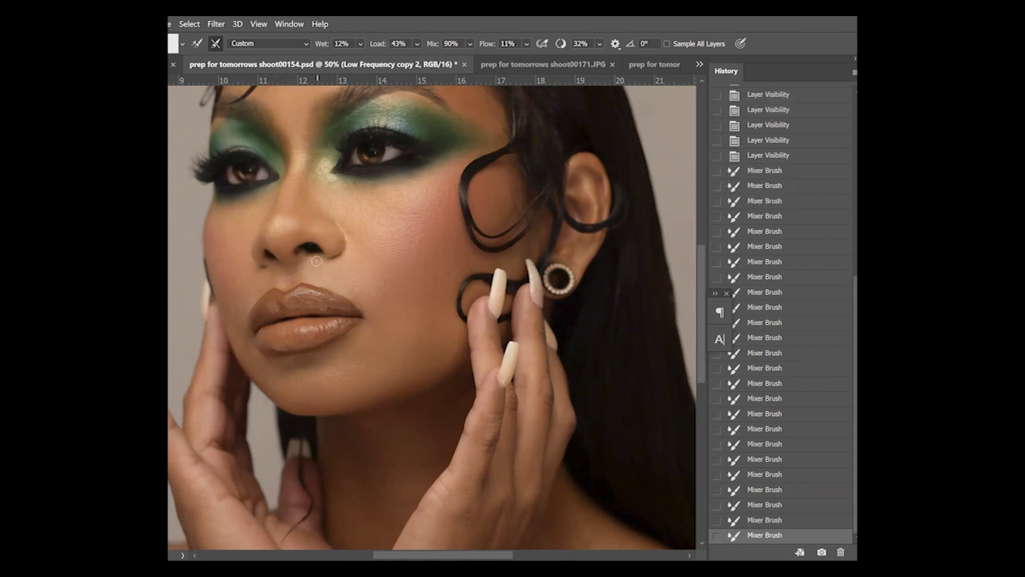
pyautogui.click(336, 254)
pyautogui.click(332, 285)
pyautogui.click(377, 265)
pyautogui.click(414, 261)
pyautogui.click(414, 261)
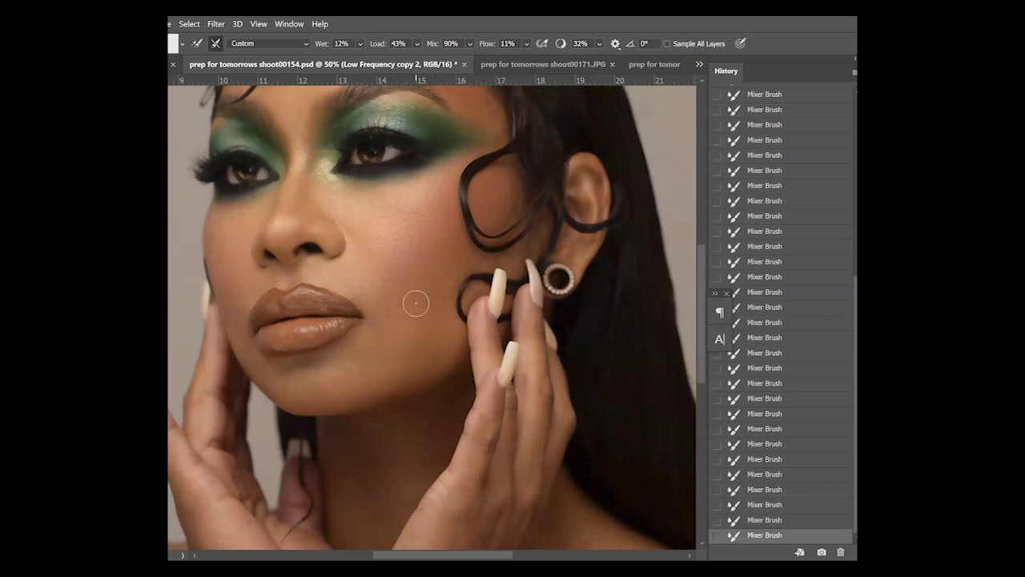
# Activate the High Frequency copy layer and set the Clone Stamp's opacity to 93%
pyautogui.press('z')
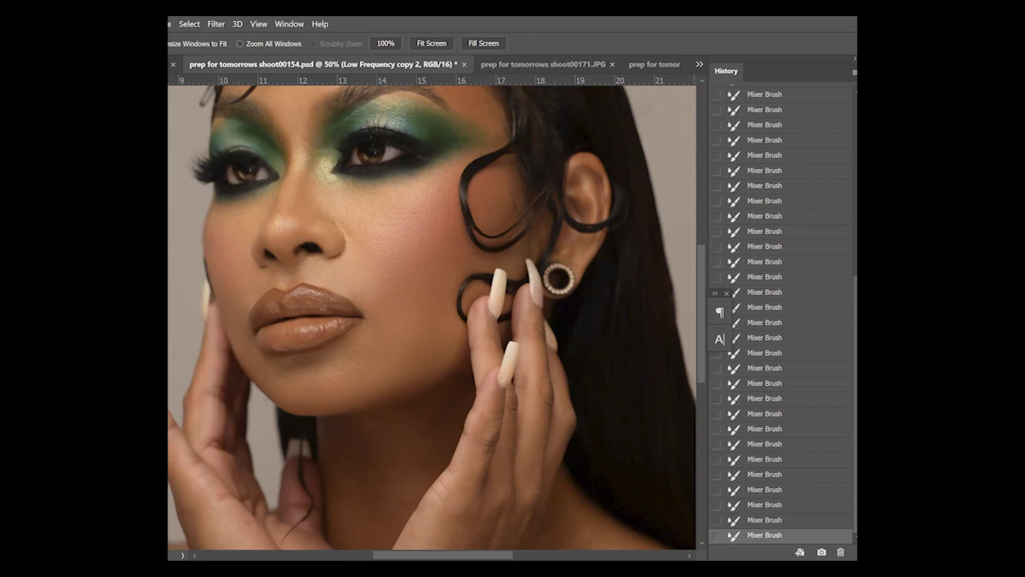
pyautogui.click(438, 45)
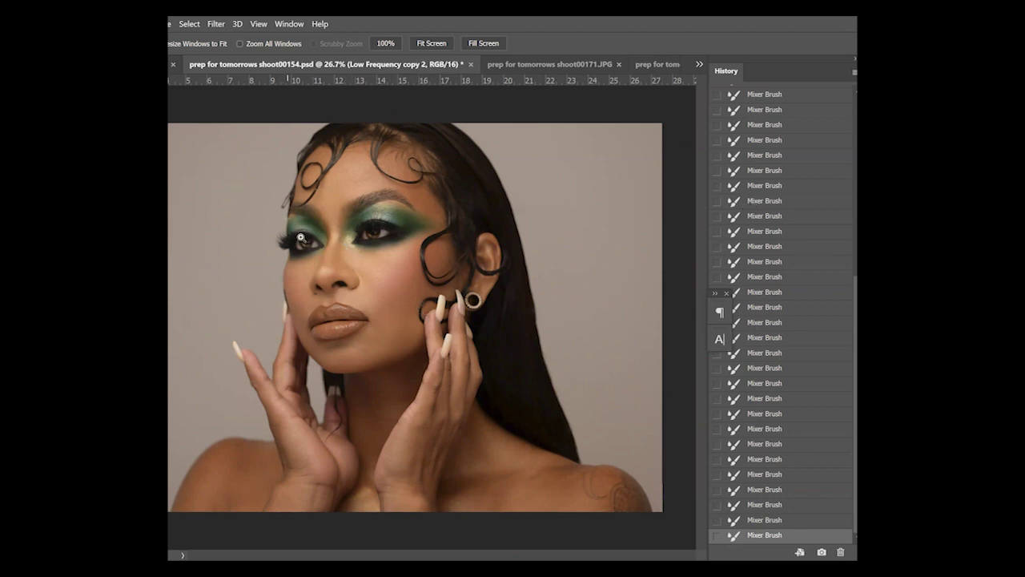
pyautogui.click(324, 259)
pyautogui.click(324, 258)
pyautogui.click(285, 289)
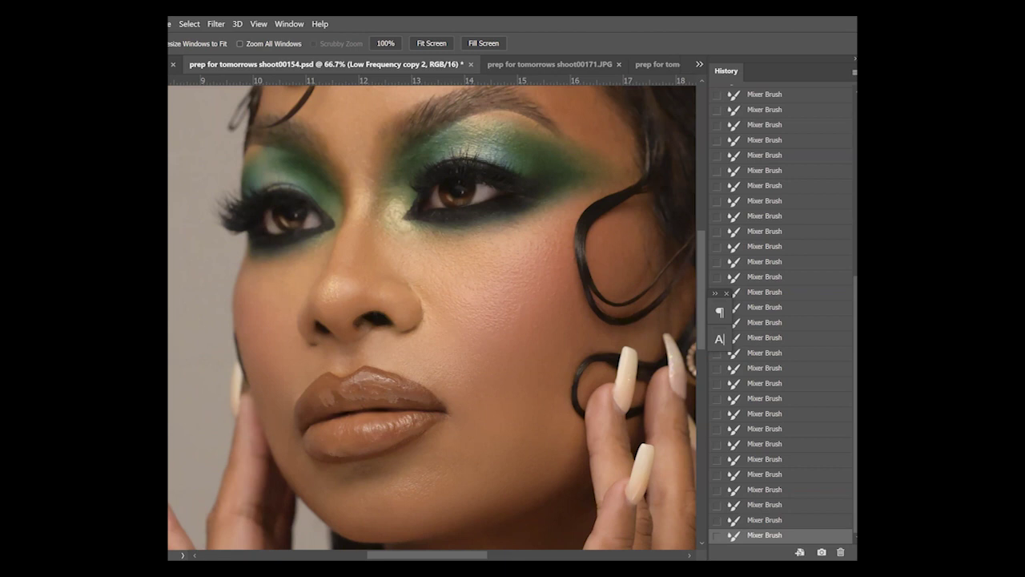
pyautogui.hotkey('alt', ']')
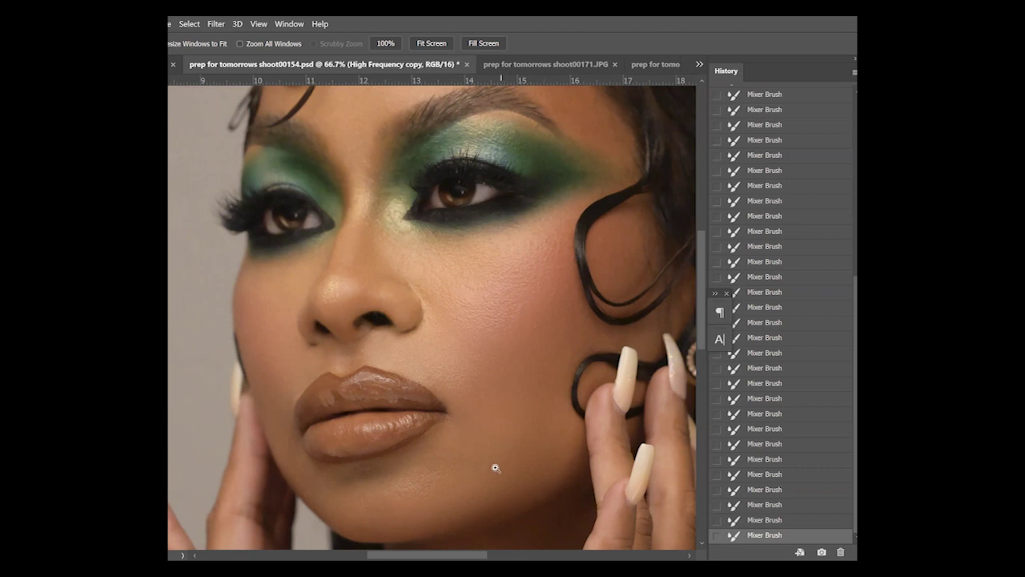
pyautogui.press('s')
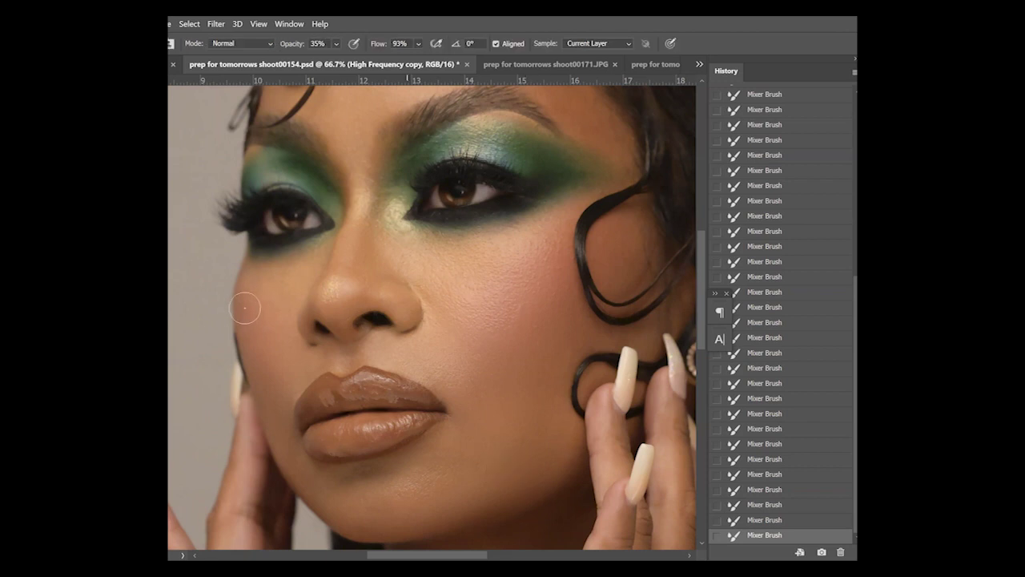
pyautogui.click(336, 45)
pyautogui.moveTo(353, 59); pyautogui.dragTo(390, 59)
# Clone clean skin texture over the far cheek below the eye, adjusting the brush size as needed
pyautogui.keyDown('alt'); pyautogui.rightClick(281, 297); pyautogui.keyUp('alt')
pyautogui.click(266, 300)
pyautogui.keyDown('alt'); pyautogui.rightClick(296, 265); pyautogui.keyUp('alt')
pyautogui.click(297, 267)
pyautogui.click(307, 266)
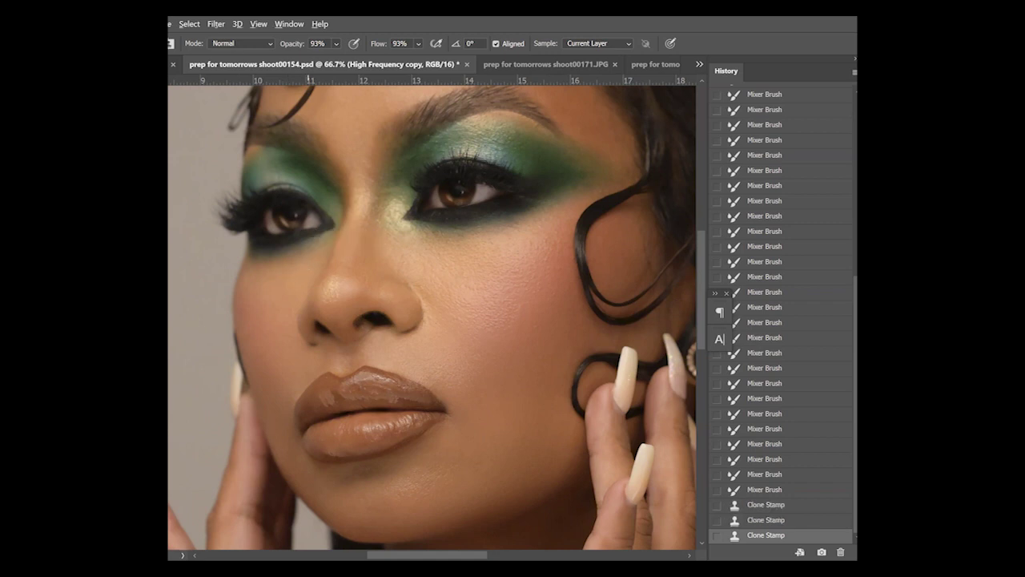
pyautogui.click(295, 282)
# Clone skin texture over the far cheek beside the mouth and over the chin below the lips
pyautogui.click(282, 384)
pyautogui.moveTo(390, 497)
pyautogui.mouseDown()
pyautogui.moveTo(356, 505)
pyautogui.moveTo(375, 500)
pyautogui.mouseUp()
pyautogui.click(480, 454)
pyautogui.keyDown('alt'); pyautogui.rightClick(481, 454); pyautogui.keyUp('alt')
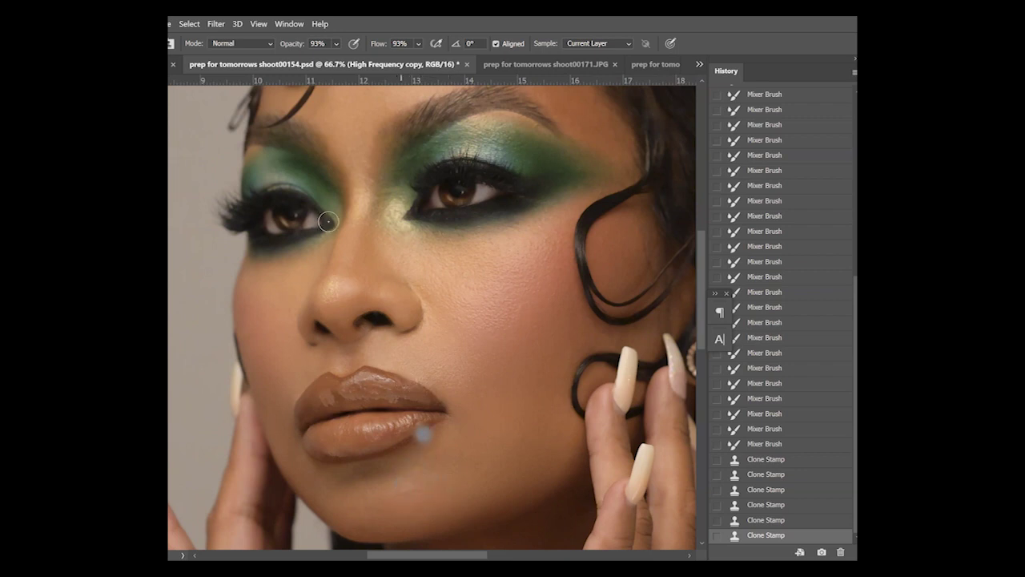
# Set the Clone Stamp's opacity to 30%, resize its brush, and clone clean texture over the lower near cheek beside the mouth
pyautogui.click(335, 46)
pyautogui.moveTo(331, 63); pyautogui.dragTo(337, 61)
pyautogui.press('alt')
pyautogui.moveTo(475, 472); pyautogui.dragTo(485, 471)
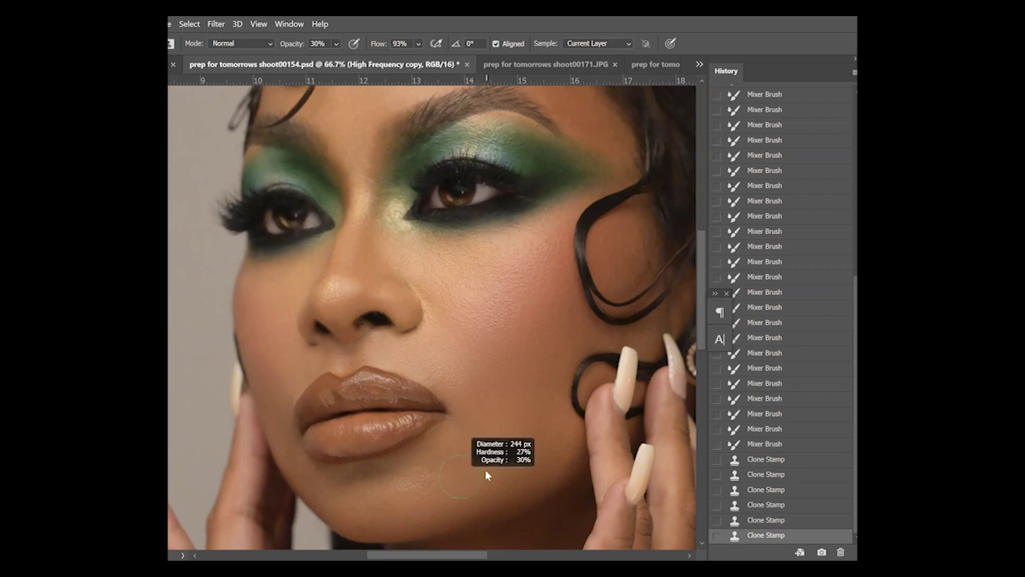
pyautogui.keyDown('alt'); pyautogui.click(498, 430); pyautogui.keyUp('alt')
pyautogui.click(467, 443)
pyautogui.click(462, 449)
pyautogui.click(457, 454)
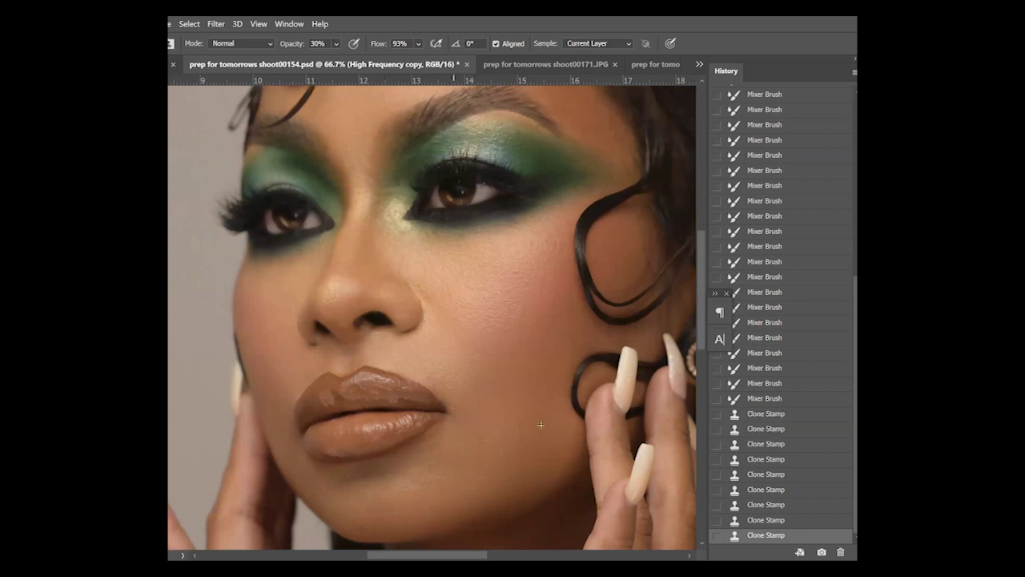
pyautogui.click(564, 384)
# View the whole portrait at 16.7% to check the overall skin retouching
pyautogui.press('z')
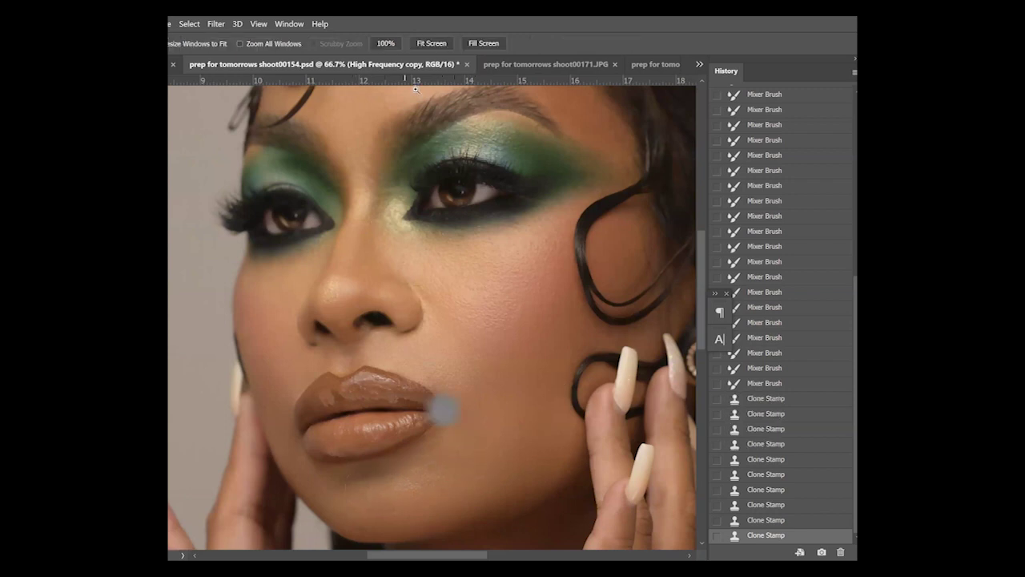
pyautogui.click(444, 42)
pyautogui.keyDown('alt'); pyautogui.click(419, 380); pyautogui.keyUp('alt')
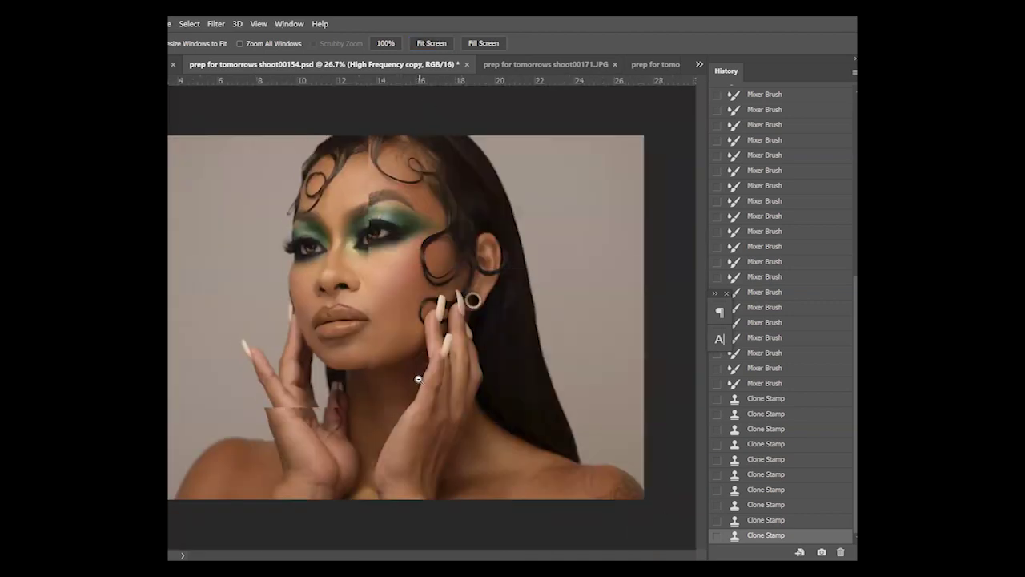
pyautogui.keyDown('alt'); pyautogui.click(386, 340); pyautogui.keyUp('alt')
pyautogui.keyDown('alt'); pyautogui.click(385, 340); pyautogui.keyUp('alt')
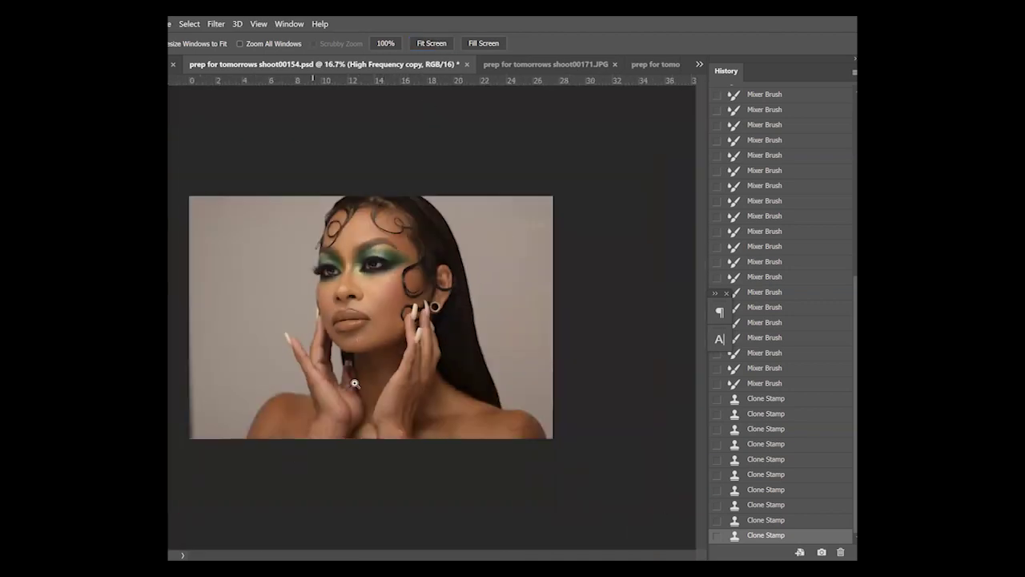
# Add a Curves adjustment layer and slightly raise the RGB curve's midtones with a point at input 138
pyautogui.click(346, 222)
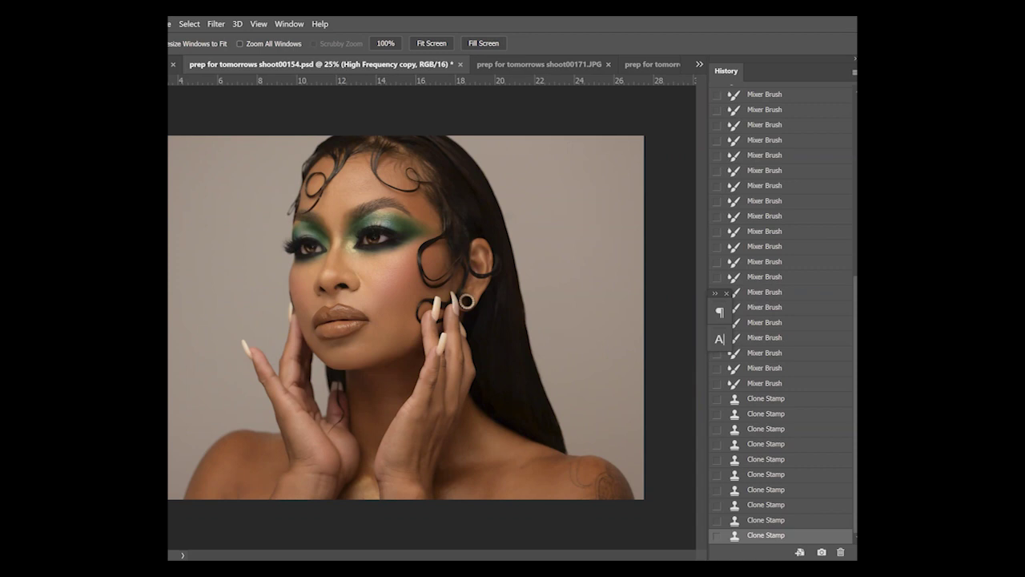
pyautogui.hotkey('ctrl', 'm')
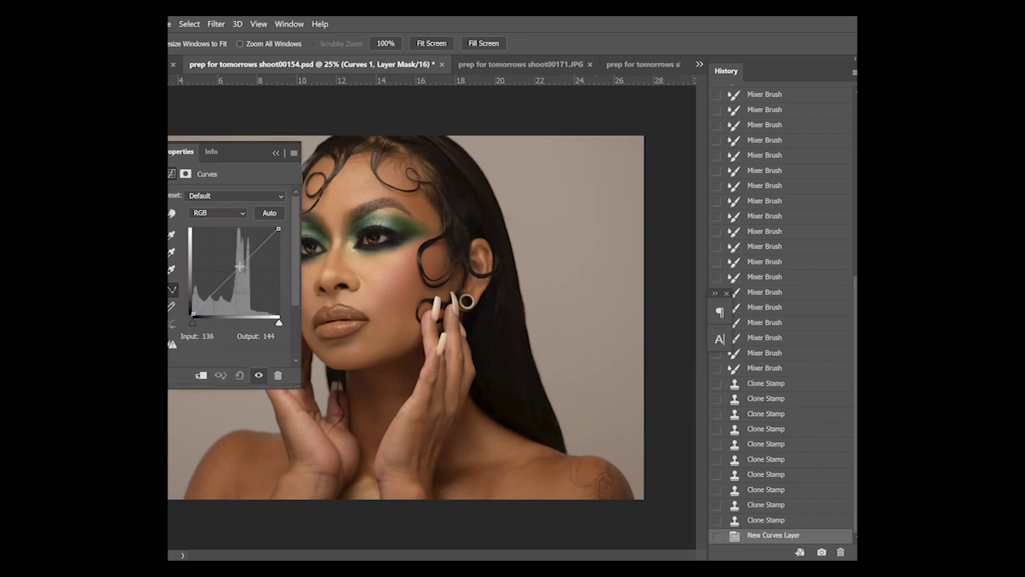
pyautogui.moveTo(239, 265); pyautogui.dragTo(239, 262)
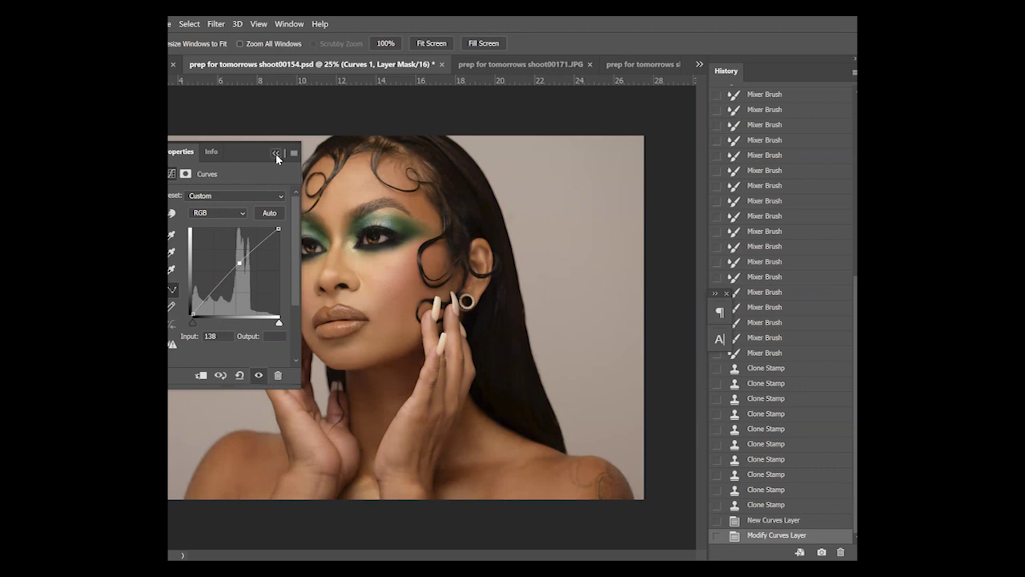
pyautogui.click(275, 153)
pyautogui.keyDown('alt'); pyautogui.click(353, 305); pyautogui.keyUp('alt')
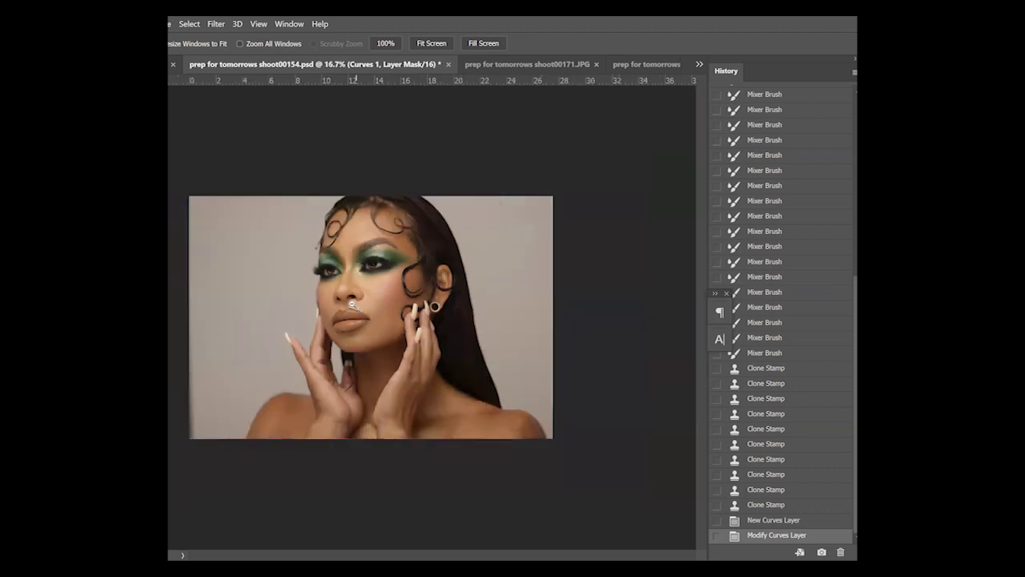
pyautogui.keyDown('alt'); pyautogui.click(353, 306); pyautogui.keyUp('alt')
pyautogui.click(373, 279)
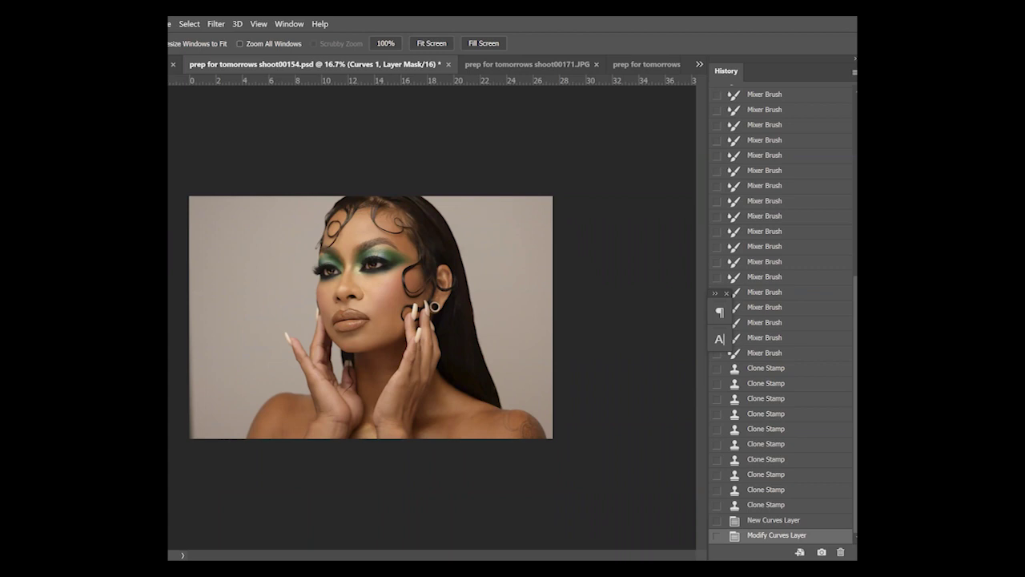
# Add a Brightness/Contrast adjustment layer with brightness 7 and contrast 10
pyautogui.click(855, 343)
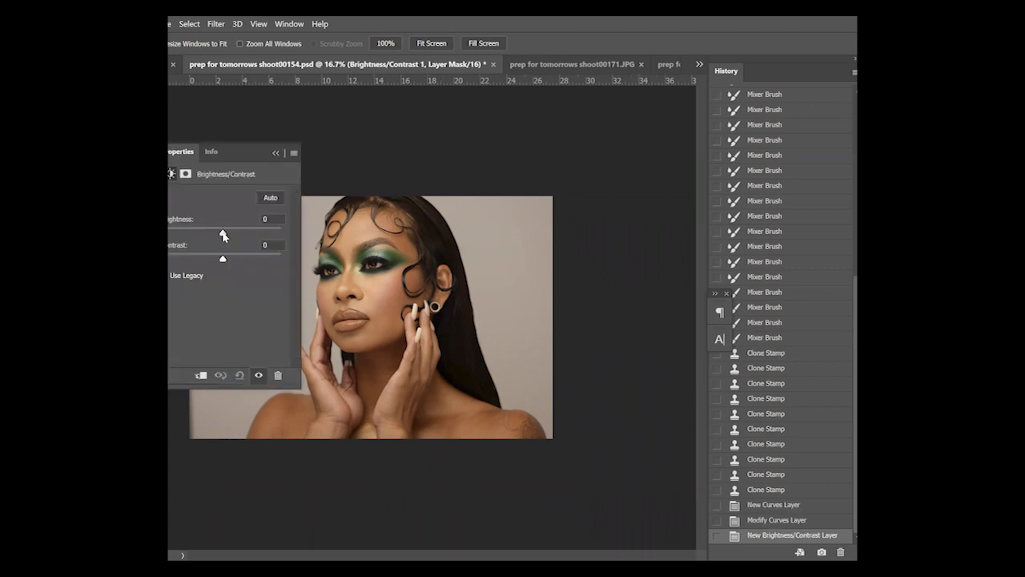
pyautogui.moveTo(223, 235); pyautogui.dragTo(226, 236)
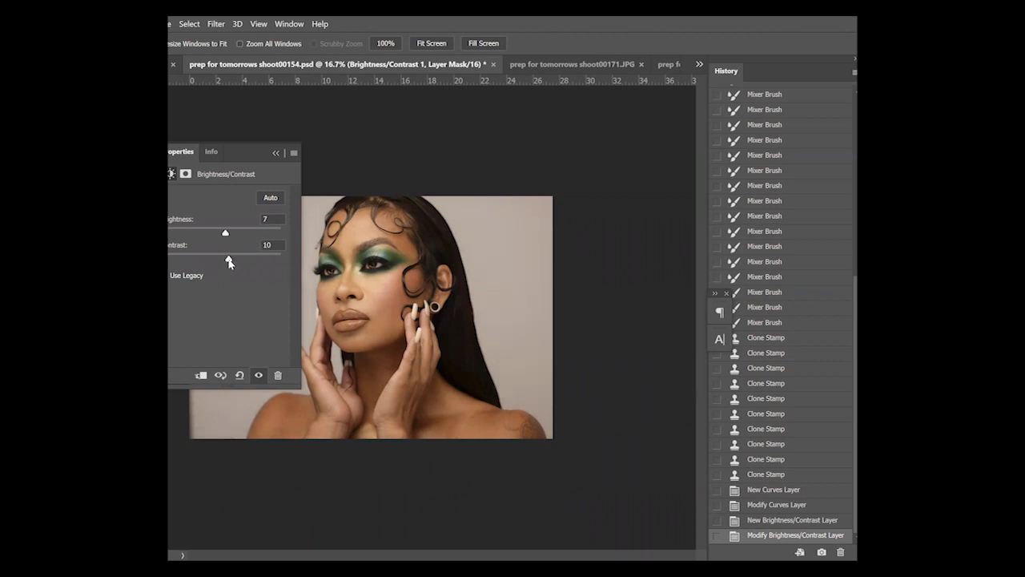
pyautogui.keyDown('alt'); pyautogui.click(426, 271); pyautogui.keyUp('alt')
pyautogui.keyDown('alt'); pyautogui.click(426, 271); pyautogui.keyUp('alt')
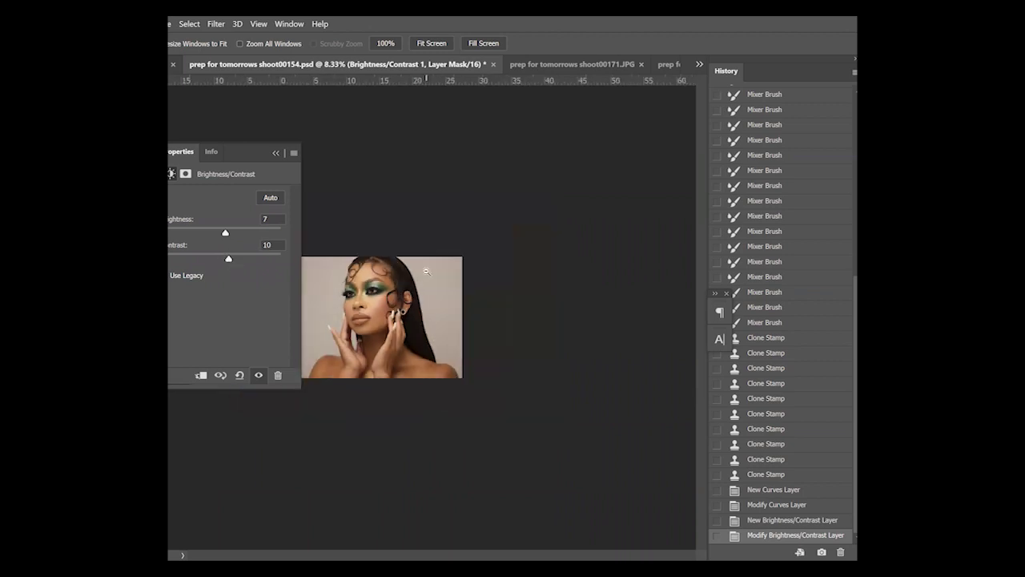
pyautogui.click(277, 152)
pyautogui.click(354, 321)
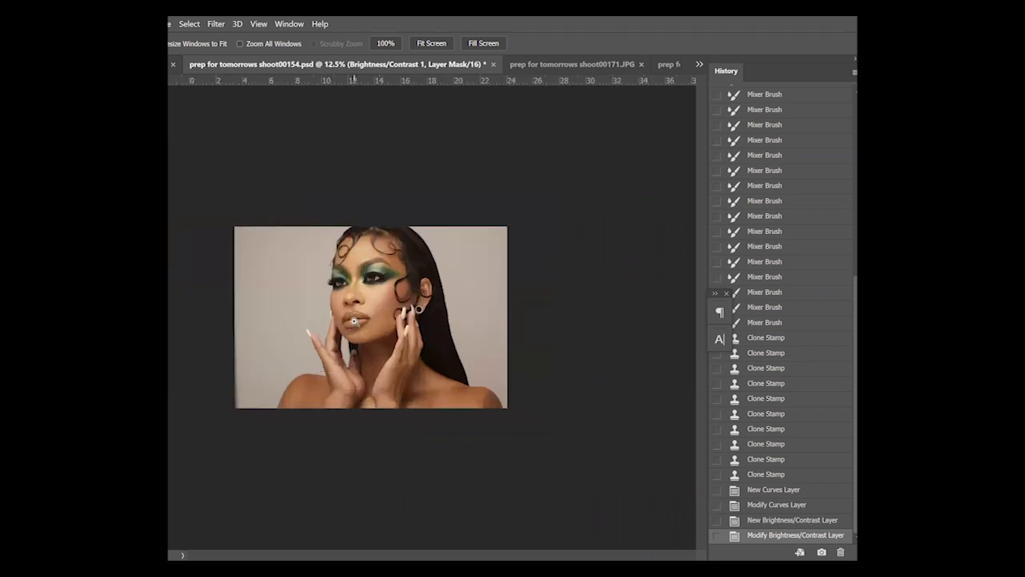
pyautogui.click(353, 321)
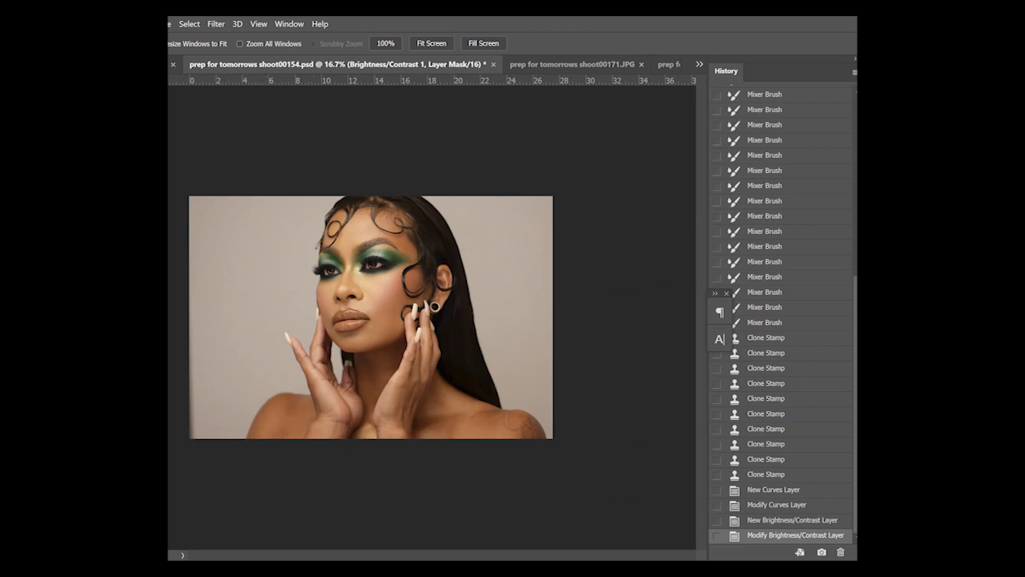
# Duplicate the Low Frequency copy 2 layer
pyautogui.hotkey('alt', '[')
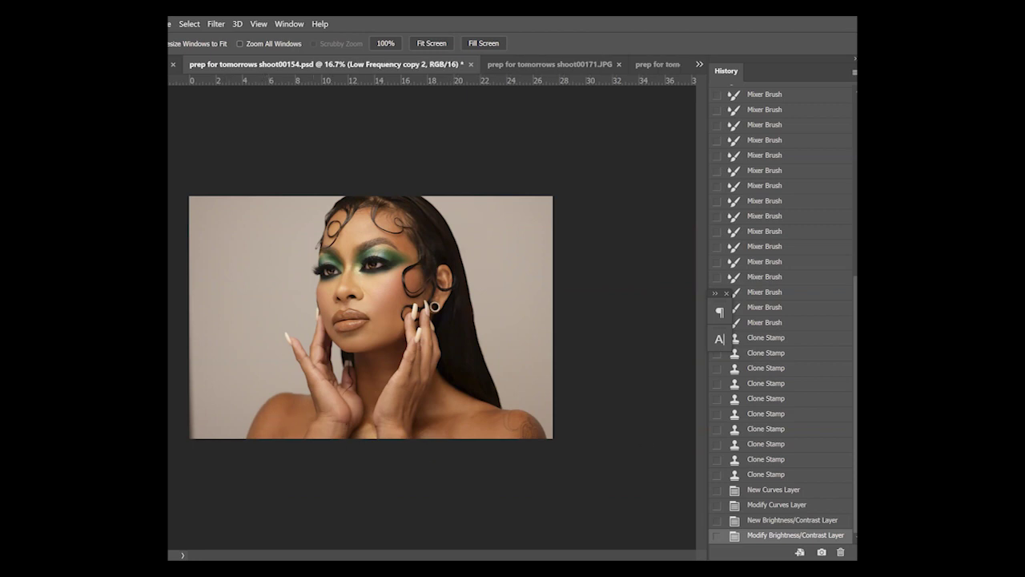
pyautogui.hotkey('ctrl', 'j')
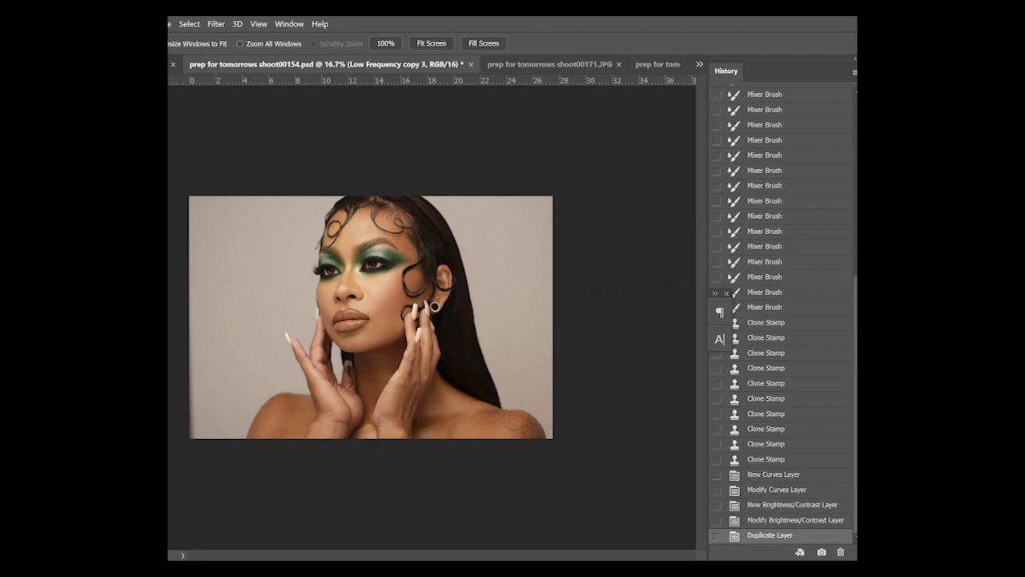
pyautogui.click(404, 426)
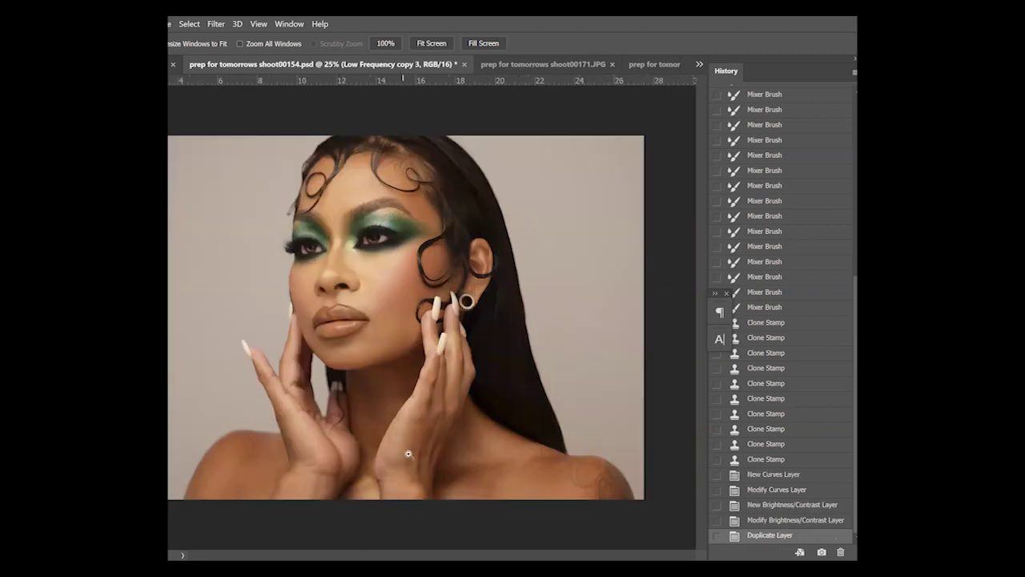
# Enlarge the Mixer Brush and blend the skin tones over the wrist and palm of the hand nearest the ear and the adjacent neck
pyautogui.press('b')
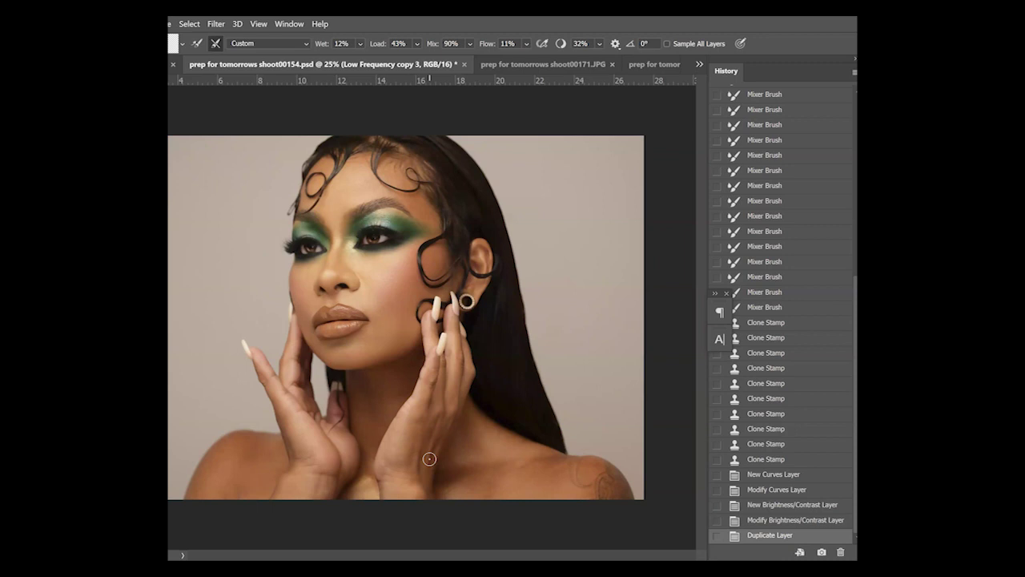
pyautogui.press(']')
pyautogui.press(']')
pyautogui.press(']')
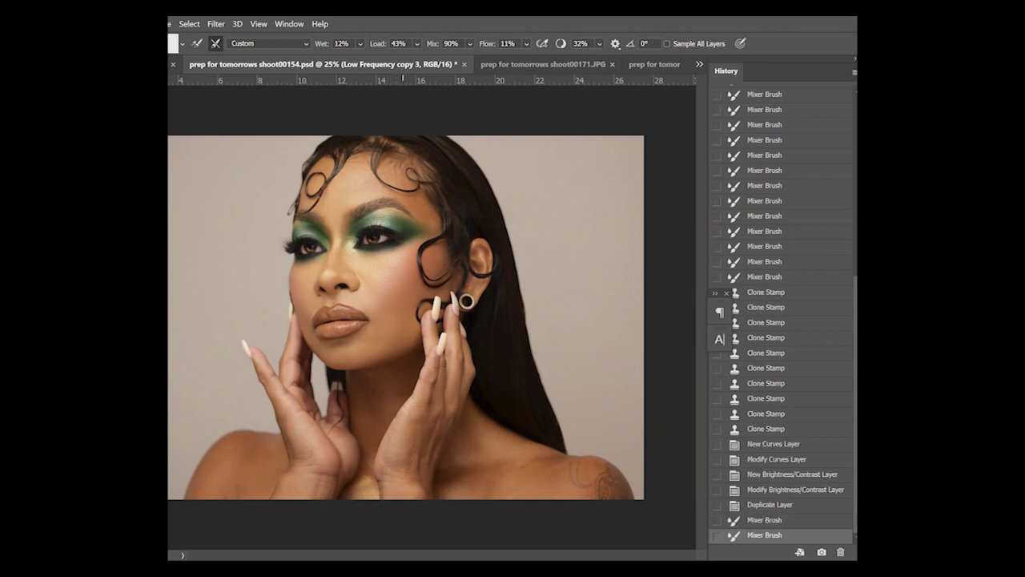
pyautogui.click(407, 497)
pyautogui.click(410, 497)
pyautogui.click(413, 497)
pyautogui.click(424, 446)
pyautogui.click(429, 469)
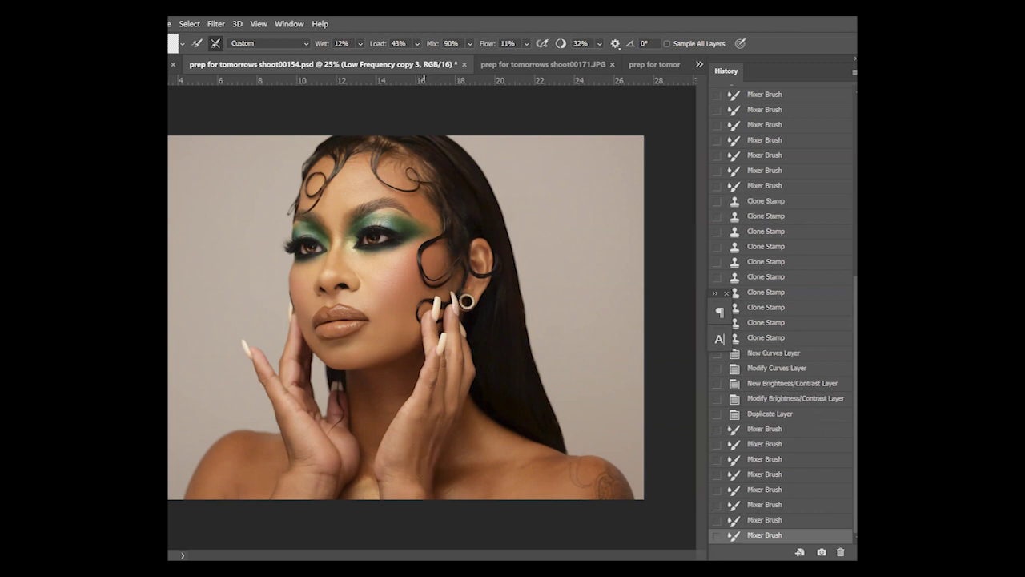
pyautogui.click(420, 469)
pyautogui.click(411, 469)
pyautogui.moveTo(406, 465)
pyautogui.mouseDown()
pyautogui.moveTo(392, 465)
pyautogui.moveTo(433, 443)
pyautogui.moveTo(450, 449)
pyautogui.mouseUp()
pyautogui.click(451, 448)
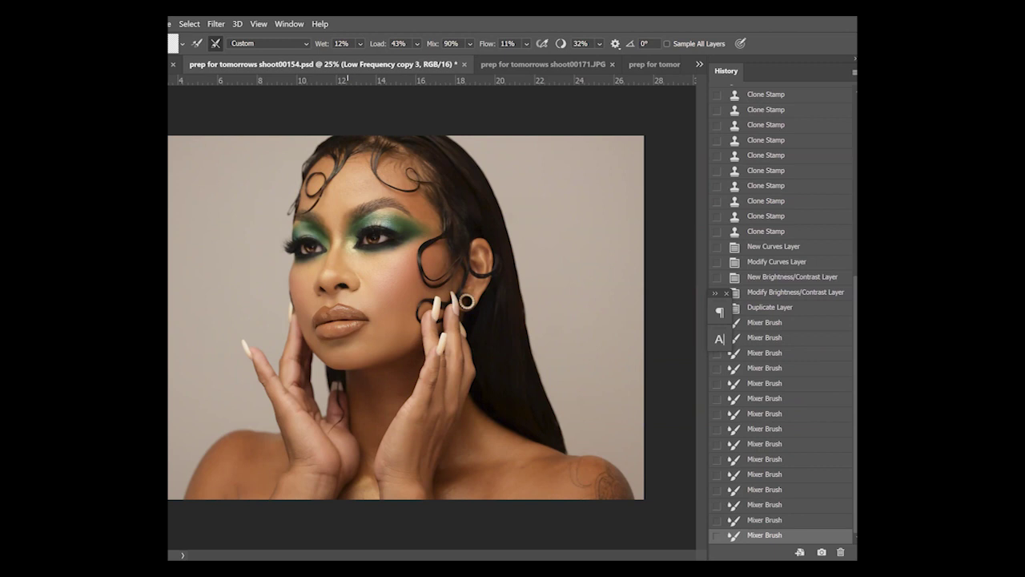
# Blend the skin tones along the far hand's wrist with the Mixer Brush
pyautogui.moveTo(274, 499)
pyautogui.mouseDown()
pyautogui.moveTo(287, 502)
pyautogui.moveTo(274, 514)
pyautogui.moveTo(298, 505)
pyautogui.moveTo(315, 513)
pyautogui.mouseUp()
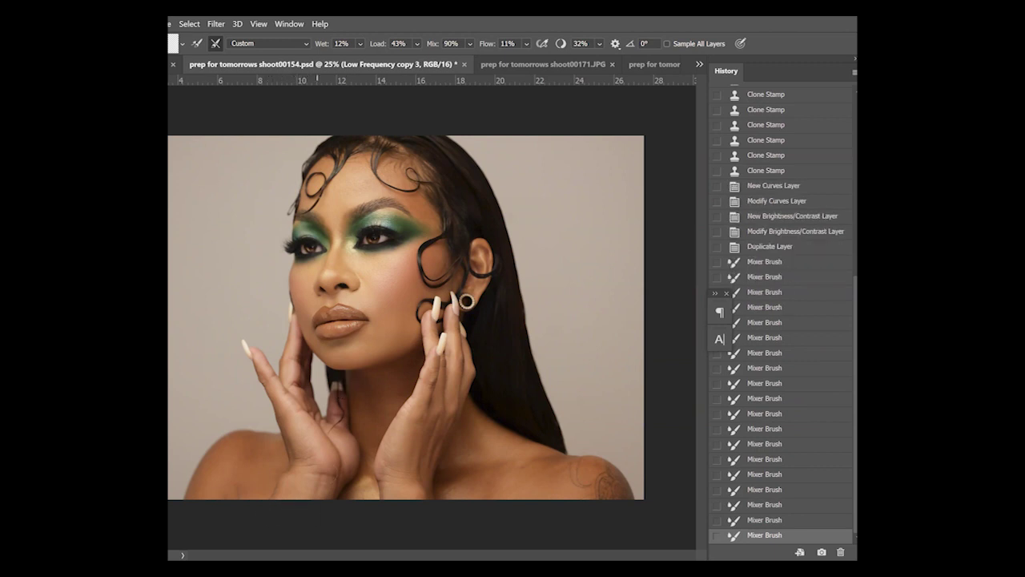
pyautogui.click(313, 515)
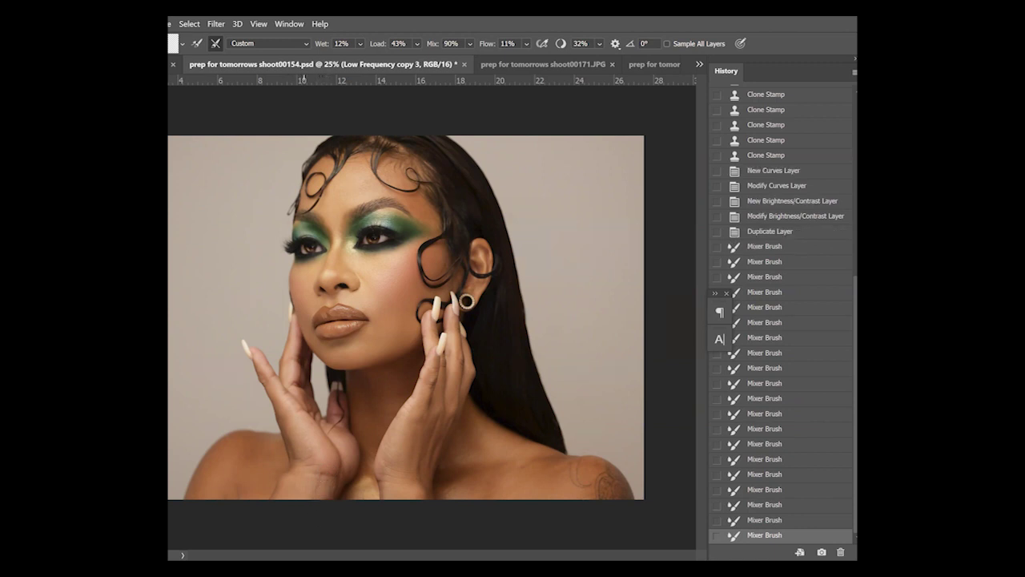
pyautogui.click(273, 516)
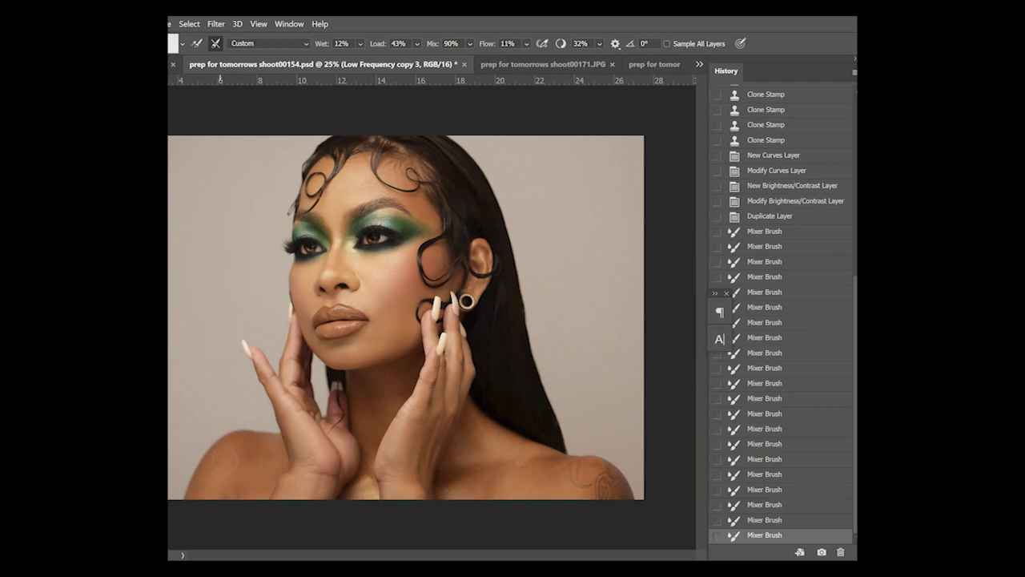
# Smooth the tones over the far shoulder and upper arm with the Mixer Brush
pyautogui.click(199, 507)
pyautogui.click(197, 510)
pyautogui.click(197, 514)
pyautogui.click(200, 517)
pyautogui.click(211, 511)
pyautogui.click(220, 514)
pyautogui.click(221, 515)
pyautogui.click(229, 457)
pyautogui.click(251, 448)
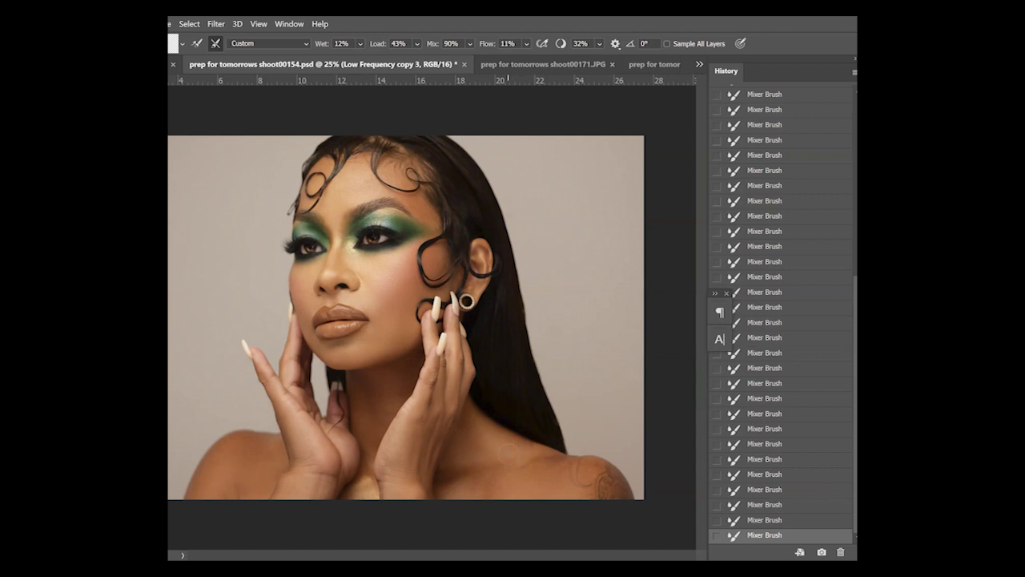
# Examine the blended skin tones on the whole portrait at several magnifications
pyautogui.press('z')
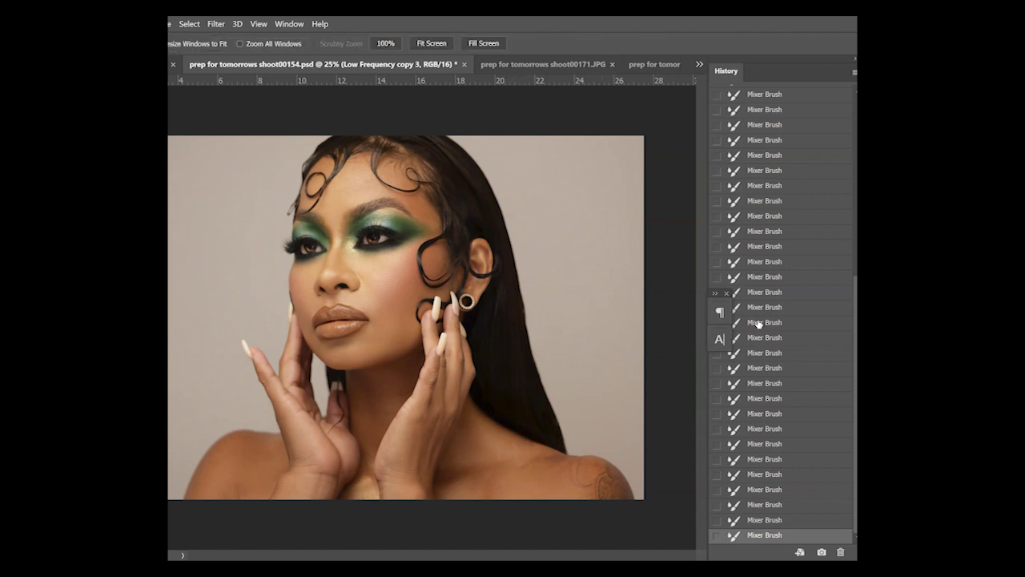
pyautogui.click(438, 44)
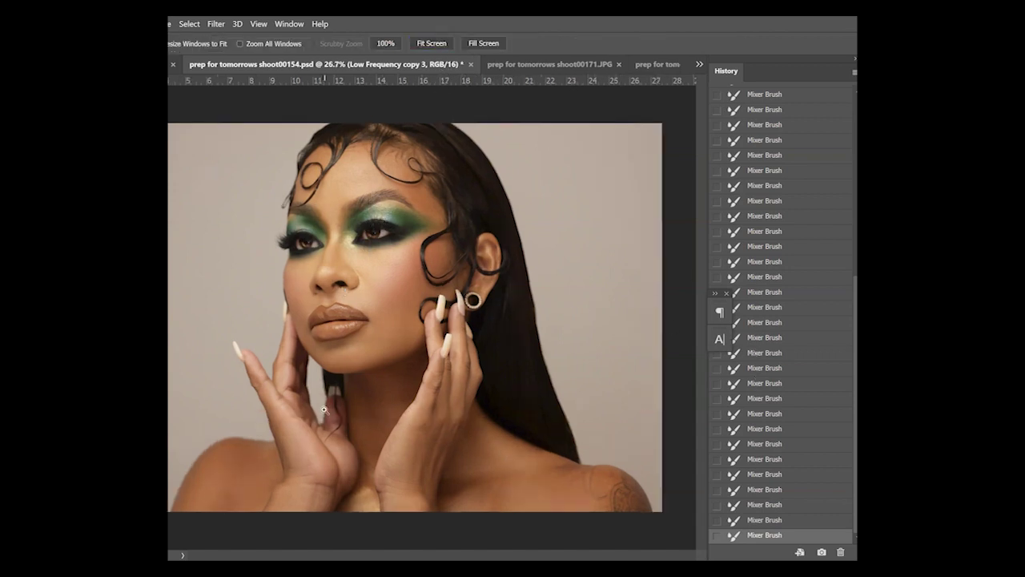
pyautogui.keyDown('alt'); pyautogui.click(343, 360); pyautogui.keyUp('alt')
pyautogui.keyDown('alt'); pyautogui.click(339, 341); pyautogui.keyUp('alt')
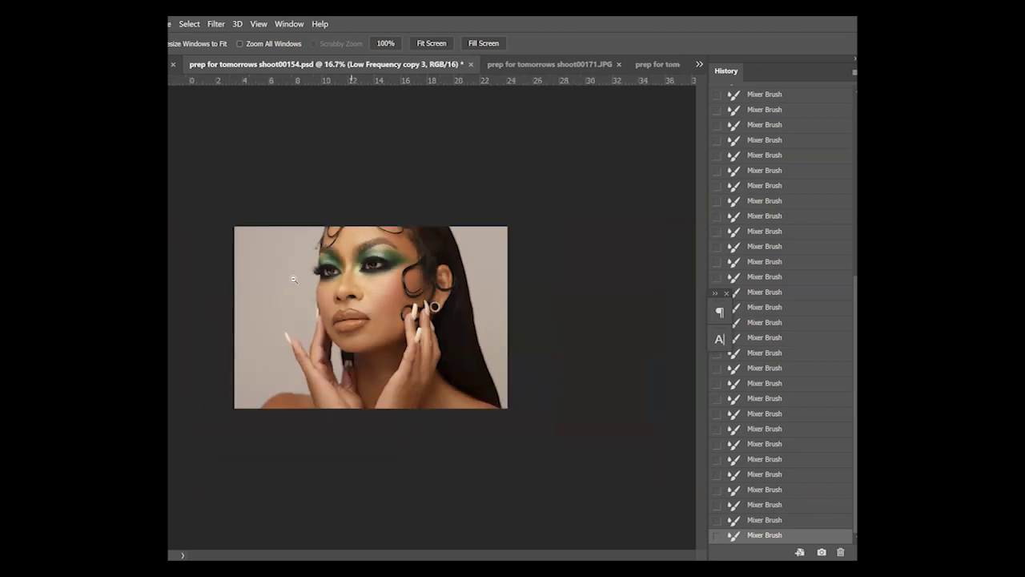
pyautogui.click(391, 294)
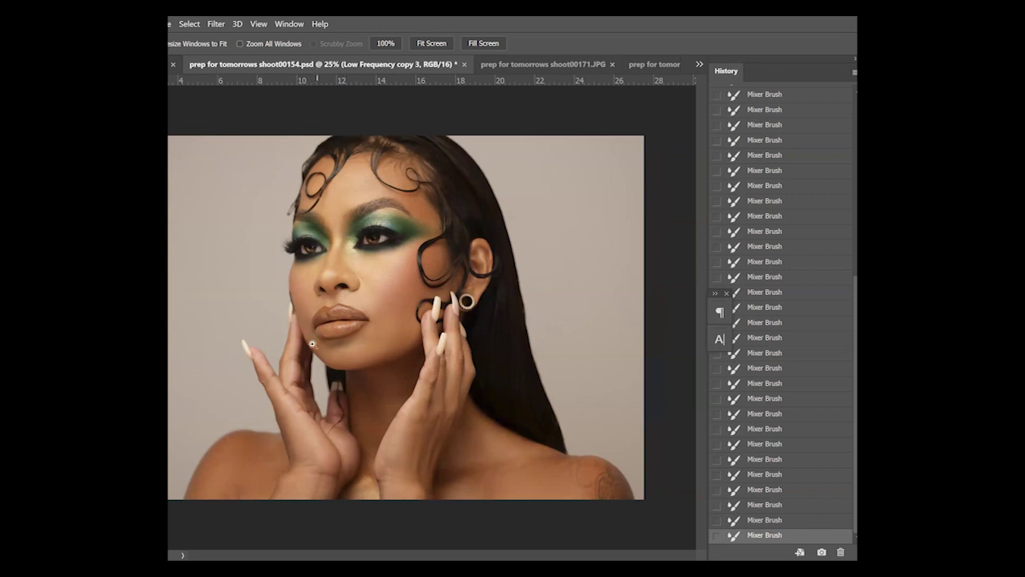
pyautogui.keyDown('alt'); pyautogui.click(377, 319); pyautogui.keyUp('alt')
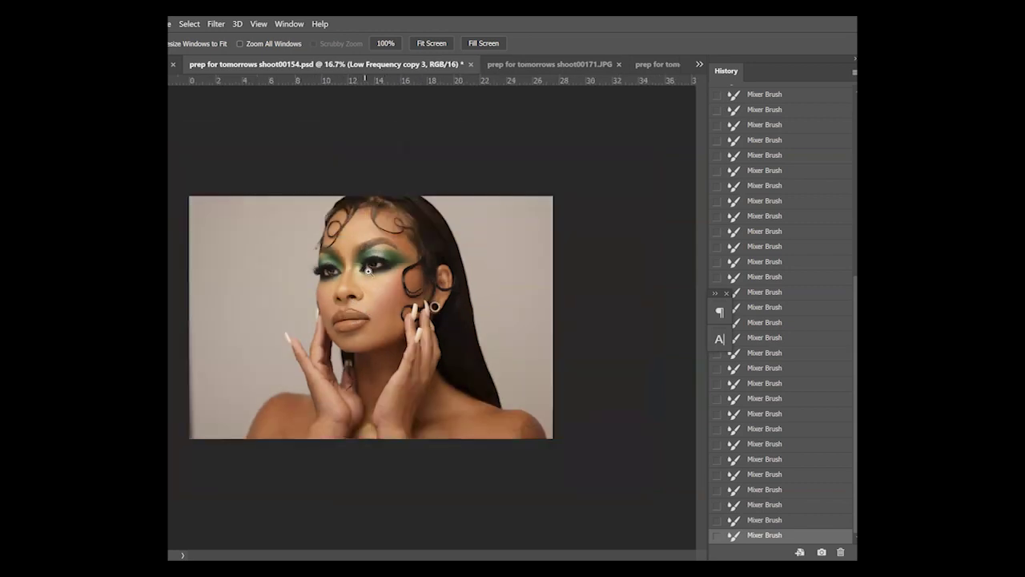
pyautogui.click(370, 316)
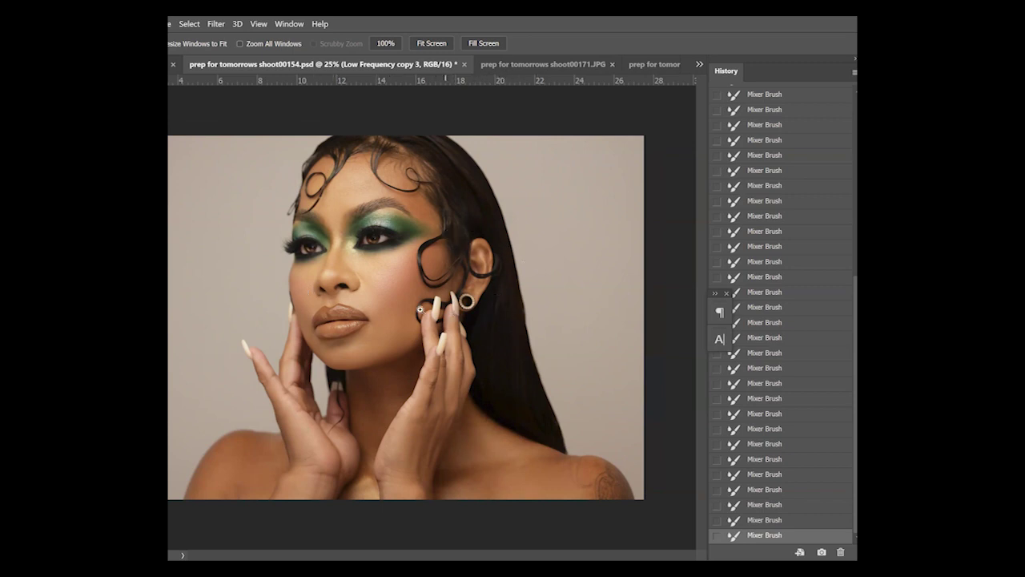
pyautogui.keyDown('alt'); pyautogui.click(412, 282); pyautogui.keyUp('alt')
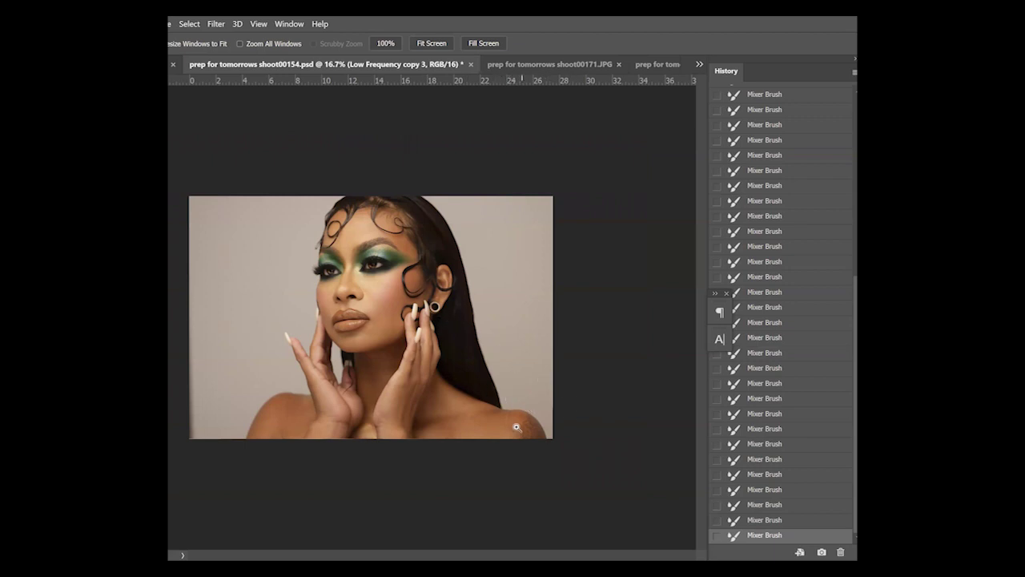
pyautogui.click(370, 430)
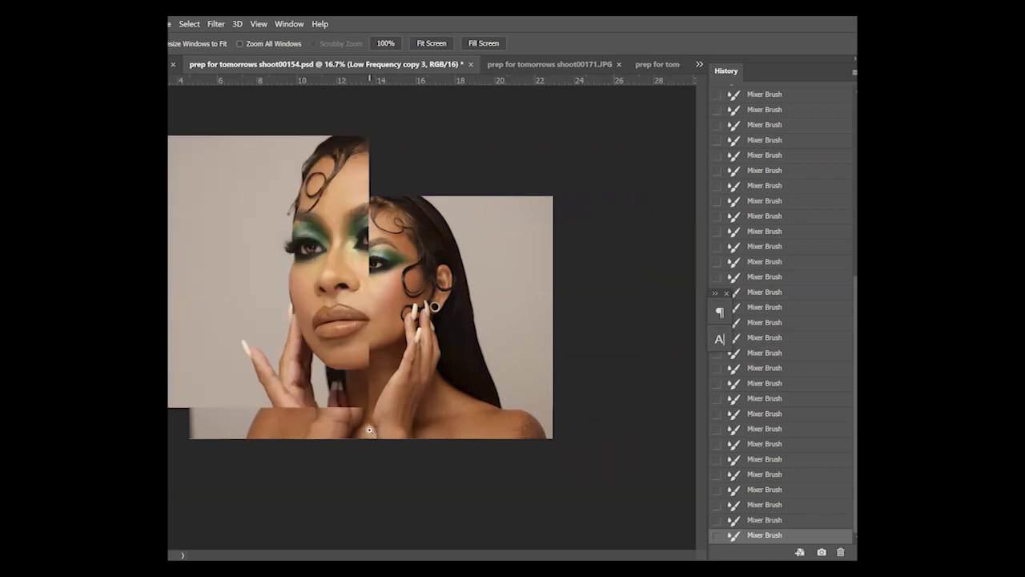
# Undo and restore the last Mixer Brush stroke to compare the result
pyautogui.press('b')
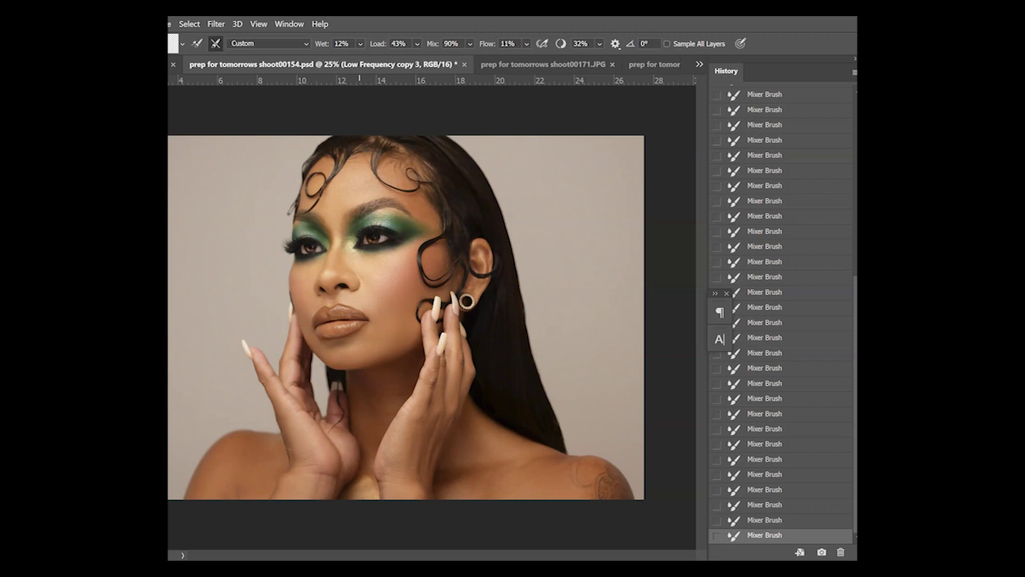
pyautogui.hotkey('ctrl', 'z')
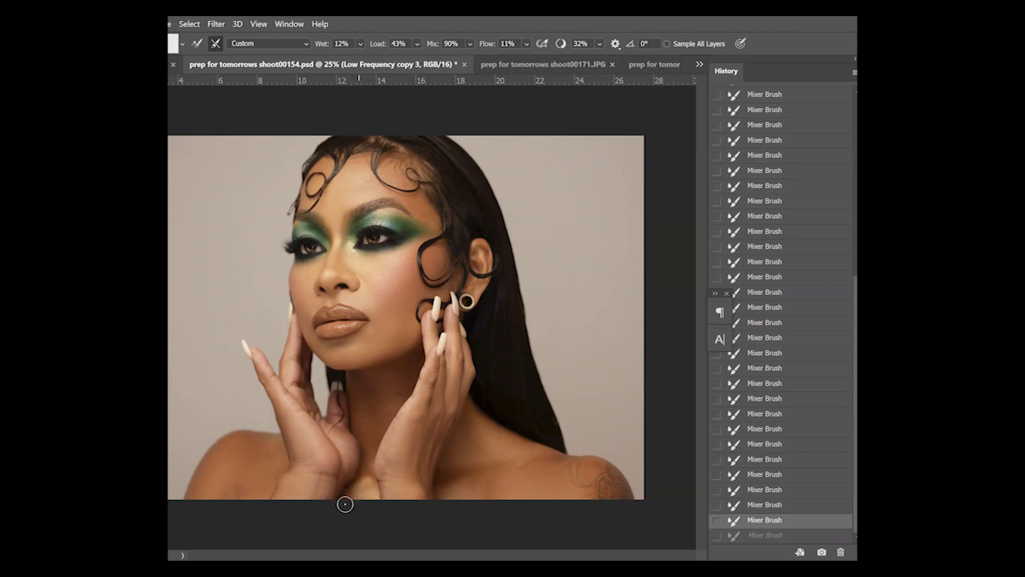
pyautogui.hotkey('ctrl', 'shift', 'z')
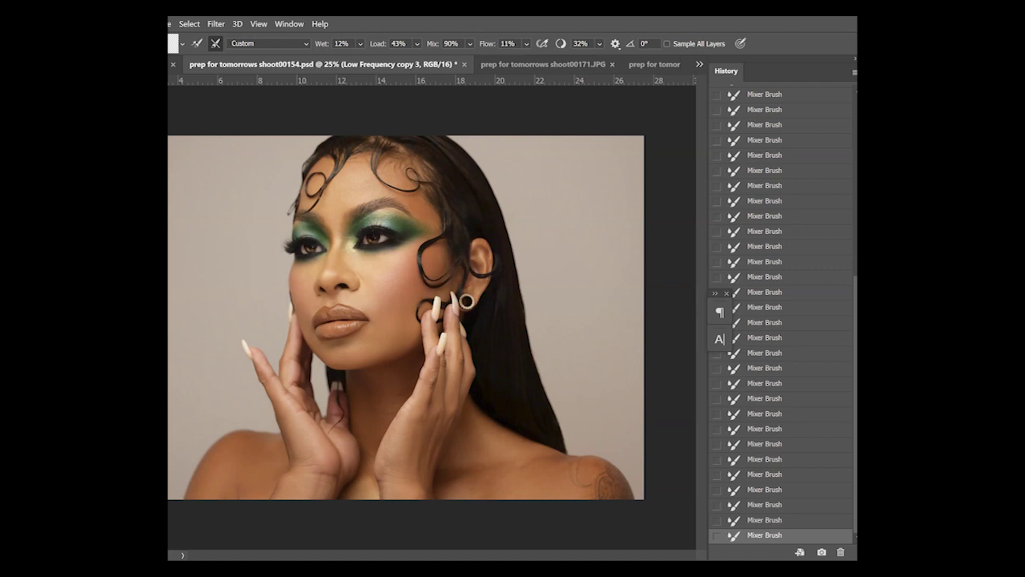
# On the High Frequency copy layer, set the Clone Stamp's opacity to 93% and clone texture over the near shoulder
pyautogui.hotkey('alt', ']')
pyautogui.press('s')
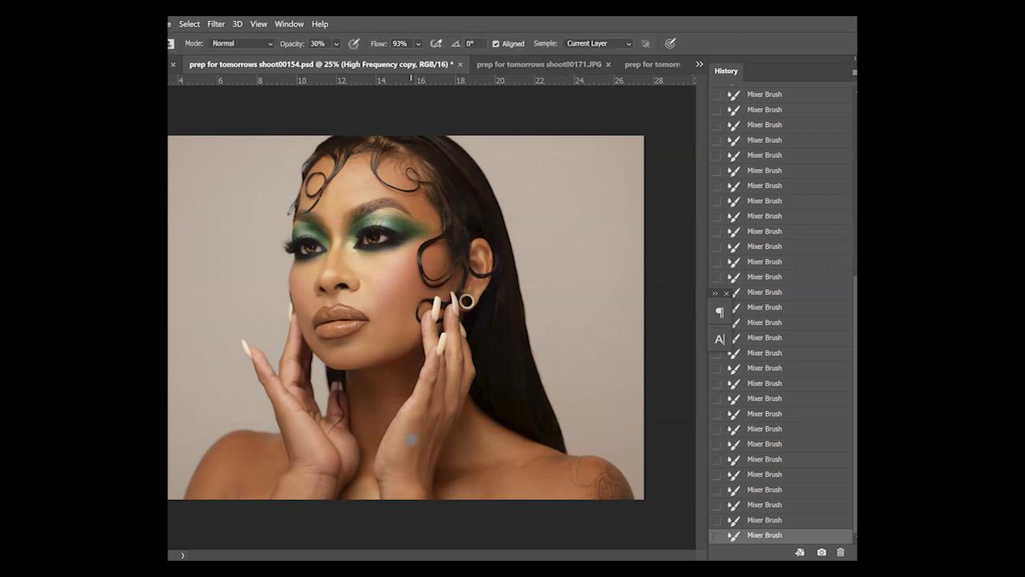
pyautogui.click(336, 43)
pyautogui.moveTo(385, 63); pyautogui.dragTo(391, 62)
pyautogui.click(557, 439)
pyautogui.moveTo(647, 490); pyautogui.dragTo(695, 505)
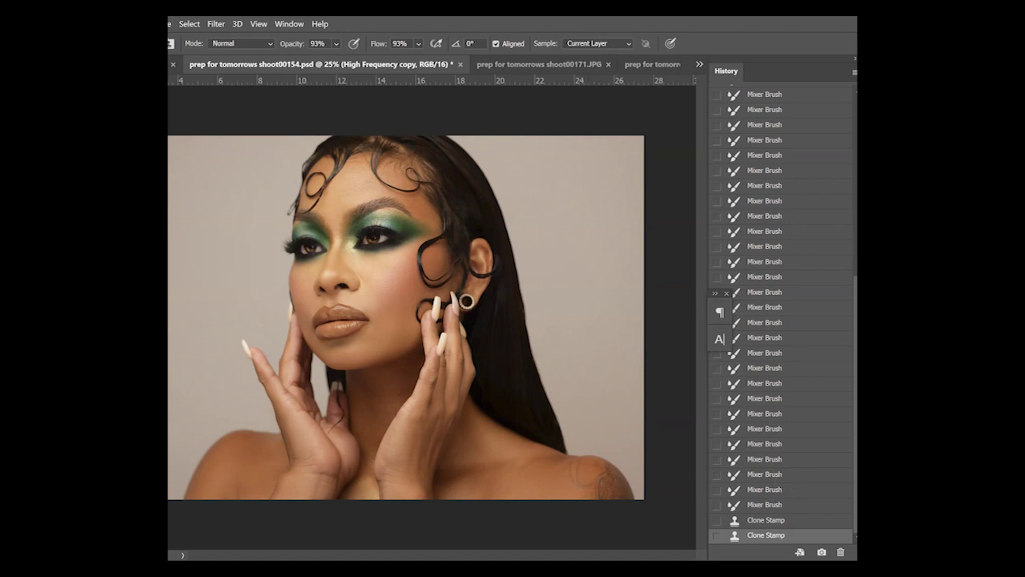
# Duplicate the High Frequency copy layer and toggle the duplicate's visibility
pyautogui.hotkey('ctrl', 'j')
pyautogui.hotkey('ctrl', ',')
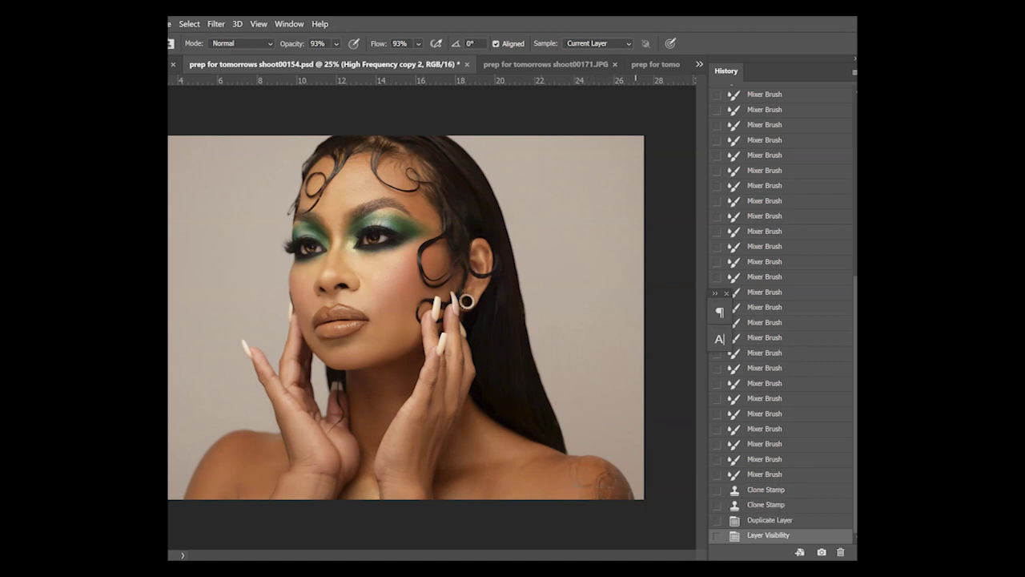
# On the High Frequency copy 2 layer, clone clean skin texture over the tattoo on the near shoulder
pyautogui.keyDown('alt'); pyautogui.click(572, 492); pyautogui.keyUp('alt')
pyautogui.moveTo(588, 501); pyautogui.dragTo(616, 502)
pyautogui.click(546, 484)
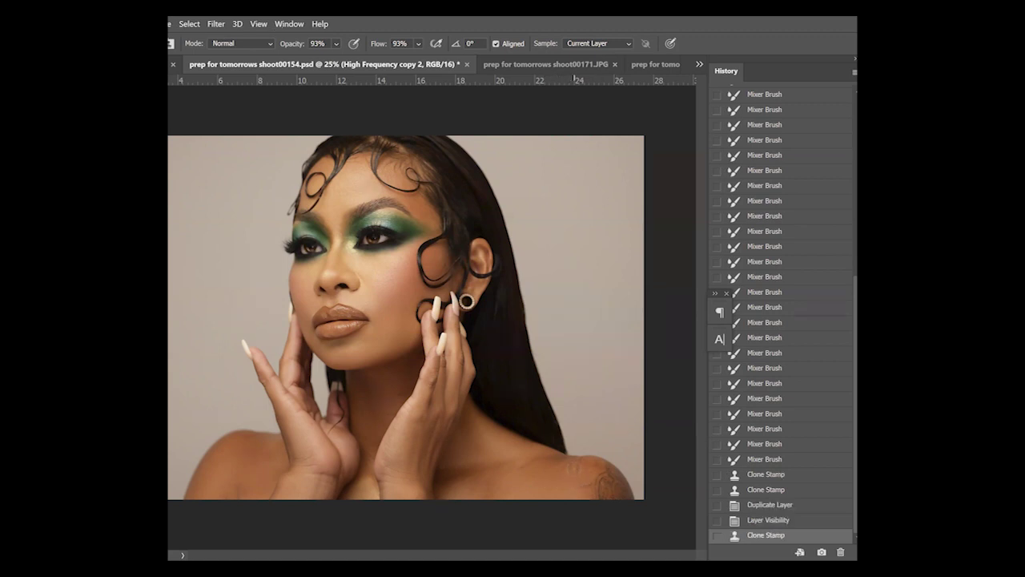
pyautogui.click(559, 488)
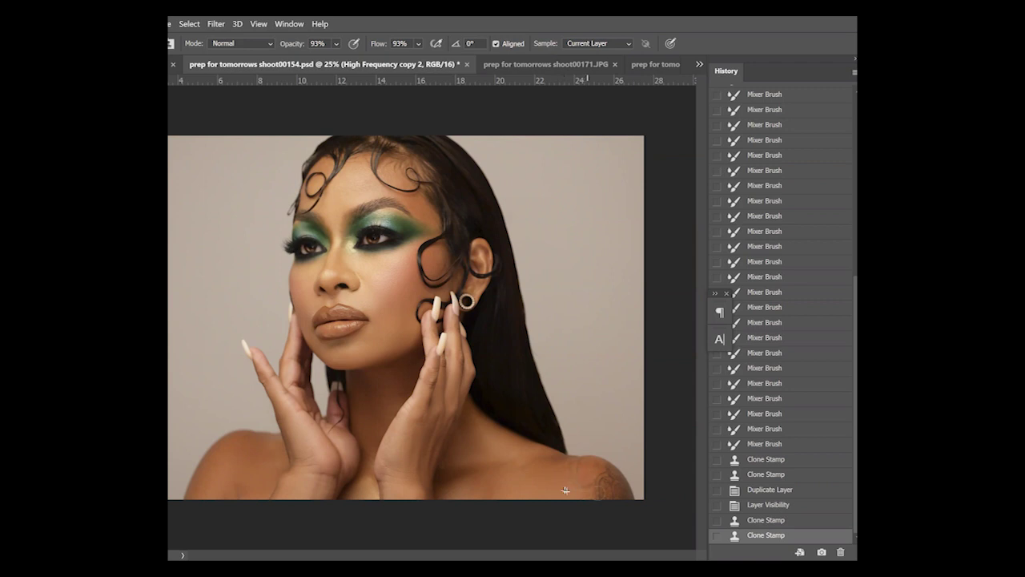
pyautogui.click(534, 484)
pyautogui.keyDown('alt'); pyautogui.click(534, 484); pyautogui.keyUp('alt')
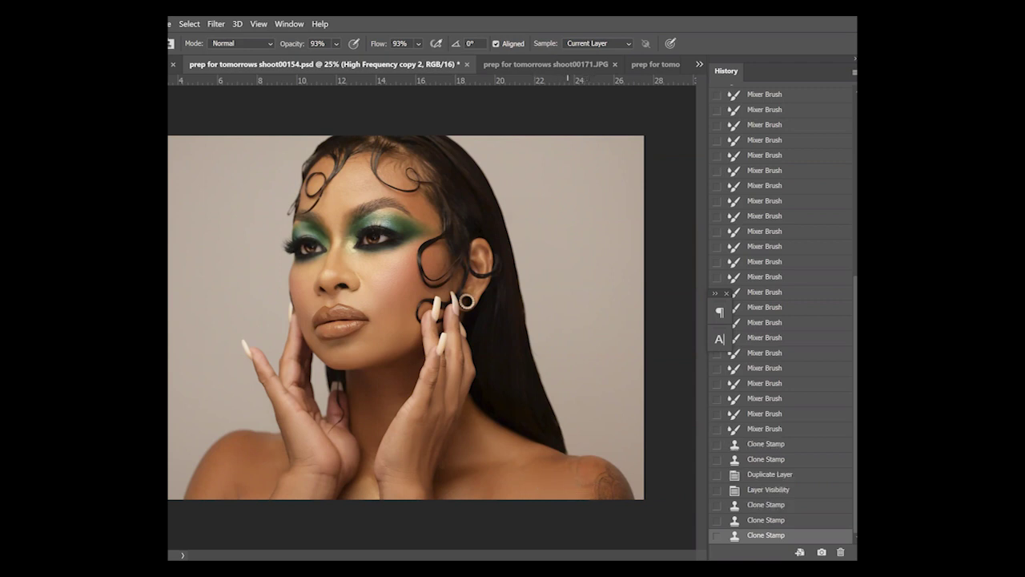
pyautogui.moveTo(606, 486)
pyautogui.mouseDown()
pyautogui.moveTo(633, 499)
pyautogui.moveTo(613, 480)
pyautogui.moveTo(567, 488)
pyautogui.moveTo(621, 496)
pyautogui.moveTo(601, 474)
pyautogui.mouseUp()
pyautogui.moveTo(583, 469); pyautogui.dragTo(565, 479)
pyautogui.keyDown('alt'); pyautogui.click(531, 488); pyautogui.keyUp('alt')
pyautogui.moveTo(605, 504)
pyautogui.mouseDown()
pyautogui.moveTo(620, 484)
pyautogui.moveTo(648, 504)
pyautogui.mouseUp()
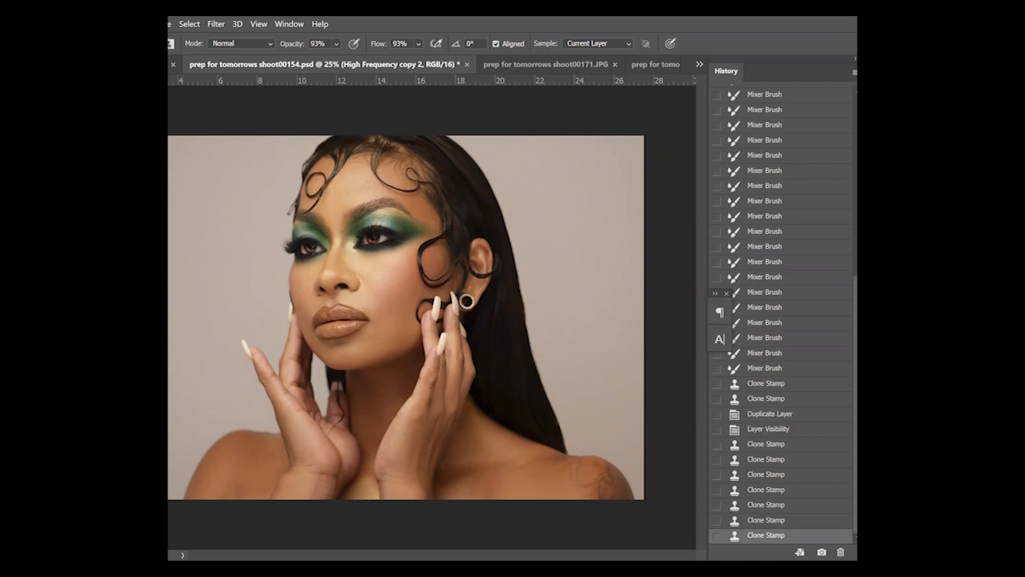
# Add a new layer above Low Frequency copy 3 and set the Clone Stamp to sample Current & Below
pyautogui.hotkey('alt', '[')
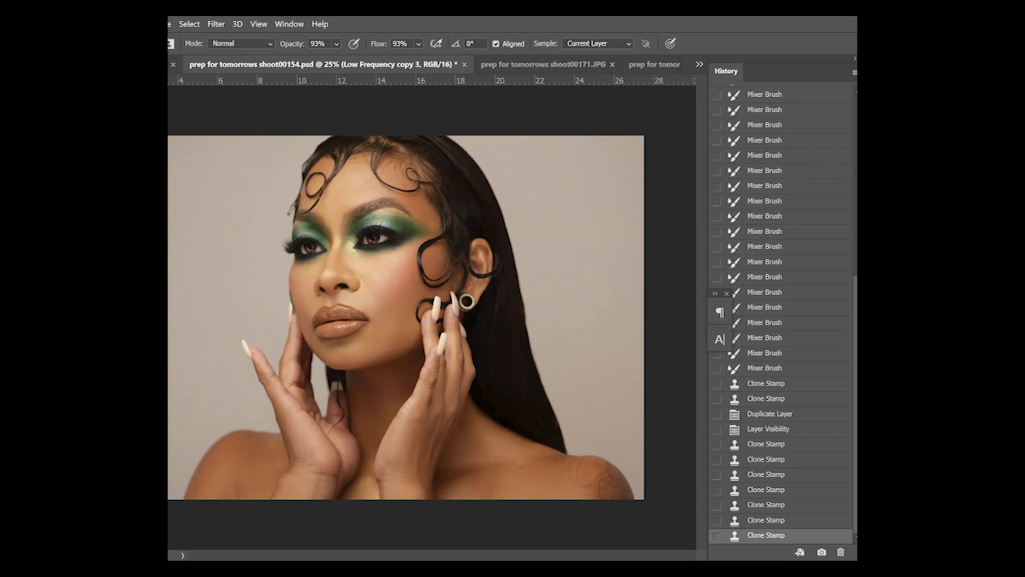
pyautogui.hotkey('ctrl', 'shift', 'alt', 'n')
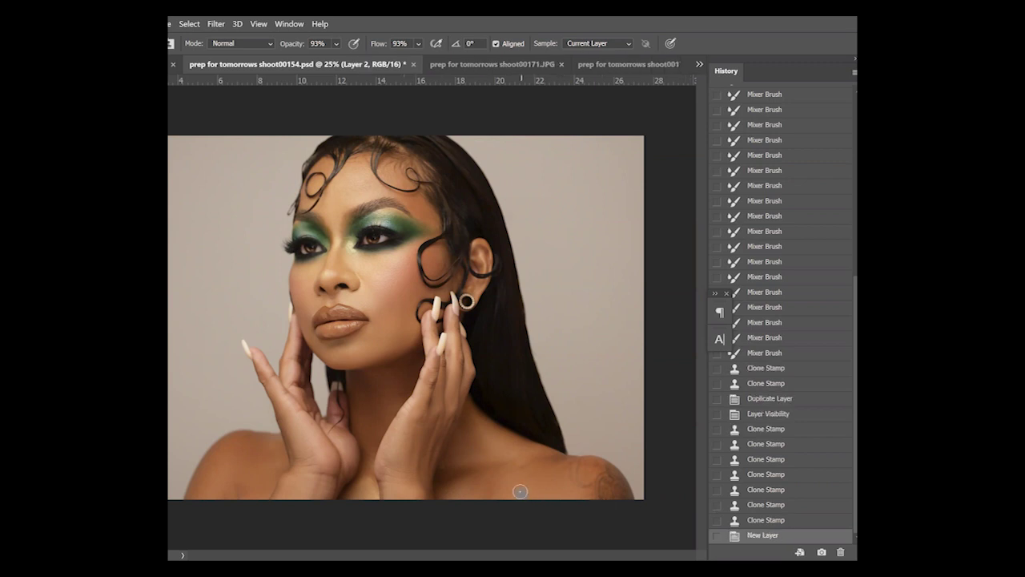
pyautogui.press('j')
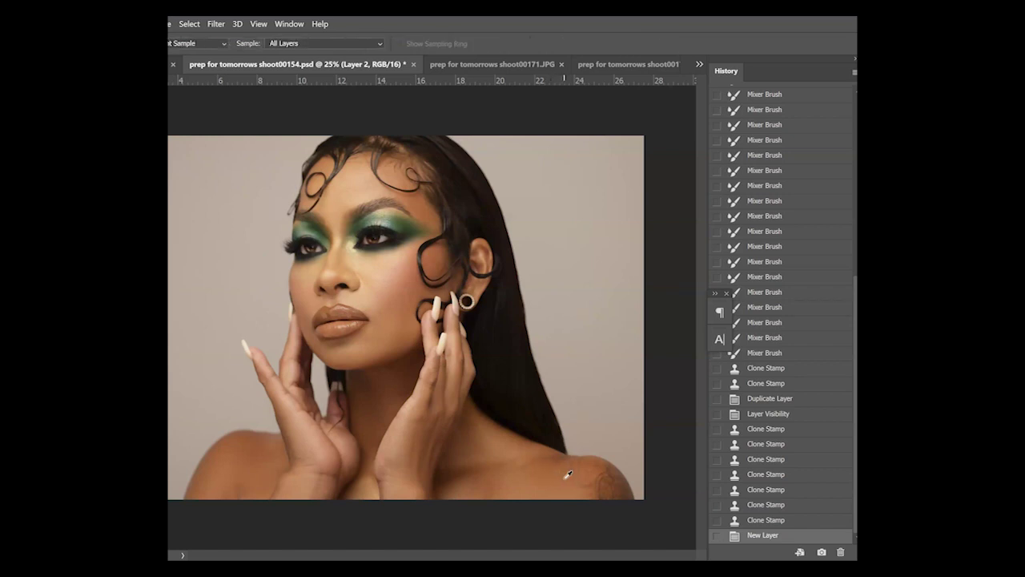
pyautogui.press('b')
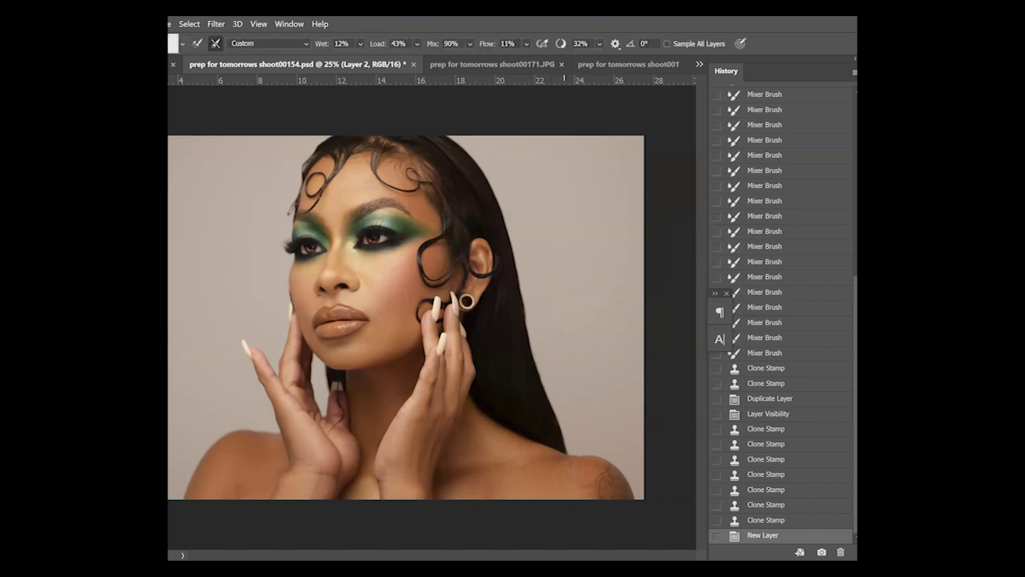
pyautogui.hotkey('shift', 'b')
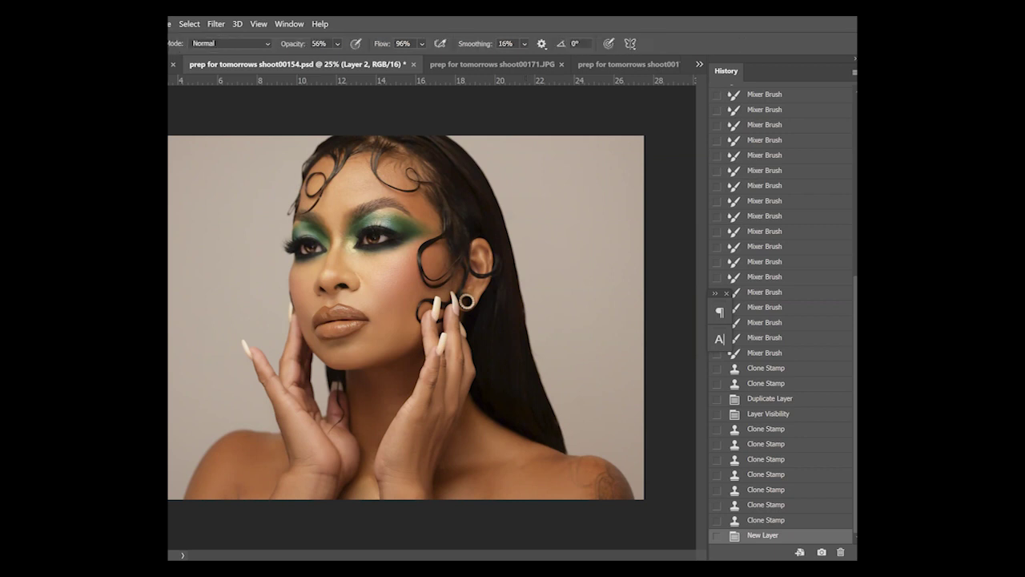
pyautogui.click(338, 44)
pyautogui.click(573, 499)
pyautogui.press('s')
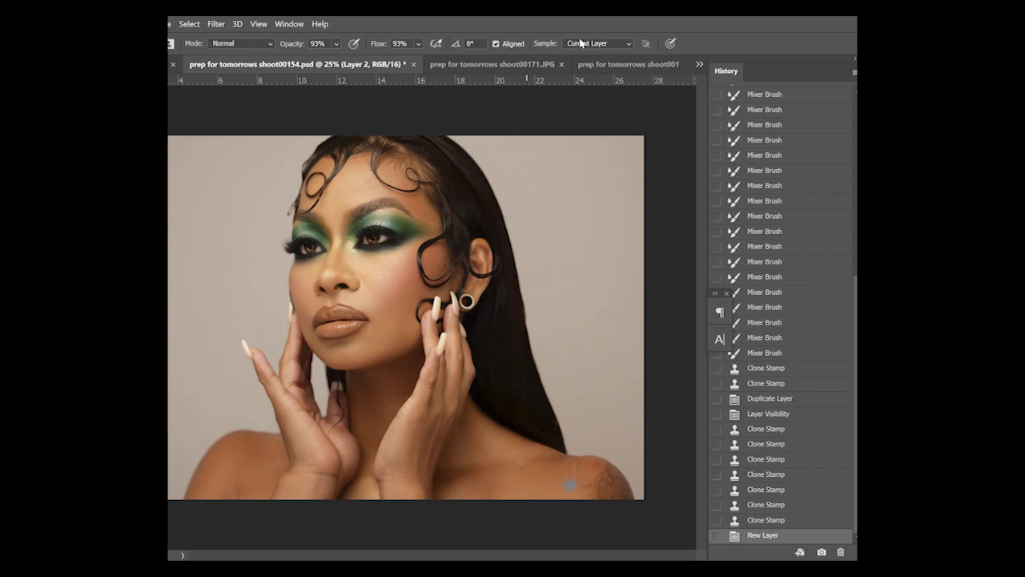
pyautogui.click(582, 43)
pyautogui.click(592, 63)
# Clone surrounding skin over the remaining tattoo on the near shoulder on the new layer
pyautogui.click(570, 471)
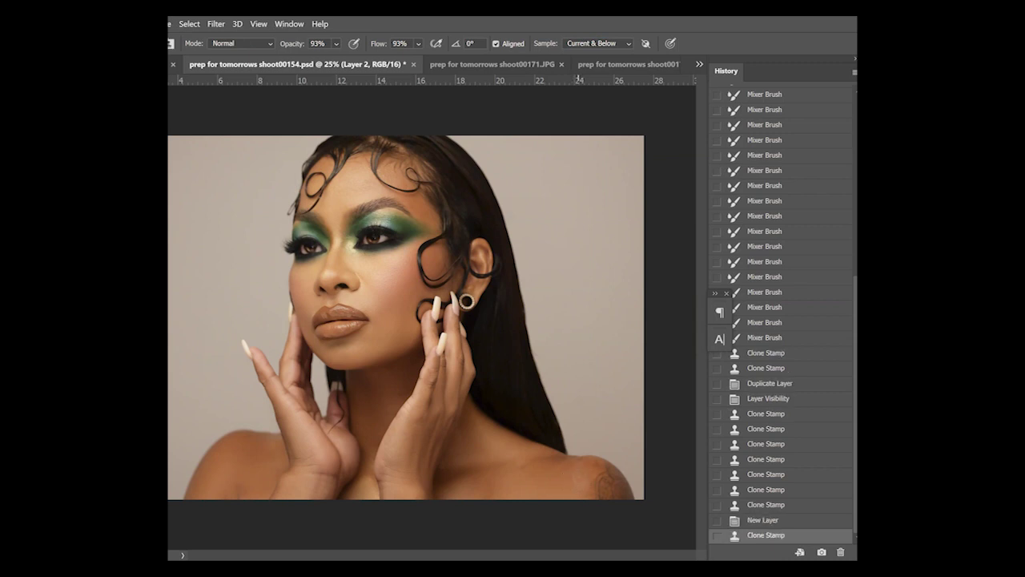
pyautogui.click(571, 473)
pyautogui.click(557, 493)
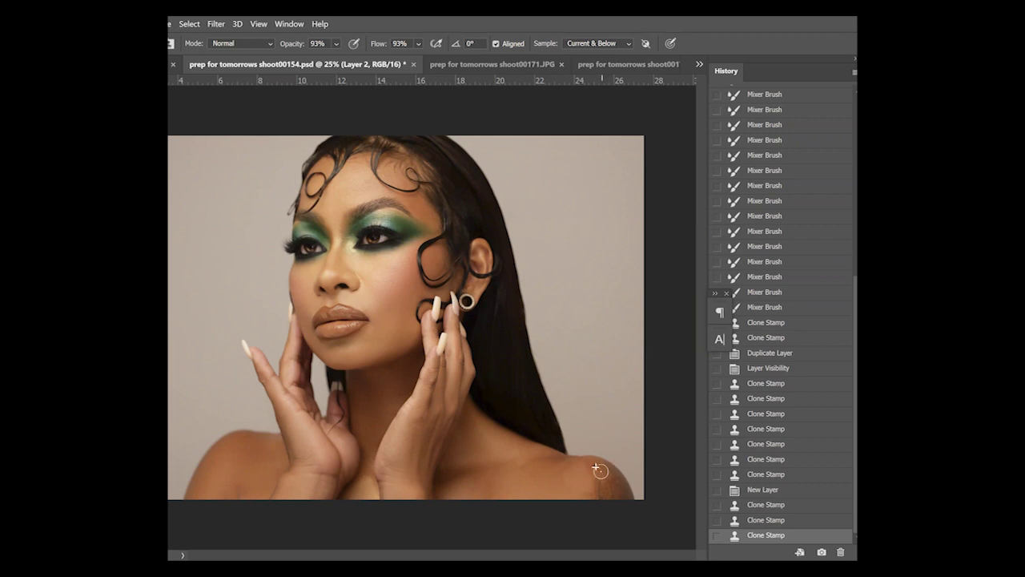
pyautogui.click(601, 470)
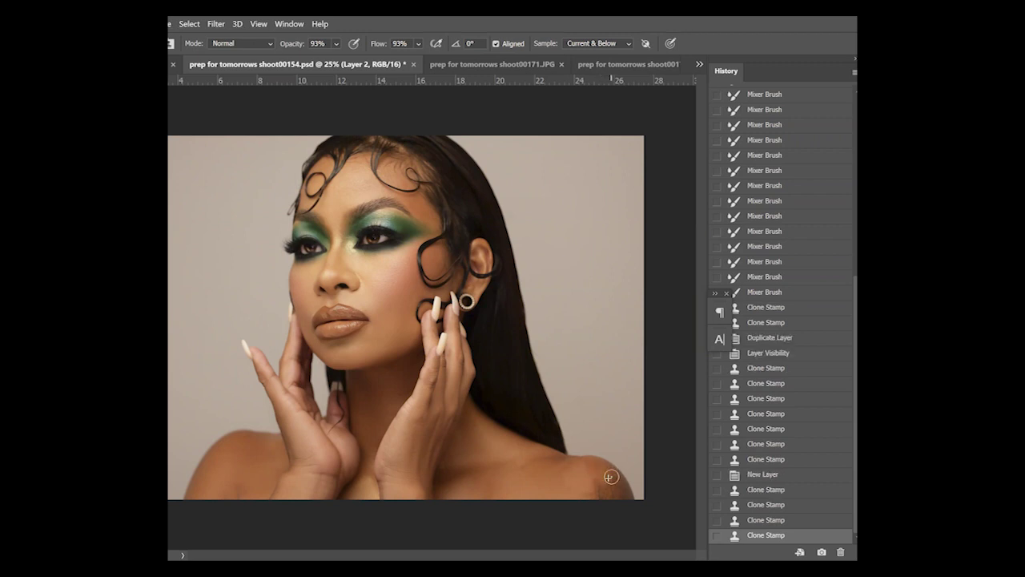
pyautogui.click(599, 472)
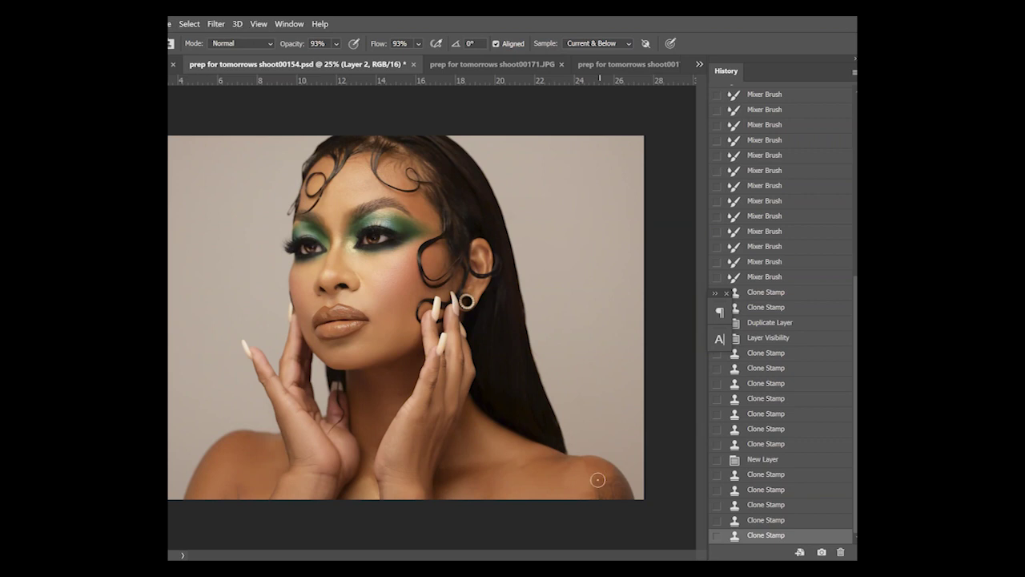
pyautogui.click(604, 480)
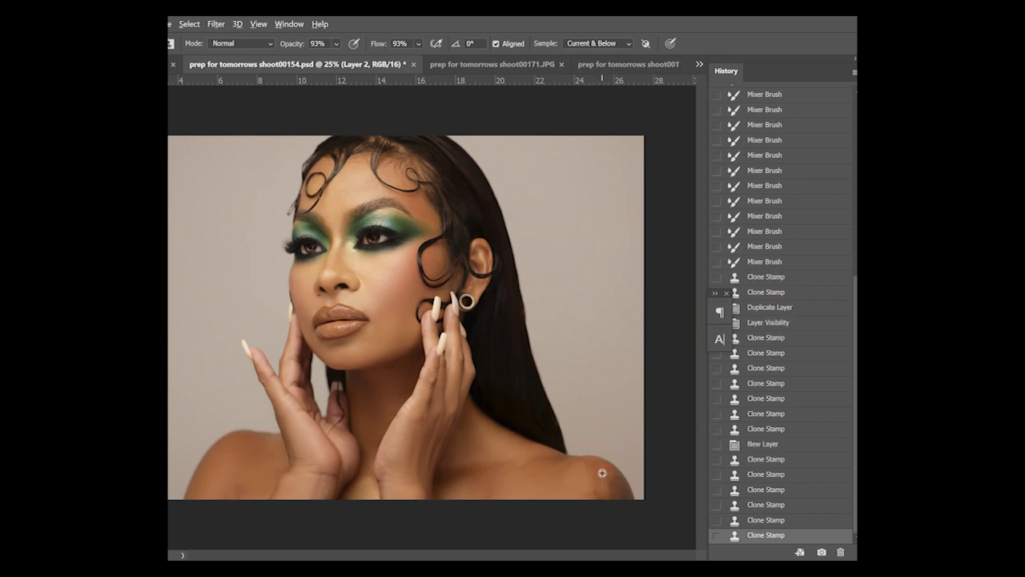
pyautogui.click(606, 485)
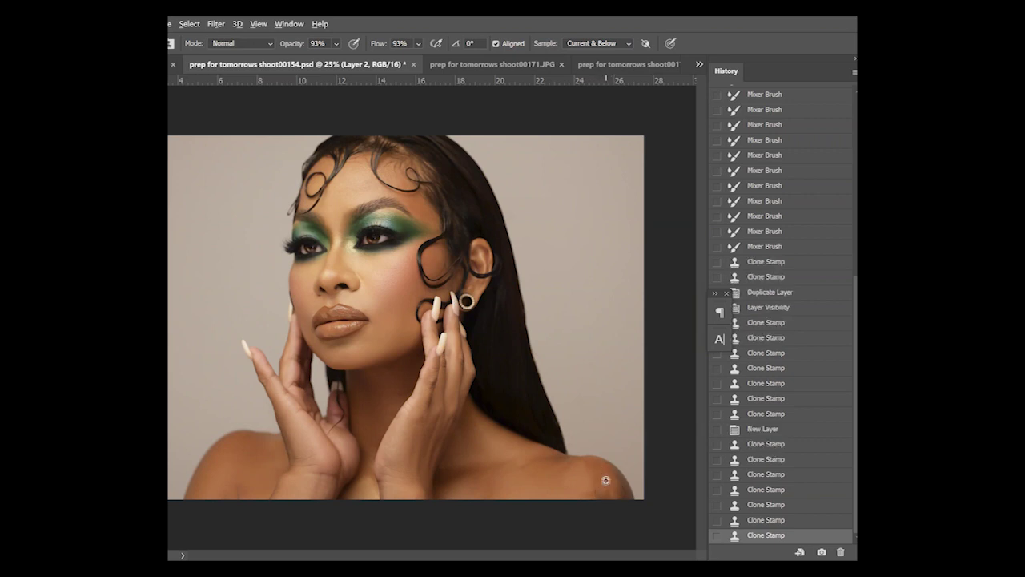
pyautogui.click(611, 479)
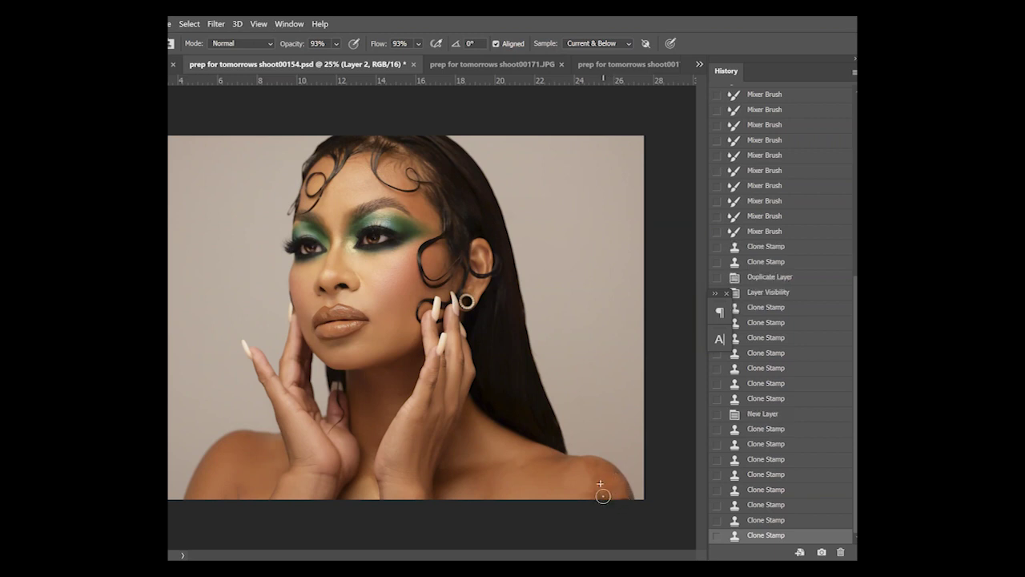
pyautogui.click(609, 481)
pyautogui.moveTo(606, 483)
pyautogui.mouseDown()
pyautogui.moveTo(590, 509)
pyautogui.moveTo(600, 490)
pyautogui.moveTo(619, 492)
pyautogui.moveTo(611, 481)
pyautogui.mouseUp()
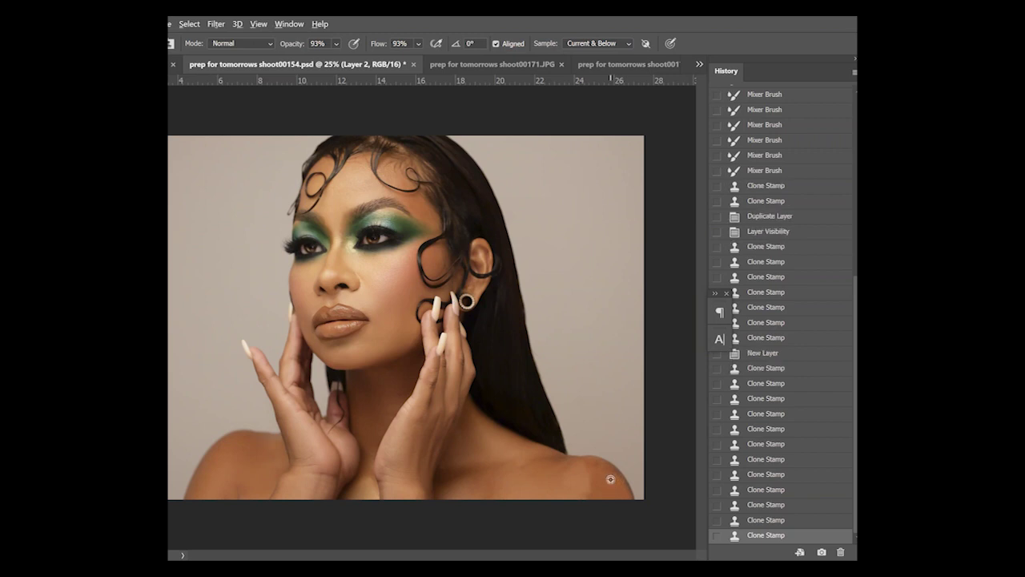
pyautogui.click(596, 465)
# Add another new layer, brush skin tone over the shoulder patch at 16% opacity, and toggle the layer's visibility to compare
pyautogui.hotkey('ctrl', 'shift', 'alt', 'n')
pyautogui.press('i')
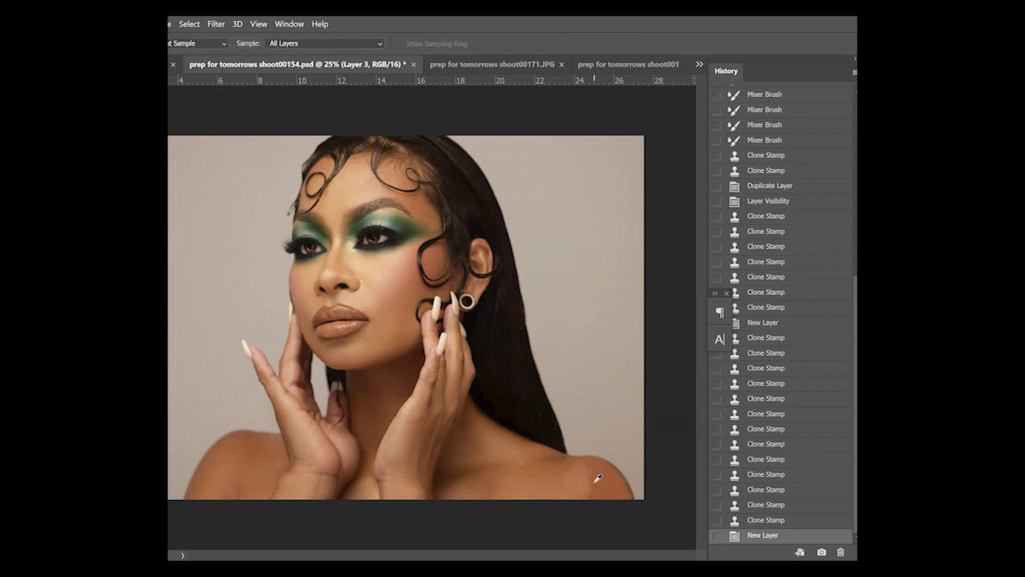
pyautogui.press('b')
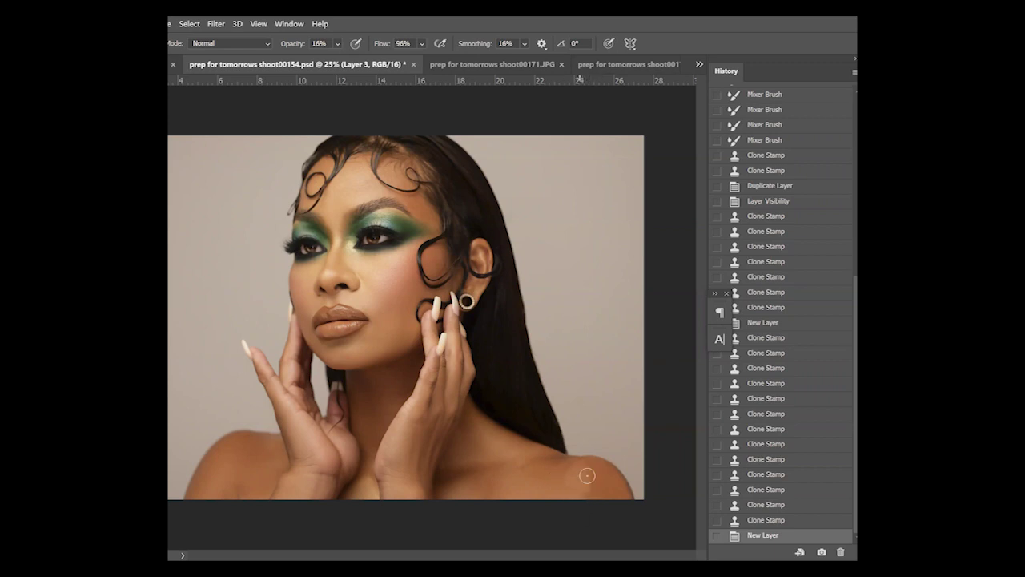
pyautogui.moveTo(581, 489); pyautogui.dragTo(577, 499)
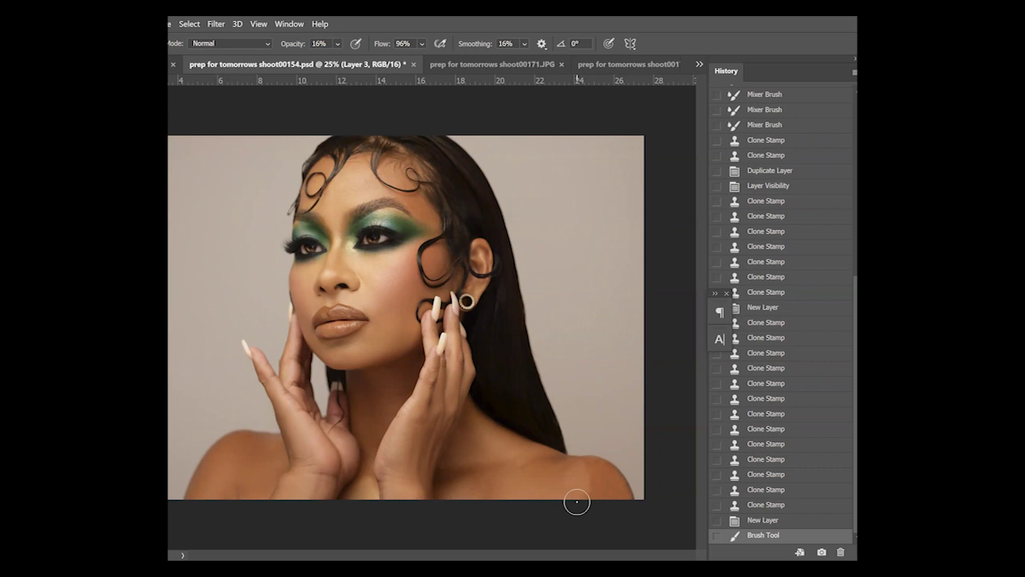
pyautogui.hotkey('ctrl', ',')
pyautogui.hotkey('ctrl', ',')
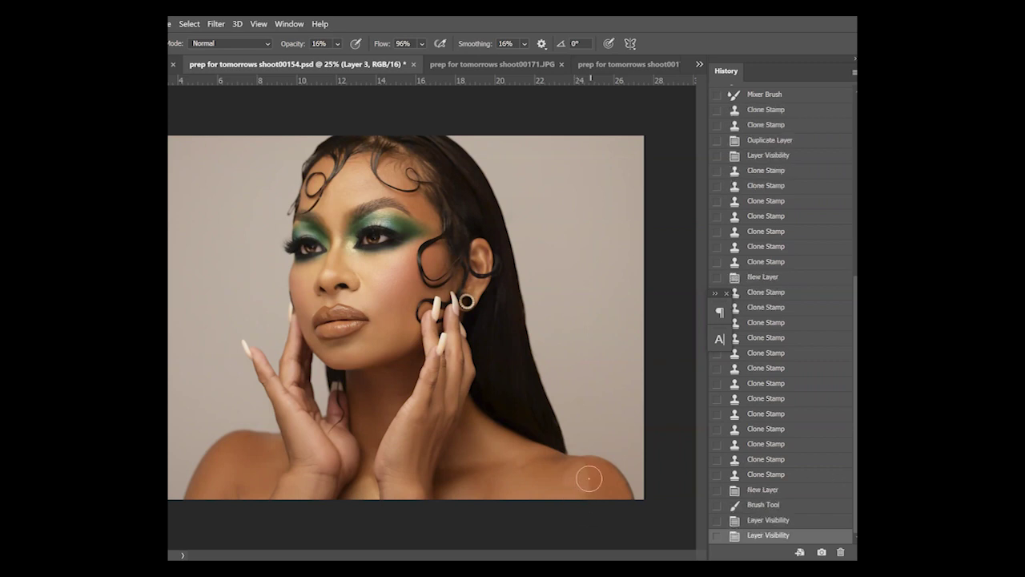
# Brush more skin tone at 16% opacity down the near shoulder to even out the cloned area
pyautogui.moveTo(583, 476)
pyautogui.mouseDown()
pyautogui.moveTo(580, 505)
pyautogui.moveTo(588, 499)
pyautogui.moveTo(568, 492)
pyautogui.moveTo(567, 509)
pyautogui.mouseUp()
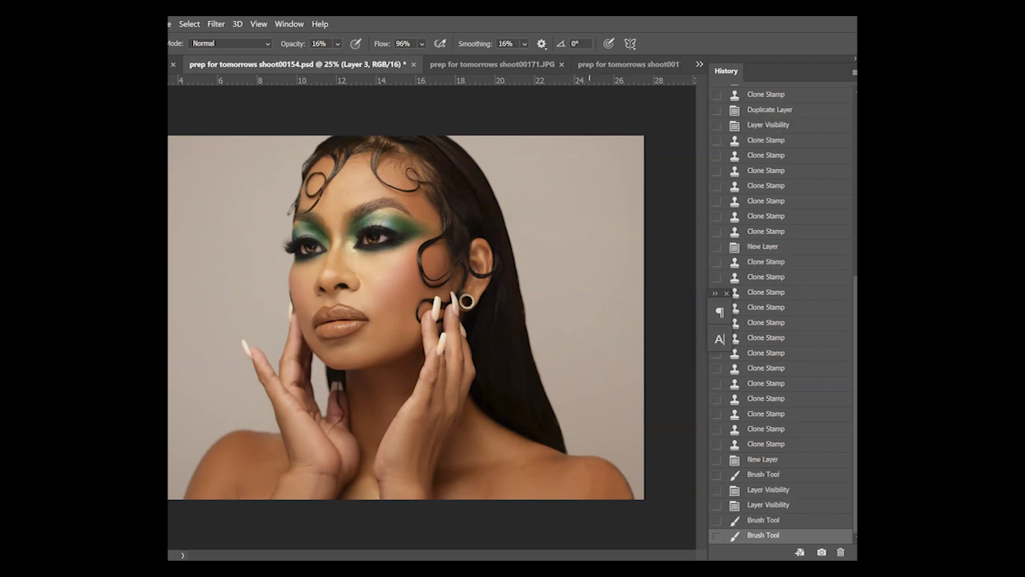
pyautogui.moveTo(602, 509)
pyautogui.mouseDown()
pyautogui.moveTo(572, 466)
pyautogui.moveTo(592, 500)
pyautogui.mouseUp()
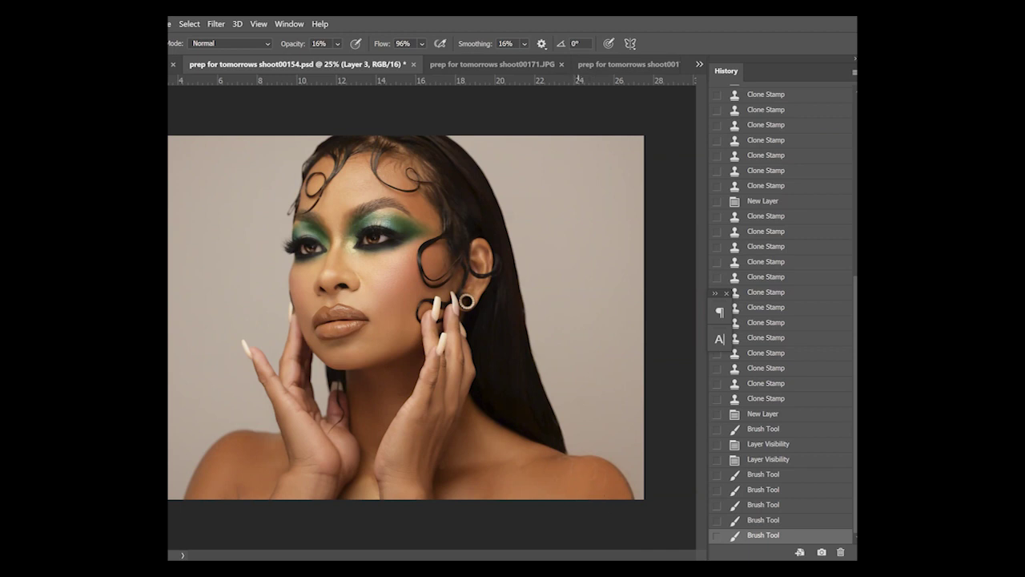
pyautogui.moveTo(601, 481); pyautogui.dragTo(600, 509)
pyautogui.moveTo(586, 481); pyautogui.dragTo(572, 510)
# View the whole portrait and save the document prep for tomorrows shoot00154.psd
pyautogui.press('z')
pyautogui.keyDown('alt'); pyautogui.click(526, 425); pyautogui.keyUp('alt')
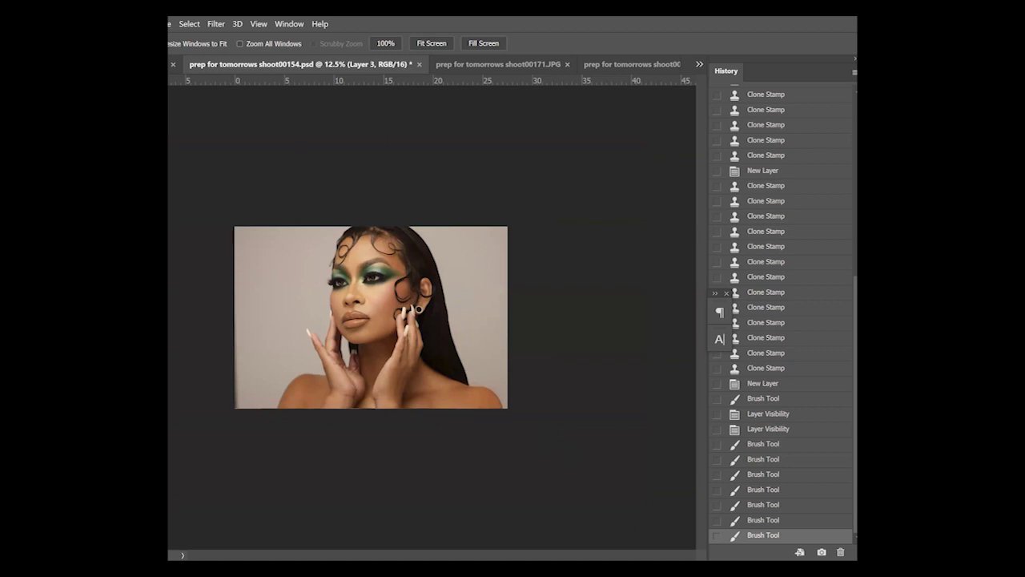
pyautogui.hotkey('alt', 'f')
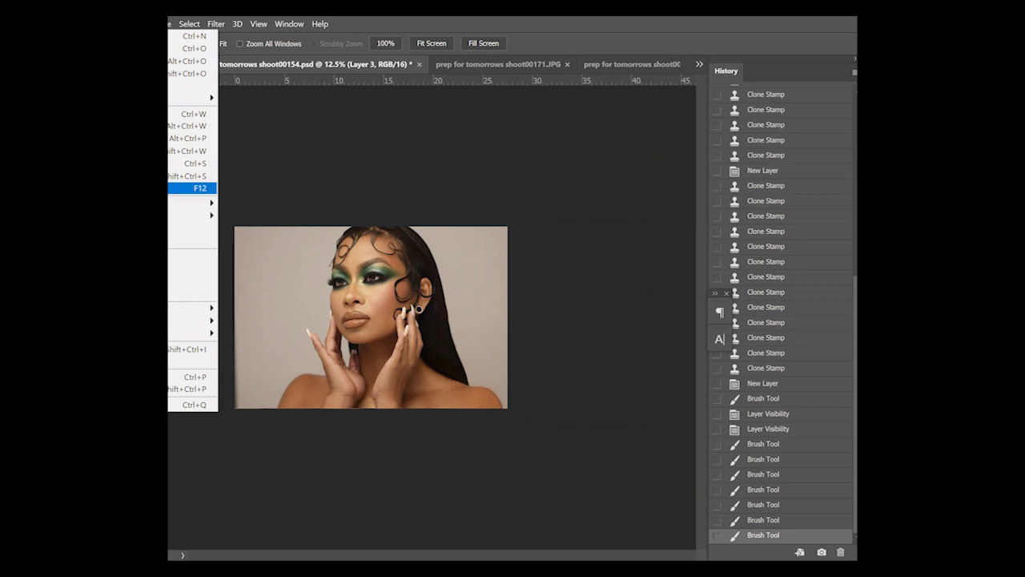
pyautogui.click(193, 163)
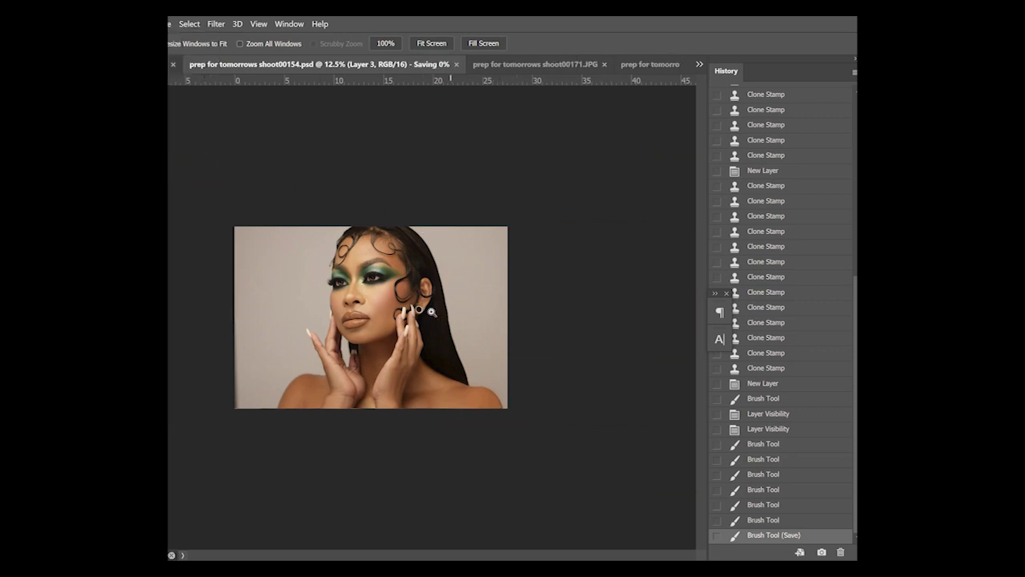
# Select the Low Frequency copy 3 layer and clone skin tone over the chest beside the near shoulder
pyautogui.click(355, 279)
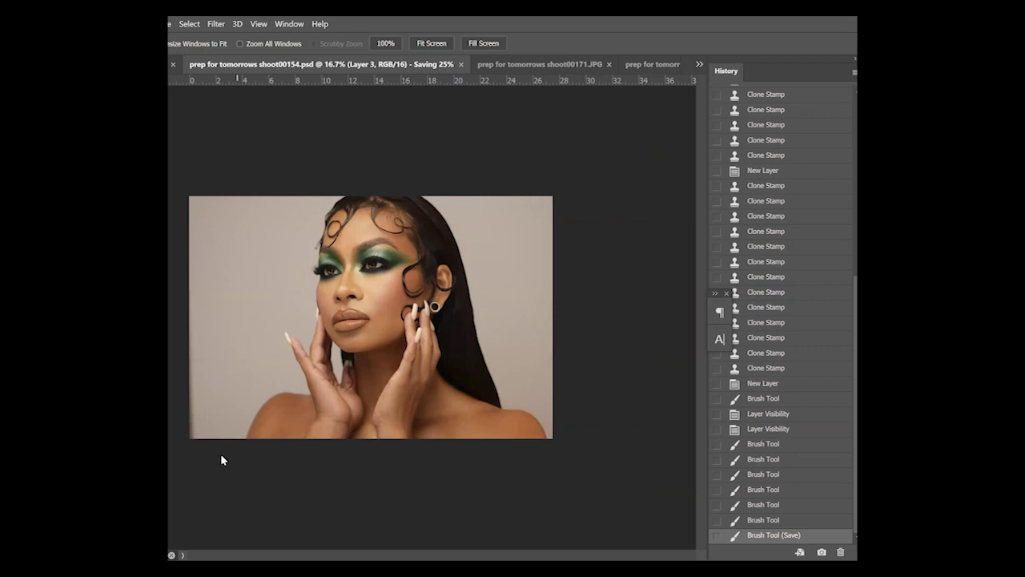
pyautogui.click(531, 419)
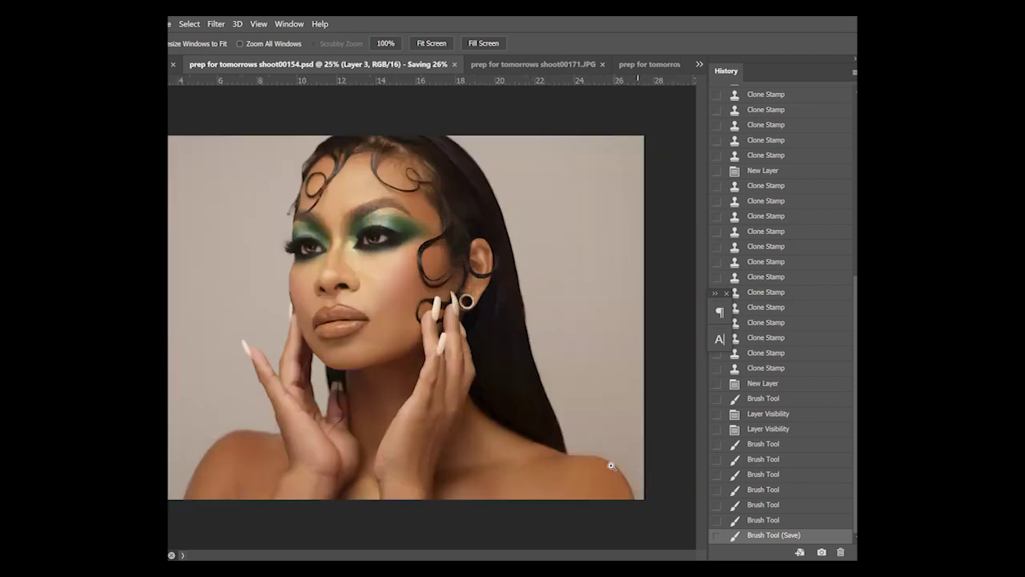
pyautogui.press('s')
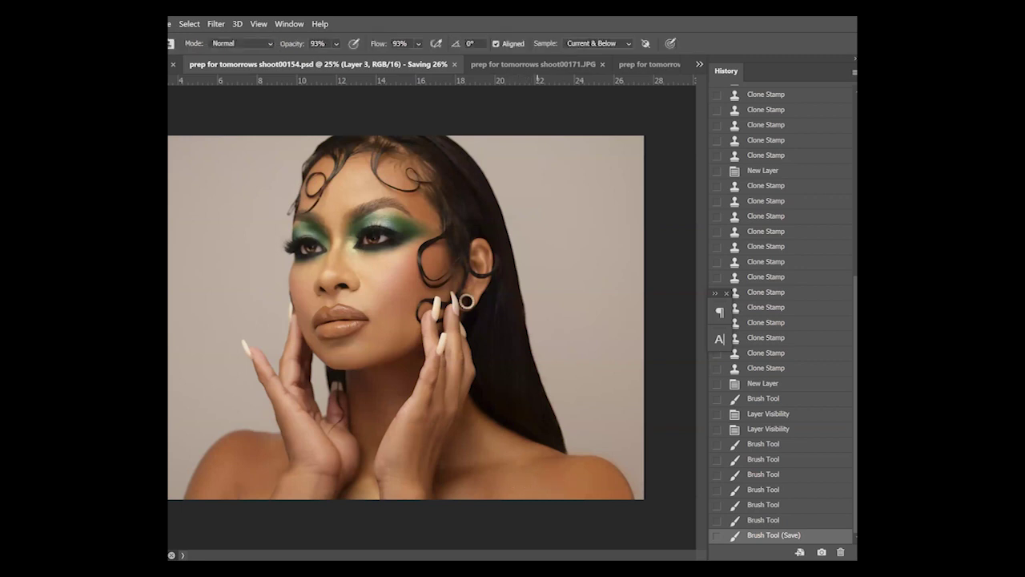
pyautogui.hotkey('alt', '[')
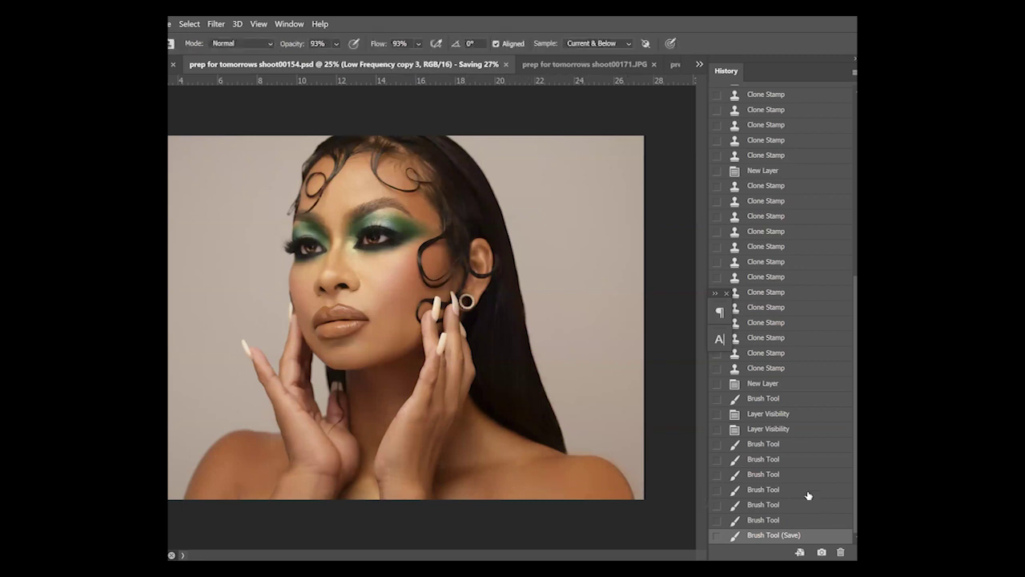
pyautogui.click(529, 480)
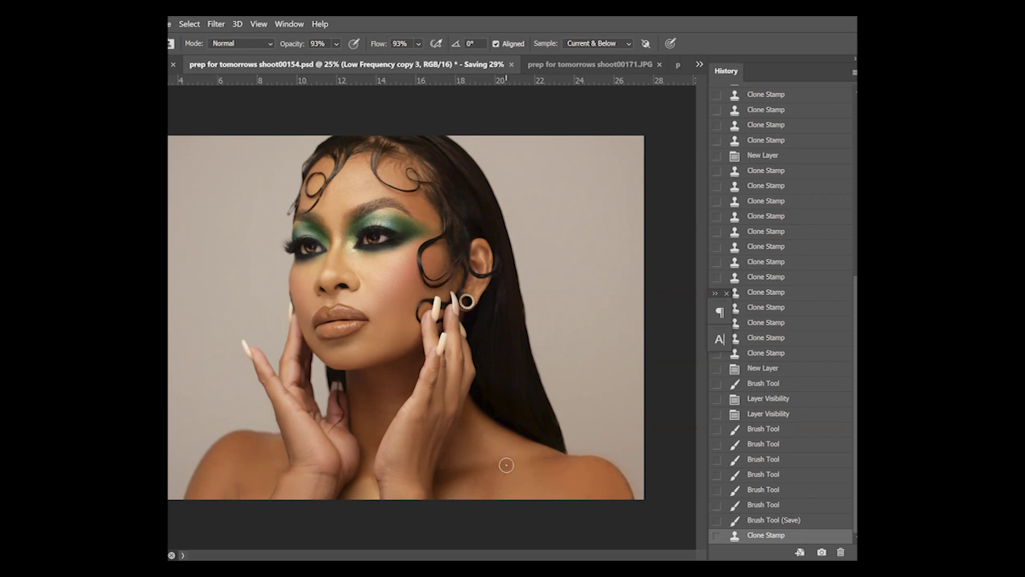
# Examine the retouched portrait as a whole and the nose, lips and cheek up close
pyautogui.press('z')
pyautogui.keyDown('alt'); pyautogui.click(484, 479); pyautogui.keyUp('alt')
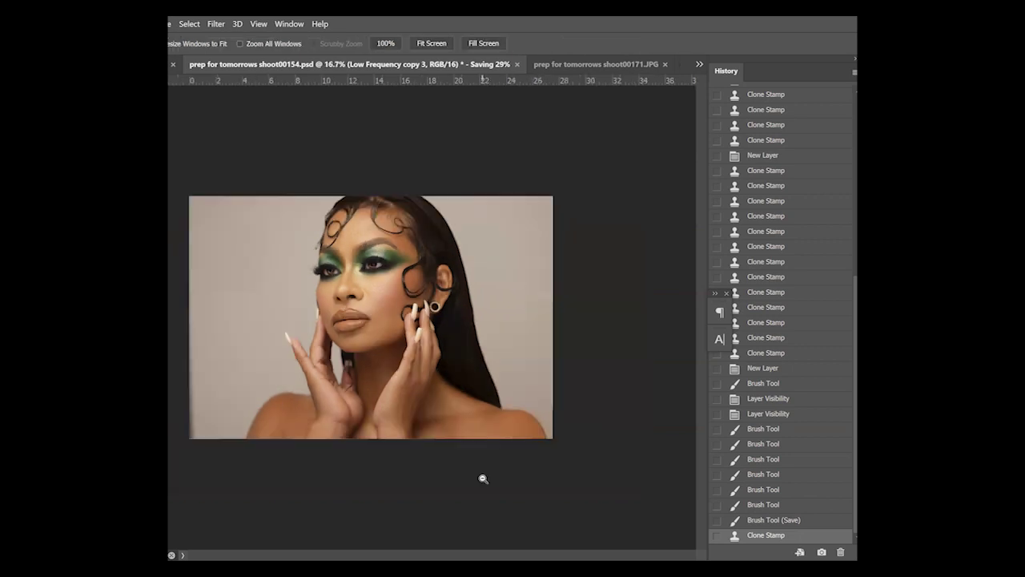
pyautogui.keyDown('alt'); pyautogui.click(482, 478); pyautogui.keyUp('alt')
pyautogui.click(368, 311)
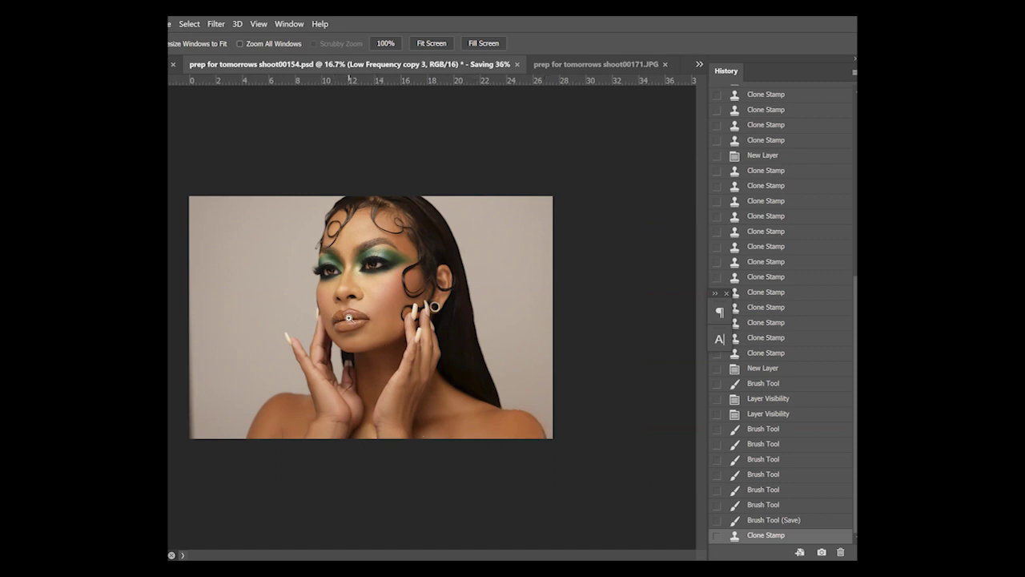
pyautogui.click(349, 318)
pyautogui.scroll(3, 313, 307)
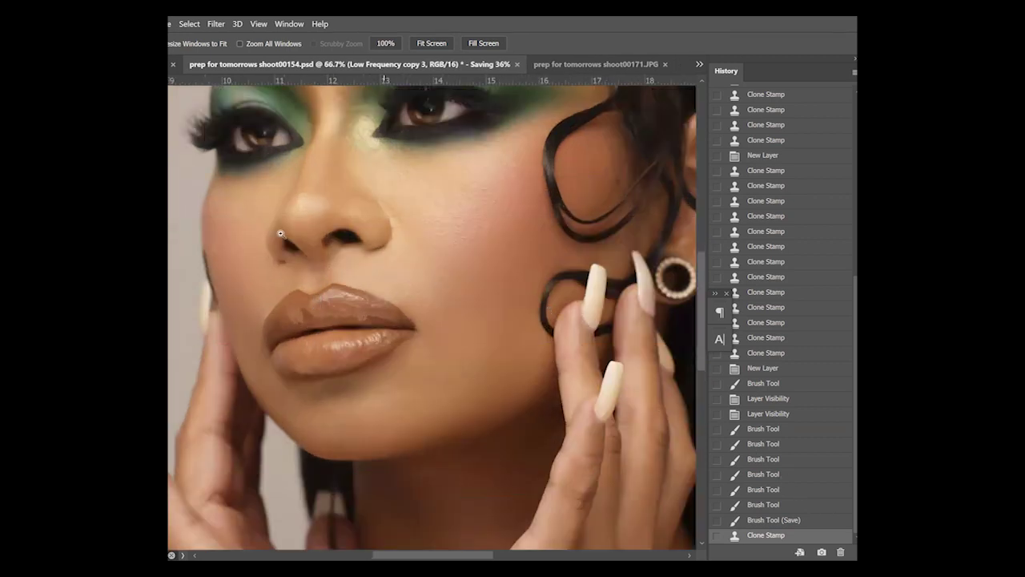
# Select the High Frequency copy 2 layer and clone dark tone inside the near nostril with a small brush at 93% opacity
pyautogui.scroll(3, 342, 235)
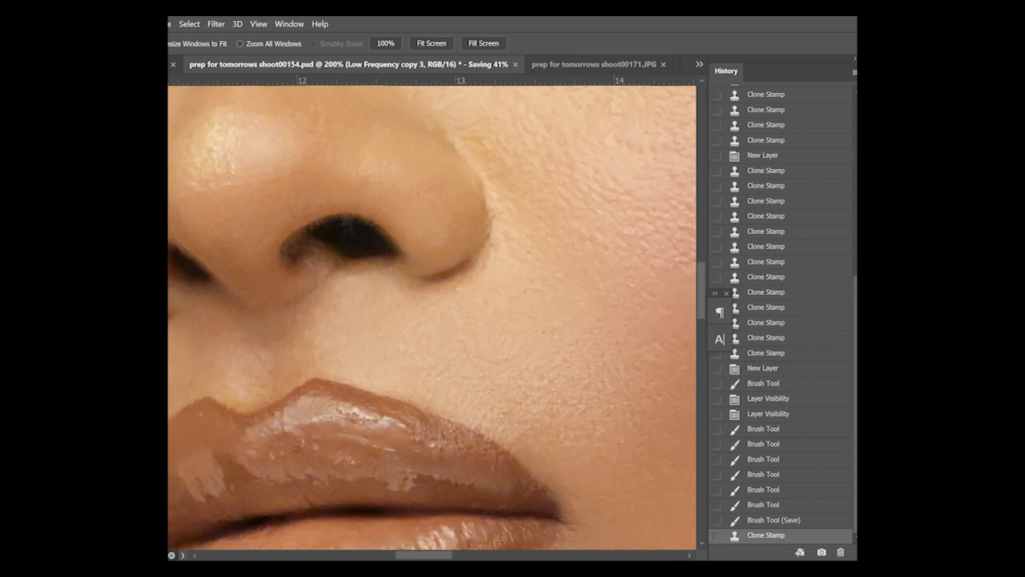
pyautogui.hotkey('alt', ']')
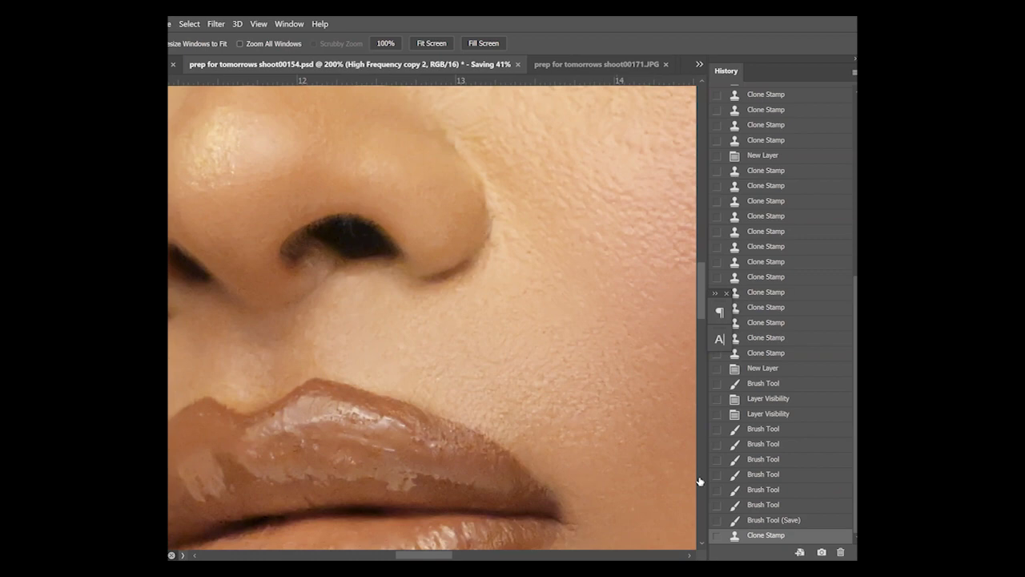
pyautogui.press('s')
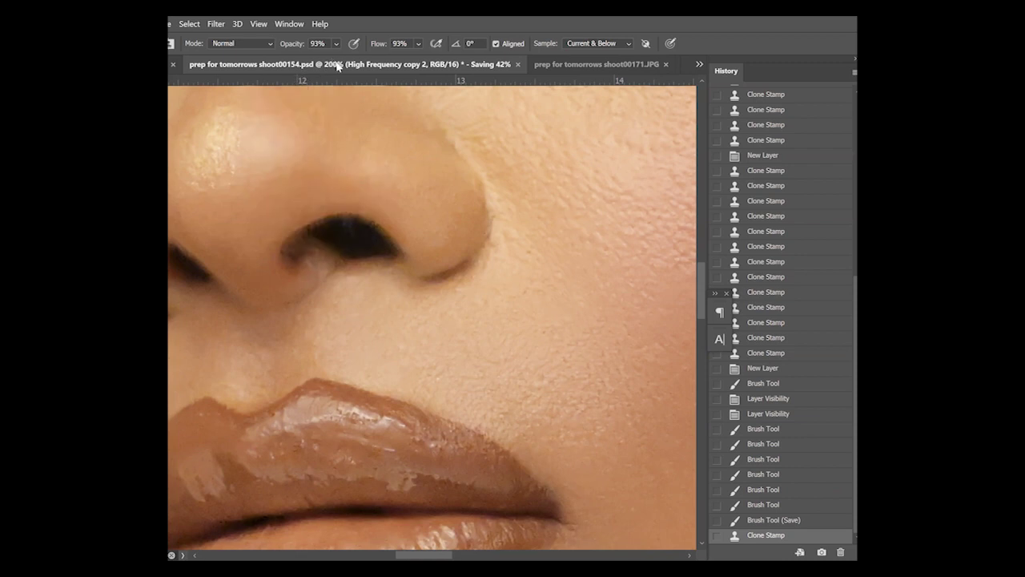
pyautogui.moveTo(346, 257); pyautogui.dragTo(245, 277)
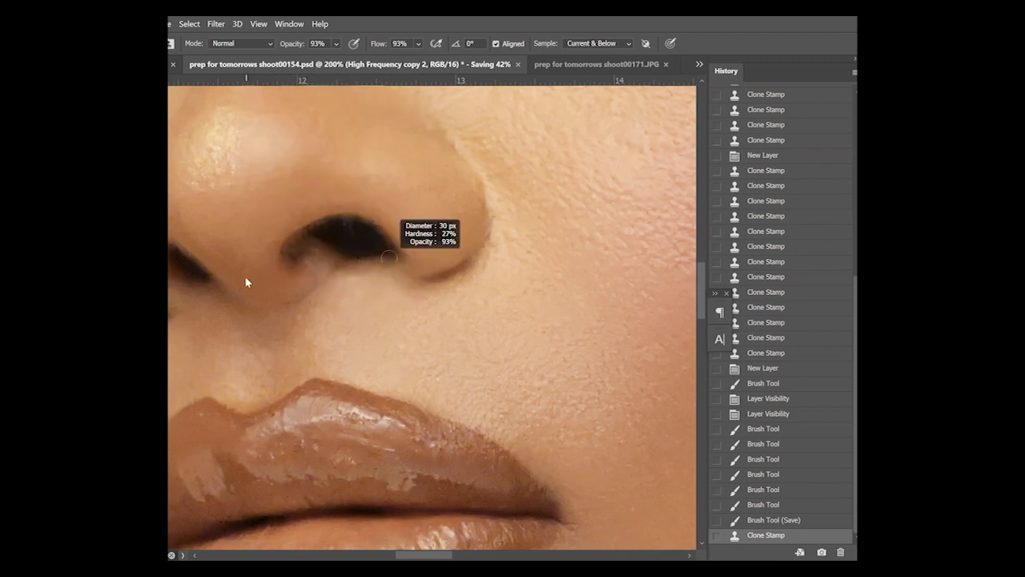
pyautogui.moveTo(231, 287); pyautogui.dragTo(232, 287)
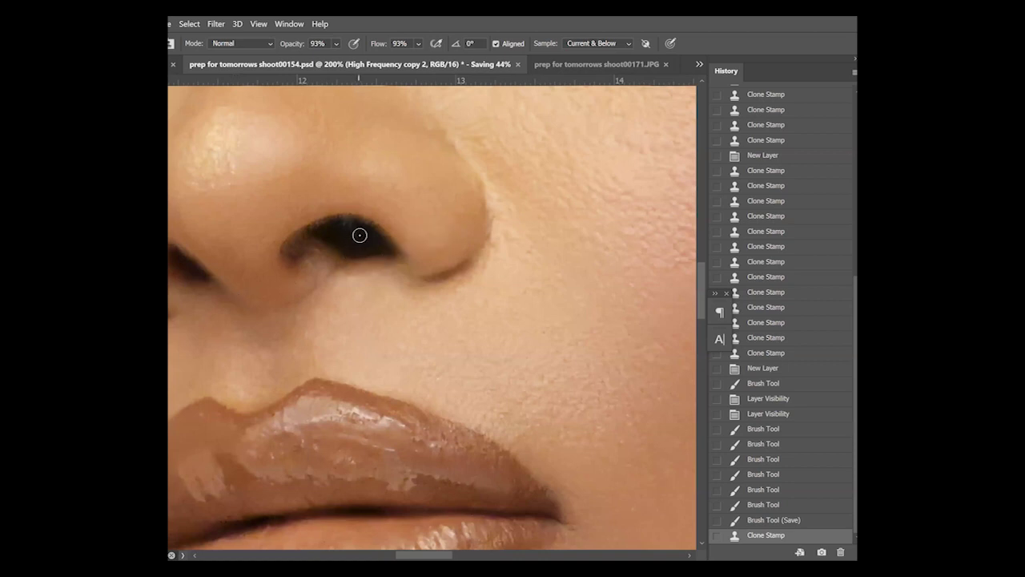
pyautogui.moveTo(337, 229)
pyautogui.mouseDown()
pyautogui.moveTo(396, 233)
pyautogui.moveTo(353, 231)
pyautogui.mouseUp()
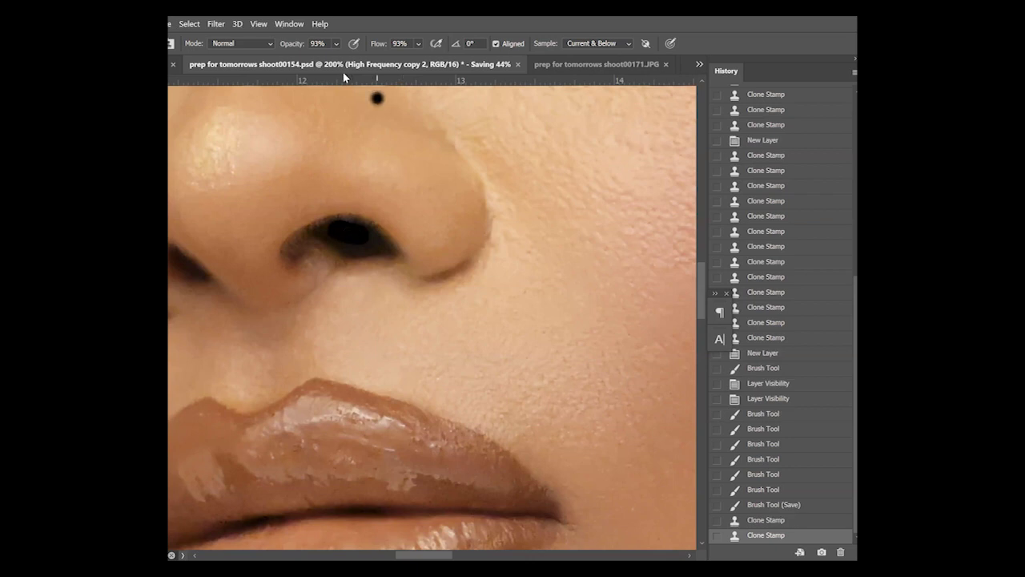
# Lower the clone opacity to 61%, extend the dark tone across the near nostril and undo the last two strokes
pyautogui.moveTo(337, 43); pyautogui.dragTo(353, 63)
pyautogui.moveTo(349, 228)
pyautogui.mouseDown()
pyautogui.moveTo(377, 239)
pyautogui.moveTo(316, 228)
pyautogui.moveTo(355, 229)
pyautogui.moveTo(372, 248)
pyautogui.moveTo(330, 224)
pyautogui.moveTo(377, 277)
pyautogui.mouseUp()
pyautogui.click(317, 229)
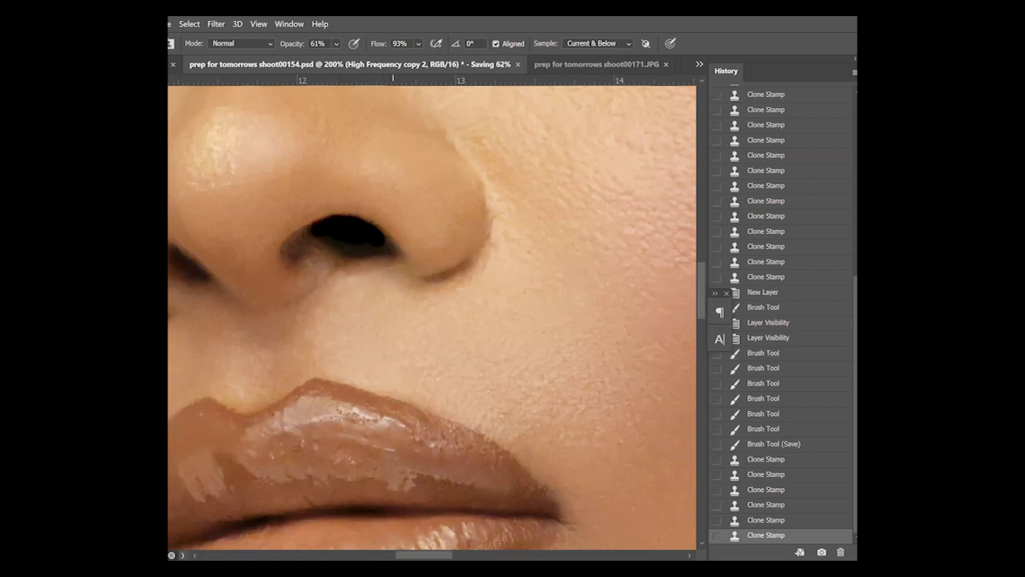
pyautogui.hotkey('ctrl', 'z')
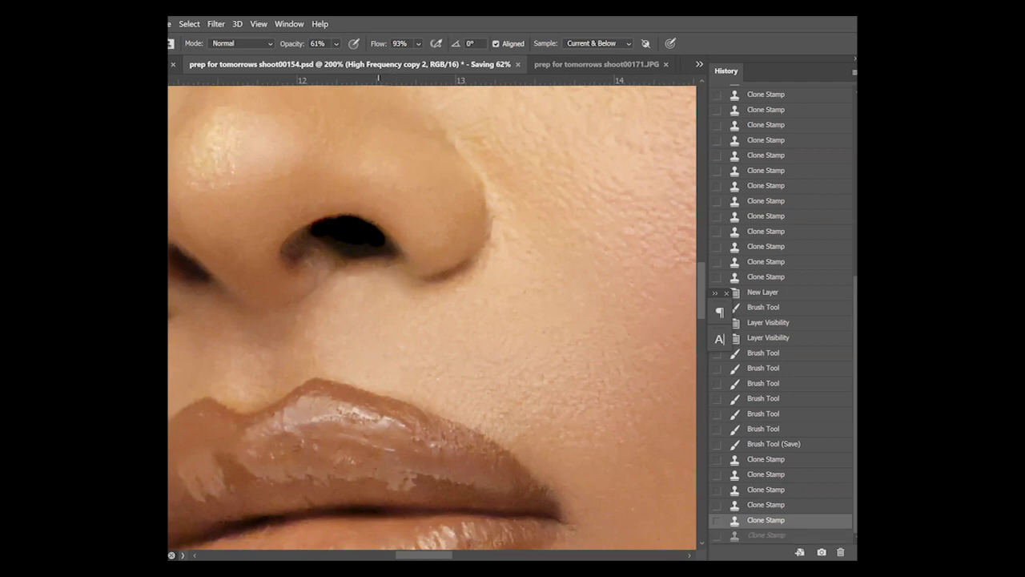
pyautogui.click(765, 505)
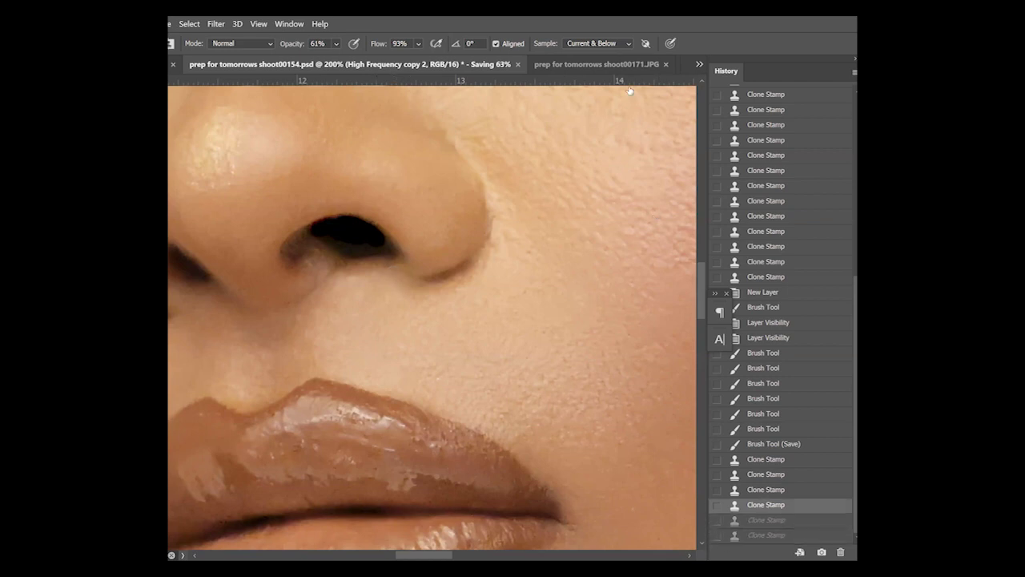
# Limit the clone sampling to Current Layer and clone over the inner edge of the near nostril
pyautogui.click(597, 44)
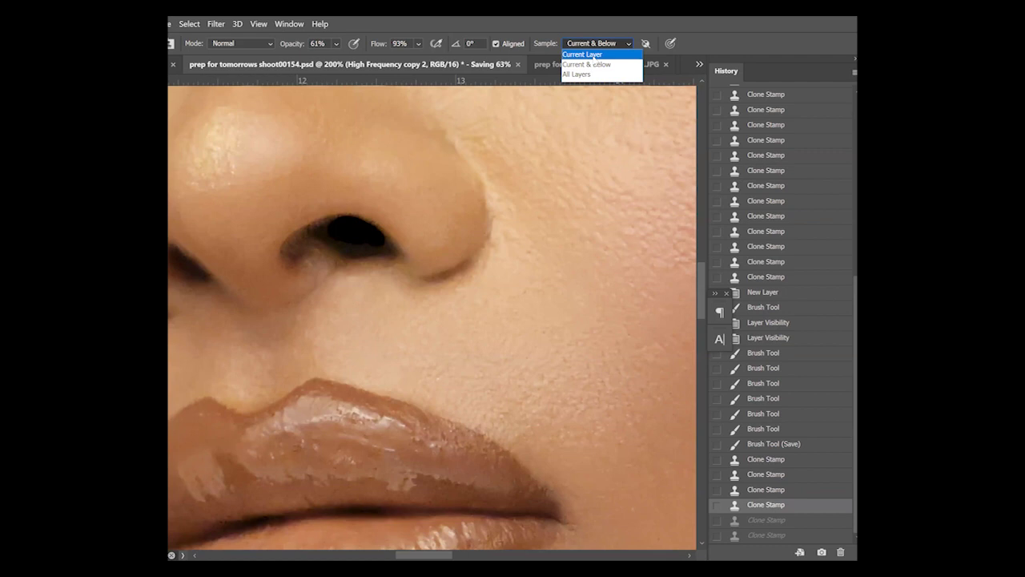
pyautogui.click(582, 54)
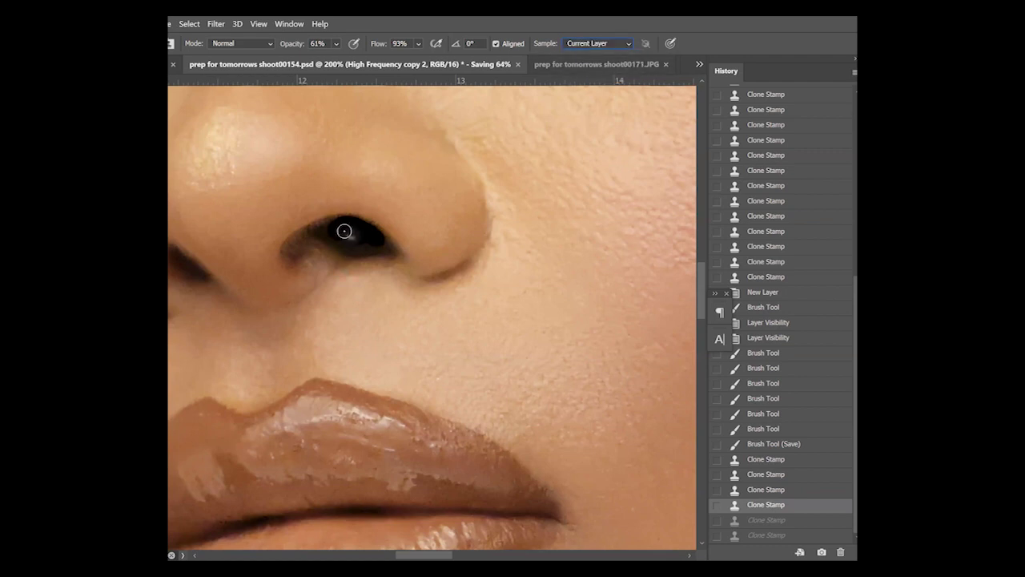
pyautogui.moveTo(334, 225)
pyautogui.mouseDown()
pyautogui.moveTo(384, 248)
pyautogui.moveTo(345, 258)
pyautogui.moveTo(355, 252)
pyautogui.moveTo(324, 232)
pyautogui.mouseUp()
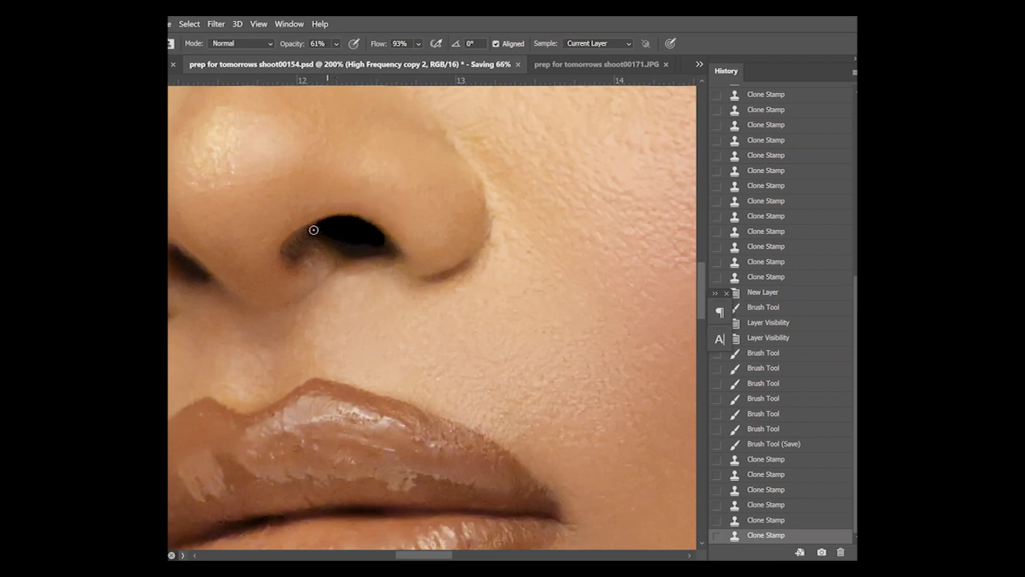
pyautogui.moveTo(317, 225)
pyautogui.mouseDown()
pyautogui.moveTo(332, 222)
pyautogui.moveTo(309, 241)
pyautogui.mouseUp()
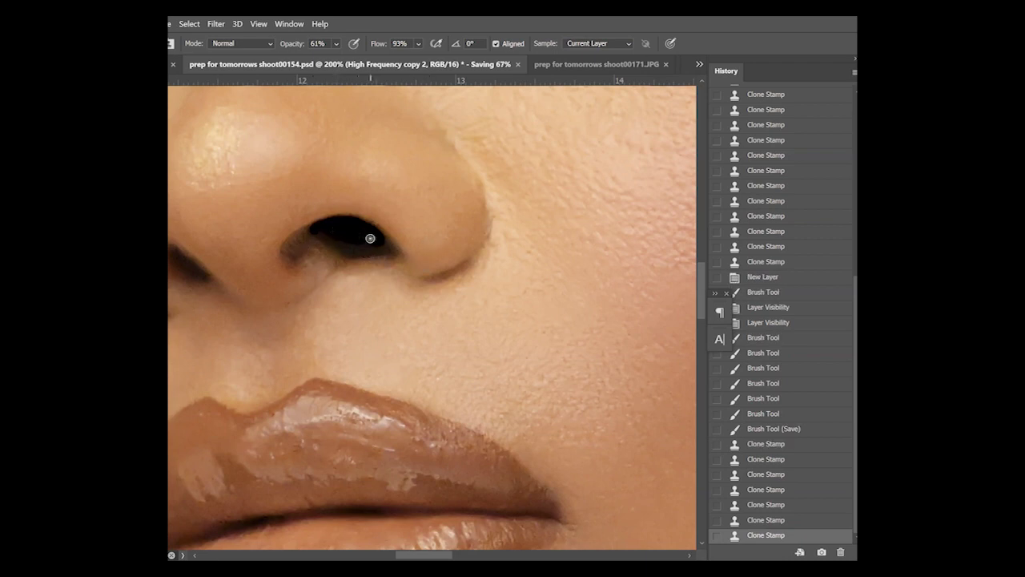
# View the whole portrait and save the document with the nostril retouching
pyautogui.press('z')
pyautogui.click(431, 43)
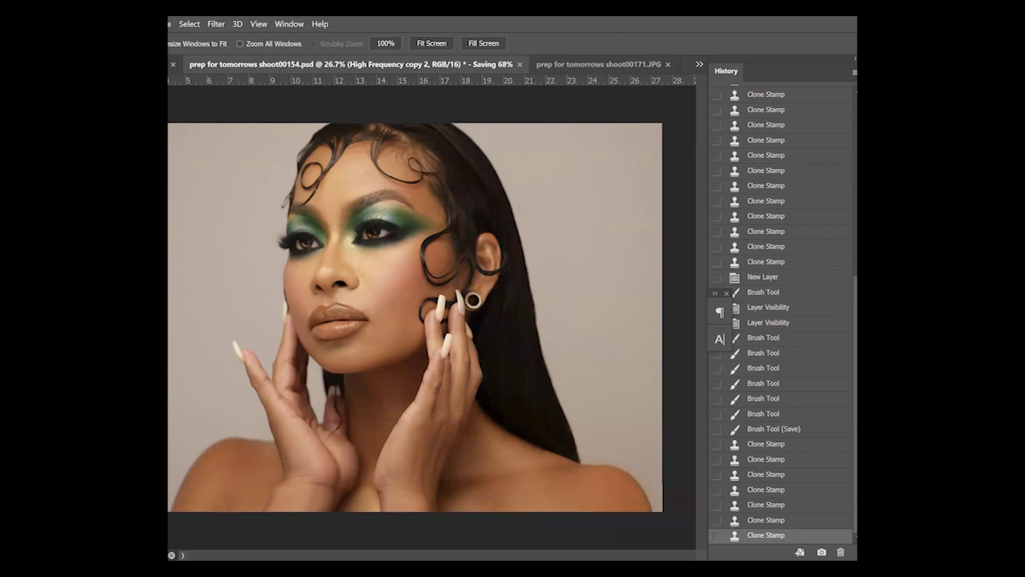
pyautogui.click(193, 163)
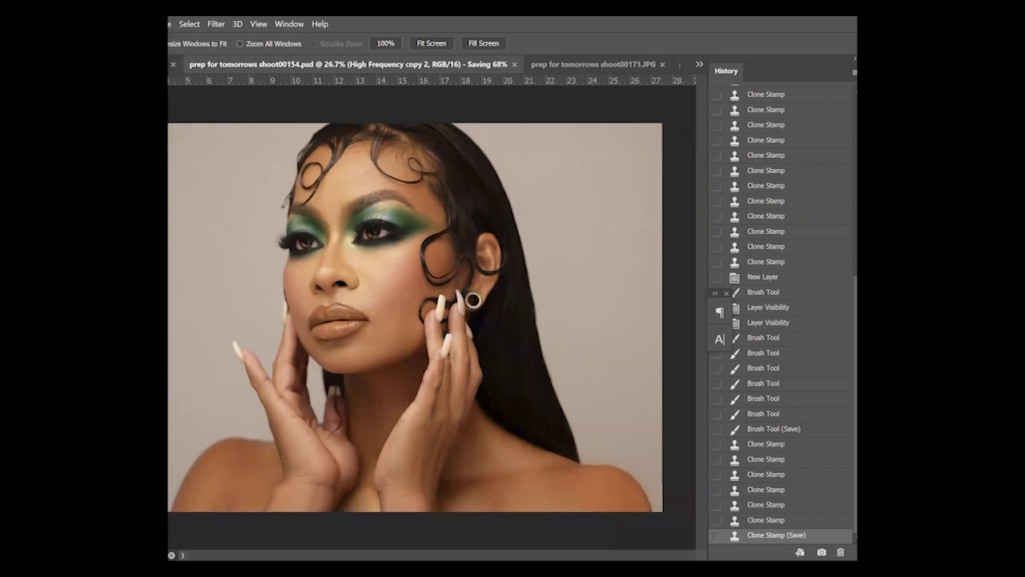
# Raise the clone opacity to 93% and clone skin texture over the lower cheek and jaw beside the lips
pyautogui.click(349, 274)
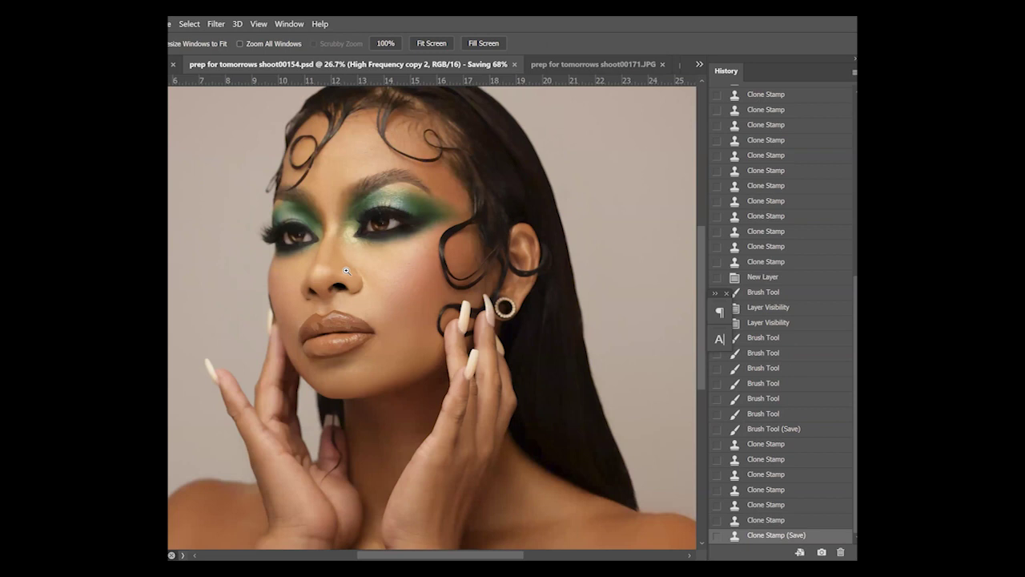
pyautogui.click(420, 358)
pyautogui.click(420, 358)
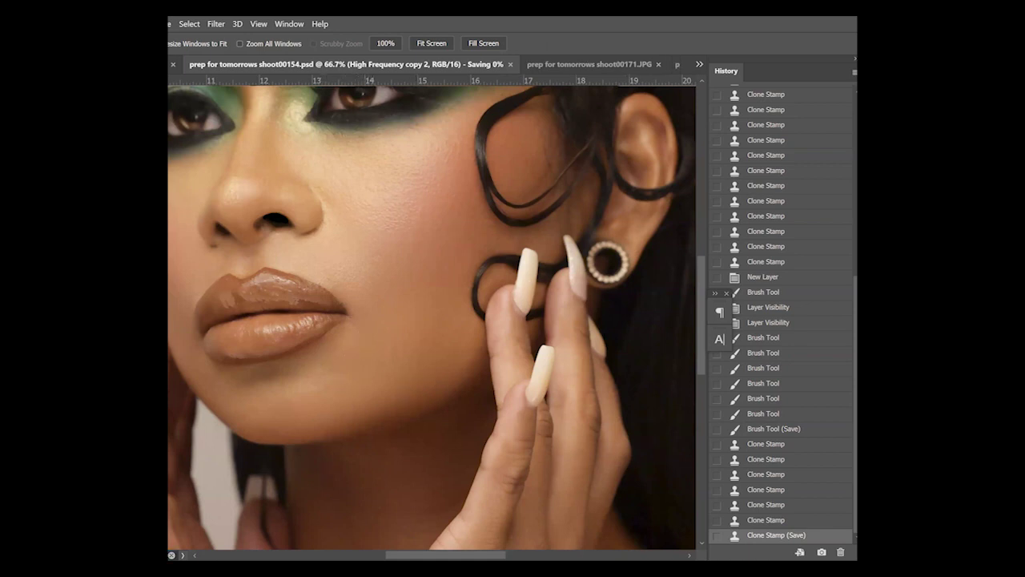
pyautogui.press('s')
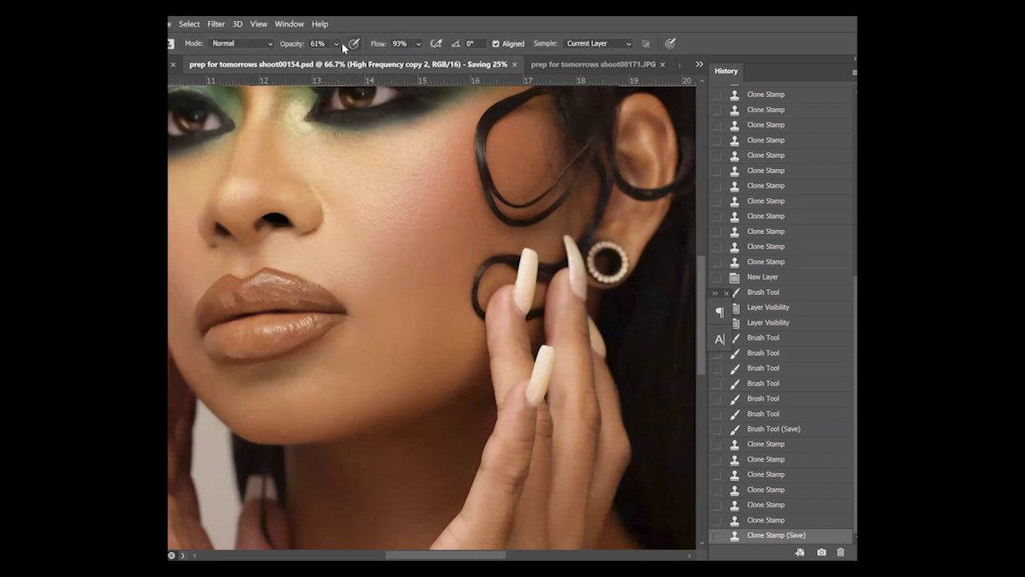
pyautogui.moveTo(338, 44); pyautogui.dragTo(382, 65)
pyautogui.click(384, 348)
pyautogui.click(425, 343)
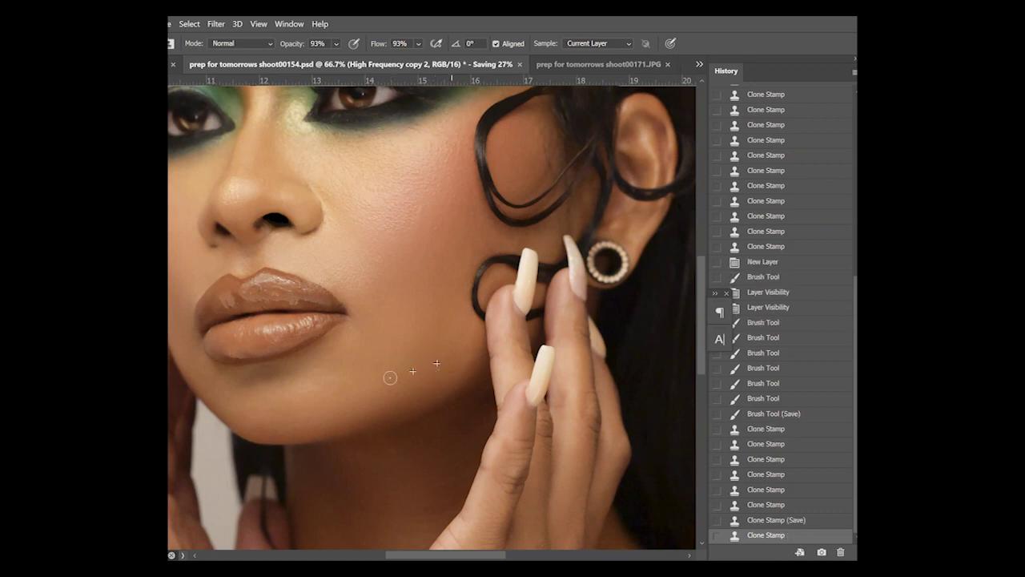
pyautogui.click(436, 350)
pyautogui.click(449, 364)
pyautogui.click(421, 374)
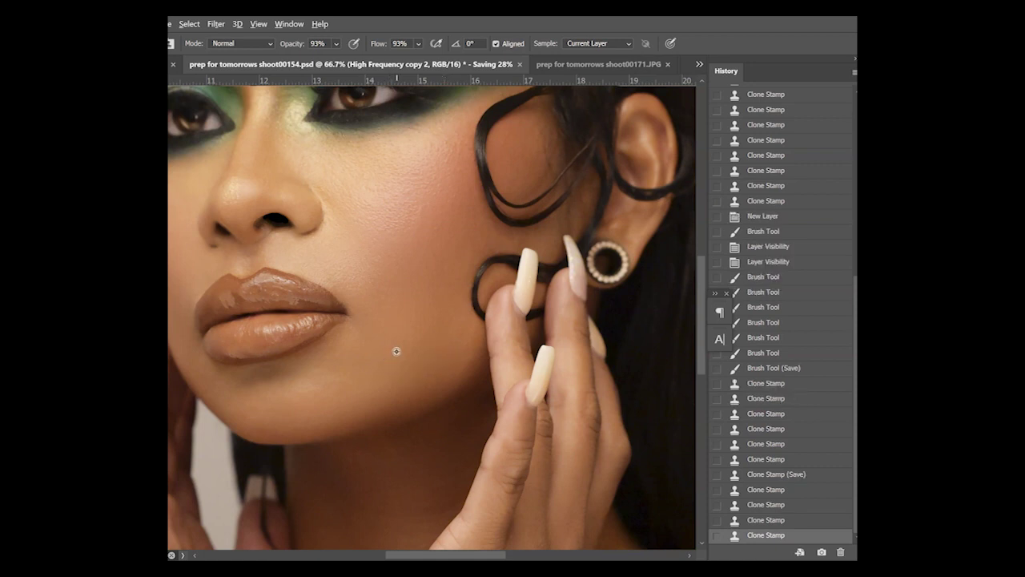
pyautogui.click(376, 399)
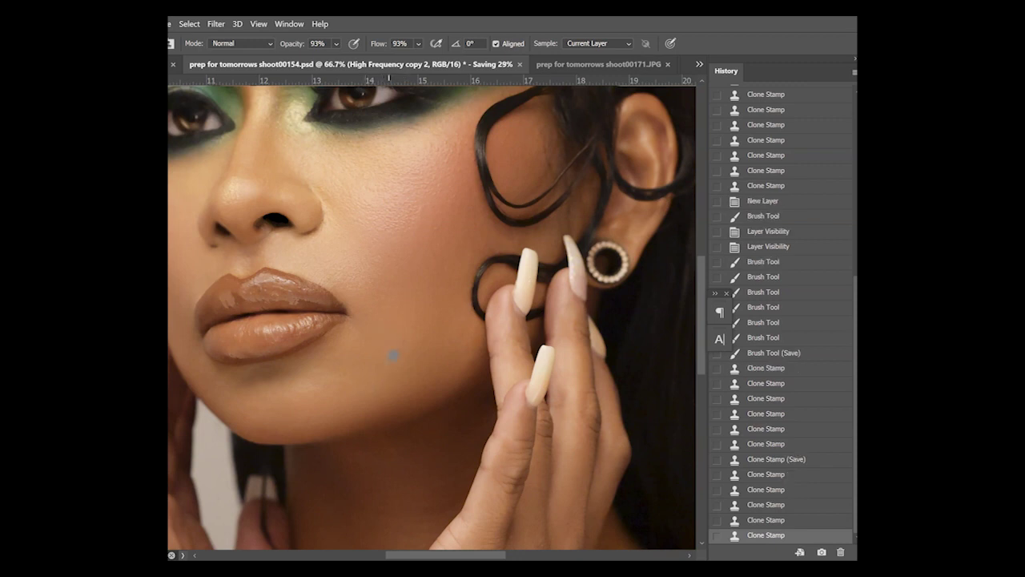
# Set the Clone Stamp opacity to 39% and even out the skin texture on the cheek and jaw beside the mouth
pyautogui.moveTo(337, 43); pyautogui.dragTo(342, 60)
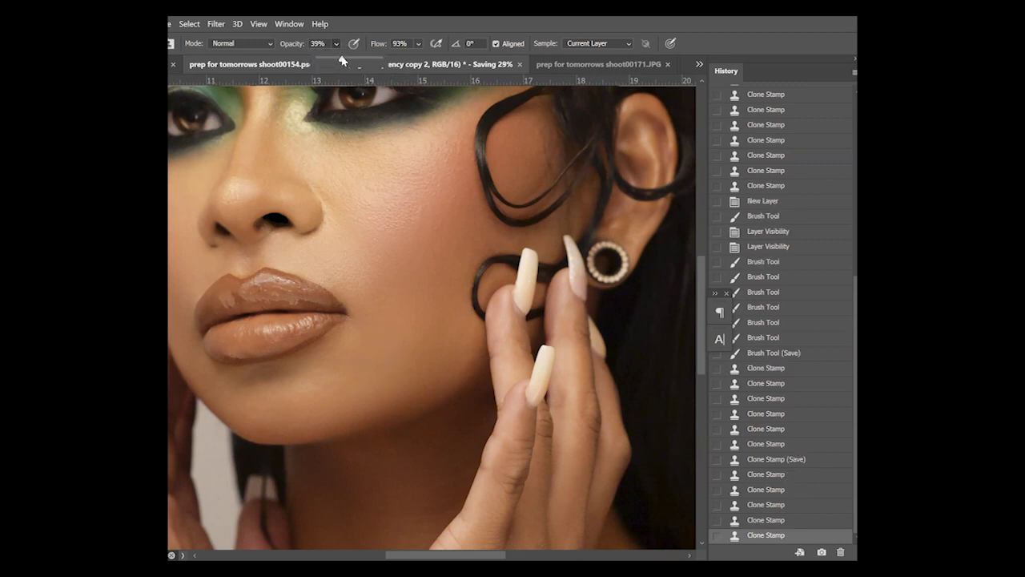
pyautogui.keyDown('alt'); pyautogui.rightClick(407, 351); pyautogui.keyUp('alt')
pyautogui.moveTo(410, 355); pyautogui.dragTo(381, 355)
pyautogui.moveTo(393, 391)
pyautogui.mouseDown()
pyautogui.moveTo(407, 381)
pyautogui.moveTo(375, 394)
pyautogui.moveTo(431, 380)
pyautogui.mouseUp()
pyautogui.click(392, 318)
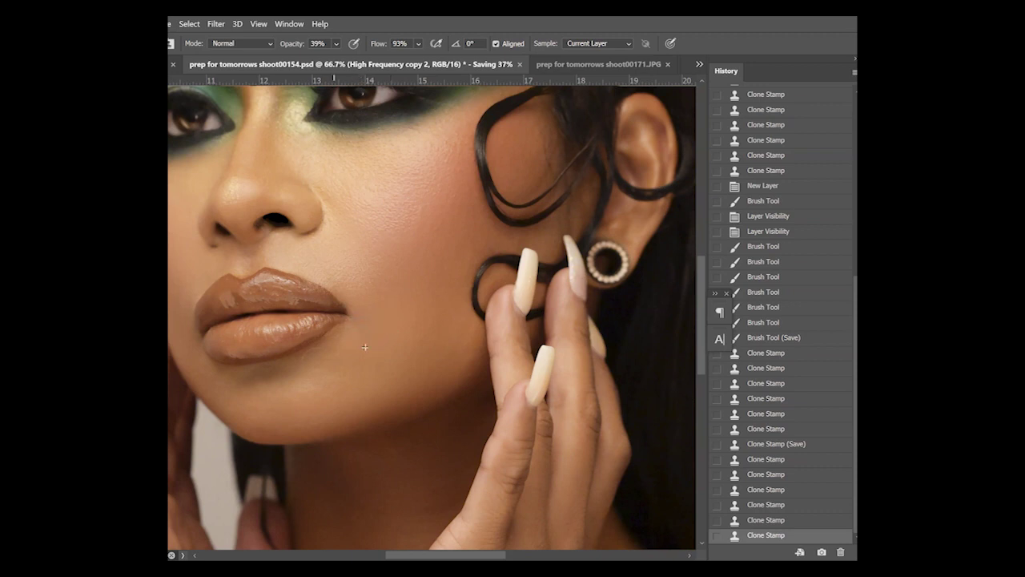
pyautogui.click(392, 332)
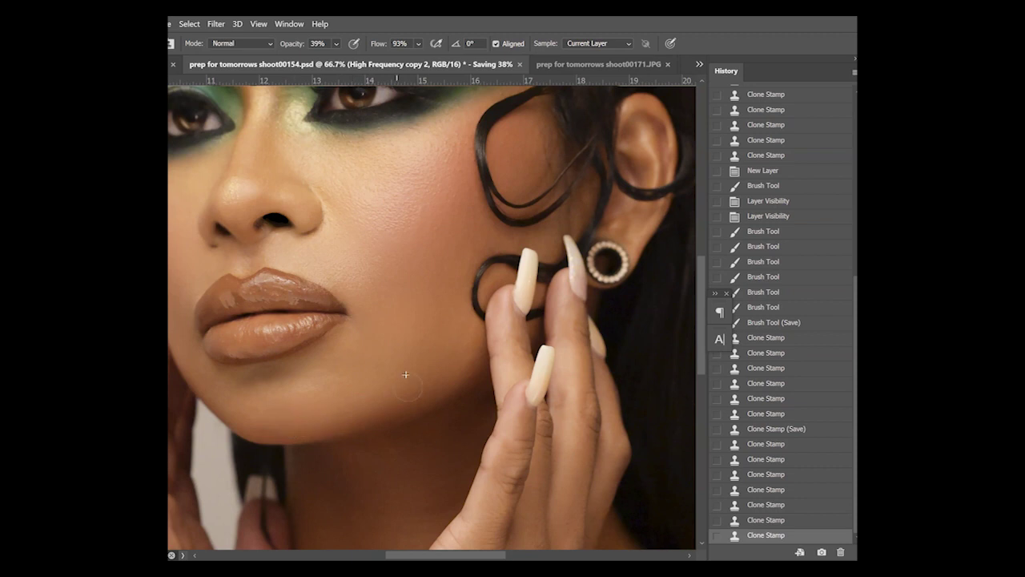
pyautogui.click(359, 285)
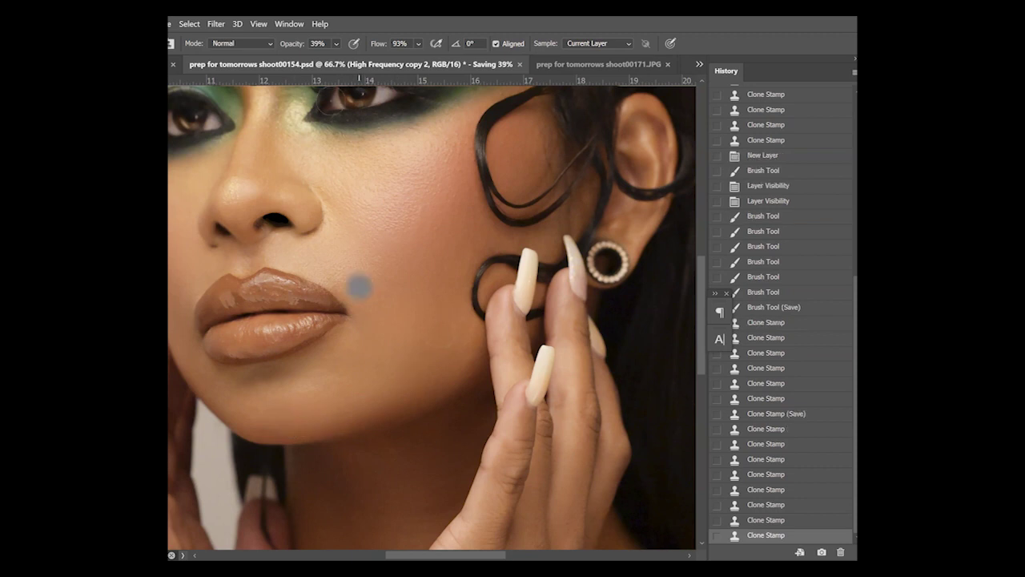
# Clone Stamp the creases on the palm beside the chin at 92% opacity, on the High Frequency copy 2 and Low Frequency copy 3 layers
pyautogui.press('z')
pyautogui.click(432, 43)
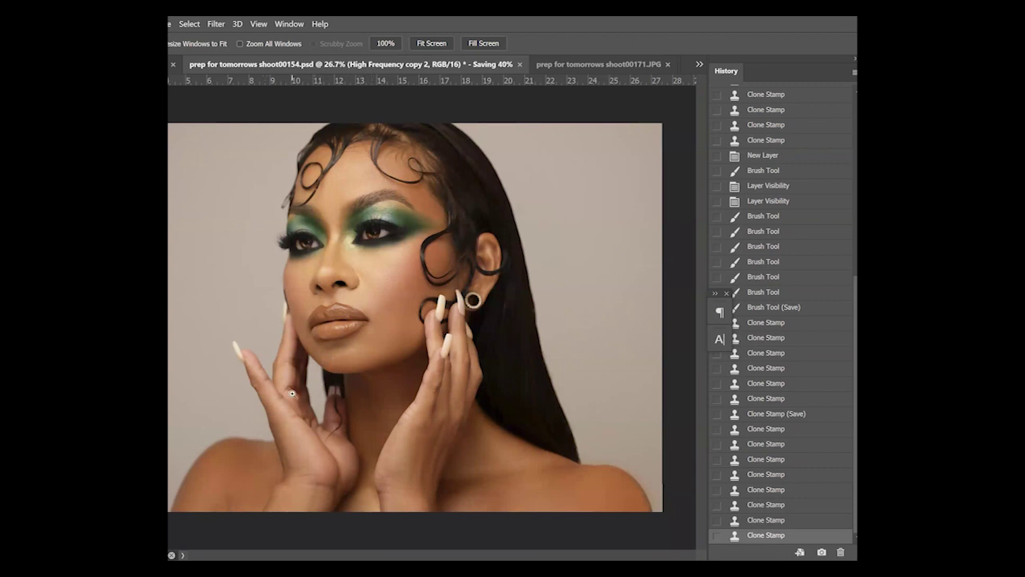
pyautogui.keyDown('alt'); pyautogui.click(325, 374); pyautogui.keyUp('alt')
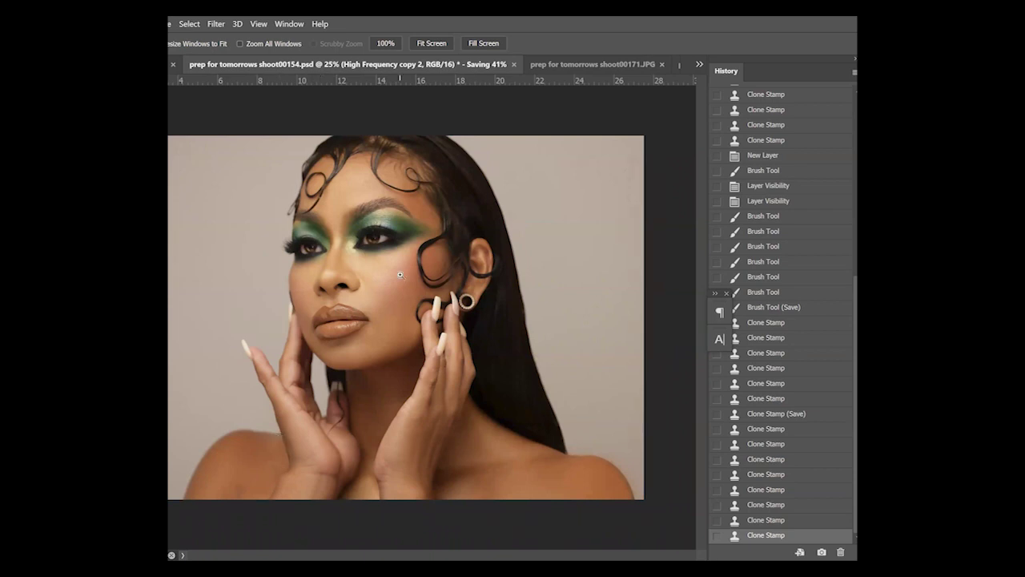
pyautogui.click(309, 430)
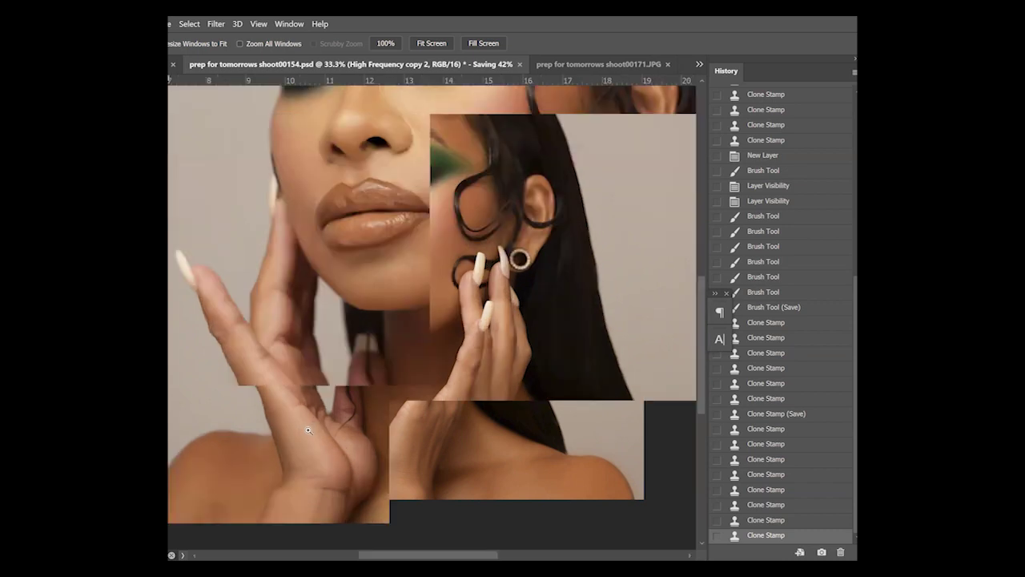
pyautogui.press('s')
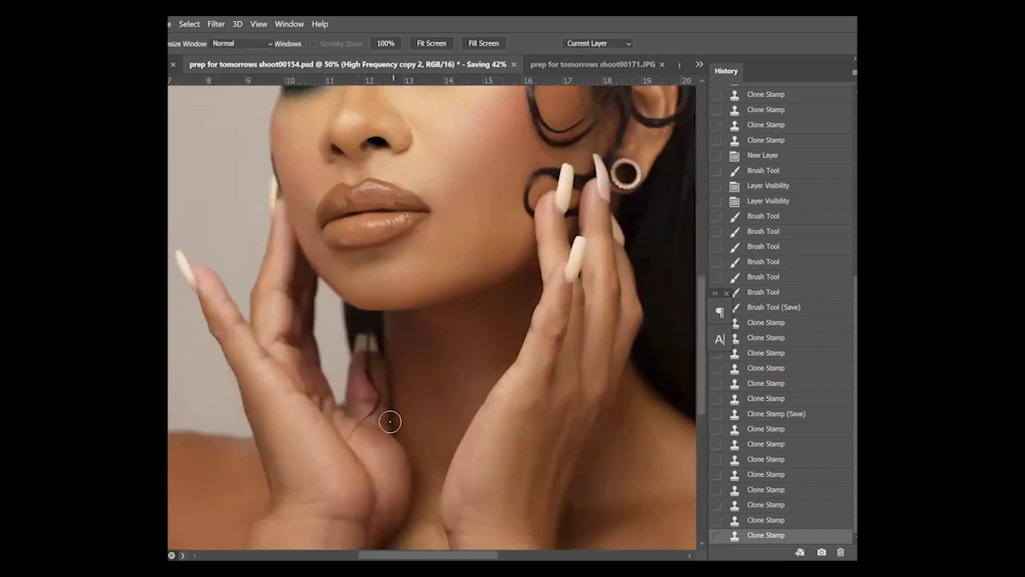
pyautogui.click(336, 44)
pyautogui.moveTo(368, 62); pyautogui.dragTo(388, 62)
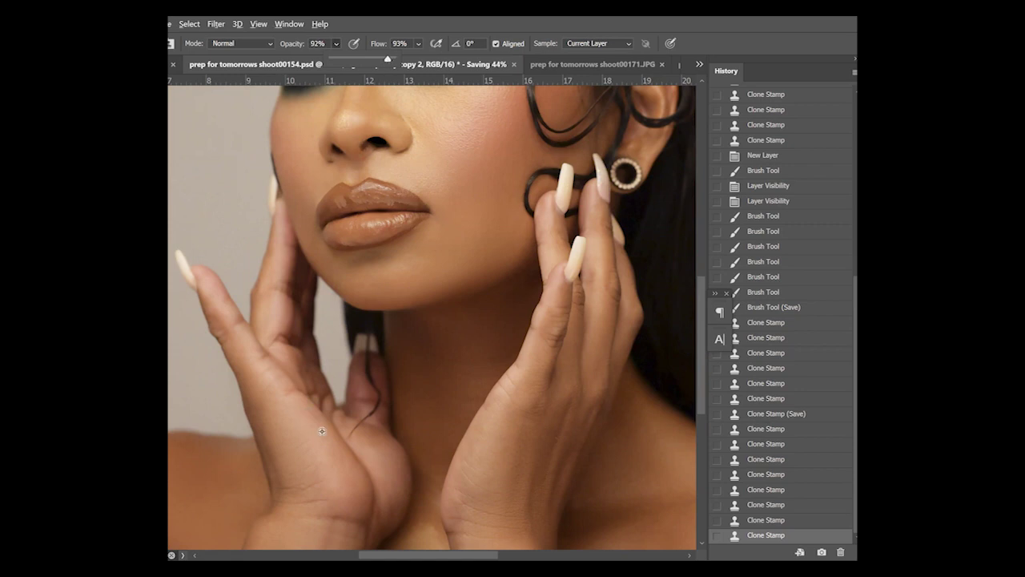
pyautogui.moveTo(322, 431)
pyautogui.mouseDown()
pyautogui.moveTo(307, 431)
pyautogui.moveTo(315, 430)
pyautogui.mouseUp()
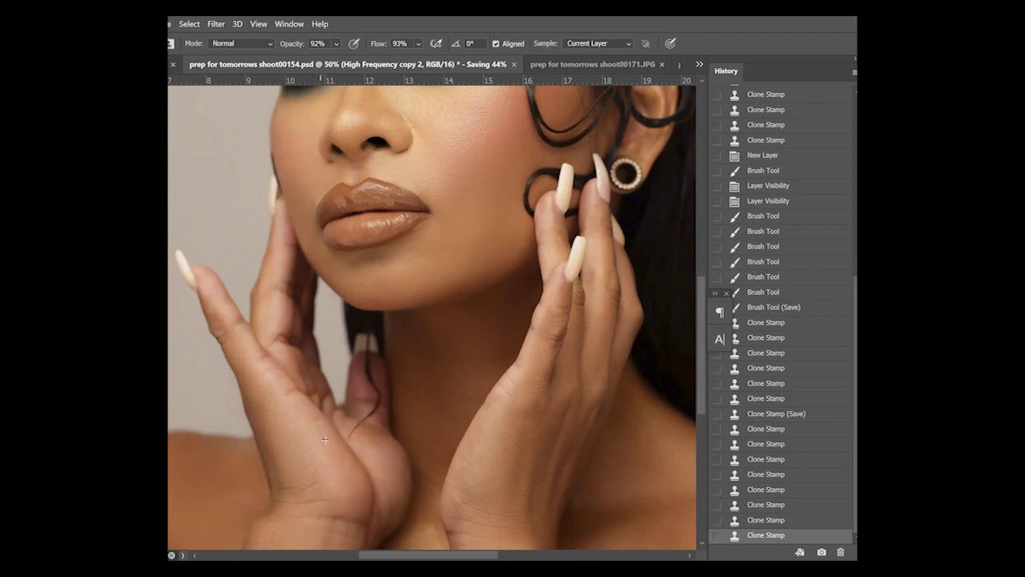
pyautogui.moveTo(320, 431); pyautogui.dragTo(319, 433)
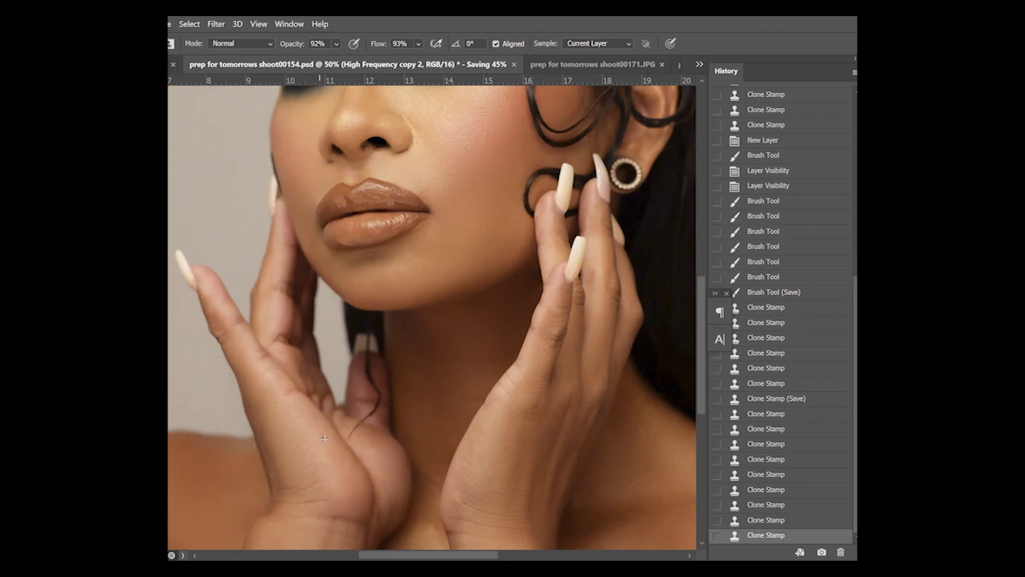
pyautogui.click(324, 438)
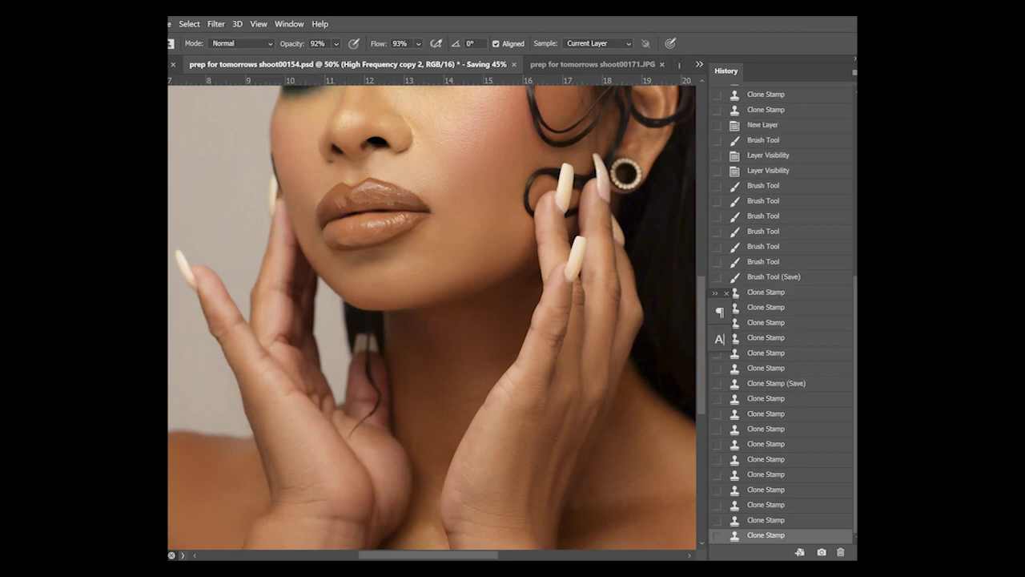
pyautogui.hotkey('alt', '[')
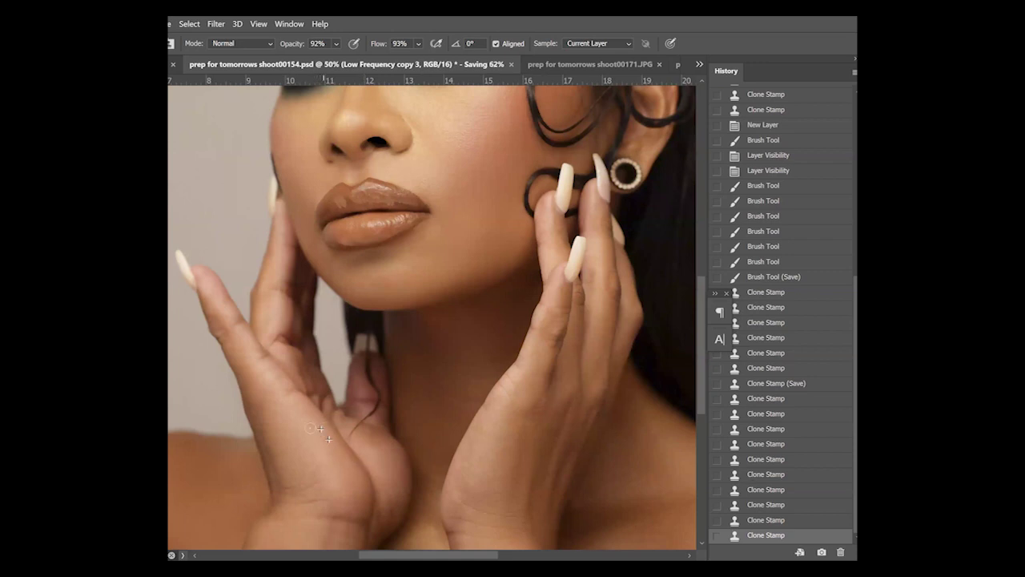
pyautogui.moveTo(376, 453); pyautogui.dragTo(378, 440)
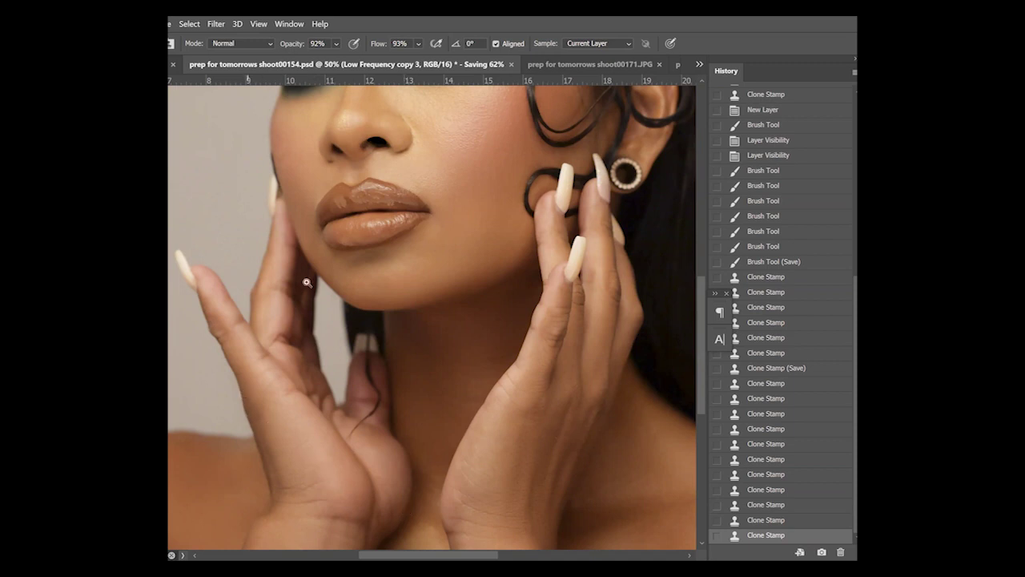
# Clone Stamp the skin texture inside the forehead hair curl and on the forehead, on the High Frequency copy 2 layer
pyautogui.click(438, 44)
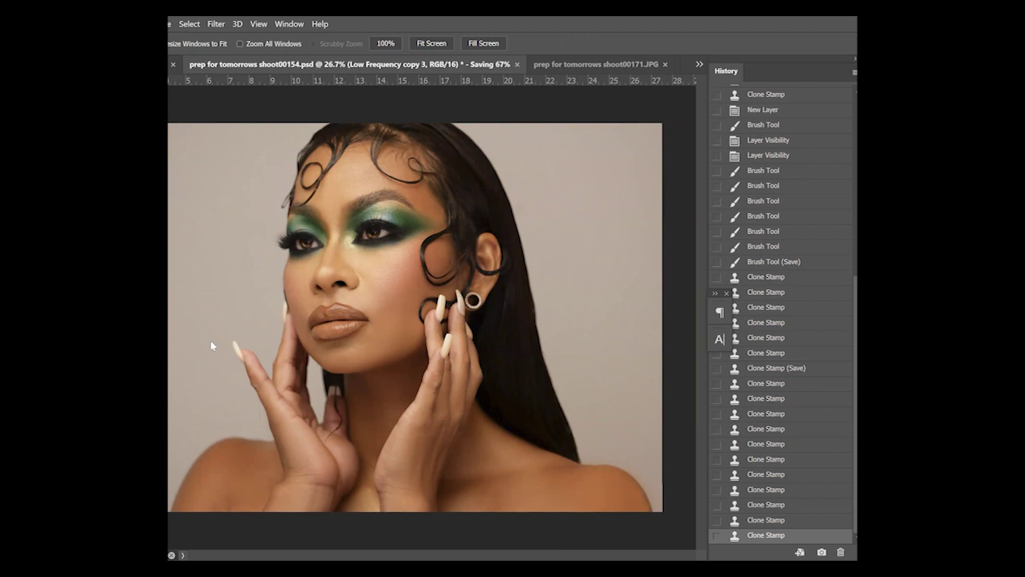
pyautogui.click(338, 138)
pyautogui.click(338, 138)
pyautogui.click(338, 138)
pyautogui.click(304, 172)
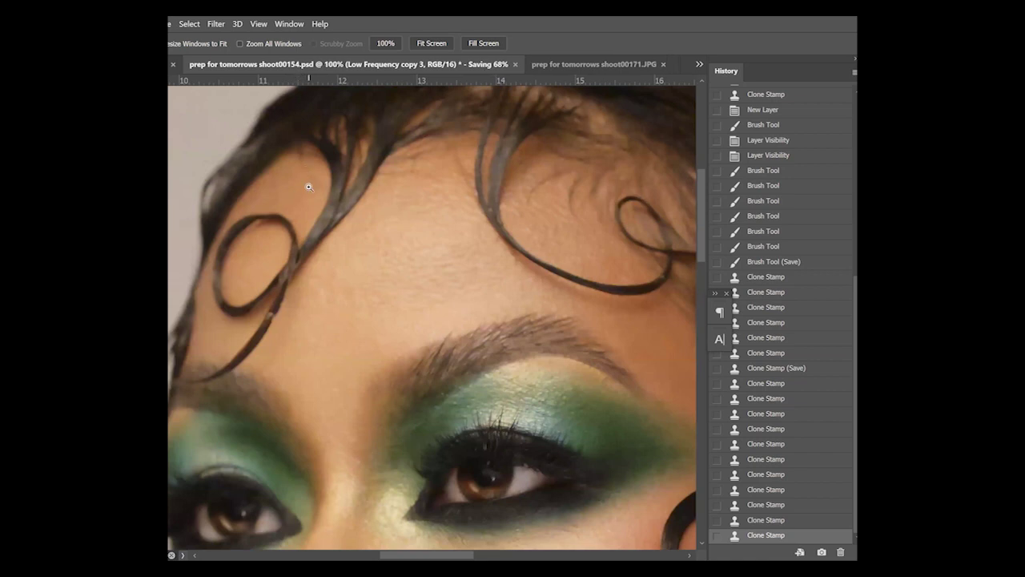
pyautogui.click(309, 187)
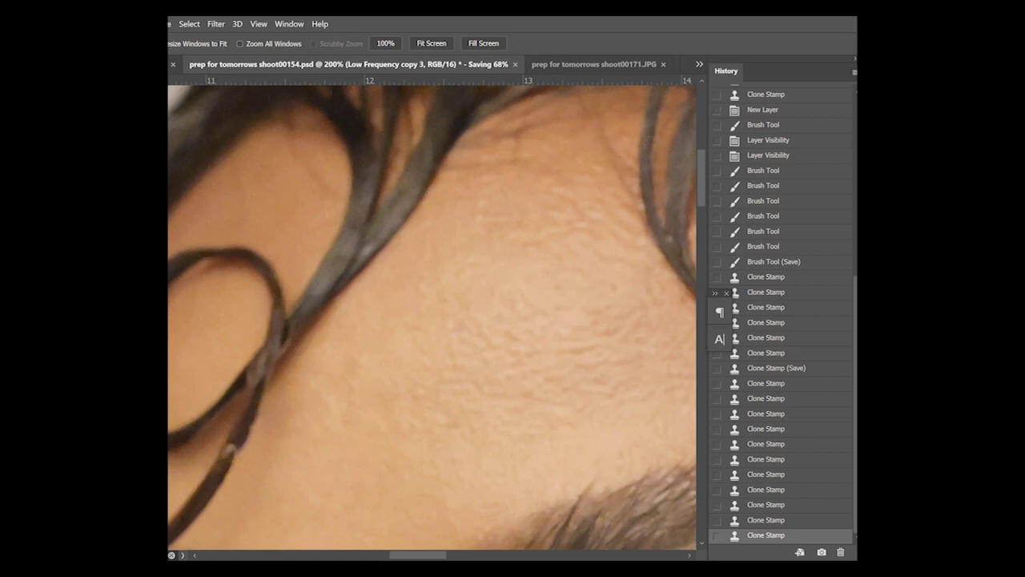
pyautogui.hotkey('alt', ']')
pyautogui.press('s')
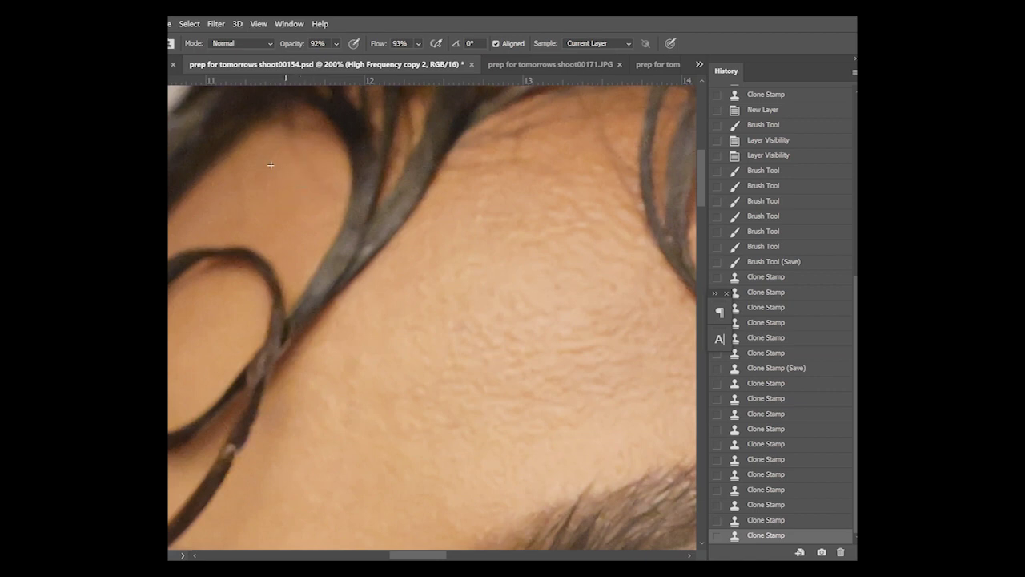
pyautogui.click(297, 192)
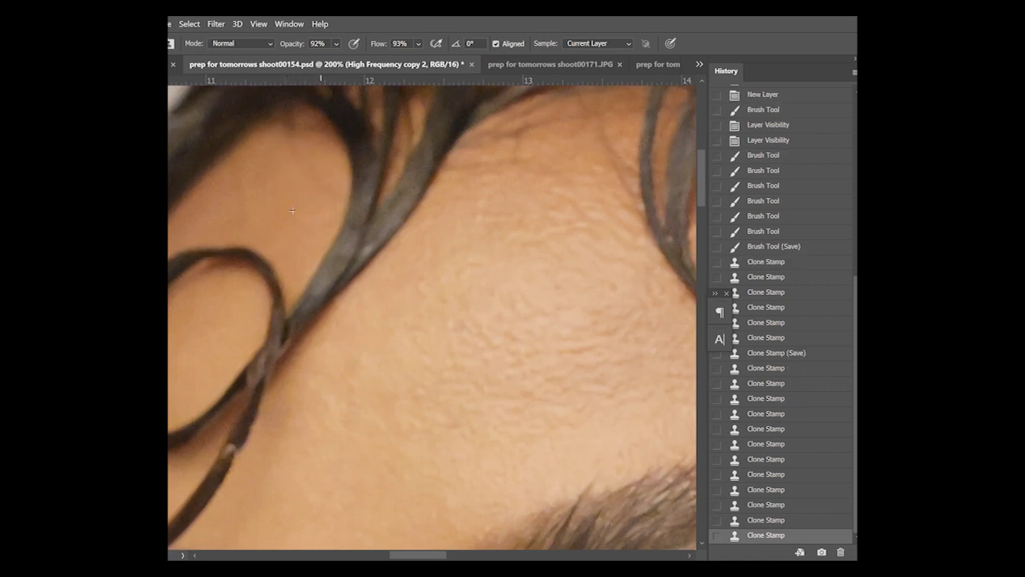
pyautogui.click(268, 172)
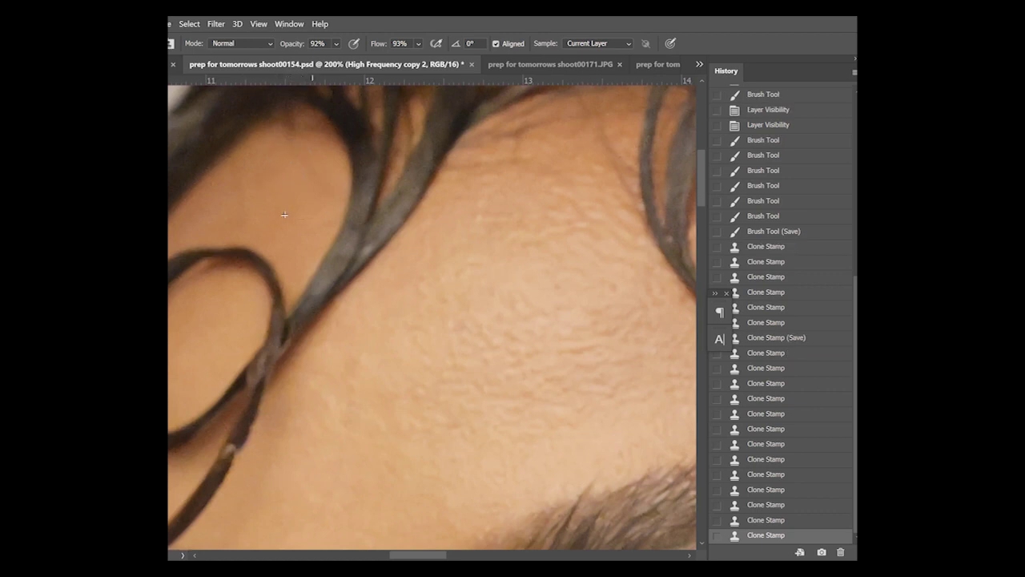
pyautogui.click(571, 341)
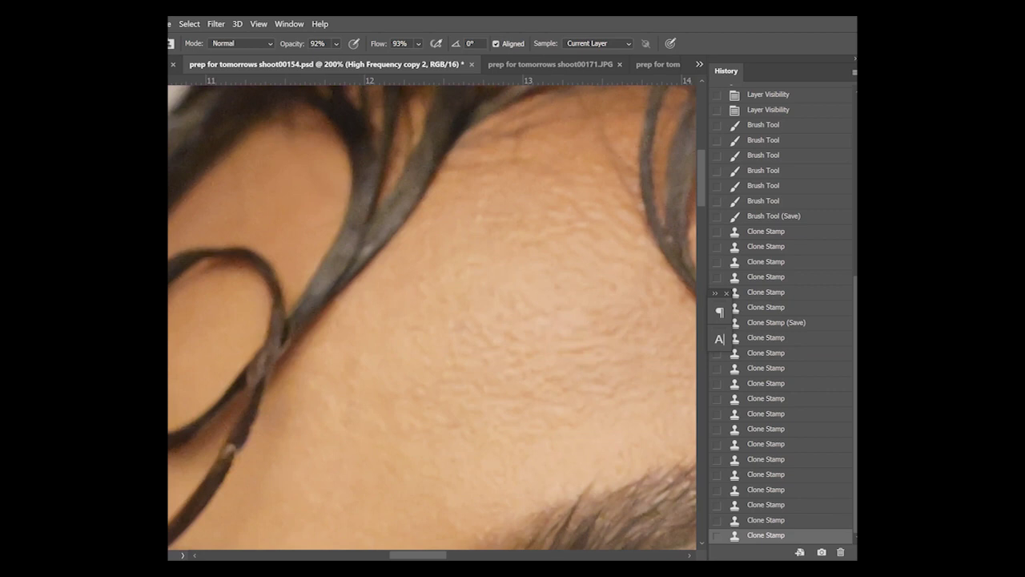
# Add a new layer above Low Frequency copy 3 and try cloning skin inside the hair curl at 24% opacity
pyautogui.hotkey('alt', '[')
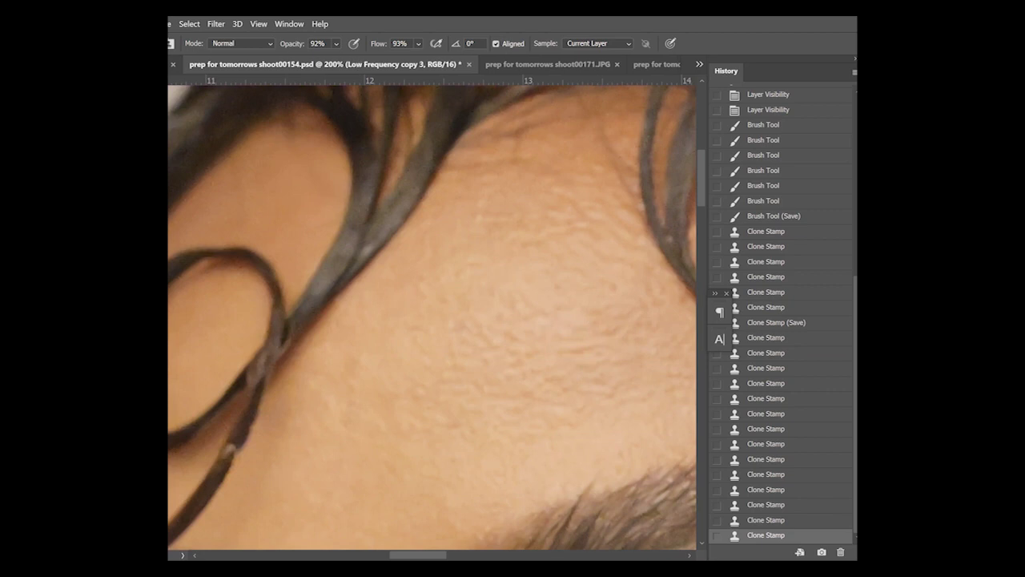
pyautogui.hotkey('ctrl', 'shift', 'alt', 'n')
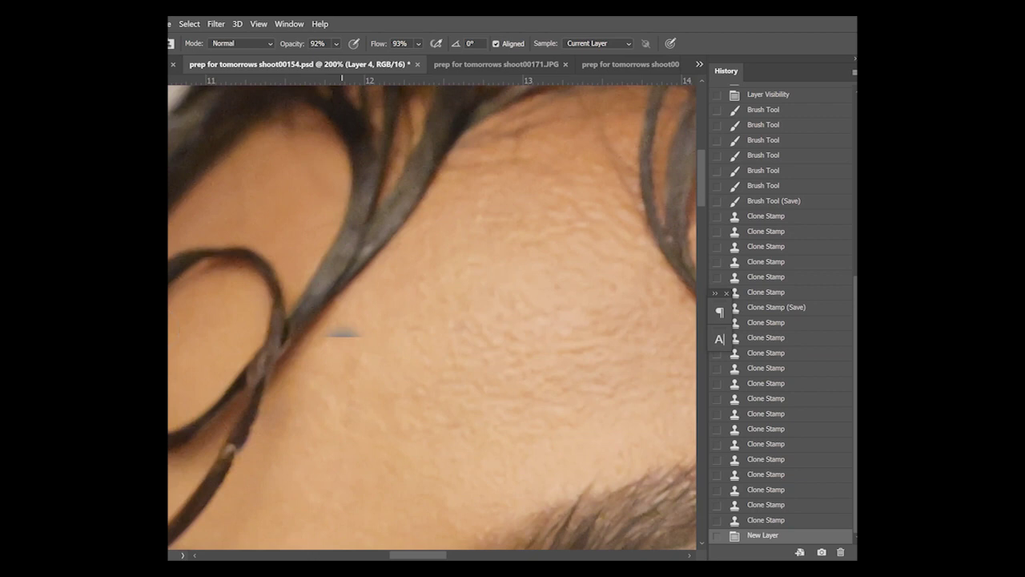
pyautogui.moveTo(336, 43); pyautogui.dragTo(333, 60)
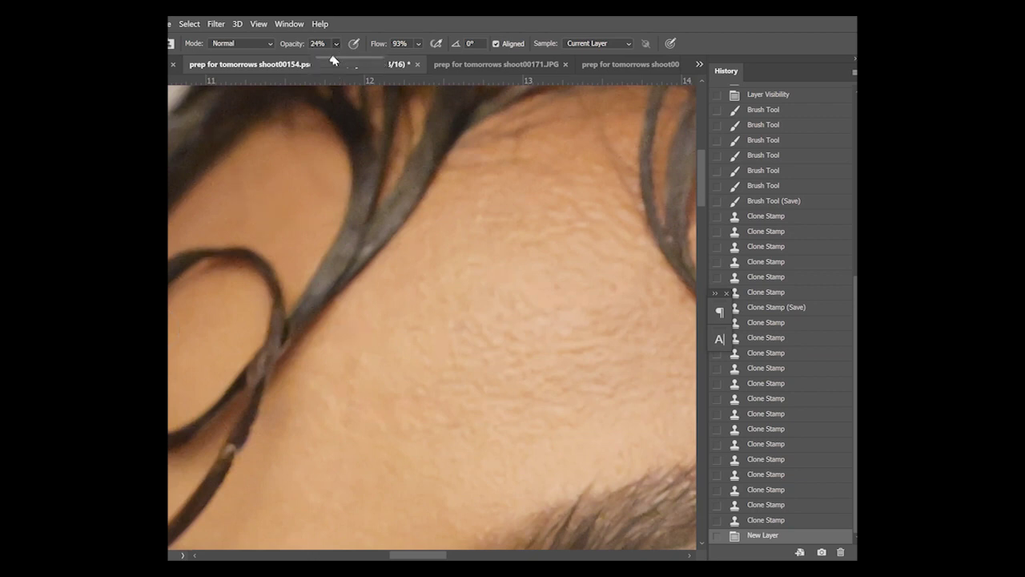
pyautogui.keyDown('alt'); pyautogui.click(296, 193); pyautogui.keyUp('alt')
pyautogui.keyDown('alt'); pyautogui.click(314, 195); pyautogui.keyUp('alt')
pyautogui.click(302, 194)
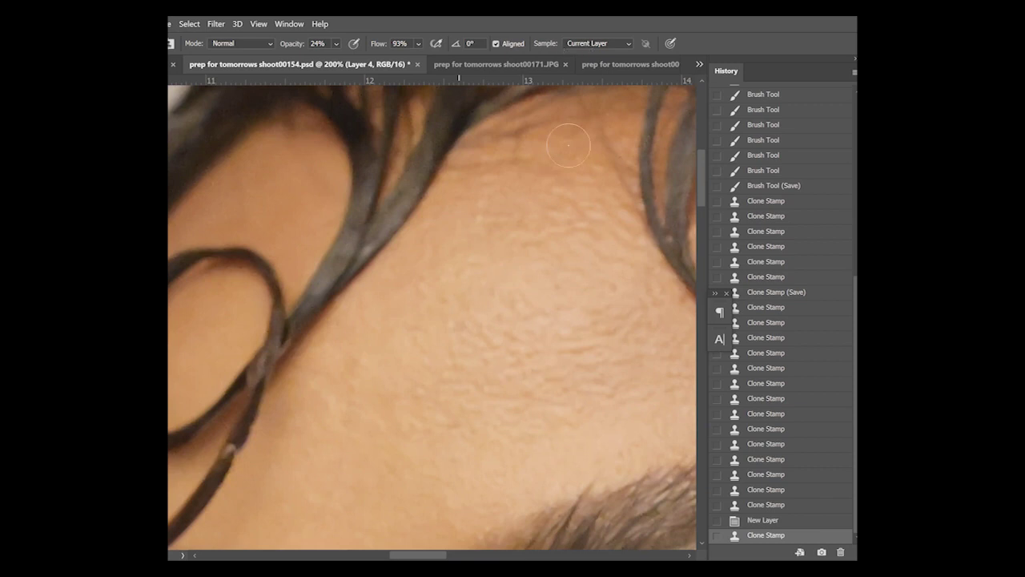
# Set Clone Stamp sampling to Current & Below and smooth the skin tone inside the forehead hair curl on the new layer
pyautogui.click(583, 43)
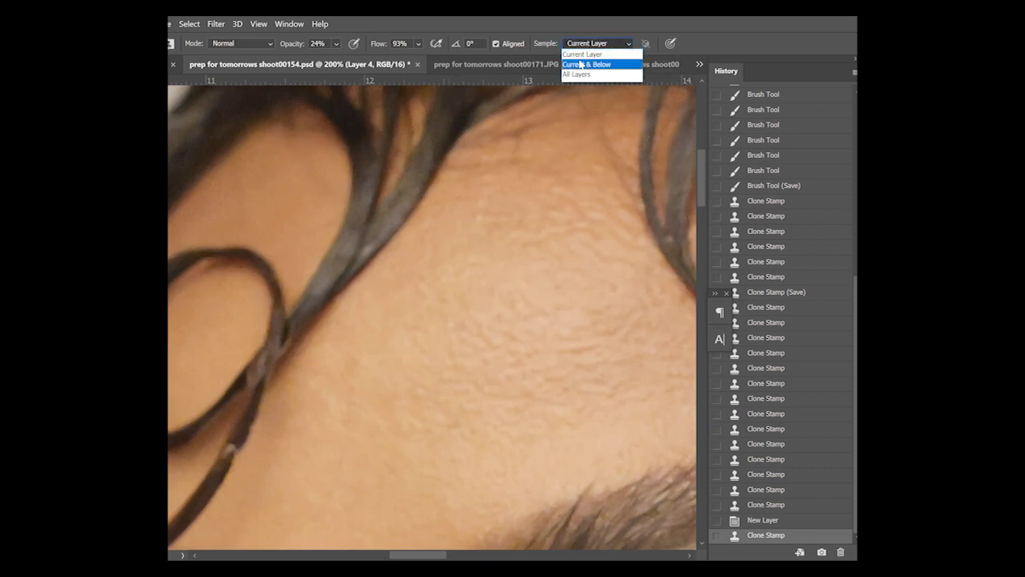
pyautogui.click(576, 65)
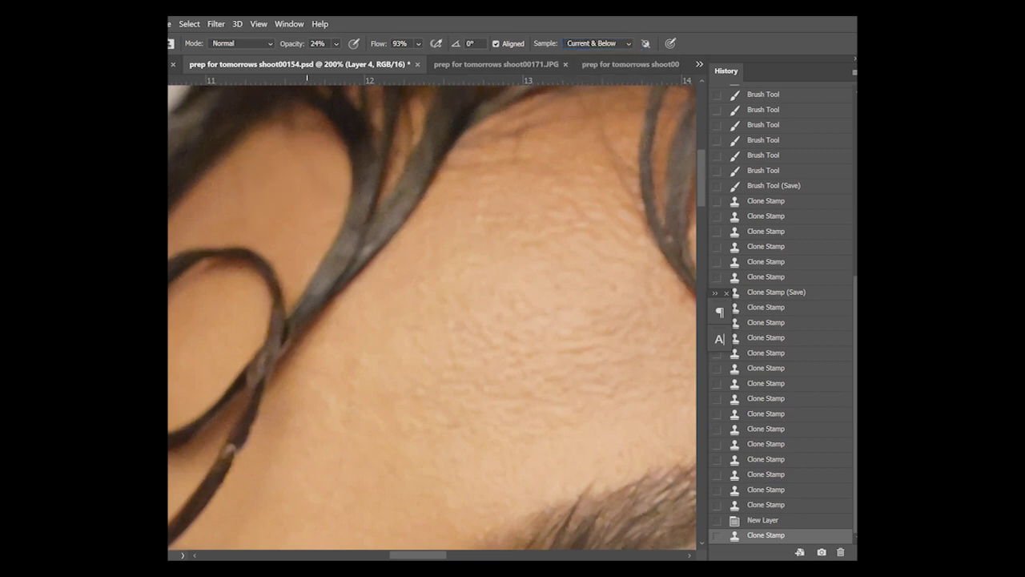
pyautogui.moveTo(298, 224); pyautogui.dragTo(290, 199)
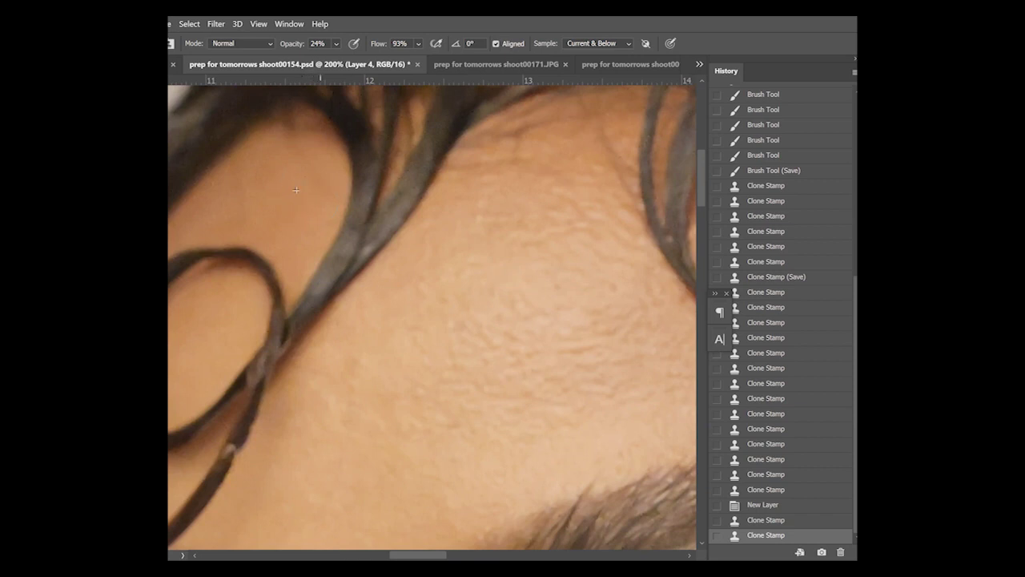
pyautogui.moveTo(284, 218); pyautogui.dragTo(301, 196)
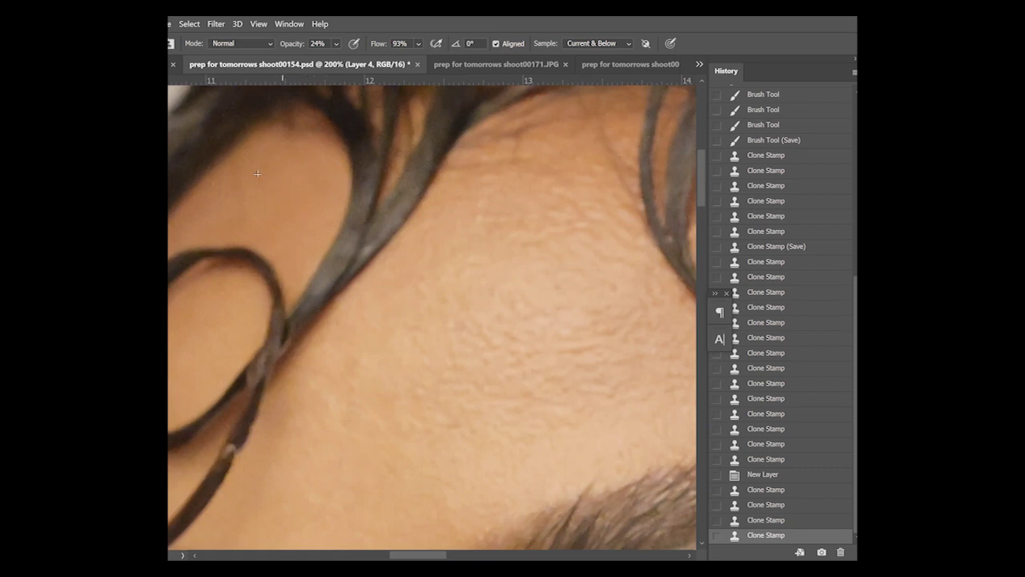
pyautogui.moveTo(257, 174); pyautogui.dragTo(270, 176)
# Select the High Frequency copy 2 layer and set the Clone Stamp to 93% opacity, sampling Current Layer only, for the lips
pyautogui.press('z')
pyautogui.click(428, 43)
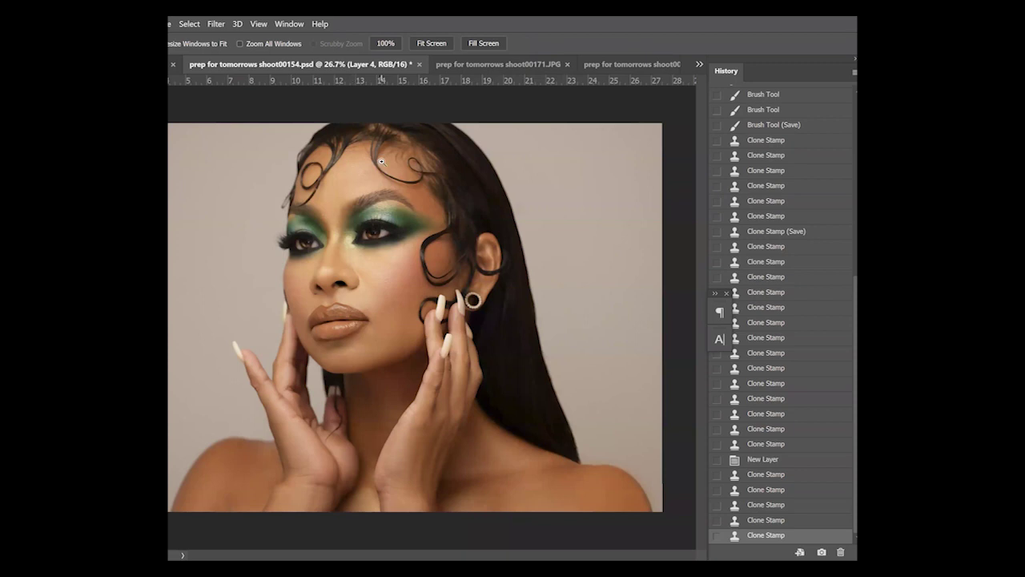
pyautogui.click(362, 336)
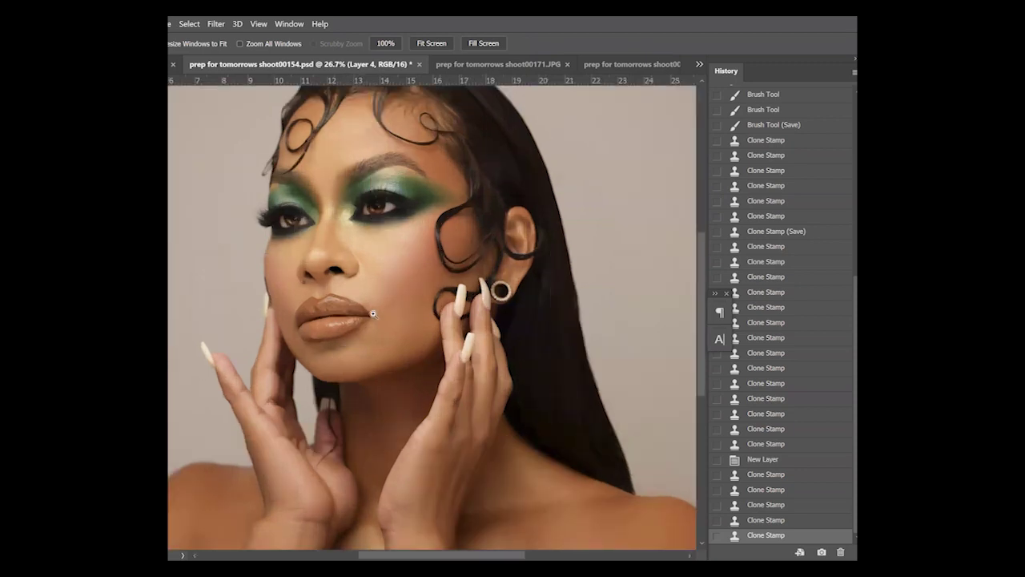
pyautogui.click(339, 305)
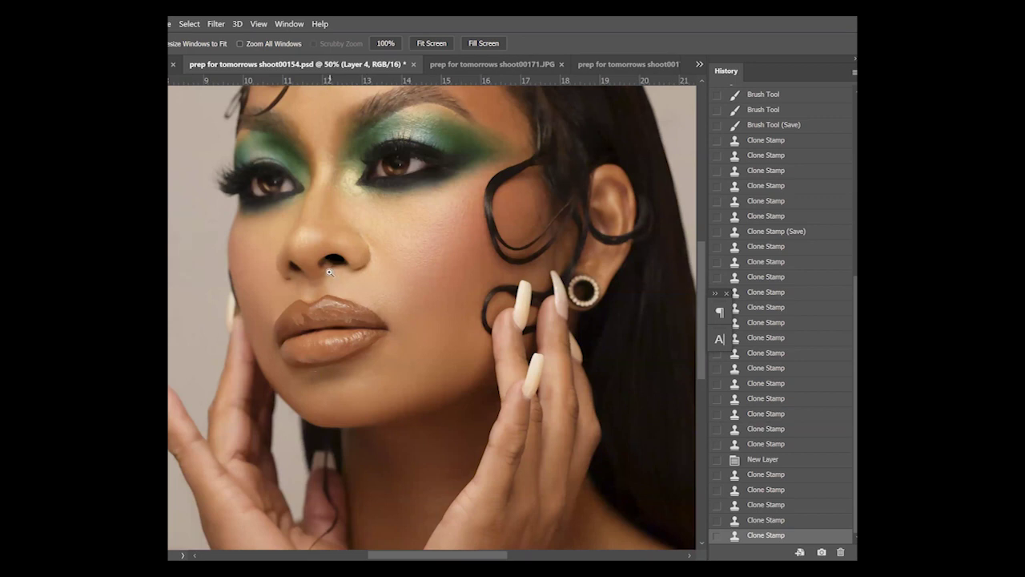
pyautogui.scroll(1, 349, 297)
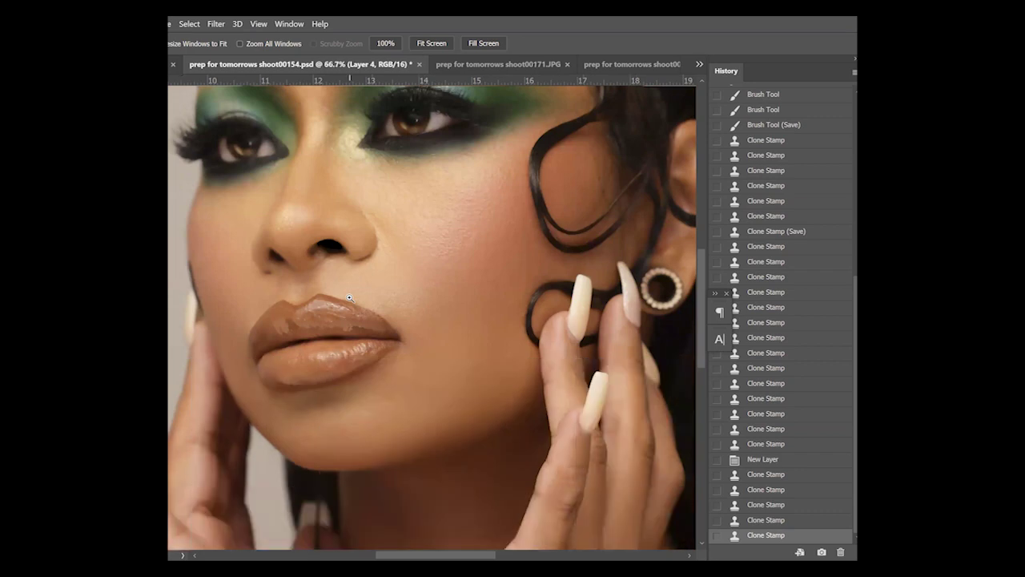
pyautogui.scroll(1, 280, 306)
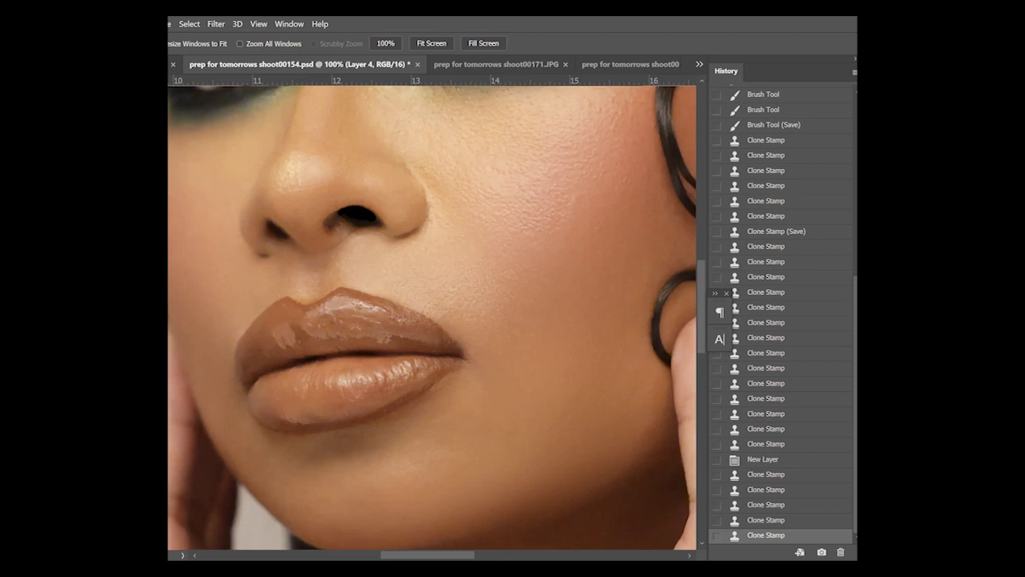
pyautogui.hotkey('alt', '[')
pyautogui.press('s')
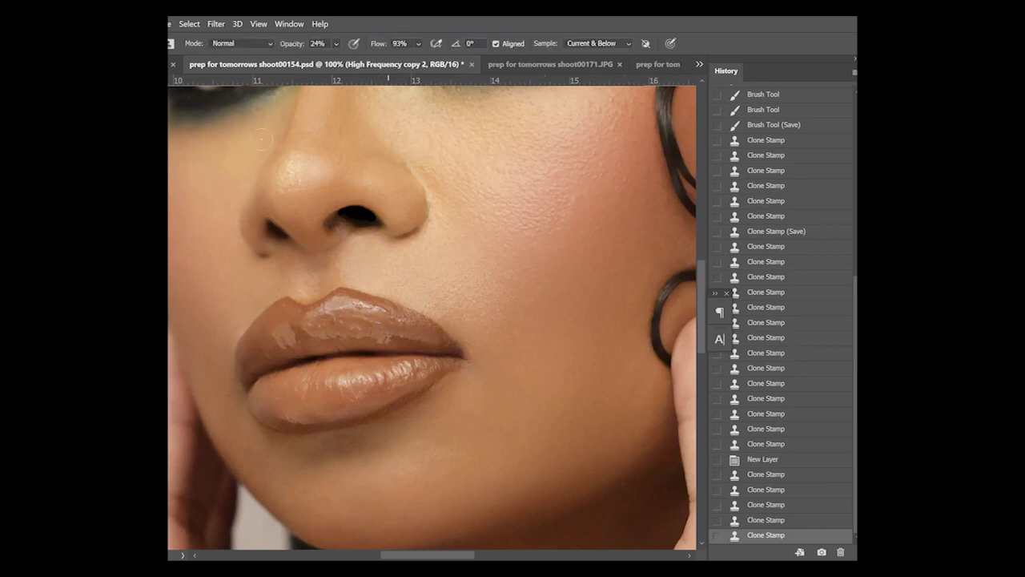
pyautogui.click(339, 42)
pyautogui.moveTo(356, 62); pyautogui.dragTo(392, 63)
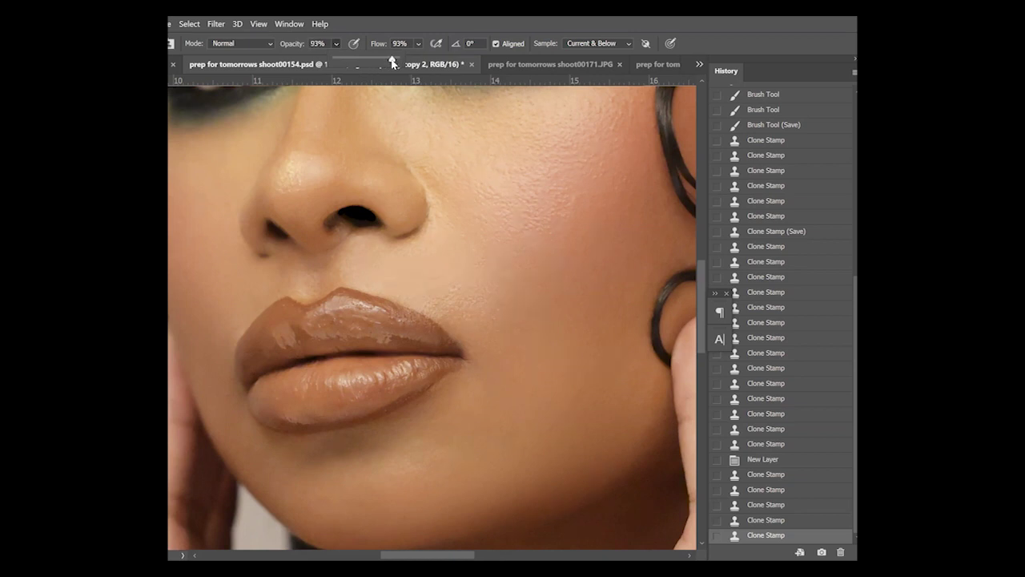
pyautogui.click(587, 45)
pyautogui.click(577, 56)
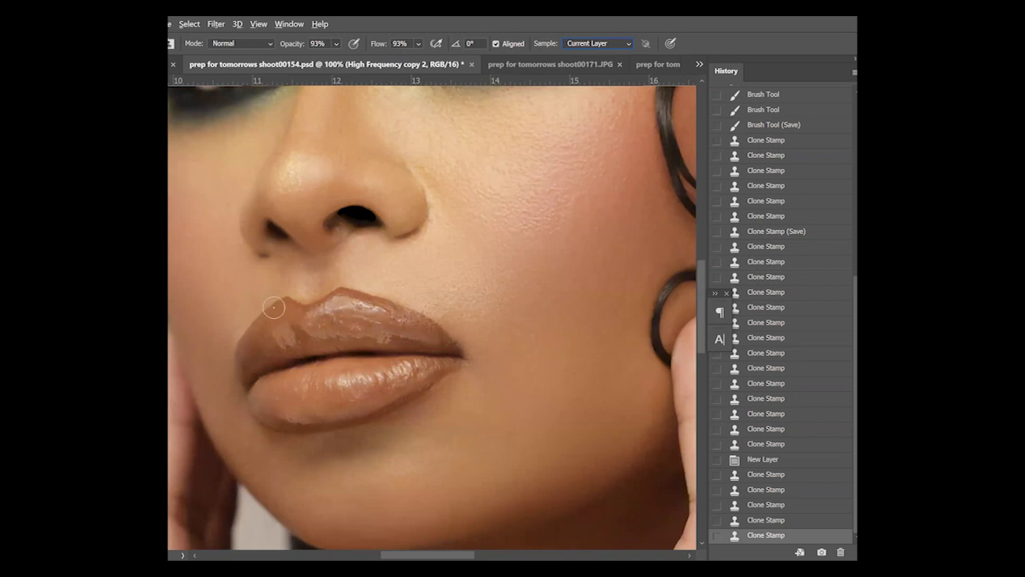
# Clone Stamp the uneven texture along the edge and middle of the upper lip on High Frequency copy 2
pyautogui.moveTo(273, 307)
pyautogui.mouseDown()
pyautogui.moveTo(248, 298)
pyautogui.moveTo(279, 310)
pyautogui.mouseUp()
pyautogui.moveTo(294, 311); pyautogui.dragTo(313, 318)
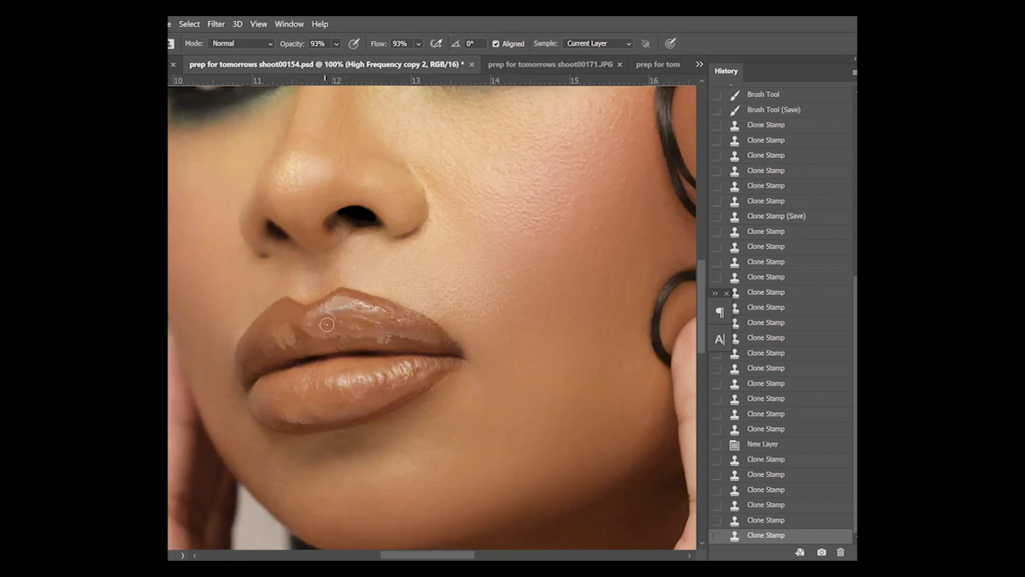
pyautogui.moveTo(331, 320); pyautogui.dragTo(324, 329)
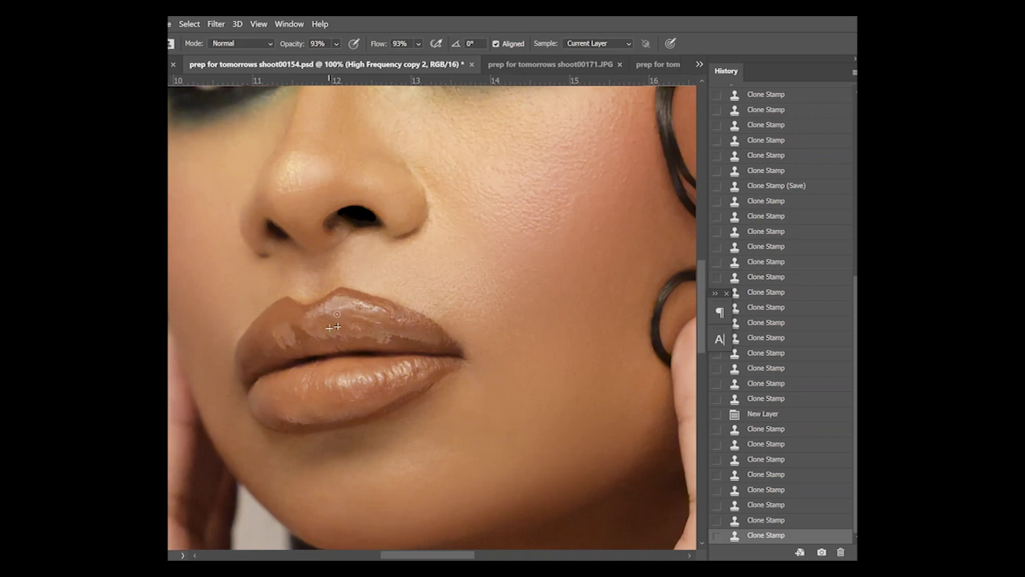
pyautogui.moveTo(325, 327); pyautogui.dragTo(319, 332)
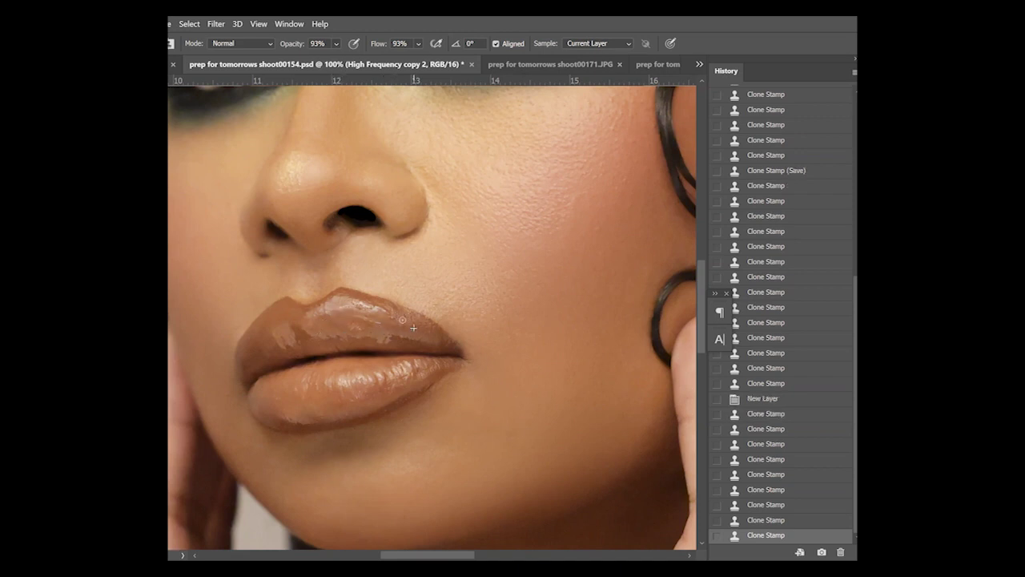
# Clone Stamp the flaky gloss on the upper lip toward the mouth corner, undoing one stroke and resampling from the lip's middle
pyautogui.click(406, 324)
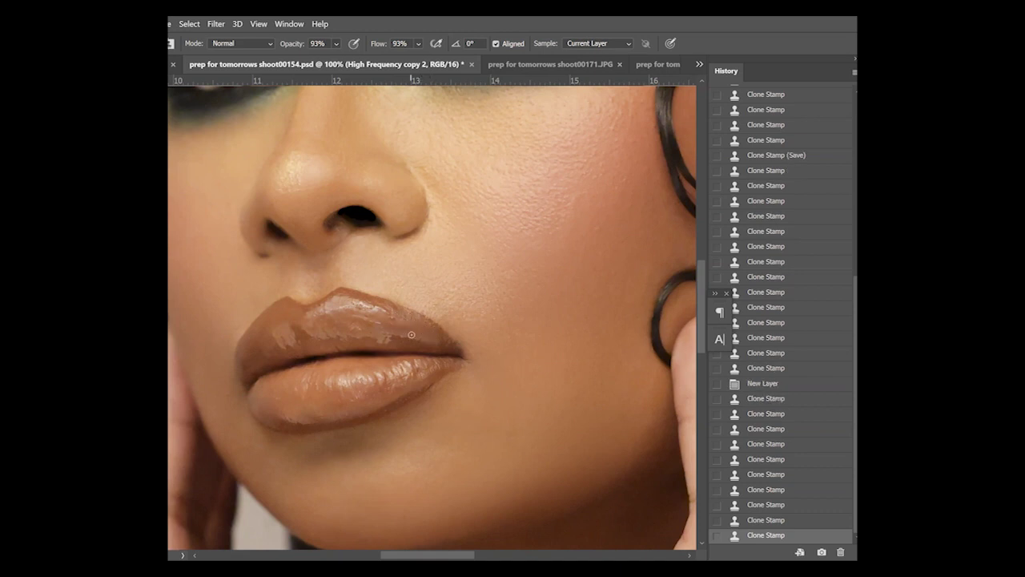
pyautogui.keyDown('alt'); pyautogui.click(391, 324); pyautogui.keyUp('alt')
pyautogui.click(403, 324)
pyautogui.moveTo(403, 323); pyautogui.dragTo(404, 325)
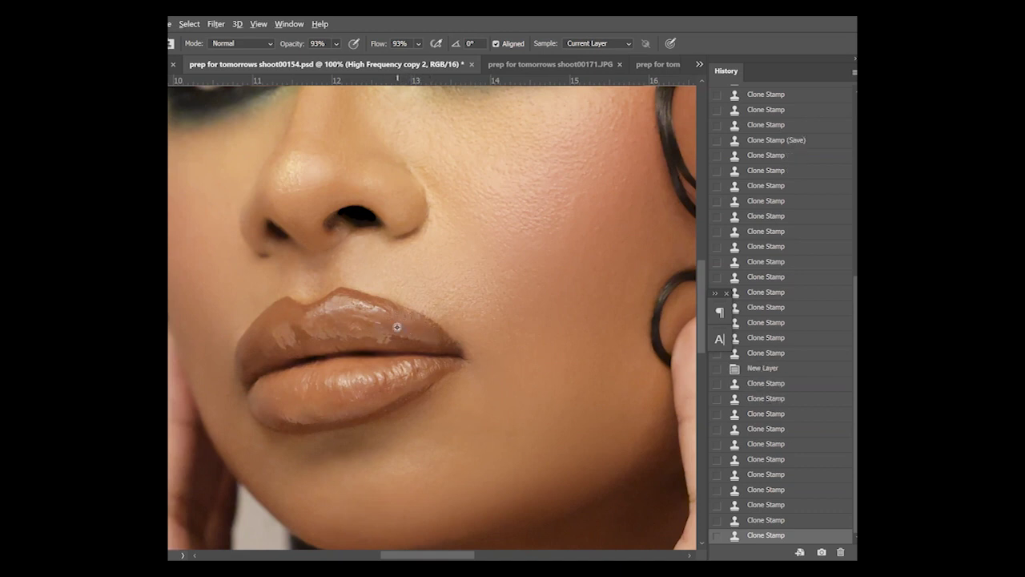
pyautogui.moveTo(367, 328)
pyautogui.mouseDown()
pyautogui.moveTo(406, 324)
pyautogui.moveTo(393, 331)
pyautogui.mouseUp()
pyautogui.hotkey('ctrl', 'z')
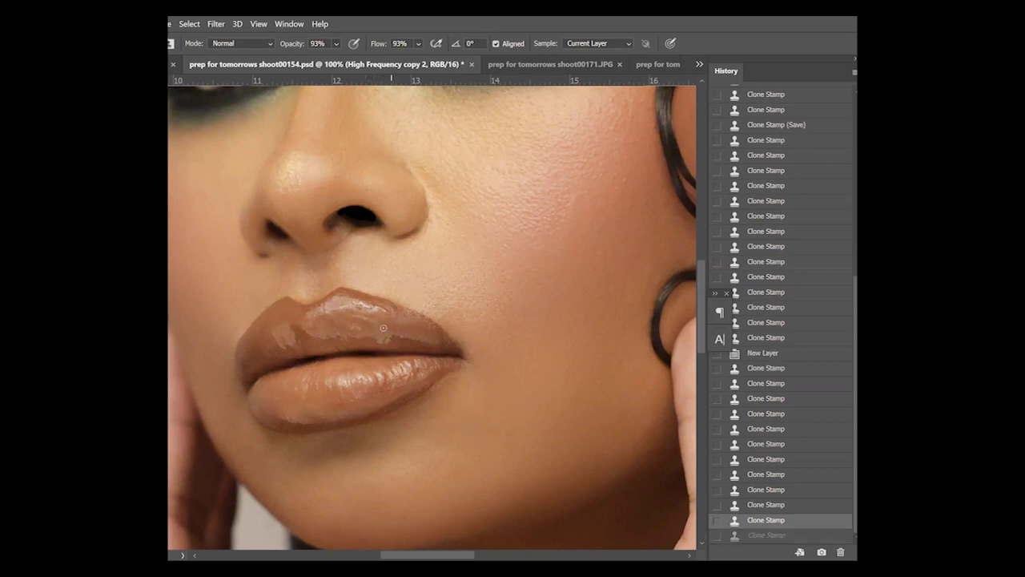
pyautogui.keyDown('alt'); pyautogui.click(327, 327); pyautogui.keyUp('alt')
pyautogui.moveTo(363, 326); pyautogui.dragTo(382, 324)
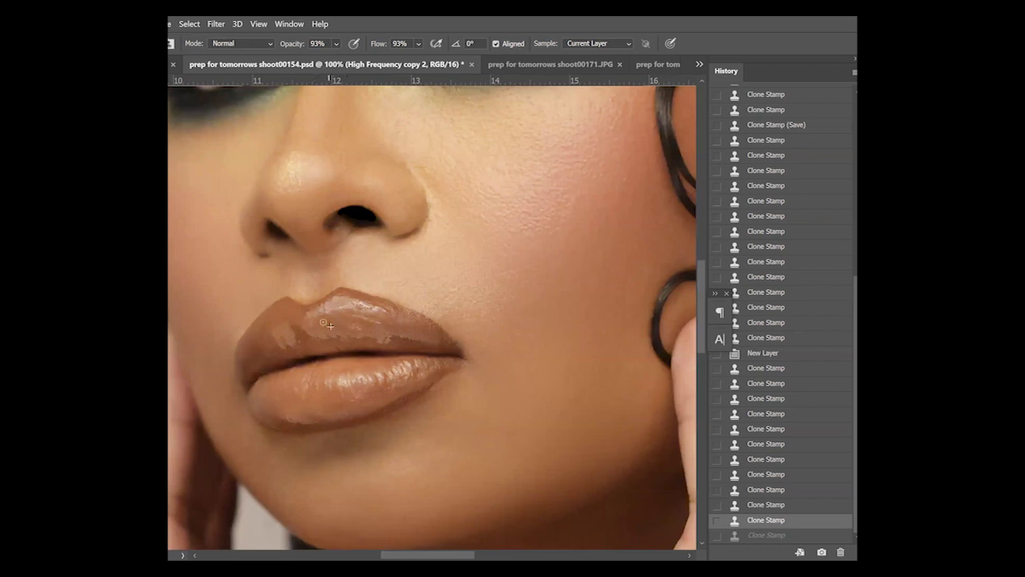
# Clone Stamp the rough spots along the lower lip's bottom edge and the creases on its surface
pyautogui.click(288, 414)
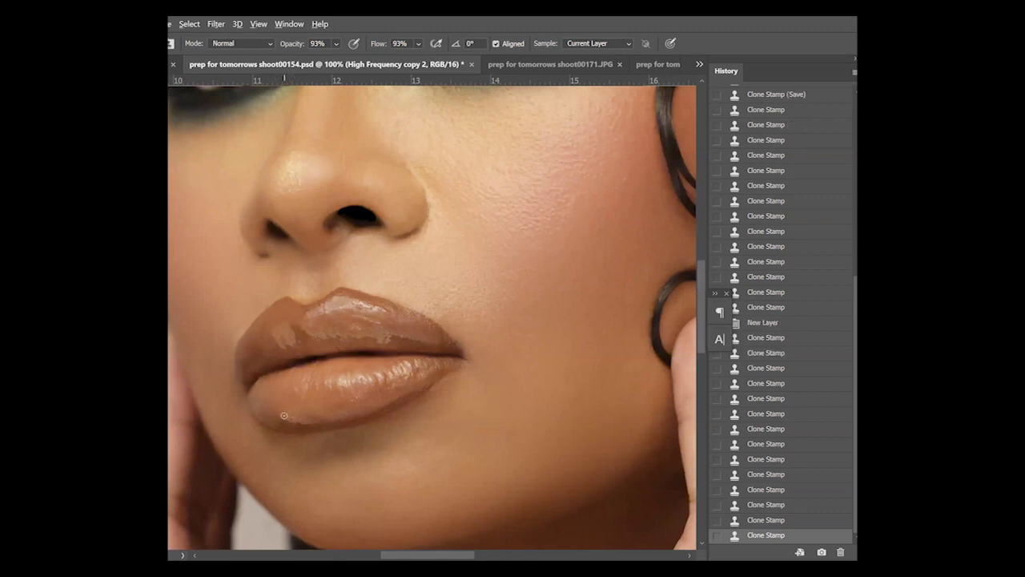
pyautogui.moveTo(295, 420); pyautogui.dragTo(318, 409)
pyautogui.click(294, 423)
pyautogui.moveTo(308, 423); pyautogui.dragTo(333, 427)
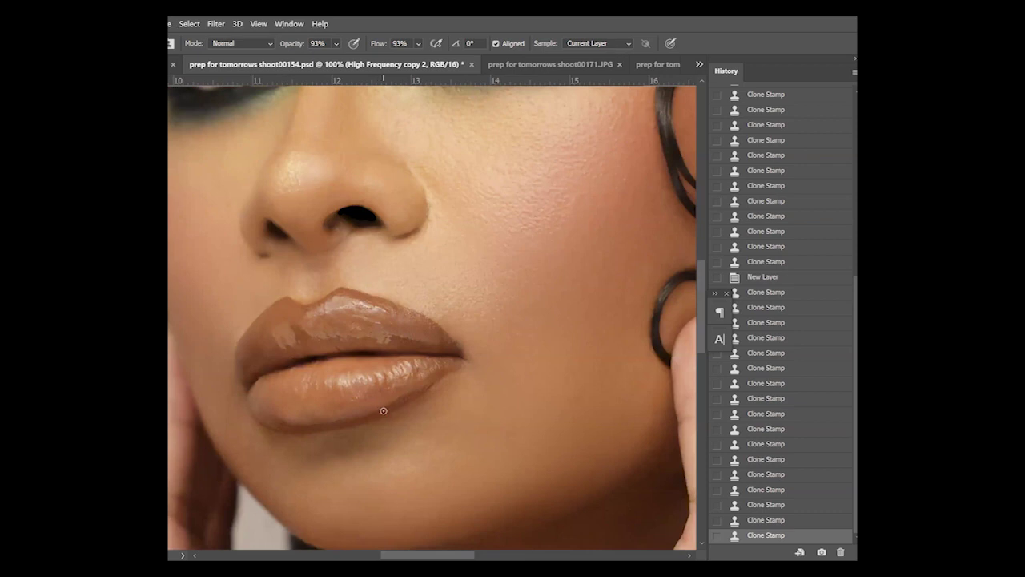
pyautogui.moveTo(384, 407)
pyautogui.mouseDown()
pyautogui.moveTo(378, 404)
pyautogui.moveTo(395, 388)
pyautogui.moveTo(379, 391)
pyautogui.moveTo(386, 367)
pyautogui.mouseUp()
pyautogui.keyDown('alt'); pyautogui.click(378, 369); pyautogui.keyUp('alt')
pyautogui.click(385, 366)
pyautogui.moveTo(322, 404); pyautogui.dragTo(298, 373)
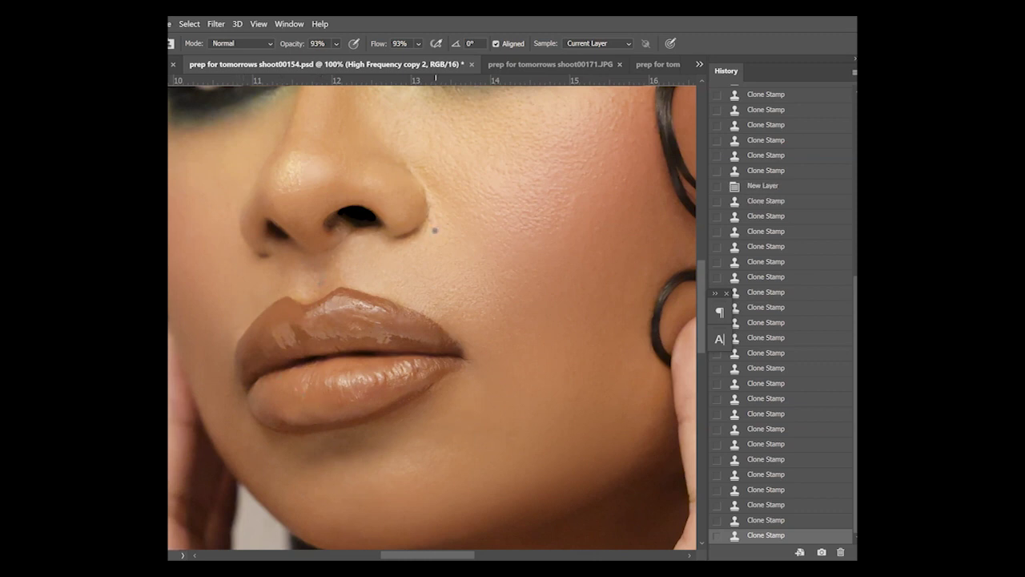
# Clone Stamp the skin texture between the nostril and mouth corner and on the adjoining cheek
pyautogui.click(444, 255)
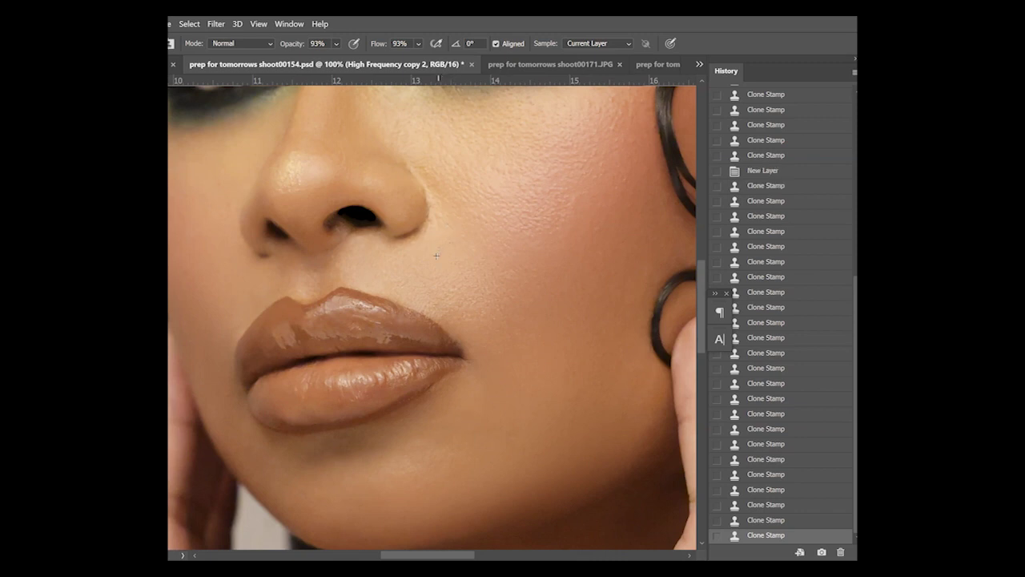
pyautogui.click(433, 264)
pyautogui.click(487, 271)
pyautogui.click(493, 281)
pyautogui.keyDown('alt'); pyautogui.rightClick(519, 264); pyautogui.keyUp('alt')
pyautogui.click(506, 251)
pyautogui.click(461, 294)
pyautogui.click(464, 259)
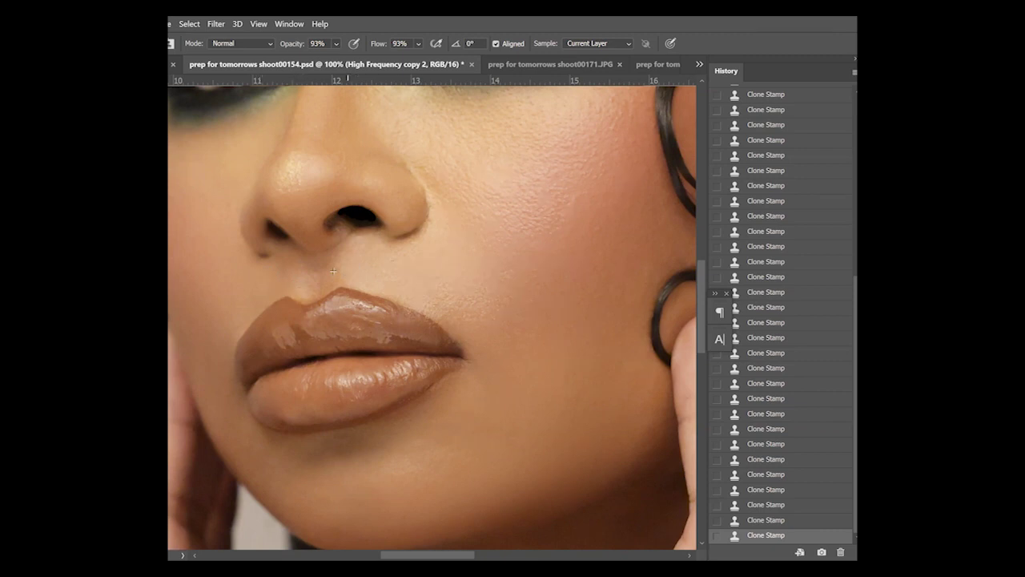
# Add a new empty layer above High Frequency copy 2 for painting around the chin
pyautogui.press('z')
pyautogui.click(431, 43)
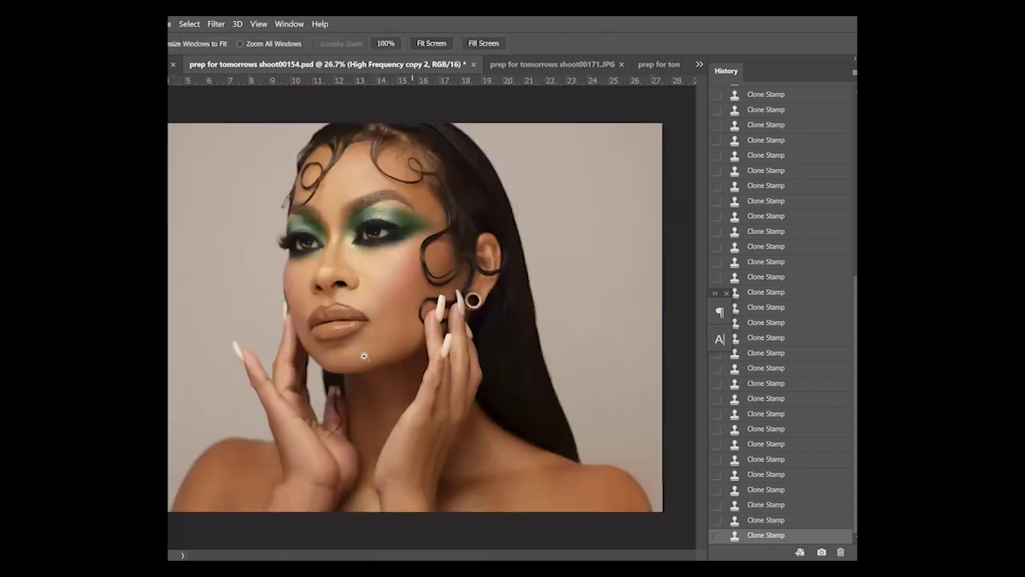
pyautogui.keyDown('alt'); pyautogui.click(286, 299); pyautogui.keyUp('alt')
pyautogui.keyDown('alt'); pyautogui.click(285, 299); pyautogui.keyUp('alt')
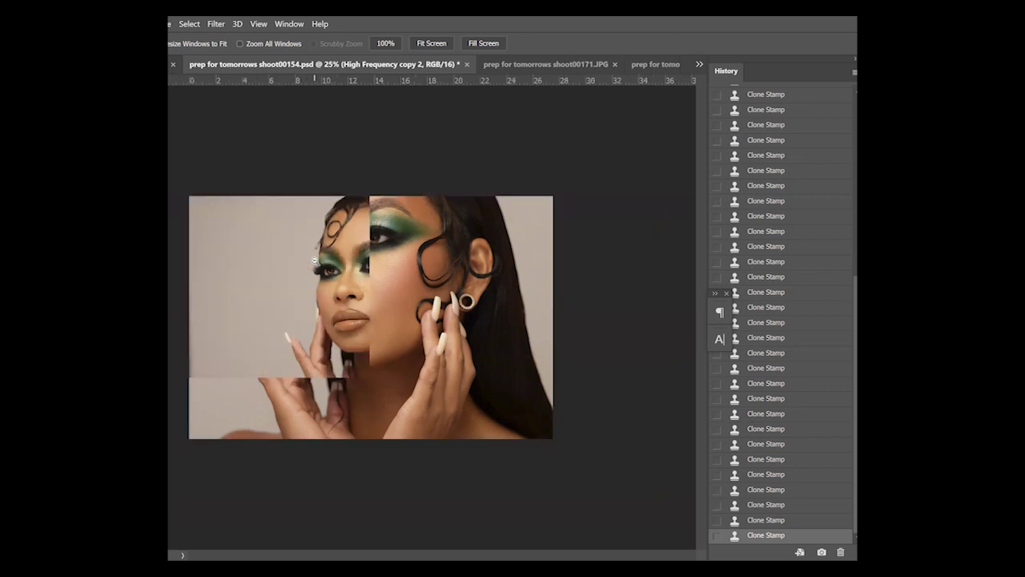
pyautogui.click(305, 333)
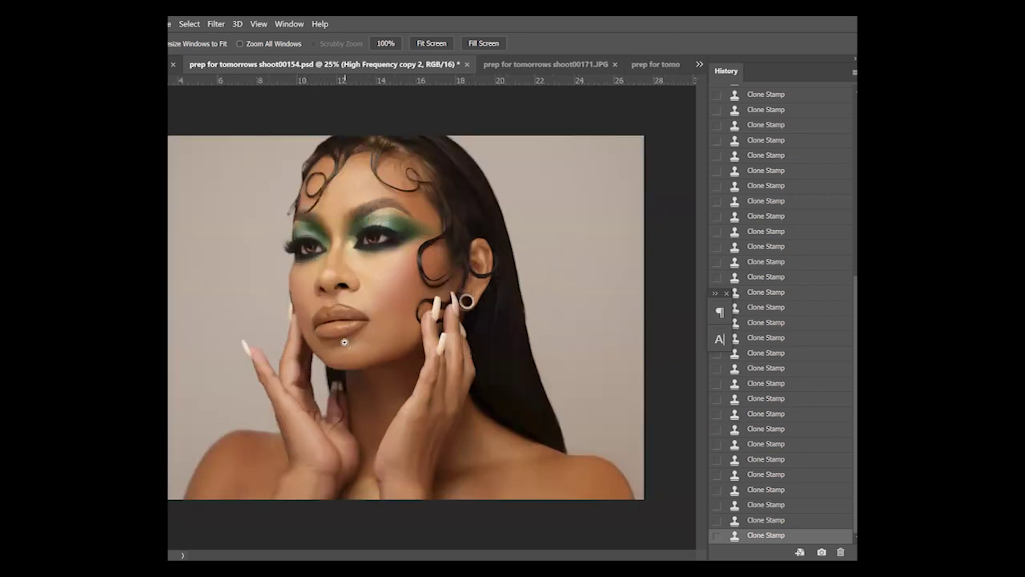
pyautogui.click(345, 342)
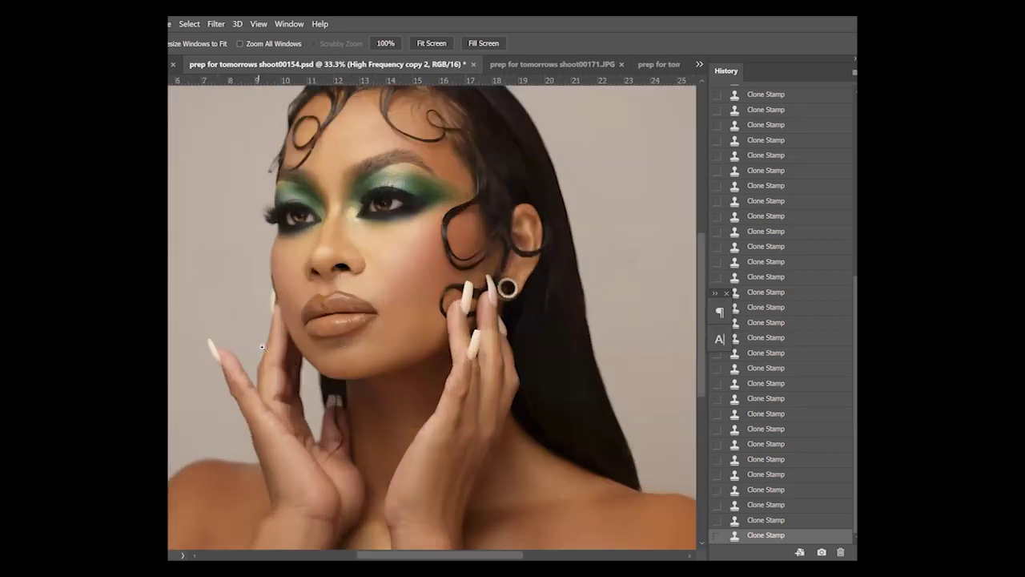
pyautogui.click(316, 340)
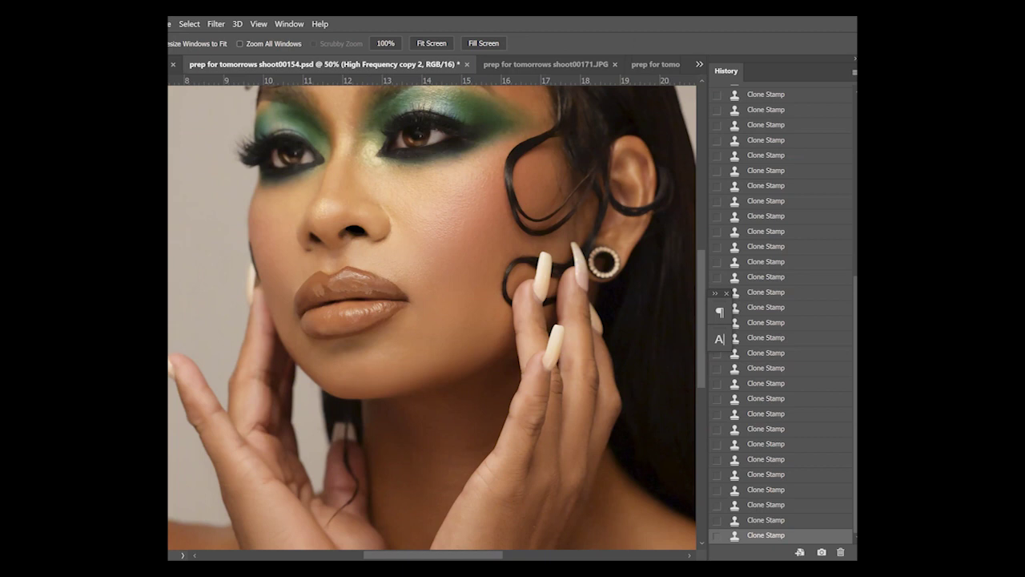
pyautogui.hotkey('alt', ']')
pyautogui.hotkey('ctrl', 'shift', 'alt', 'n')
# Paint over the chin and jaw below the lips with the Brush at 23% opacity on the new layer
pyautogui.press('s')
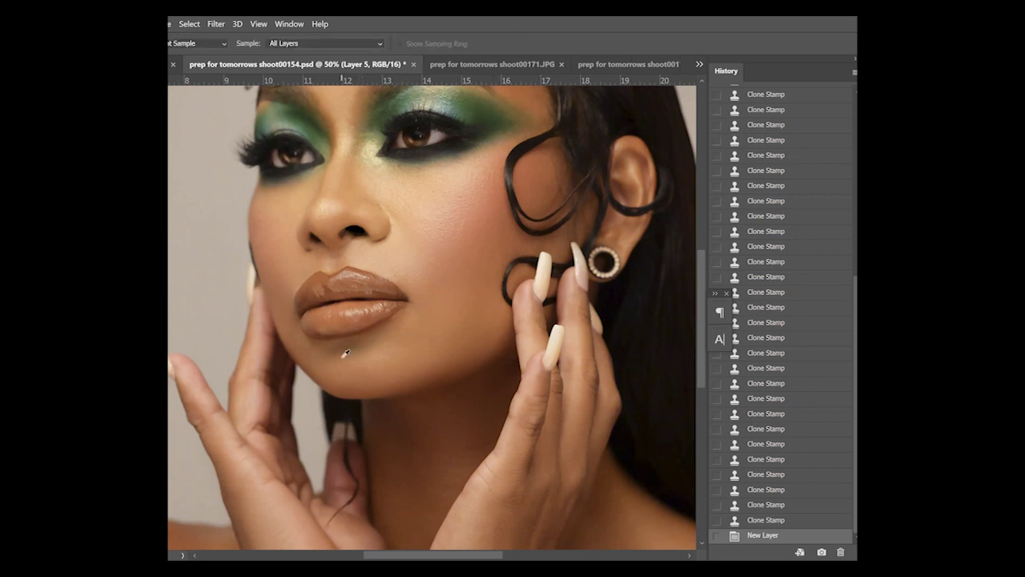
pyautogui.press('b')
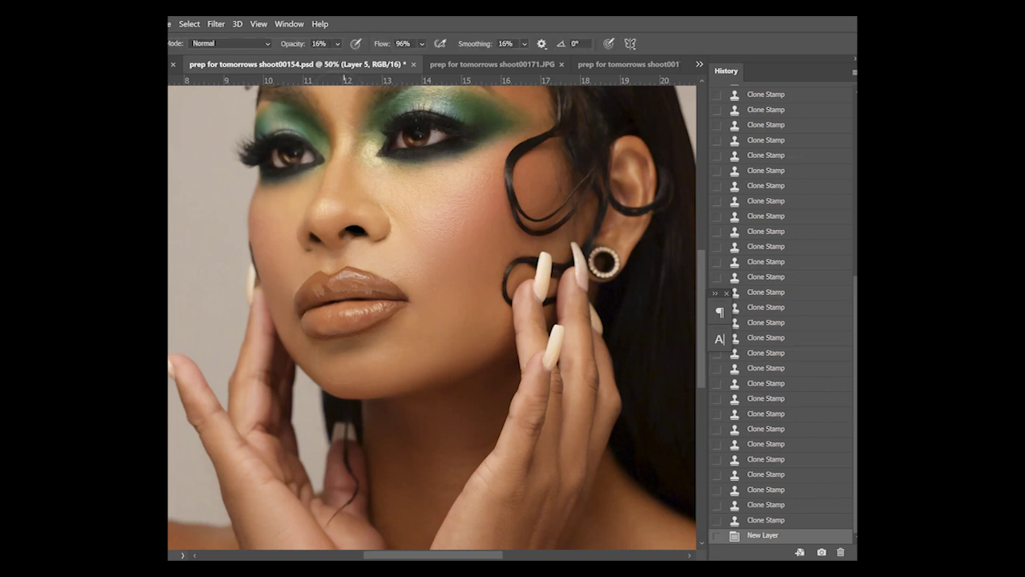
pyautogui.click(337, 44)
pyautogui.moveTo(347, 57); pyautogui.dragTo(352, 59)
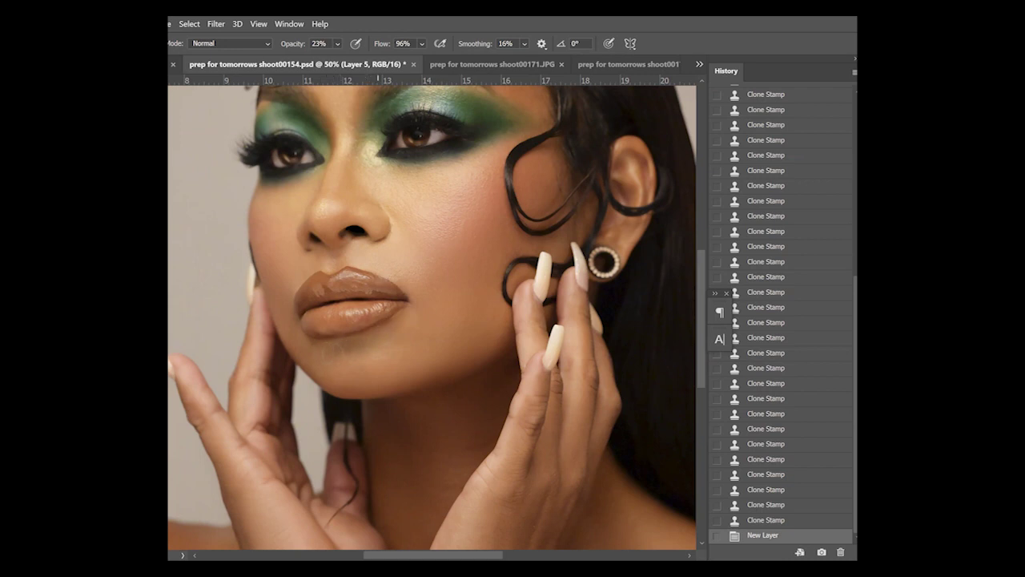
pyautogui.click(308, 360)
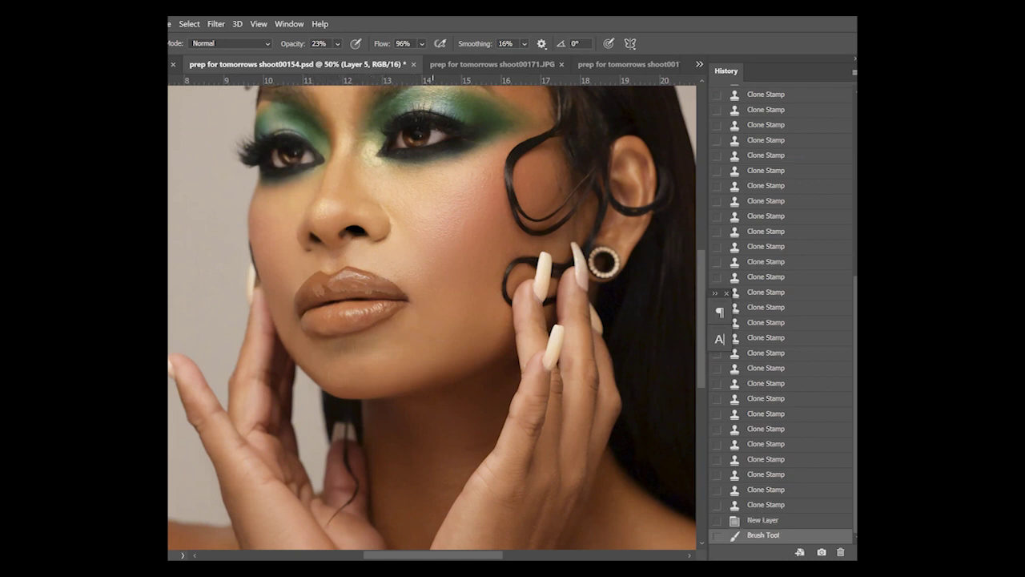
pyautogui.moveTo(427, 360); pyautogui.dragTo(389, 360)
# Compare the whole portrait with the chin painting layer hidden and shown several times
pyautogui.press('z')
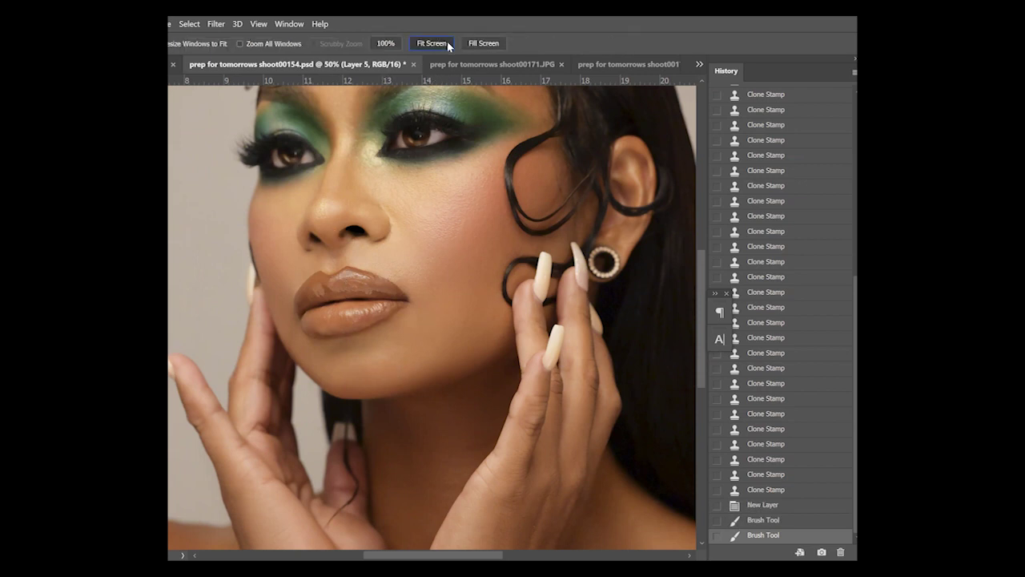
pyautogui.click(432, 44)
pyautogui.hotkey('ctrl', ',')
pyautogui.hotkey('ctrl', ',')
pyautogui.hotkey('ctrl', ',')
pyautogui.hotkey('ctrl', ',')
pyautogui.hotkey('ctrl', ',')
pyautogui.hotkey('ctrl', ',')
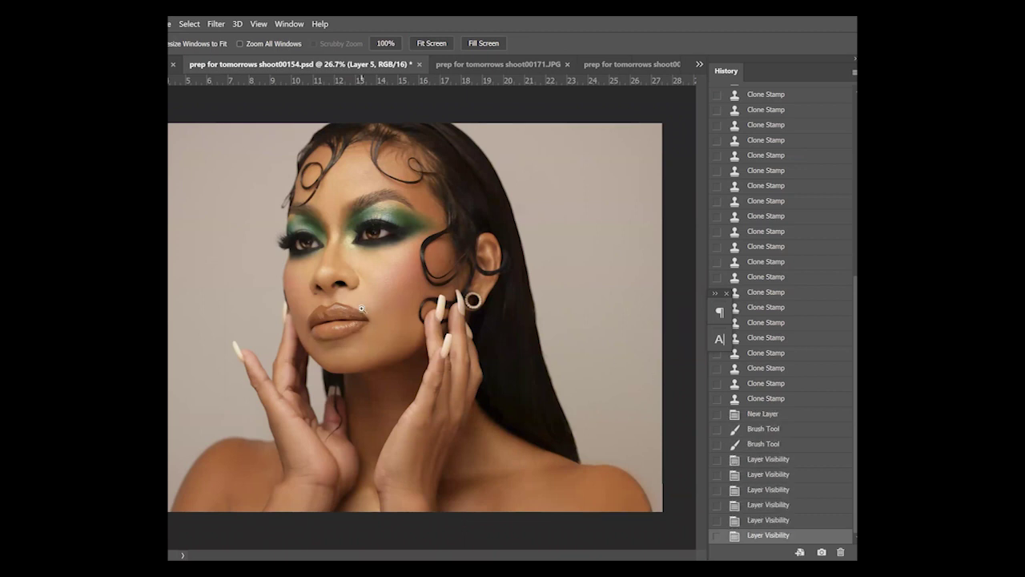
# Change the opacity of Layer 5 and check the face at overall and closer views
pyautogui.scroll(1, 361, 308)
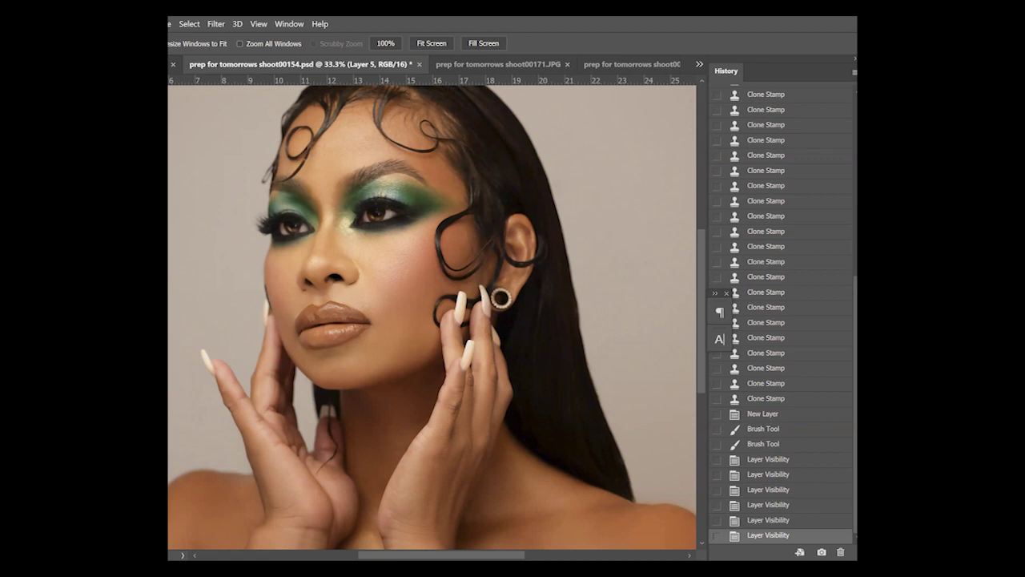
pyautogui.press('0')
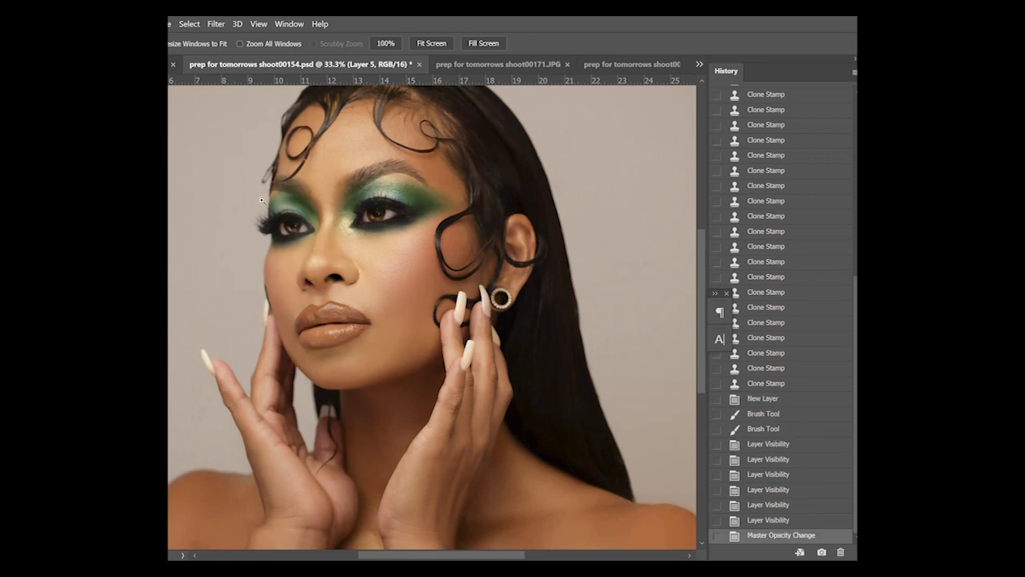
pyautogui.click(433, 44)
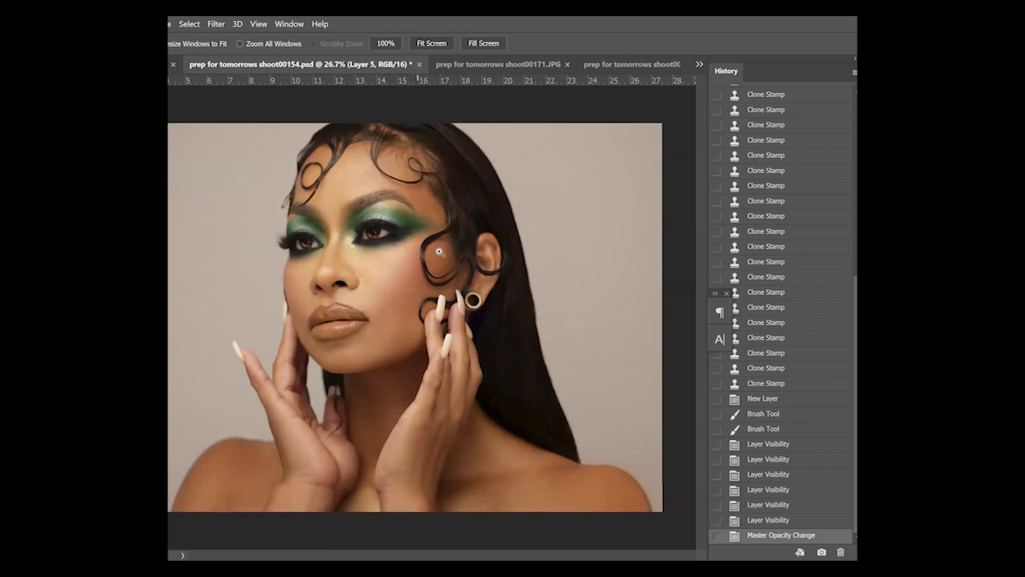
pyautogui.scroll(1, 305, 233)
pyautogui.scroll(2, 306, 233)
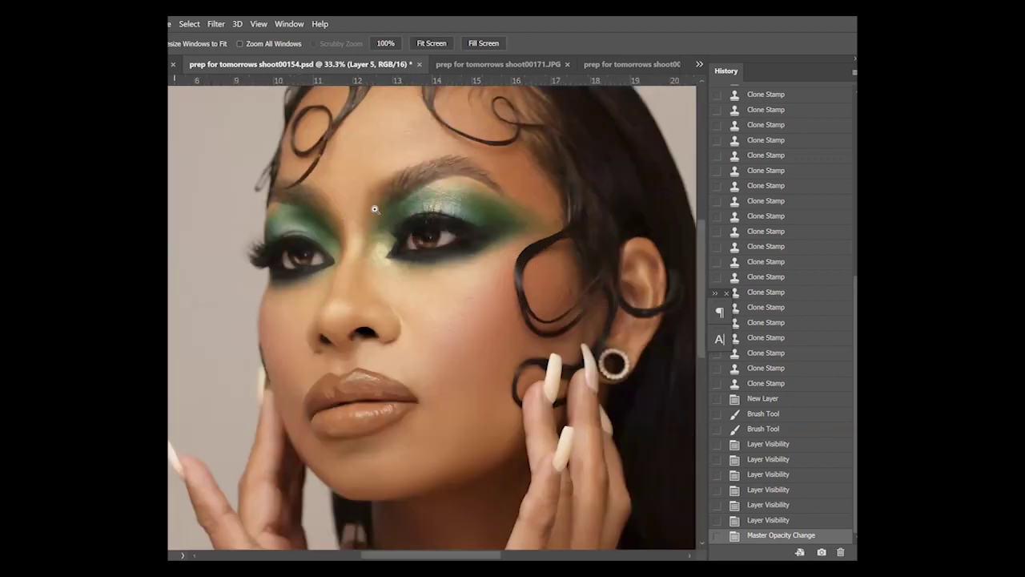
# Select the High Frequency copy 2 layer and retouch the skin texture along the bridge of the nose with the Clone Stamp
pyautogui.scroll(1, 373, 257)
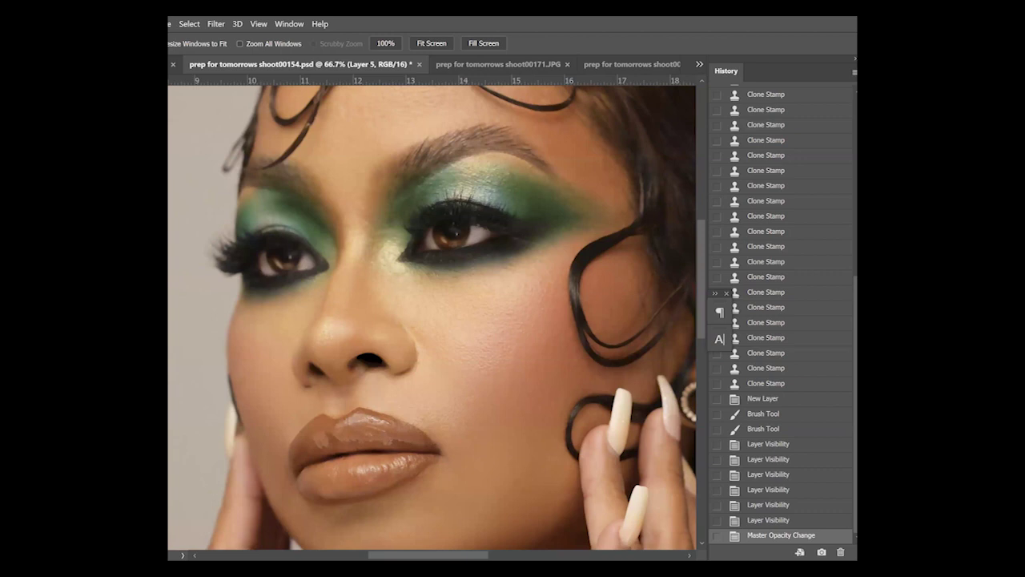
pyautogui.hotkey('alt', '[')
pyautogui.press('s')
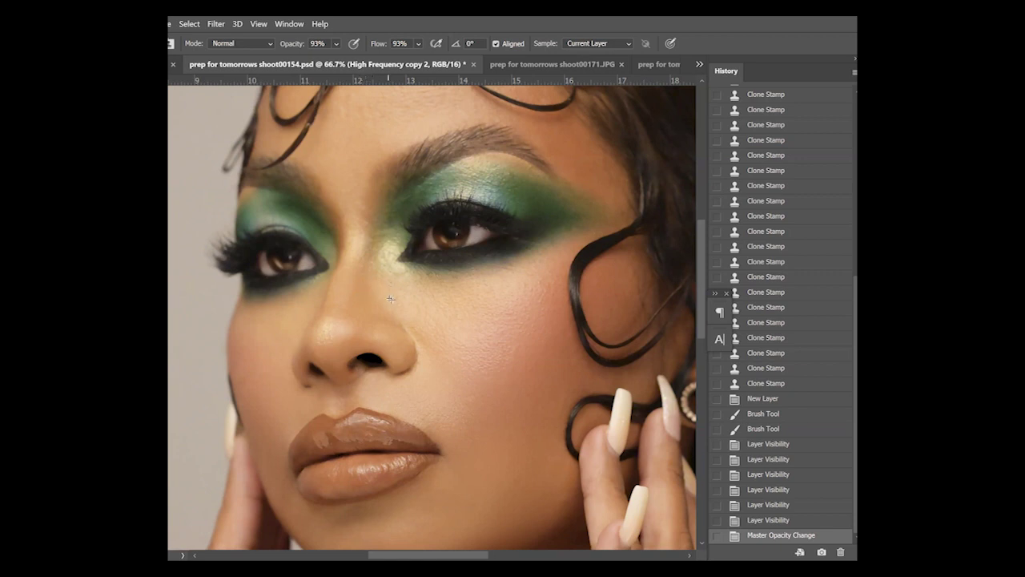
pyautogui.click(363, 271)
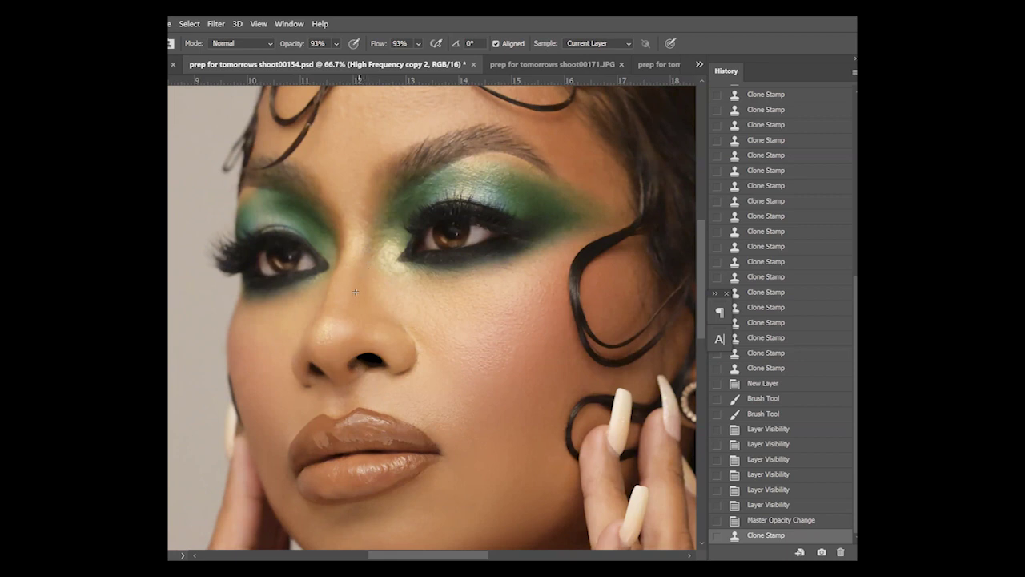
pyautogui.moveTo(347, 288); pyautogui.dragTo(355, 255)
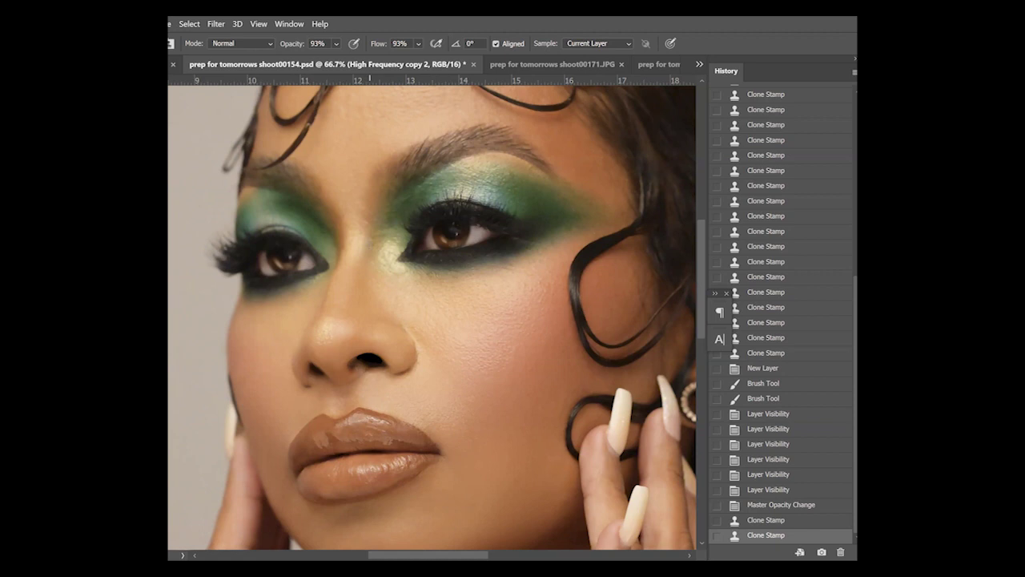
pyautogui.moveTo(374, 244); pyautogui.dragTo(374, 249)
# Clone Stamp the skin beneath the eye nearer the ear, from beside the nose out to the temple
pyautogui.moveTo(385, 284); pyautogui.dragTo(413, 290)
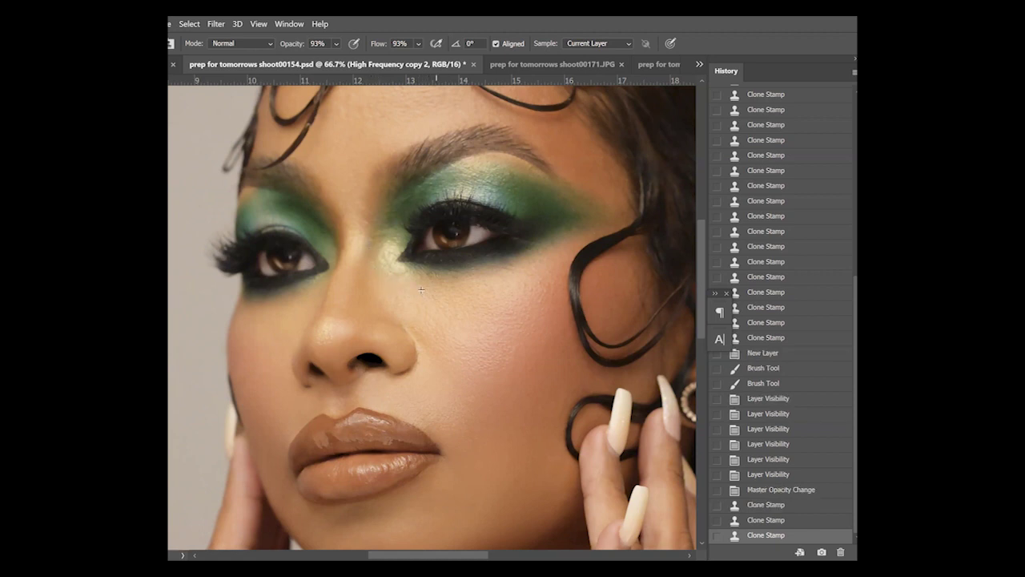
pyautogui.click(438, 286)
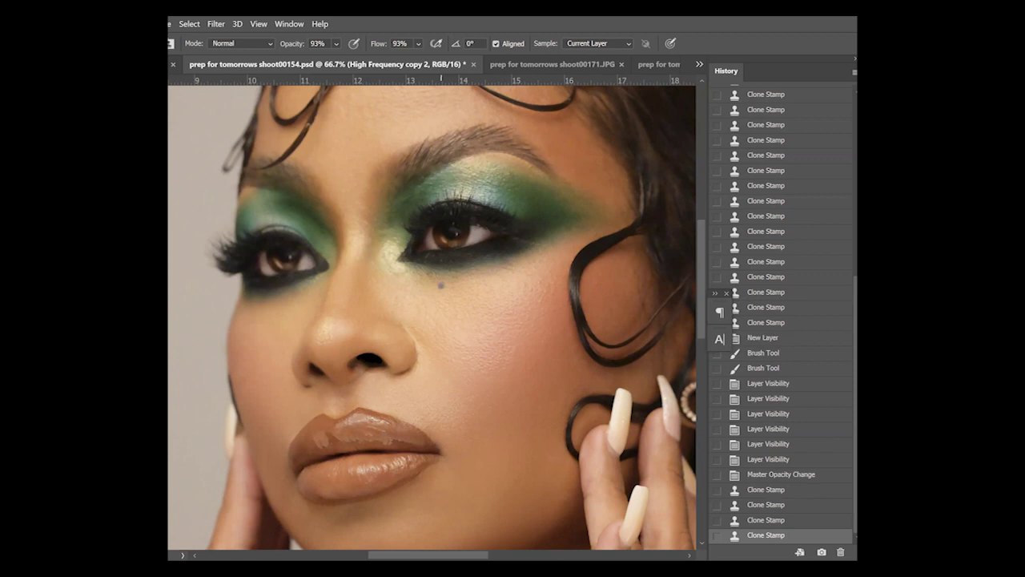
pyautogui.click(417, 286)
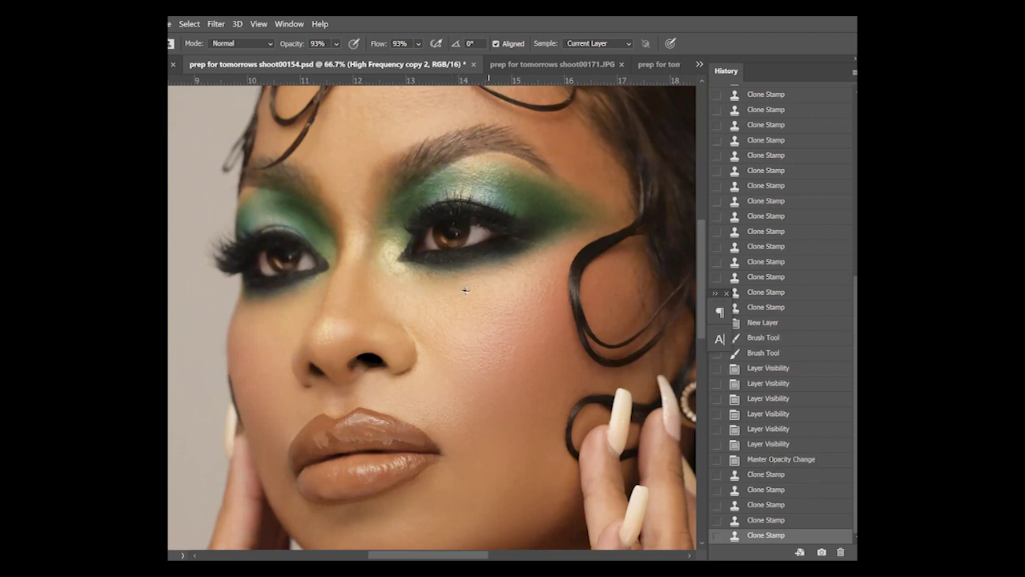
pyautogui.click(466, 291)
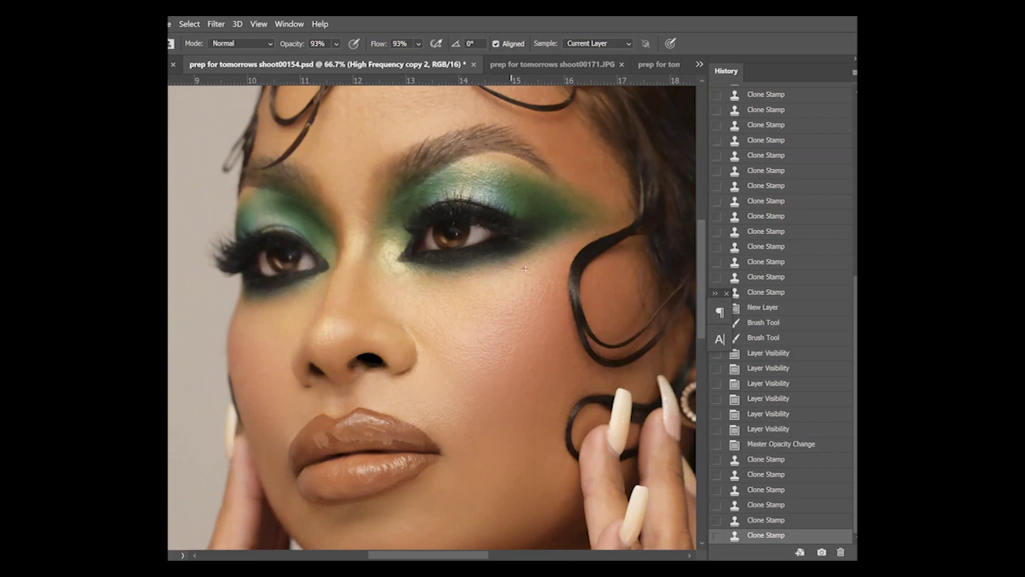
pyautogui.click(494, 278)
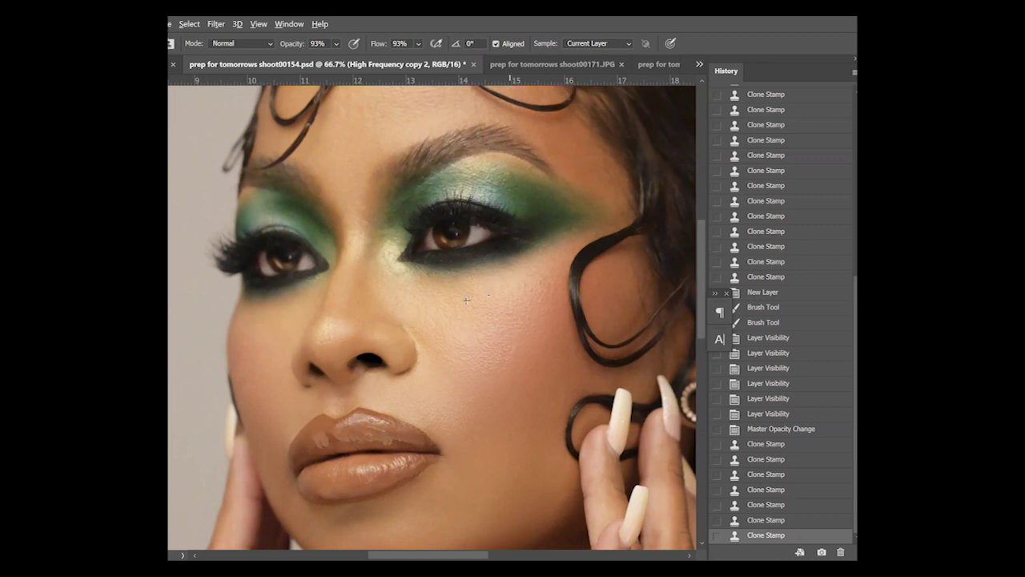
pyautogui.click(511, 276)
pyautogui.click(592, 235)
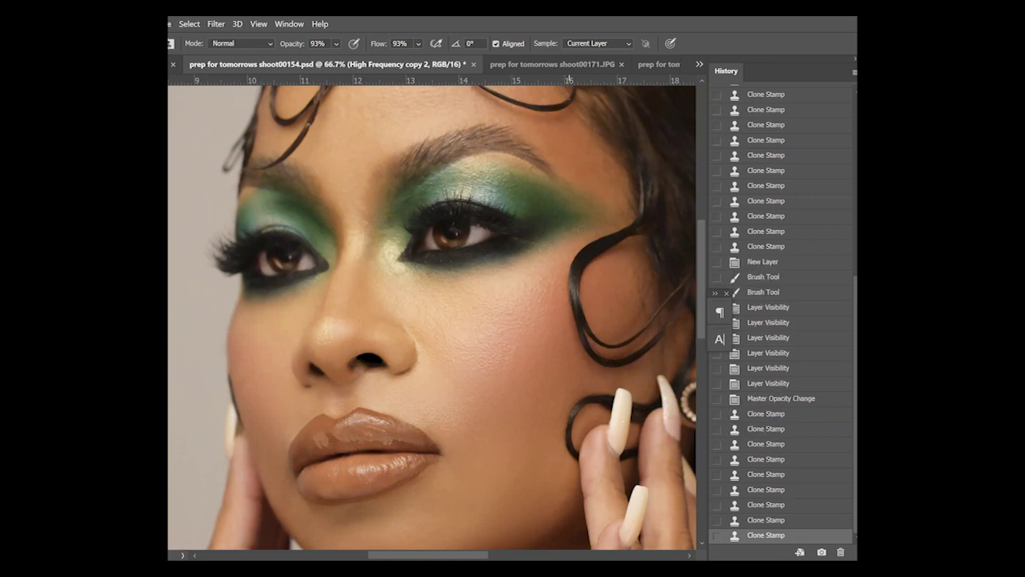
pyautogui.click(564, 249)
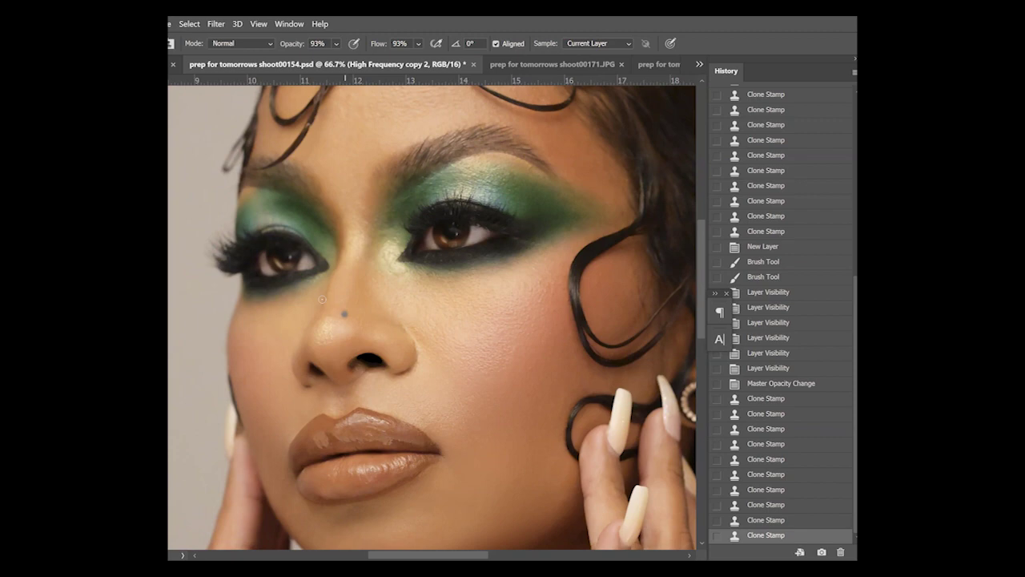
# Clean the texture on the upper nose and beside the near eye's inner corner with the Clone Stamp
pyautogui.click(384, 290)
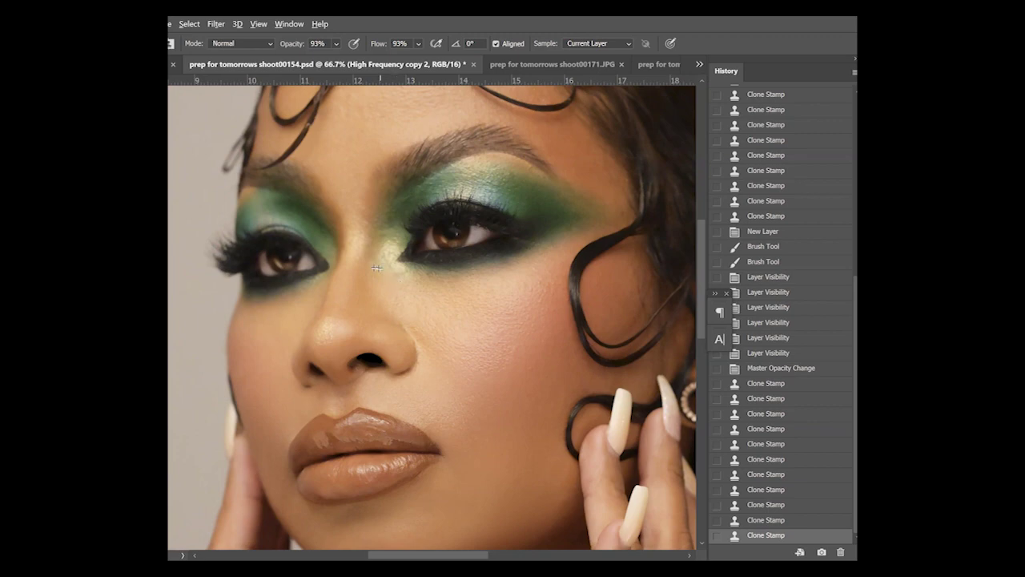
pyautogui.click(375, 268)
pyautogui.click(360, 265)
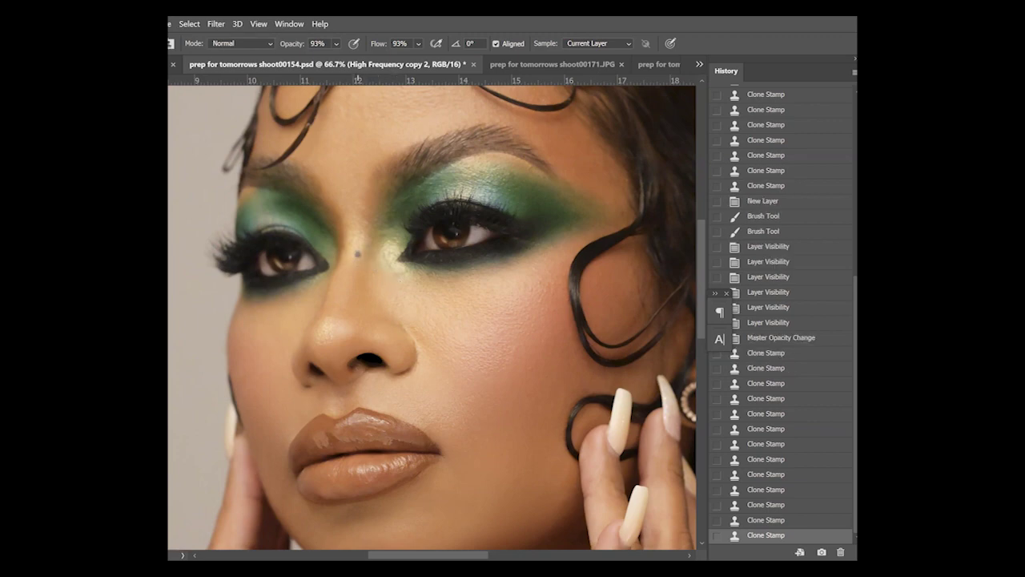
pyautogui.click(375, 262)
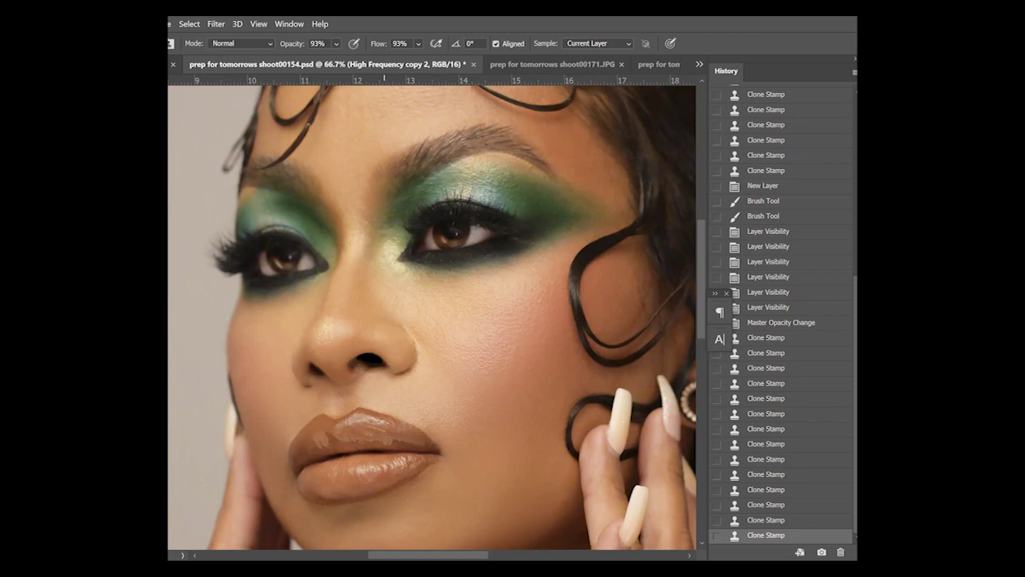
pyautogui.click(390, 281)
pyautogui.click(384, 261)
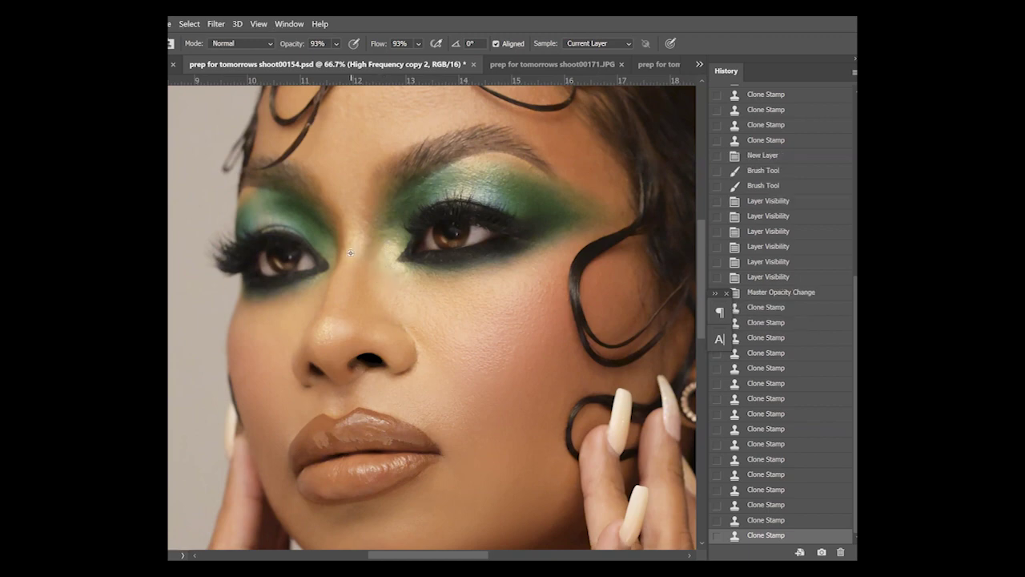
# Clone out small flaws between the eyebrows and at the top of the nose bridge
pyautogui.click(342, 206)
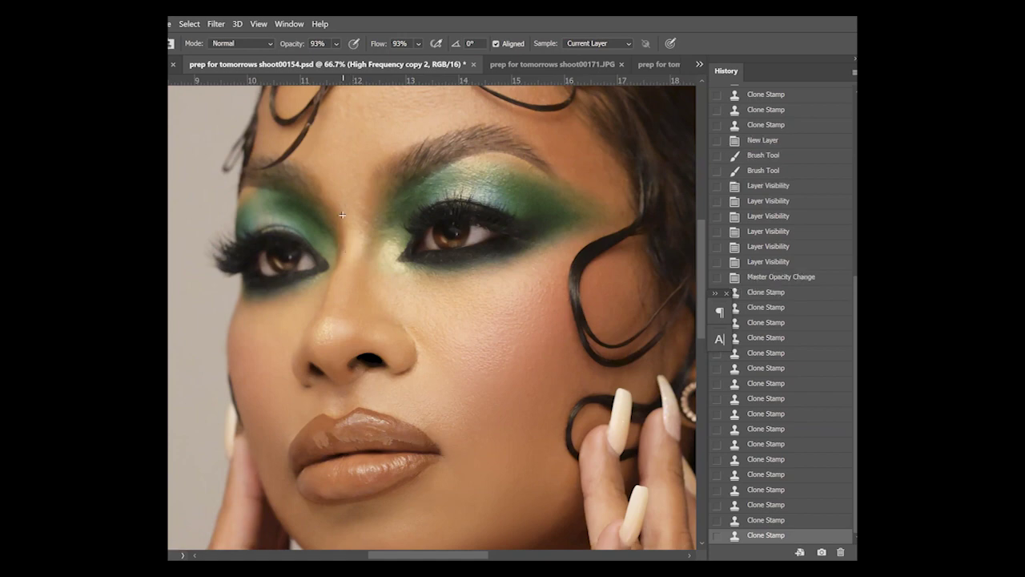
pyautogui.click(342, 215)
pyautogui.click(370, 225)
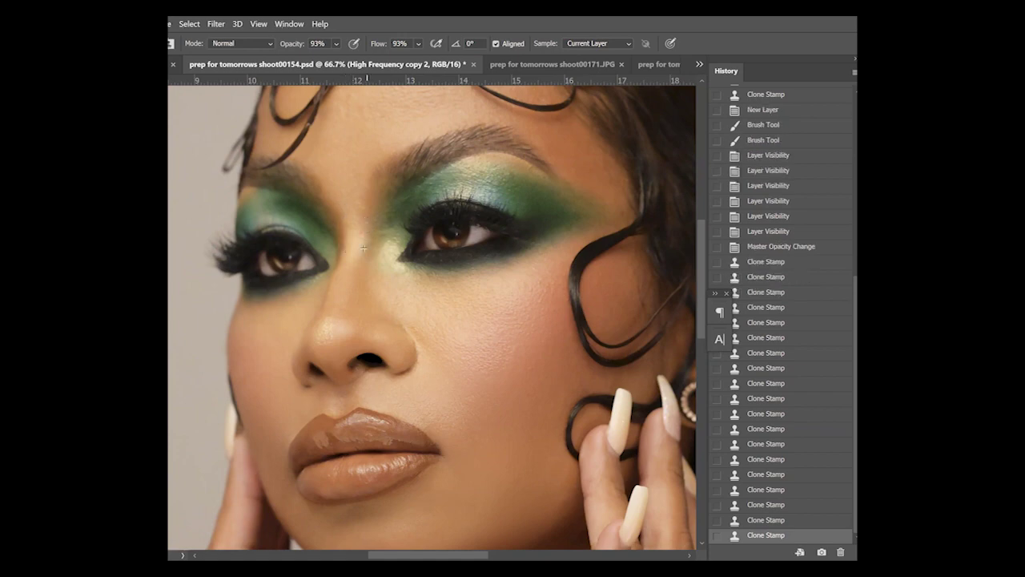
pyautogui.click(373, 220)
pyautogui.click(382, 239)
pyautogui.click(375, 229)
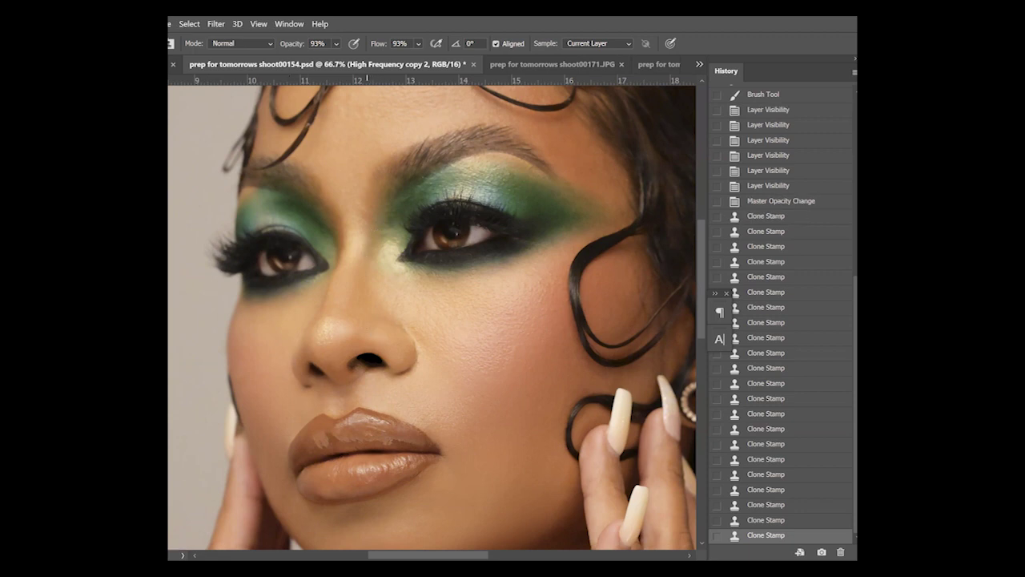
# Clone Stamp the nose tip, the skin under the nostrils and the area above the upper lip
pyautogui.click(365, 322)
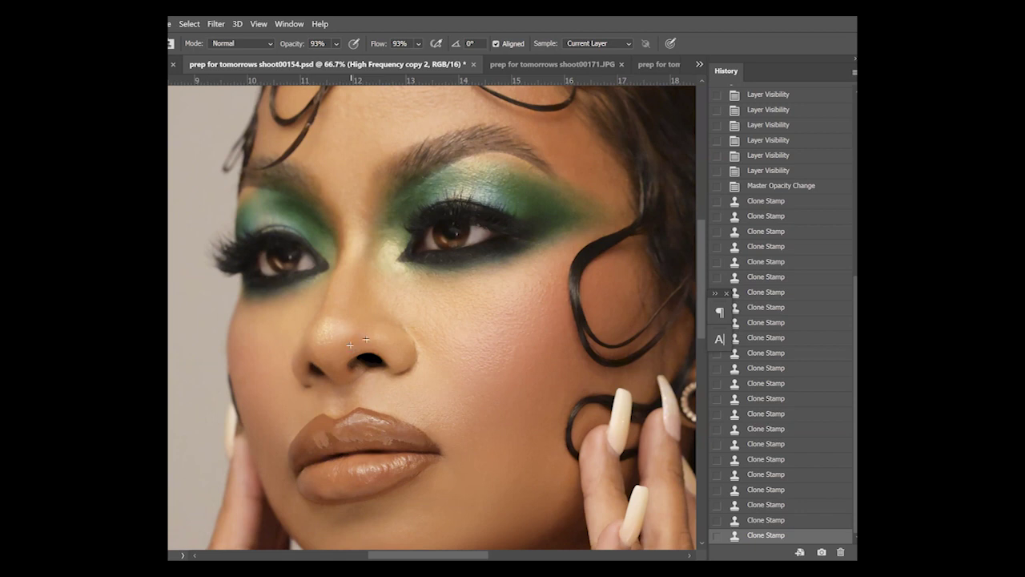
pyautogui.click(336, 362)
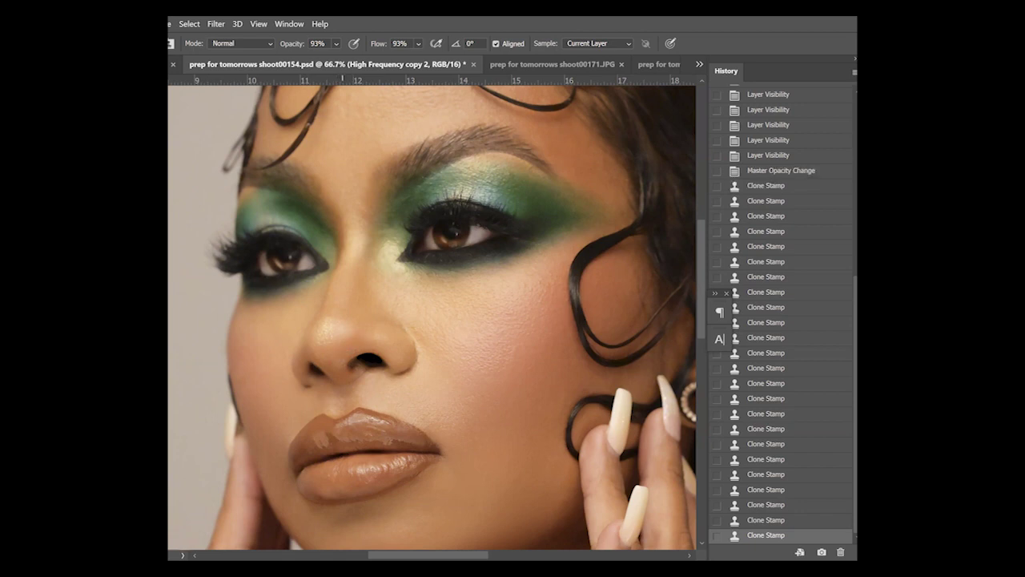
pyautogui.click(335, 371)
pyautogui.click(358, 374)
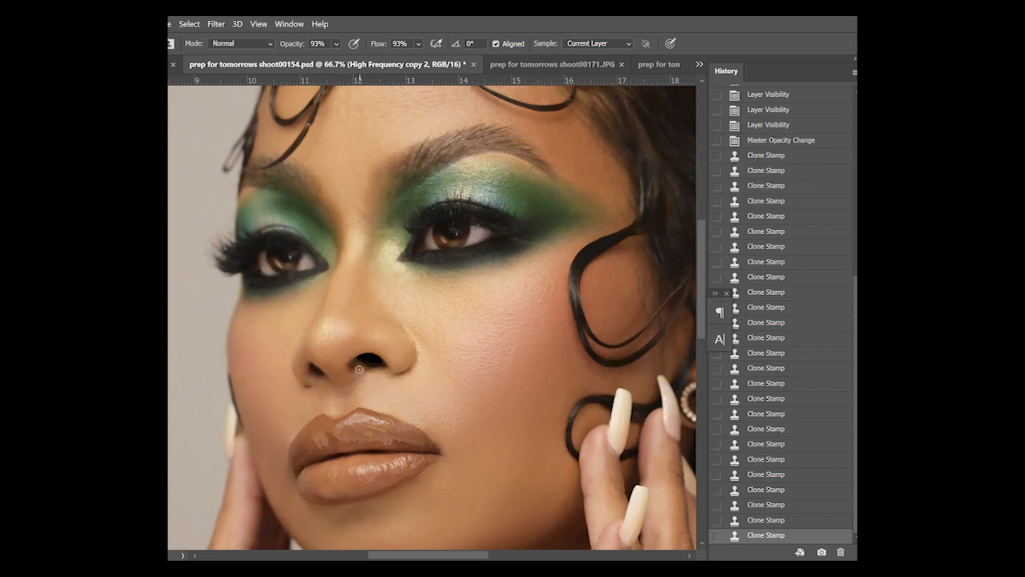
pyautogui.click(347, 376)
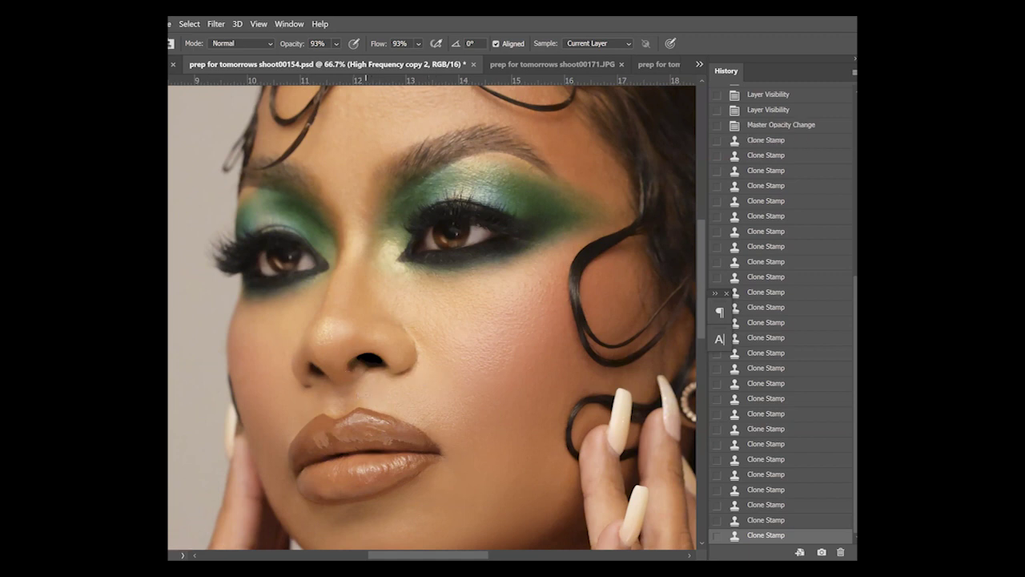
pyautogui.click(364, 389)
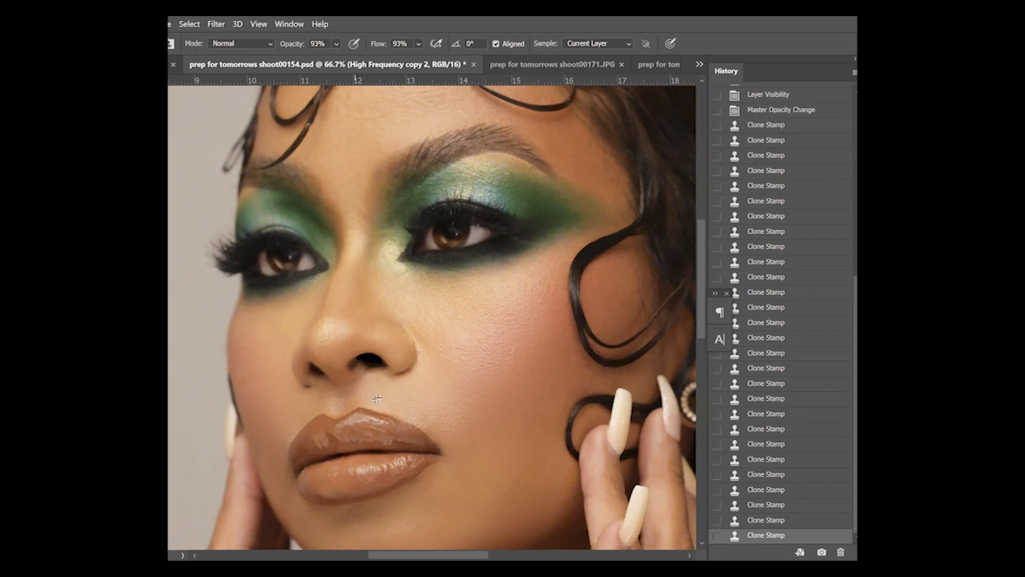
pyautogui.click(378, 398)
pyautogui.click(331, 403)
# Examine the retouched portrait as a whole and at closer views
pyautogui.press('z')
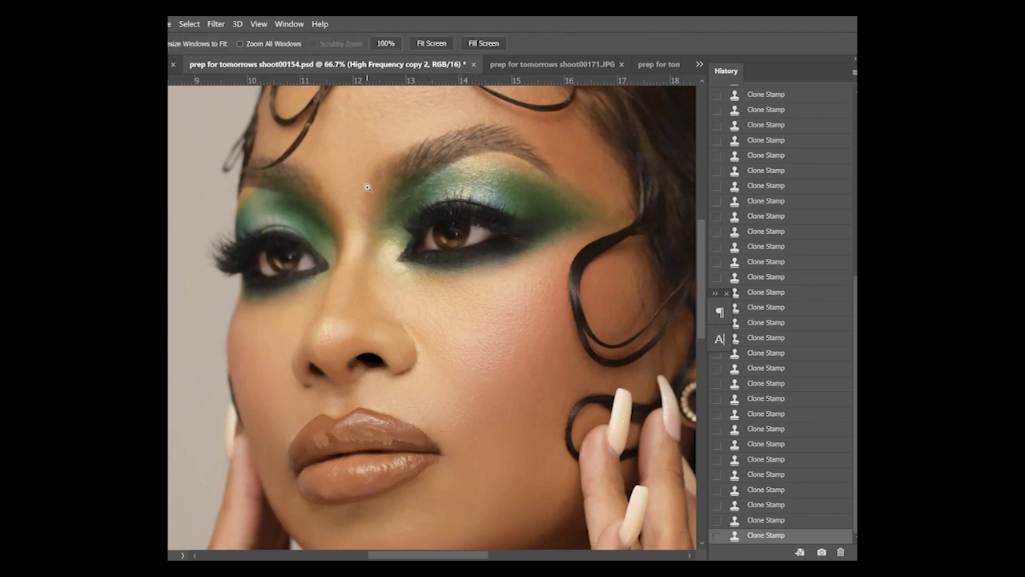
pyautogui.click(428, 44)
pyautogui.hotkey('ctrl', '-')
pyautogui.hotkey('ctrl', '-')
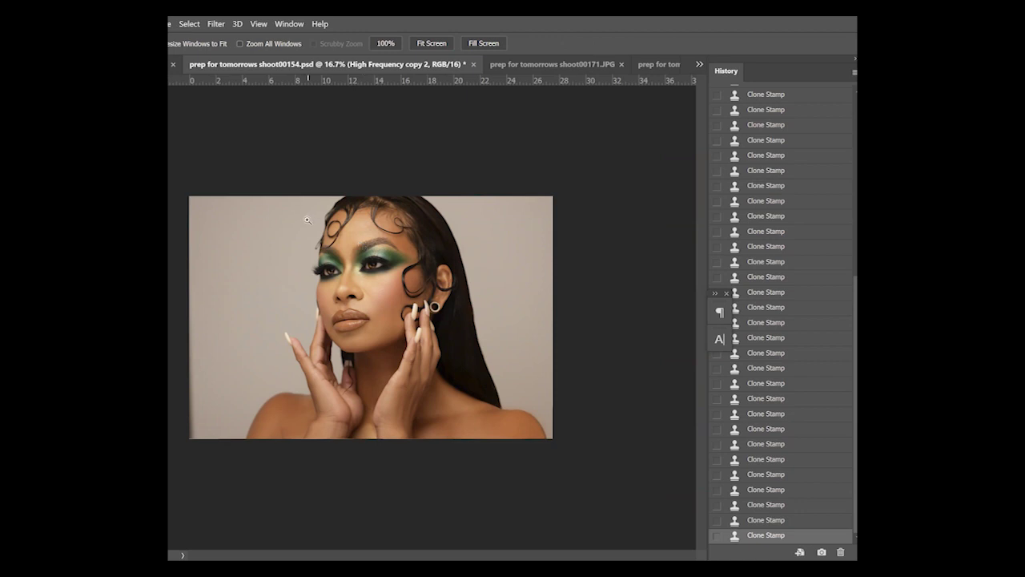
pyautogui.hotkey('ctrl', '+')
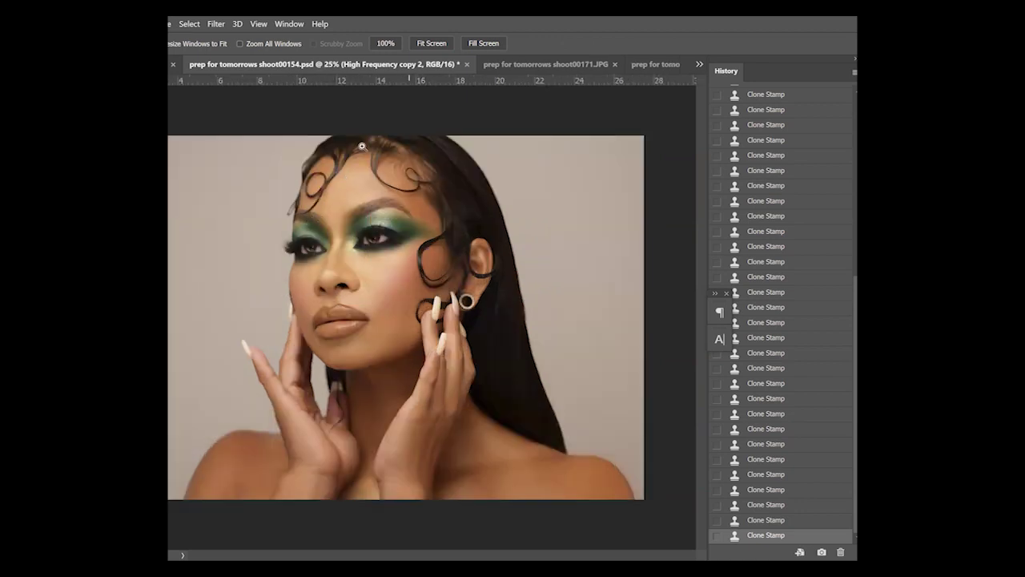
pyautogui.click(443, 44)
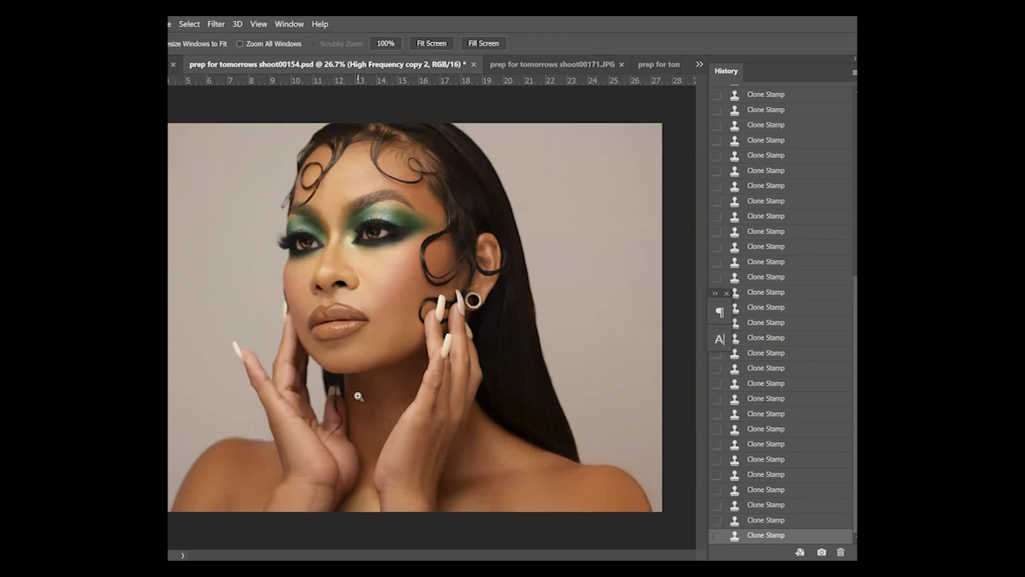
pyautogui.hotkey('ctrl', '-')
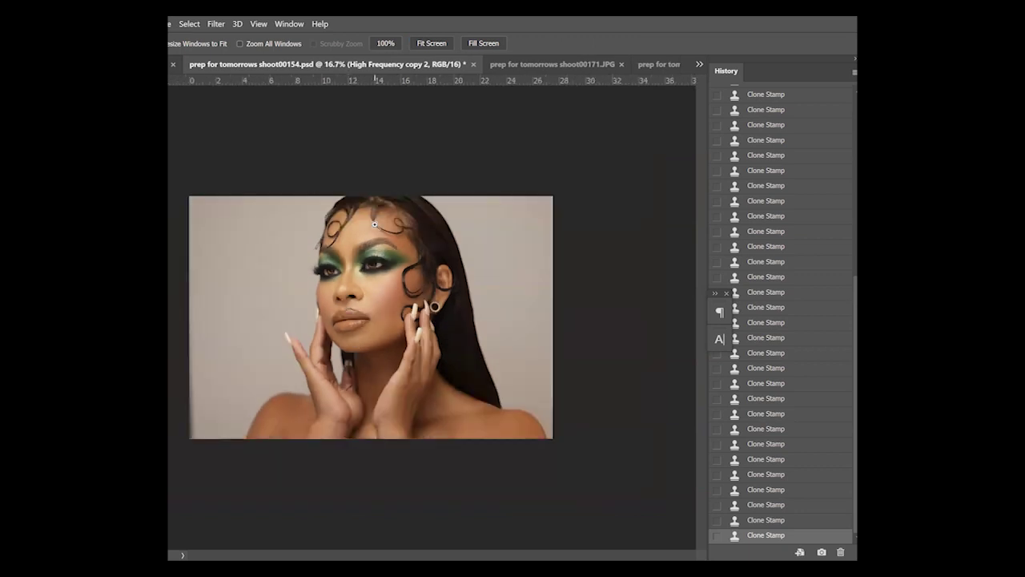
pyautogui.hotkey('ctrl', '+')
pyautogui.hotkey('ctrl', '+')
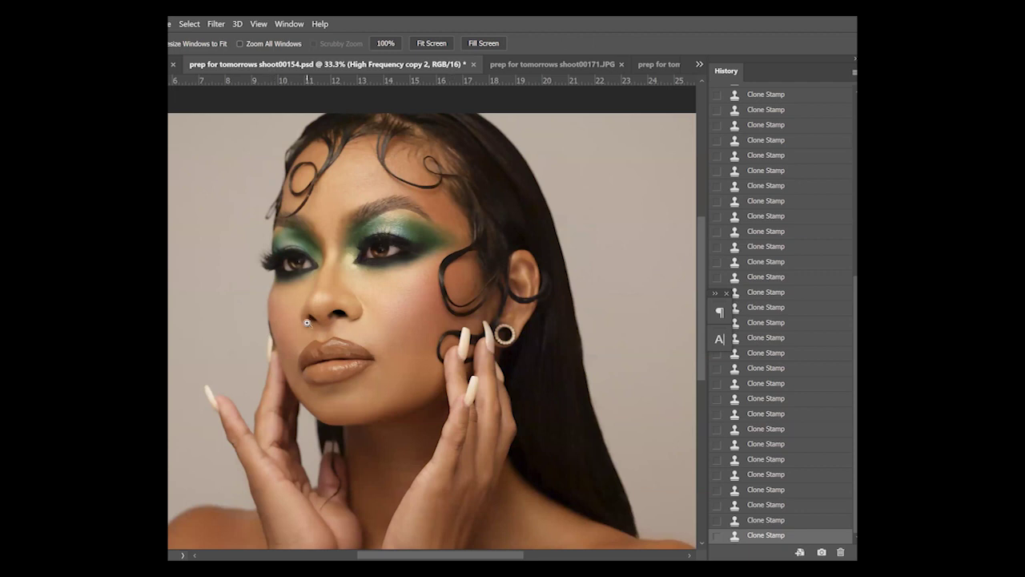
pyautogui.click(431, 44)
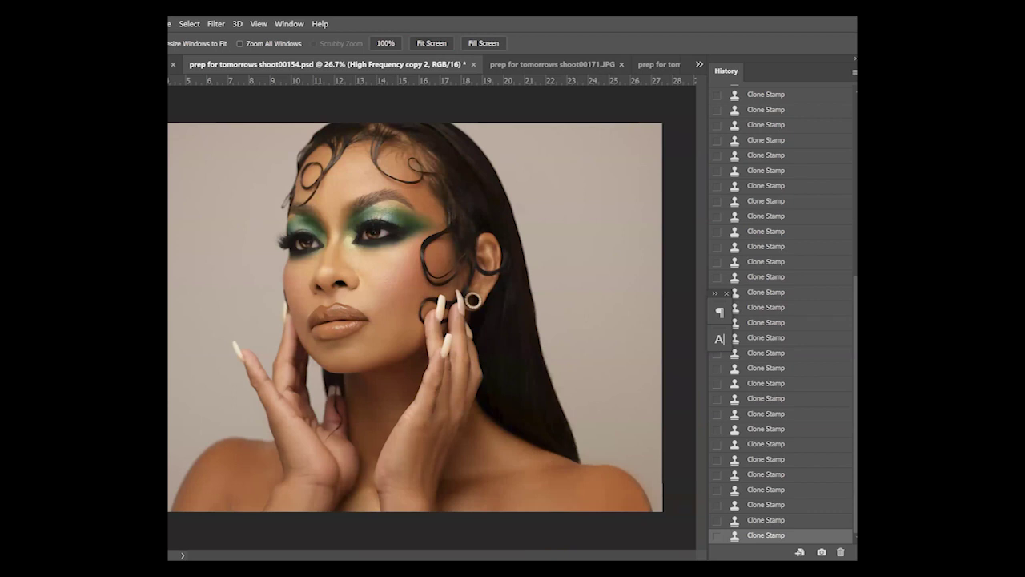
# Add a Curves adjustment layer above Brightness/Contrast 1 and raise the RGB curve's midpoint at input 127 to brighten the image
pyautogui.hotkey('alt', ']')
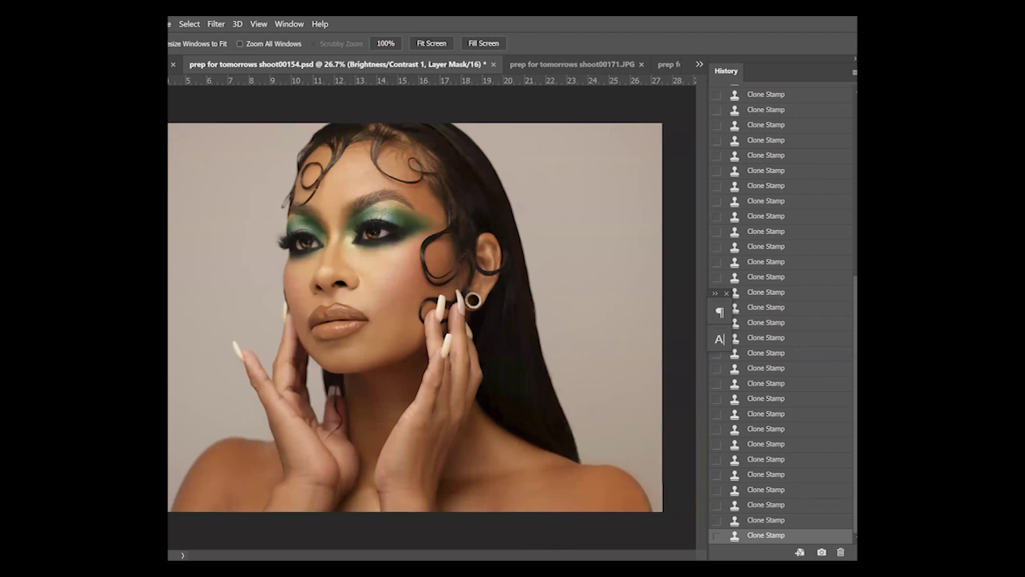
pyautogui.hotkey('ctrl', 'm')
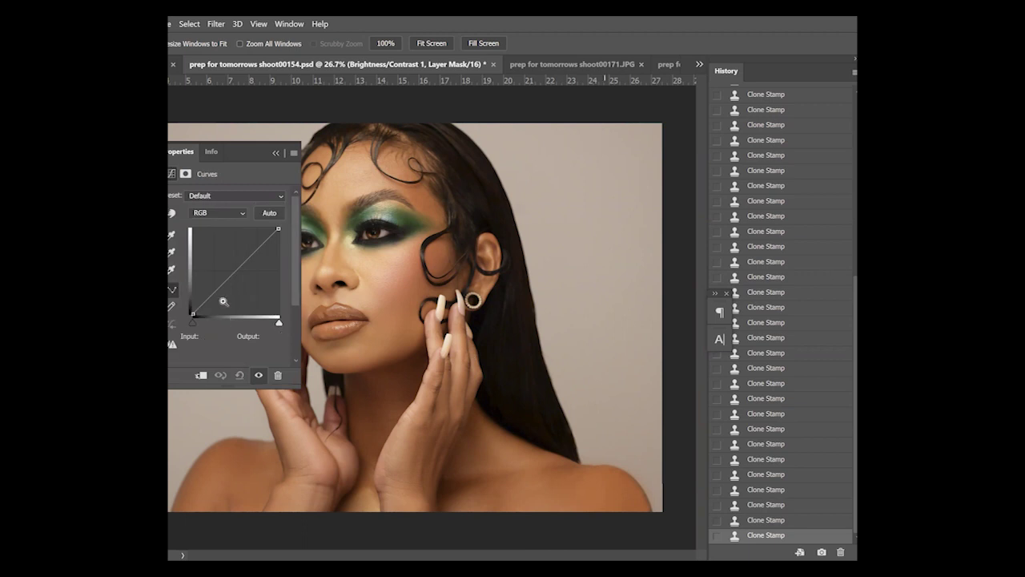
pyautogui.moveTo(235, 272); pyautogui.dragTo(235, 252)
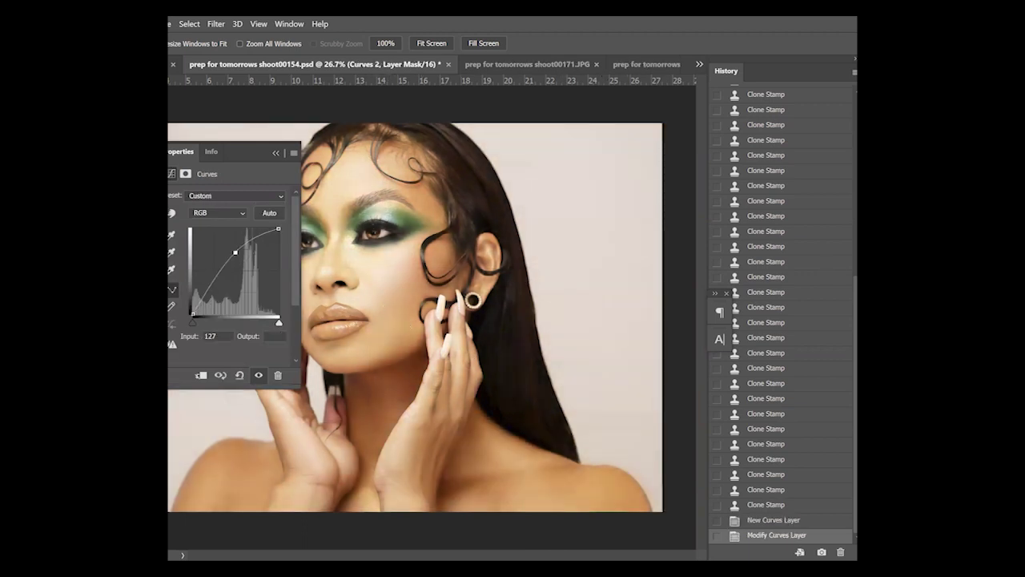
# Rename the new Curves layer as dodge and make its layer mask active
pyautogui.hotkey('ctrl', '2')
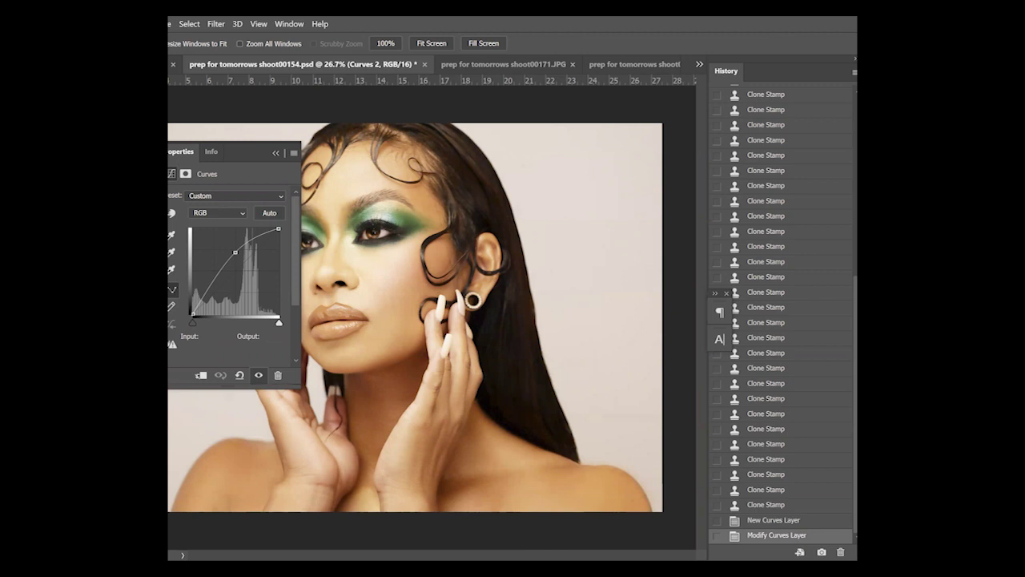
pyautogui.write('dodge')
pyautogui.press('Return')
pyautogui.hotkey('ctrl', '\\')
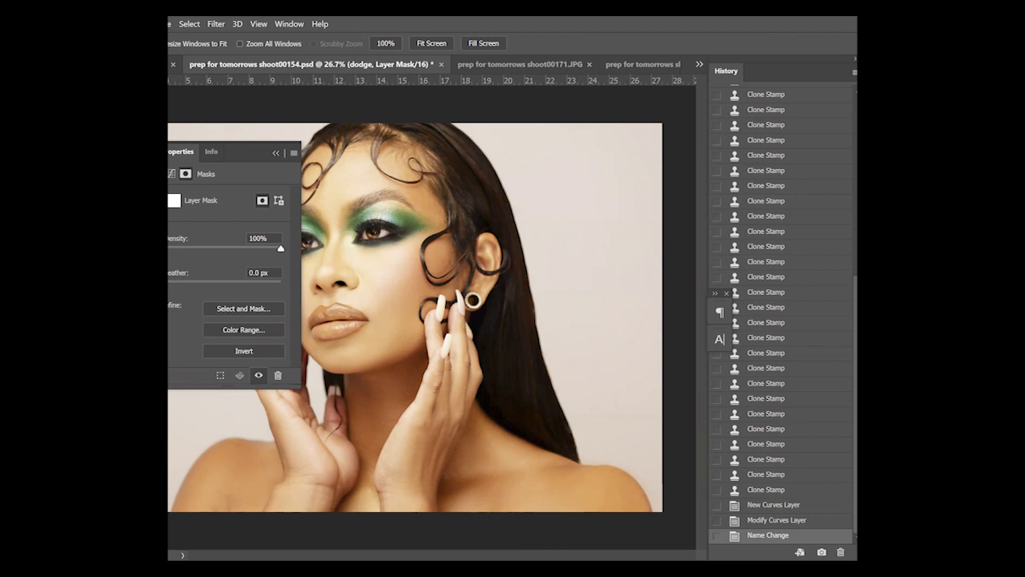
# Invert the dodge layer's mask to black and duplicate the layer twice
pyautogui.hotkey('ctrl', 'i')
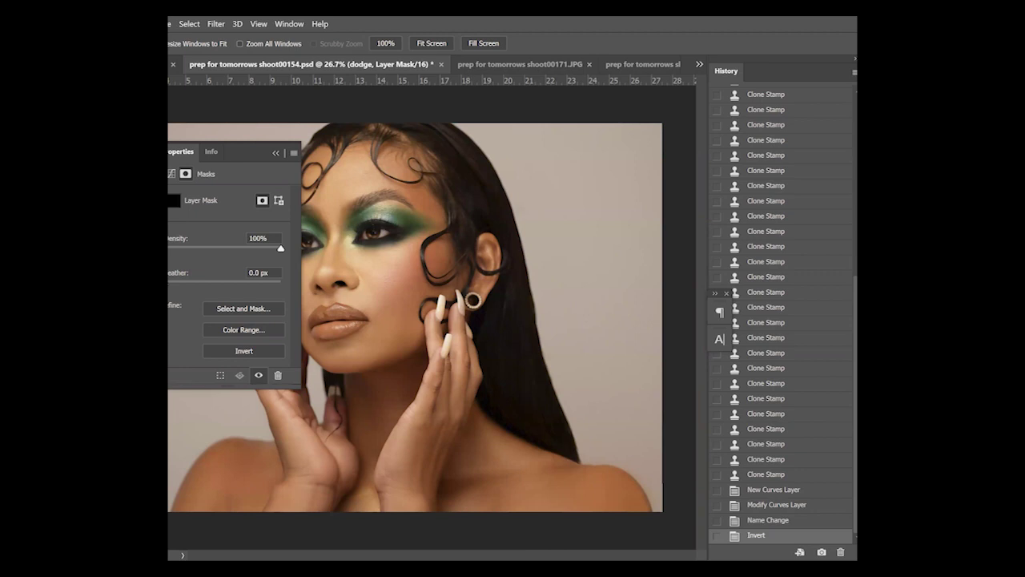
pyautogui.click(277, 153)
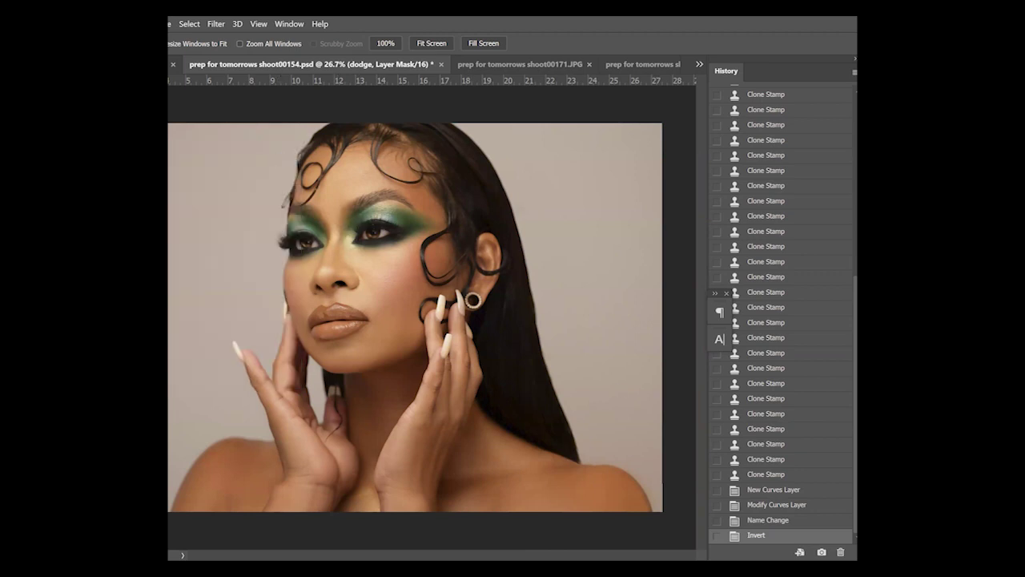
pyautogui.hotkey('ctrl', 'j')
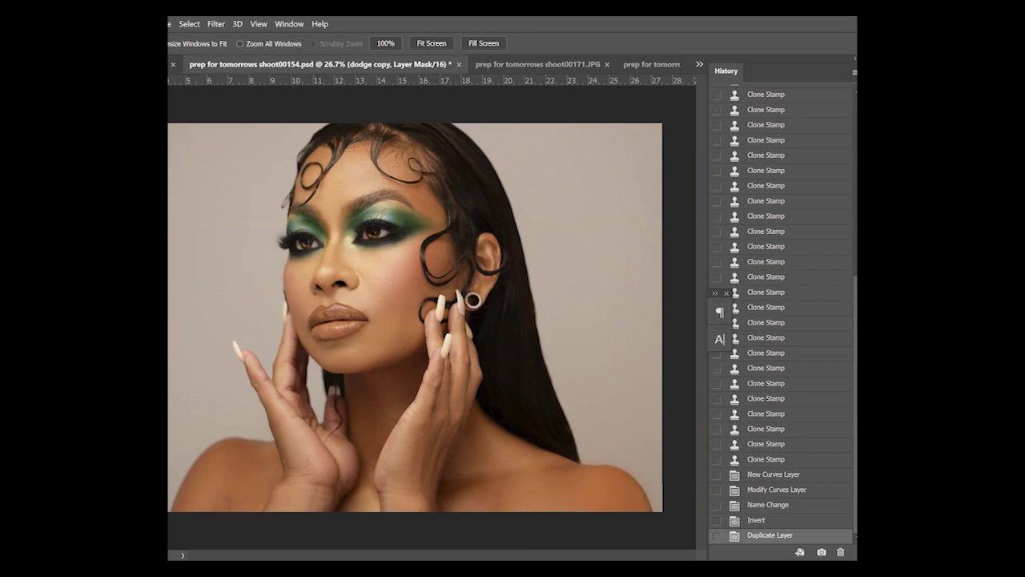
pyautogui.hotkey('ctrl', 'j')
# Rename the lowest of the three dodge Curves layers as makeup
pyautogui.scroll(1, 332, 224)
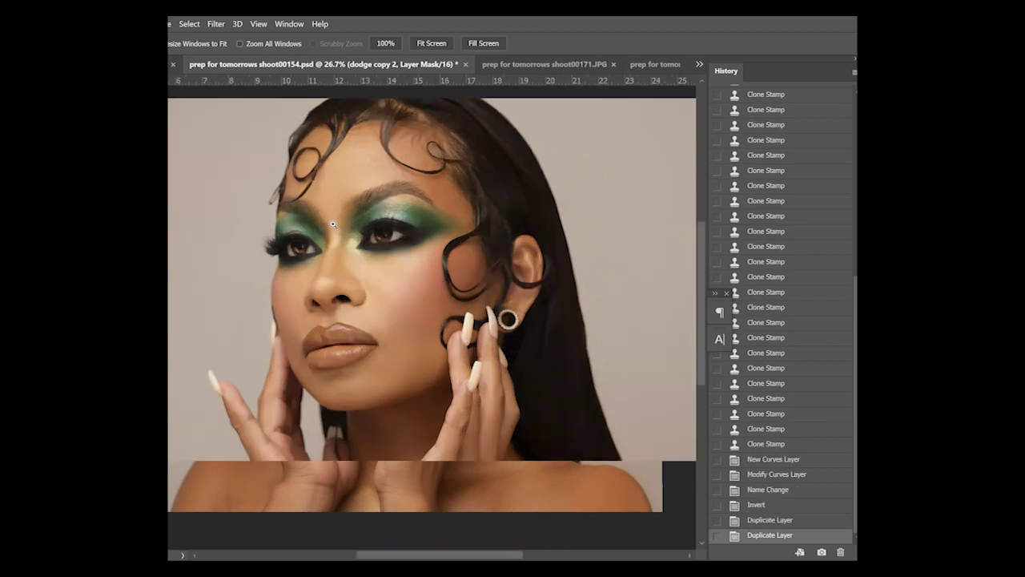
pyautogui.scroll(2, 332, 225)
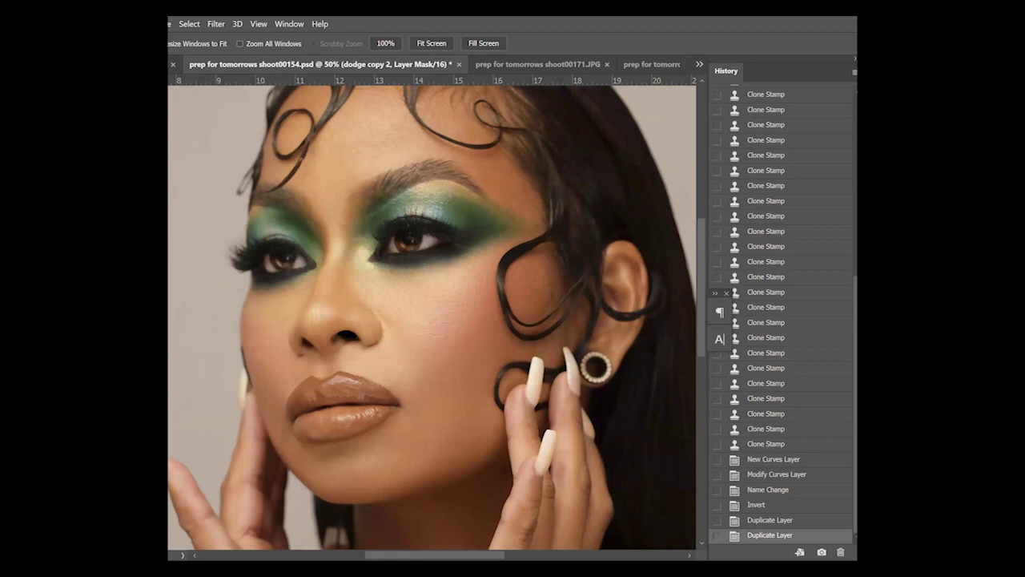
pyautogui.hotkey('alt', '[')
pyautogui.hotkey('alt', '[')
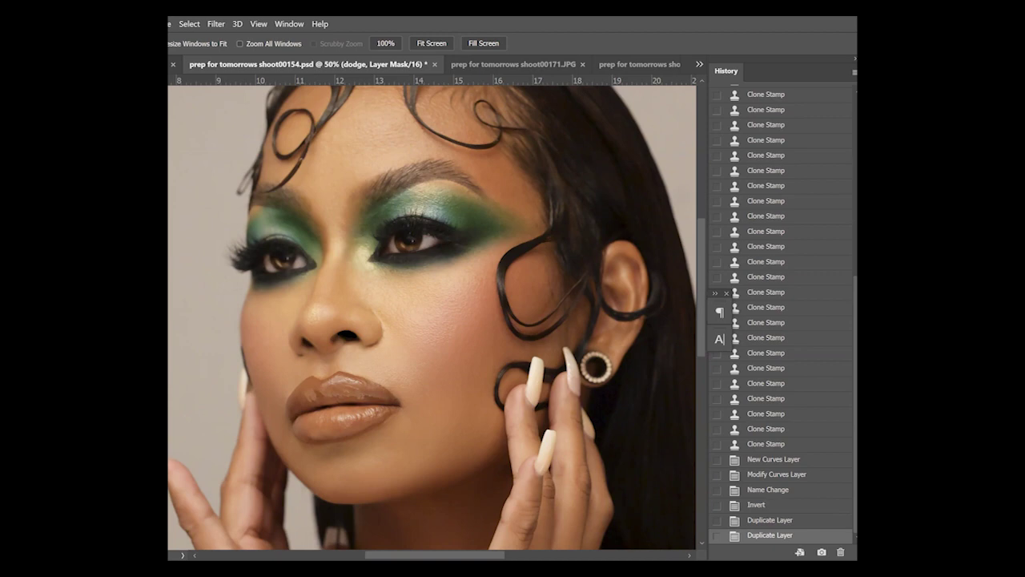
pyautogui.write('makeup')
pyautogui.press('Return')
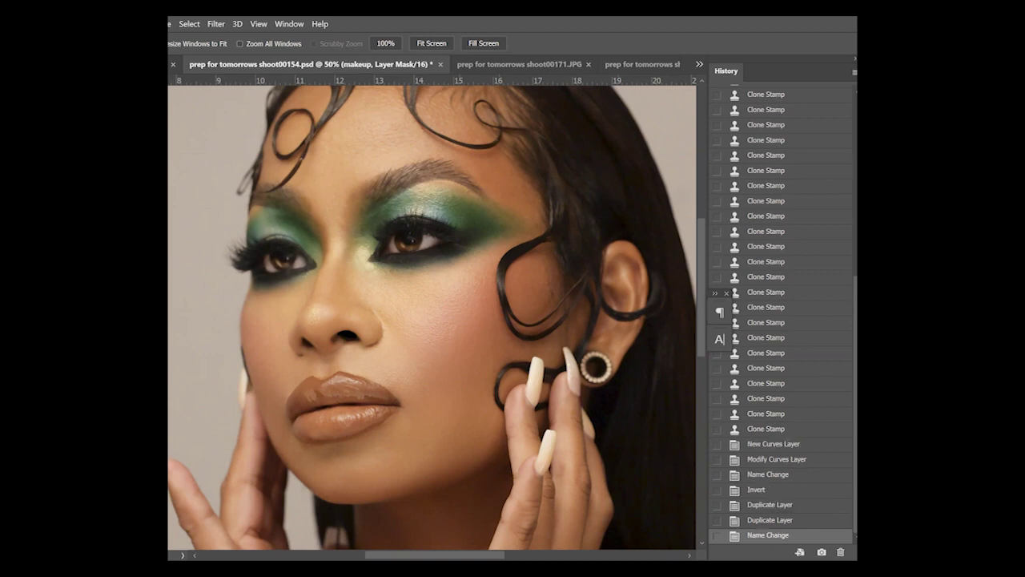
# Brush the makeup mask at 13% opacity around the inner corner of the eye nearer the visible ear, and compare with the layer hidden
pyautogui.press('b')
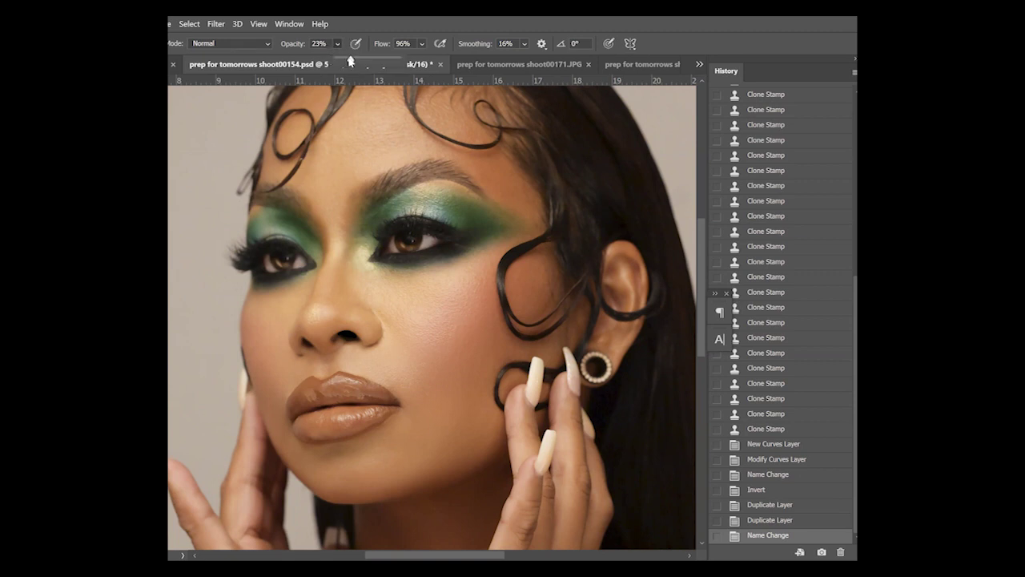
pyautogui.moveTo(349, 60); pyautogui.dragTo(345, 59)
pyautogui.press('[')
pyautogui.click(765, 279)
pyautogui.click(373, 232)
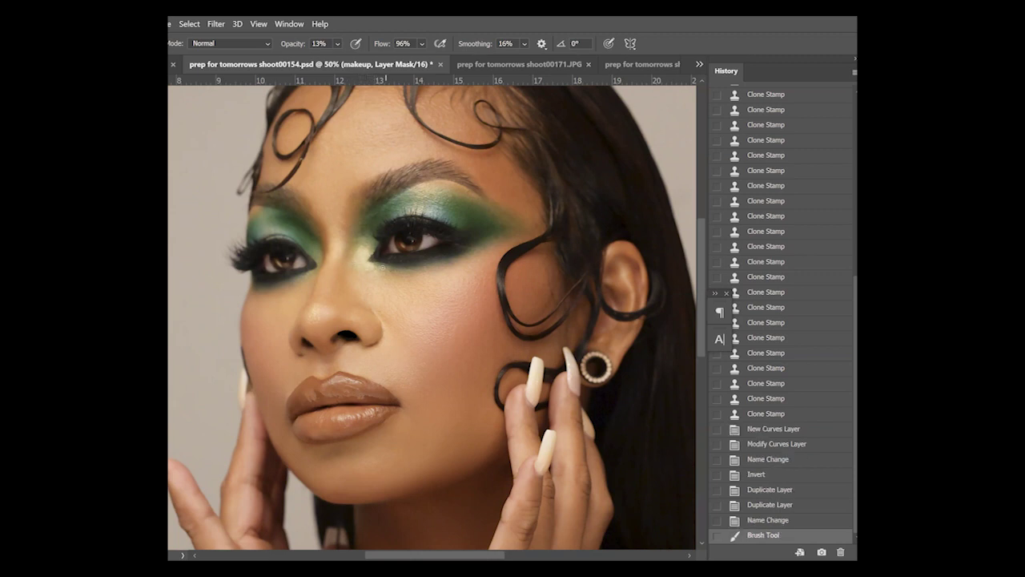
pyautogui.moveTo(385, 269); pyautogui.dragTo(363, 264)
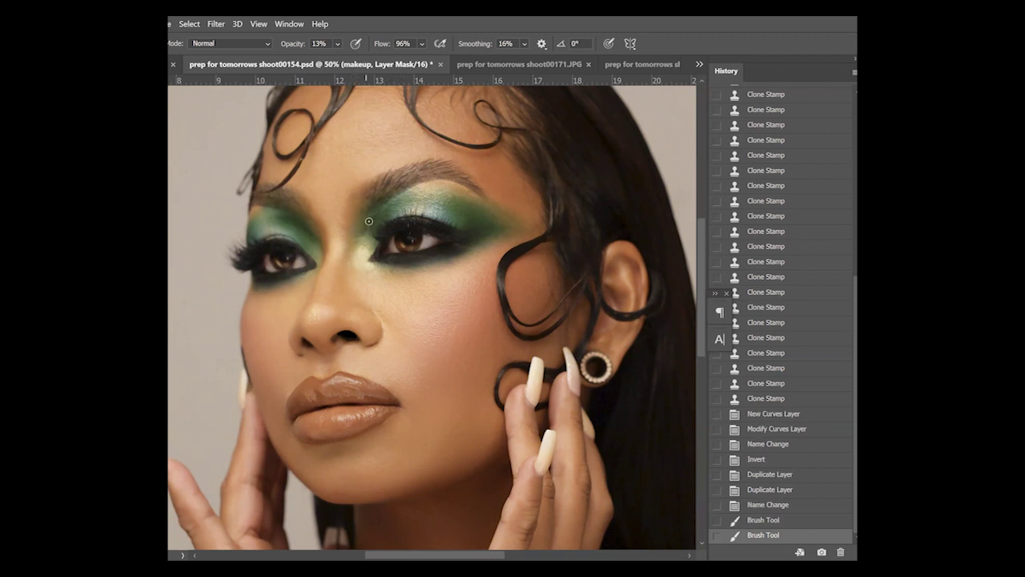
pyautogui.moveTo(373, 242); pyautogui.dragTo(377, 245)
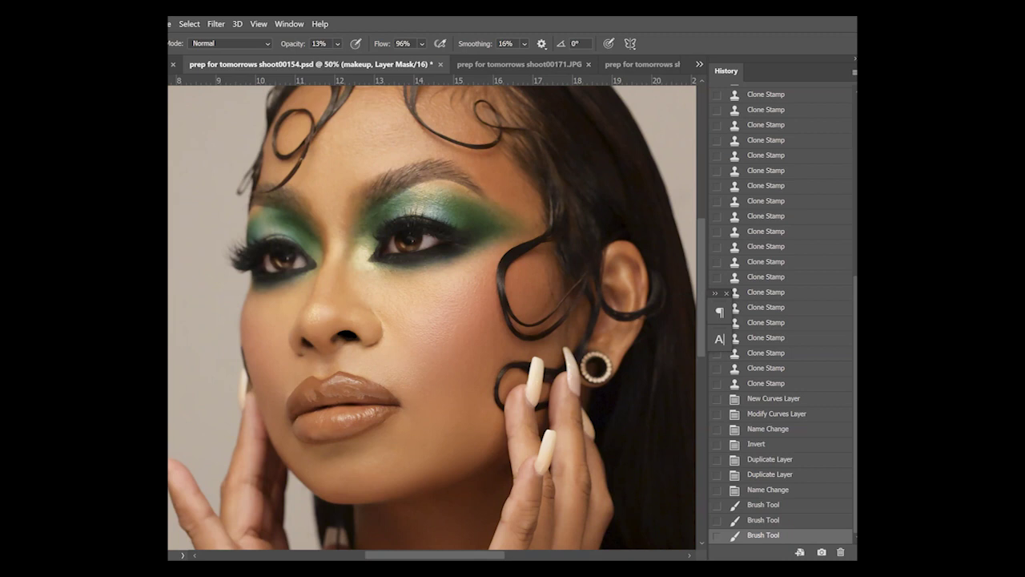
pyautogui.hotkey('ctrl', ',')
pyautogui.hotkey('ctrl', ',')
pyautogui.hotkey('ctrl', ',')
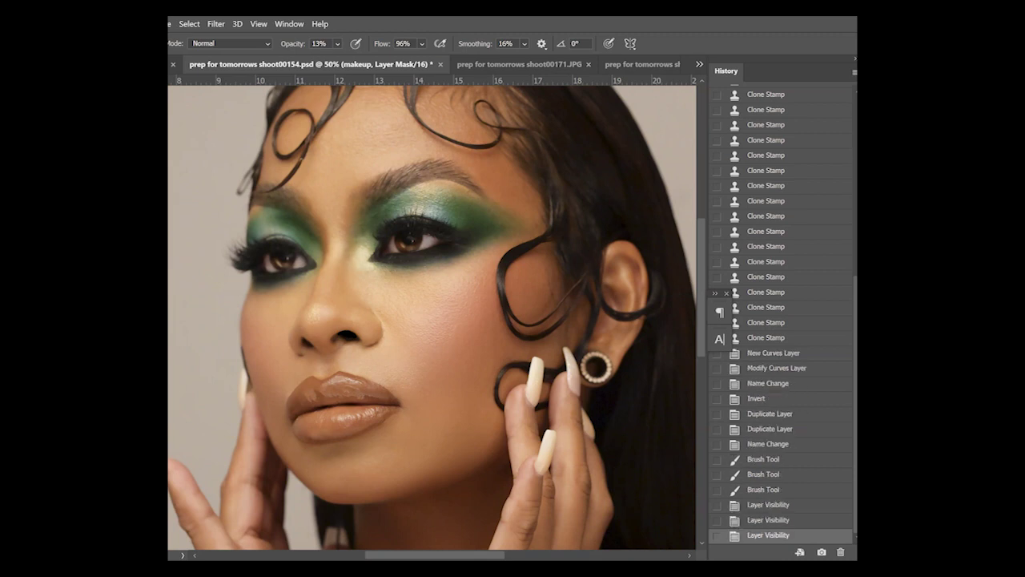
pyautogui.hotkey('ctrl', ',')
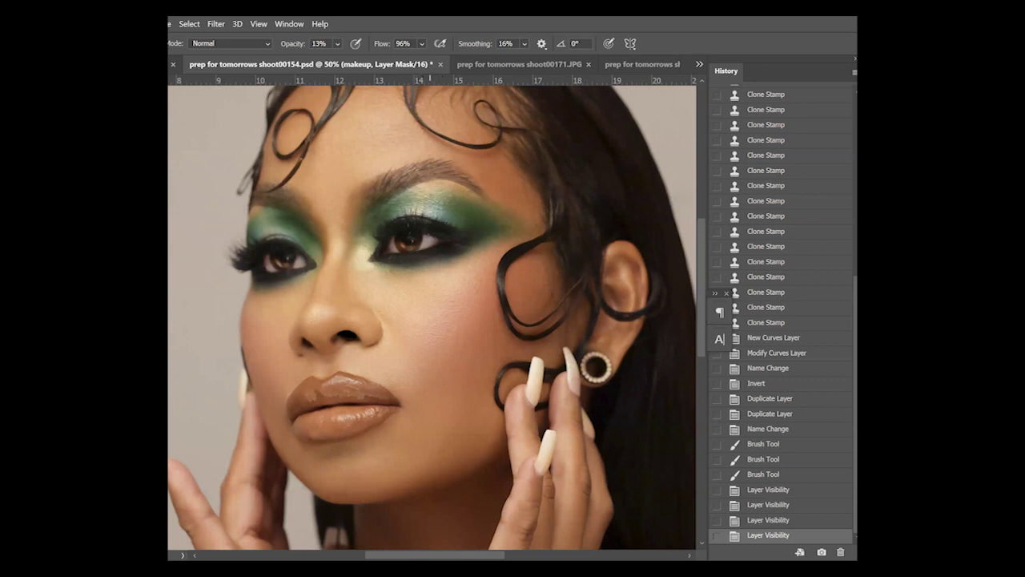
# Brush the makeup mask over the upper lid of the nearer eye and around the inner corner and lid of the farther eye
pyautogui.moveTo(409, 223); pyautogui.dragTo(425, 221)
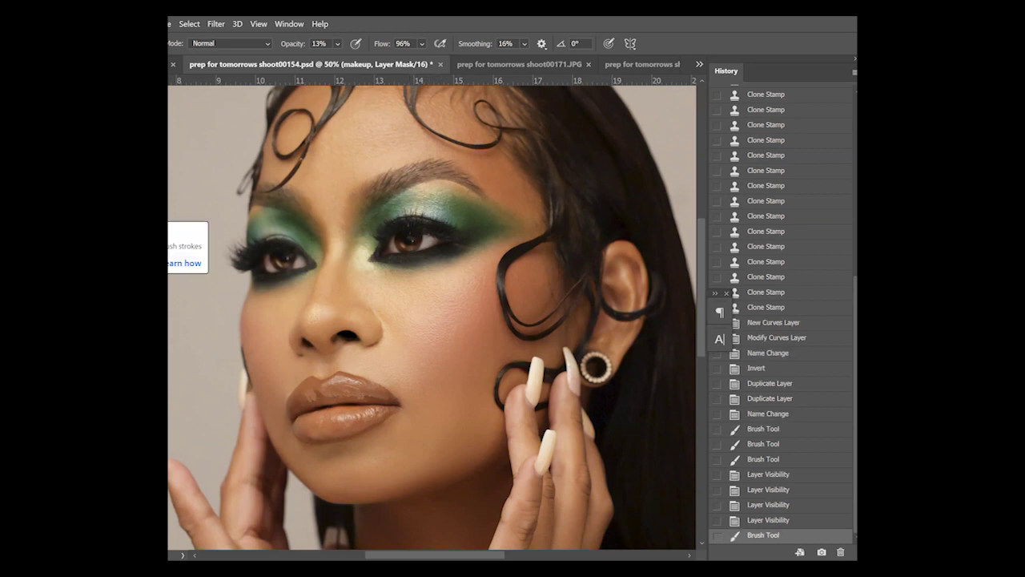
pyautogui.click(315, 251)
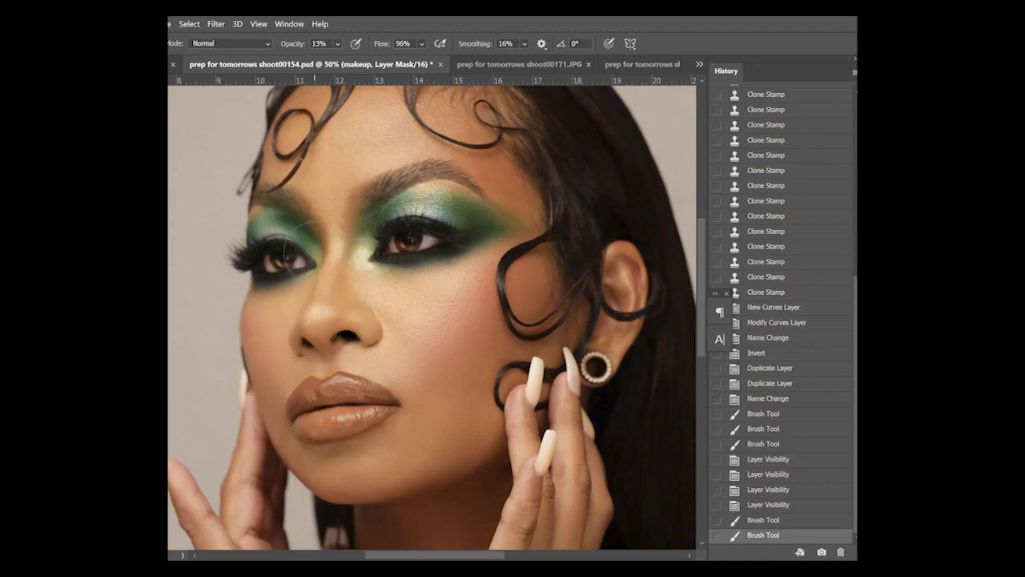
pyautogui.hotkey('ctrl', 'z')
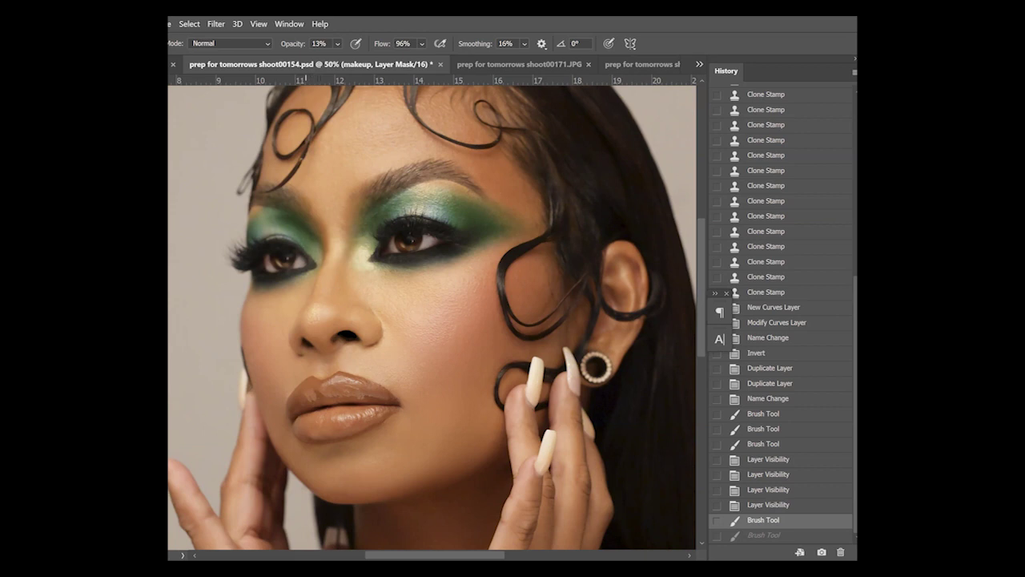
pyautogui.hotkey('ctrl', 'shift', 'z')
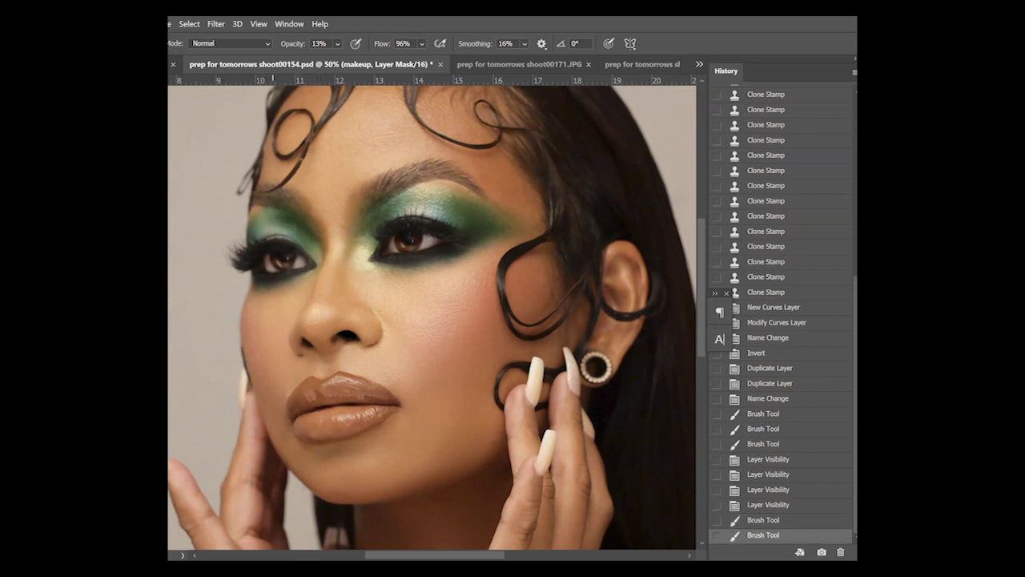
pyautogui.click(290, 223)
pyautogui.click(308, 273)
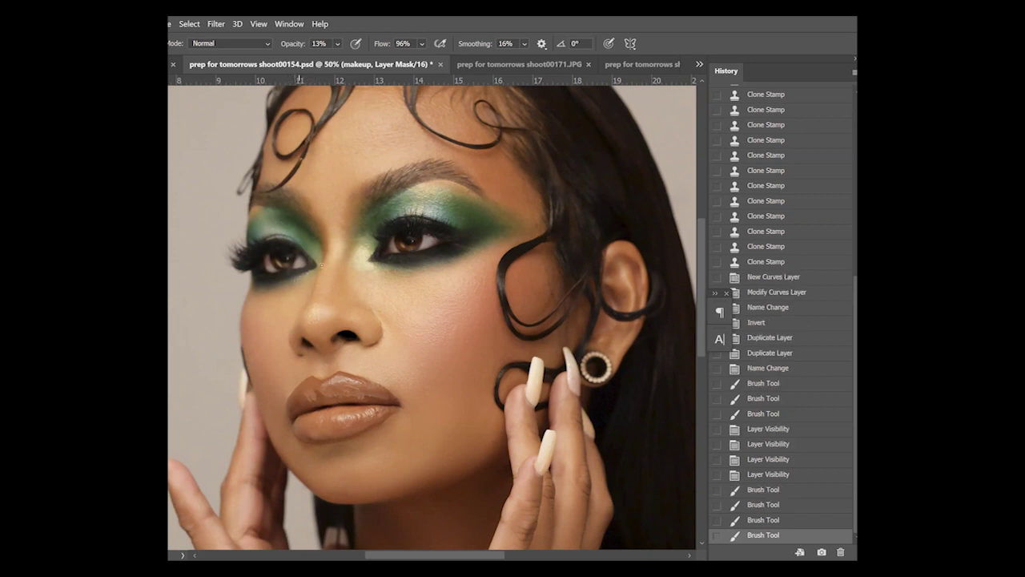
pyautogui.click(318, 267)
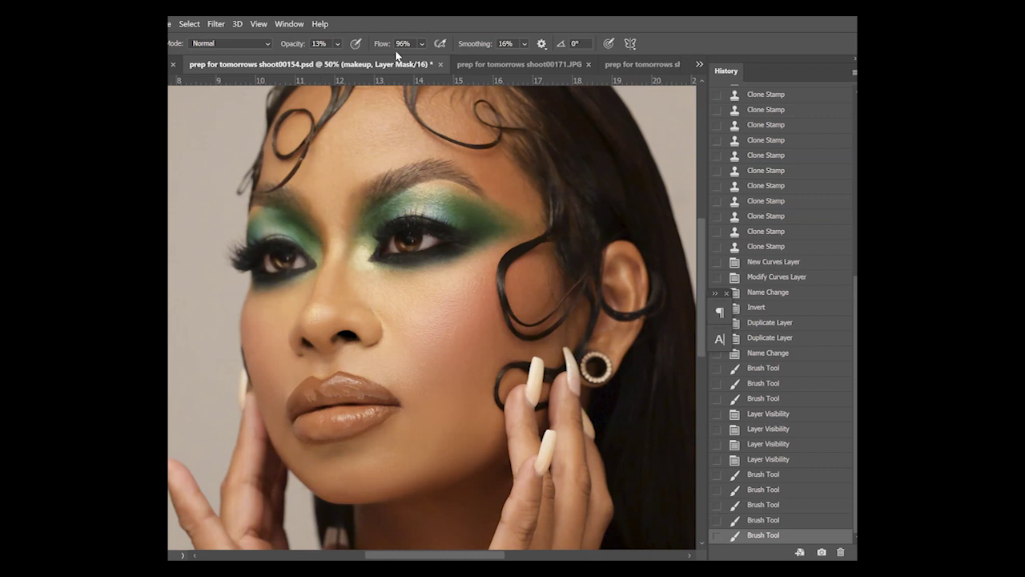
# Raise the midpoint of the makeup layer's RGB curve at input 119 to strengthen the brightening
pyautogui.press('z')
pyautogui.click(430, 44)
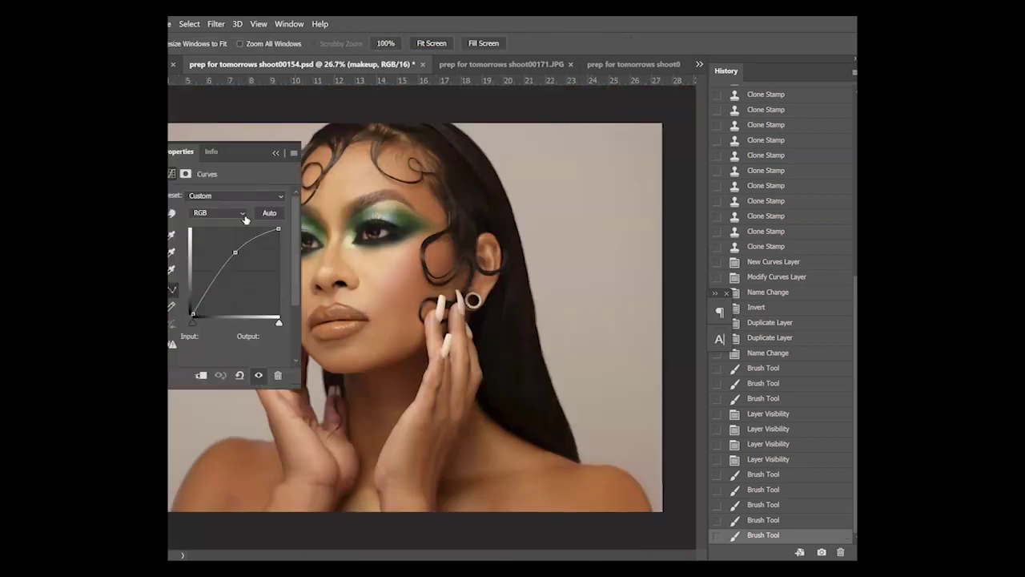
pyautogui.moveTo(233, 251); pyautogui.dragTo(232, 240)
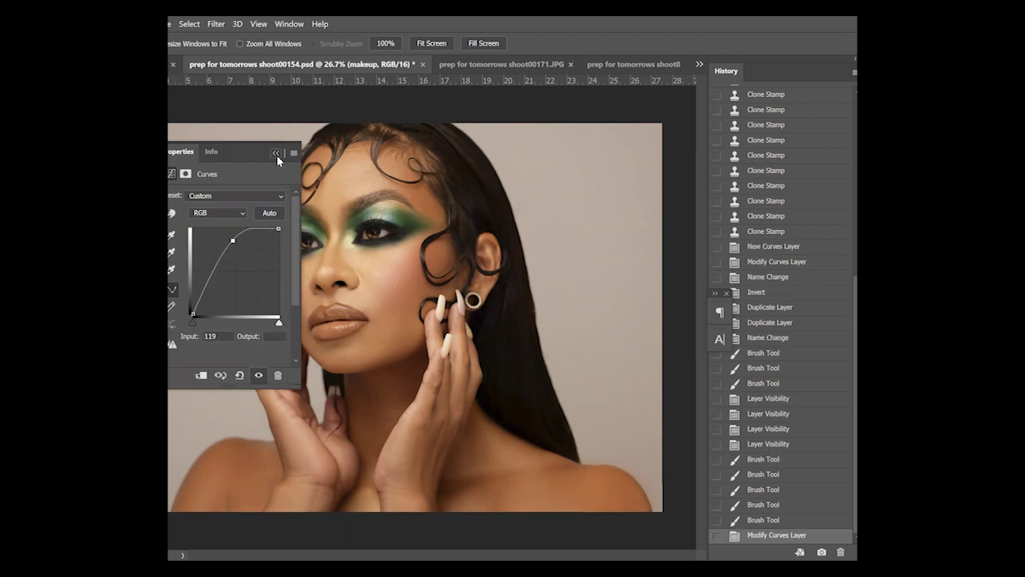
pyautogui.click(276, 153)
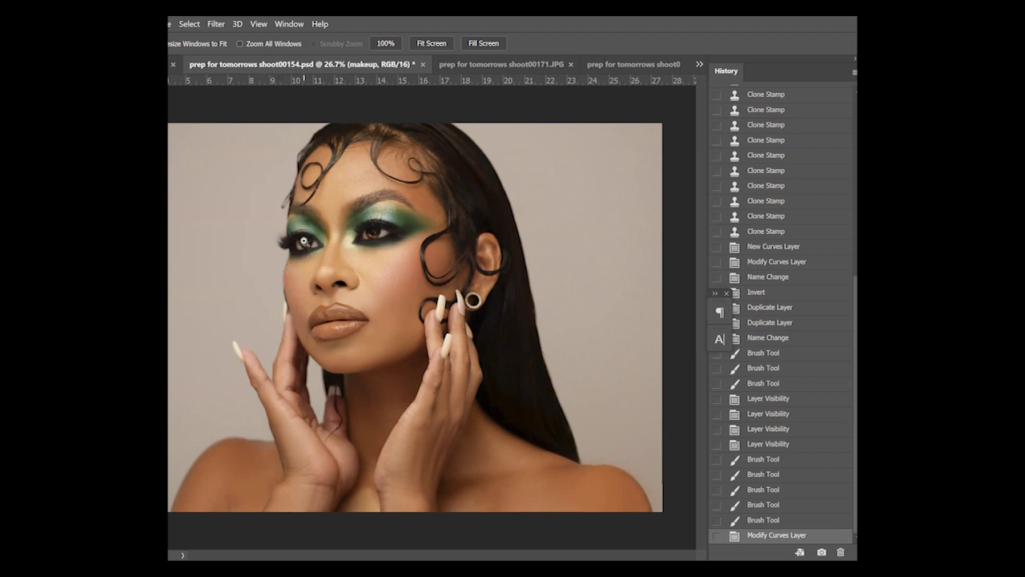
# Check the brightened eye makeup on the whole portrait and rename the dodge copy layer as lip dodge
pyautogui.scroll(-2, 385, 246)
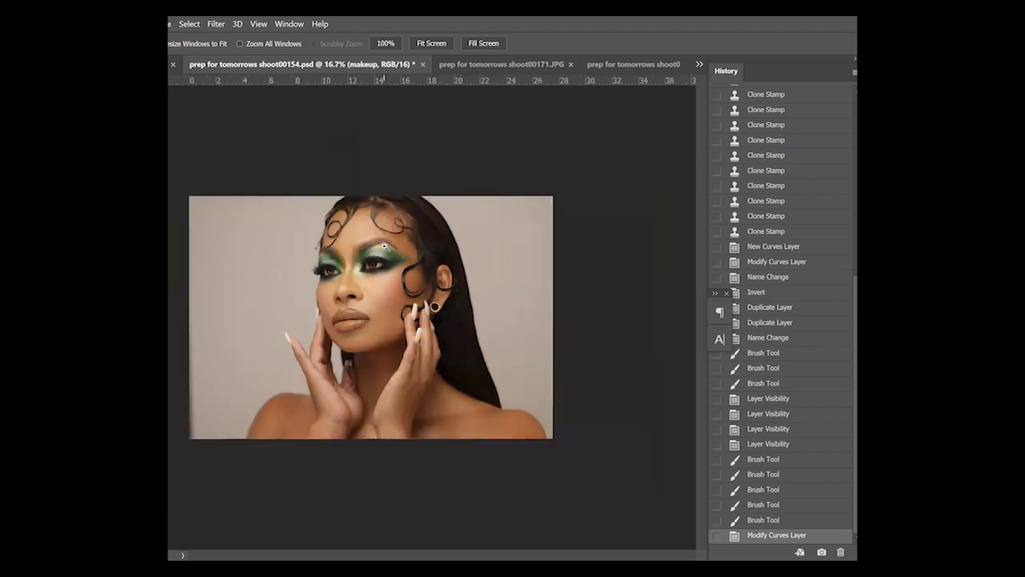
pyautogui.scroll(2, 384, 246)
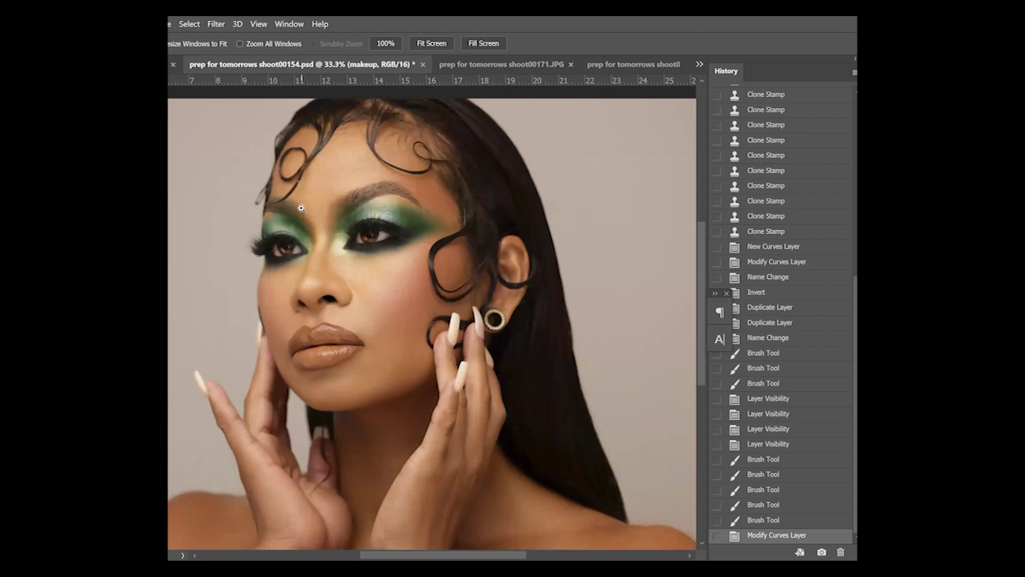
pyautogui.scroll(1, 301, 209)
pyautogui.hotkey('alt', ']')
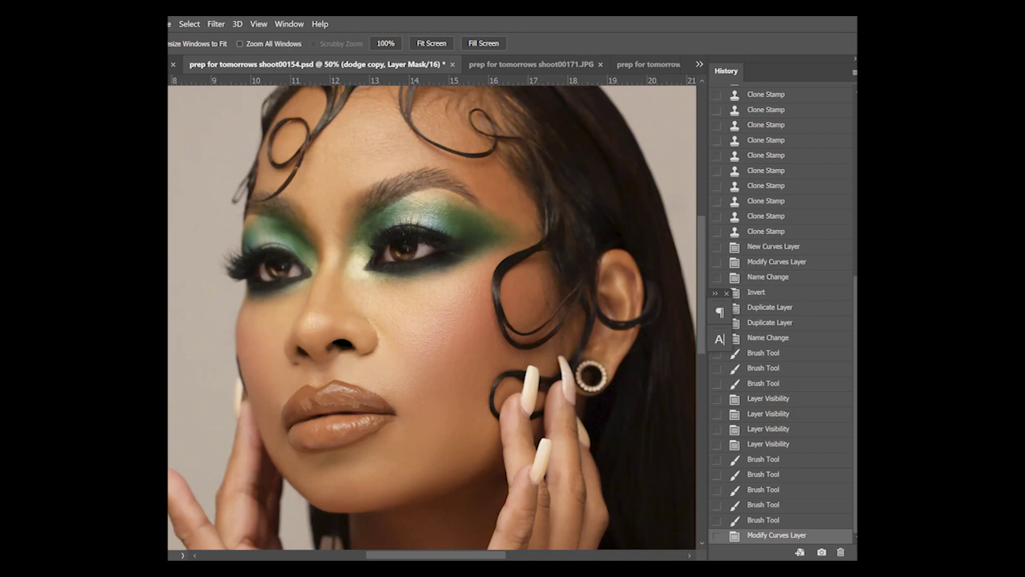
pyautogui.press('Return')
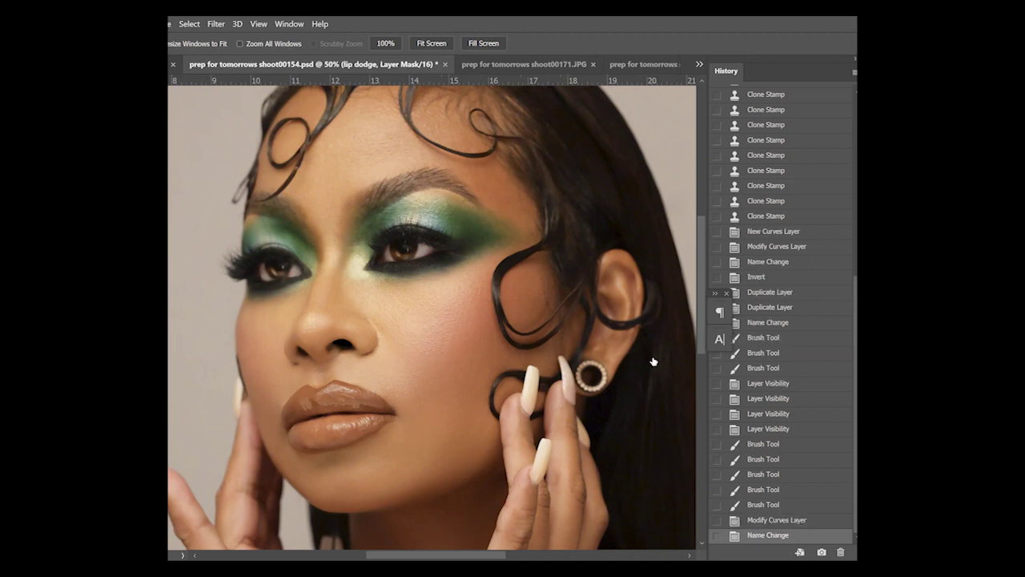
# Brush the lip dodge mask at 13% opacity over the highlights of both lips, and compare with the layer hidden
pyautogui.press('b')
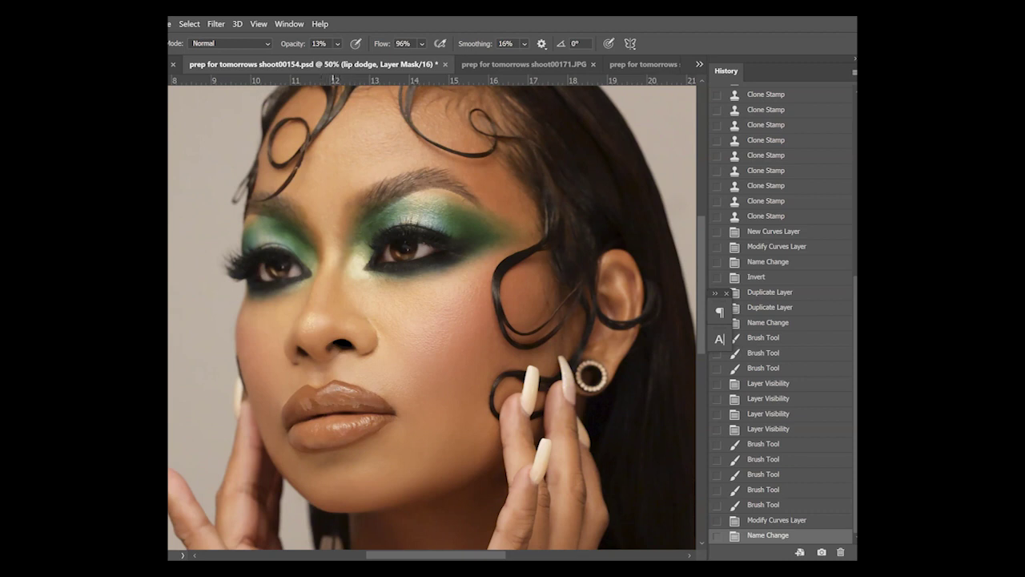
pyautogui.click(337, 421)
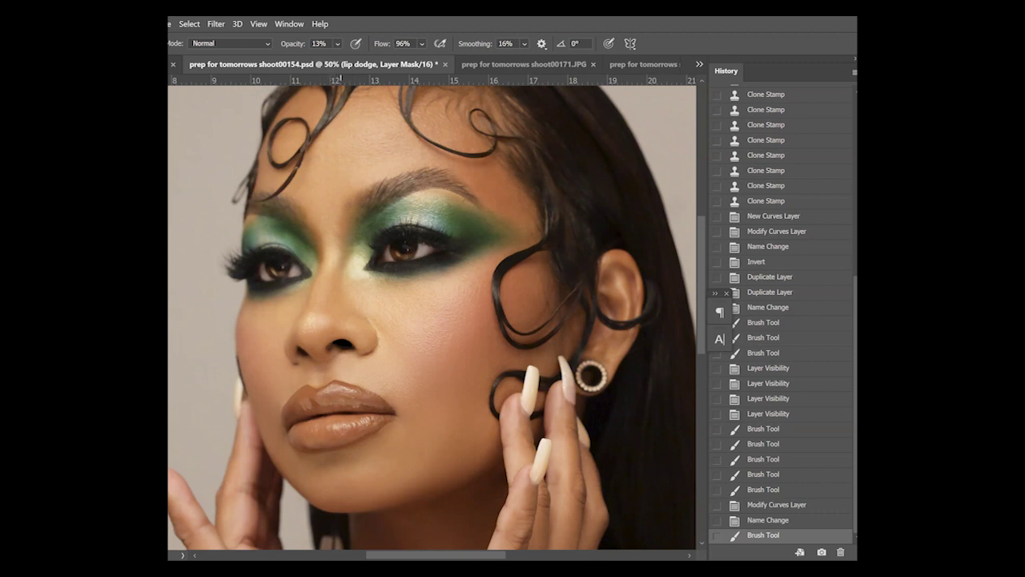
pyautogui.moveTo(362, 397); pyautogui.dragTo(356, 399)
pyautogui.moveTo(350, 400)
pyautogui.mouseDown()
pyautogui.moveTo(314, 402)
pyautogui.moveTo(354, 403)
pyautogui.moveTo(335, 402)
pyautogui.mouseUp()
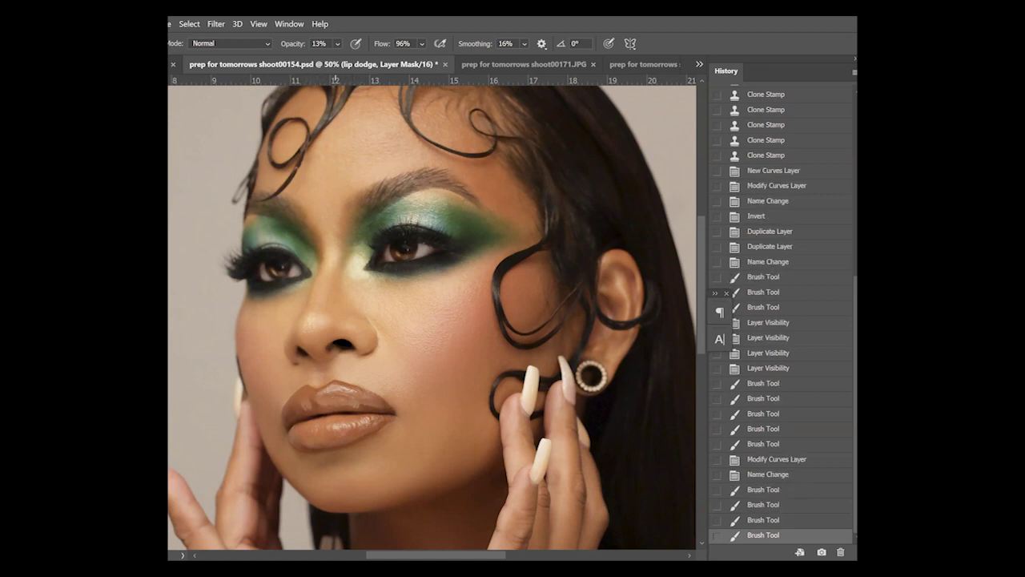
pyautogui.moveTo(351, 402); pyautogui.dragTo(339, 402)
pyautogui.press('z')
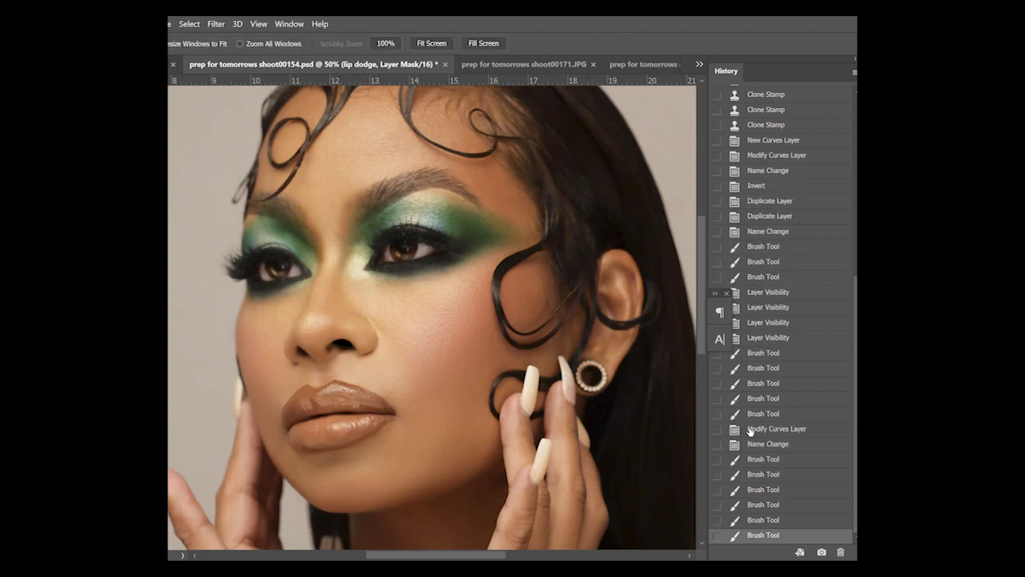
pyautogui.hotkey('ctrl', ',')
pyautogui.hotkey('ctrl', ',')
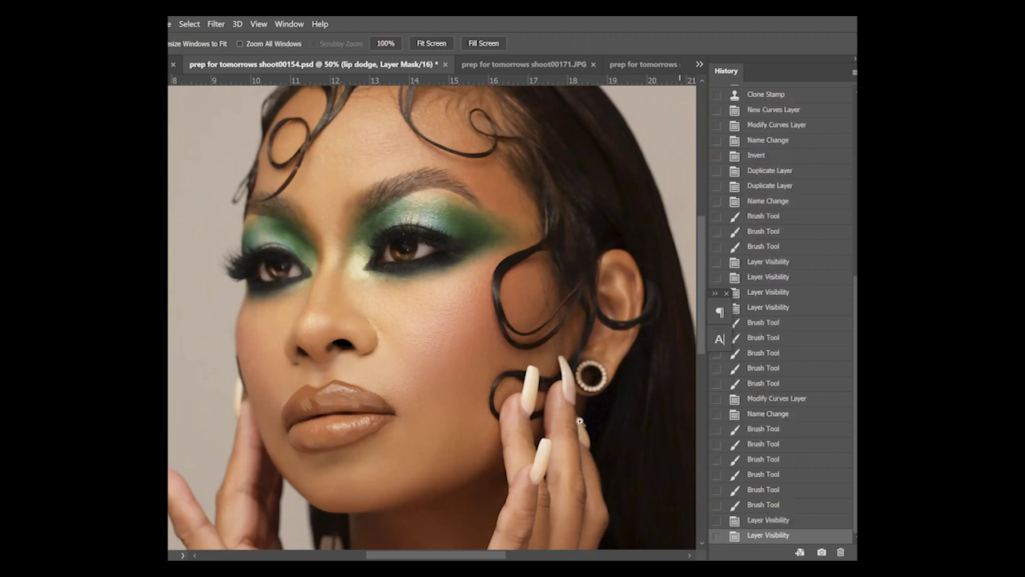
# Smooth the uneven tones of both lips with the Mixer Brush on the Low Frequency copy 3 layer, using a smaller brush
pyautogui.click(444, 46)
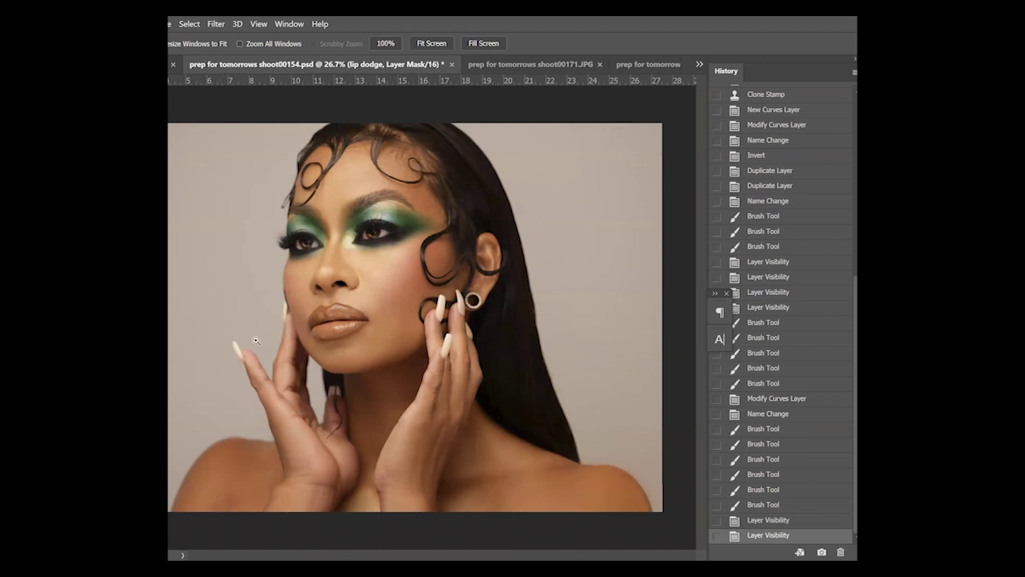
pyautogui.click(333, 273)
pyautogui.click(332, 273)
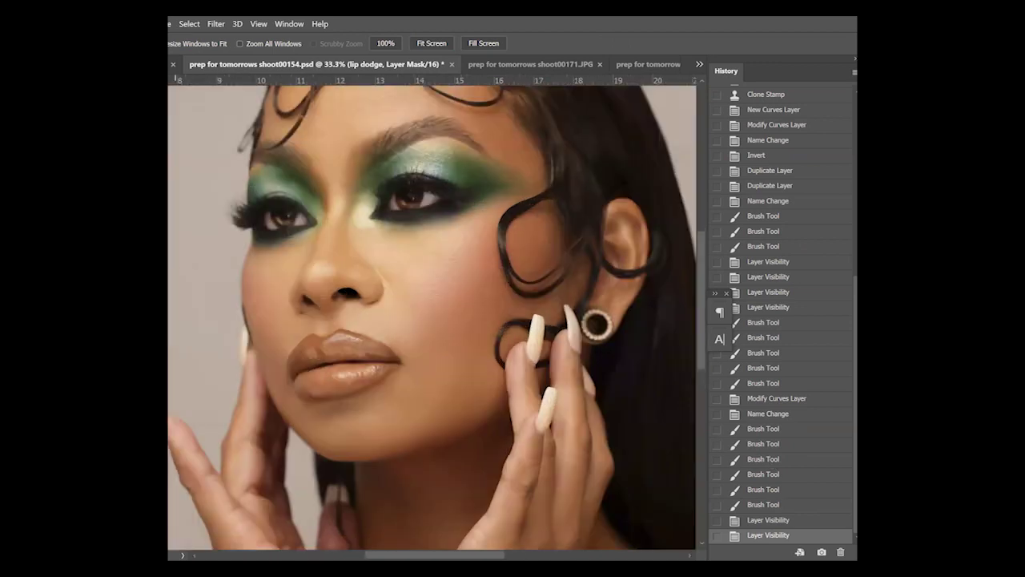
pyautogui.click(332, 274)
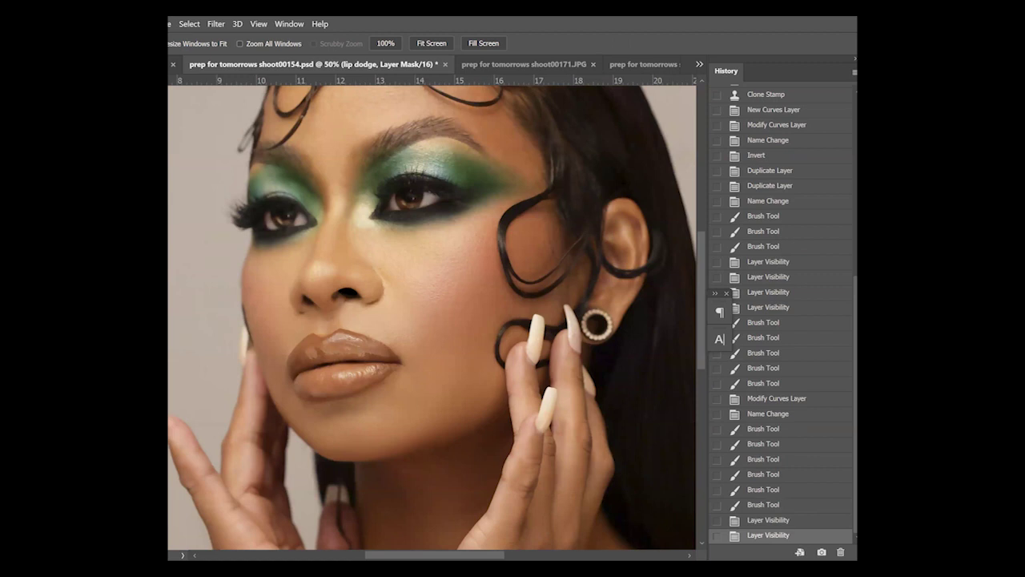
pyautogui.hotkey('alt', '[')
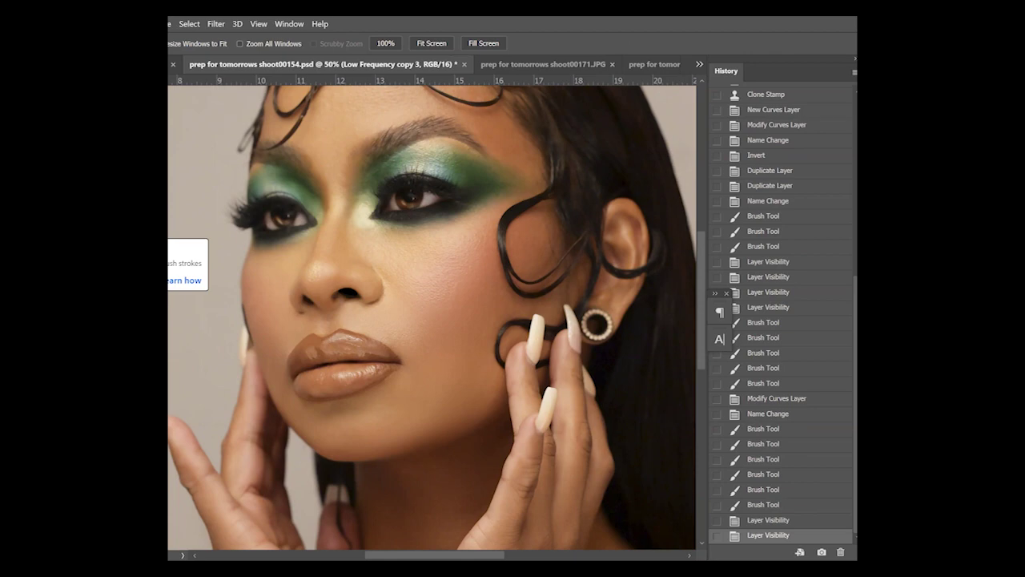
pyautogui.hotkey('shift', 'b')
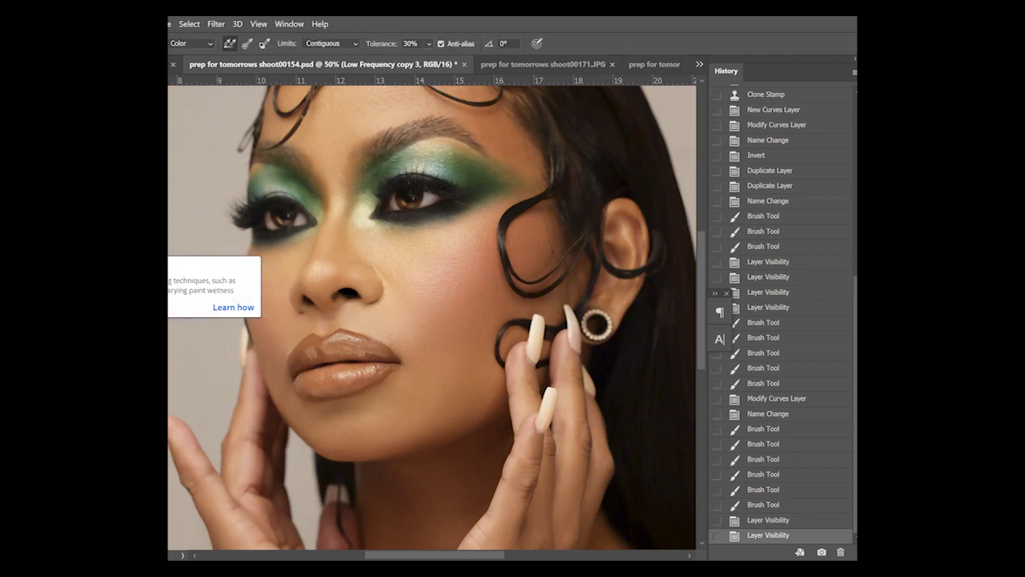
pyautogui.hotkey('shift', 'b')
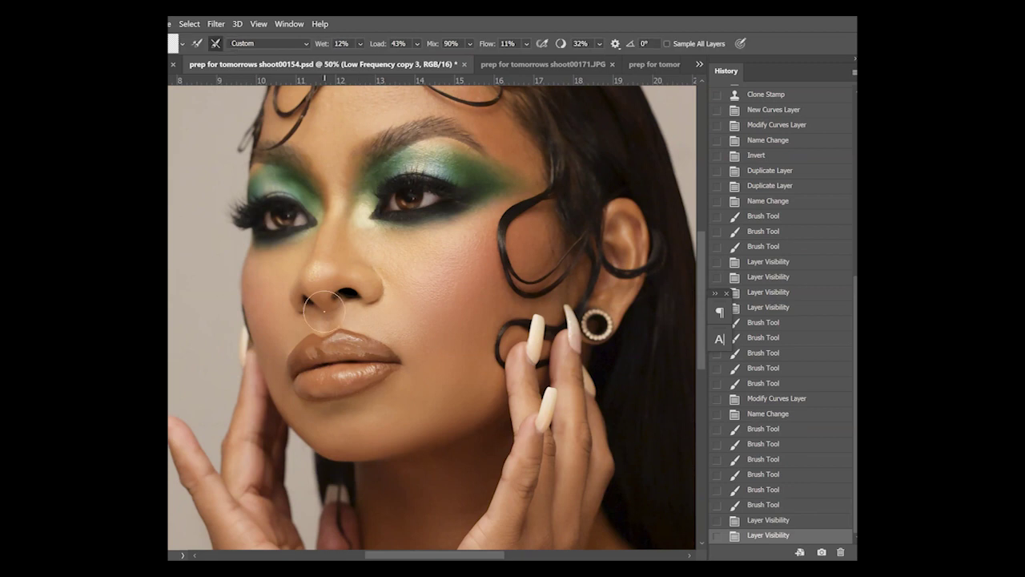
pyautogui.press('[')
pyautogui.press('[')
pyautogui.press('[')
pyautogui.press('[')
pyautogui.press('[')
pyautogui.moveTo(311, 357)
pyautogui.mouseDown()
pyautogui.moveTo(289, 372)
pyautogui.moveTo(312, 341)
pyautogui.moveTo(322, 340)
pyautogui.moveTo(312, 356)
pyautogui.moveTo(378, 352)
pyautogui.moveTo(338, 345)
pyautogui.moveTo(373, 351)
pyautogui.mouseUp()
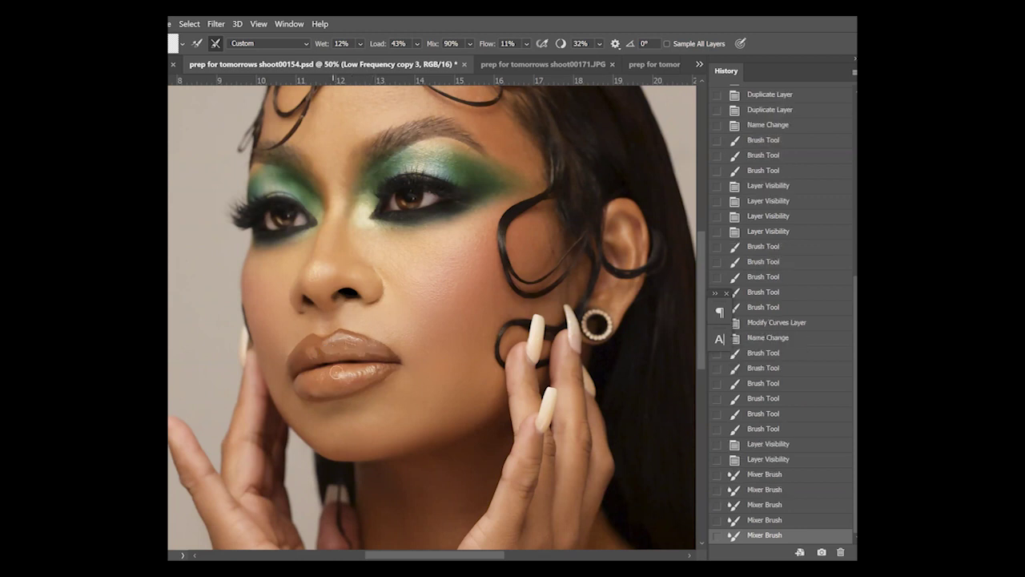
pyautogui.moveTo(326, 374)
pyautogui.mouseDown()
pyautogui.moveTo(311, 379)
pyautogui.moveTo(353, 383)
pyautogui.moveTo(336, 387)
pyautogui.moveTo(381, 372)
pyautogui.moveTo(333, 383)
pyautogui.mouseUp()
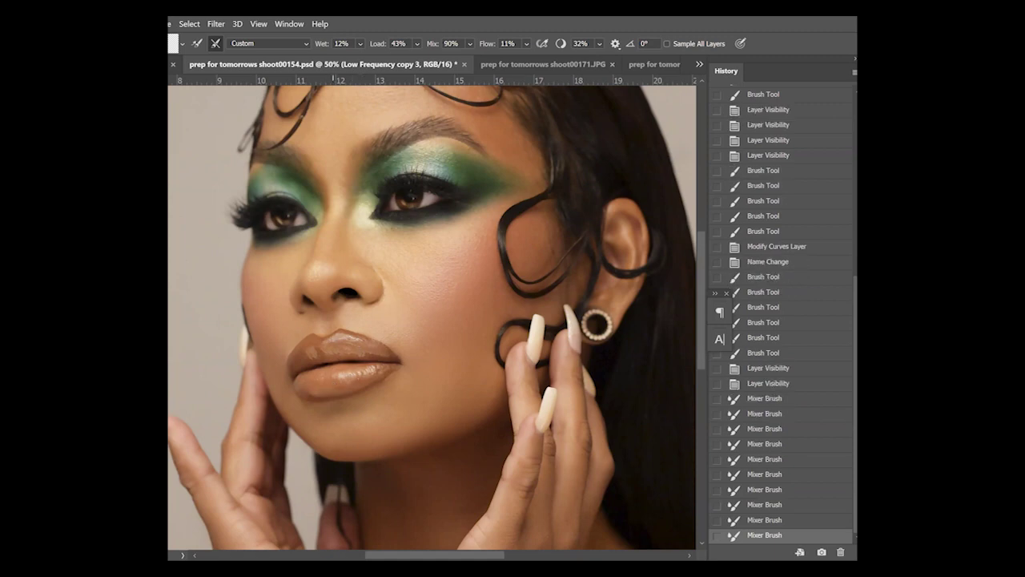
pyautogui.moveTo(348, 362)
pyautogui.mouseDown()
pyautogui.moveTo(380, 355)
pyautogui.moveTo(342, 342)
pyautogui.mouseUp()
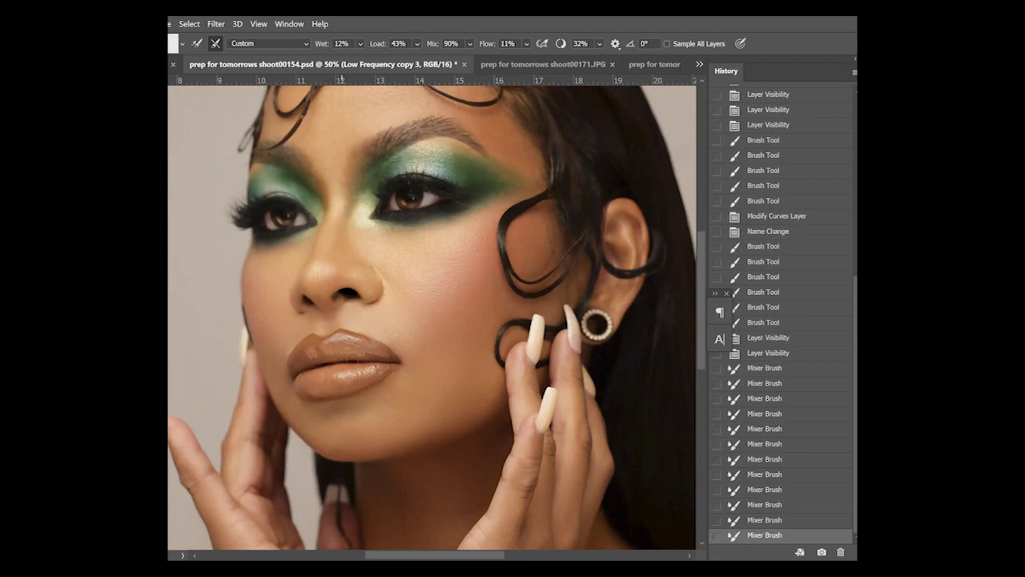
# Fit the whole portrait in view and save the document
pyautogui.press('z')
pyautogui.click(432, 43)
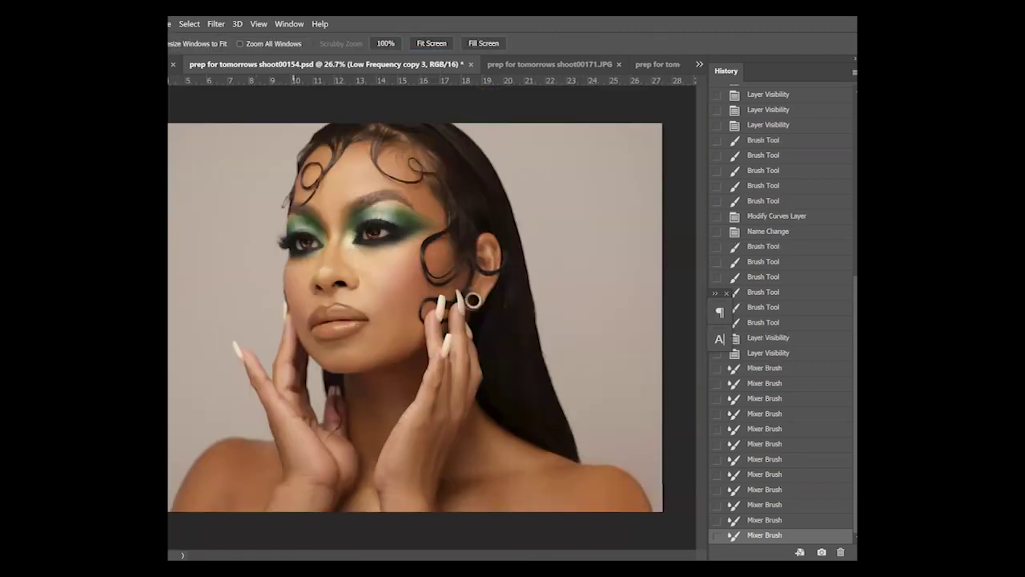
pyautogui.hotkey('alt', 'f')
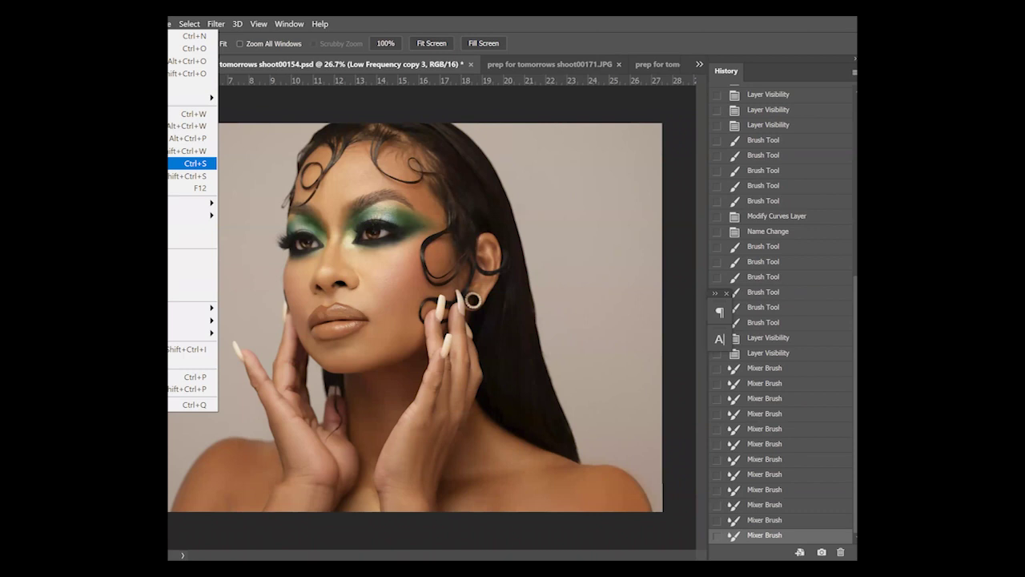
pyautogui.press('Return')
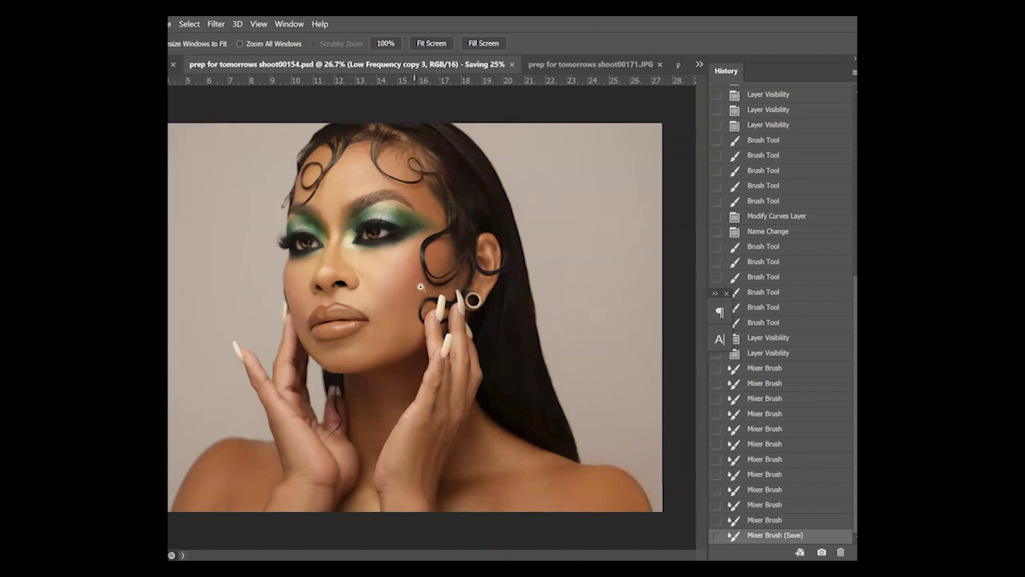
# Duplicate the dodge copy 2 layer twice and rename dodge copy 2 as forehead dodge
pyautogui.hotkey('ctrl', '-')
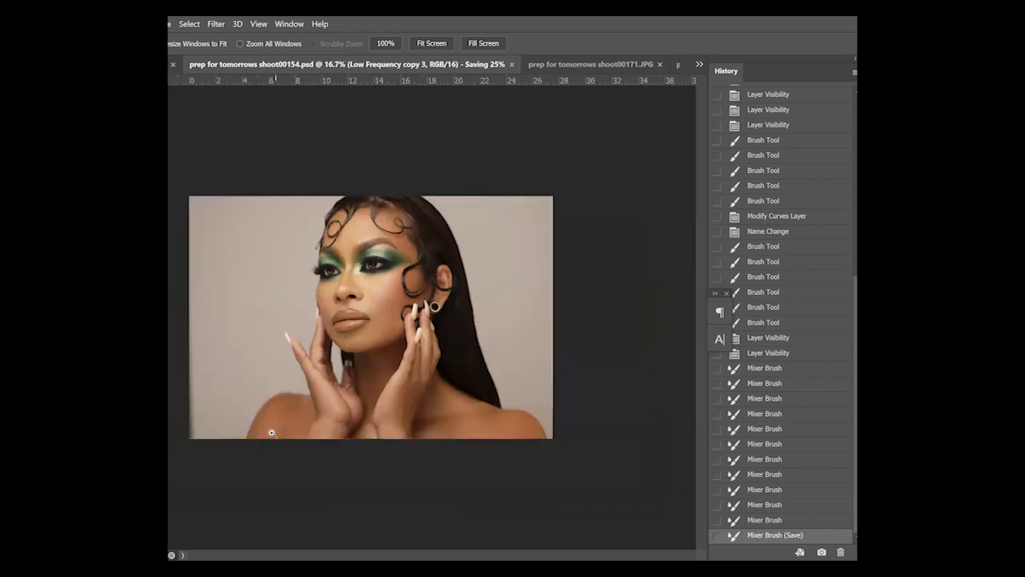
pyautogui.click(367, 199)
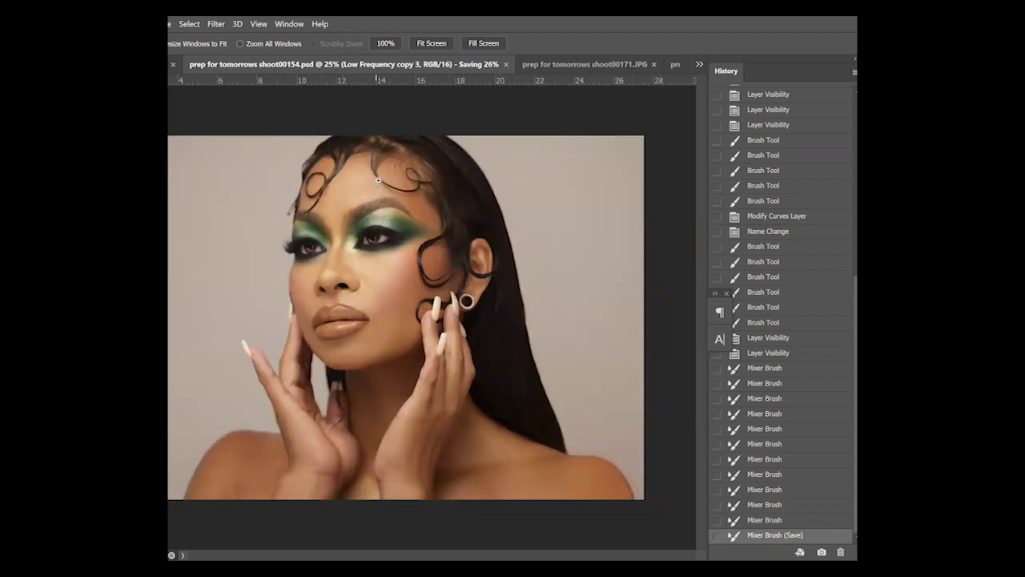
pyautogui.click(379, 181)
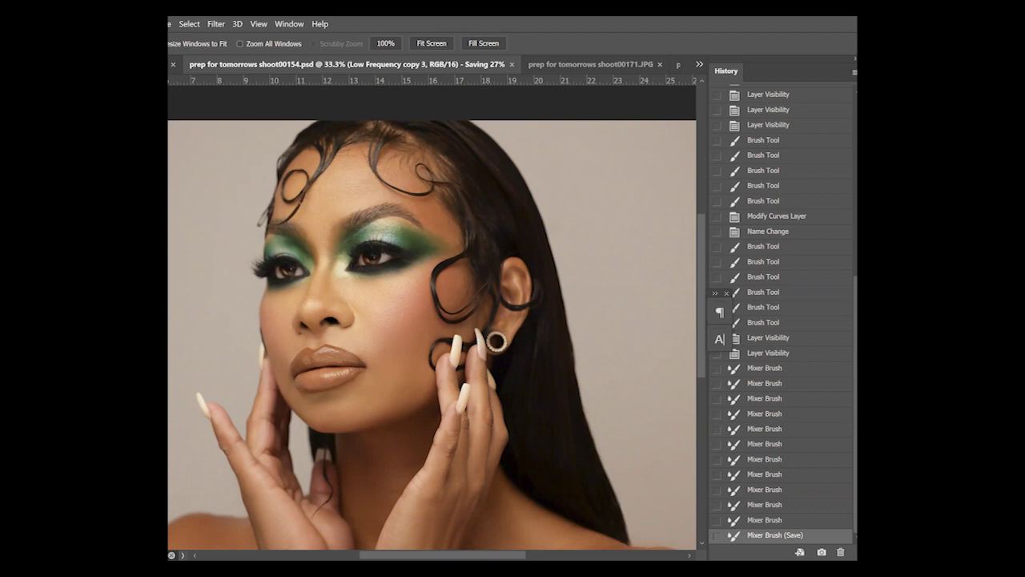
pyautogui.hotkey('alt', '[')
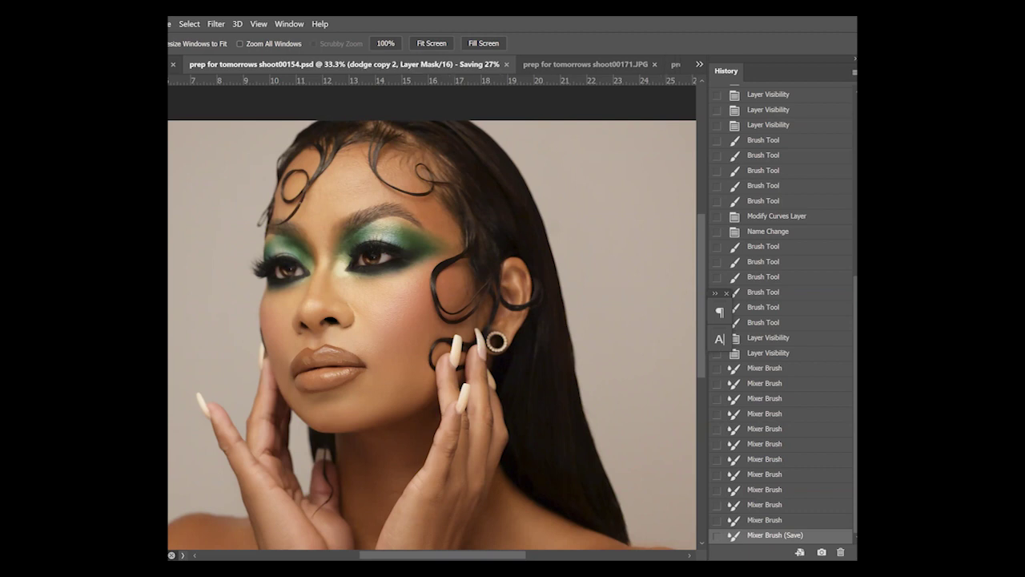
pyautogui.hotkey('ctrl', ',')
pyautogui.hotkey('ctrl', ',')
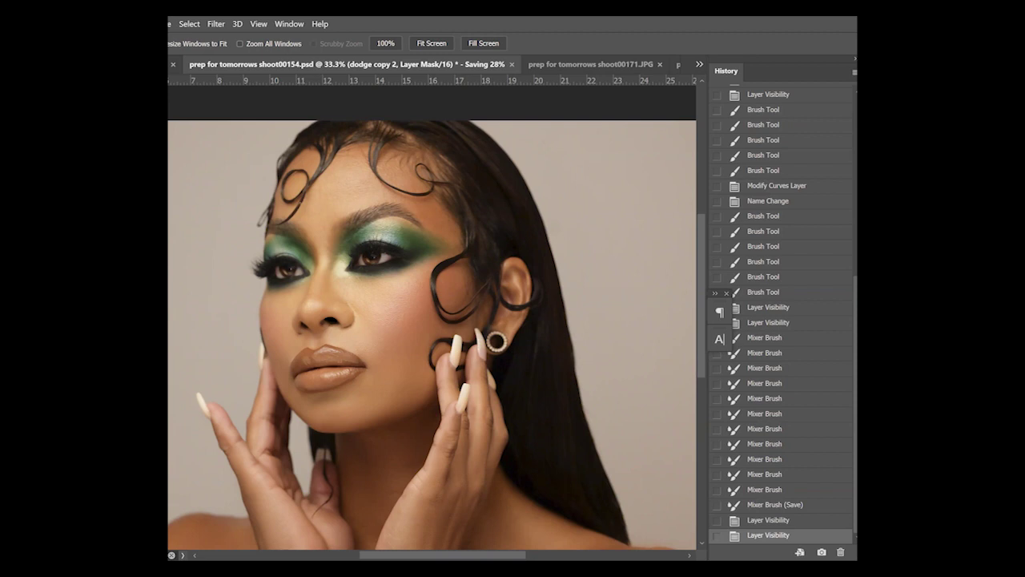
pyautogui.hotkey('ctrl', 'j')
pyautogui.hotkey('ctrl', 'j')
pyautogui.hotkey('alt', '[')
pyautogui.hotkey('alt', '[')
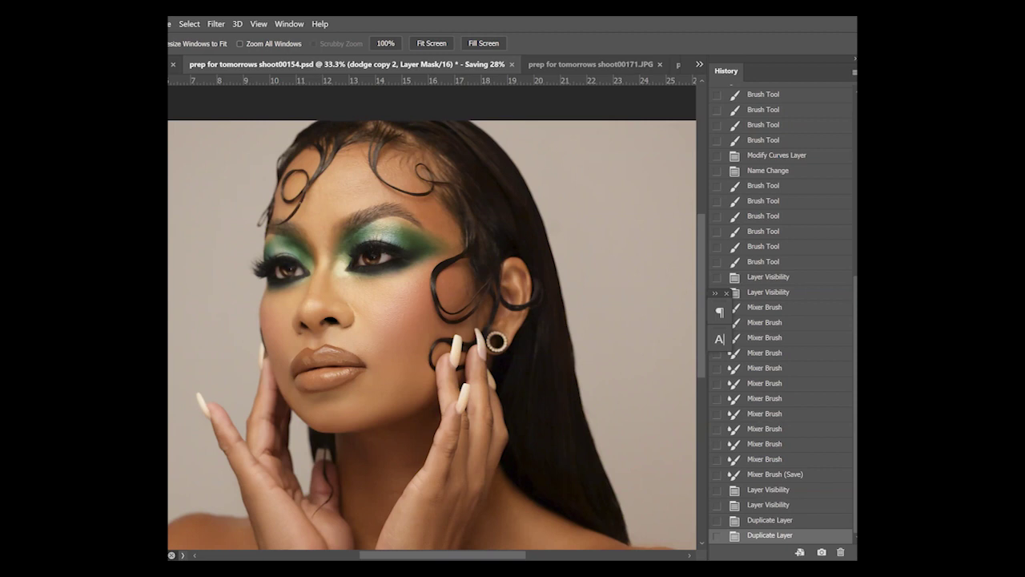
pyautogui.press('Return')
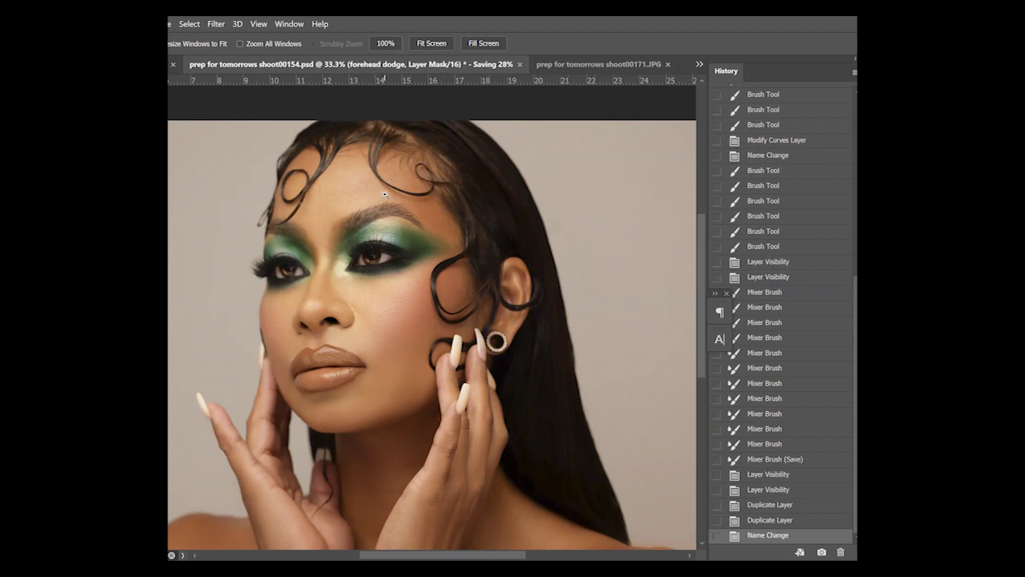
# Brush the forehead dodge mask at 13% opacity over the centre of the forehead above the brows
pyautogui.press('b')
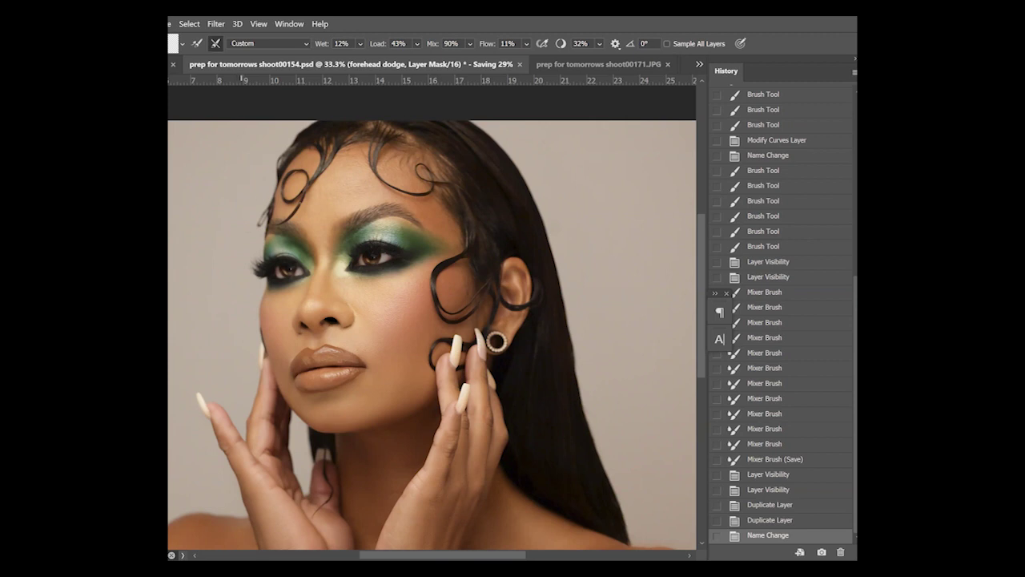
pyautogui.hotkey('shift', 'b')
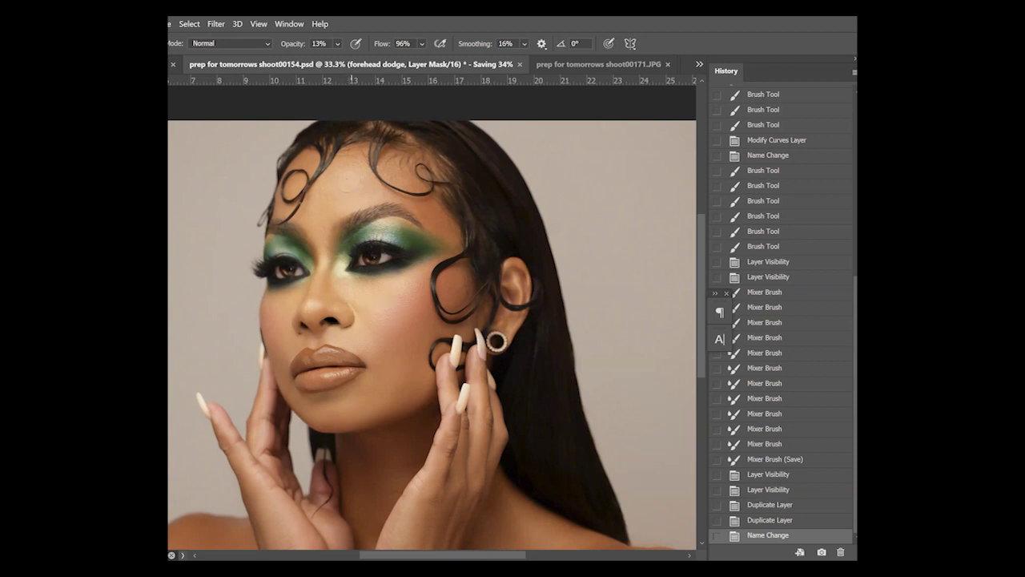
pyautogui.click(349, 178)
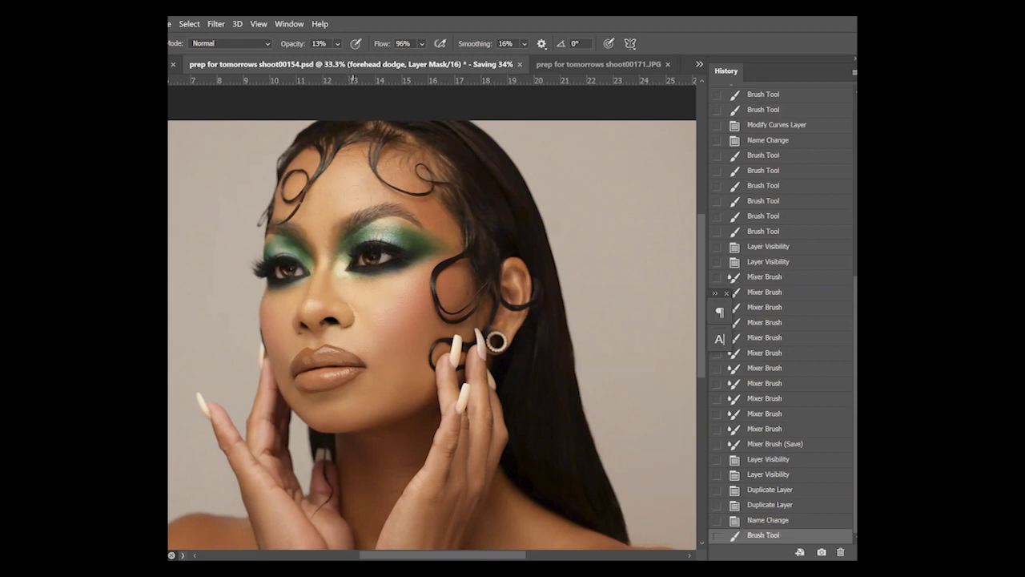
pyautogui.click(357, 178)
pyautogui.click(344, 184)
pyautogui.moveTo(350, 185); pyautogui.dragTo(347, 188)
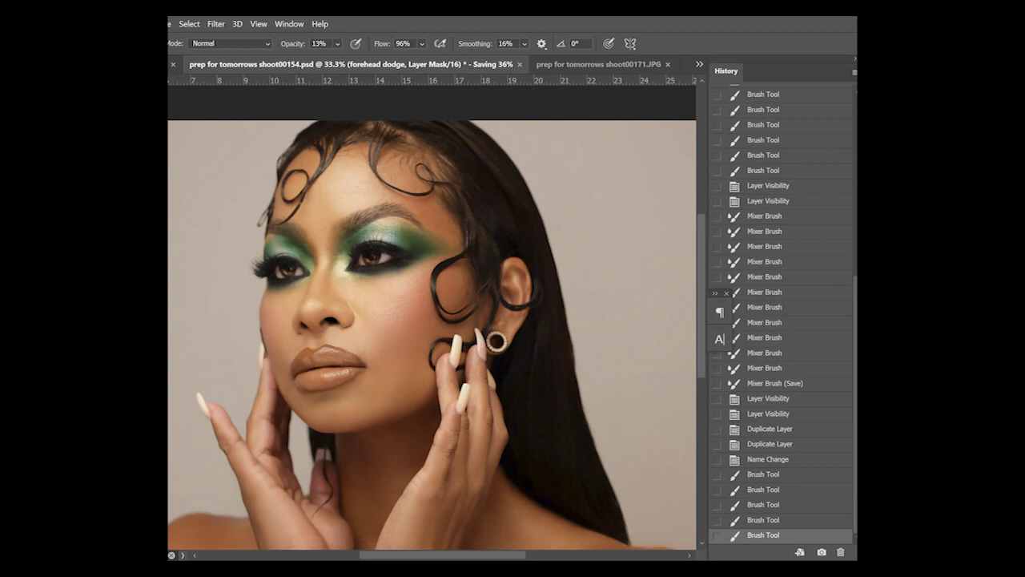
# Brush the makeup layer's mask at 13% opacity over the upper lids of both eyes
pyautogui.hotkey('alt', '[')
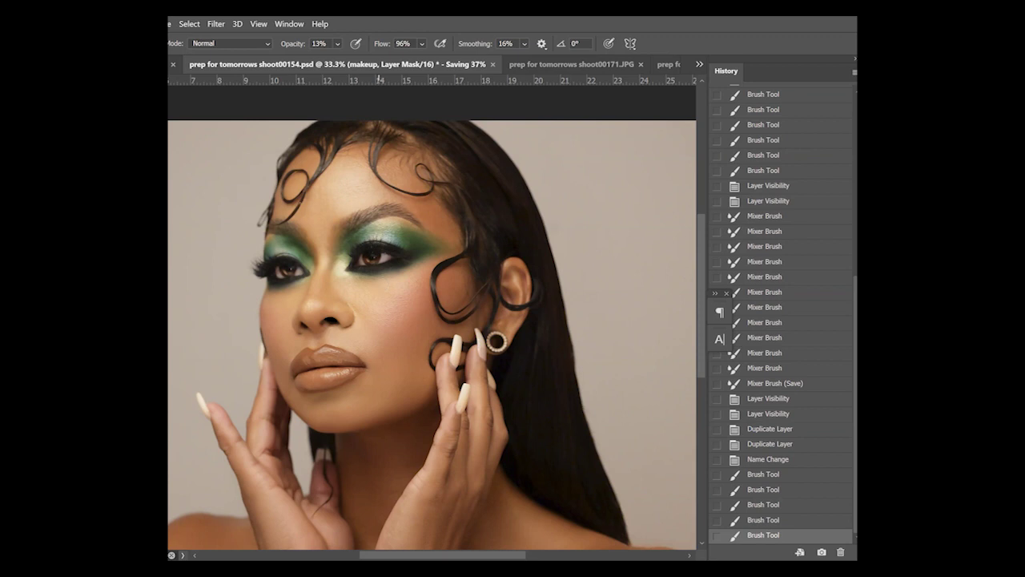
pyautogui.click(380, 240)
pyautogui.click(380, 241)
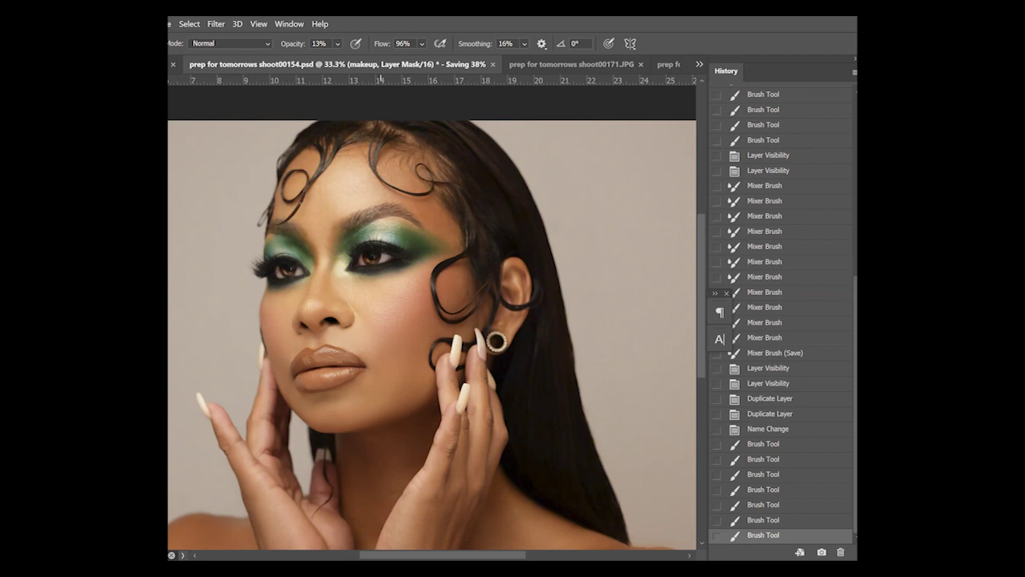
pyautogui.click(392, 241)
pyautogui.click(376, 240)
pyautogui.click(278, 253)
pyautogui.moveTo(279, 253)
pyautogui.mouseDown()
pyautogui.moveTo(285, 239)
pyautogui.moveTo(277, 253)
pyautogui.mouseUp()
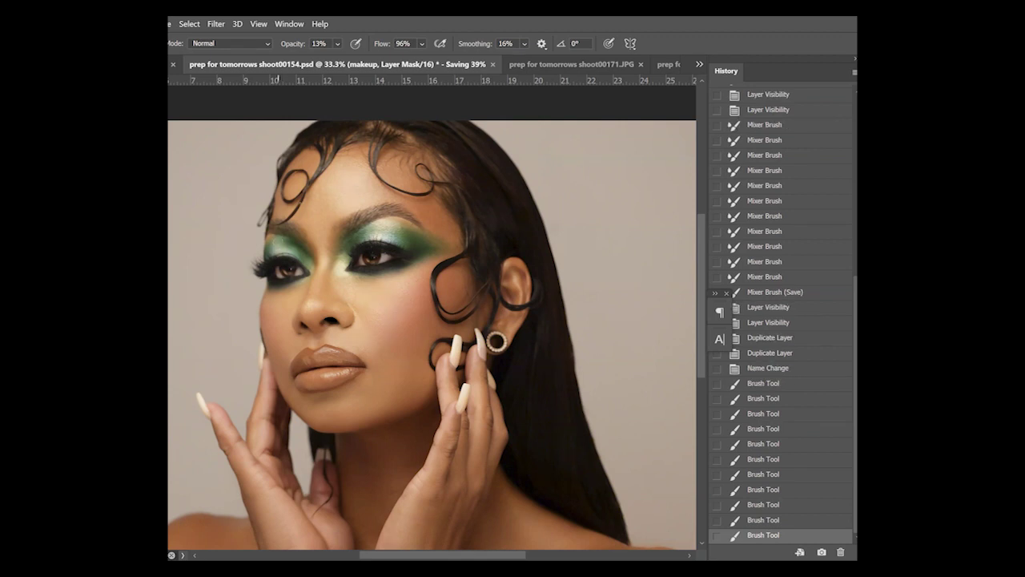
# Check the brightened eyes on the whole portrait and rename the dodge copy 3 layer as cheek dodge
pyautogui.press('z')
pyautogui.keyDown('alt'); pyautogui.click(336, 242); pyautogui.keyUp('alt')
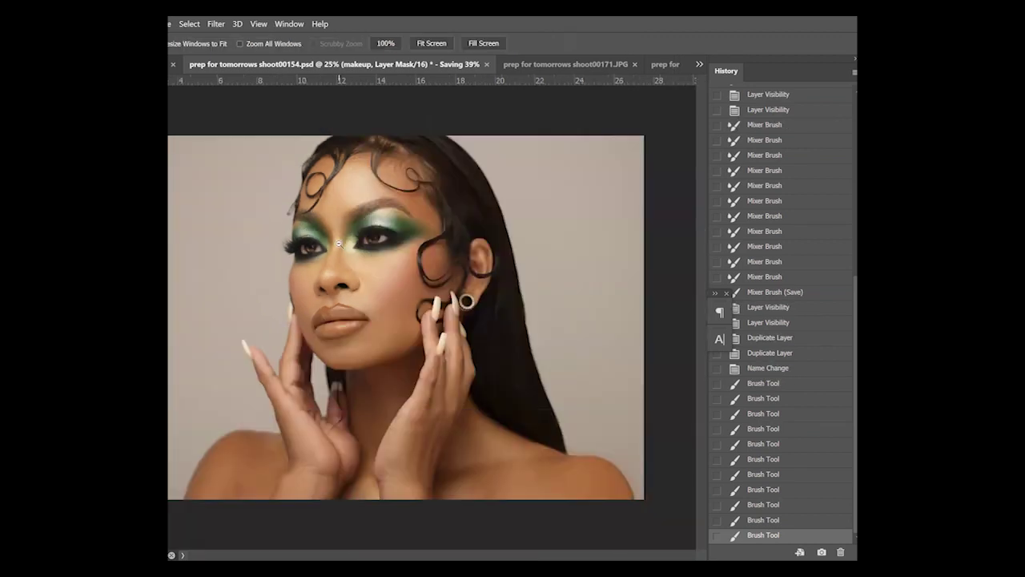
pyautogui.keyDown('alt'); pyautogui.click(339, 244); pyautogui.keyUp('alt')
pyautogui.click(384, 264)
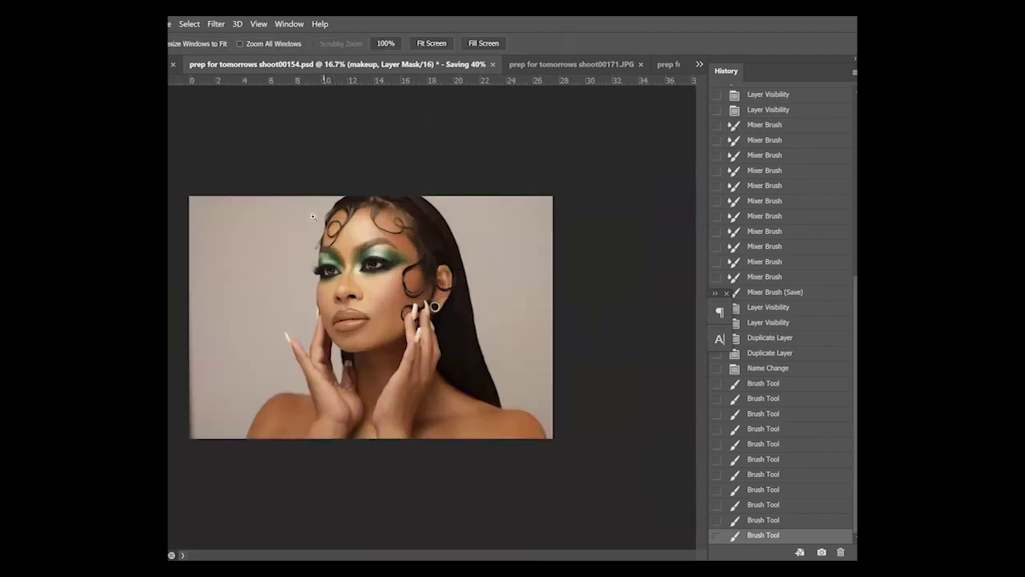
pyautogui.click(313, 216)
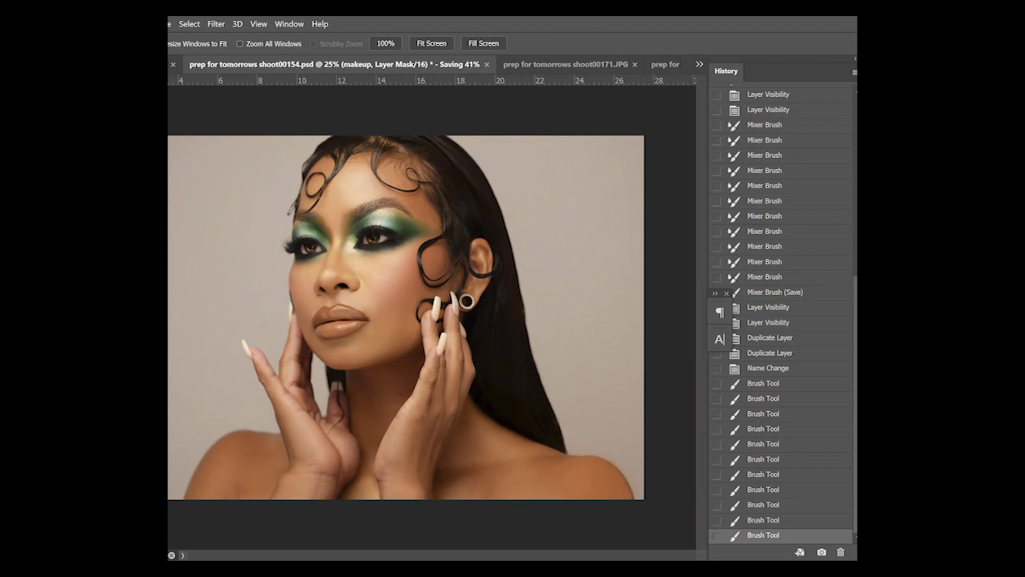
pyautogui.hotkey('alt', '[')
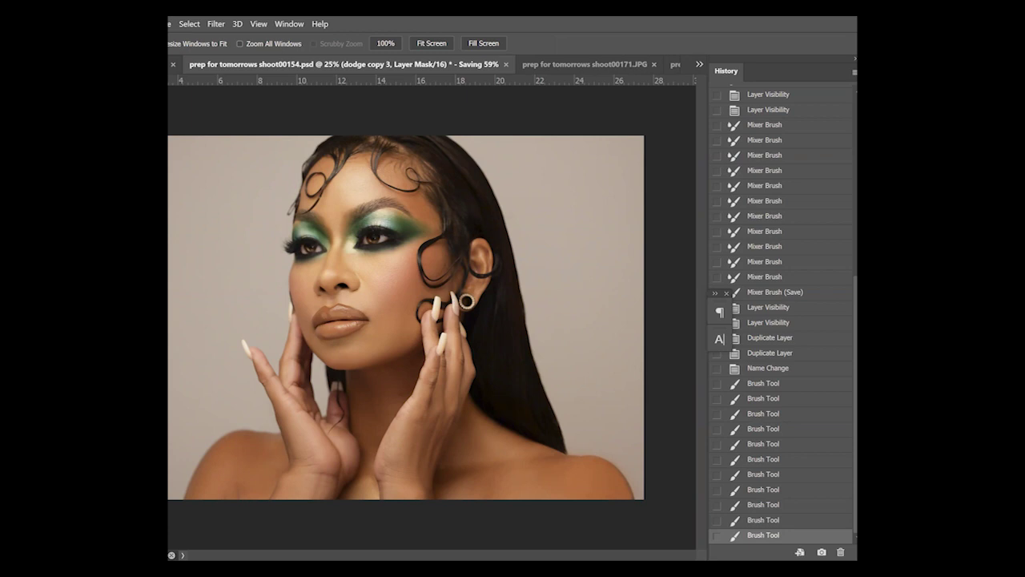
pyautogui.press('Return')
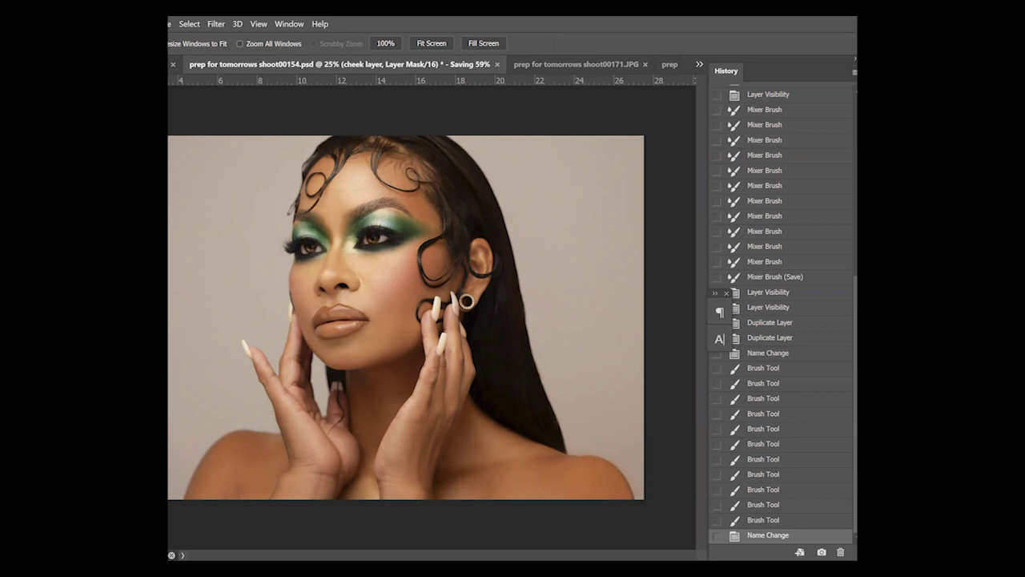
pyautogui.hotkey('ctrl', '2')
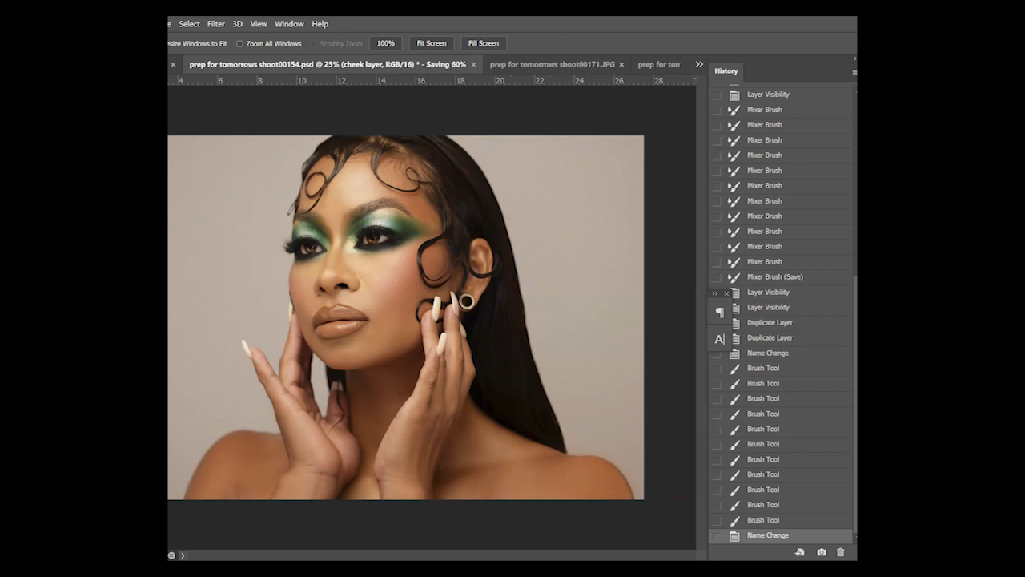
pyautogui.press('Return')
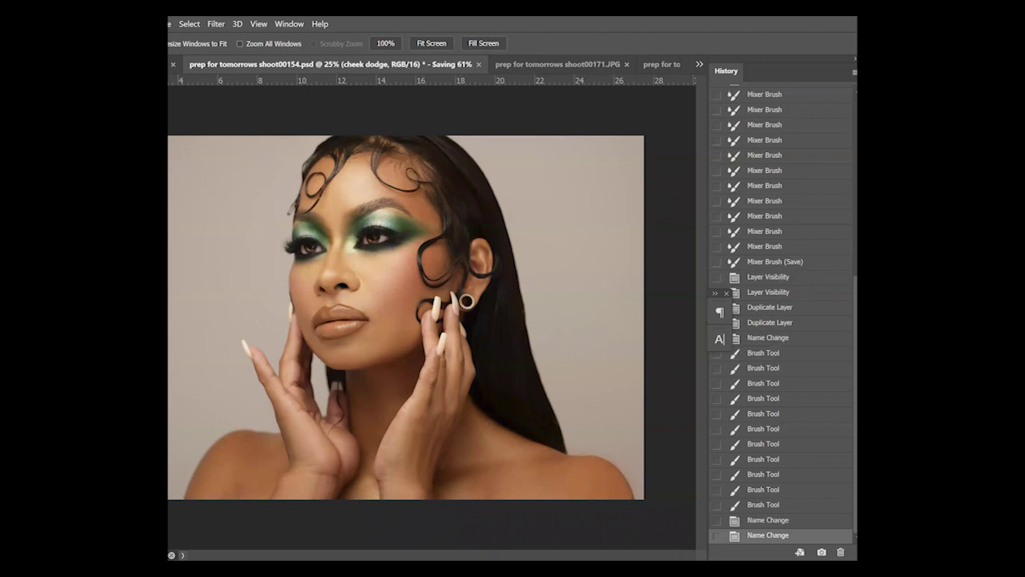
# Brush the cheek dodge layer's mask at 10% opacity over both cheeks beneath the eyes
pyautogui.hotkey('ctrl', '\\')
pyautogui.press('b')
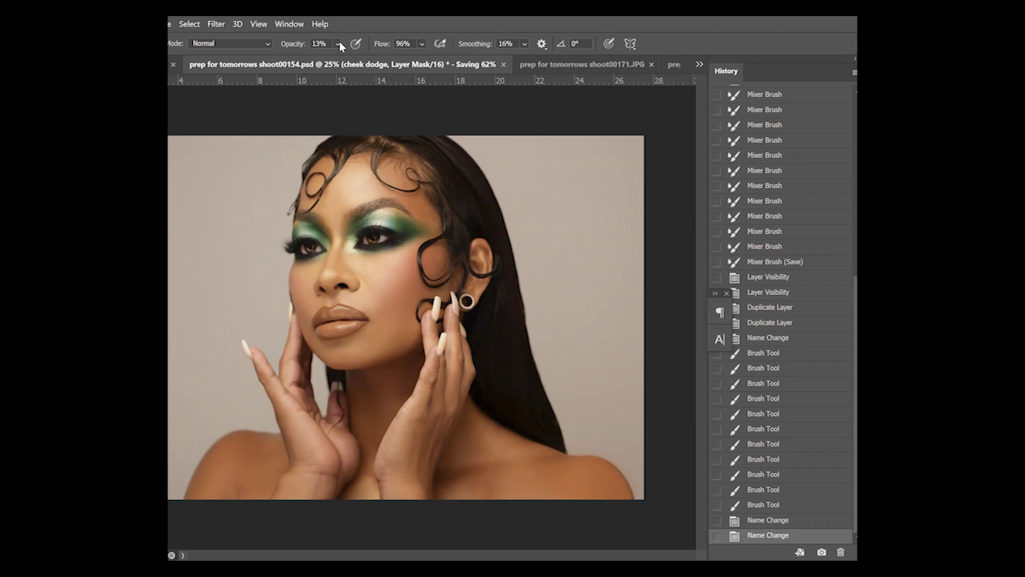
pyautogui.moveTo(340, 47); pyautogui.dragTo(346, 61)
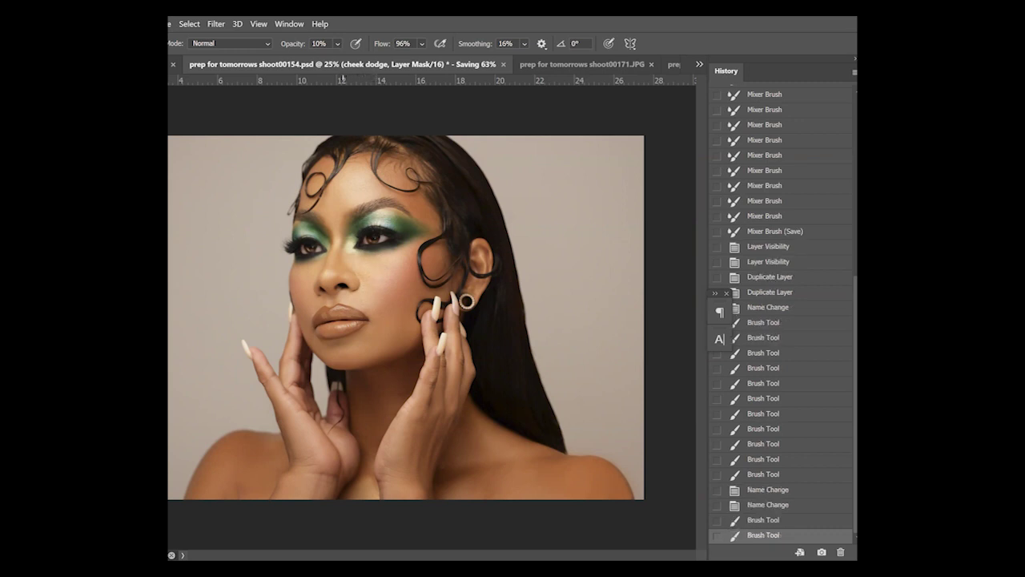
pyautogui.moveTo(360, 272); pyautogui.dragTo(398, 273)
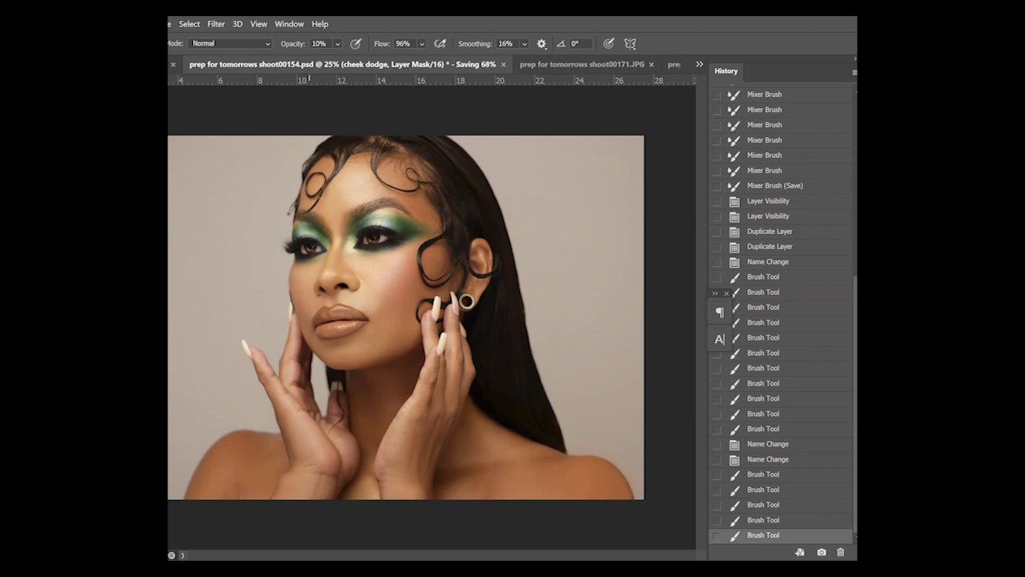
pyautogui.moveTo(304, 272); pyautogui.dragTo(303, 272)
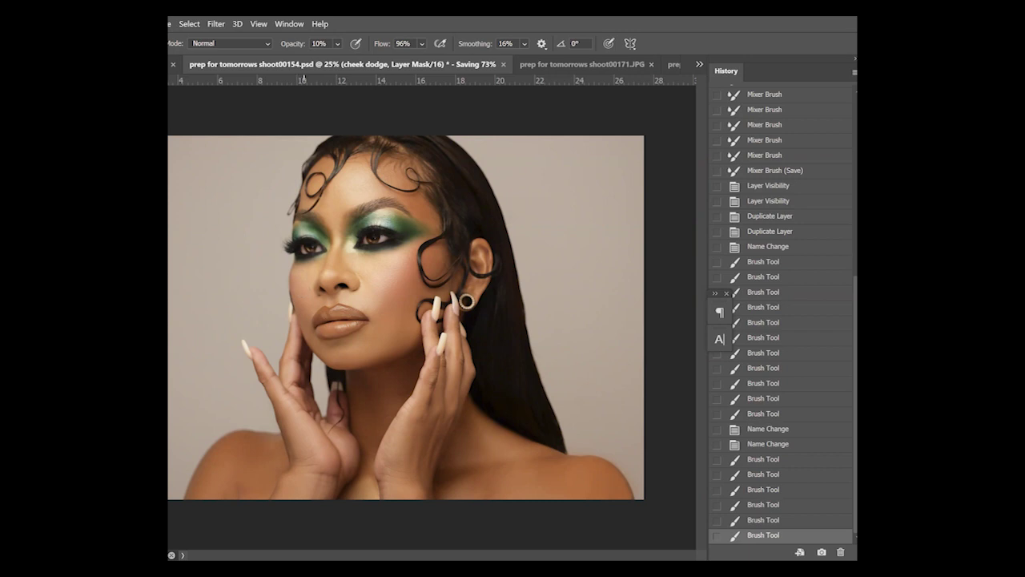
pyautogui.click(304, 273)
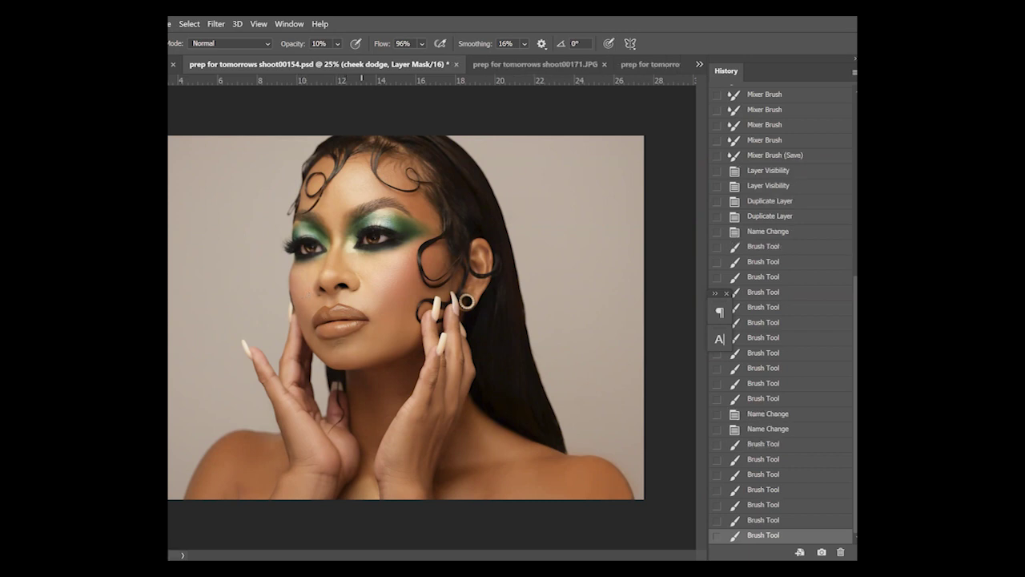
pyautogui.click(375, 284)
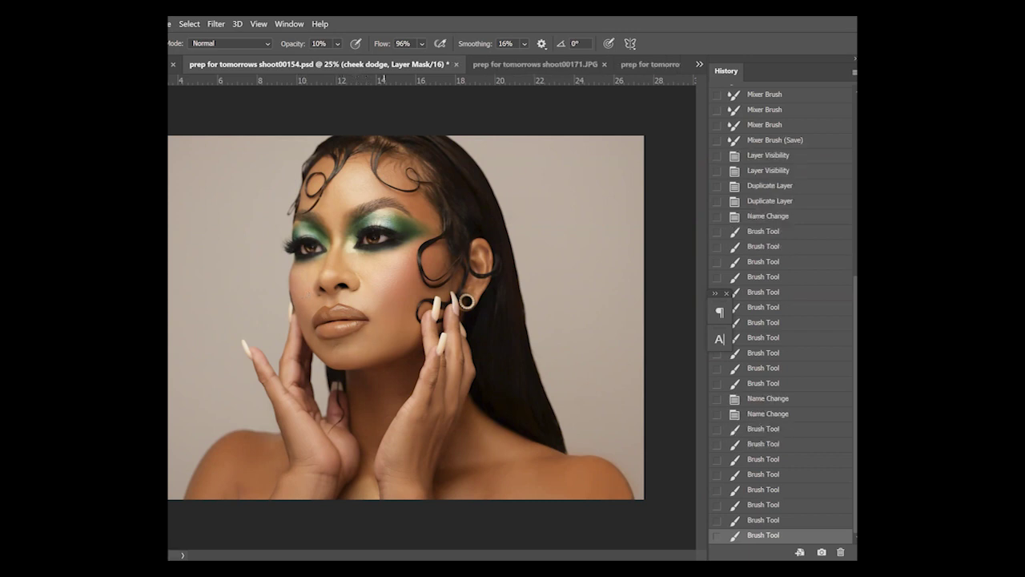
pyautogui.click(379, 284)
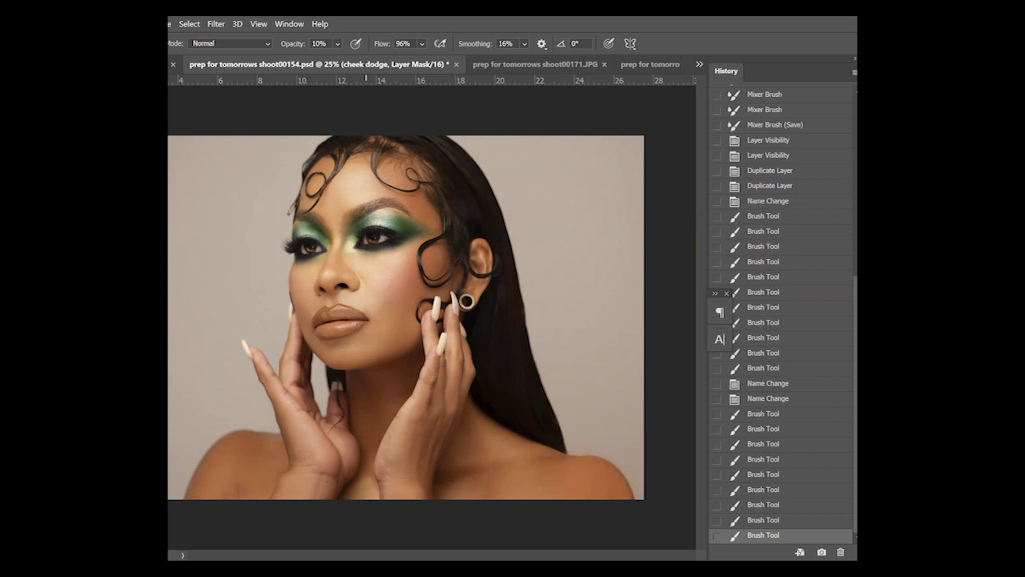
# Compare the whole portrait with the cheek dodge layer hidden and shown
pyautogui.press('z')
pyautogui.keyDown('alt'); pyautogui.click(369, 347); pyautogui.keyUp('alt')
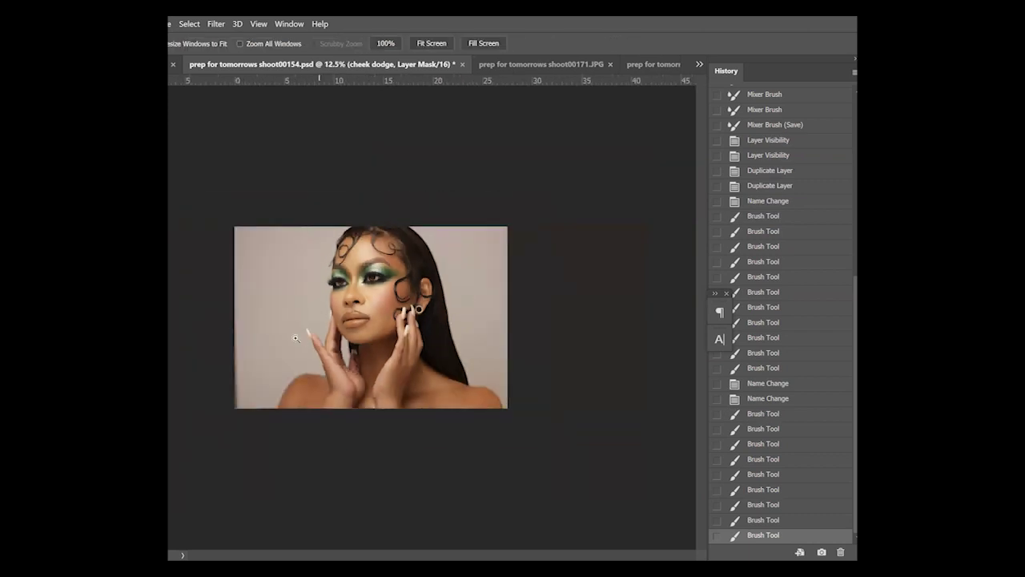
pyautogui.click(320, 290)
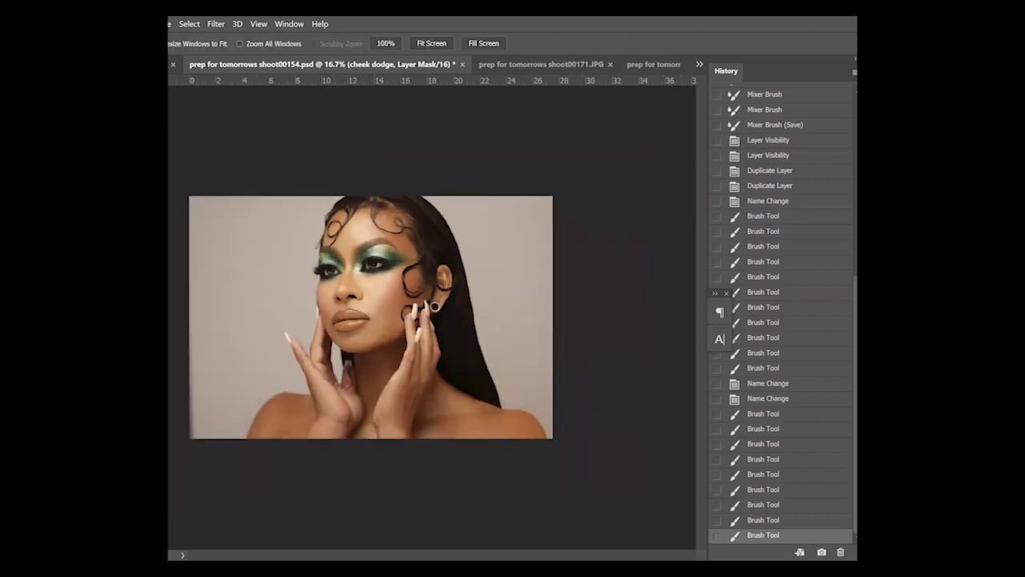
pyautogui.hotkey('ctrl', ',')
pyautogui.hotkey('ctrl', ',')
pyautogui.hotkey('ctrl', ',')
pyautogui.hotkey('ctrl', ',')
pyautogui.hotkey('ctrl', ',')
pyautogui.hotkey('ctrl', ',')
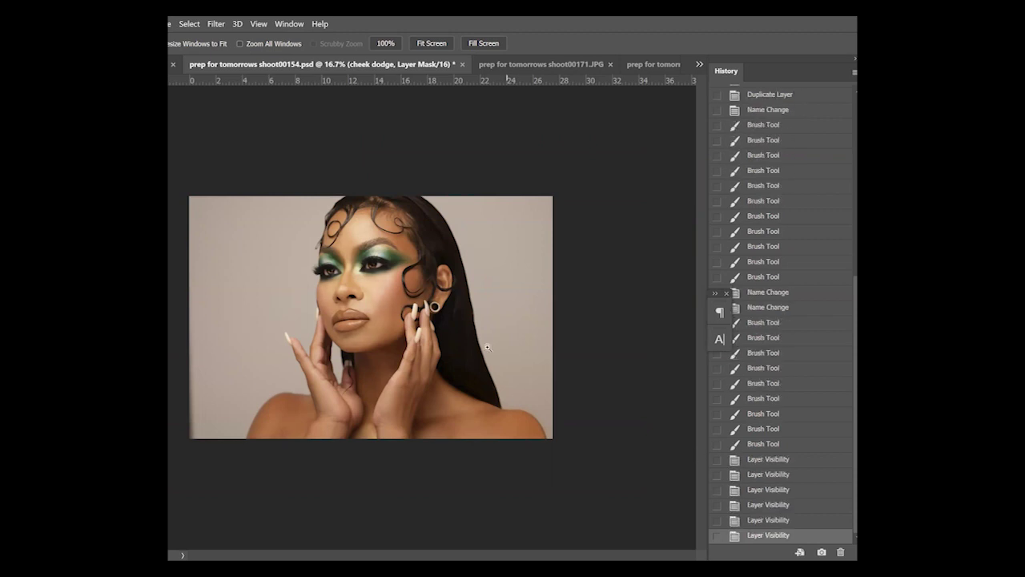
pyautogui.click(361, 295)
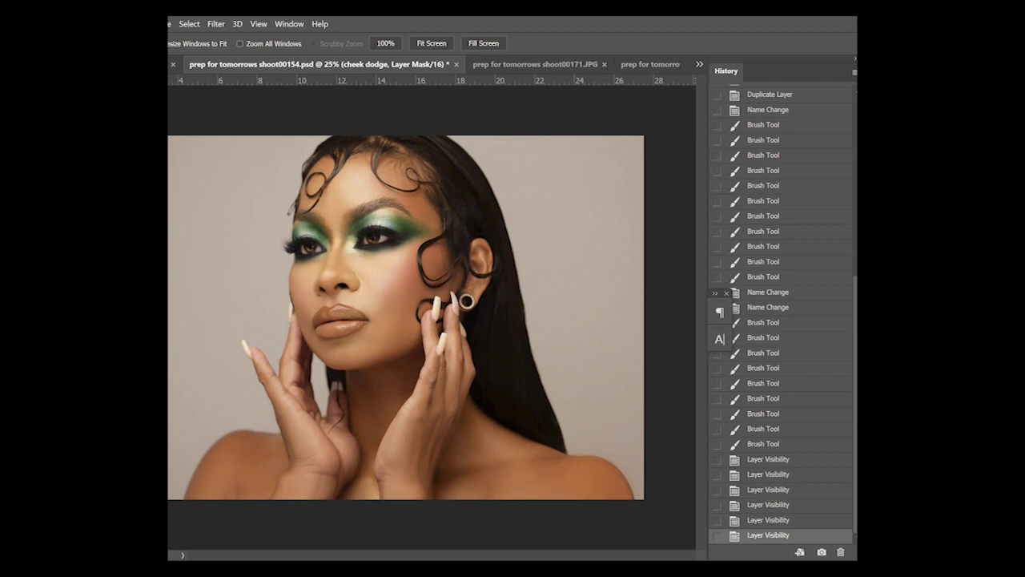
# Lower the cheek dodge layer's opacity to 50% and check the cheeks on the whole portrait
pyautogui.press('5')
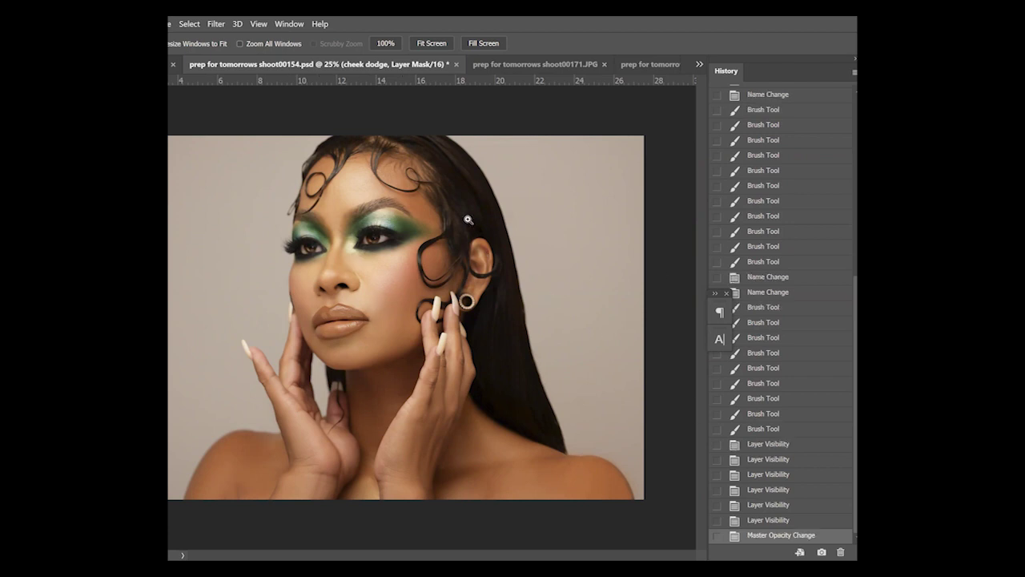
pyautogui.click(419, 48)
pyautogui.hotkey('ctrl', '-')
pyautogui.hotkey('ctrl', '-')
pyautogui.hotkey('ctrl', '-')
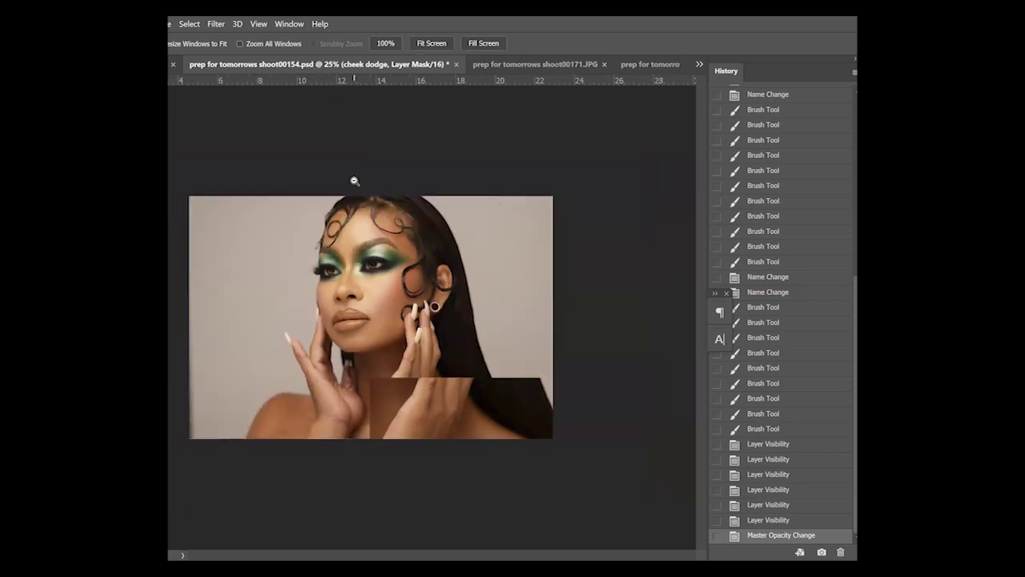
pyautogui.hotkey('ctrl', '+')
pyautogui.hotkey('ctrl', '+')
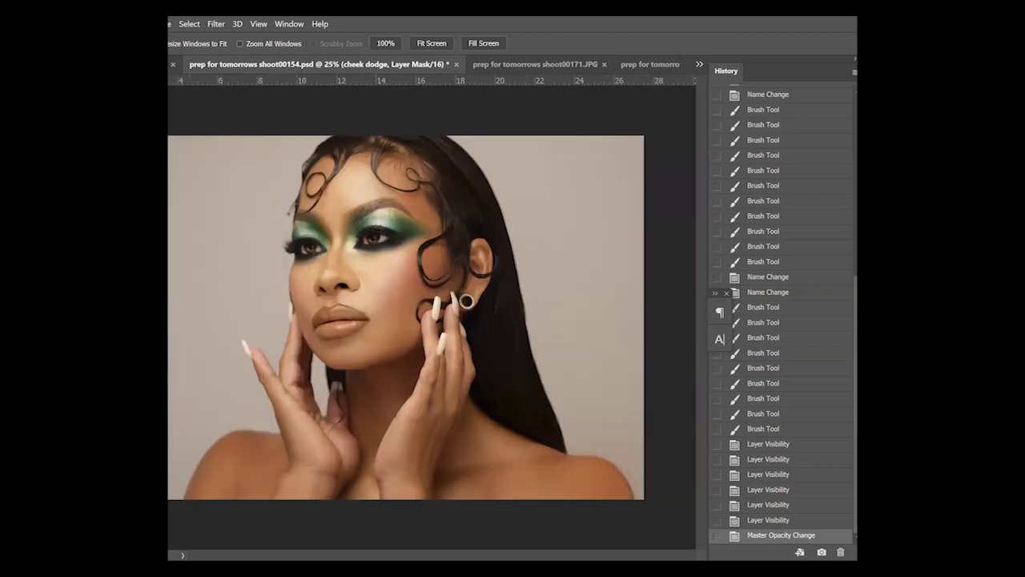
# Duplicate the dodge copy 4 layer and rename dodge copy 4 as nose dodge
pyautogui.hotkey('alt', '[')
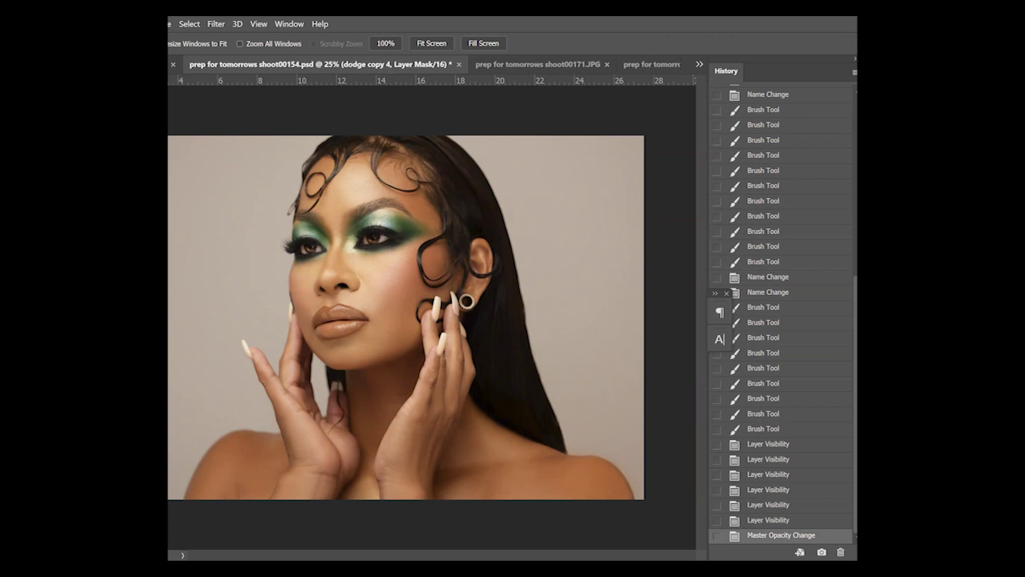
pyautogui.hotkey('ctrl', 'j')
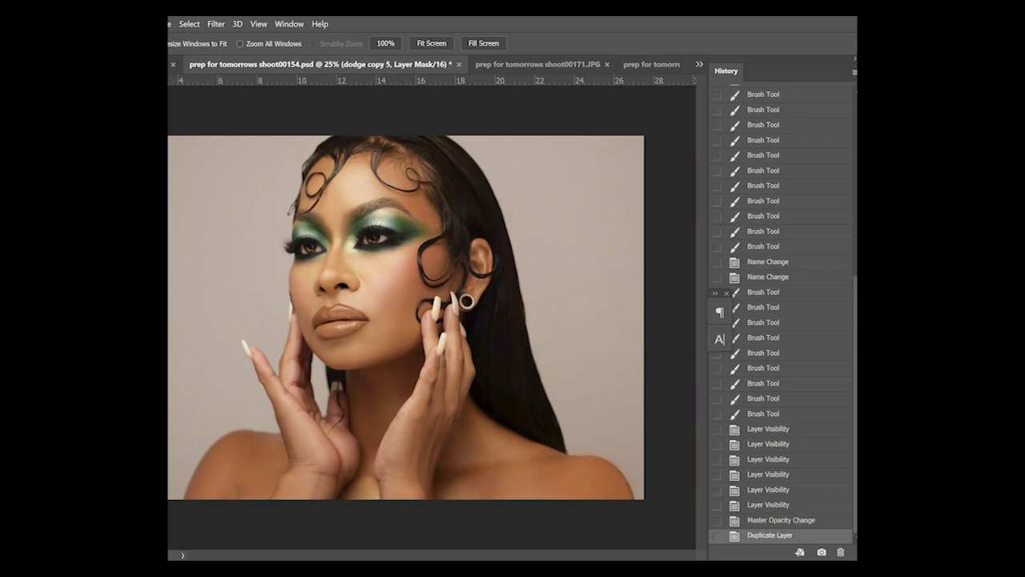
pyautogui.hotkey('alt', '[')
pyautogui.press('Return')
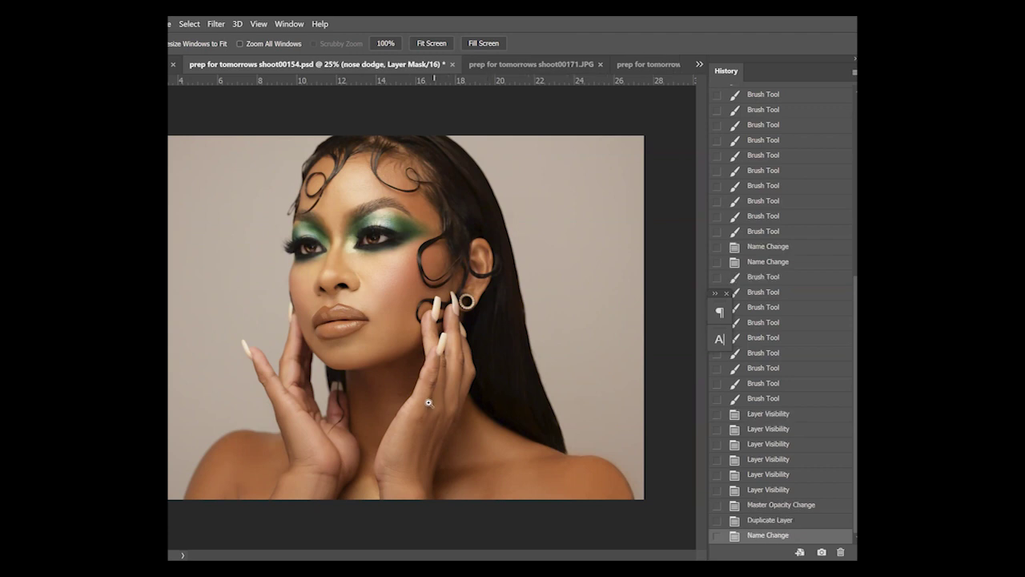
# Brush the nose dodge layer's mask at 15% opacity over the tip and side of the nose
pyautogui.press('b')
pyautogui.press('z')
pyautogui.click(327, 256)
pyautogui.press('b')
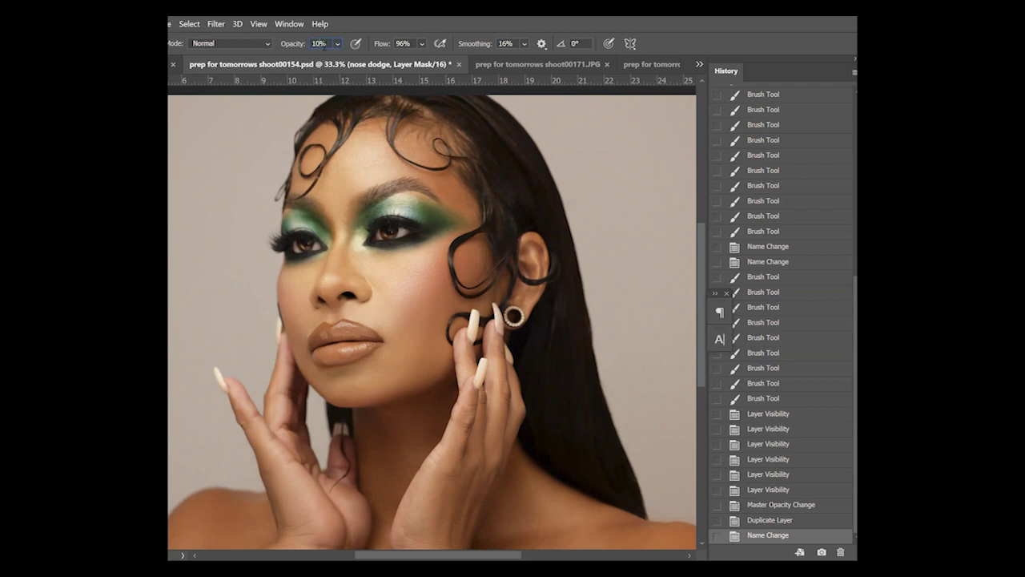
pyautogui.write('15')
pyautogui.click(342, 276)
pyautogui.click(341, 276)
pyautogui.click(342, 276)
pyautogui.click(342, 276)
pyautogui.click(341, 276)
pyautogui.click(341, 288)
pyautogui.click(340, 288)
pyautogui.click(337, 288)
pyautogui.click(335, 288)
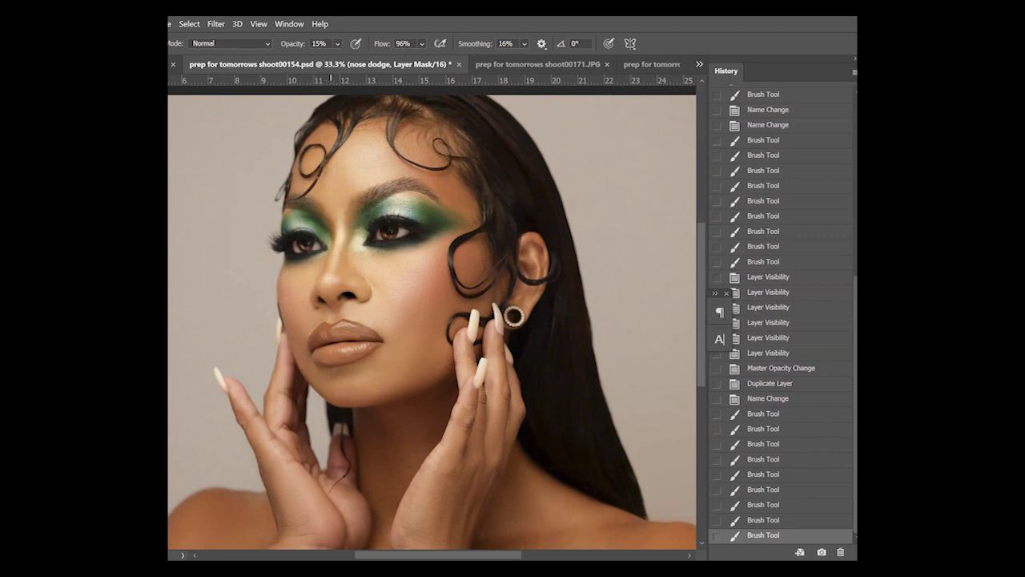
pyautogui.click(331, 288)
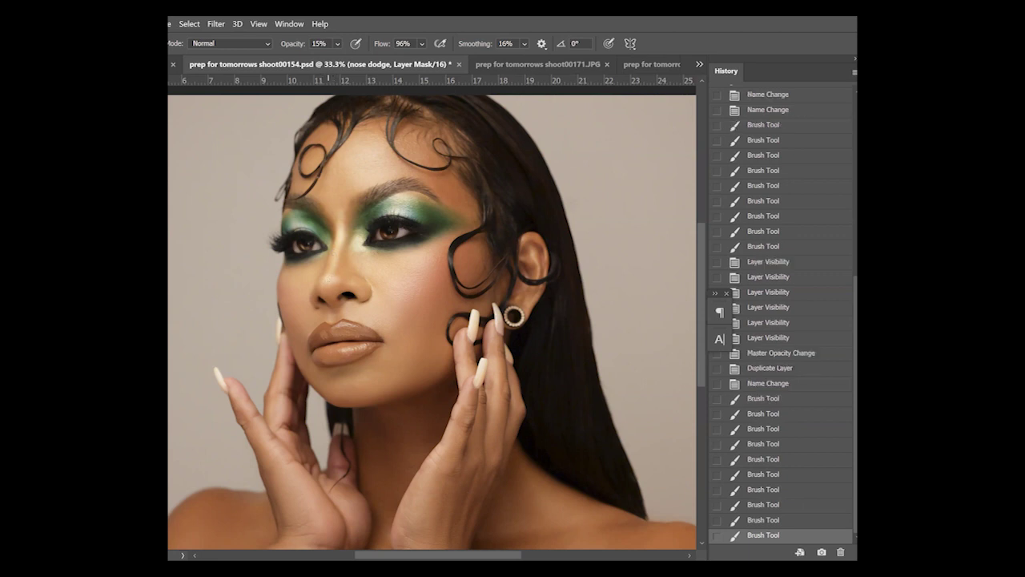
pyautogui.click(325, 289)
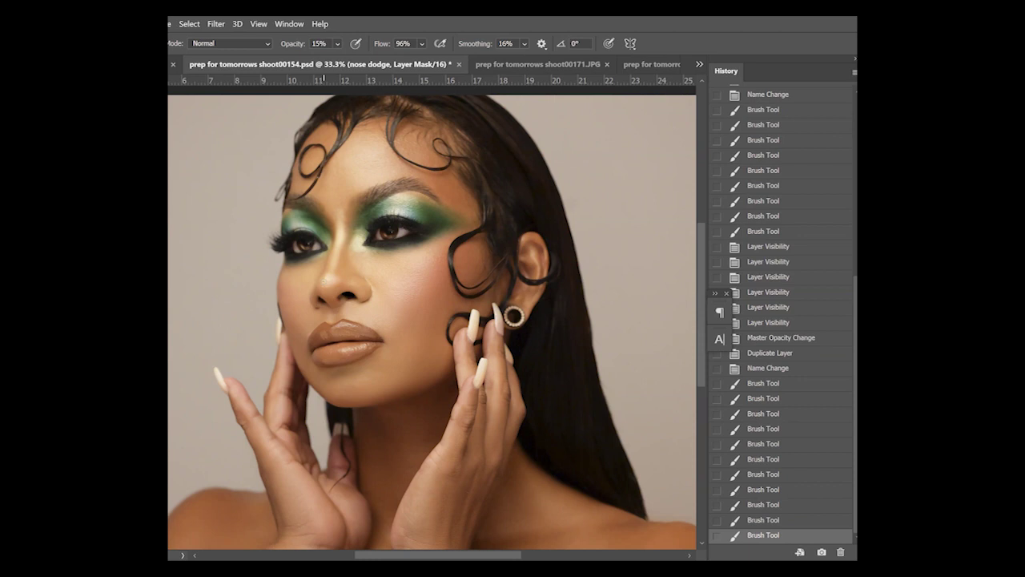
# Soften the nose dodge layer's mask with a Gaussian Blur
pyautogui.click(223, 28)
pyautogui.moveTo(288, 165)
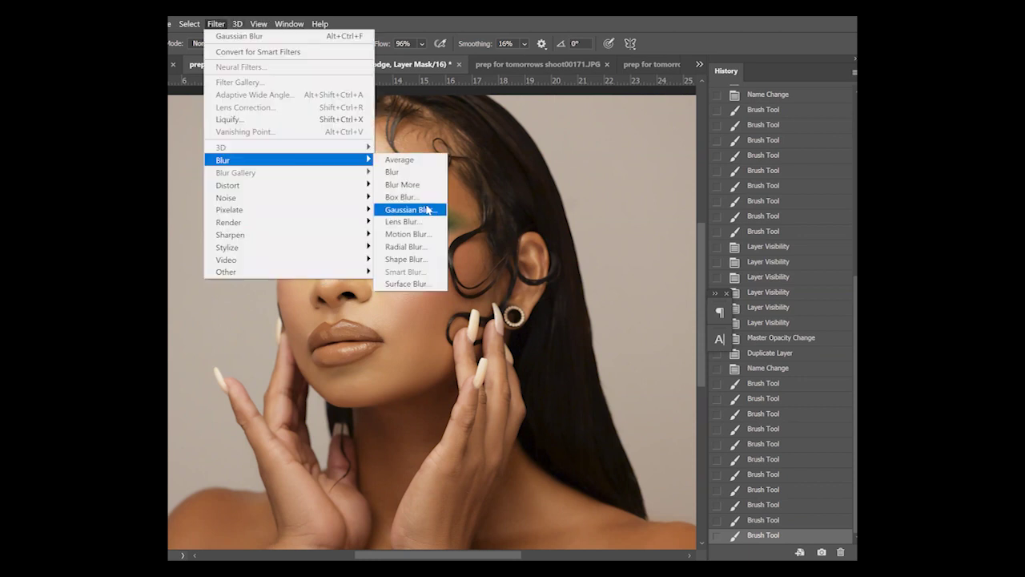
pyautogui.click(427, 210)
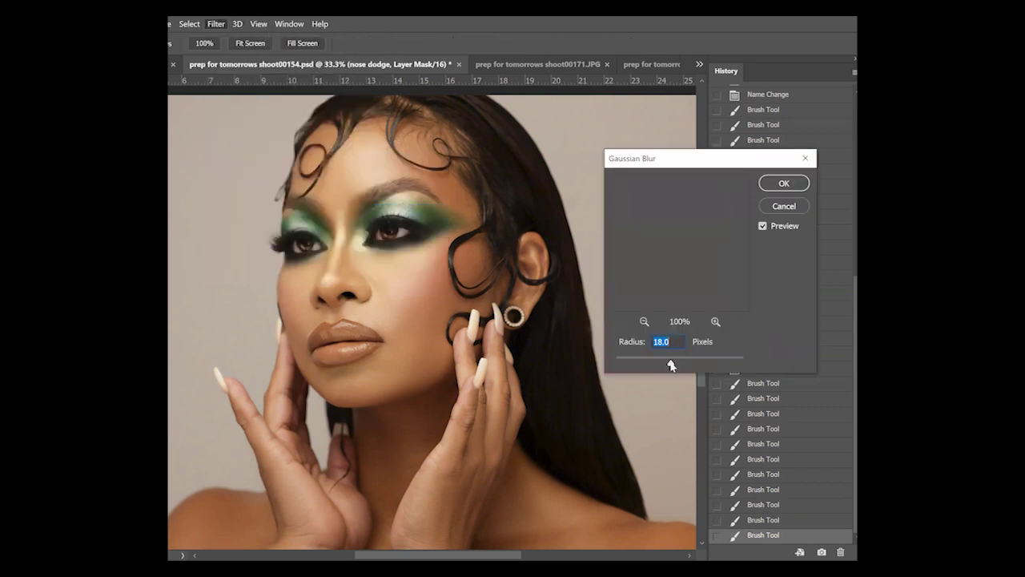
pyautogui.click(661, 364)
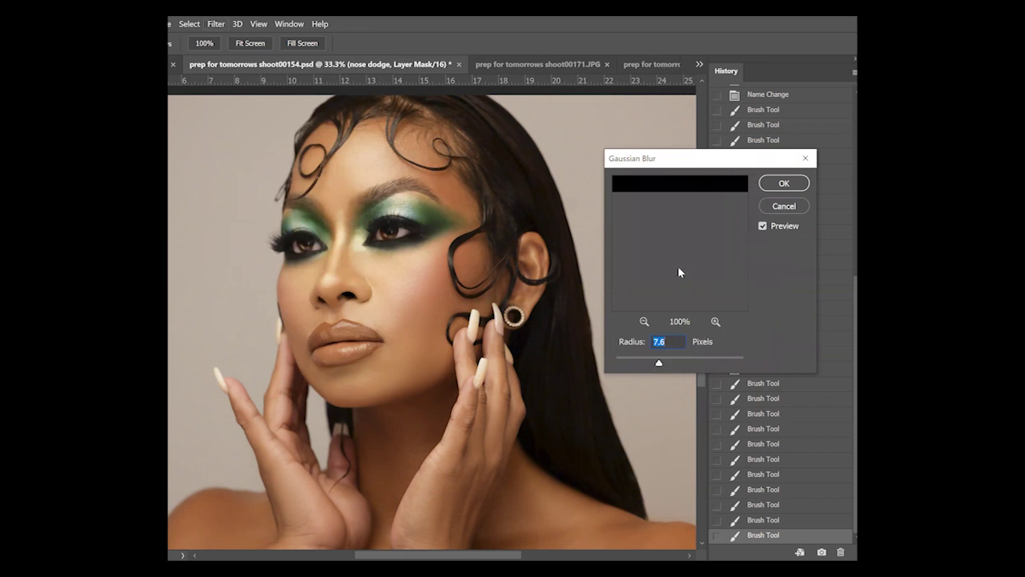
pyautogui.moveTo(664, 362); pyautogui.dragTo(667, 364)
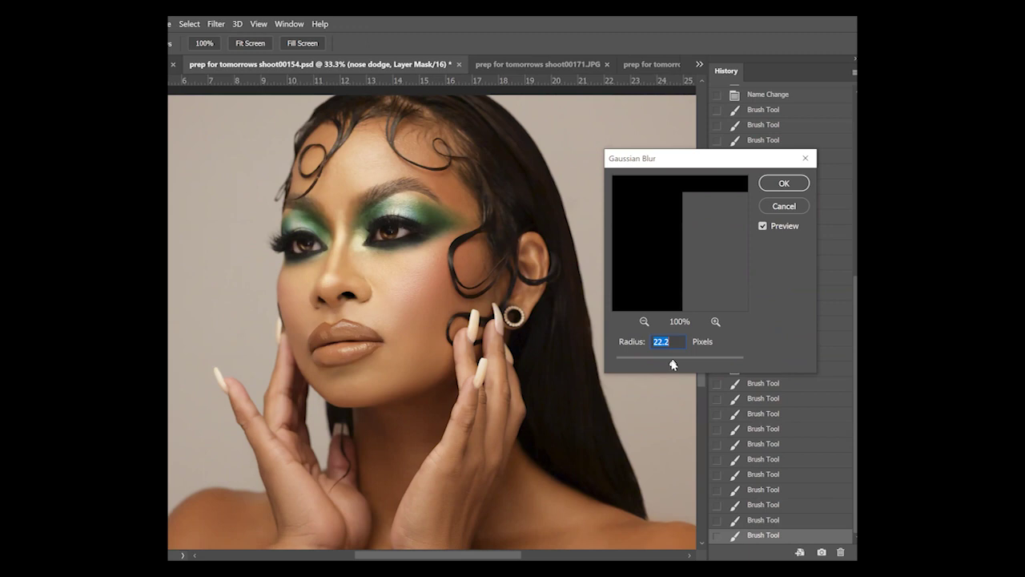
pyautogui.moveTo(672, 364); pyautogui.dragTo(670, 362)
pyautogui.click(766, 183)
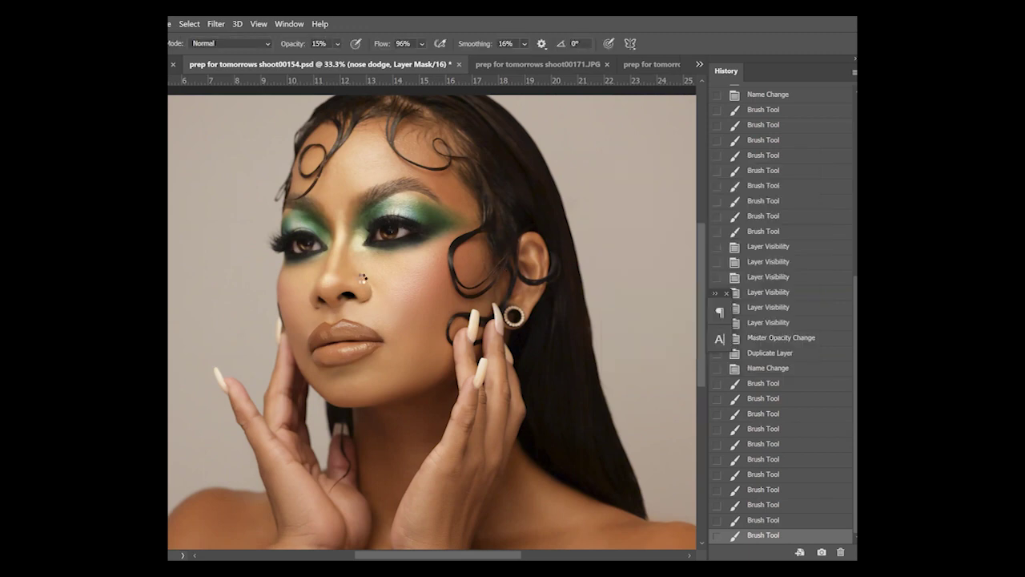
# Check the brightened nose on the whole portrait and lower the nose dodge layer's opacity to 50%
pyautogui.press('z')
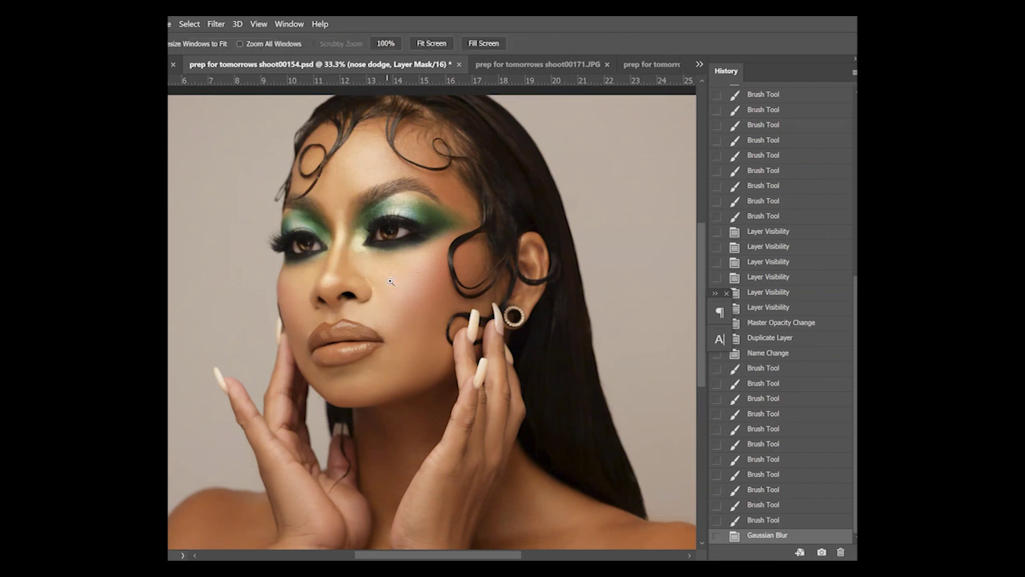
pyautogui.keyDown('alt'); pyautogui.click(391, 281); pyautogui.keyUp('alt')
pyautogui.keyDown('alt'); pyautogui.click(390, 281); pyautogui.keyUp('alt')
pyautogui.click(360, 257)
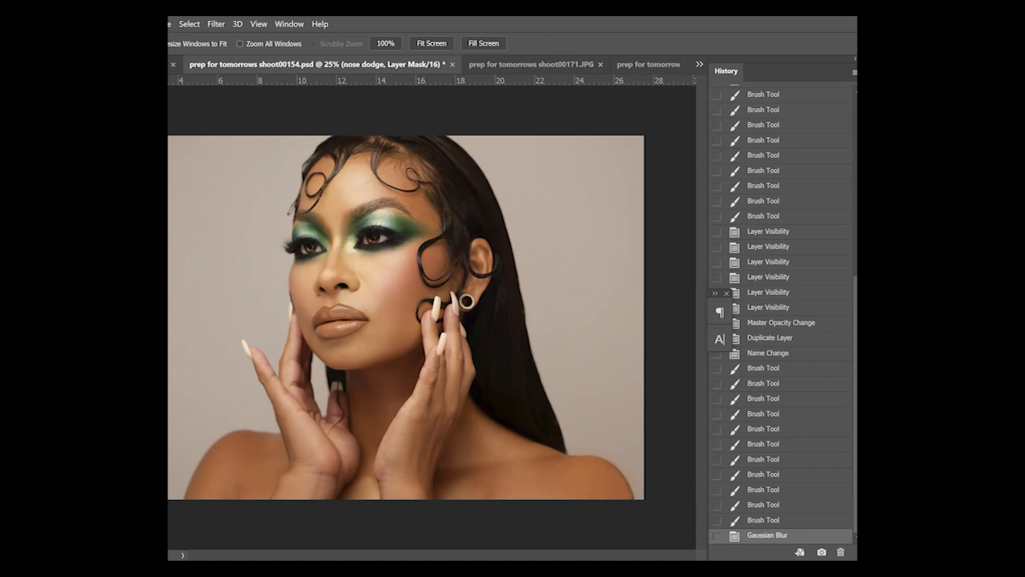
pyautogui.press('5')
pyautogui.hotkey('ctrl', '-')
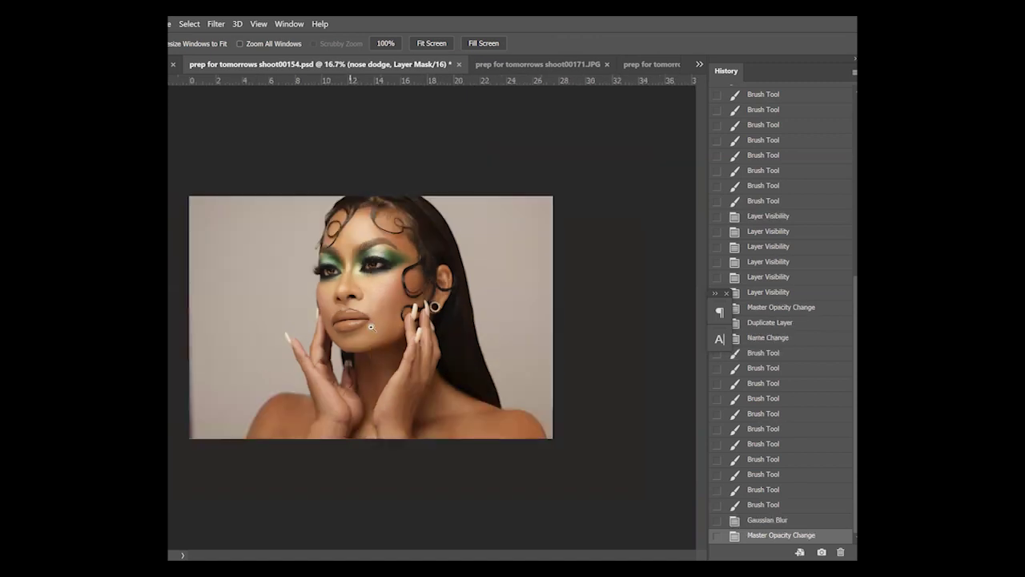
# Repeat the last Gaussian Blur on the nose dodge layer's mask and inspect the nose up close and on the whole portrait
pyautogui.click(214, 24)
pyautogui.click(217, 37)
pyautogui.hotkey('ctrl', '+')
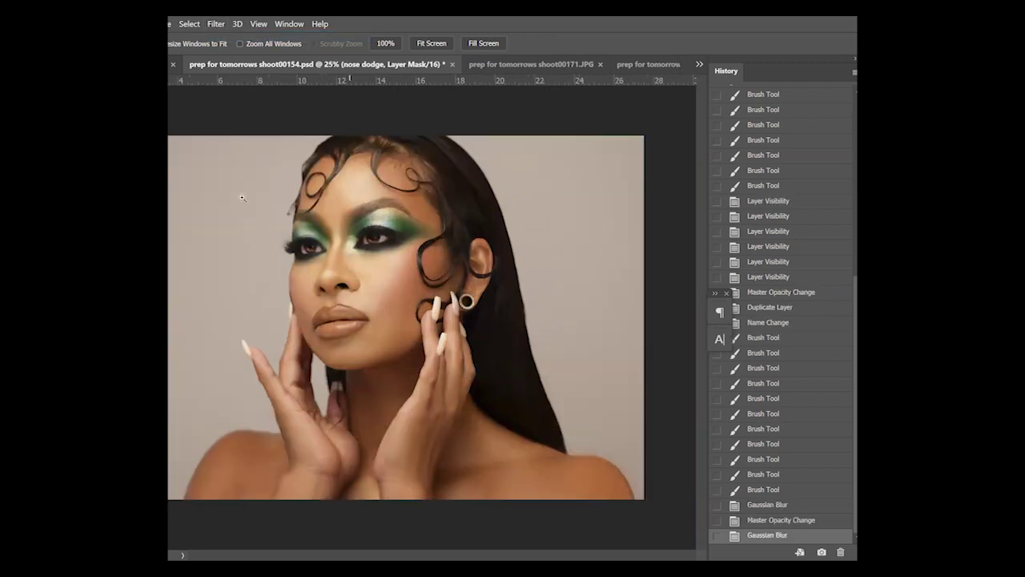
pyautogui.scroll(1, 374, 212)
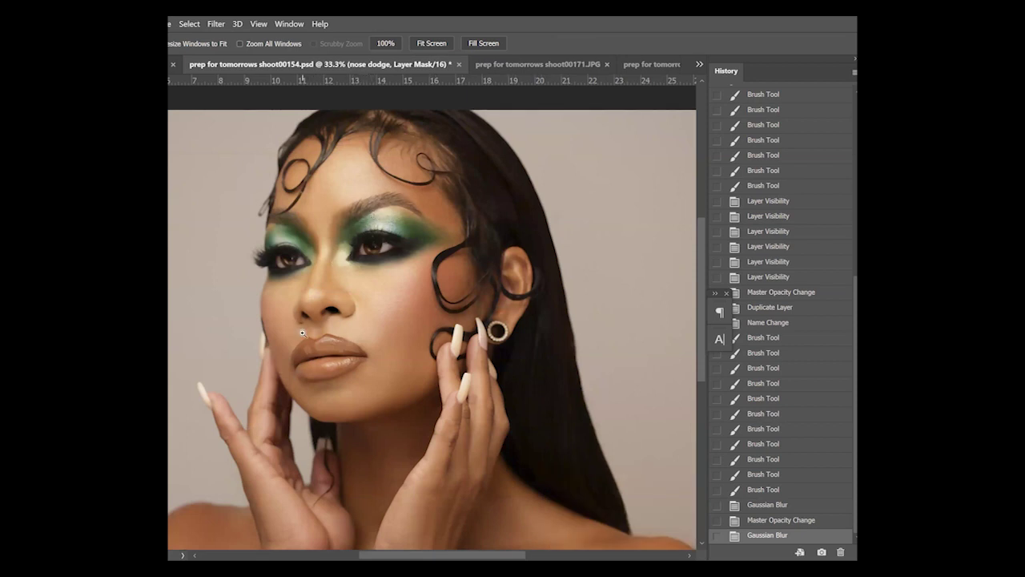
pyautogui.scroll(-2, 316, 314)
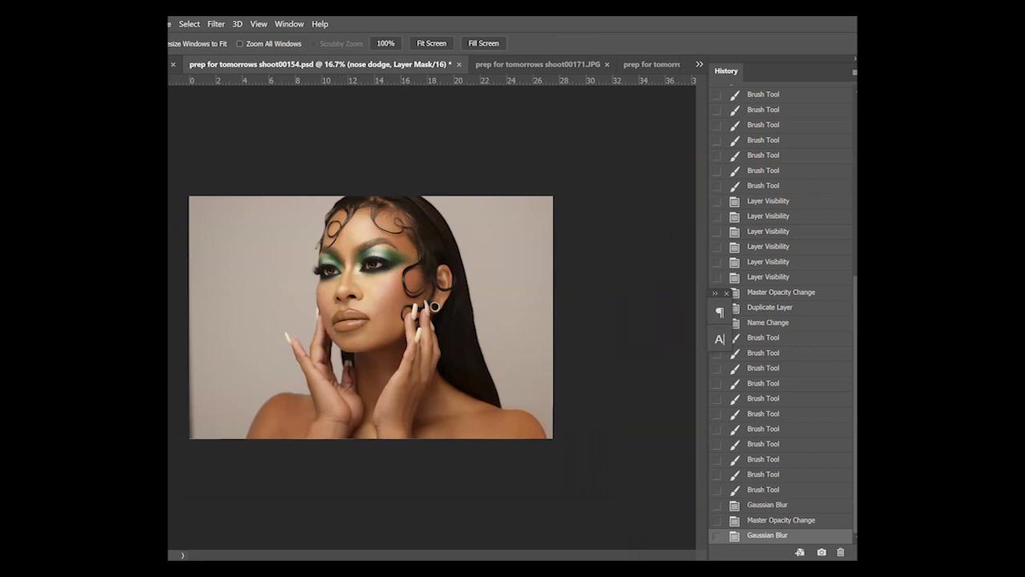
# Duplicate the dodge copy 5 layer below nose dodge
pyautogui.hotkey('alt', '[')
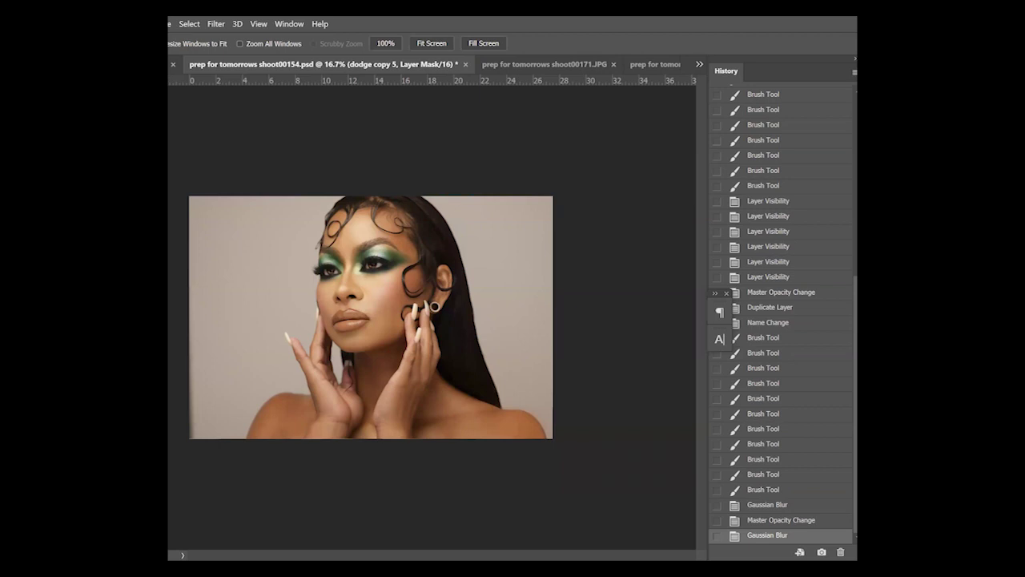
pyautogui.hotkey('ctrl', 'j')
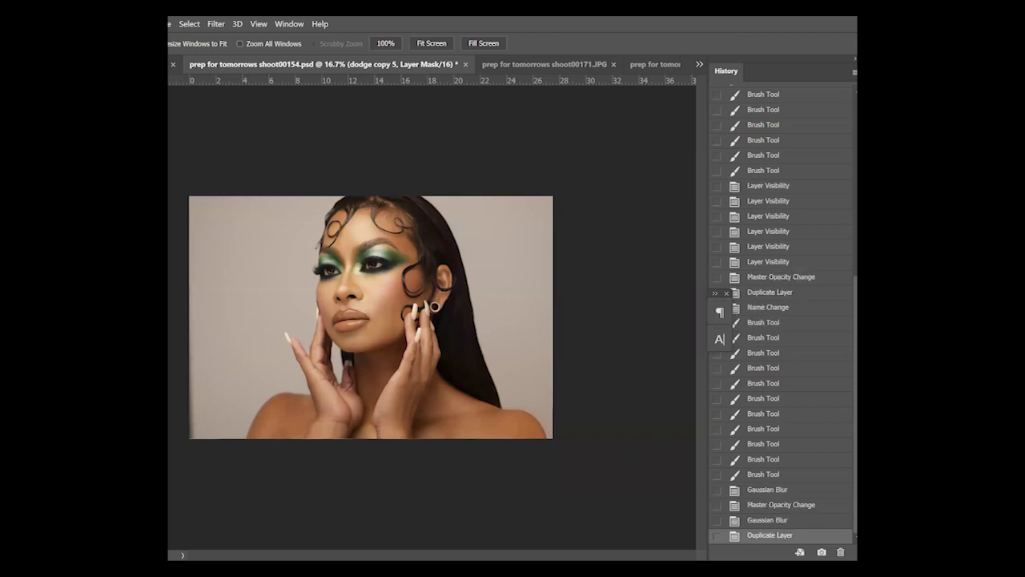
pyautogui.hotkey('alt', '[')
pyautogui.hotkey('ctrl', '+')
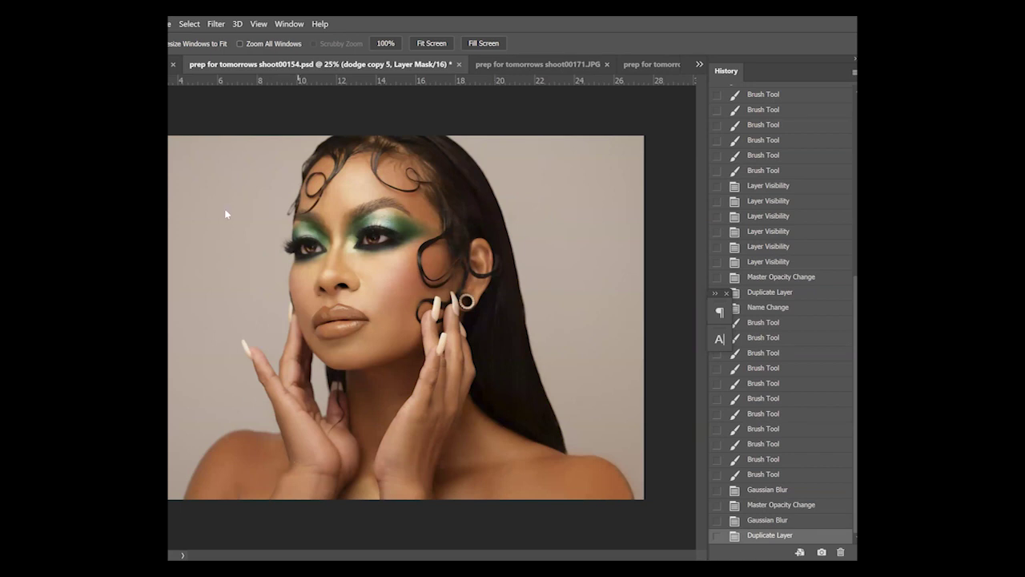
# Rename the duplicated dodge copy 5 layer as "shoulder dodge" and target its layer mask
pyautogui.hotkey('ctrl', '2')
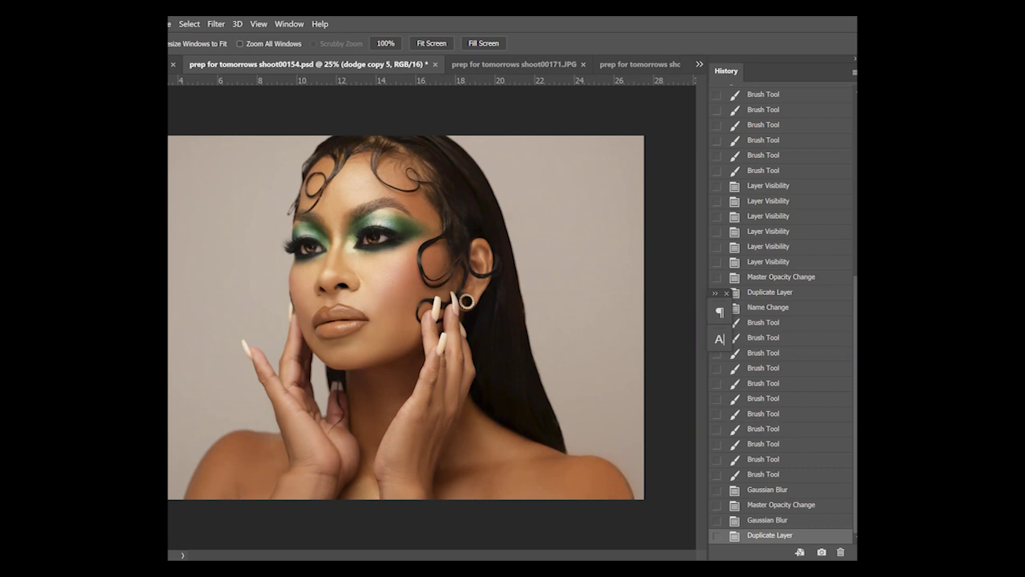
pyautogui.press('Return')
pyautogui.hotkey('ctrl', '\\')
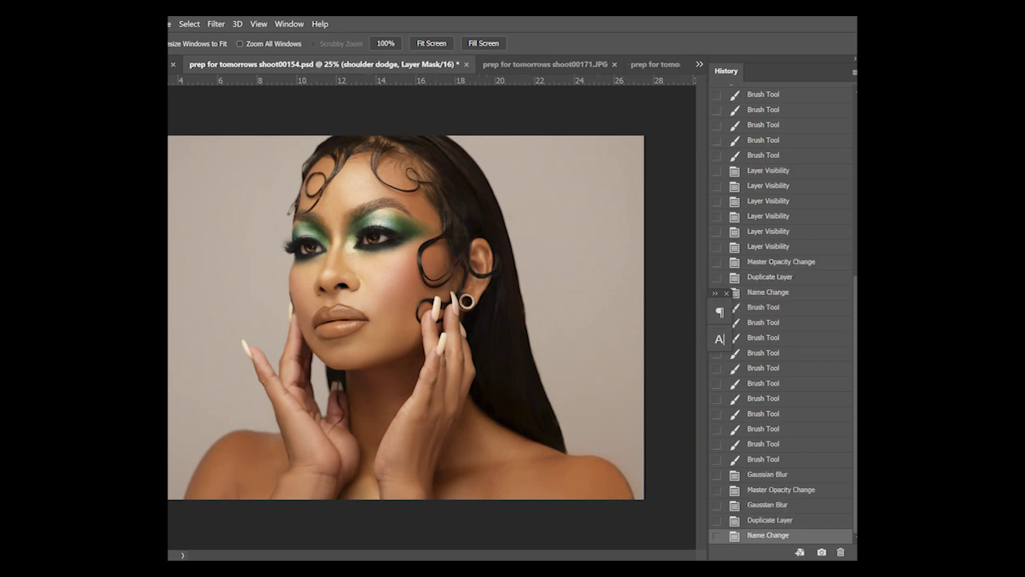
# Paint the shoulders, collarbone, chest and neck into the shoulder dodge mask with a soft brush at 15% opacity
pyautogui.press('b')
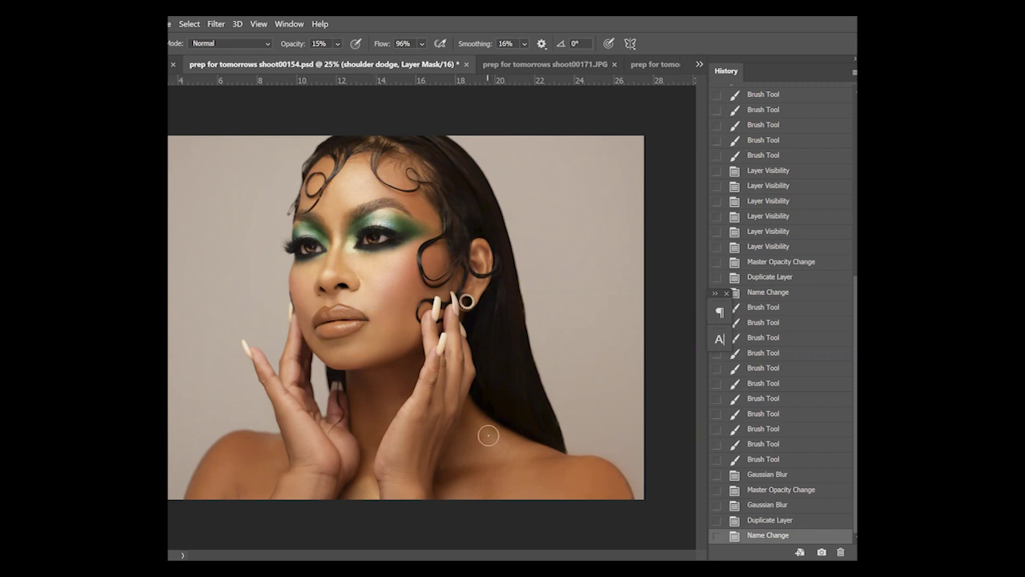
pyautogui.moveTo(494, 446)
pyautogui.mouseDown()
pyautogui.moveTo(470, 428)
pyautogui.moveTo(516, 453)
pyautogui.mouseUp()
pyautogui.moveTo(550, 507); pyautogui.dragTo(598, 508)
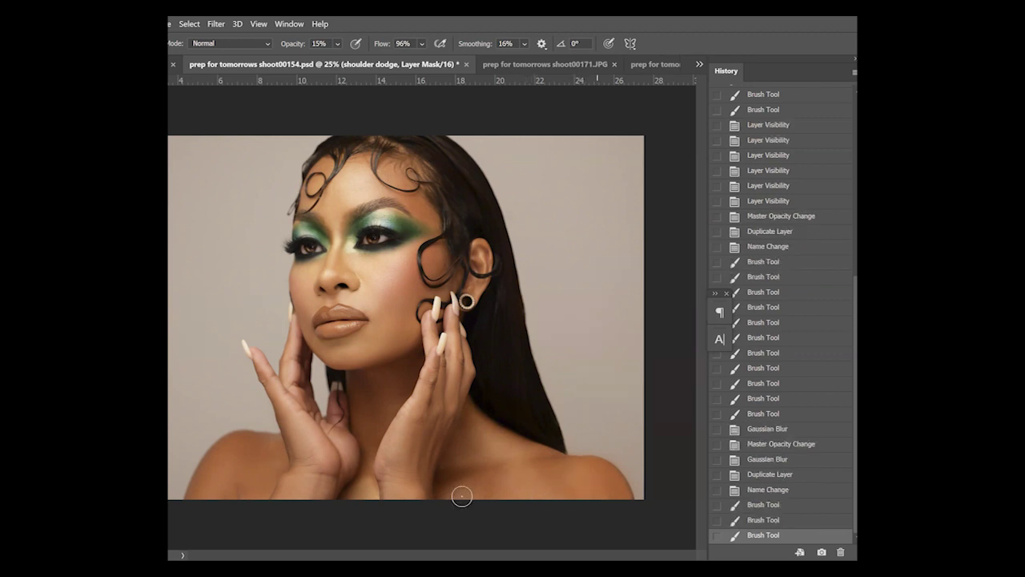
pyautogui.moveTo(448, 481)
pyautogui.mouseDown()
pyautogui.moveTo(483, 504)
pyautogui.moveTo(370, 497)
pyautogui.moveTo(362, 473)
pyautogui.mouseUp()
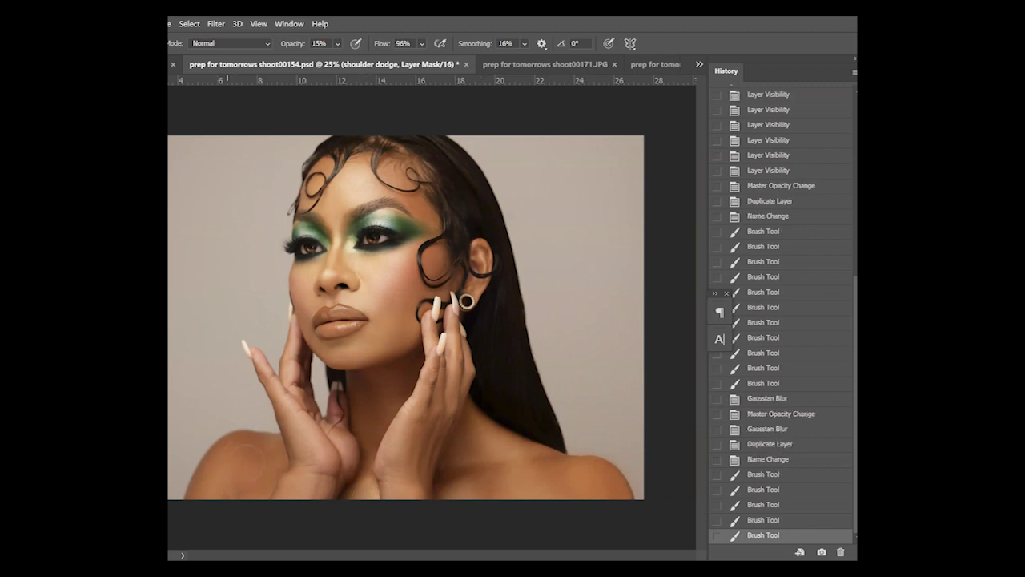
pyautogui.moveTo(265, 497); pyautogui.dragTo(256, 499)
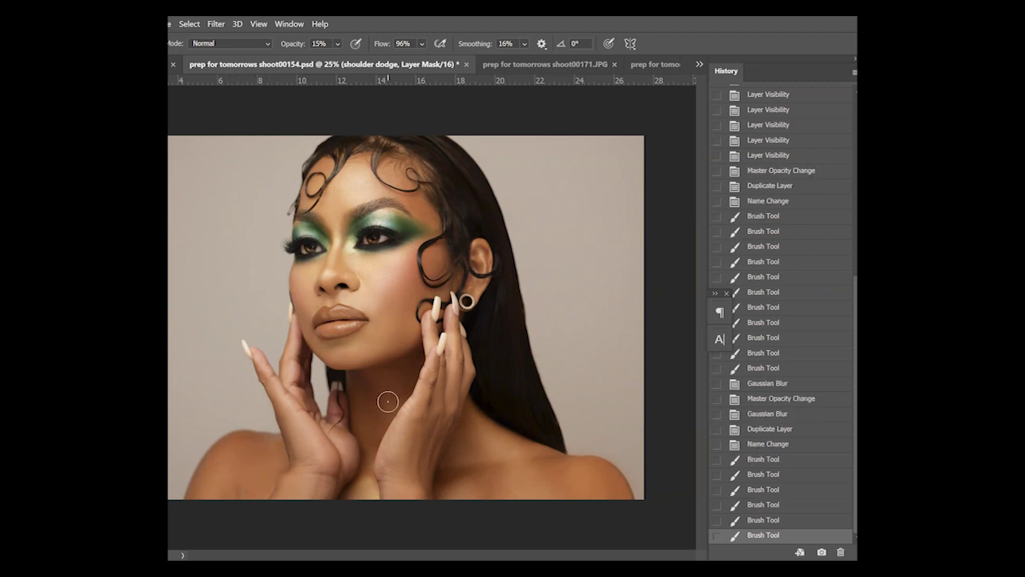
pyautogui.moveTo(382, 375)
pyautogui.mouseDown()
pyautogui.moveTo(377, 419)
pyautogui.moveTo(390, 385)
pyautogui.mouseUp()
pyautogui.moveTo(511, 435)
pyautogui.mouseDown()
pyautogui.moveTo(476, 416)
pyautogui.moveTo(500, 429)
pyautogui.mouseUp()
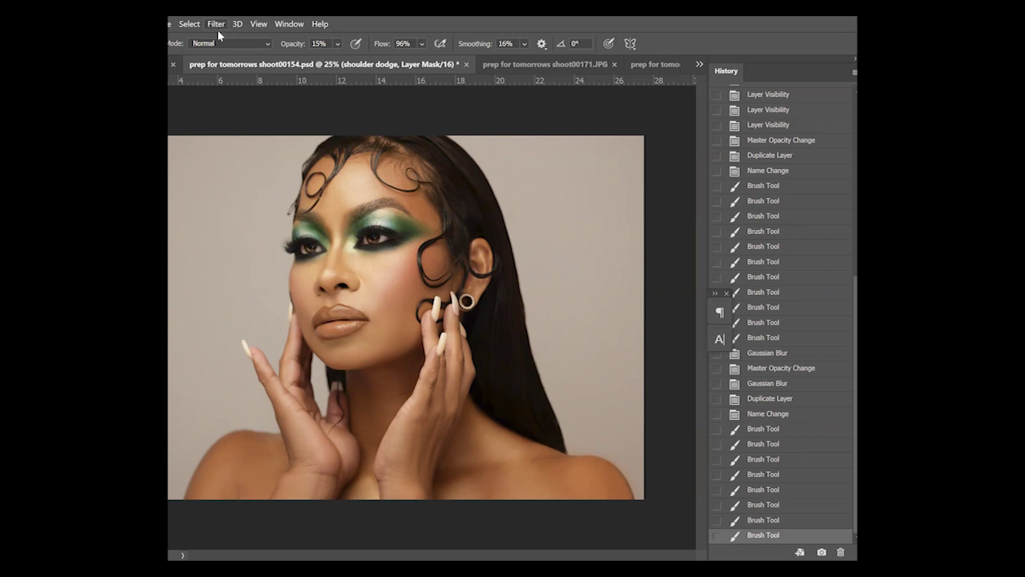
# Apply the last Gaussian Blur three times to the shoulder dodge layer's mask
pyautogui.hotkey('ctrl', 'f')
pyautogui.hotkey('ctrl', 'f')
pyautogui.hotkey('ctrl', 'f')
# Examine the dodged portrait at several magnifications, from the whole image to the face up close
pyautogui.press('z')
pyautogui.keyDown('alt'); pyautogui.click(364, 329); pyautogui.keyUp('alt')
pyautogui.keyDown('alt'); pyautogui.click(364, 328); pyautogui.keyUp('alt')
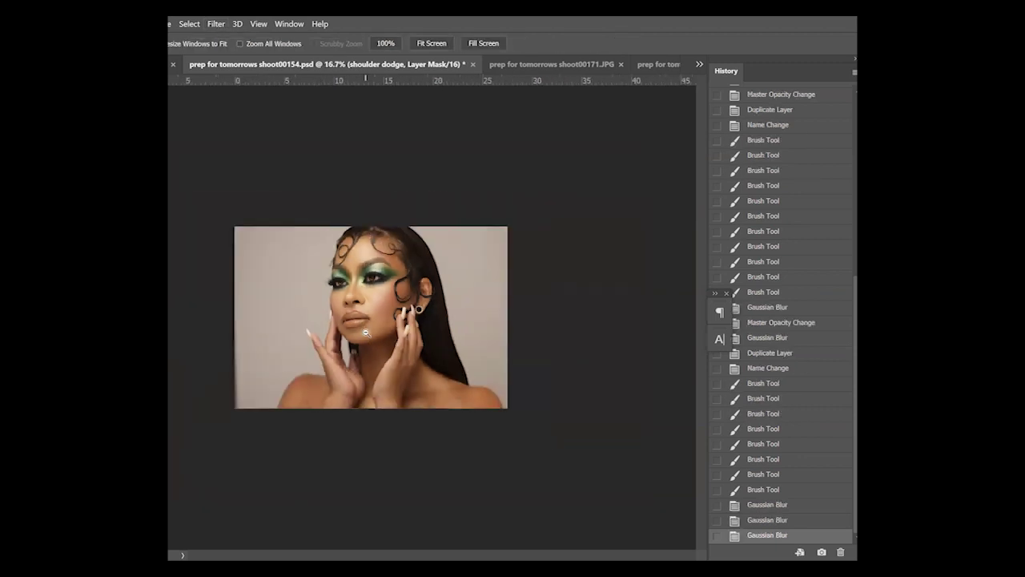
pyautogui.keyDown('alt'); pyautogui.click(364, 328); pyautogui.keyUp('alt')
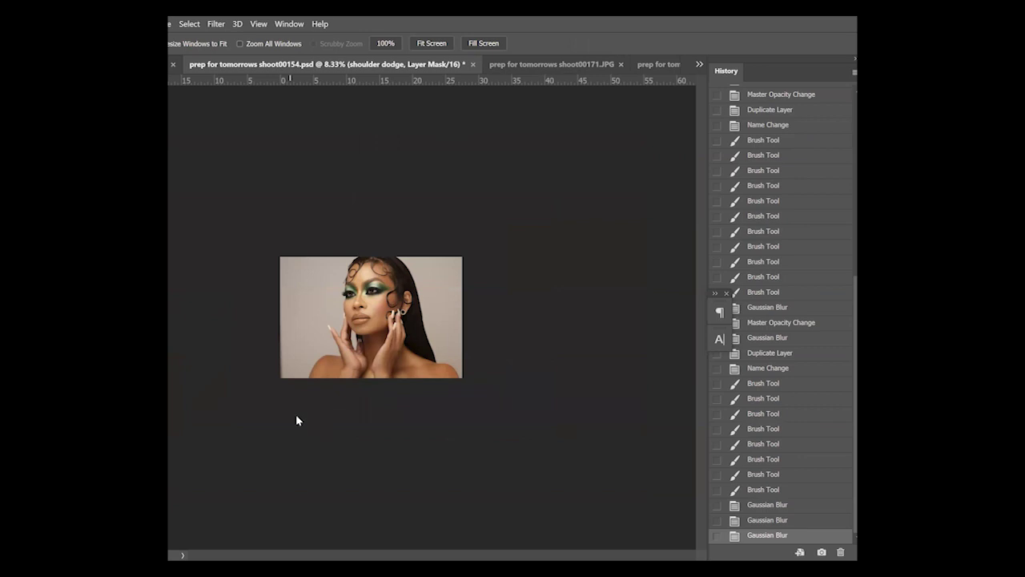
pyautogui.click(370, 305)
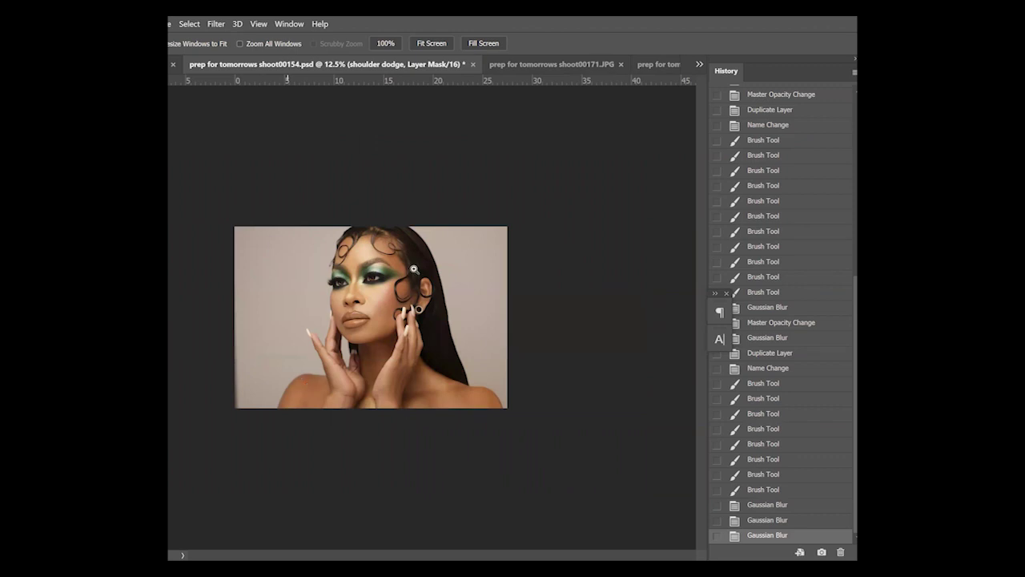
pyautogui.click(370, 316)
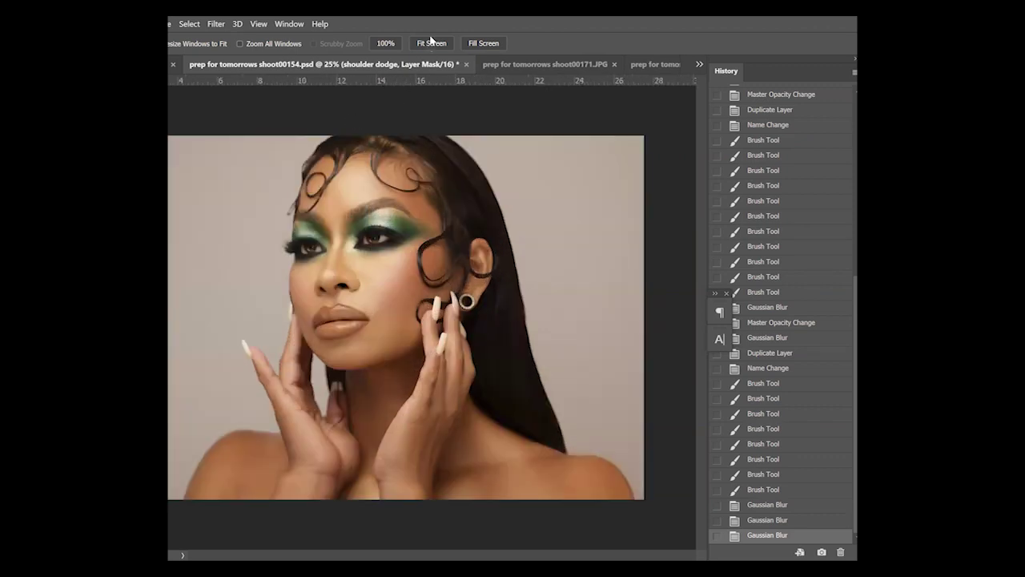
pyautogui.click(431, 43)
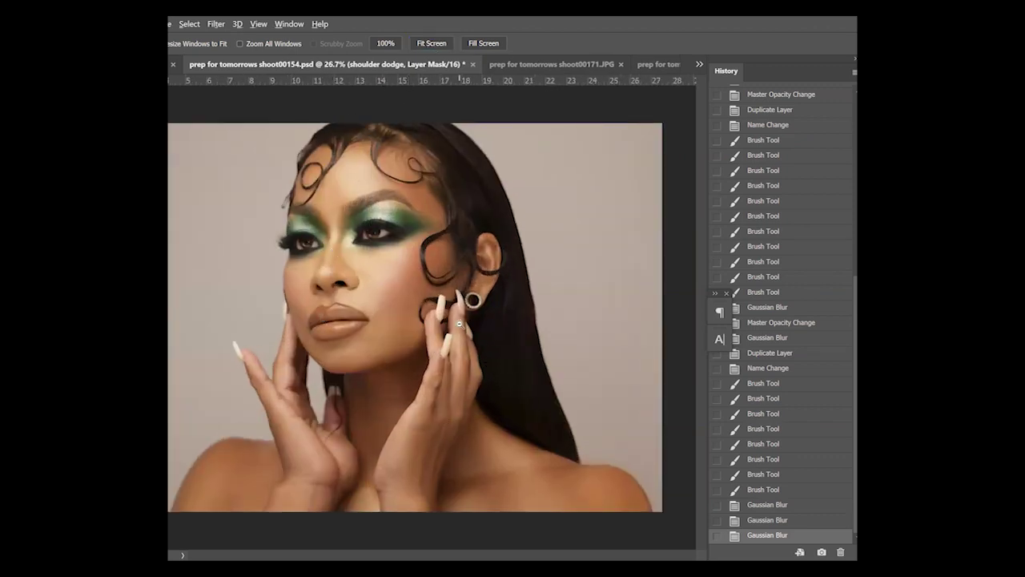
pyautogui.keyDown('alt'); pyautogui.click(370, 384); pyautogui.keyUp('alt')
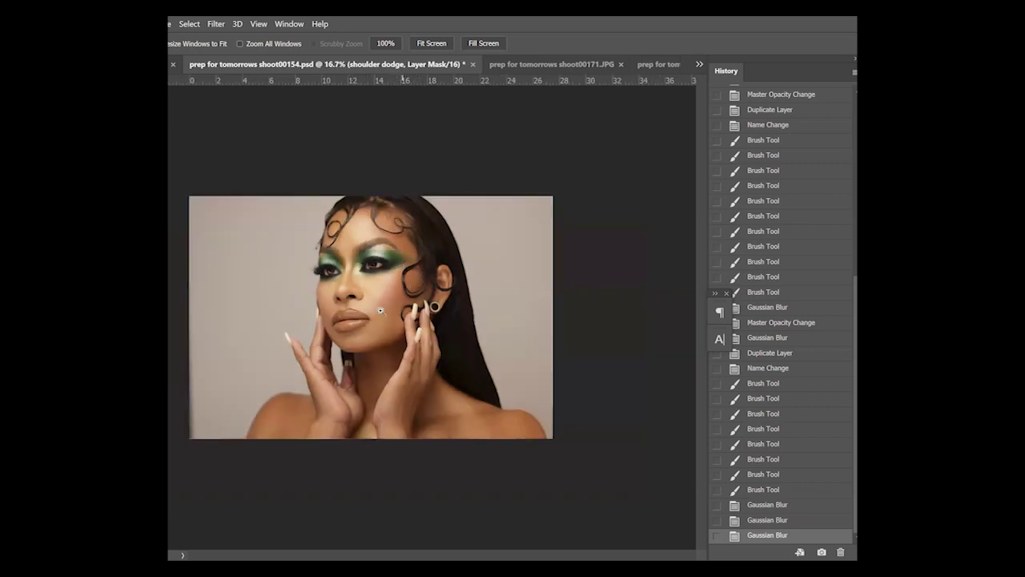
pyautogui.click(353, 263)
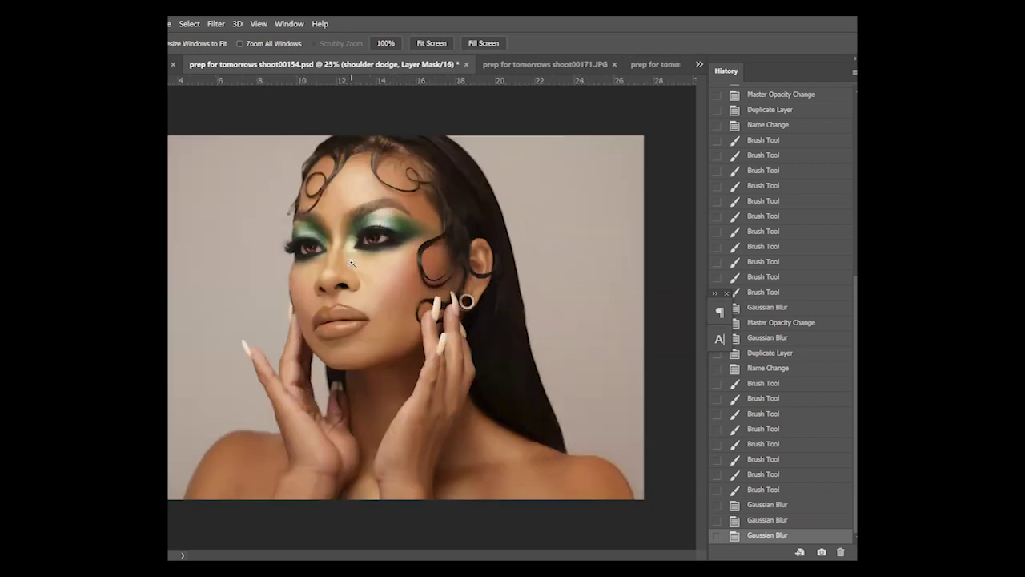
pyautogui.click(322, 304)
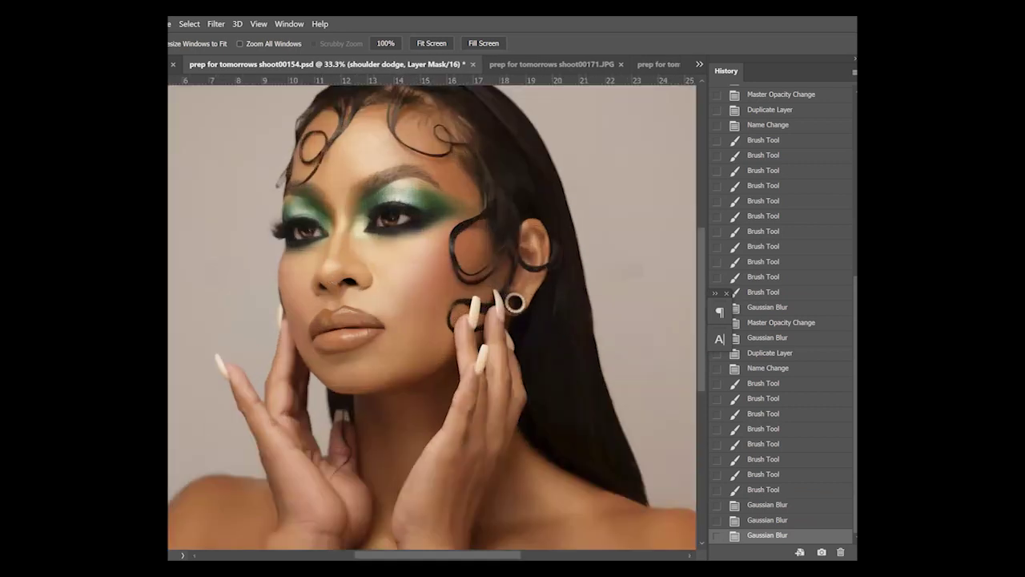
# Add a Vibrance adjustment layer above dodge copy 6 and duplicate it twice
pyautogui.hotkey('alt', '[')
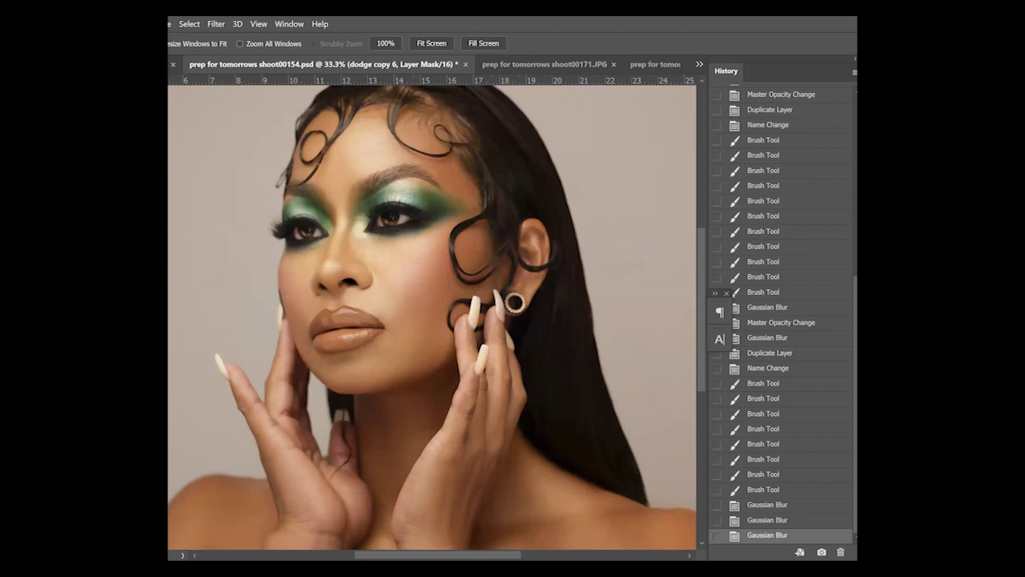
pyautogui.press('F2')
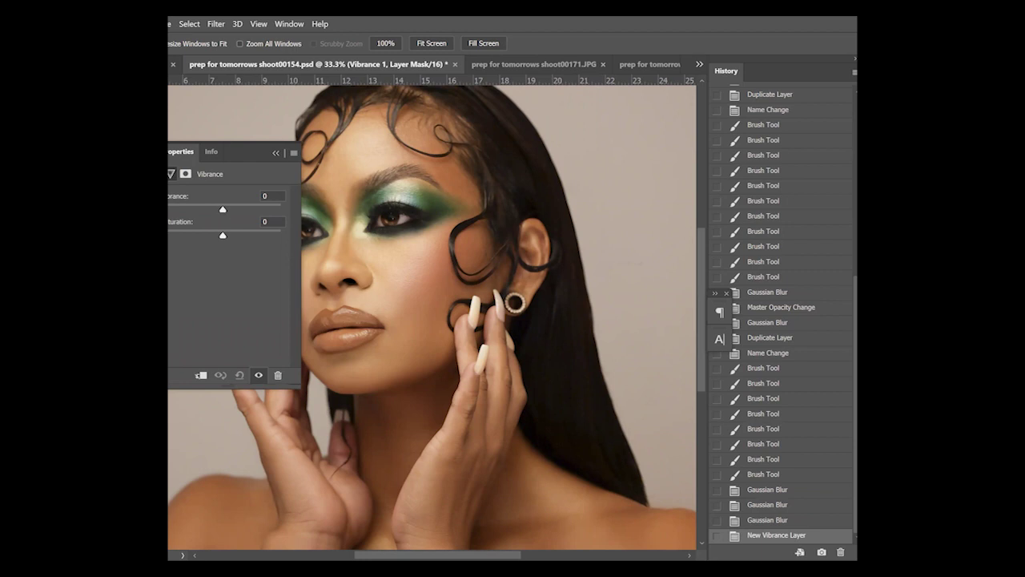
pyautogui.hotkey('ctrl', 'j')
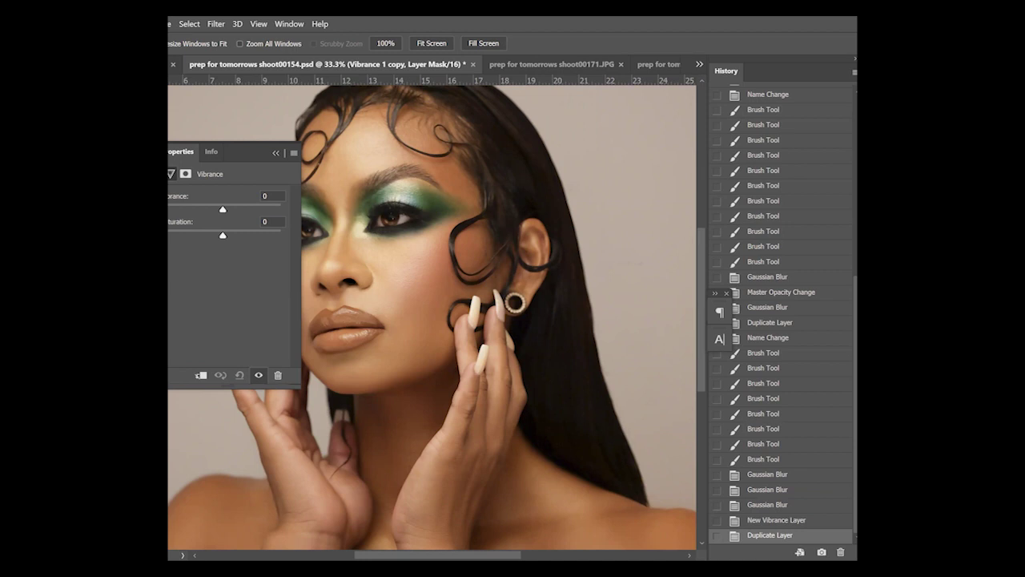
pyautogui.hotkey('ctrl', 'j')
# Rename the original Vibrance layer as "lip vibrance" and invert its mask
pyautogui.hotkey('alt', '[')
pyautogui.hotkey('alt', '[')
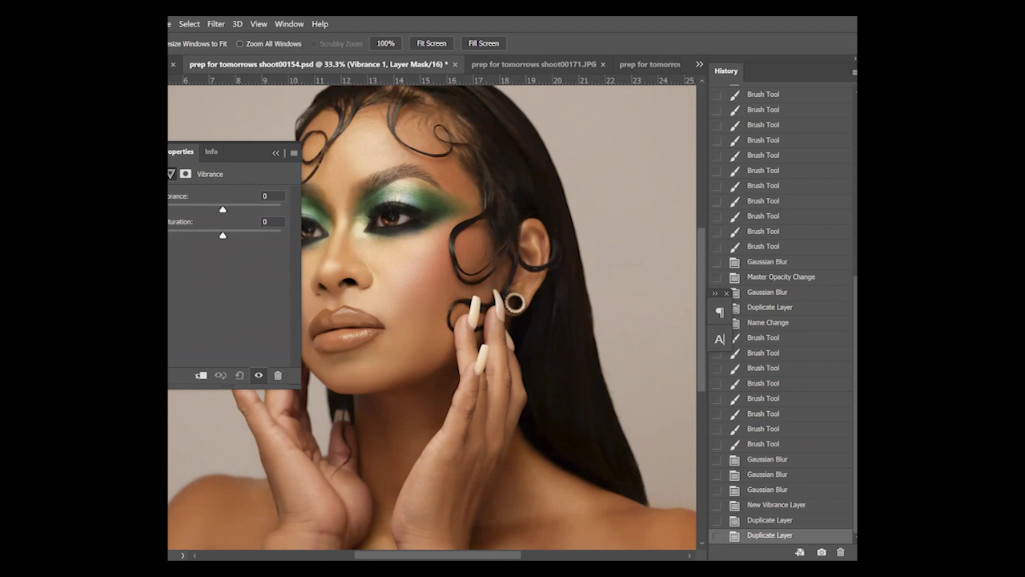
pyautogui.press('Return')
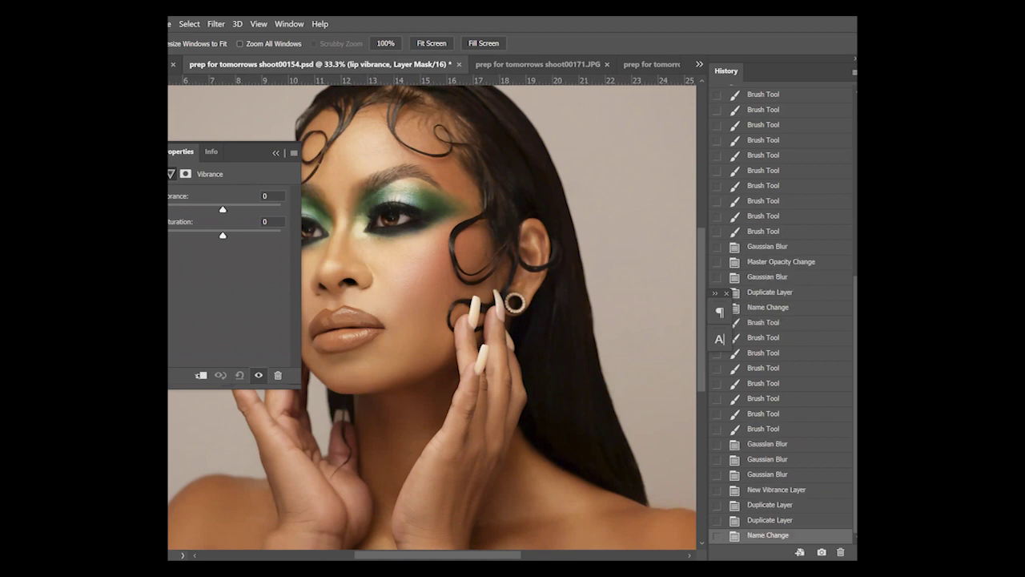
pyautogui.hotkey('ctrl', 'i')
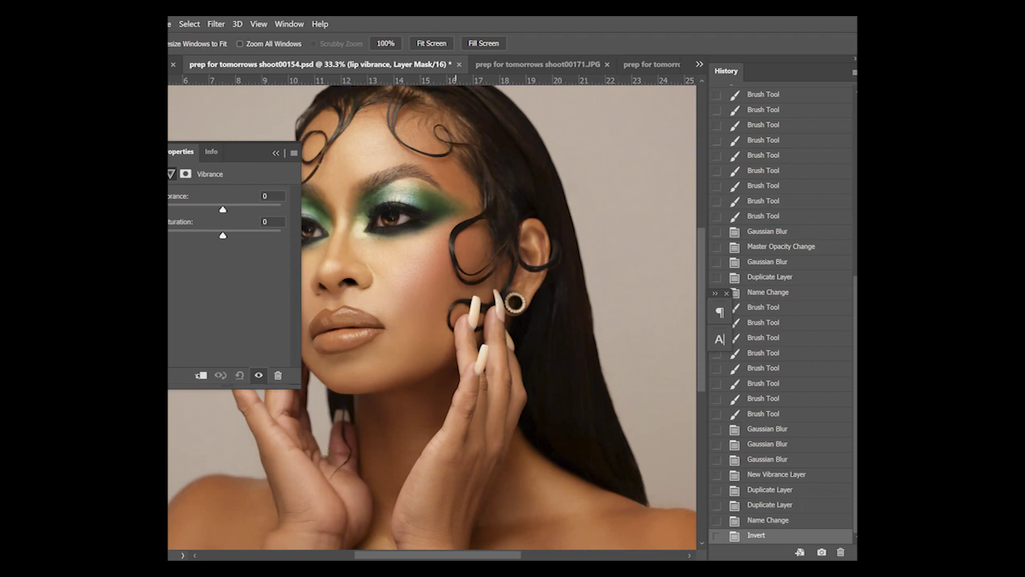
# Paint the first part of the upper lip into the lip vibrance mask with a smaller brush at 100% opacity
pyautogui.press('b')
pyautogui.moveTo(339, 44); pyautogui.dragTo(405, 55)
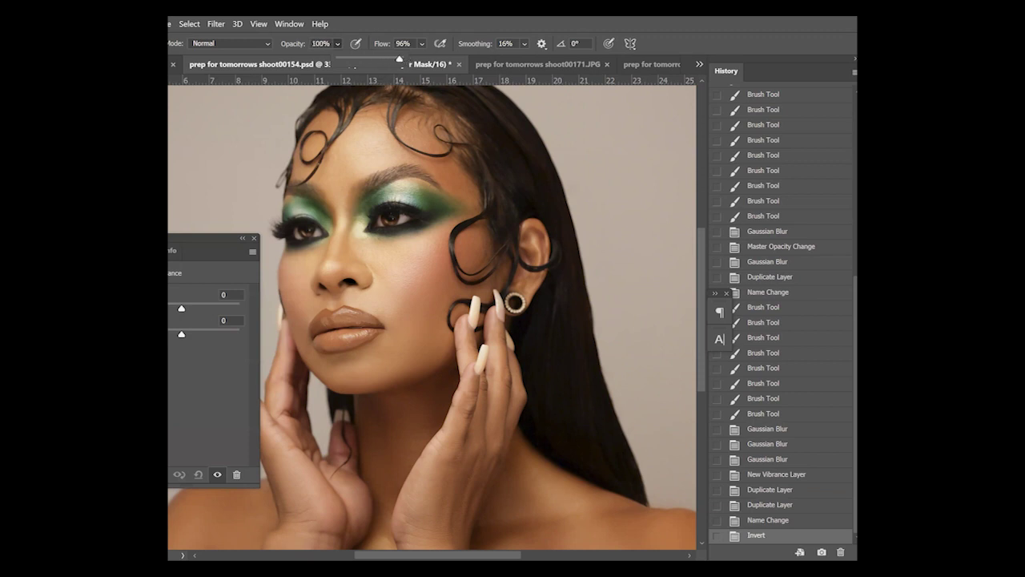
pyautogui.press('[')
pyautogui.press('[')
pyautogui.press('[')
pyautogui.press('[')
pyautogui.press('[')
pyautogui.press('[')
pyautogui.press('[')
pyautogui.press('[')
pyautogui.moveTo(315, 330); pyautogui.dragTo(319, 325)
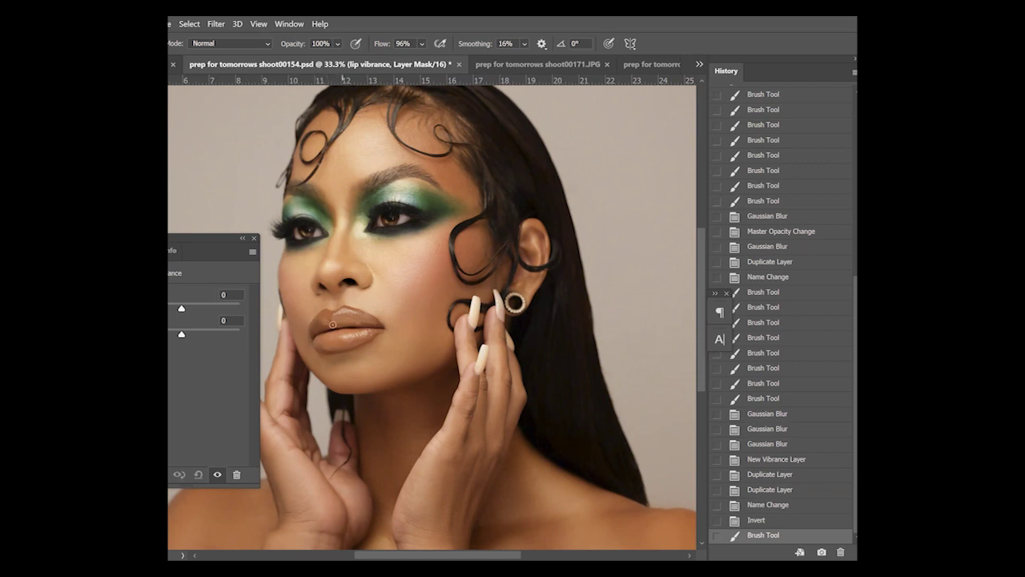
pyautogui.click(323, 331)
pyautogui.click(323, 326)
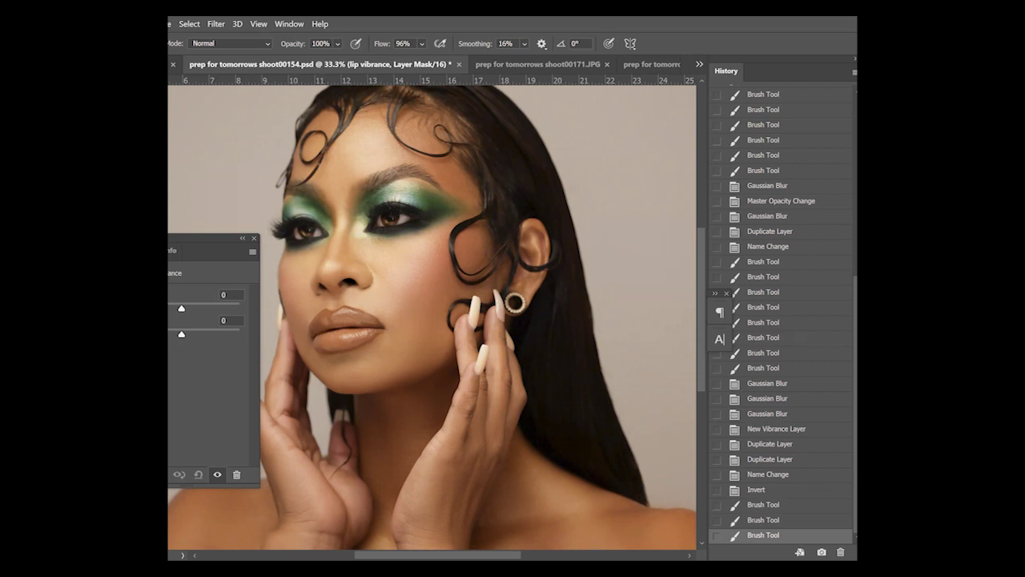
# Set the lip vibrance layer to Vibrance +59 and Saturation +51, and paint the rest of the lips into its mask
pyautogui.moveTo(184, 310); pyautogui.dragTo(215, 330)
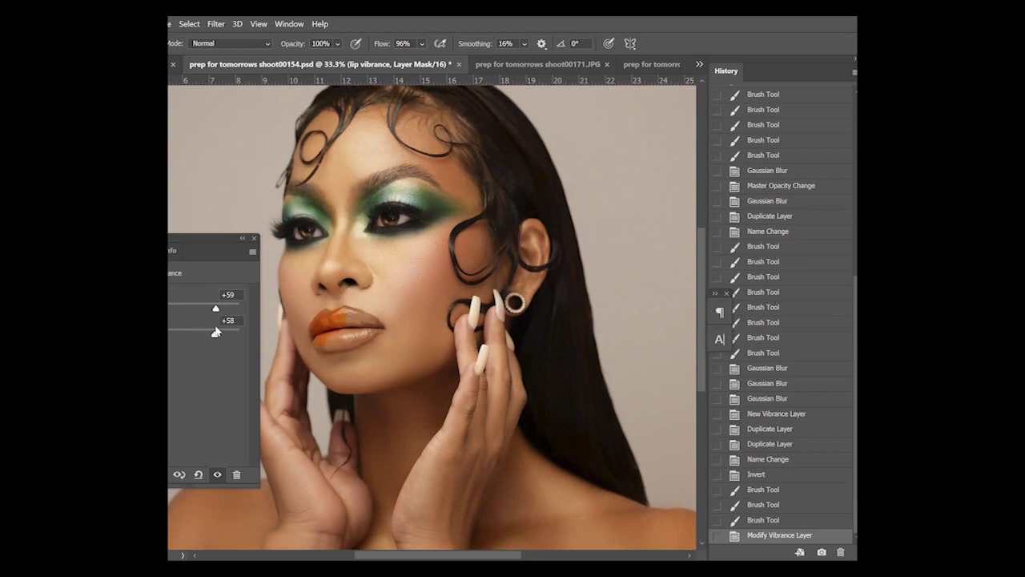
pyautogui.hotkey('ctrl', 'z')
pyautogui.click(211, 331)
pyautogui.moveTo(327, 341); pyautogui.dragTo(374, 328)
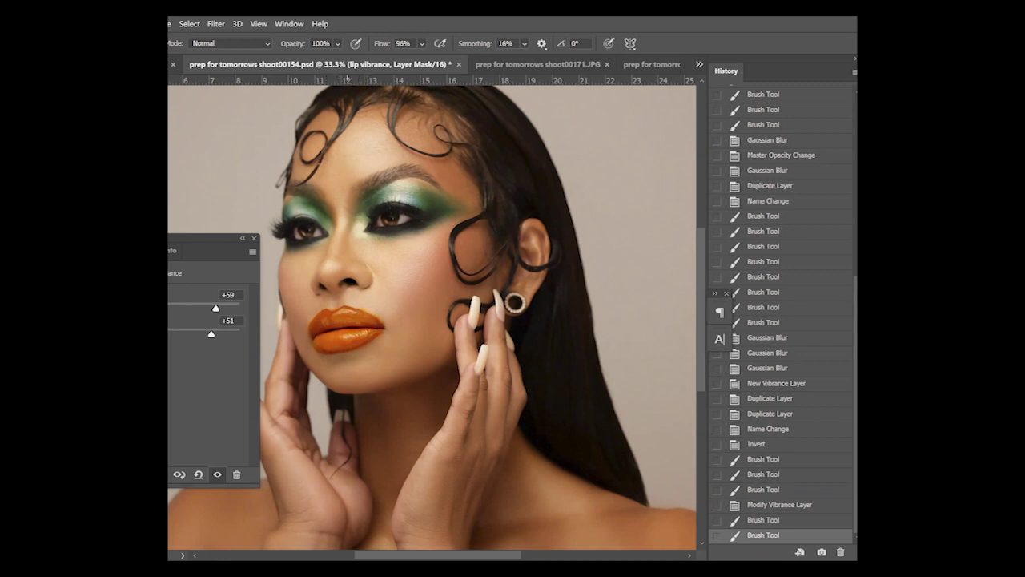
pyautogui.moveTo(347, 322); pyautogui.dragTo(361, 320)
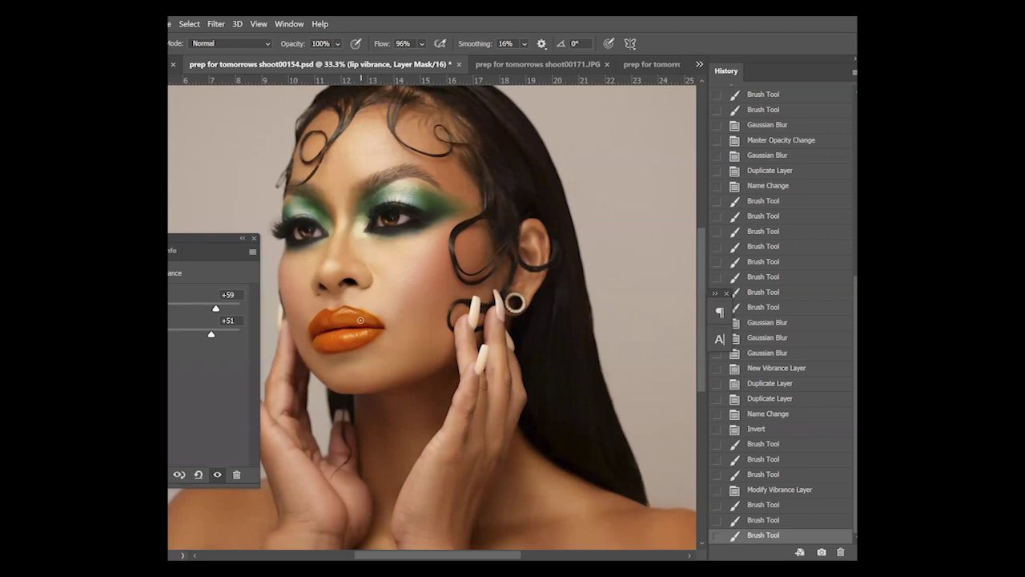
# Refine the lip vibrance mask up close along the upper lip edge, mouth corners and lower lip outline
pyautogui.press('z')
pyautogui.click(317, 314)
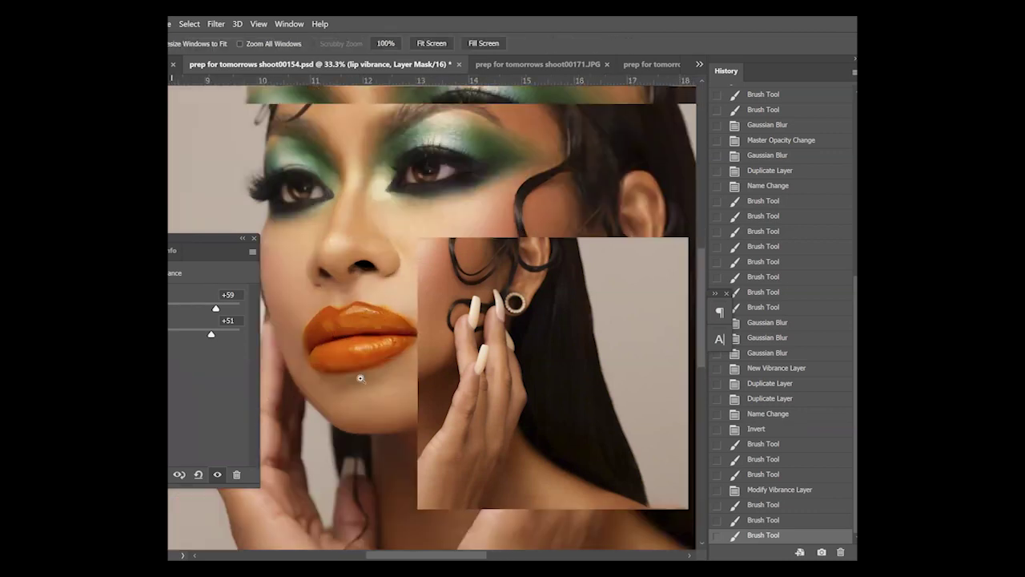
pyautogui.press('b')
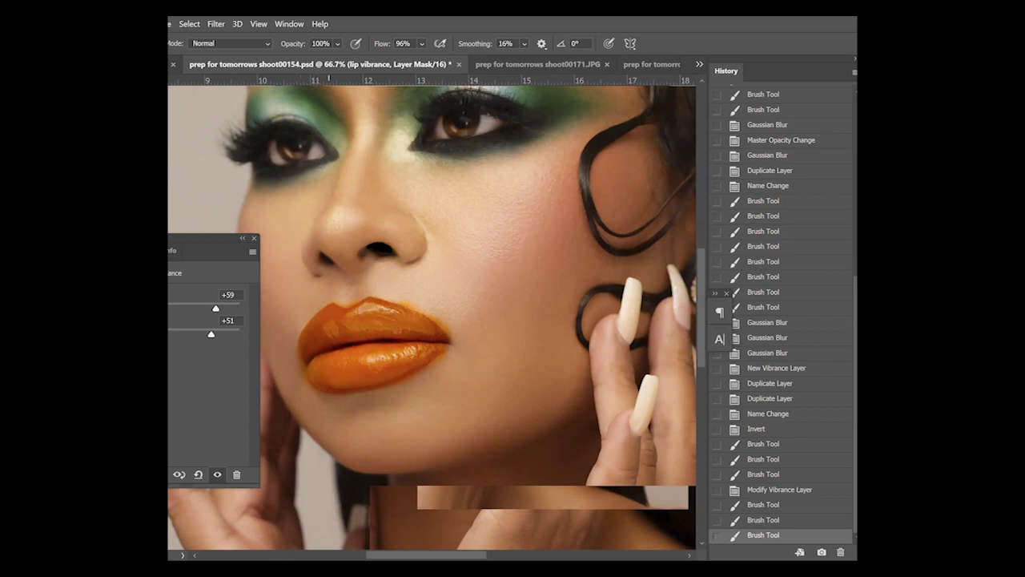
pyautogui.moveTo(337, 314); pyautogui.dragTo(344, 314)
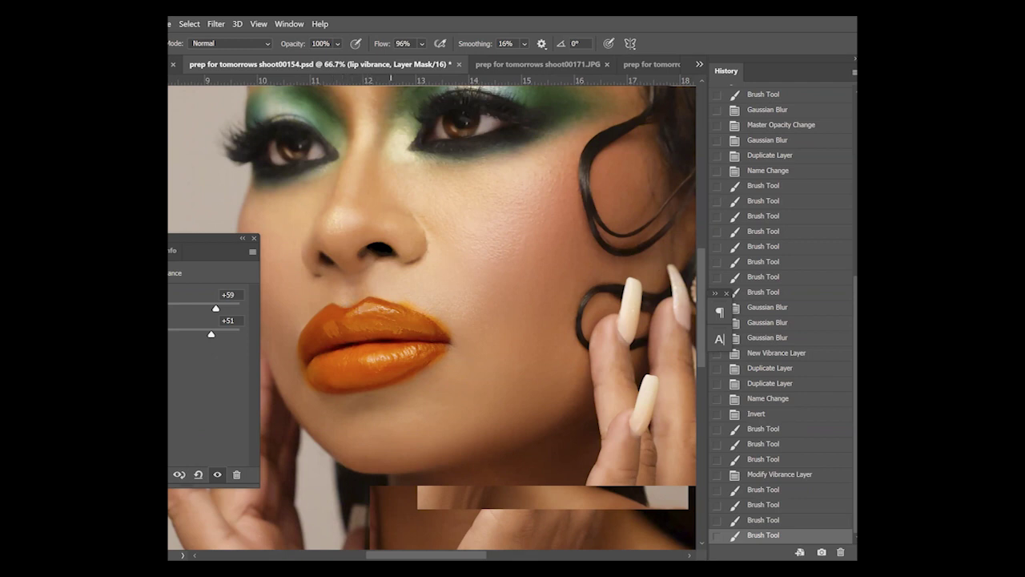
pyautogui.moveTo(377, 309); pyautogui.dragTo(418, 319)
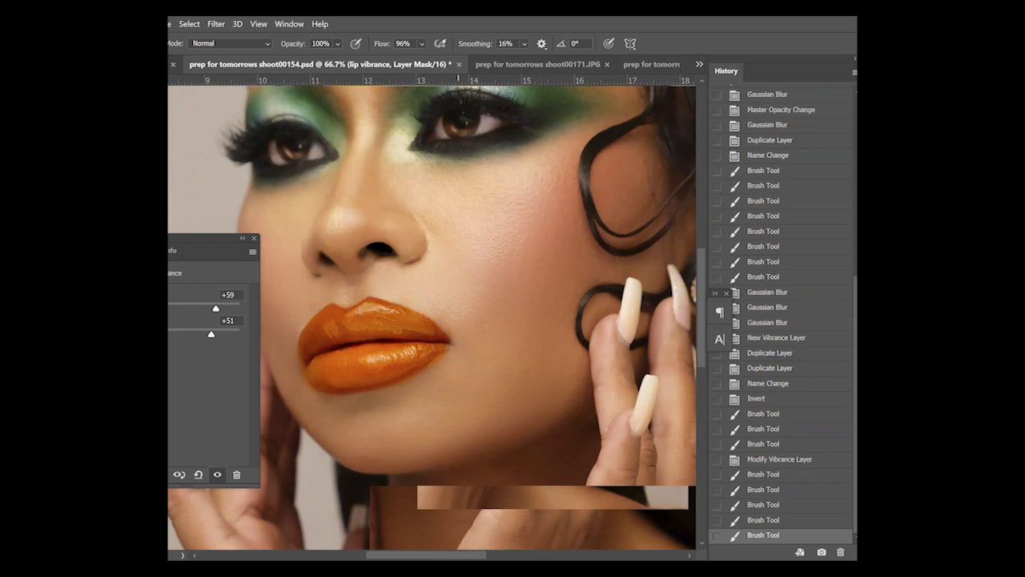
pyautogui.click(442, 338)
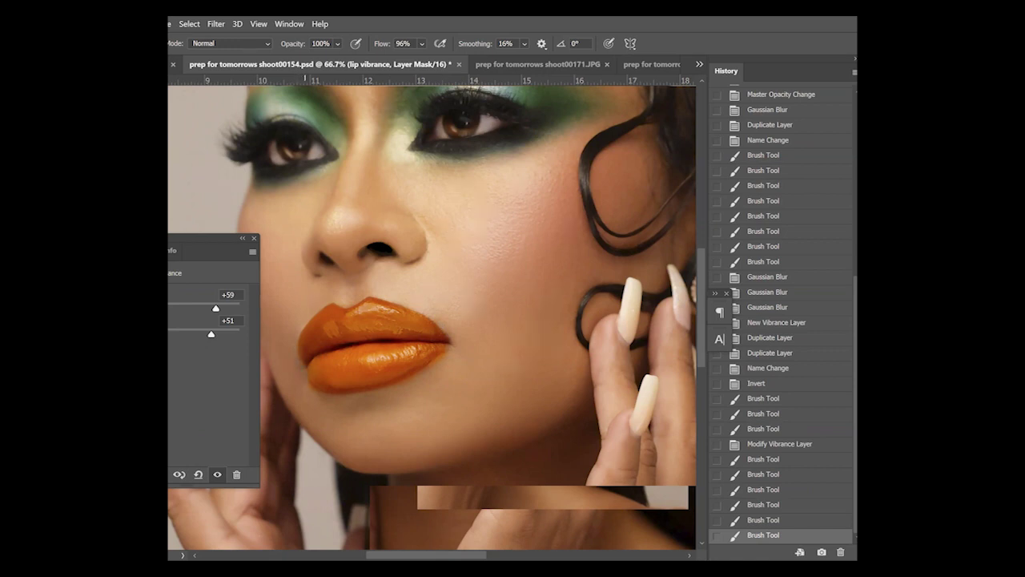
pyautogui.click(312, 391)
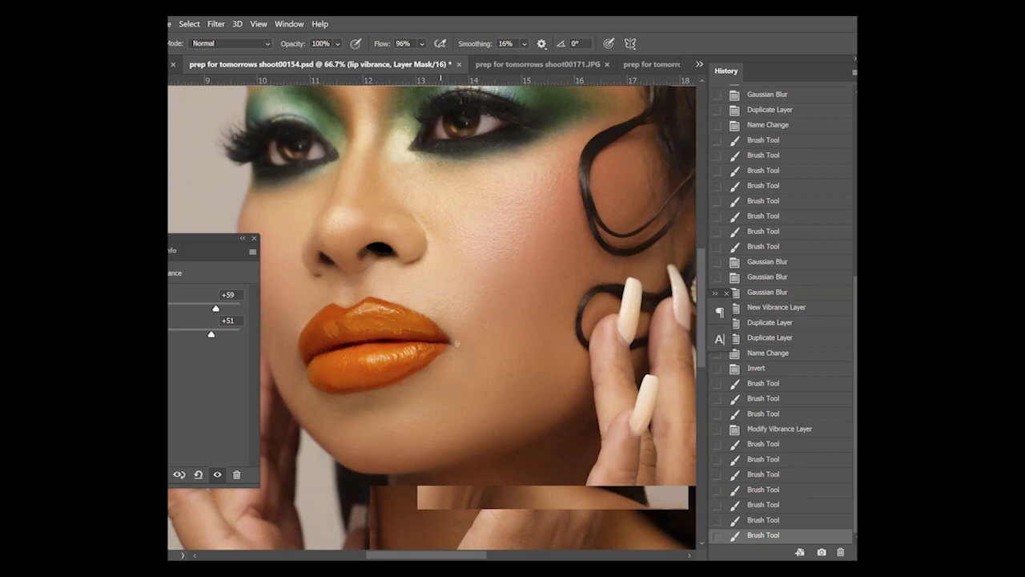
pyautogui.moveTo(433, 366); pyautogui.dragTo(441, 366)
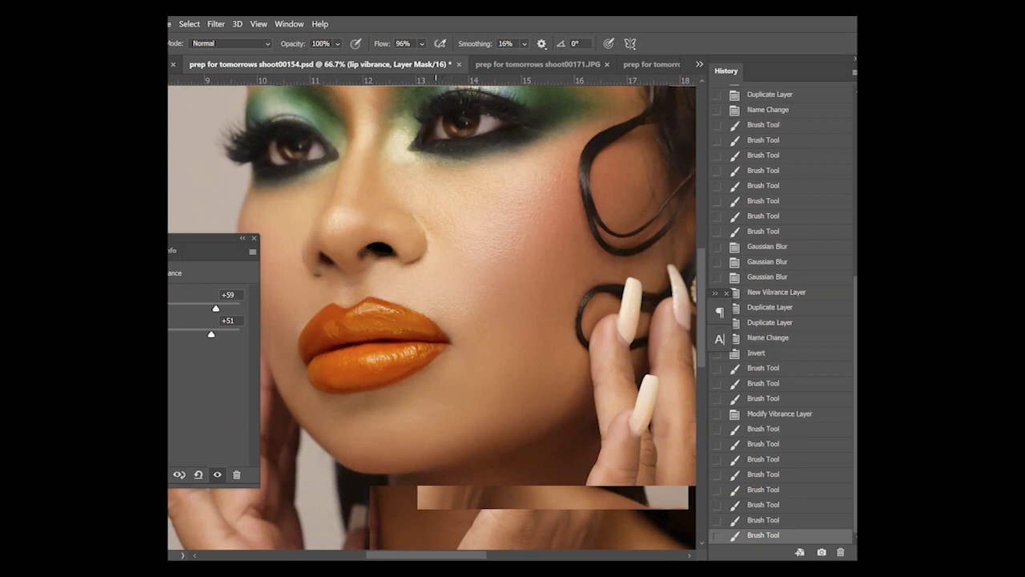
pyautogui.moveTo(439, 333); pyautogui.dragTo(433, 331)
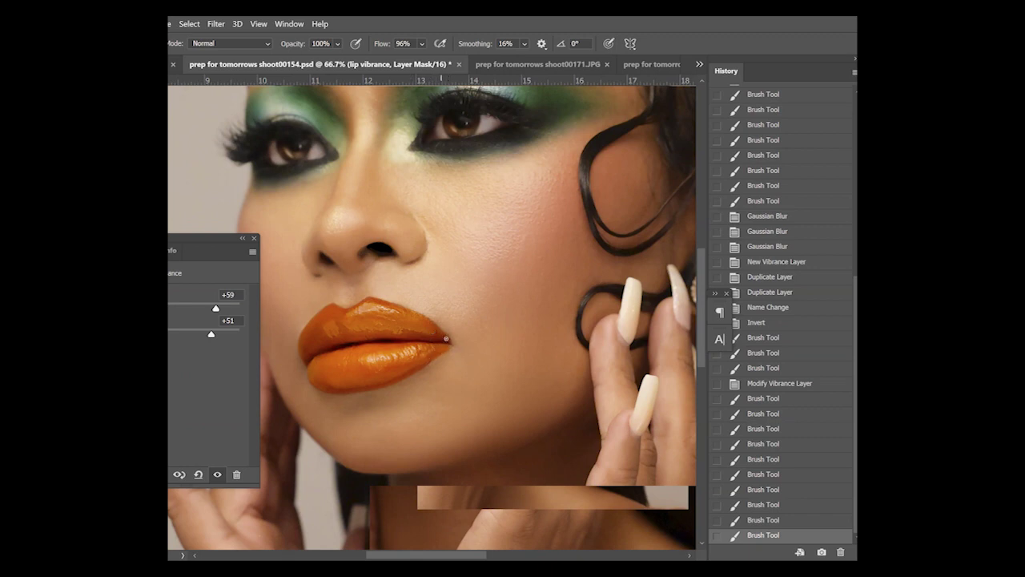
# Touch up the lip vibrance mask around the mouth corner, the adjacent lower lip edge and the upper lip
pyautogui.moveTo(436, 330); pyautogui.dragTo(427, 324)
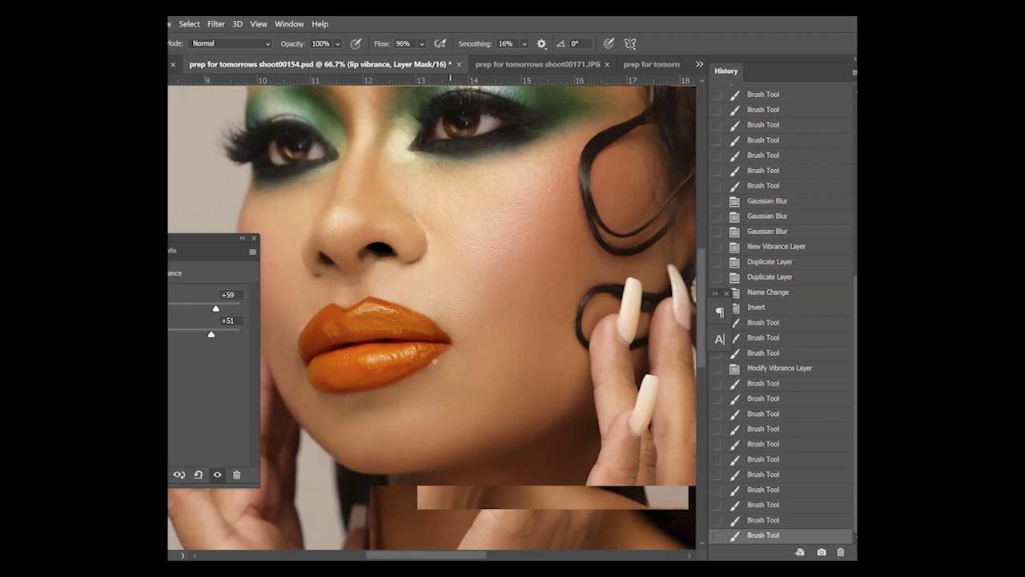
pyautogui.click(463, 341)
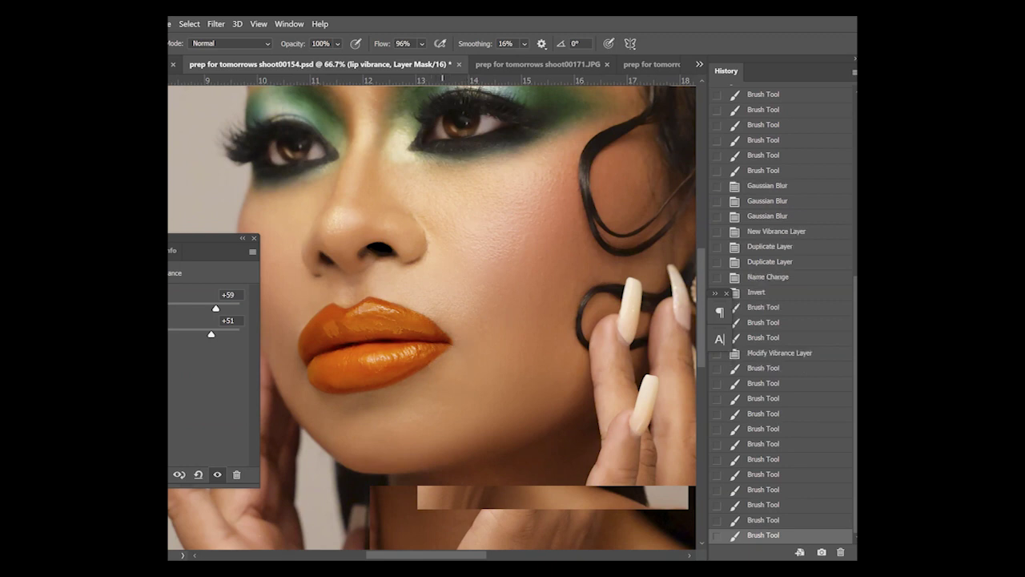
pyautogui.moveTo(453, 343); pyautogui.dragTo(429, 355)
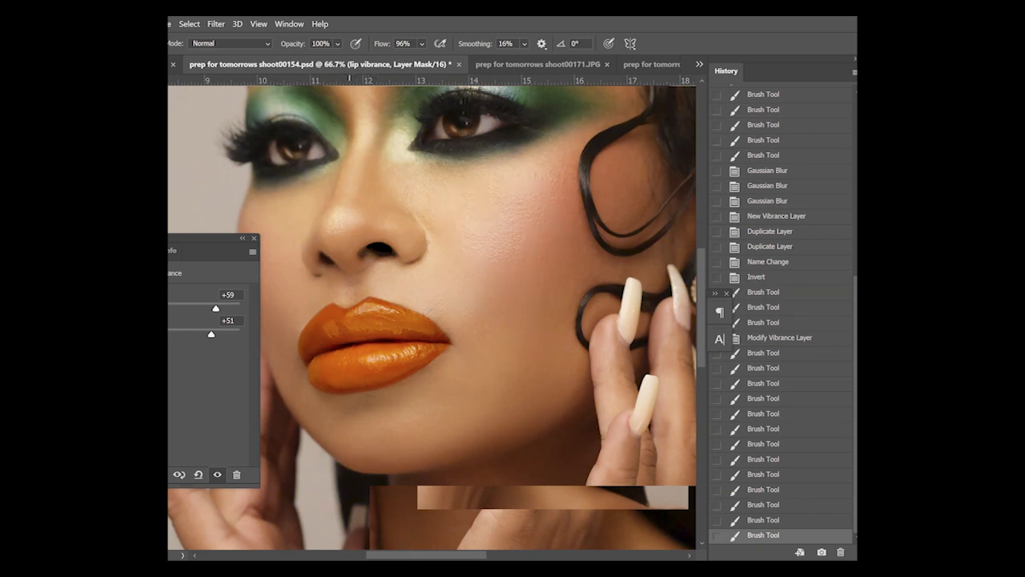
pyautogui.click(340, 309)
# Lower the lip vibrance layer's opacity to tone down the orange lips, and check the effect on the whole portrait
pyautogui.press('z')
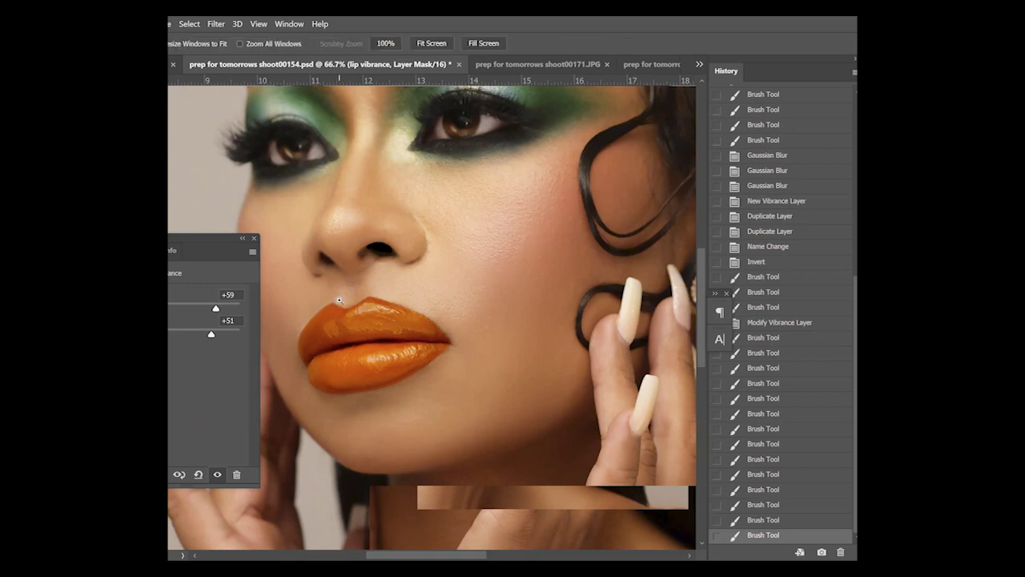
pyautogui.click(431, 43)
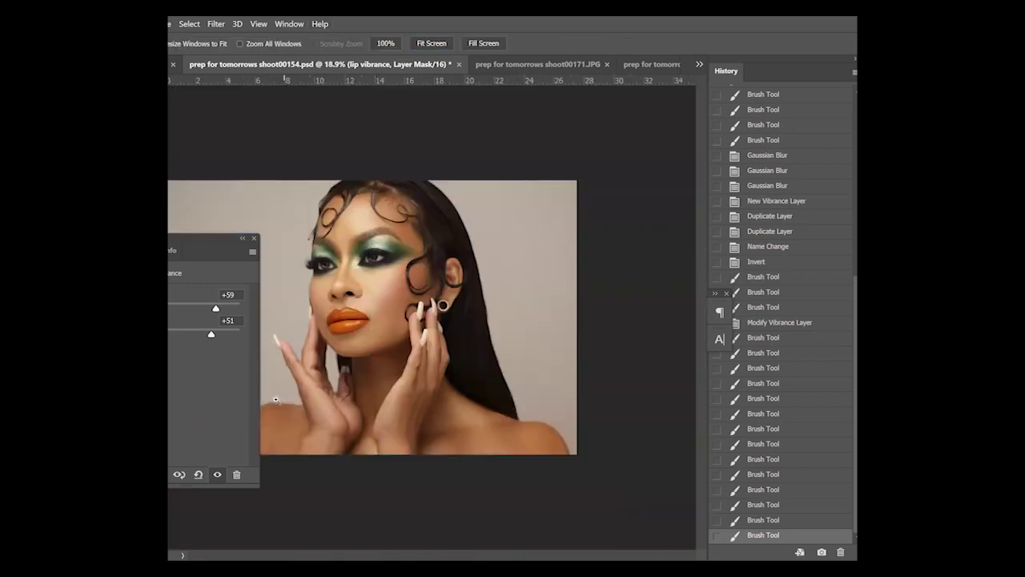
pyautogui.click(369, 319)
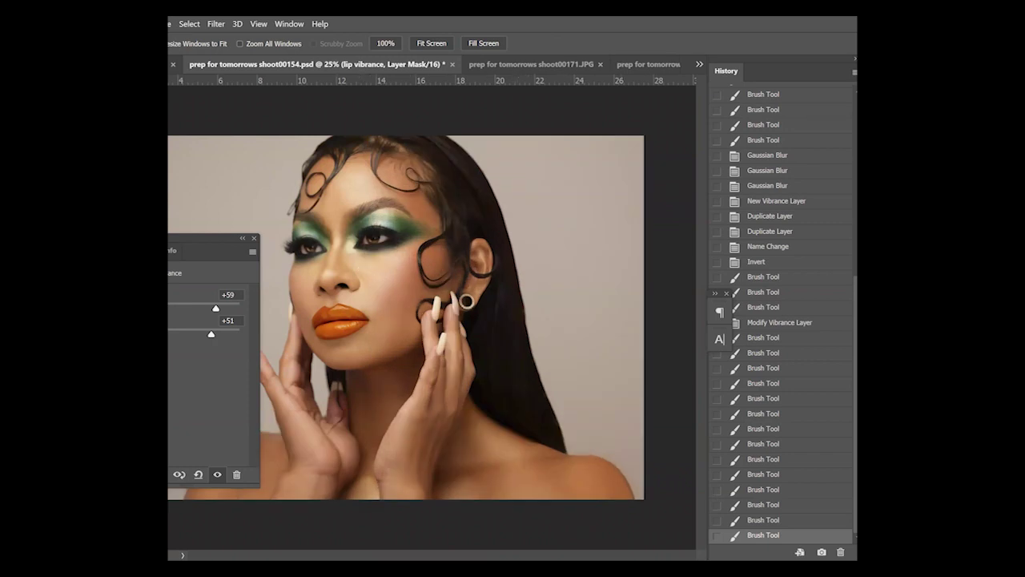
pyautogui.hotkey('ctrl', ',')
pyautogui.press('8')
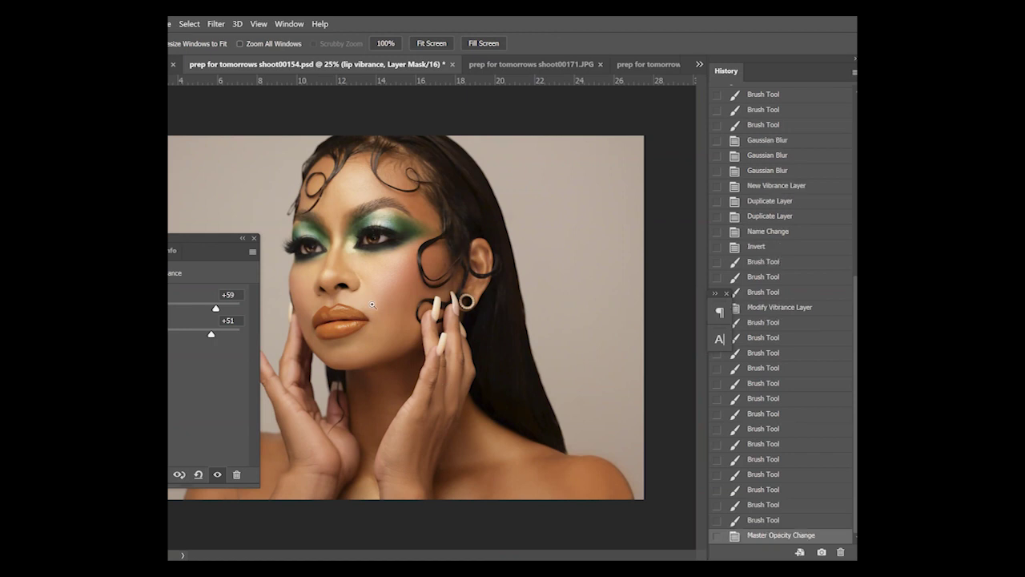
pyautogui.keyDown('alt'); pyautogui.click(361, 272); pyautogui.keyUp('alt')
pyautogui.keyDown('alt'); pyautogui.click(359, 272); pyautogui.keyUp('alt')
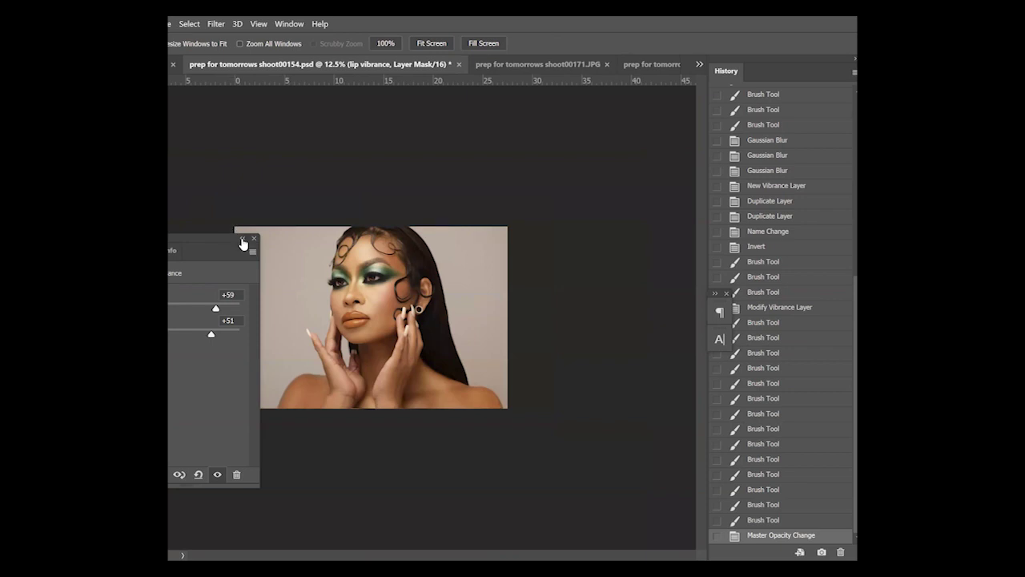
pyautogui.click(243, 240)
pyautogui.click(371, 327)
pyautogui.click(372, 308)
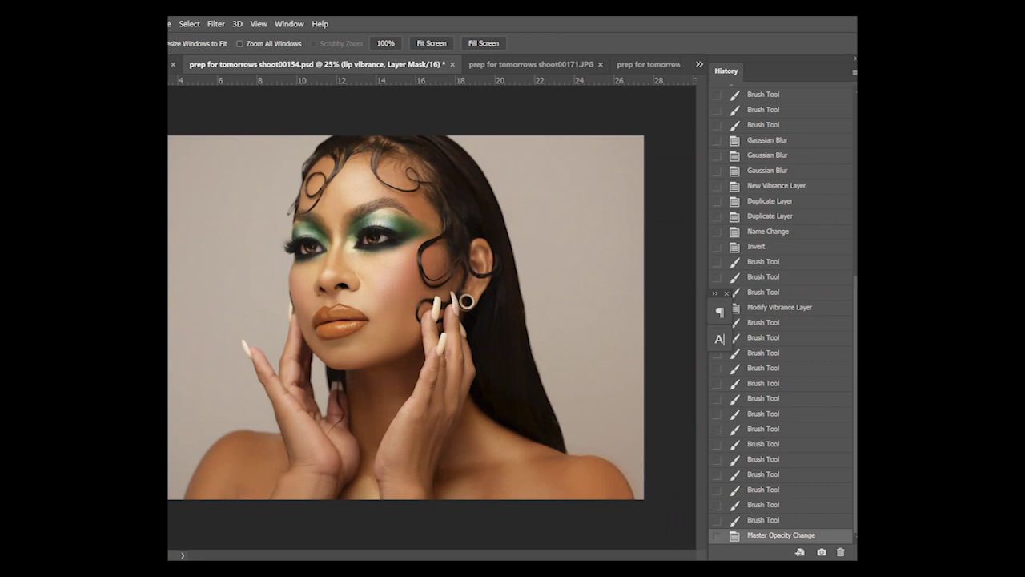
# Add a Color Balance adjustment layer above the lip vibrance layer and clip it to that layer
pyautogui.hotkey('ctrl', 'b')
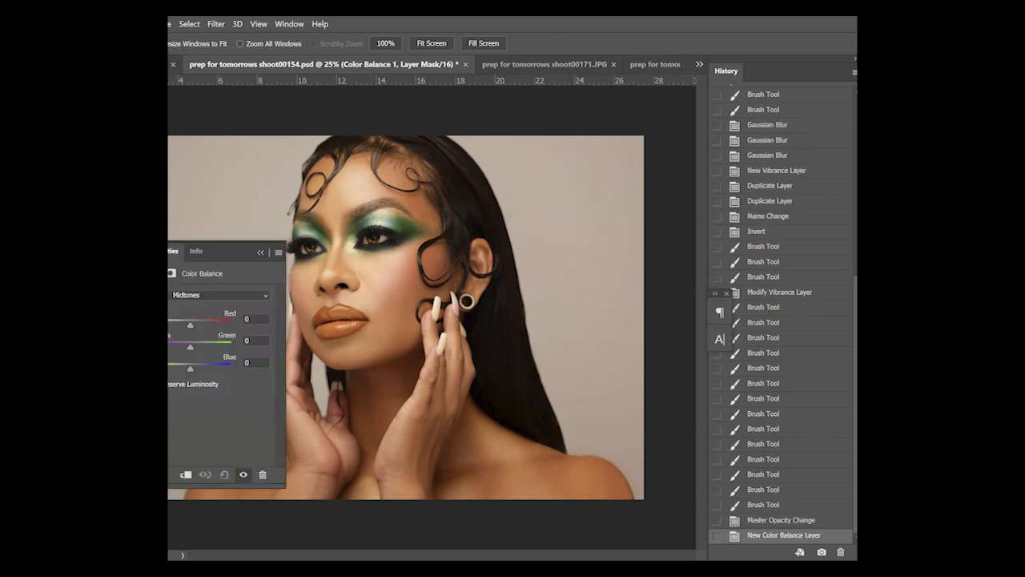
pyautogui.rightClick(854, 369)
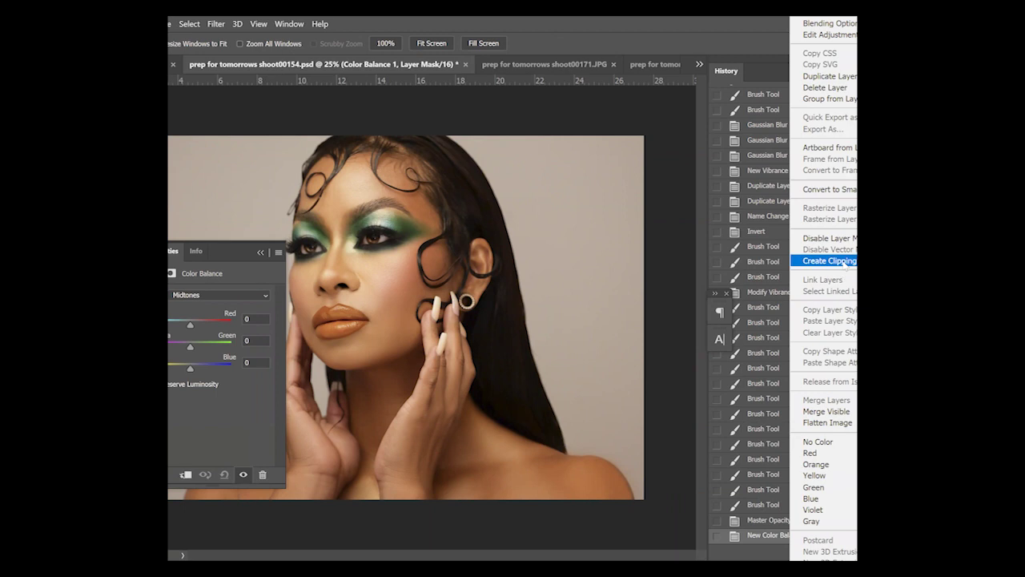
pyautogui.click(833, 260)
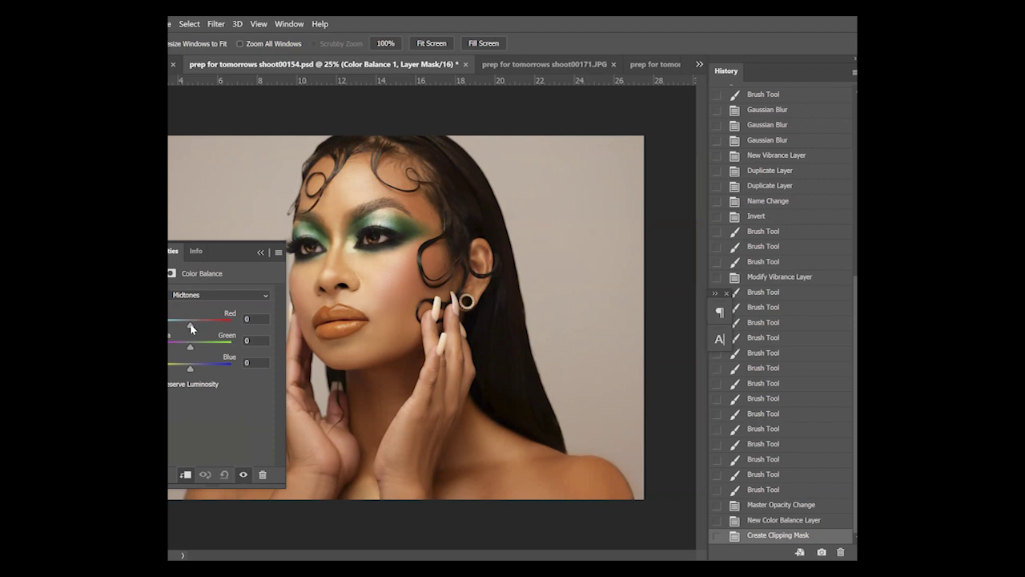
# Try Color Balance midtones of Red +2 and Blue +61, compare with the layer hidden, and reduce Blue to +7
pyautogui.moveTo(191, 328); pyautogui.dragTo(192, 326)
pyautogui.moveTo(191, 364); pyautogui.dragTo(215, 373)
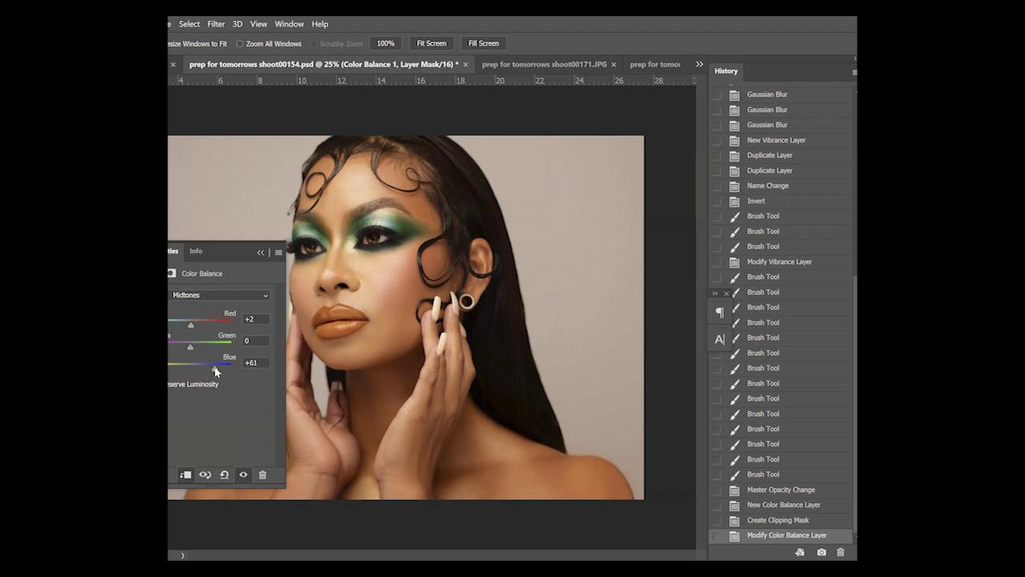
pyautogui.click(244, 474)
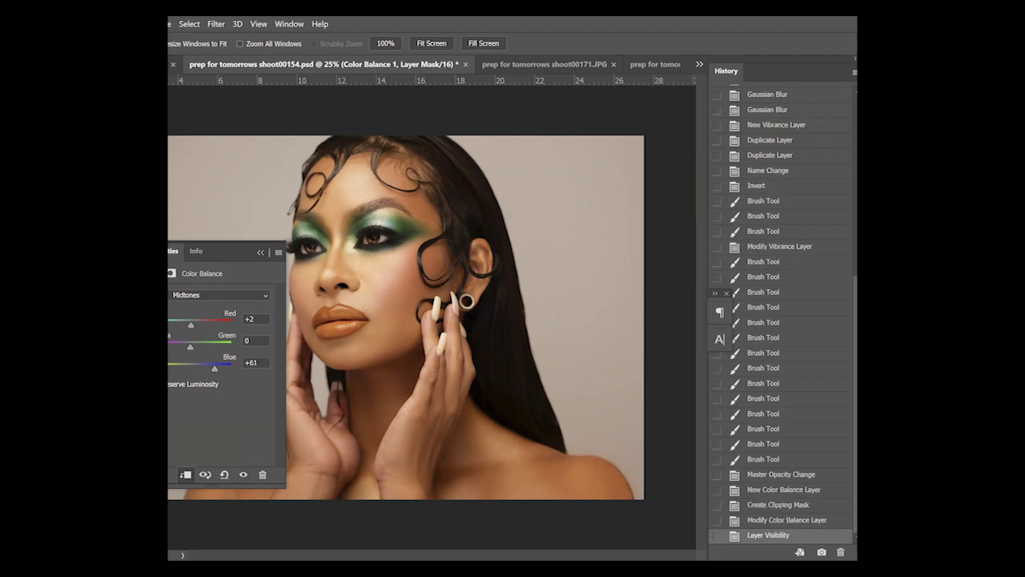
pyautogui.click(243, 474)
pyautogui.moveTo(206, 365); pyautogui.dragTo(197, 366)
pyautogui.moveTo(194, 370); pyautogui.dragTo(192, 369)
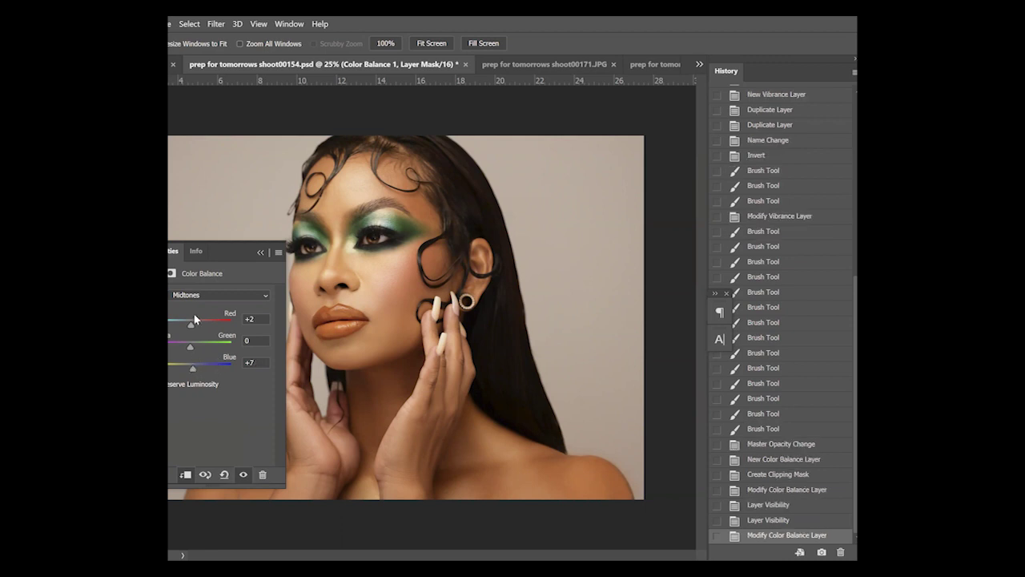
# Set the Color Balance midtones to Red -25 and Blue +28, compare before and after, and shift Green slightly toward magenta
pyautogui.moveTo(191, 329)
pyautogui.mouseDown()
pyautogui.moveTo(170, 330)
pyautogui.moveTo(193, 329)
pyautogui.moveTo(180, 329)
pyautogui.mouseUp()
pyautogui.moveTo(193, 369); pyautogui.dragTo(201, 370)
pyautogui.hotkey('ctrl', ',')
pyautogui.hotkey('ctrl', ',')
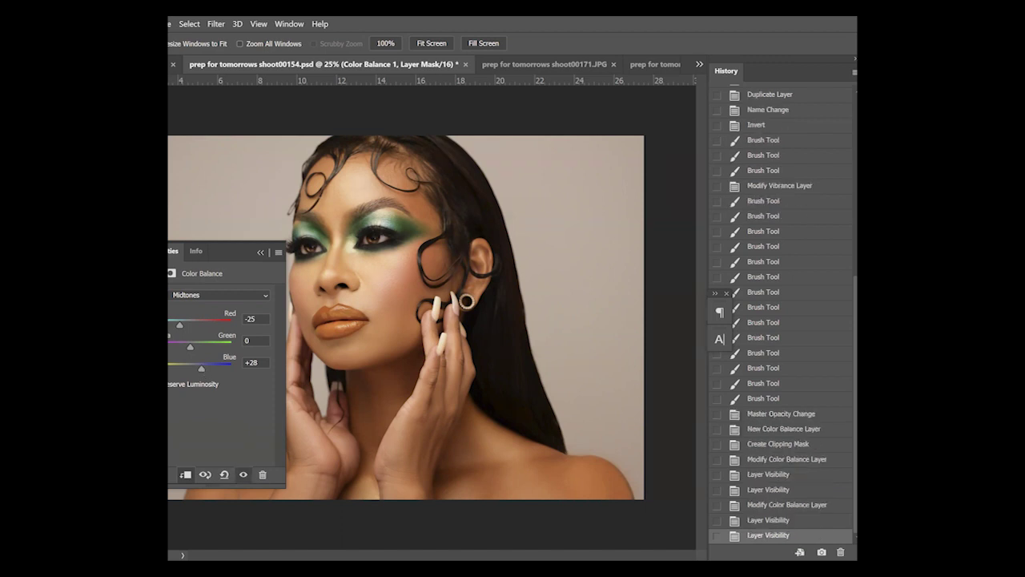
pyautogui.moveTo(190, 347); pyautogui.dragTo(188, 350)
# Compare the lips with the lip vibrance layer hidden and shown, and review the whole portrait at several magnifications
pyautogui.hotkey('alt', '[')
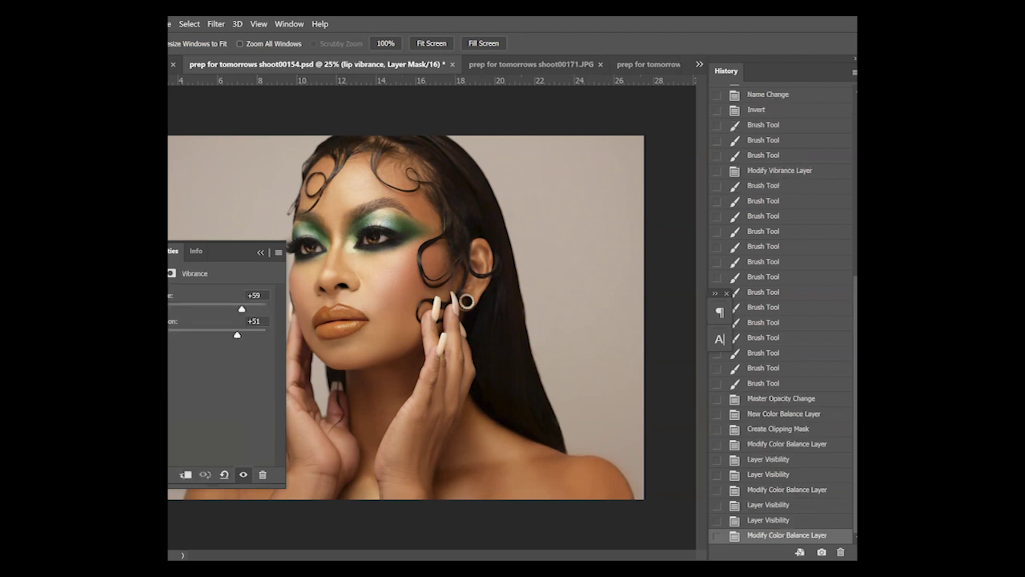
pyautogui.click(243, 474)
pyautogui.click(243, 475)
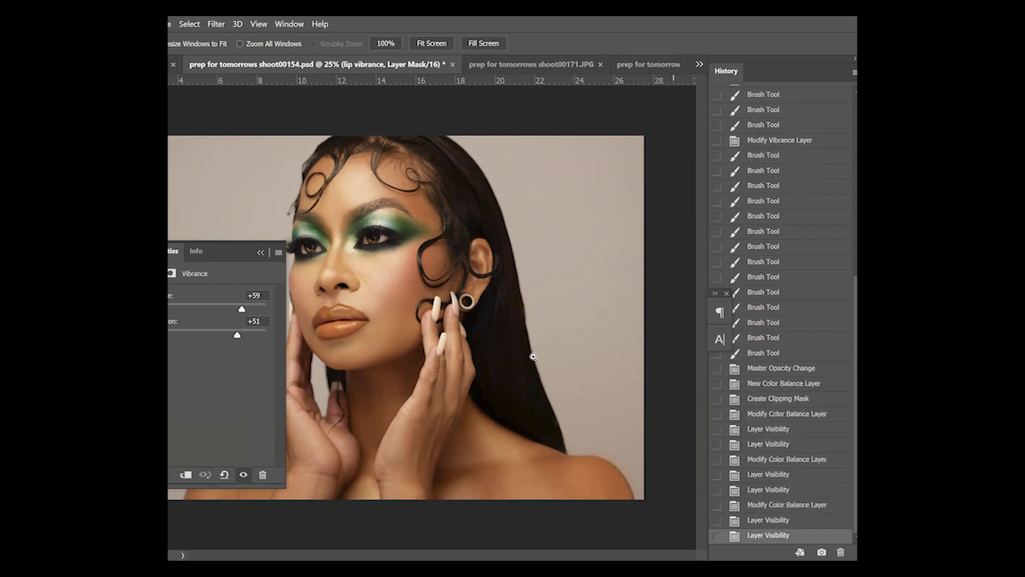
pyautogui.keyDown('alt'); pyautogui.click(388, 294); pyautogui.keyUp('alt')
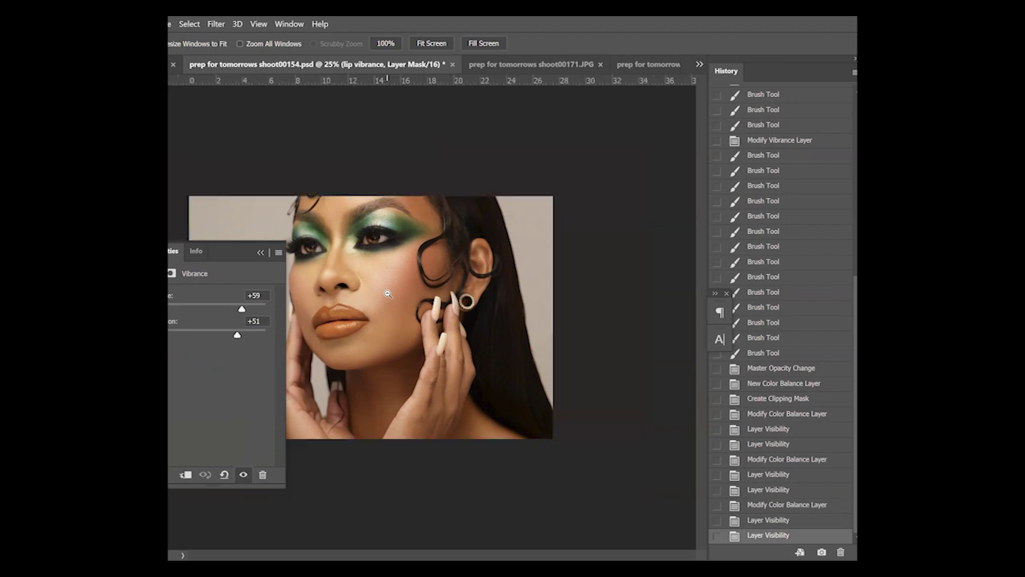
pyautogui.keyDown('alt'); pyautogui.click(388, 294); pyautogui.keyUp('alt')
pyautogui.keyDown('alt'); pyautogui.click(388, 294); pyautogui.keyUp('alt')
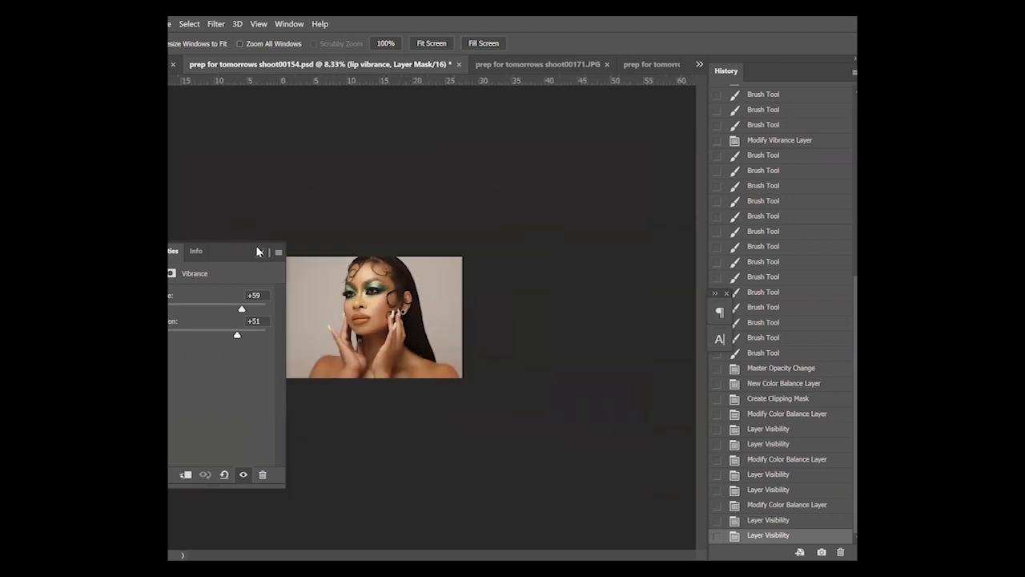
pyautogui.click(257, 251)
pyautogui.click(396, 245)
pyautogui.click(330, 231)
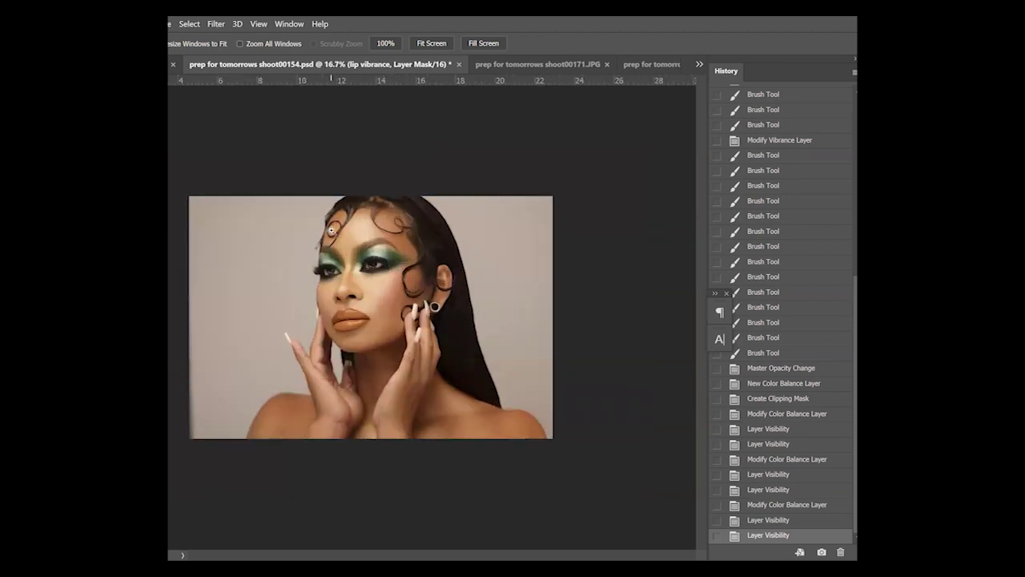
pyautogui.click(331, 231)
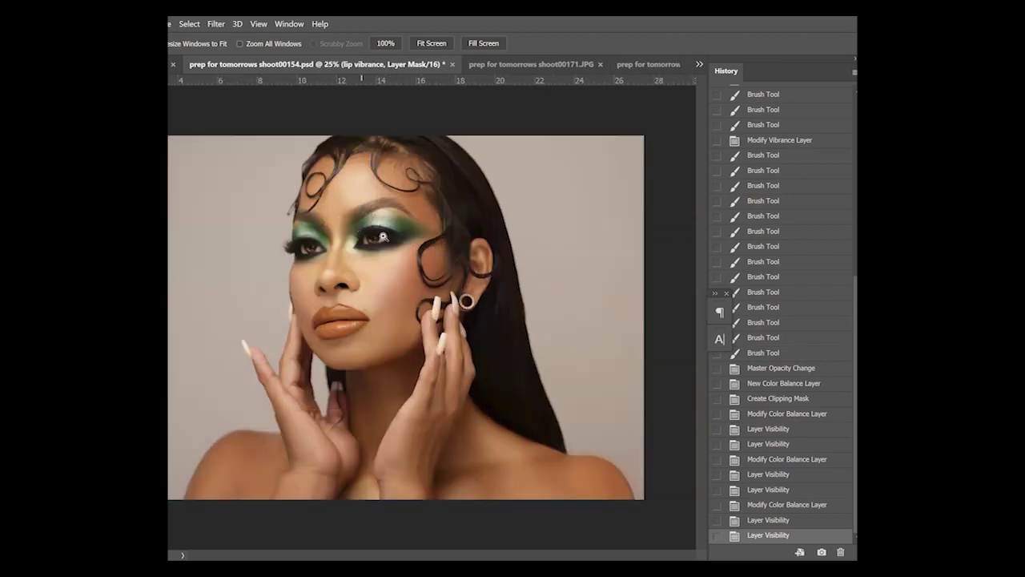
# Invert the Vibrance 1 copy layer's mask and set that layer to Vibrance +36 and Saturation +40
pyautogui.click(309, 232)
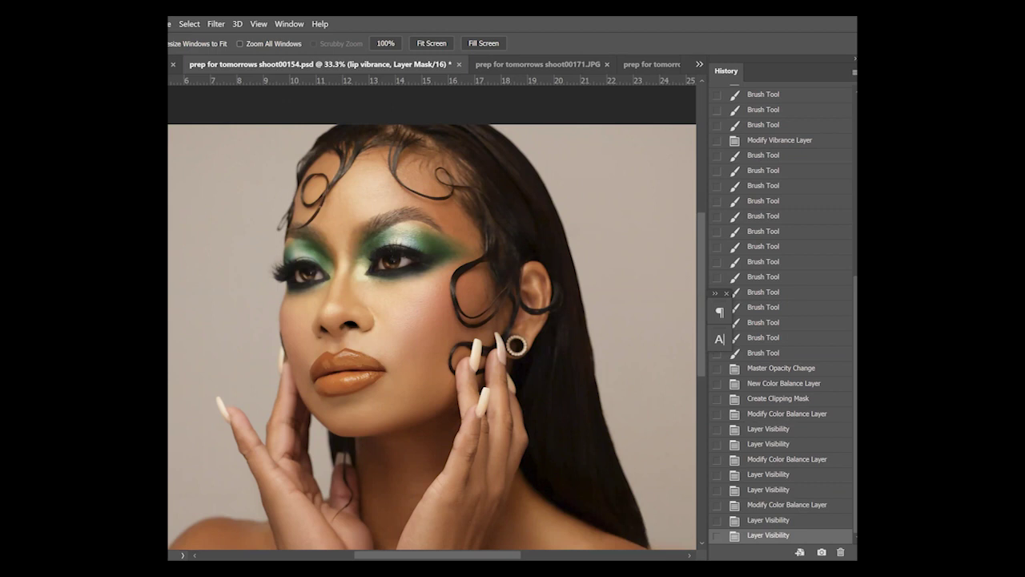
pyautogui.hotkey('alt', '[')
pyautogui.hotkey('ctrl', 'i')
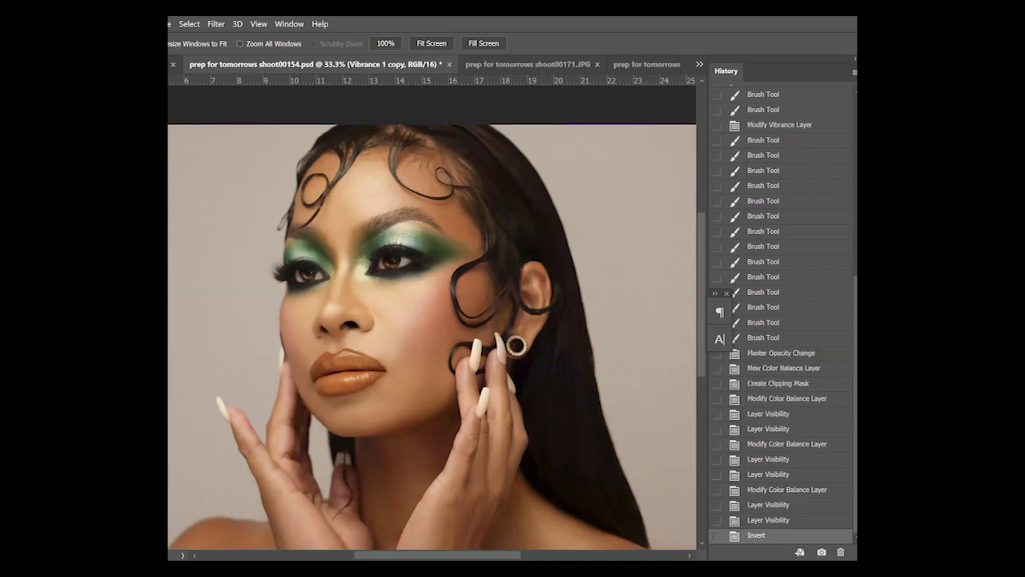
pyautogui.moveTo(213, 308); pyautogui.dragTo(242, 335)
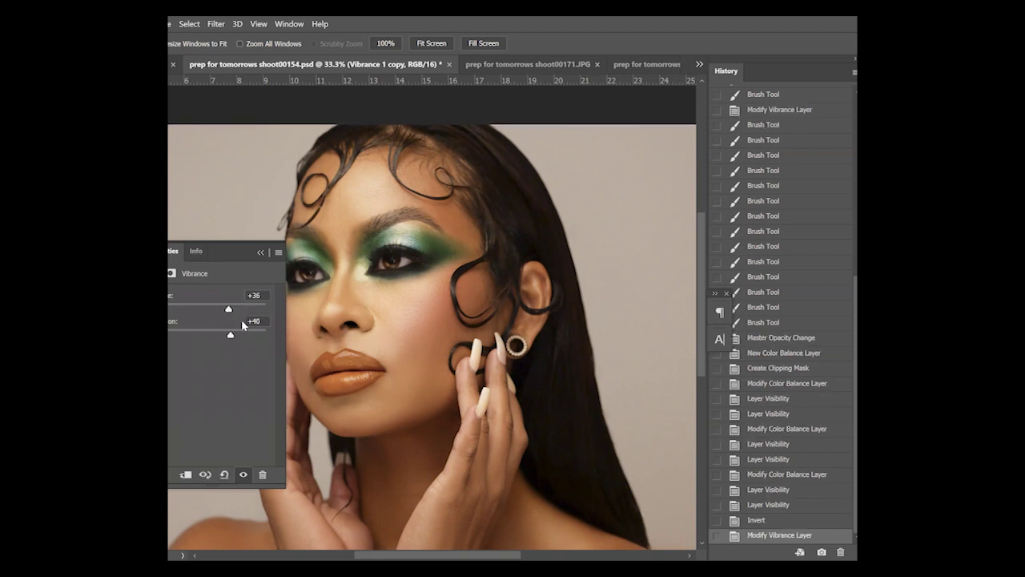
# Paint the green eyeshadow around the model's left eye into the Vibrance 1 copy mask with the brush at 37% opacity
pyautogui.press('b')
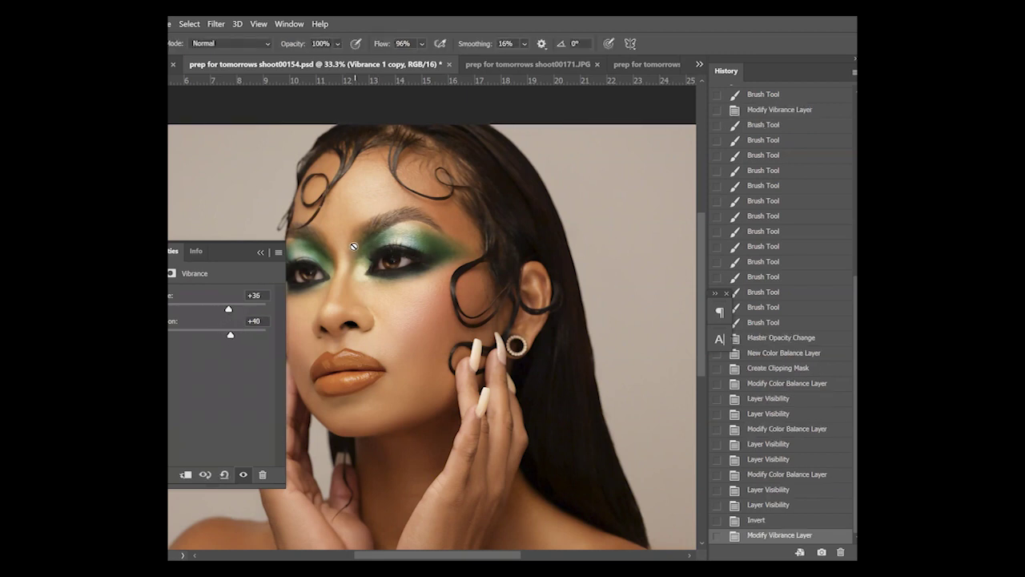
pyautogui.hotkey('ctrl', '\\')
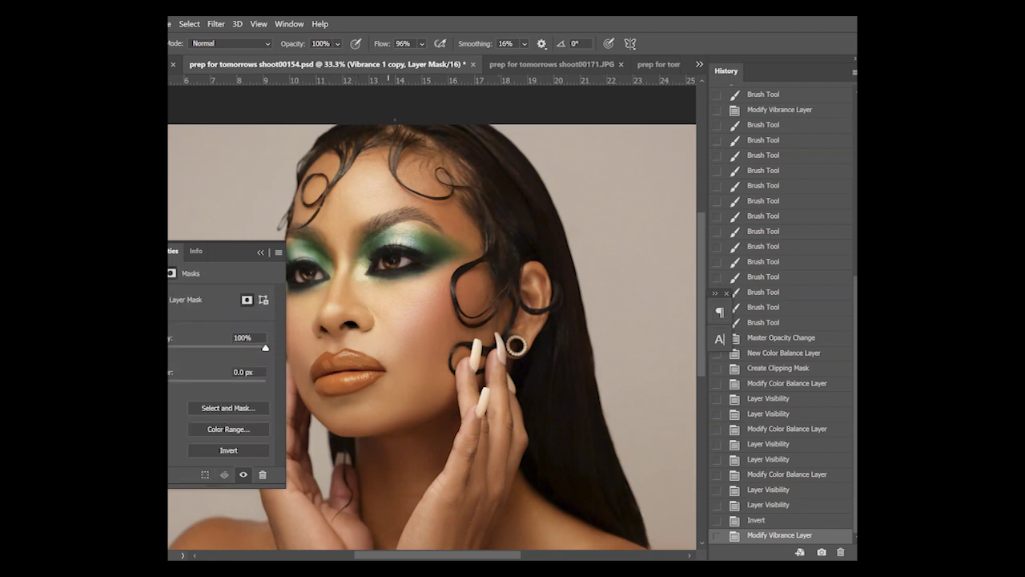
pyautogui.moveTo(337, 43); pyautogui.dragTo(340, 60)
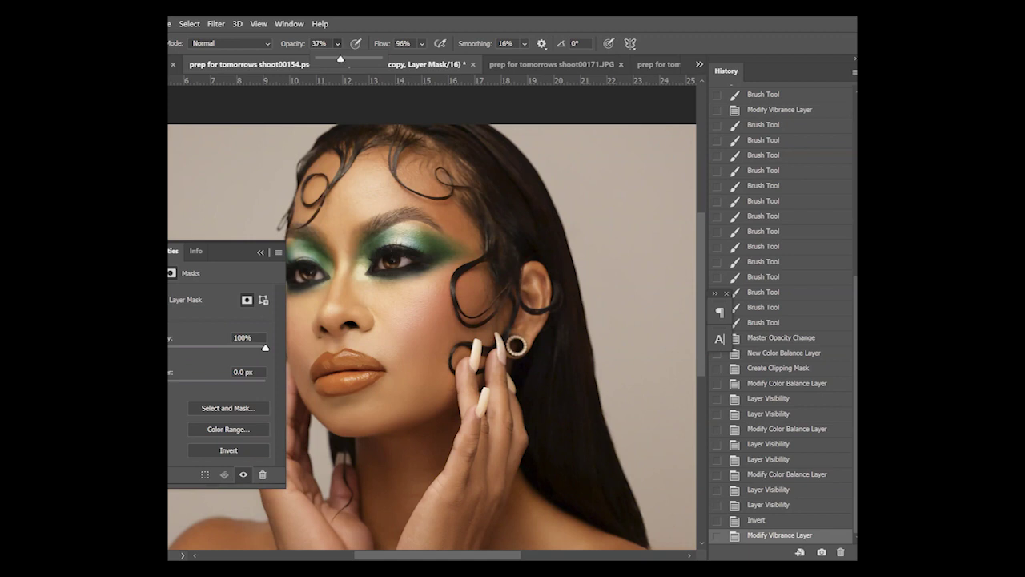
pyautogui.press('Return')
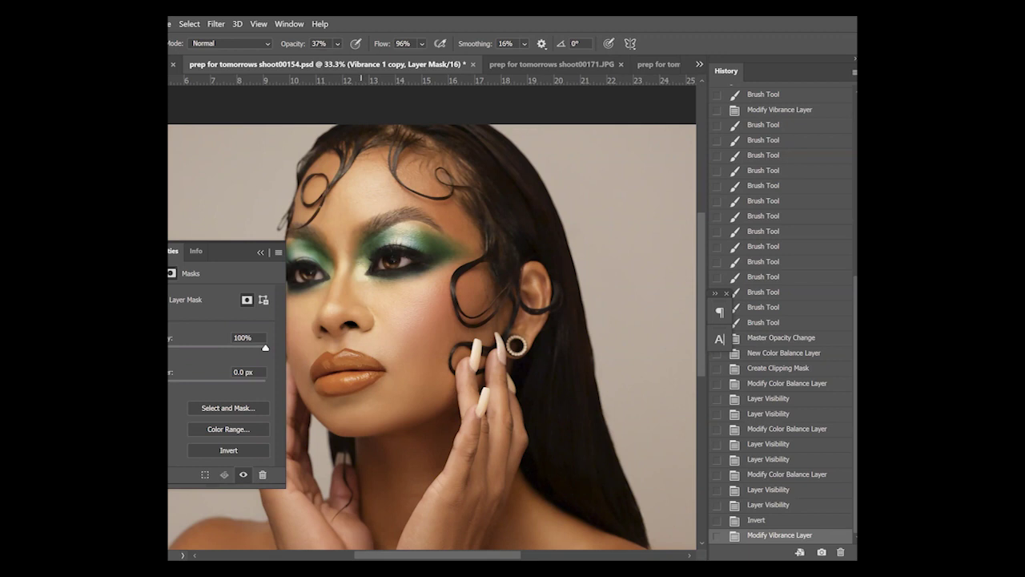
pyautogui.moveTo(370, 250); pyautogui.dragTo(375, 249)
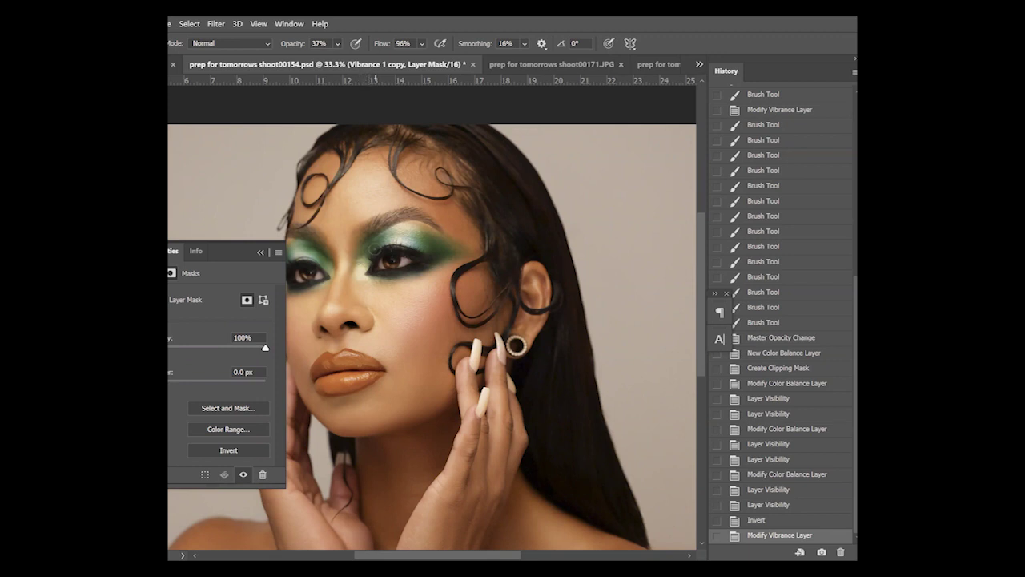
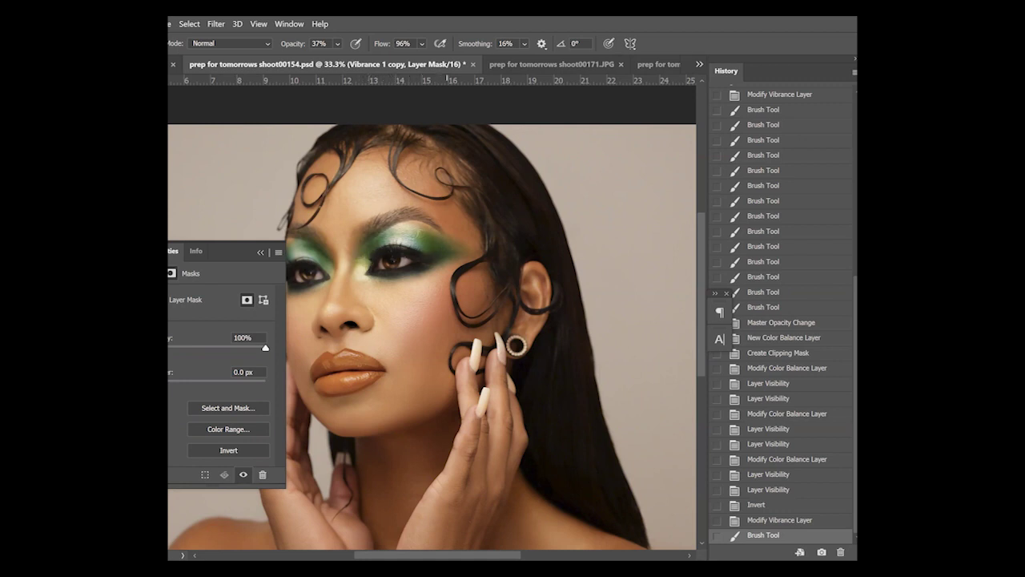
pyautogui.moveTo(419, 264); pyautogui.dragTo(443, 254)
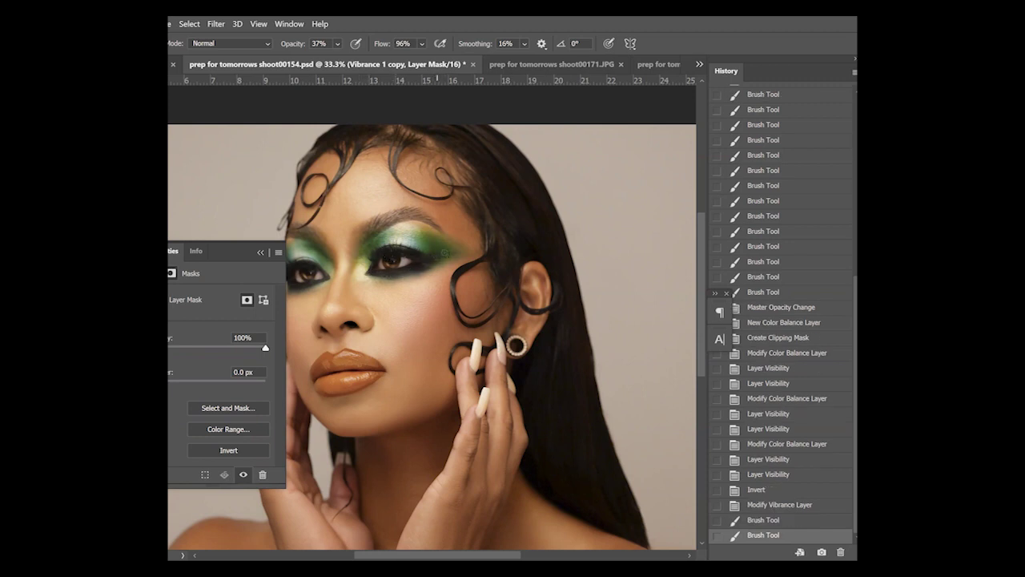
pyautogui.moveTo(440, 253); pyautogui.dragTo(369, 254)
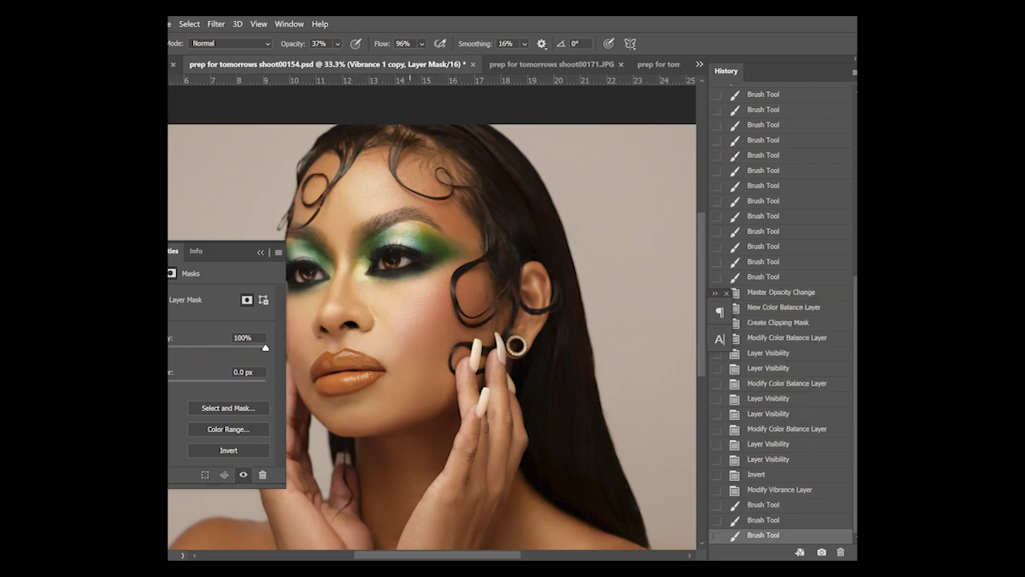
pyautogui.moveTo(439, 245); pyautogui.dragTo(441, 255)
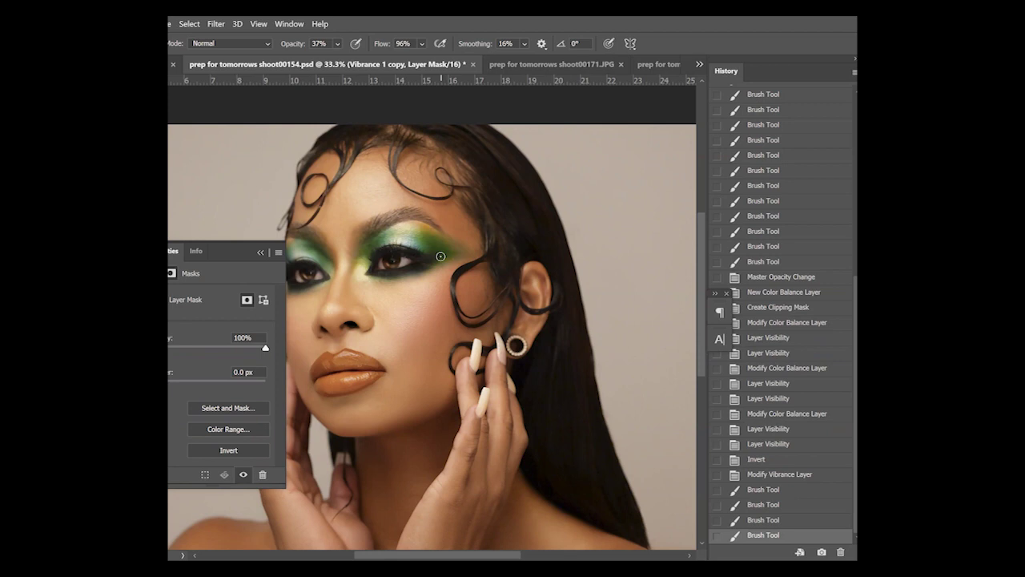
pyautogui.click(261, 252)
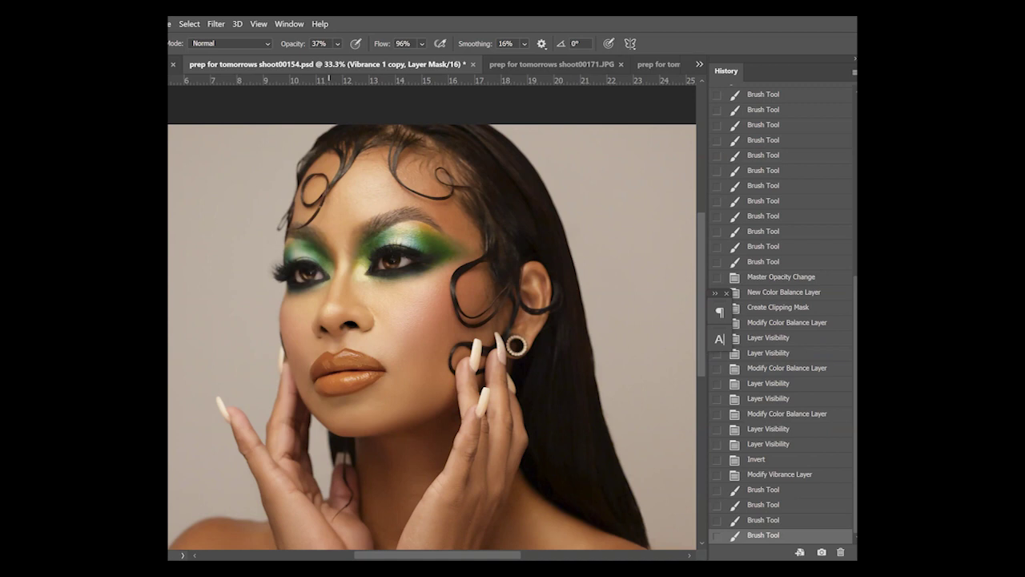
# Paint the green eyeshadow around both eyes into the Vibrance 1 copy mask with the brush at 37% opacity
pyautogui.click(301, 280)
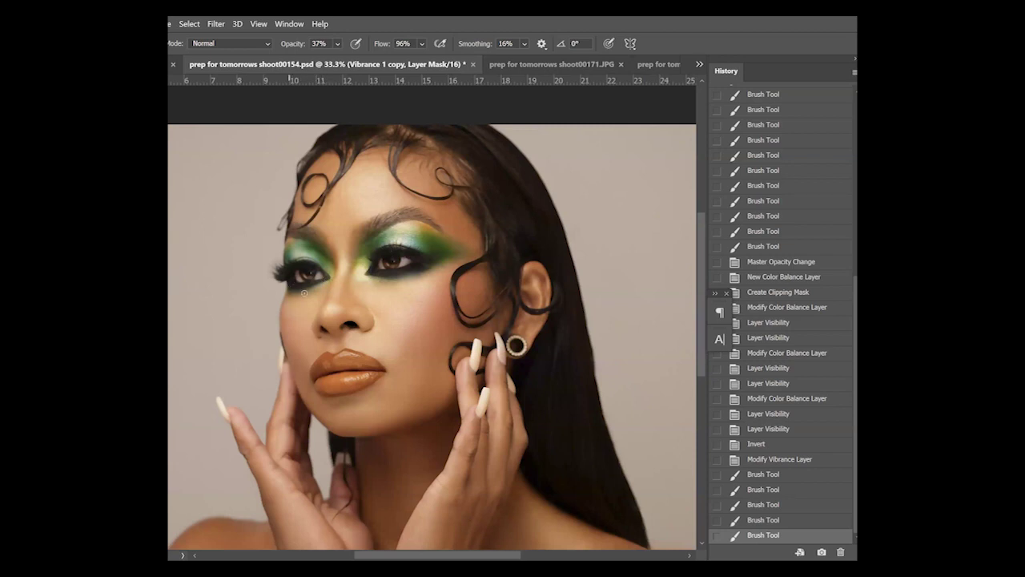
pyautogui.click(311, 252)
pyautogui.click(374, 250)
# Adjust the Vibrance 1 copy layer's opacity while viewing the whole portrait, and save the document
pyautogui.press('z')
pyautogui.keyDown('alt'); pyautogui.click(375, 251); pyautogui.keyUp('alt')
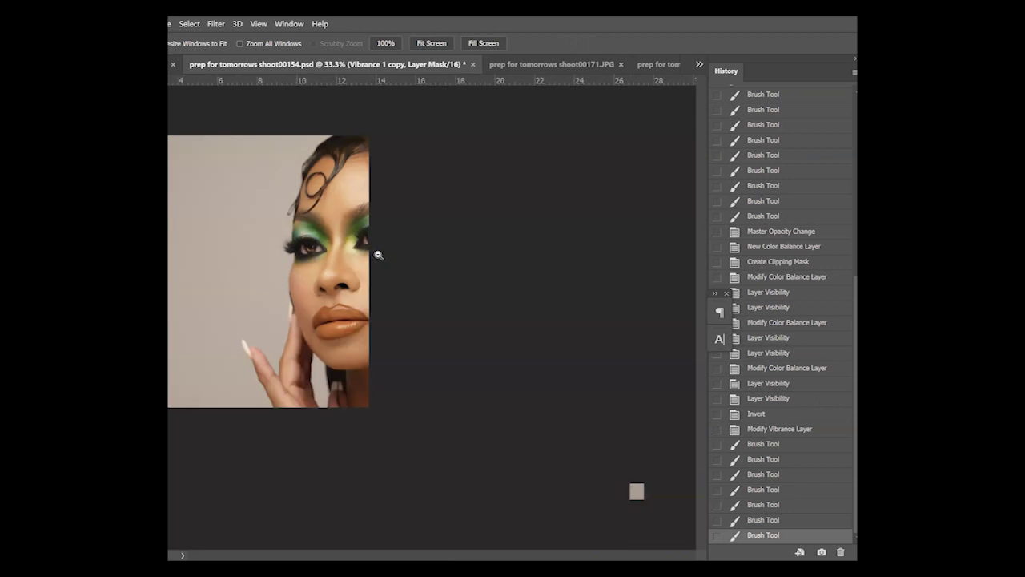
pyautogui.keyDown('alt'); pyautogui.click(378, 255); pyautogui.keyUp('alt')
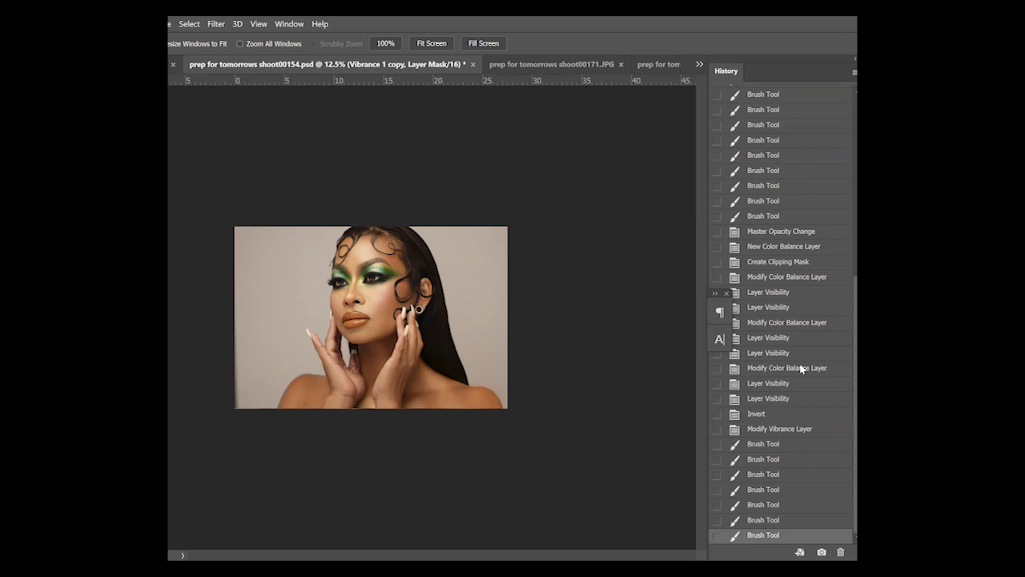
pyautogui.press('5')
pyautogui.hotkey('alt', 'f')
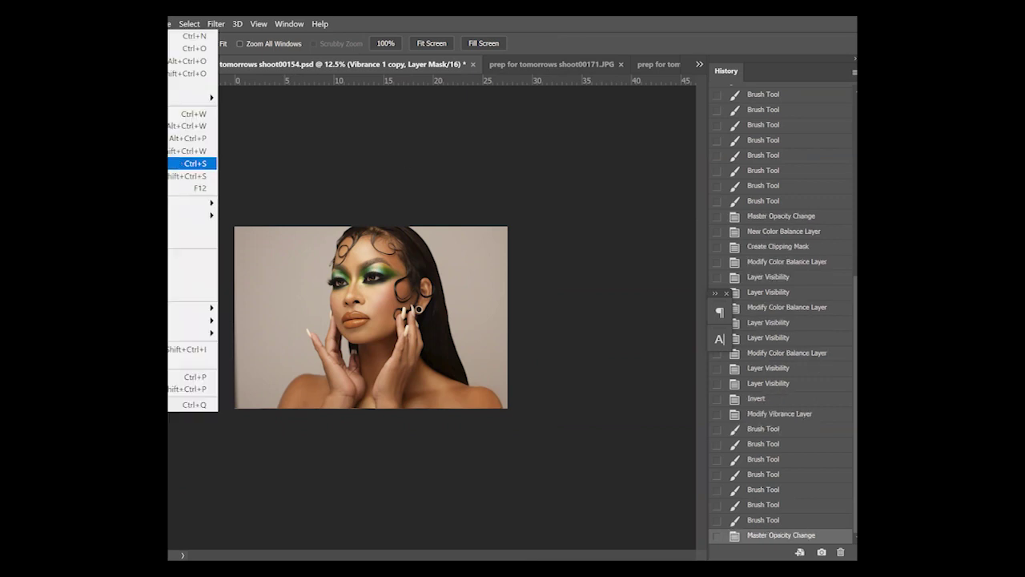
pyautogui.click(192, 163)
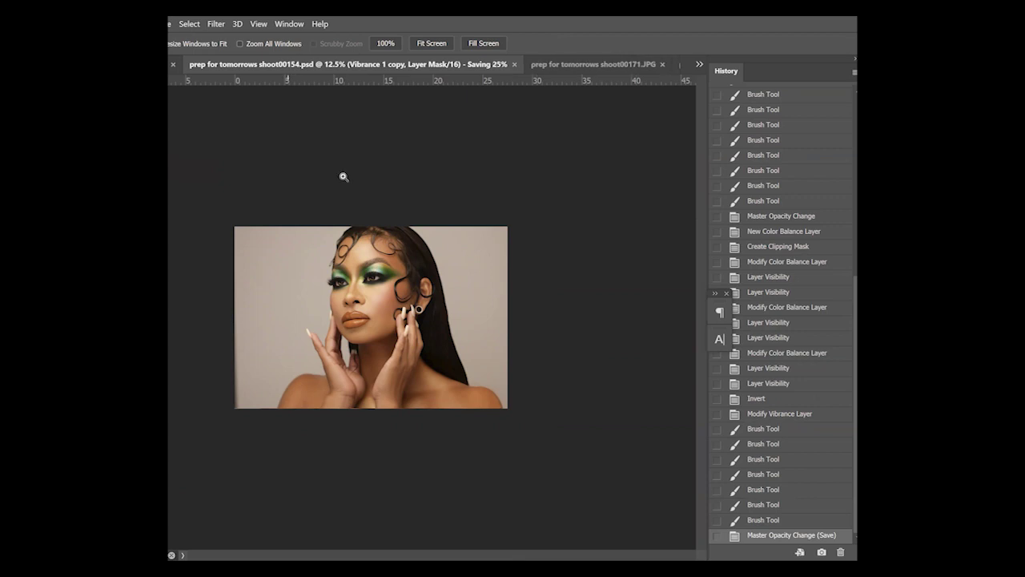
# Add a Curves adjustment layer above Vibrance 1 copy 2 and pull its RGB curve down in the midtones to darken the image
pyautogui.scroll(1, 376, 286)
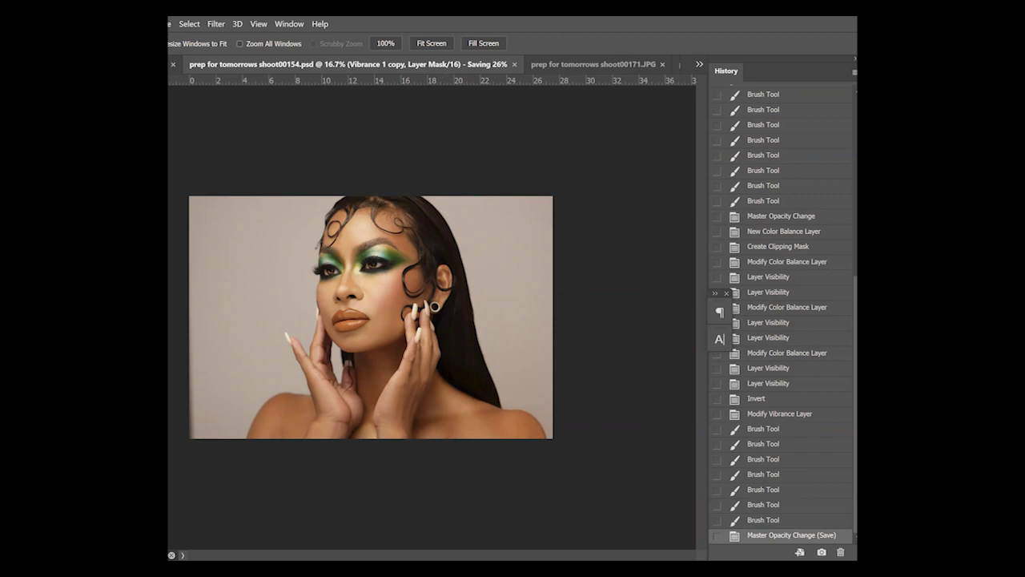
pyautogui.hotkey('alt', ']')
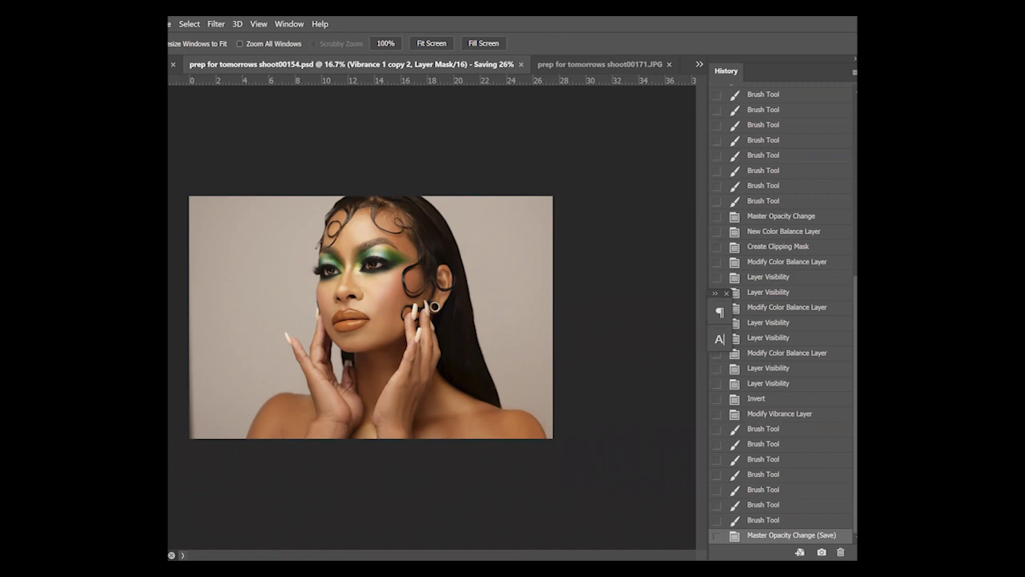
pyautogui.hotkey('ctrl', 'm')
pyautogui.moveTo(218, 373); pyautogui.dragTo(221, 380)
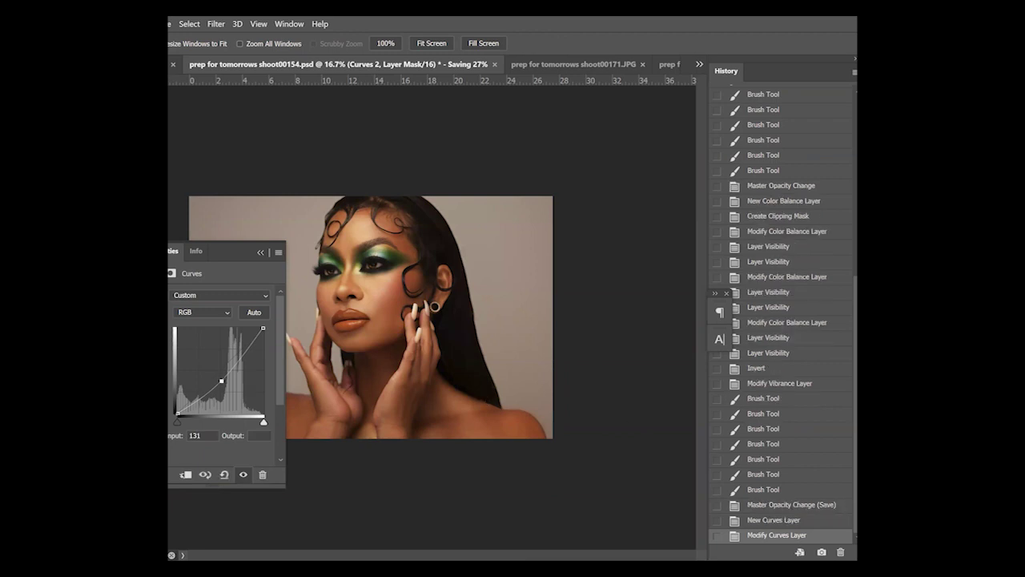
# Rename the new Curves layer "burn" and invert its layer mask
pyautogui.hotkey('ctrl', '2')
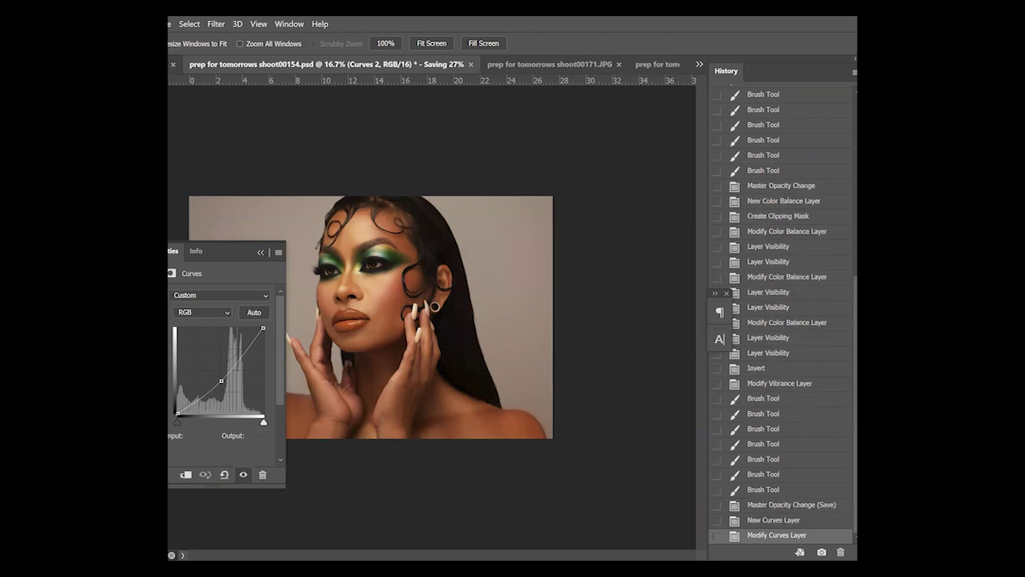
pyautogui.press('Return')
pyautogui.hotkey('ctrl', '\\')
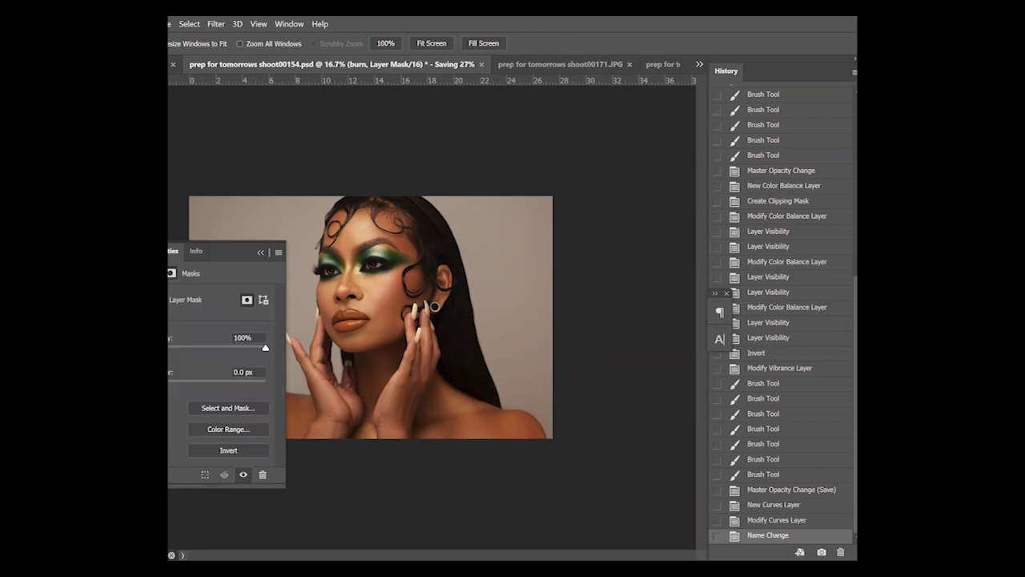
pyautogui.hotkey('ctrl', 'i')
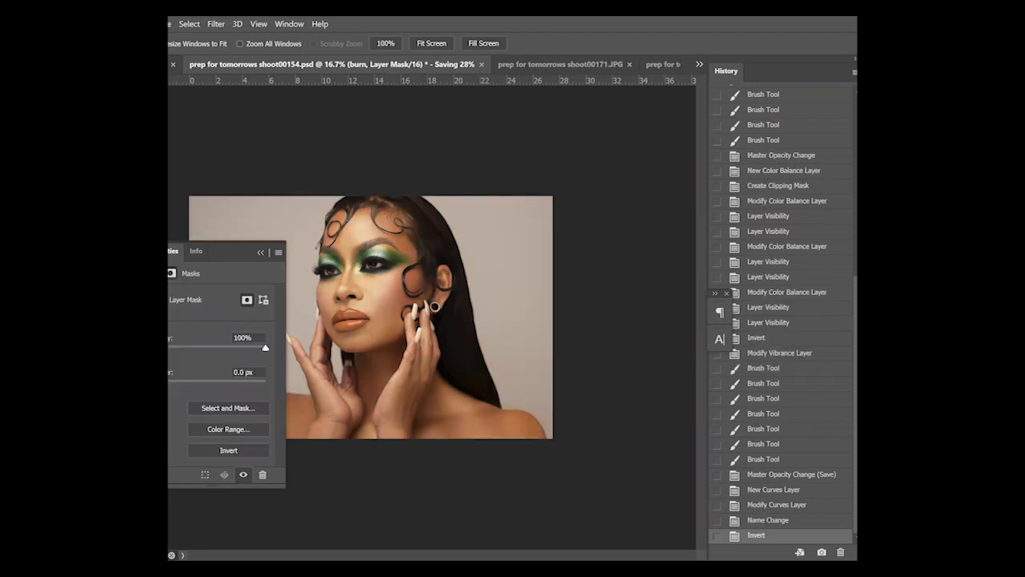
# Duplicate the burn layer and rename the copy "face burn"
pyautogui.hotkey('ctrl', 'j')
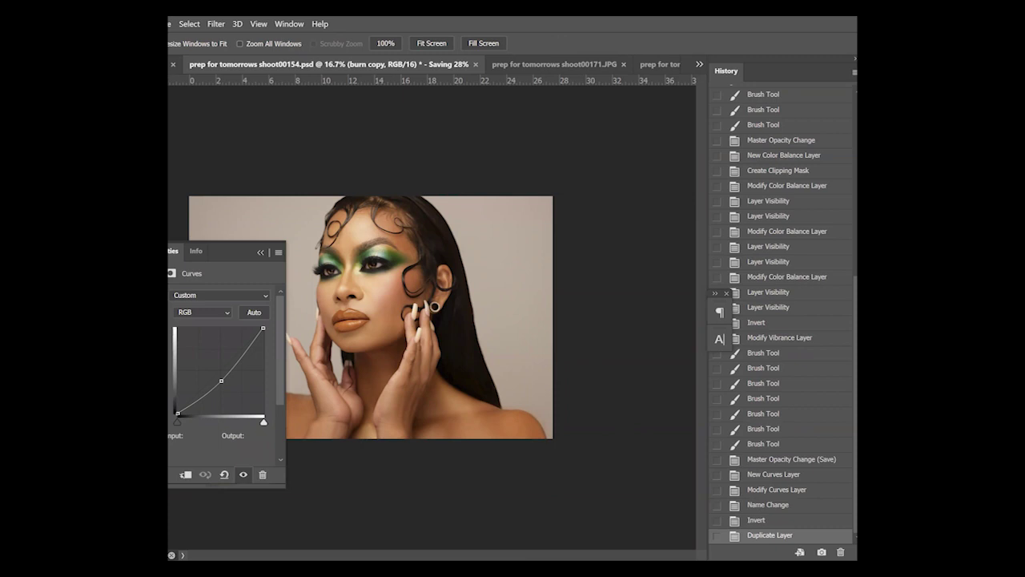
pyautogui.press('Return')
pyautogui.click(260, 252)
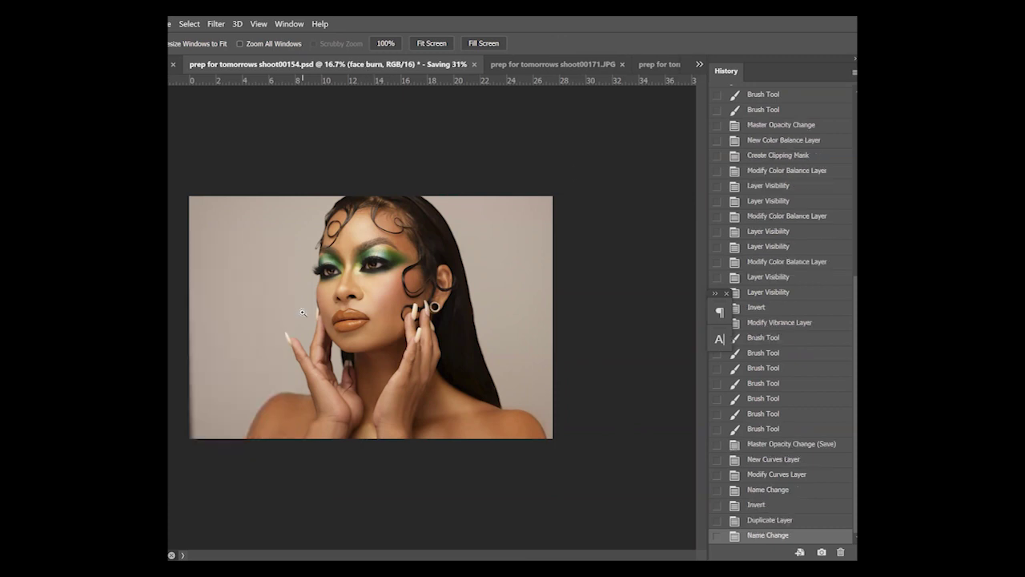
# Paint the cheek, the temple beside the ear and the long hair into the face burn mask with an enlarged brush at 13% opacity
pyautogui.press('b')
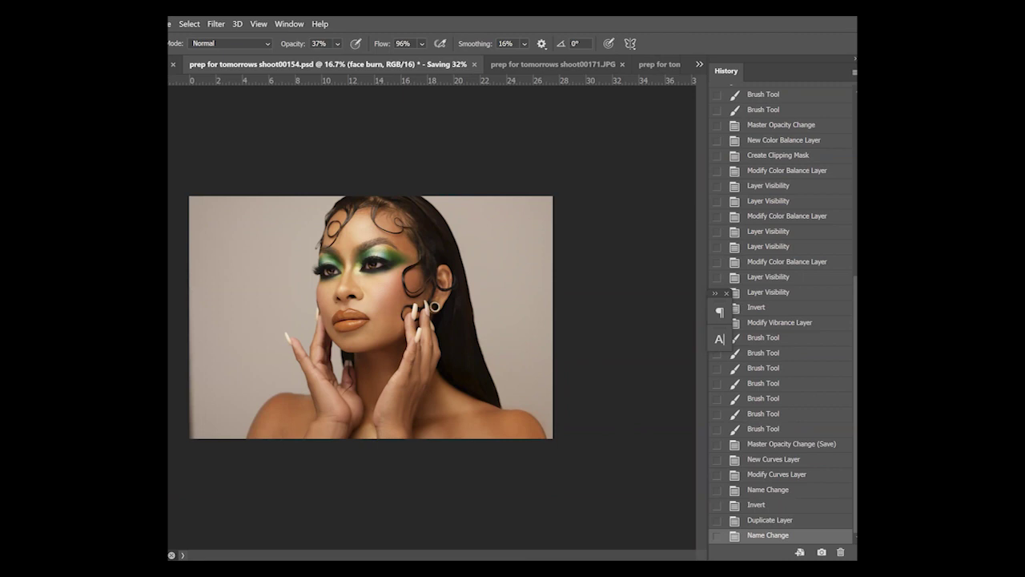
pyautogui.hotkey('ctrl', '\\')
pyautogui.moveTo(340, 46); pyautogui.dragTo(342, 62)
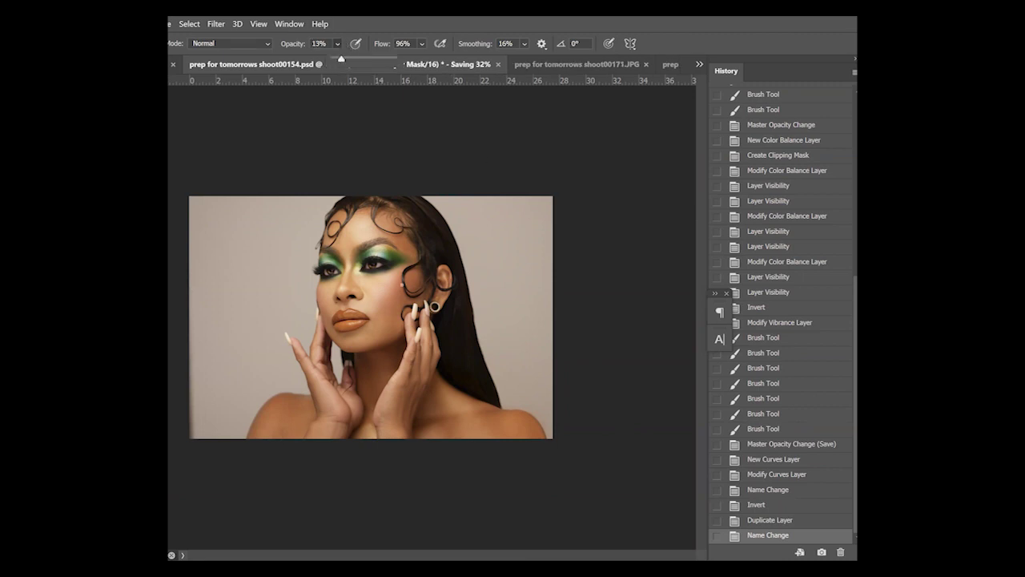
pyautogui.click(402, 284)
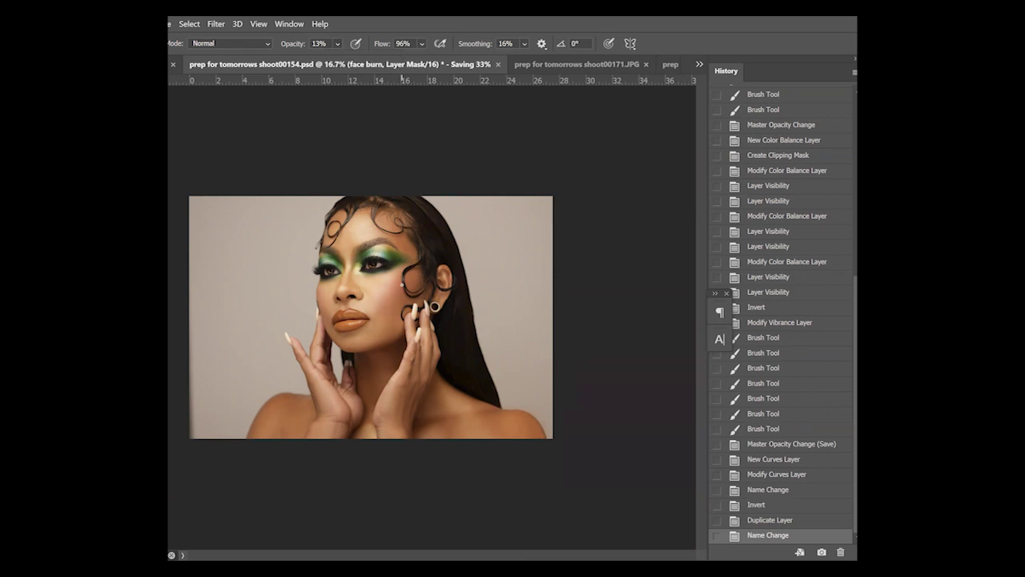
pyautogui.press(']')
pyautogui.press(']')
pyautogui.press(']')
pyautogui.press(']')
pyautogui.moveTo(401, 284)
pyautogui.mouseDown()
pyautogui.moveTo(374, 308)
pyautogui.moveTo(409, 285)
pyautogui.moveTo(384, 303)
pyautogui.moveTo(415, 288)
pyautogui.moveTo(404, 313)
pyautogui.moveTo(418, 286)
pyautogui.moveTo(389, 331)
pyautogui.moveTo(410, 277)
pyautogui.moveTo(380, 310)
pyautogui.moveTo(411, 264)
pyautogui.moveTo(407, 275)
pyautogui.moveTo(409, 254)
pyautogui.moveTo(401, 247)
pyautogui.moveTo(404, 265)
pyautogui.moveTo(385, 217)
pyautogui.moveTo(445, 255)
pyautogui.mouseUp()
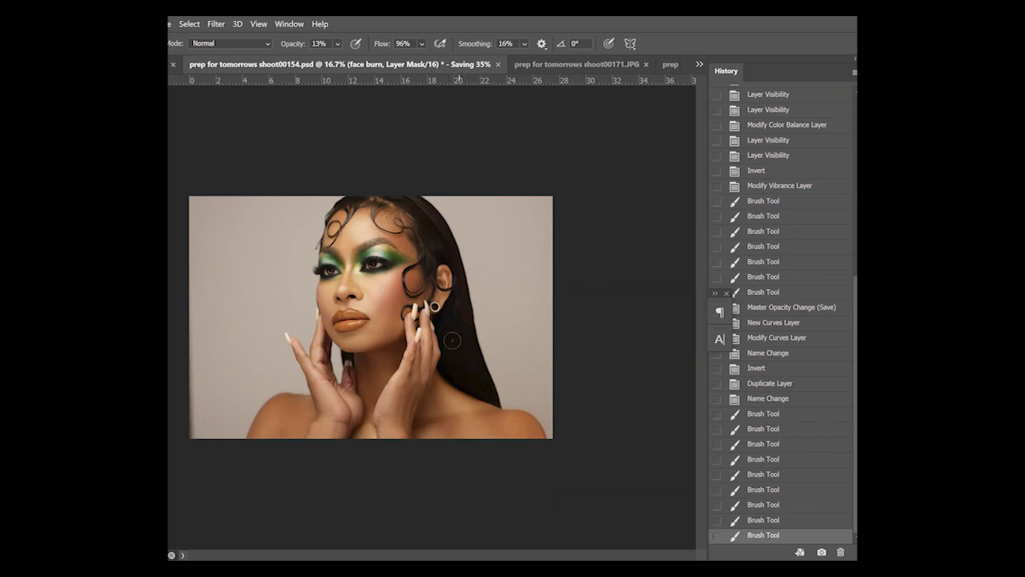
pyautogui.moveTo(481, 383); pyautogui.dragTo(463, 282)
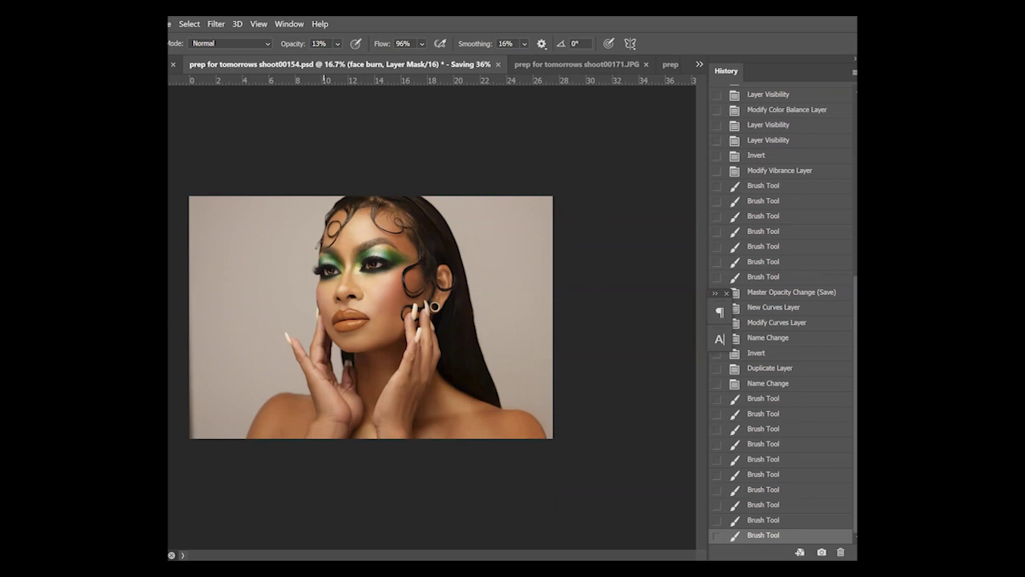
# Burn the far cheek, the nose bridge, the brow area and the forehead hairline on the face burn mask at 13% brush opacity
pyautogui.click(323, 296)
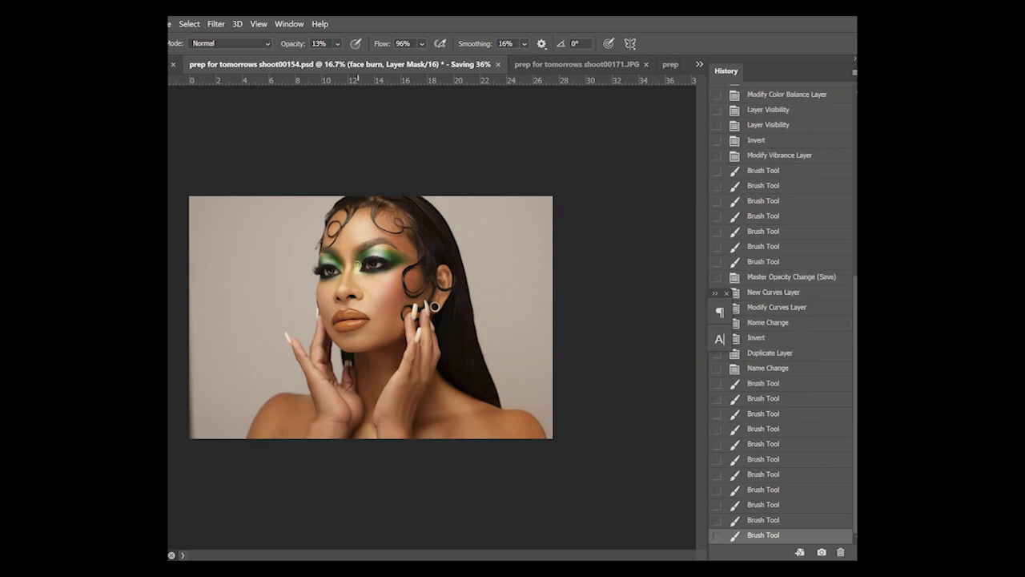
pyautogui.click(360, 267)
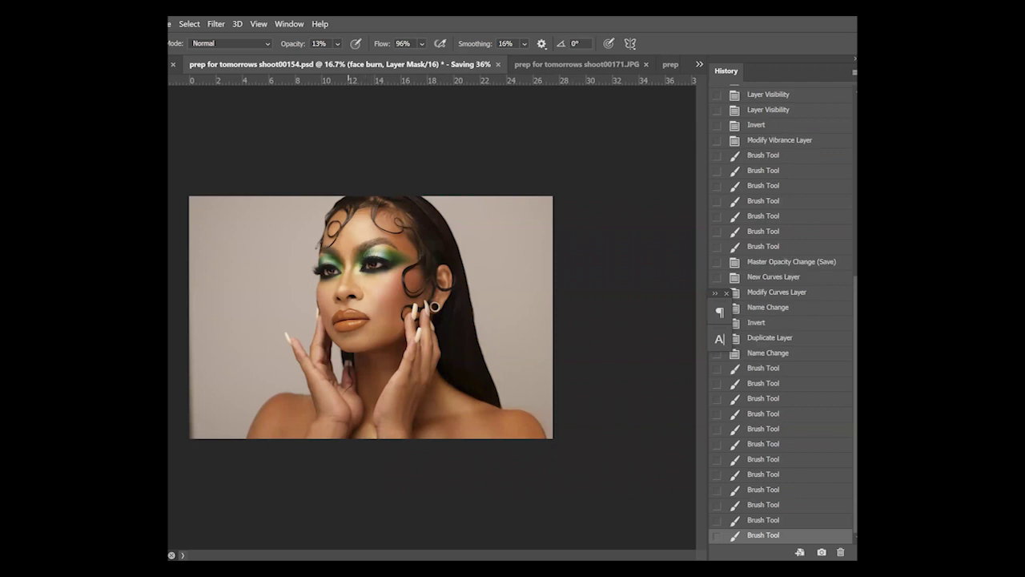
pyautogui.click(353, 262)
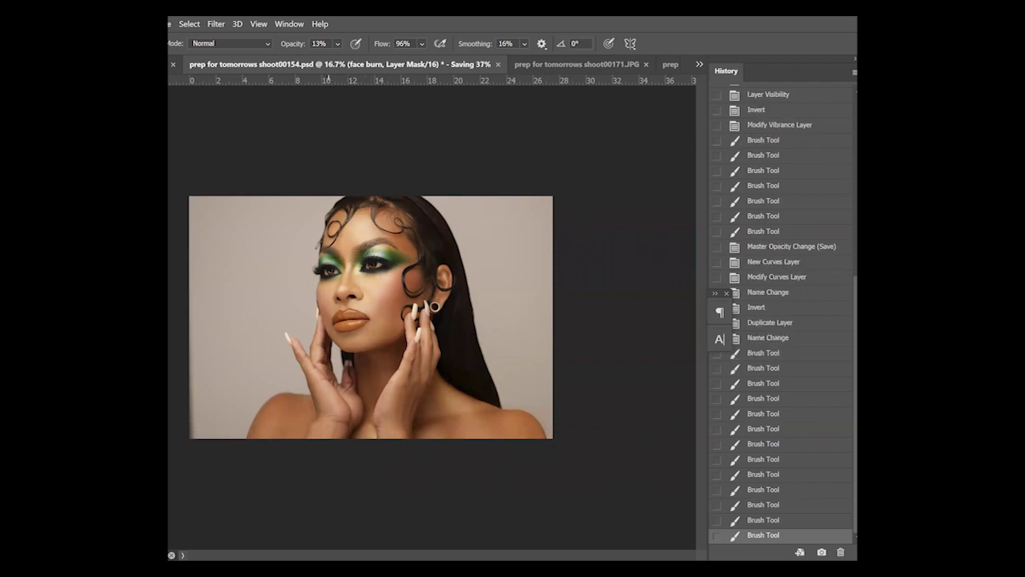
pyautogui.moveTo(327, 253); pyautogui.dragTo(332, 253)
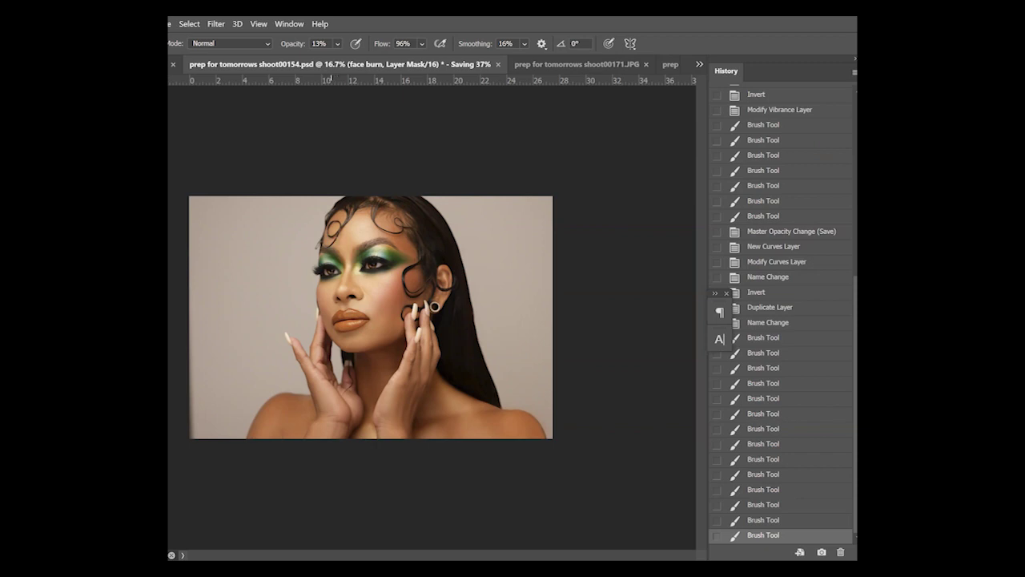
pyautogui.moveTo(339, 206)
pyautogui.mouseDown()
pyautogui.moveTo(408, 210)
pyautogui.moveTo(440, 248)
pyautogui.mouseUp()
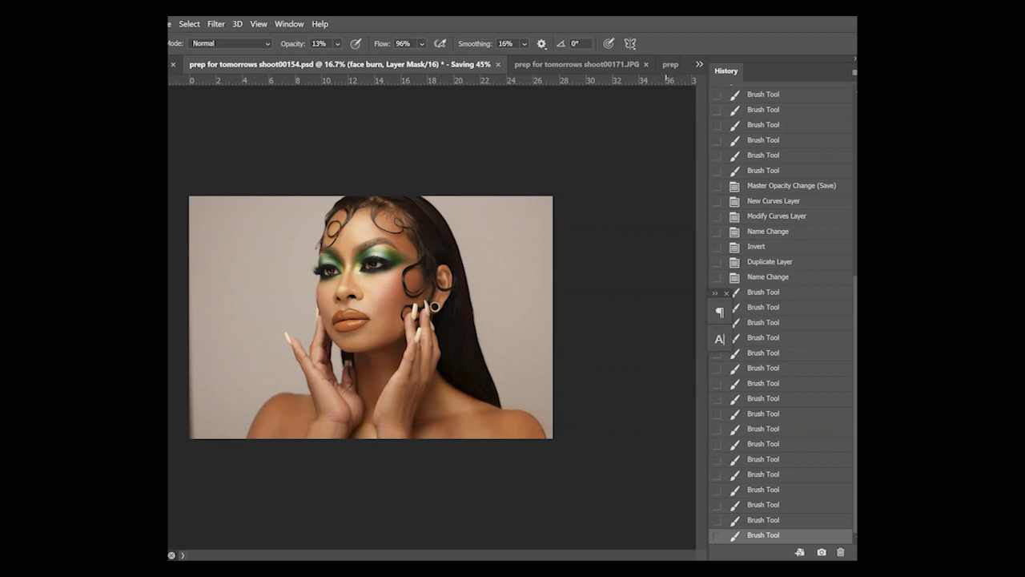
# Compare the portrait with the face burn layer hidden and shown, both in full view and closer in on the face
pyautogui.hotkey('ctrl', ',')
pyautogui.hotkey('ctrl', ',')
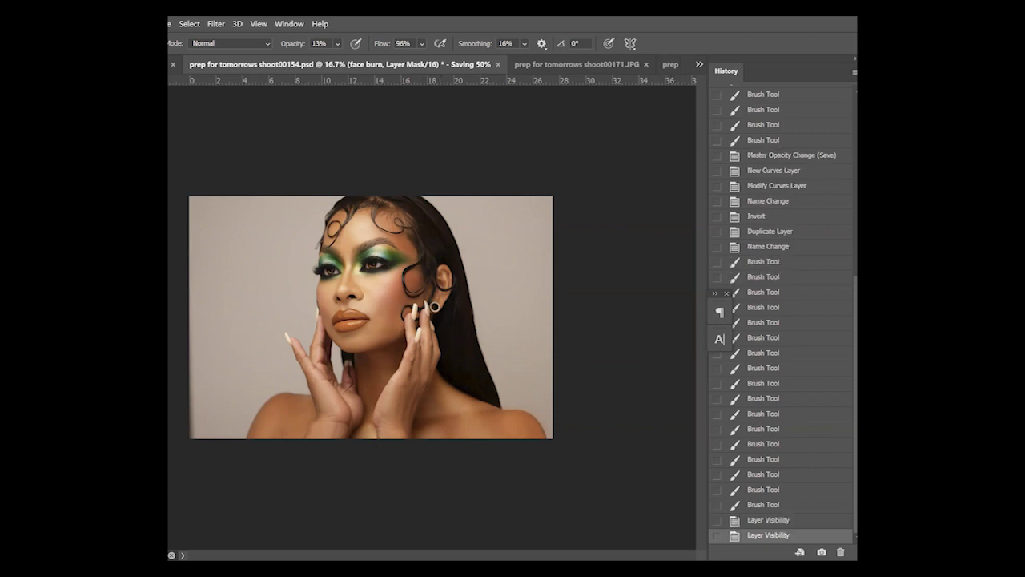
pyautogui.hotkey('ctrl', ',')
pyautogui.hotkey('ctrl', ',')
pyautogui.hotkey('ctrl', ',')
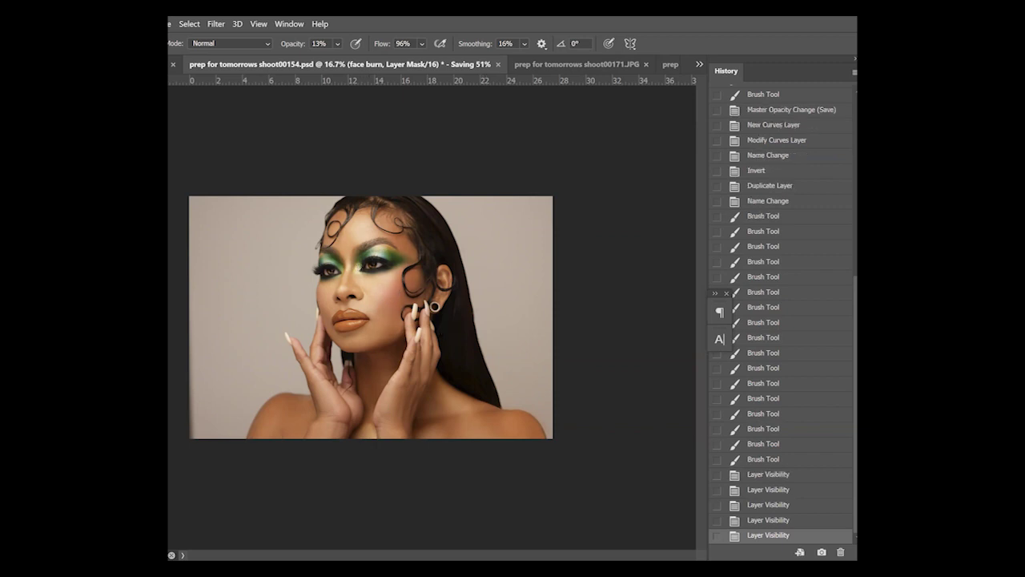
pyautogui.press('v')
pyautogui.press('z')
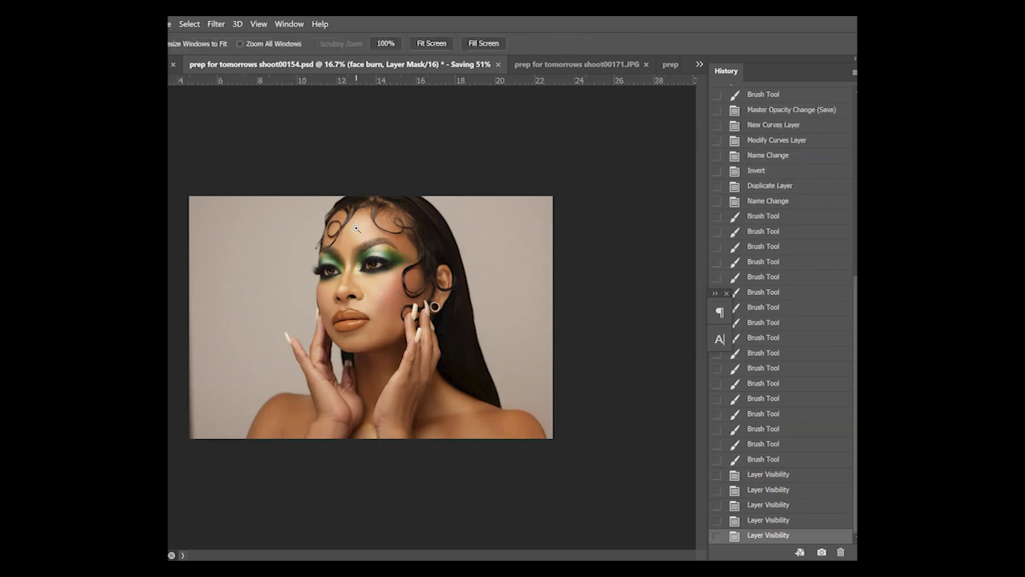
pyautogui.click(357, 229)
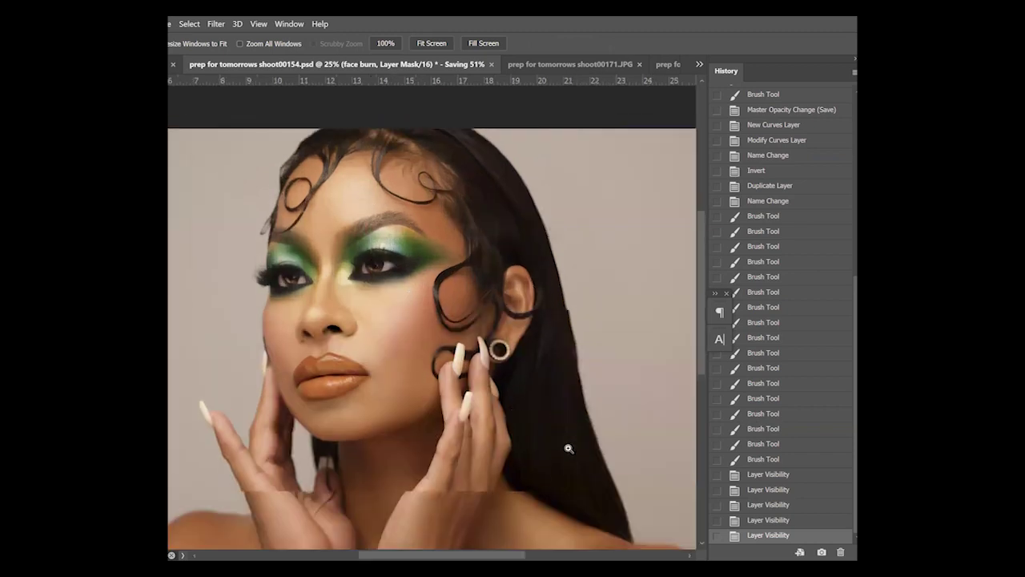
pyautogui.click(550, 440)
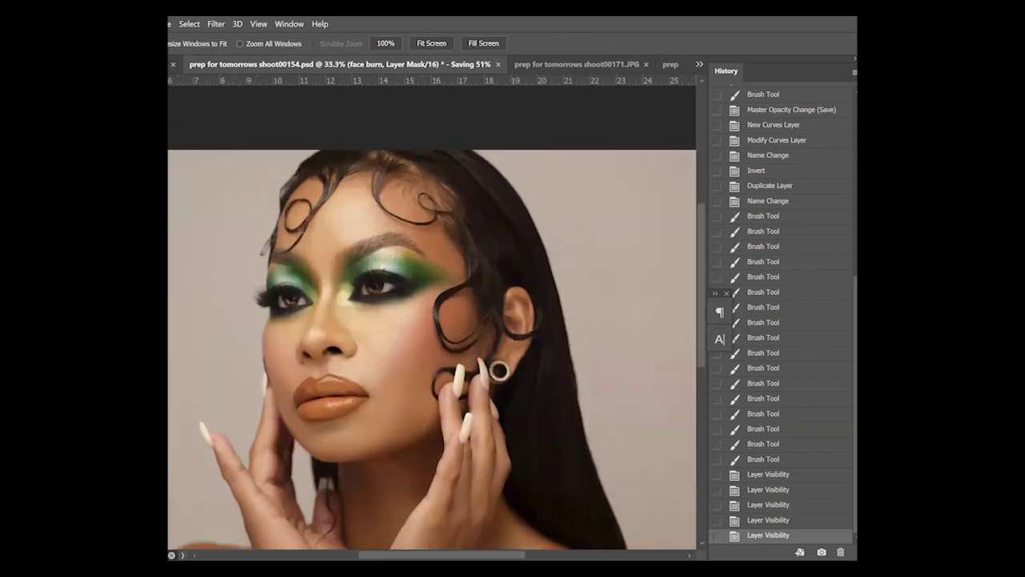
pyautogui.hotkey('ctrl', ',')
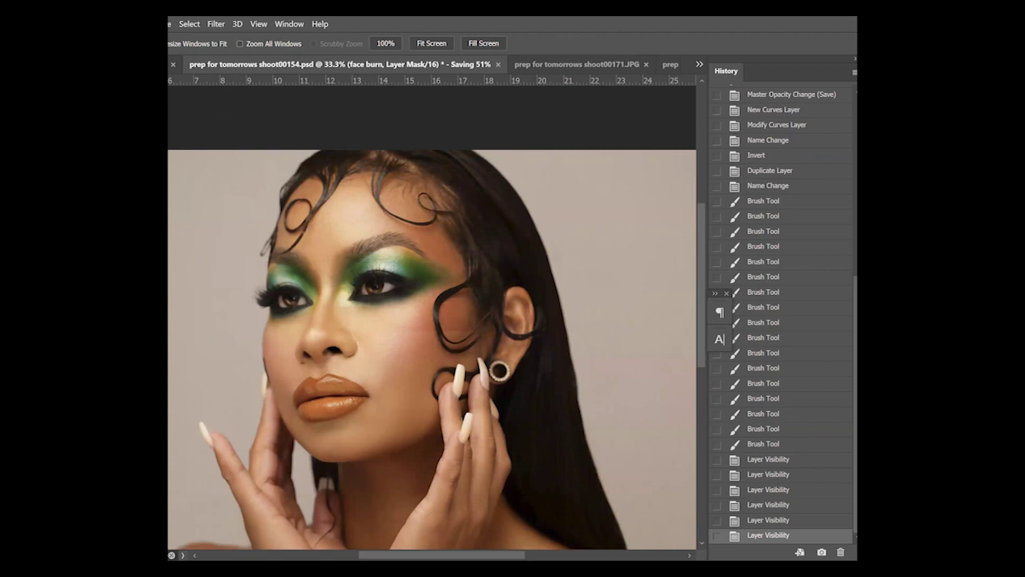
pyautogui.hotkey('ctrl', ',')
pyautogui.hotkey('ctrl', ',')
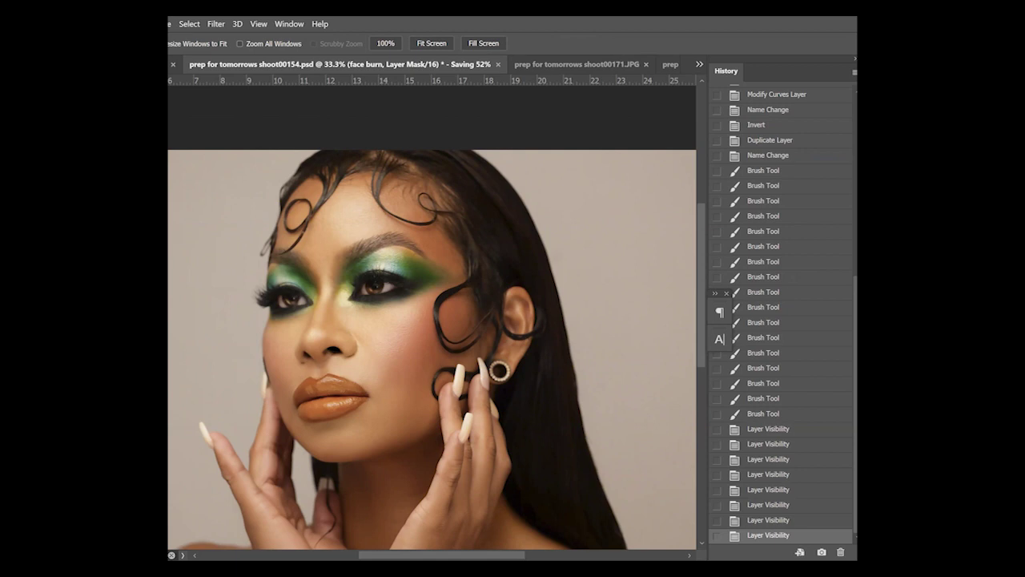
pyautogui.hotkey('ctrl', ',')
pyautogui.hotkey('ctrl', ',')
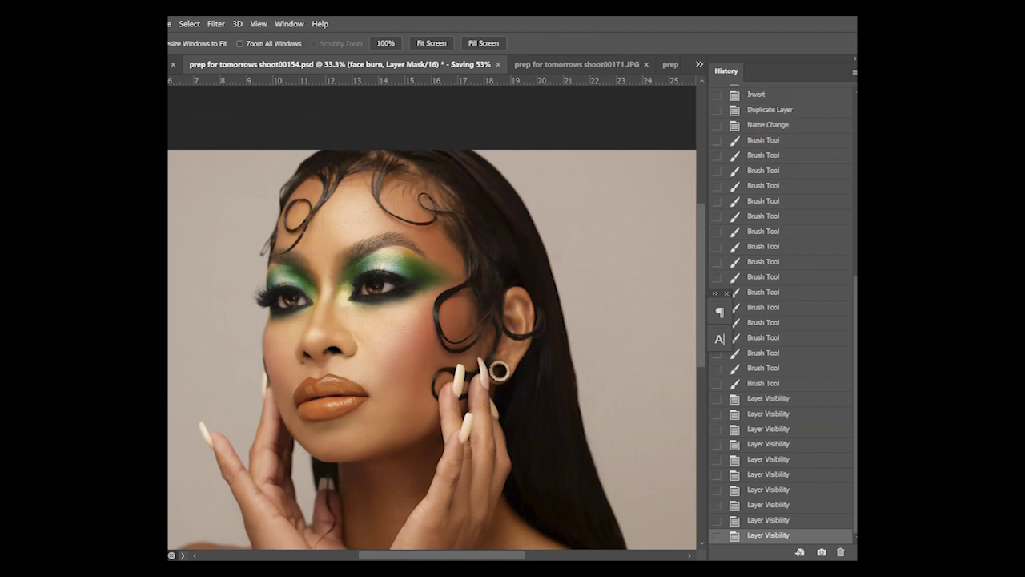
pyautogui.hotkey('ctrl', ',')
pyautogui.hotkey('ctrl', ',')
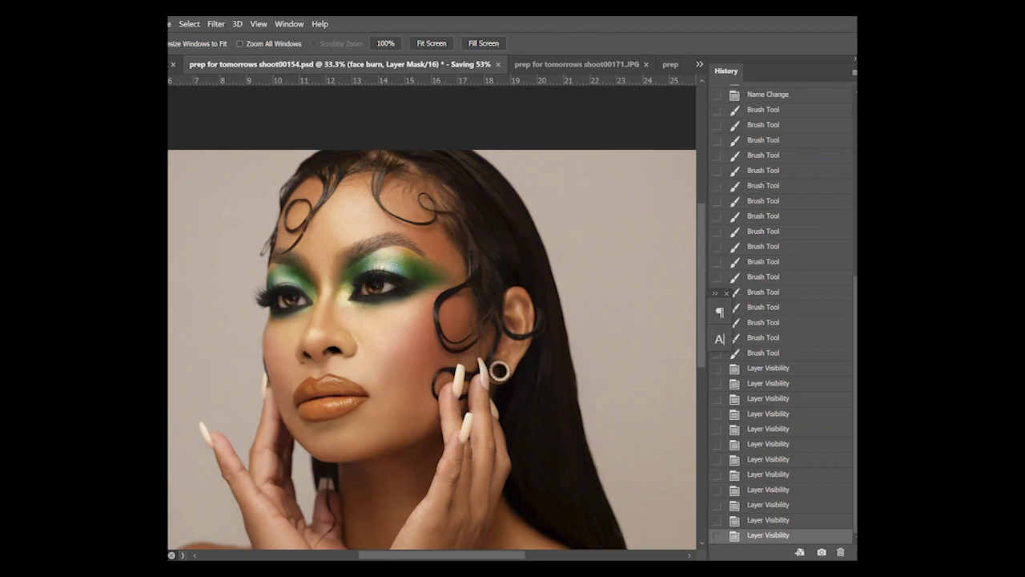
# Adjust the face burn layer's opacity and review the whole portrait at several magnifications
pyautogui.press('0')
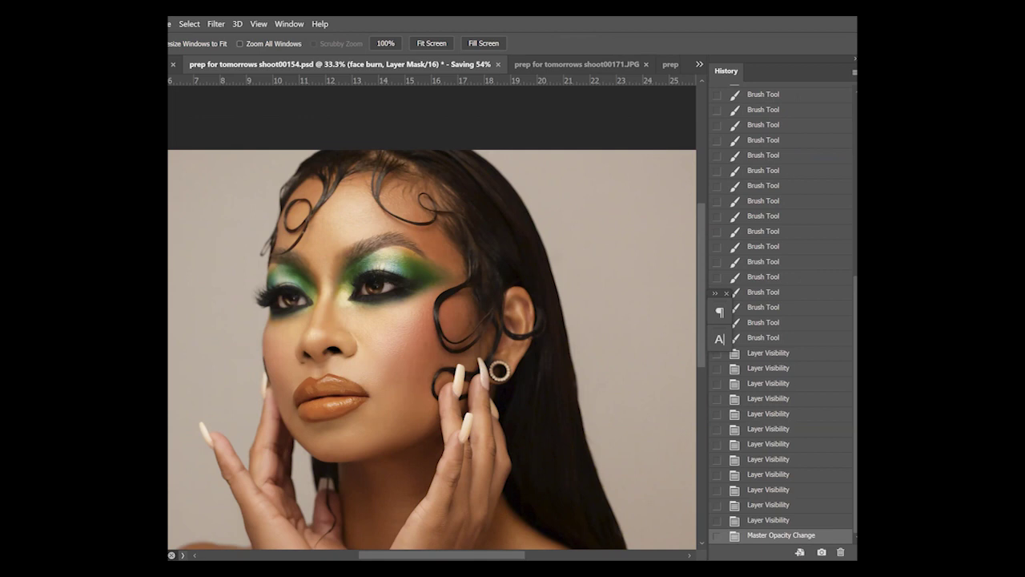
pyautogui.click(440, 41)
pyautogui.keyDown('alt'); pyautogui.click(411, 241); pyautogui.keyUp('alt')
pyautogui.keyDown('alt'); pyautogui.click(411, 242); pyautogui.keyUp('alt')
pyautogui.scroll(-1, 411, 243)
pyautogui.scroll(1, 364, 290)
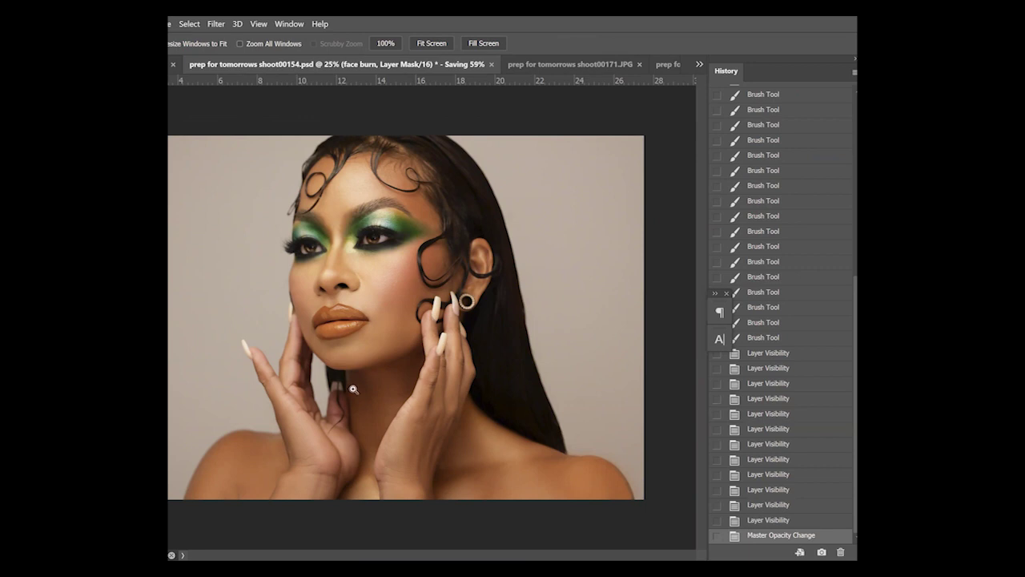
pyautogui.scroll(-2, 406, 326)
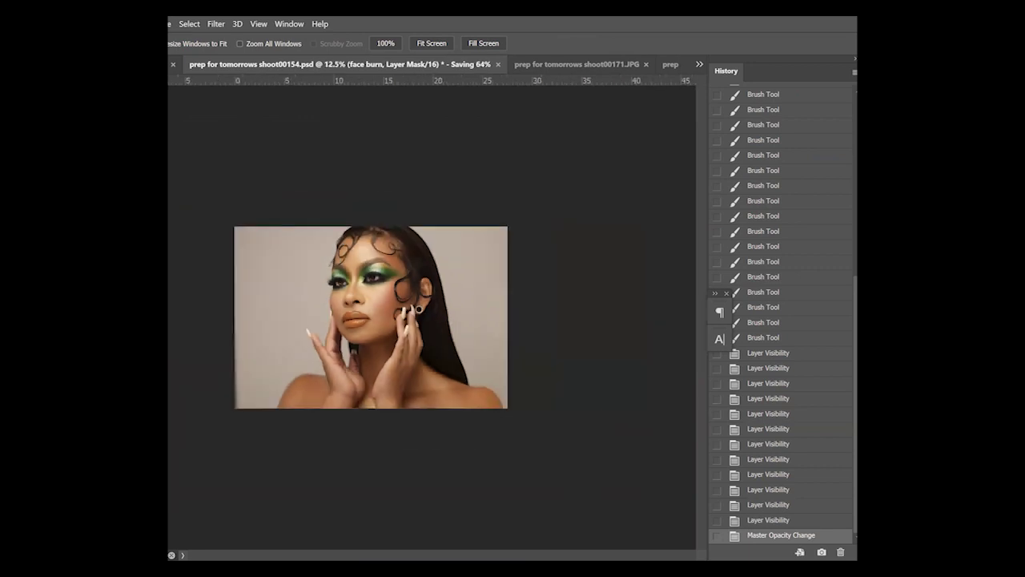
# Duplicate the burn layer and rename the copy "shoulder nurm"
pyautogui.hotkey('alt', '[')
pyautogui.hotkey('ctrl', 'j')
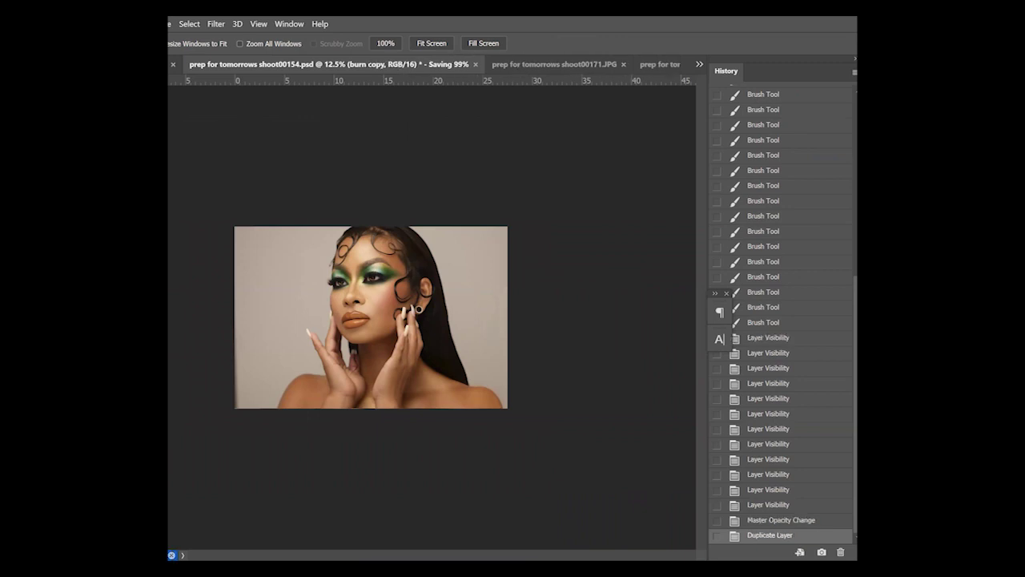
pyautogui.press('Return')
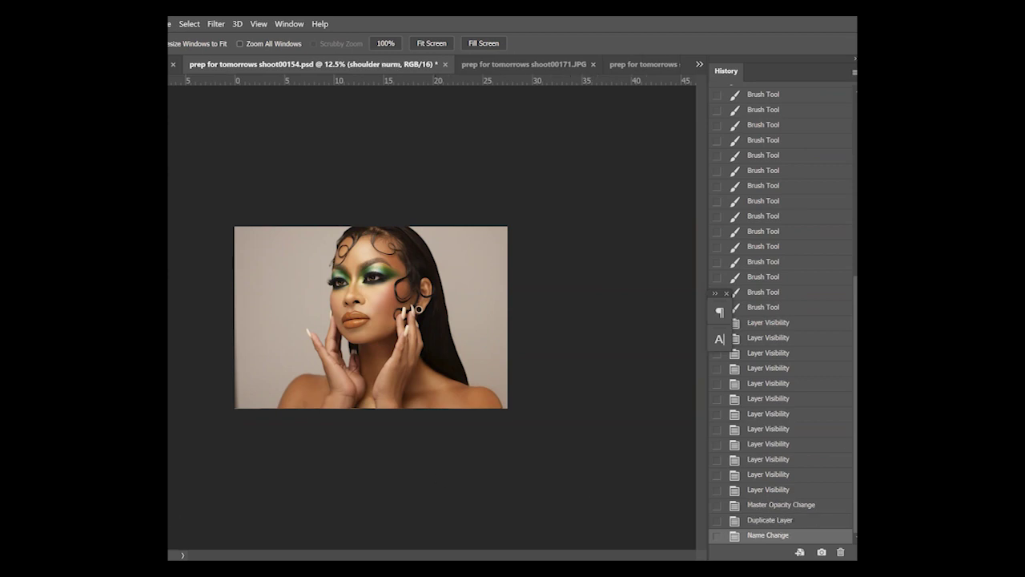
# Paint both shoulders and the collarbone area on the shoulder nurm layer mask with the brush at 13% opacity
pyautogui.hotkey('ctrl', '+')
pyautogui.press('b')
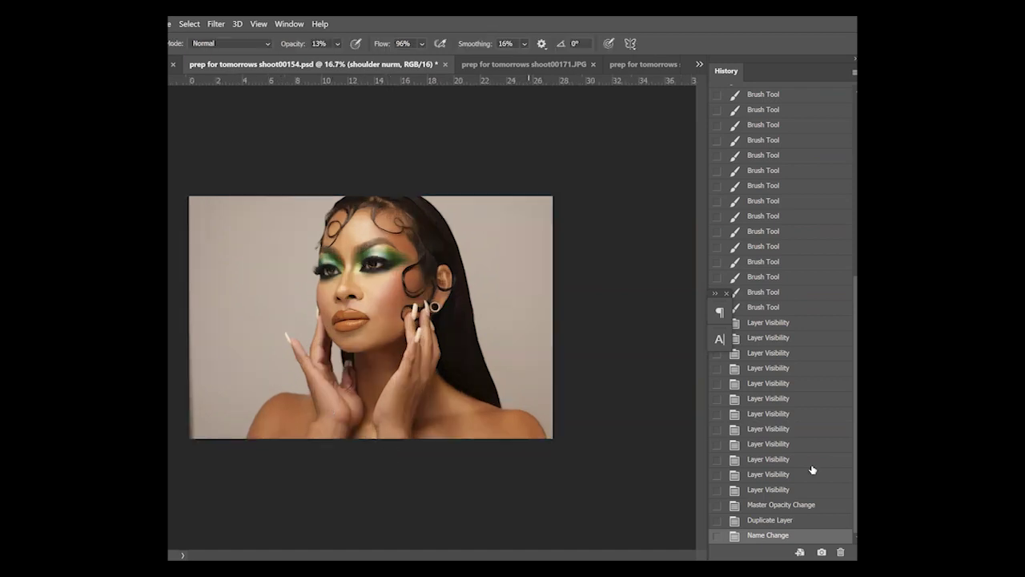
pyautogui.hotkey('ctrl', '\\')
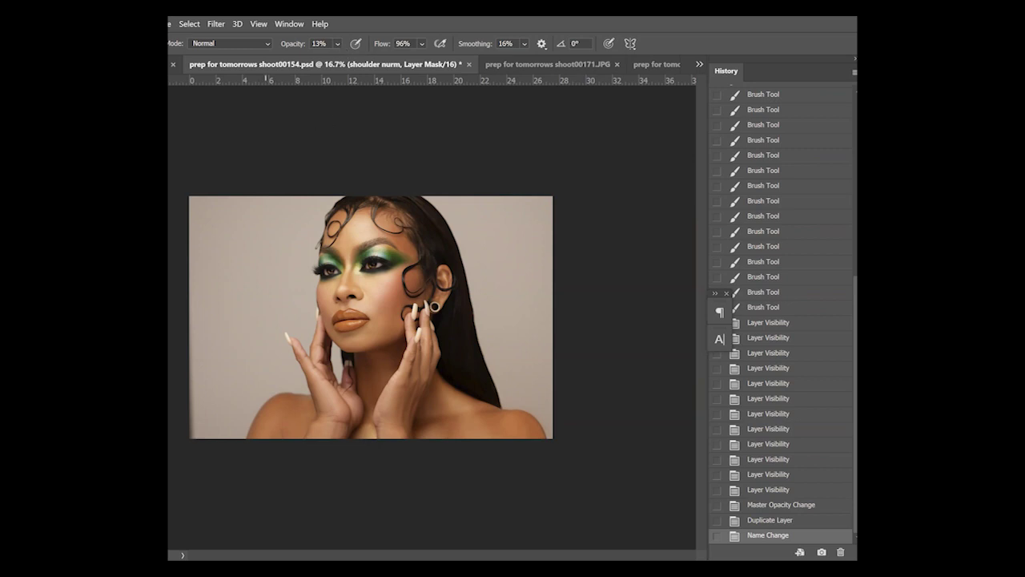
pyautogui.click(260, 438)
pyautogui.click(257, 440)
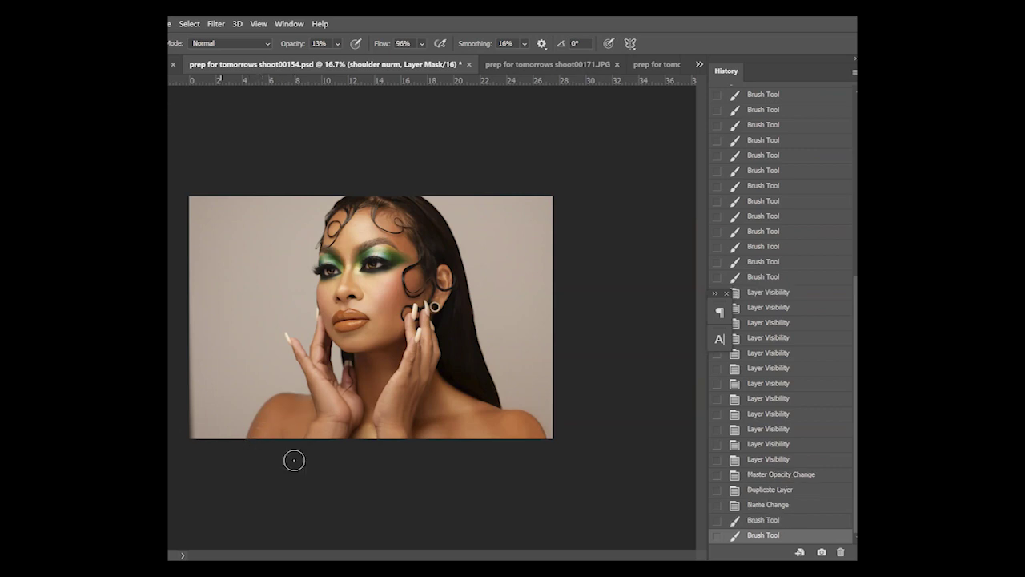
pyautogui.click(280, 420)
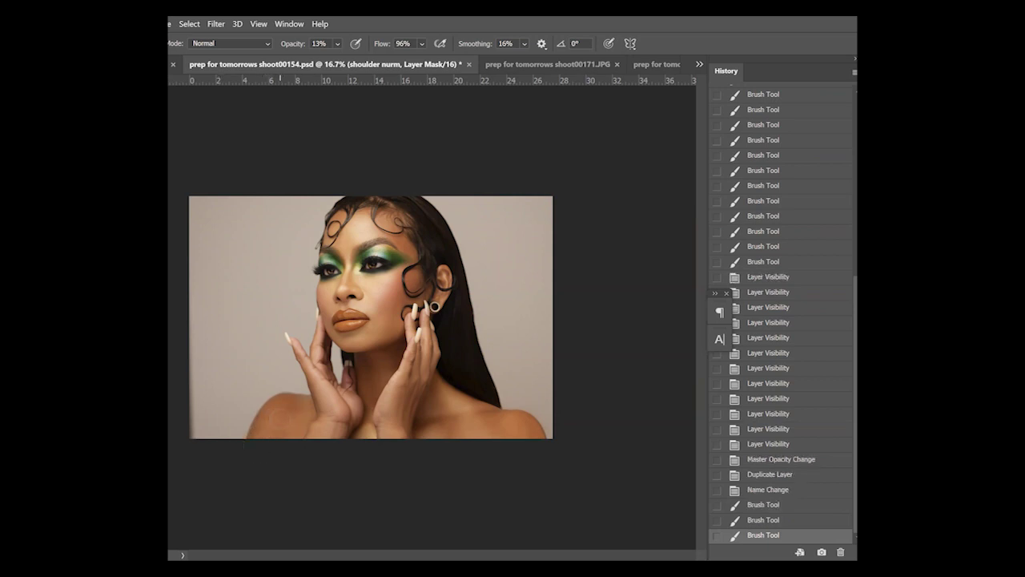
pyautogui.moveTo(433, 425)
pyautogui.mouseDown()
pyautogui.moveTo(424, 419)
pyautogui.moveTo(449, 428)
pyautogui.mouseUp()
pyautogui.click(447, 420)
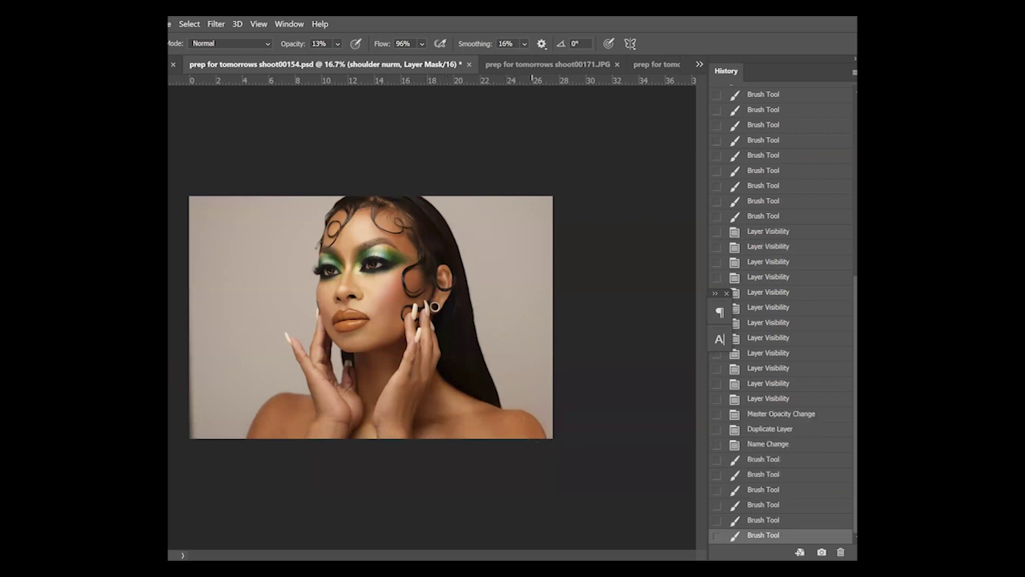
pyautogui.click(508, 424)
pyautogui.click(492, 422)
# Review the shoulder burn across the whole portrait at several magnifications
pyautogui.press('z')
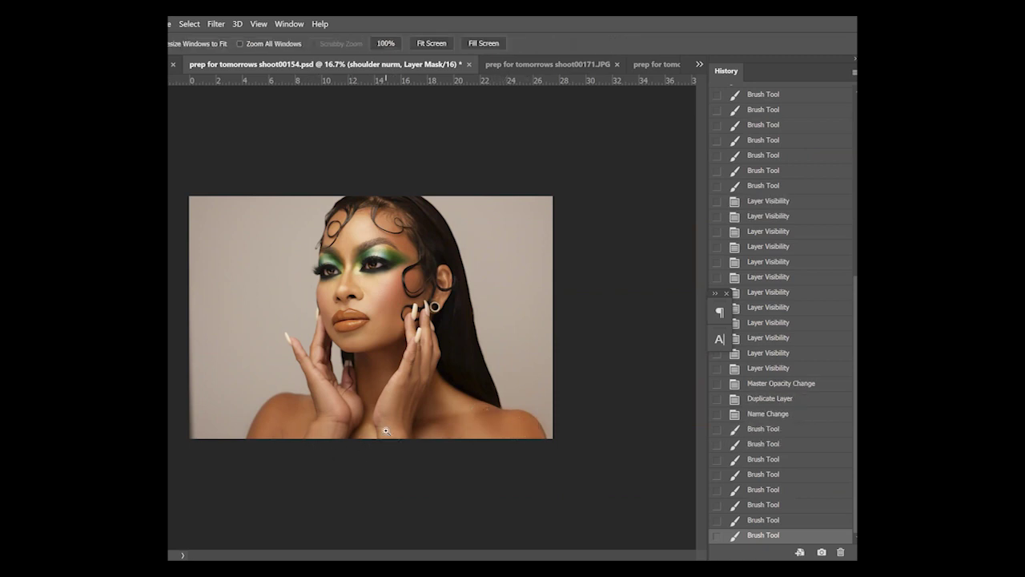
pyautogui.keyDown('alt'); pyautogui.click(391, 401); pyautogui.keyUp('alt')
pyautogui.keyDown('alt'); pyautogui.click(391, 401); pyautogui.keyUp('alt')
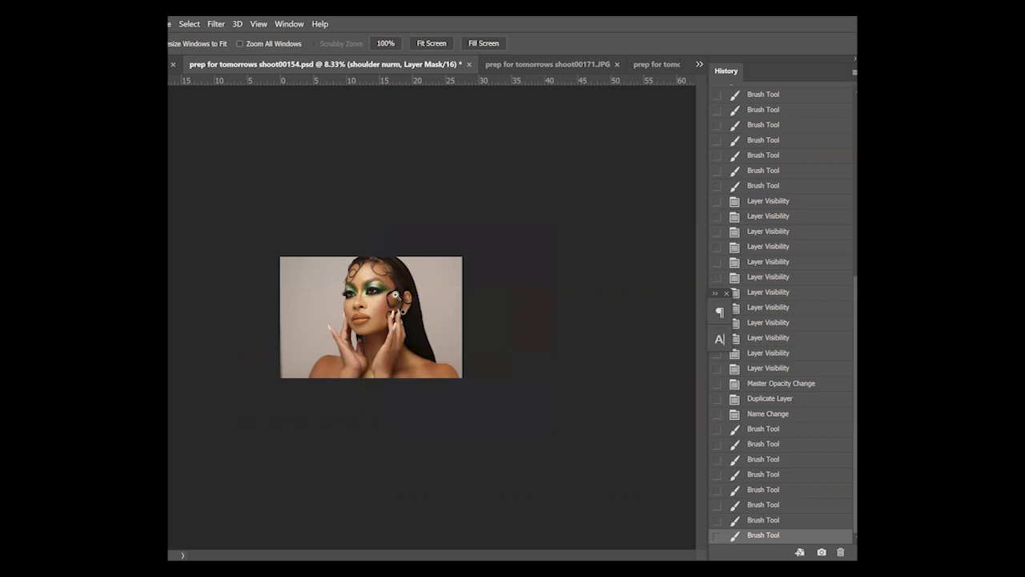
pyautogui.click(398, 296)
pyautogui.click(397, 295)
pyautogui.click(426, 45)
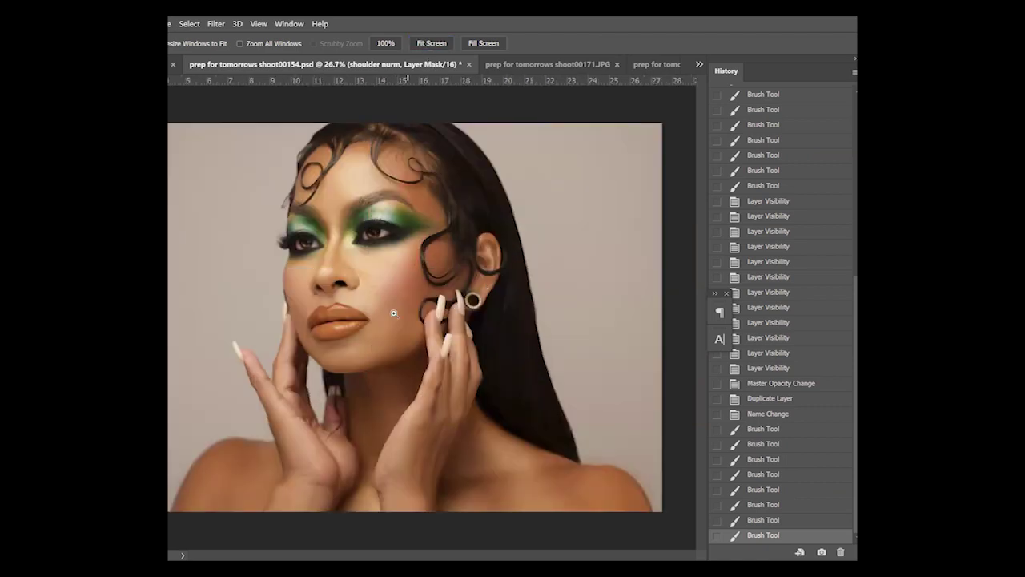
pyautogui.keyDown('alt'); pyautogui.click(388, 343); pyautogui.keyUp('alt')
pyautogui.keyDown('alt'); pyautogui.click(388, 343); pyautogui.keyUp('alt')
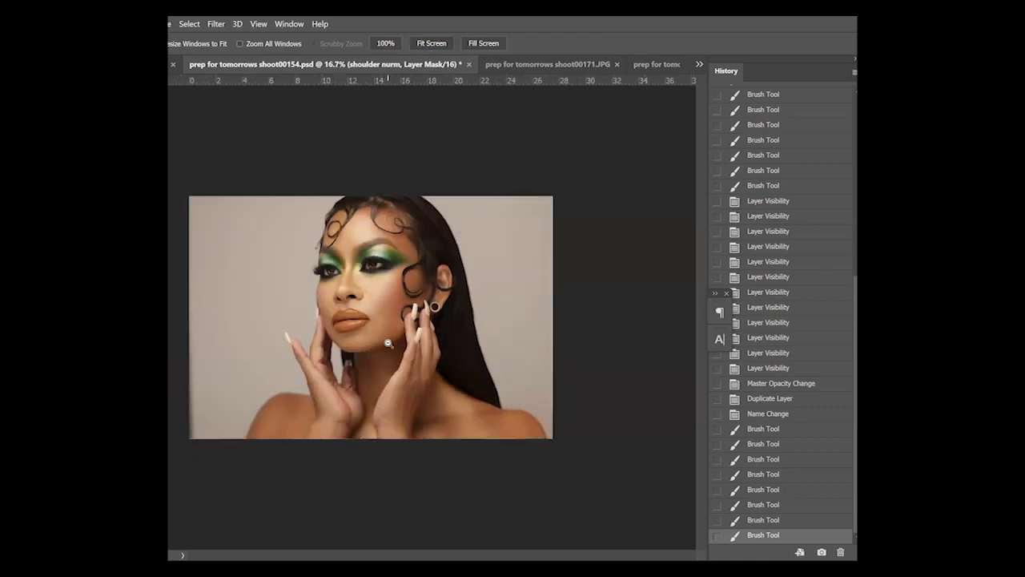
pyautogui.keyDown('alt'); pyautogui.click(388, 343); pyautogui.keyUp('alt')
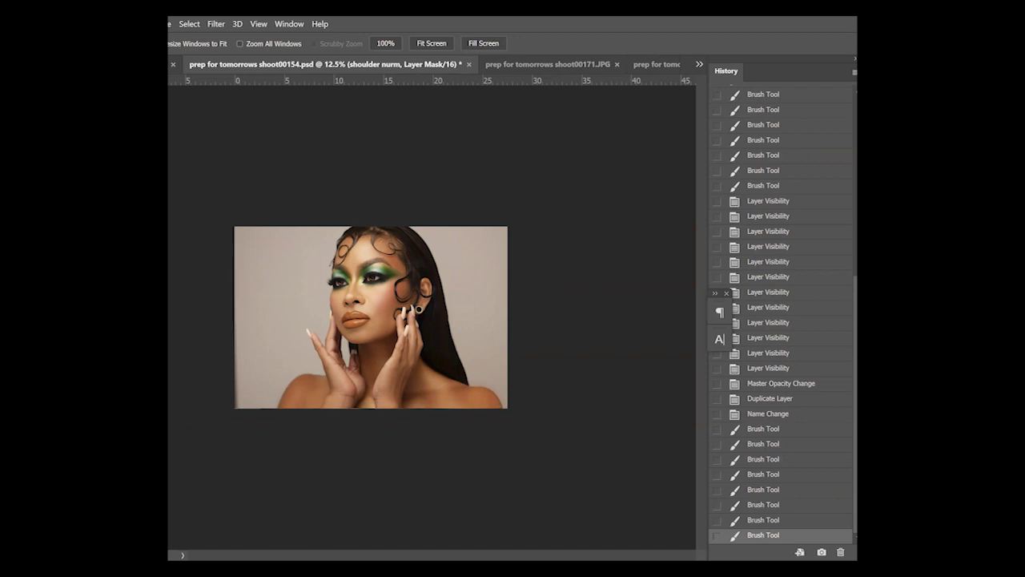
# Duplicate the High Frequency copy 2 layer and set the duplicate's opacity to 50%
pyautogui.hotkey('alt', ']')
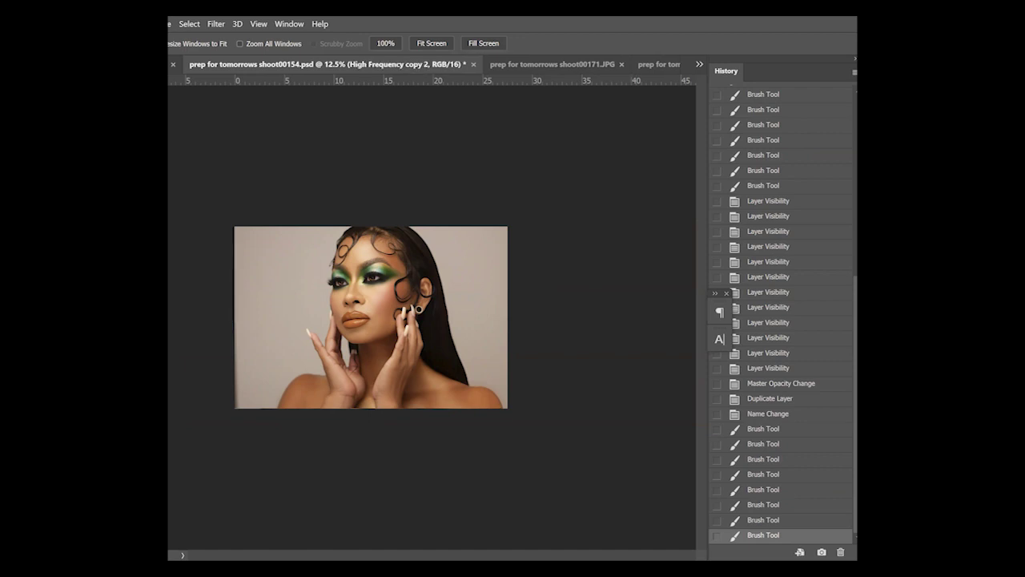
pyautogui.hotkey('ctrl', 'j')
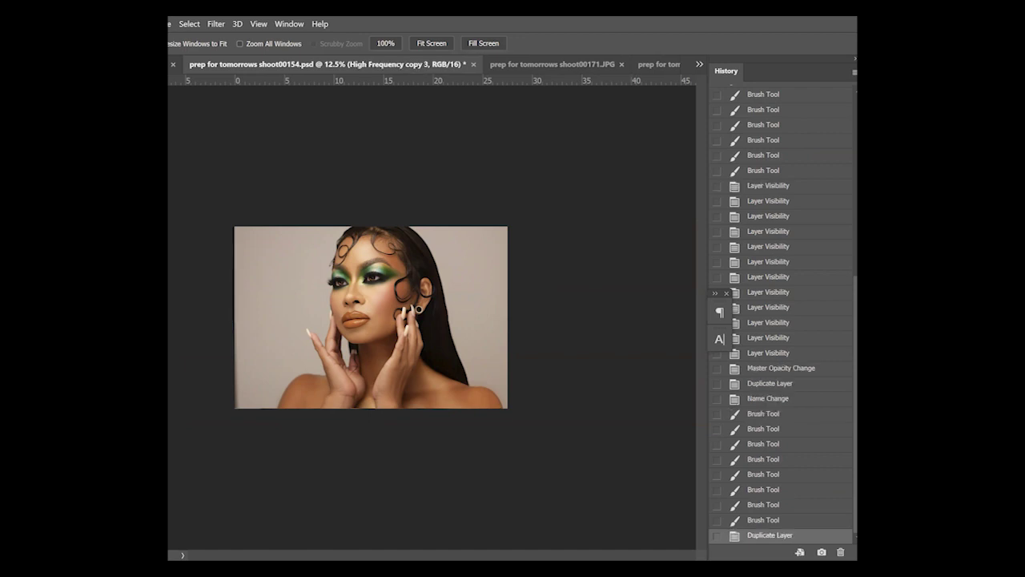
pyautogui.hotkey('ctrl', '+')
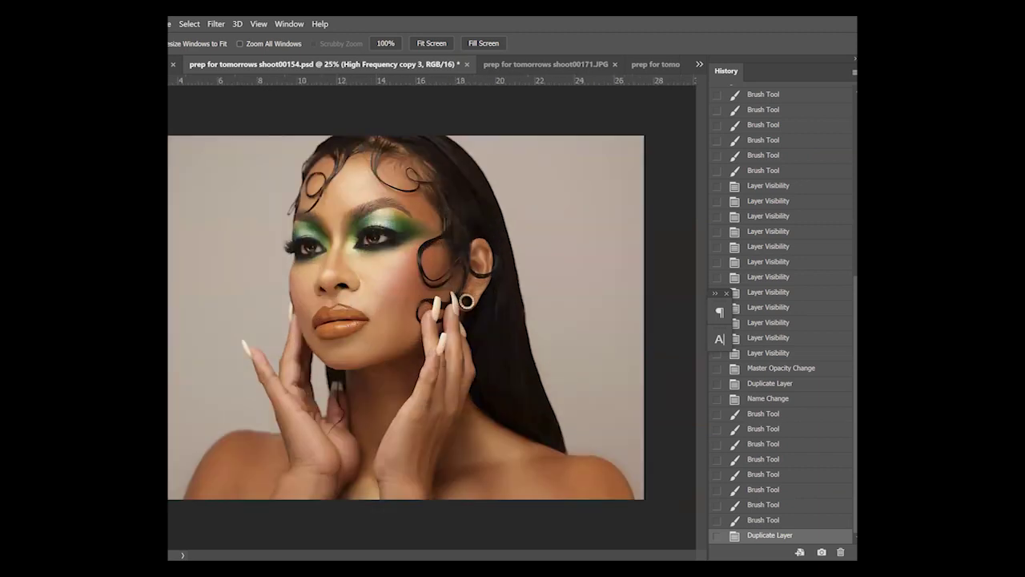
pyautogui.press('5')
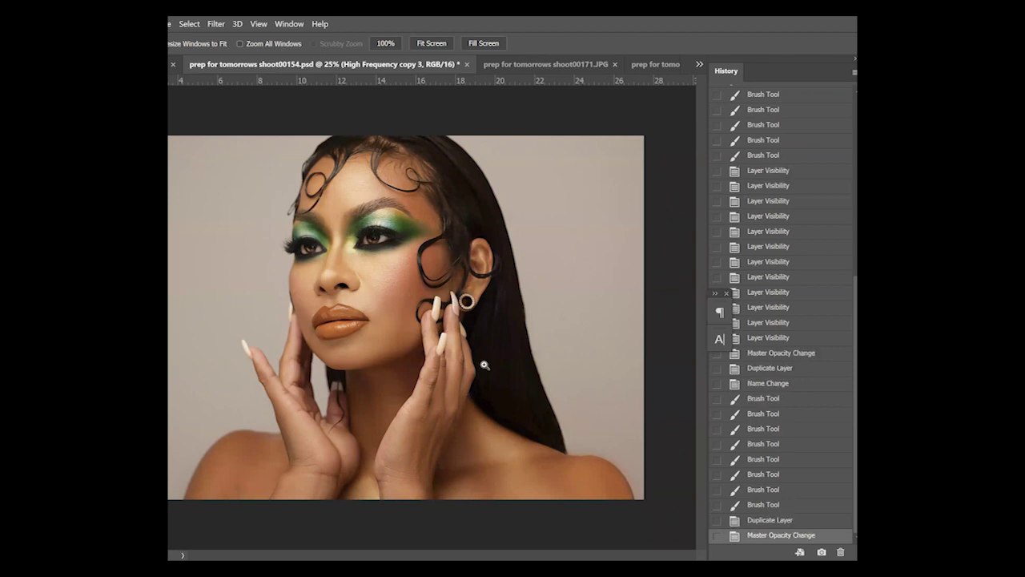
pyautogui.hotkey('ctrl', '-')
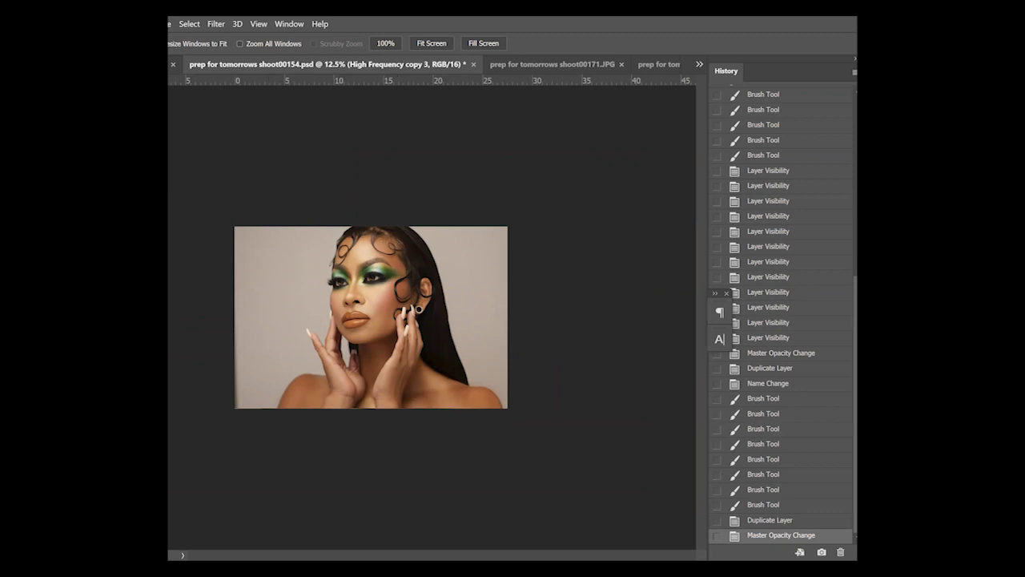
# Place the Rainbow_bokeh image from the Prism2 folder as a linked object above face burn, aligned to the portrait's upper-left corner
pyautogui.hotkey('alt', ']')
pyautogui.hotkey('alt', ']')
pyautogui.hotkey('alt', 'f')
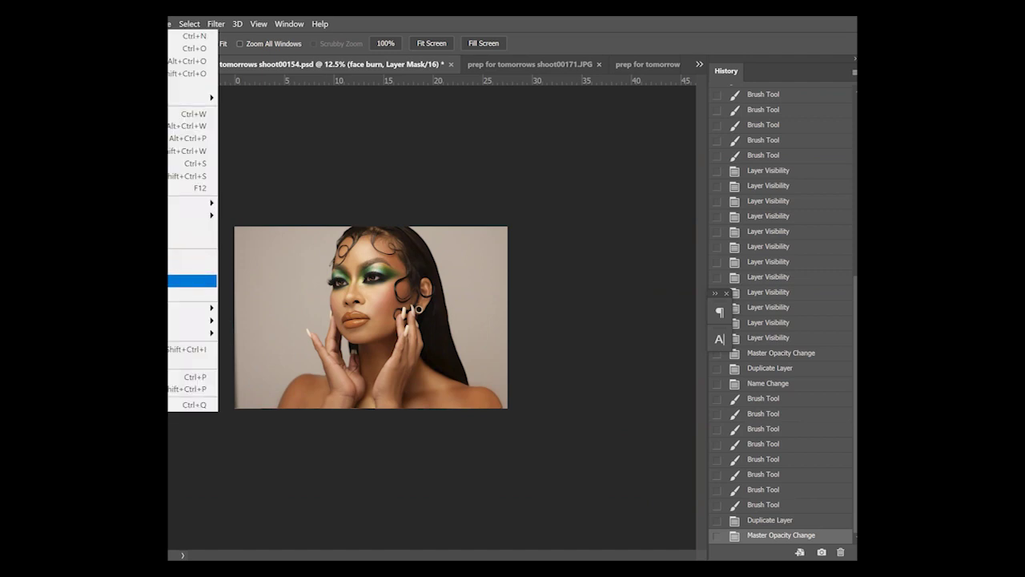
pyautogui.press('Return')
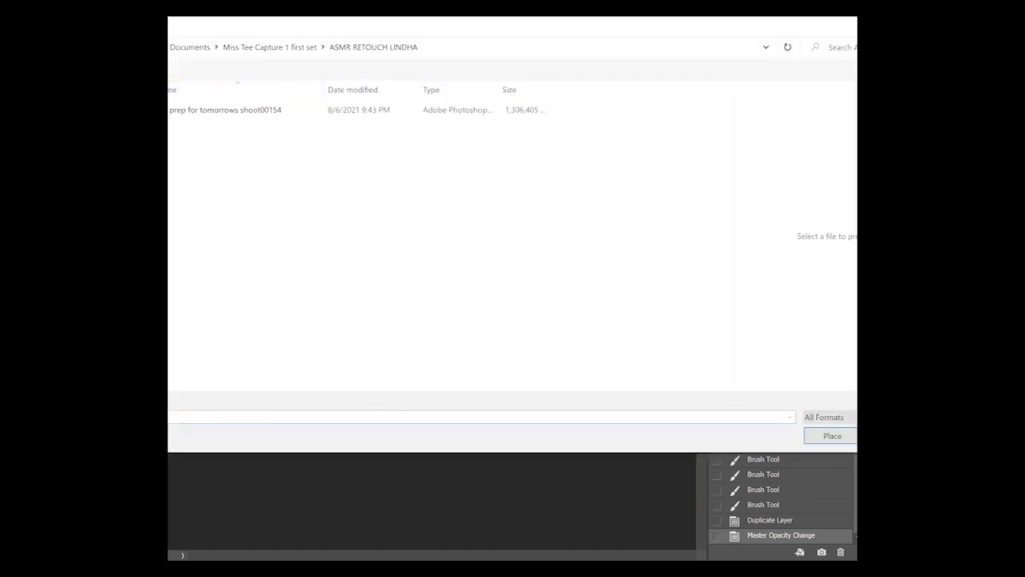
pyautogui.click(190, 46)
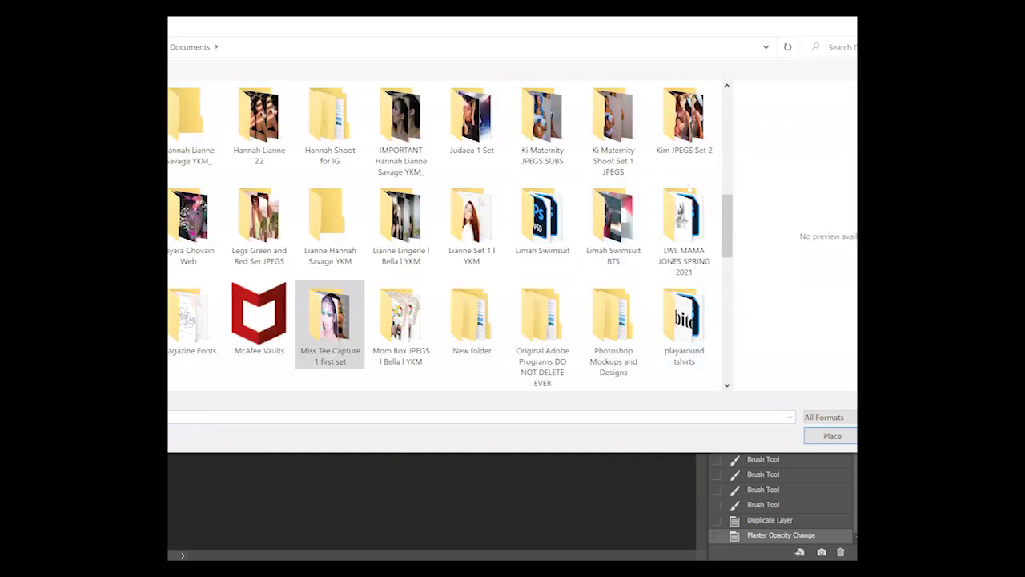
pyautogui.scroll(-2, 724, 232)
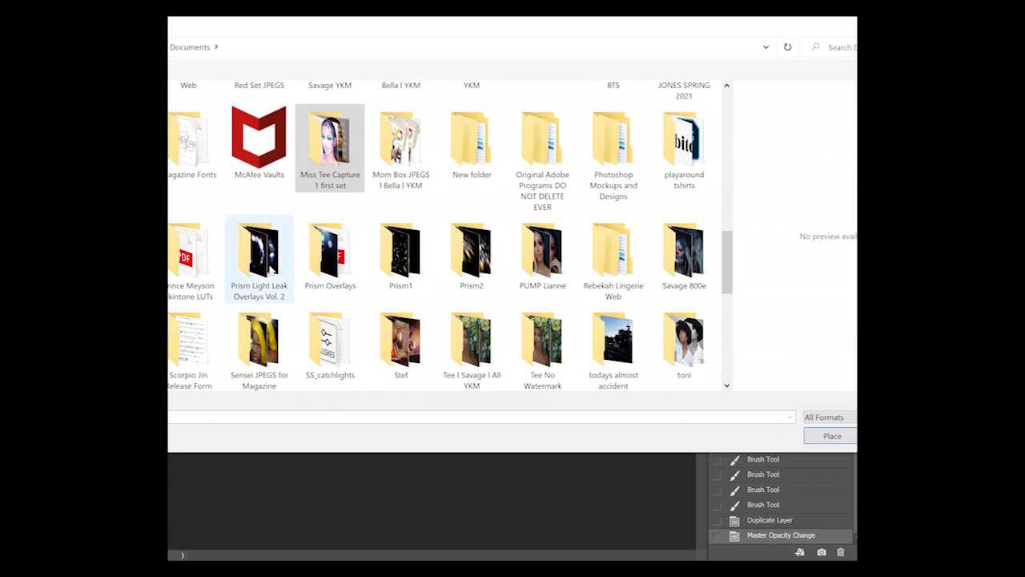
pyautogui.doubleClick(472, 269)
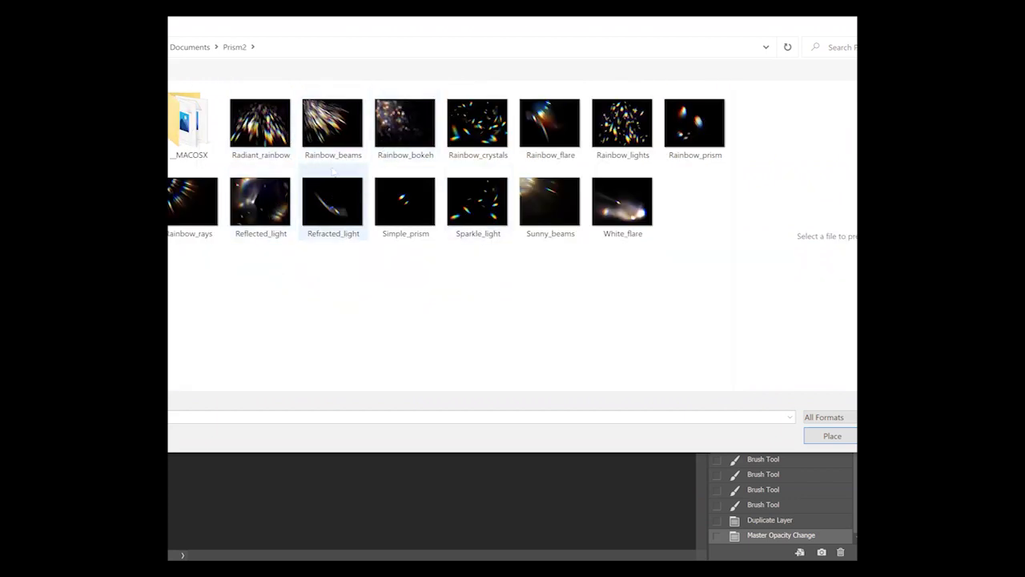
pyautogui.click(391, 130)
pyautogui.click(830, 435)
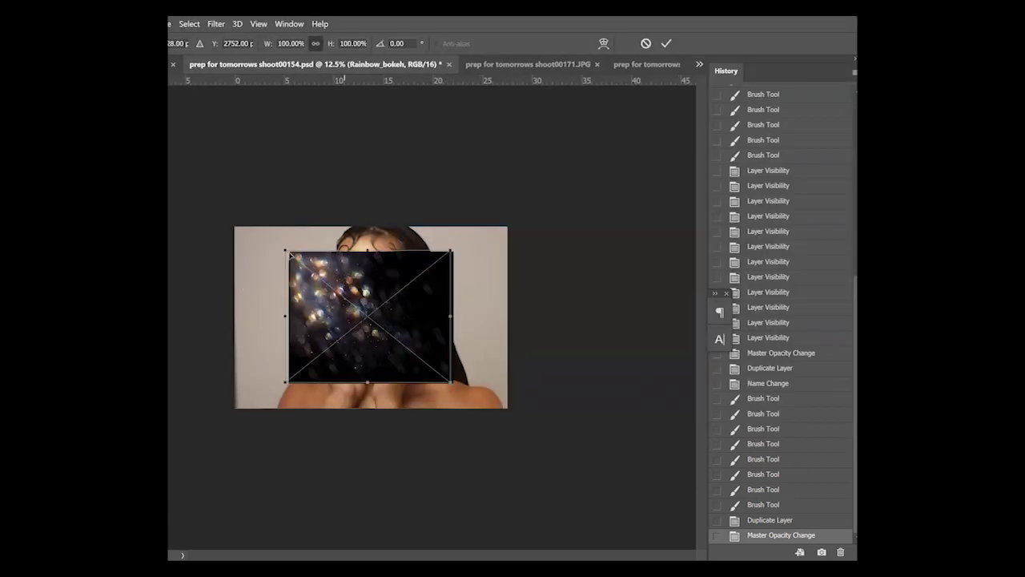
pyautogui.moveTo(291, 255); pyautogui.dragTo(238, 232)
pyautogui.press('Return')
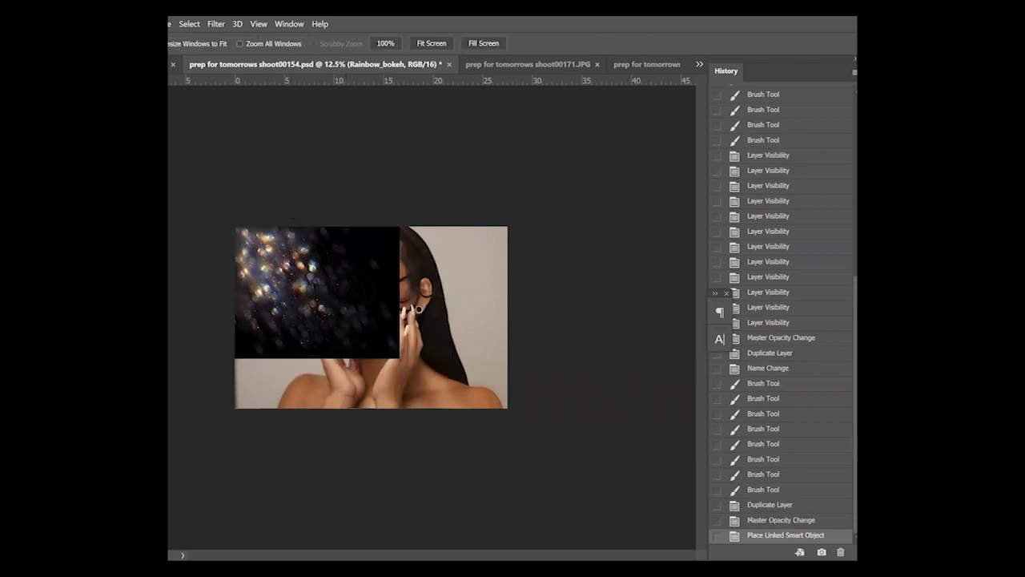
# Rasterize the Rainbow_bokeh layer and duplicate it, with the original hidden and the copy selected
pyautogui.rightClick(854, 299)
pyautogui.click(836, 299)
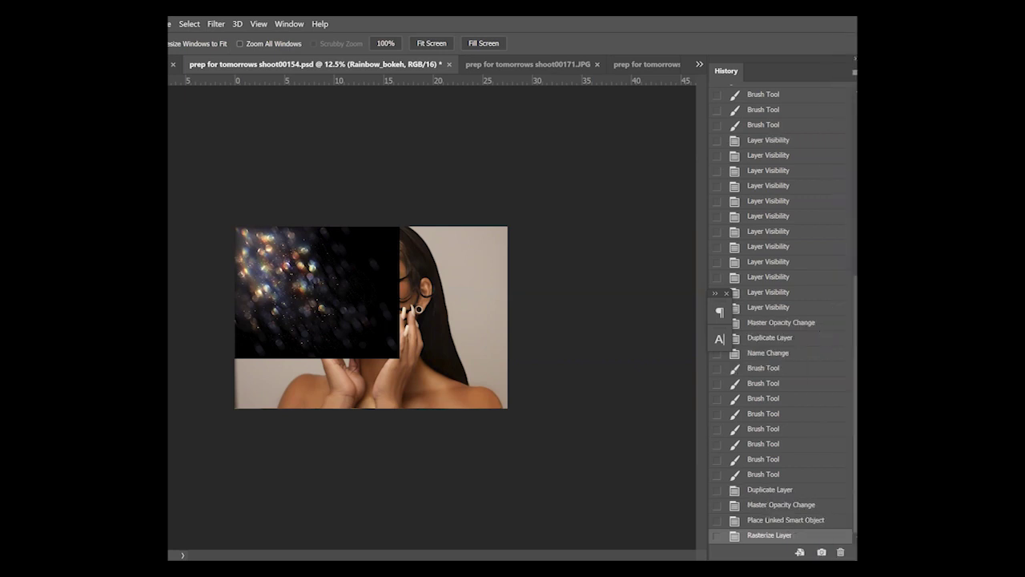
pyautogui.hotkey('ctrl', 'j')
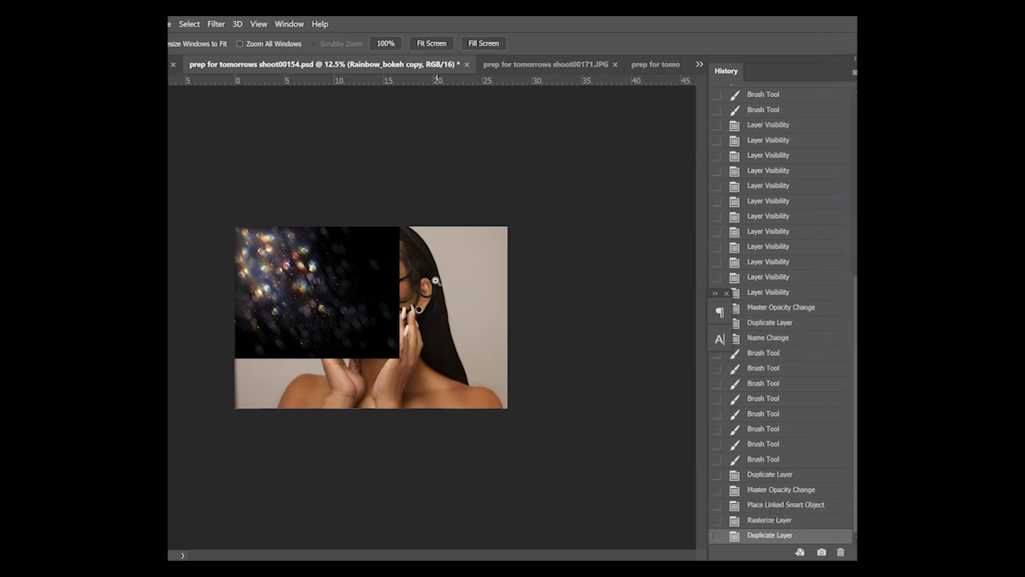
pyautogui.hotkey('alt', '[')
pyautogui.press('ctrl+')
pyautogui.hotkey('alt', ']')
# Try different blending modes on the Rainbow_bokeh copy and settle on Screen
pyautogui.hotkey('shift', 'alt', 's')
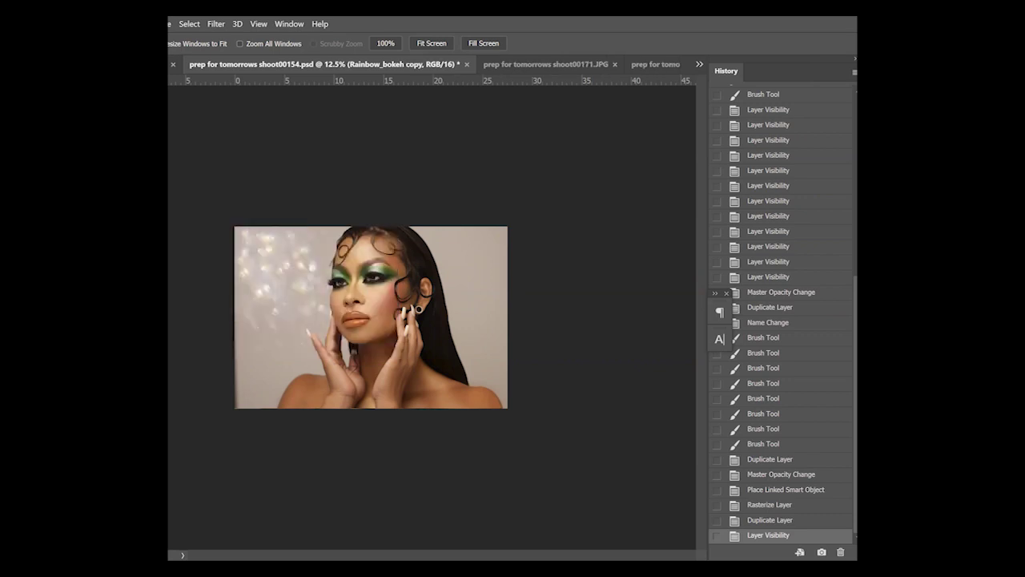
pyautogui.hotkey('shift', 'alt', 'd')
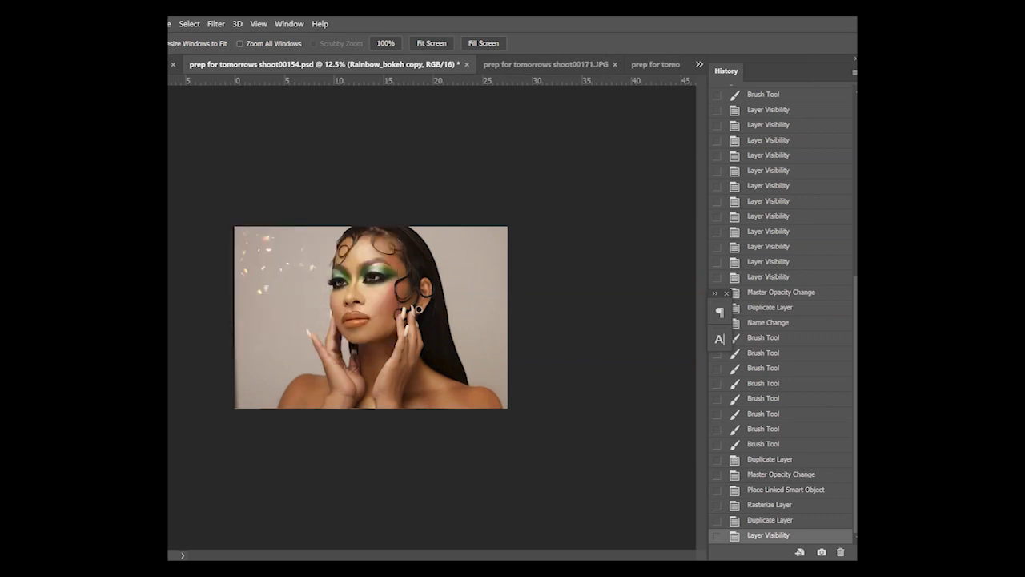
pyautogui.hotkey('shift', 'alt', 's')
pyautogui.hotkey('shift', 'alt', 'o')
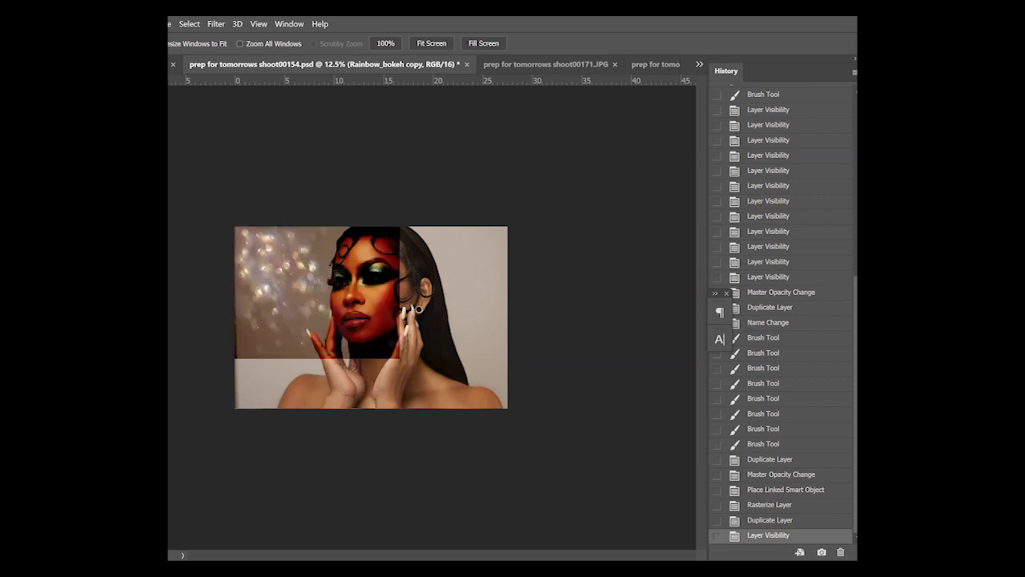
pyautogui.hotkey('shift', '+')
pyautogui.hotkey('shift', '+')
pyautogui.hotkey('shift', '+')
pyautogui.hotkey('shift', '+')
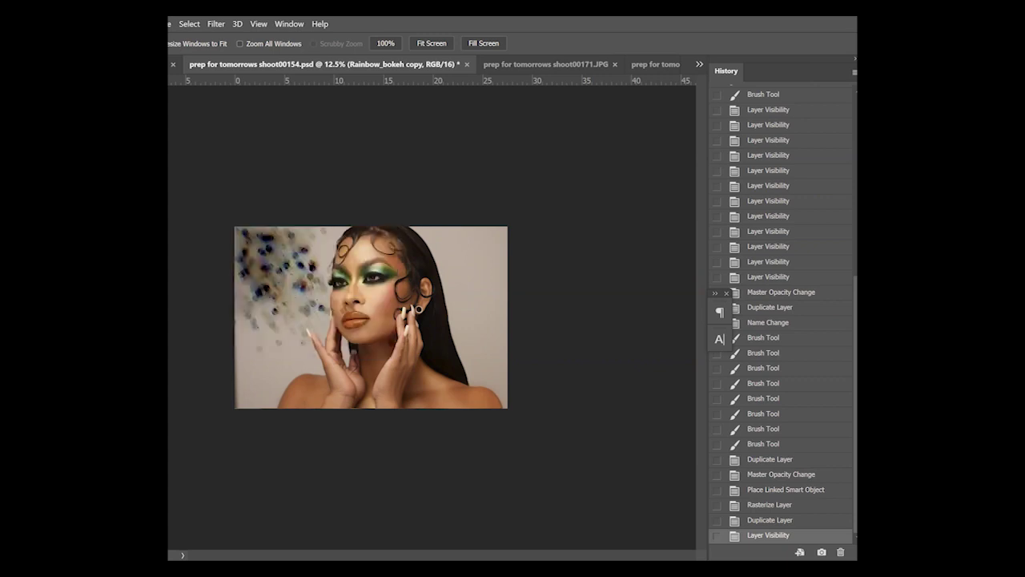
pyautogui.hotkey('shift', 'alt', 'n')
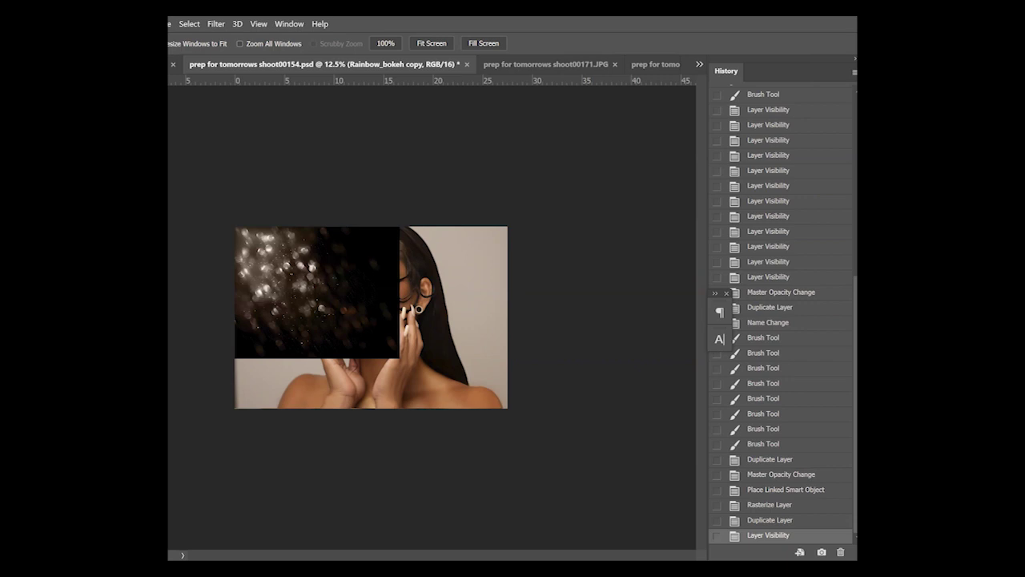
pyautogui.hotkey('shift', '+')
pyautogui.hotkey('shift', '+')
pyautogui.hotkey('shift', '+')
pyautogui.hotkey('shift', '+')
pyautogui.hotkey('shift', '+')
pyautogui.hotkey('shift', '+')
pyautogui.hotkey('shift', '+')
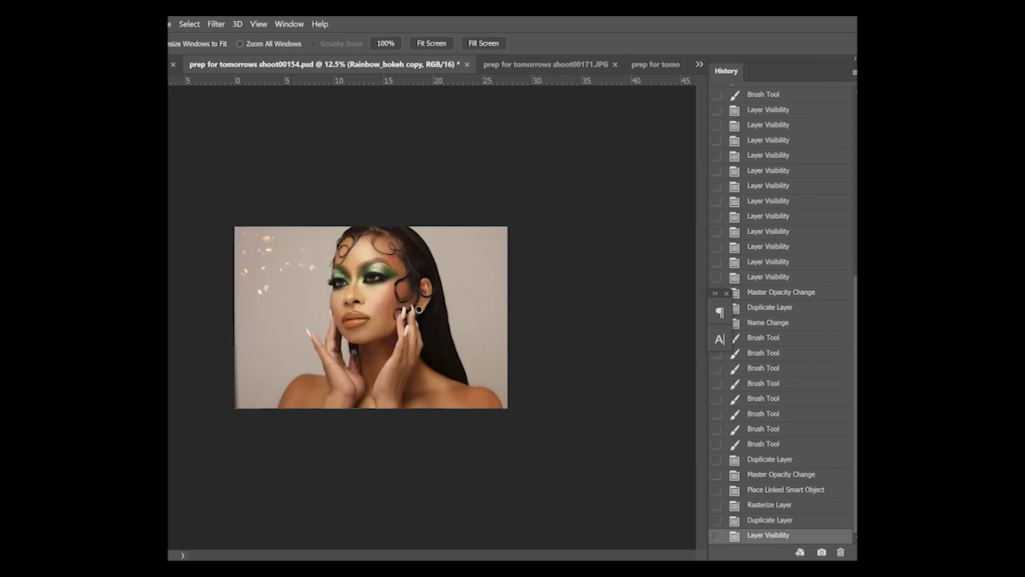
pyautogui.hotkey('shift', '+')
pyautogui.hotkey('shift', '+')
pyautogui.hotkey('shift', '+')
pyautogui.hotkey('shift', '+')
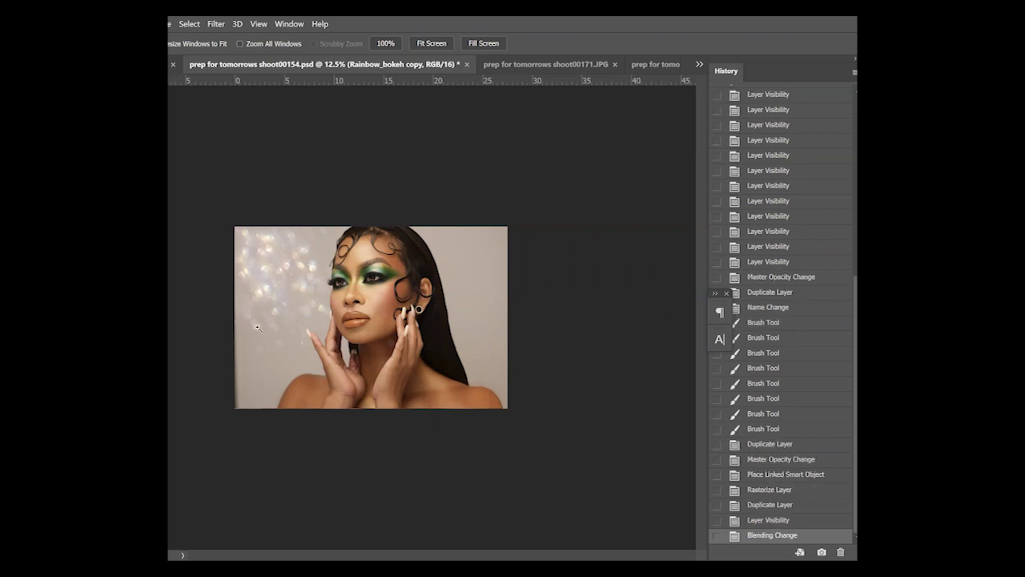
# Enlarge the Rainbow_bokeh copy to 126.5% and shift it partly beyond the portrait's upper-left corner
pyautogui.press('v')
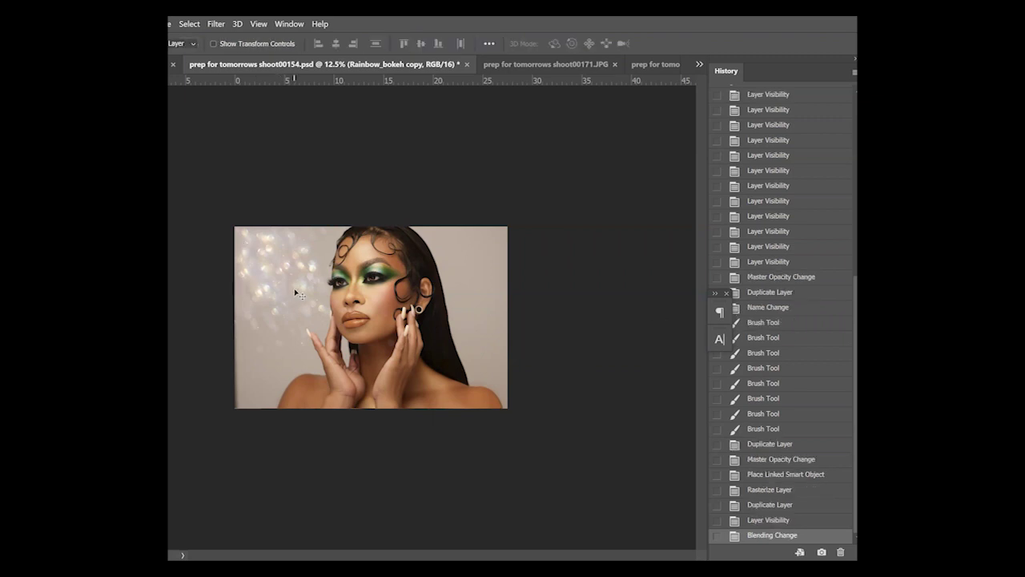
pyautogui.moveTo(293, 293); pyautogui.dragTo(313, 294)
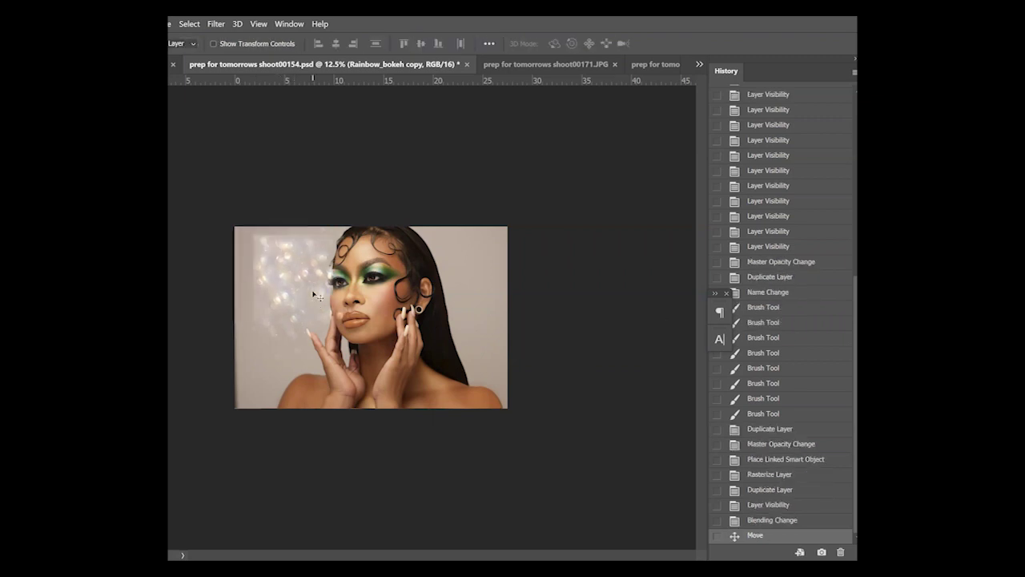
pyautogui.hotkey('ctrl', 't')
pyautogui.moveTo(234, 223); pyautogui.dragTo(203, 206)
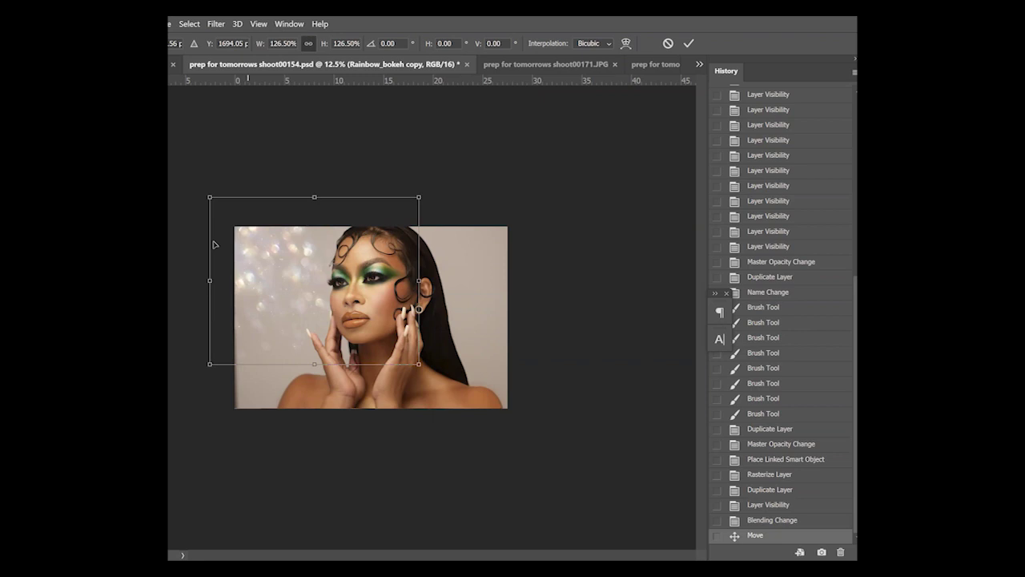
pyautogui.moveTo(214, 245); pyautogui.dragTo(178, 224)
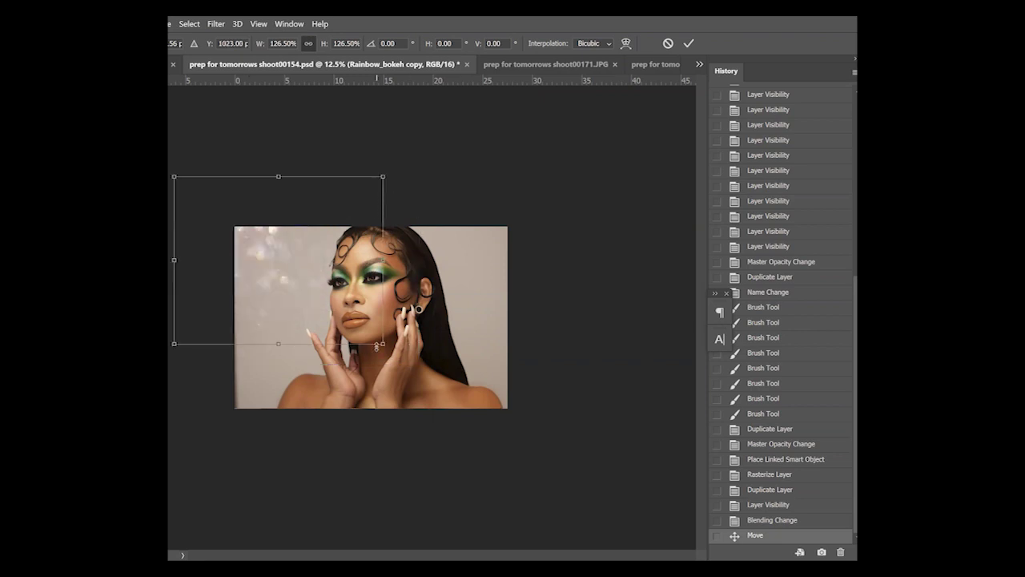
pyautogui.press('Return')
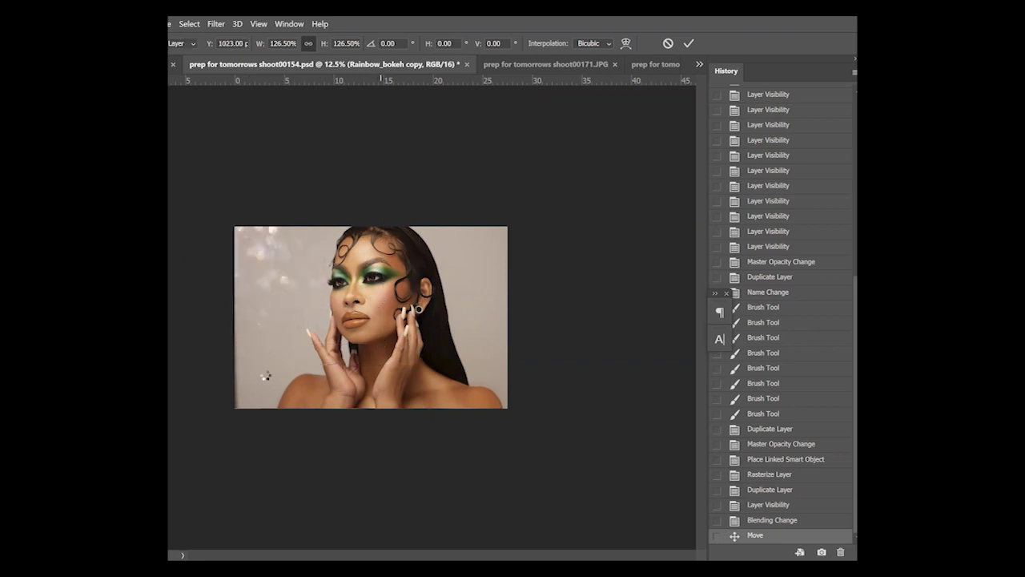
# Add a new layer and crop the portrait's left edge inward so the image is about 24 in wide
pyautogui.press('z')
pyautogui.click(333, 312)
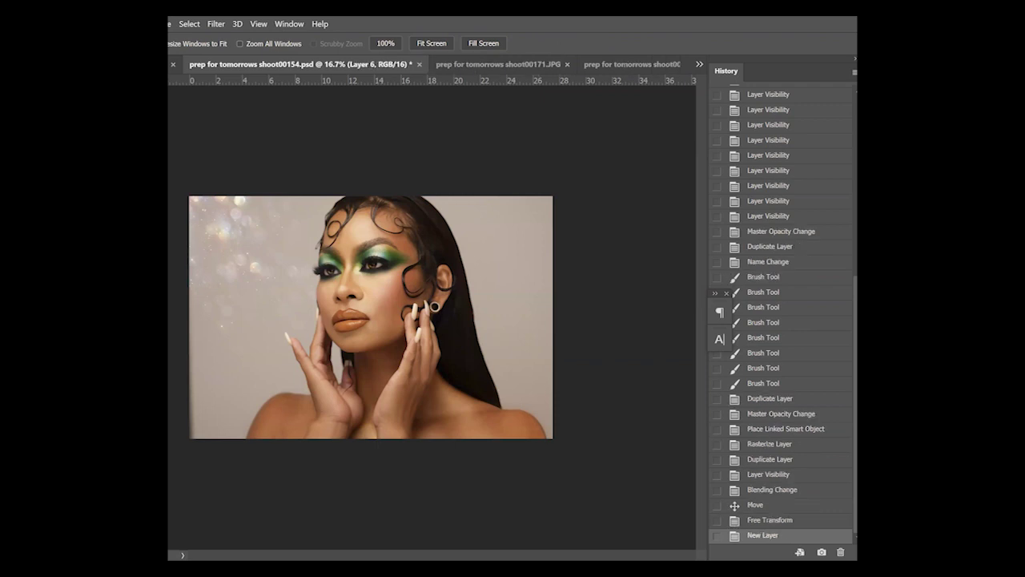
pyautogui.press('c')
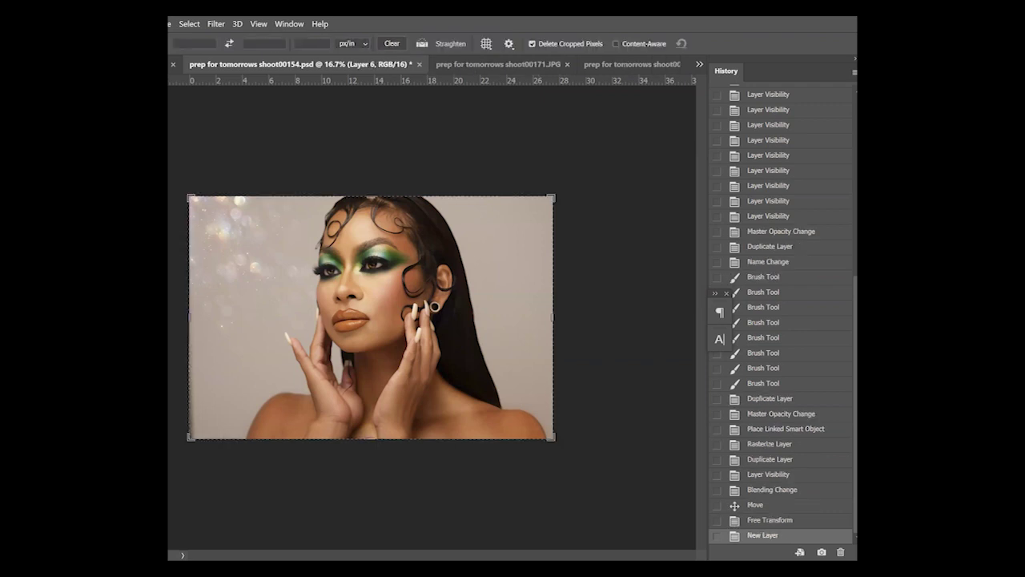
pyautogui.click(210, 318)
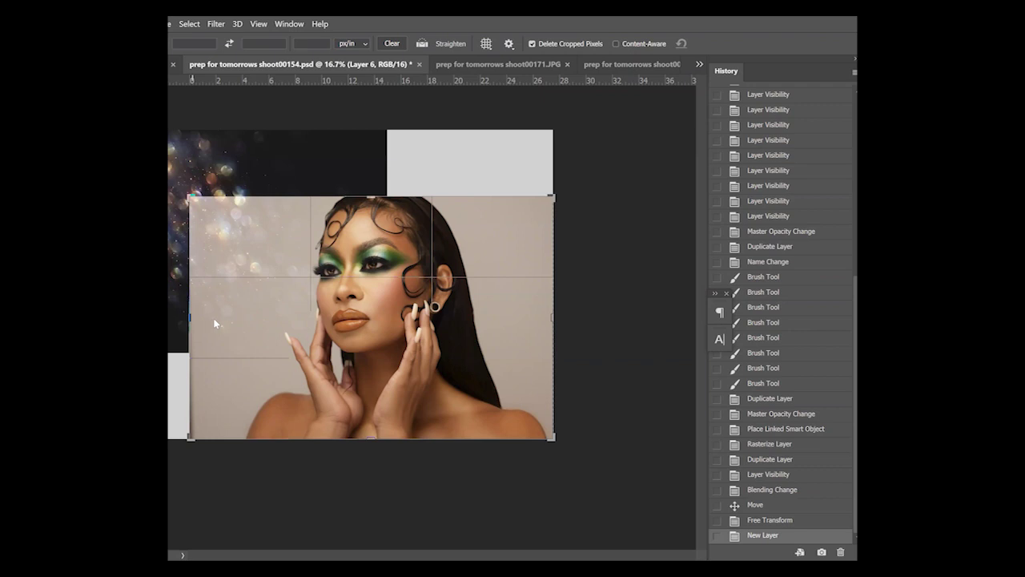
pyautogui.moveTo(215, 319); pyautogui.dragTo(237, 306)
pyautogui.moveTo(529, 319); pyautogui.dragTo(526, 318)
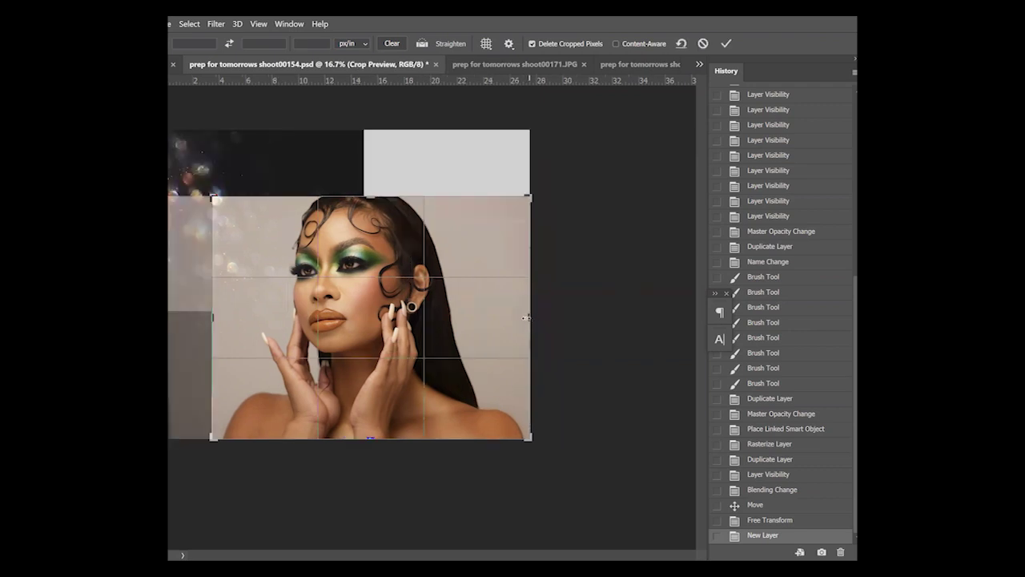
pyautogui.click(529, 318)
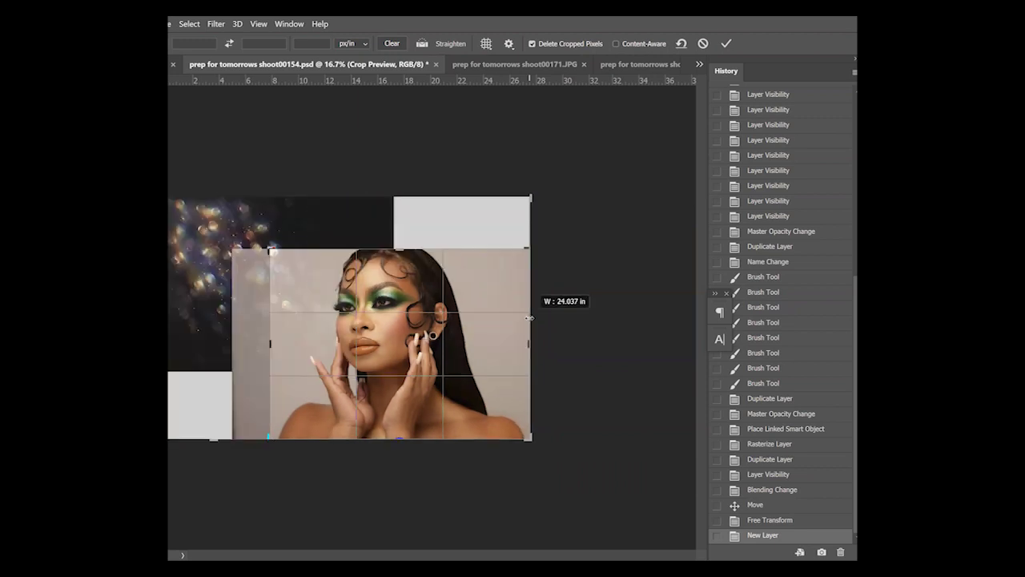
pyautogui.press('Return')
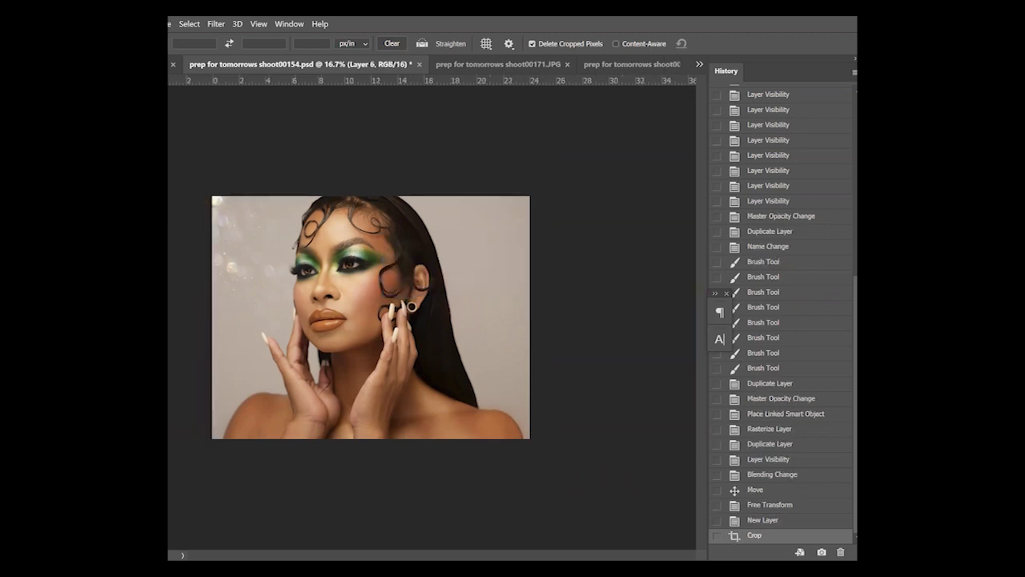
# Nudge the Rainbow_bokeh copy to the right and scale it up slightly over the cropped background
pyautogui.hotkey('alt', '[')
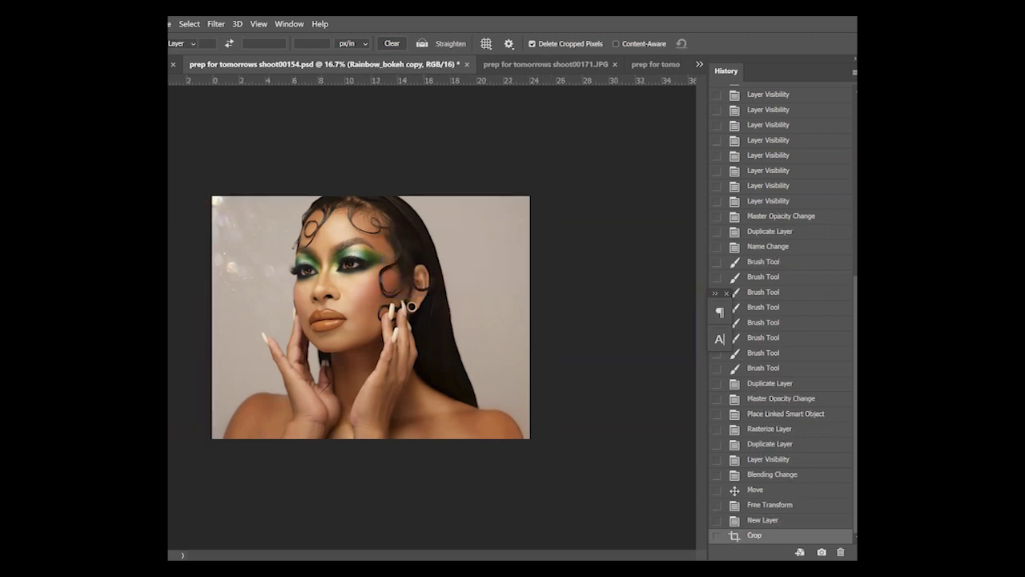
pyautogui.press('v')
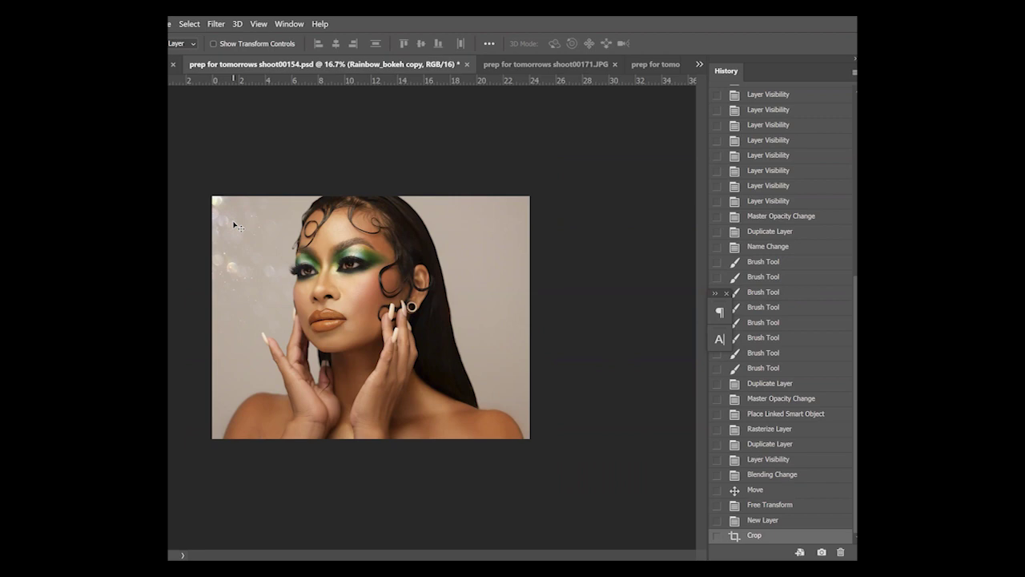
pyautogui.press('Right')
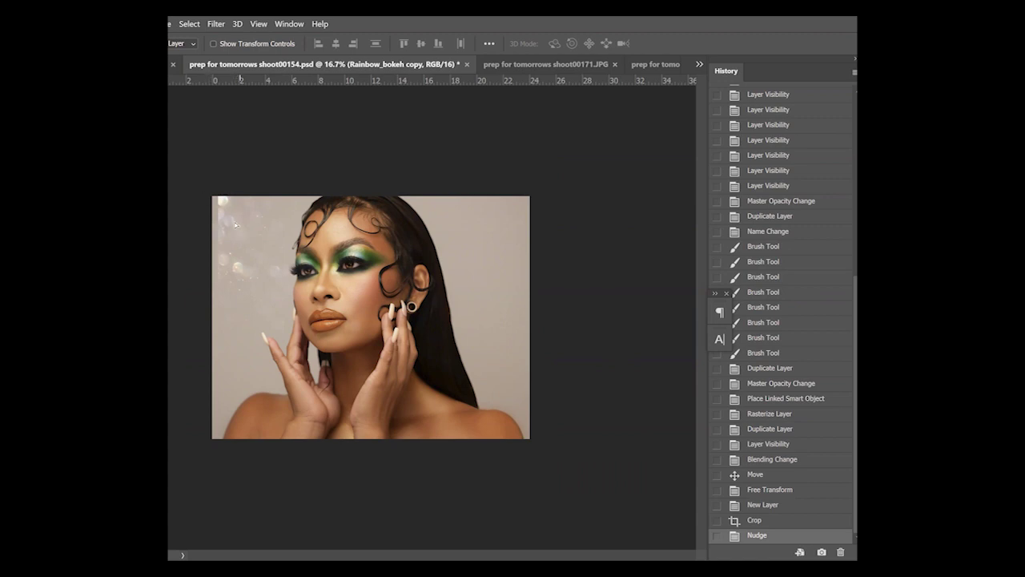
pyautogui.hotkey('ctrl', 't')
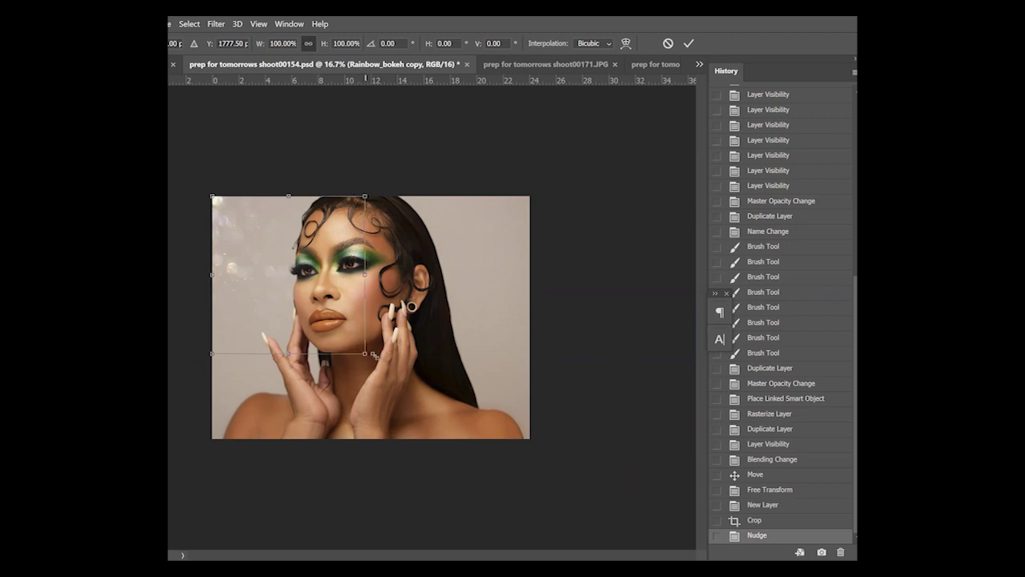
pyautogui.moveTo(367, 353); pyautogui.dragTo(375, 362)
pyautogui.press('Return')
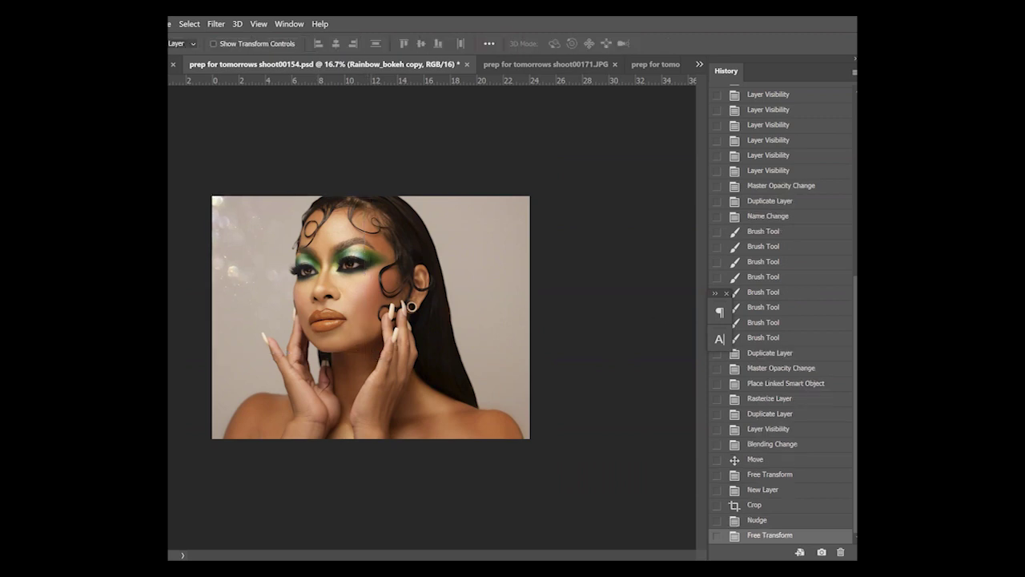
# Add a new layer above the Rainbow_bokeh copy and paint two very large brush dabs at 13% opacity over the face and upper background
pyautogui.hotkey('ctrl', 'shift', 'alt', 'n')
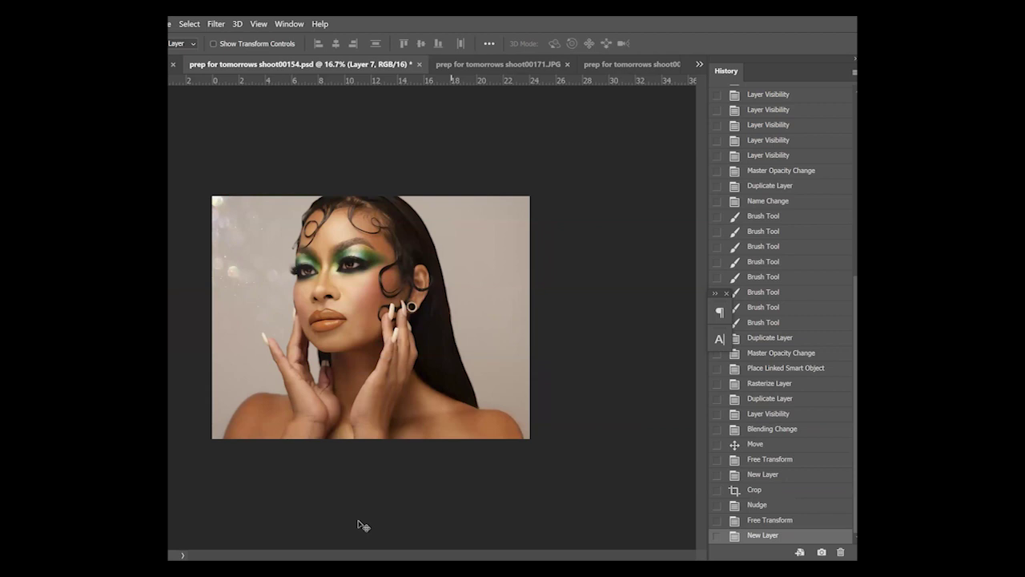
pyautogui.press('b')
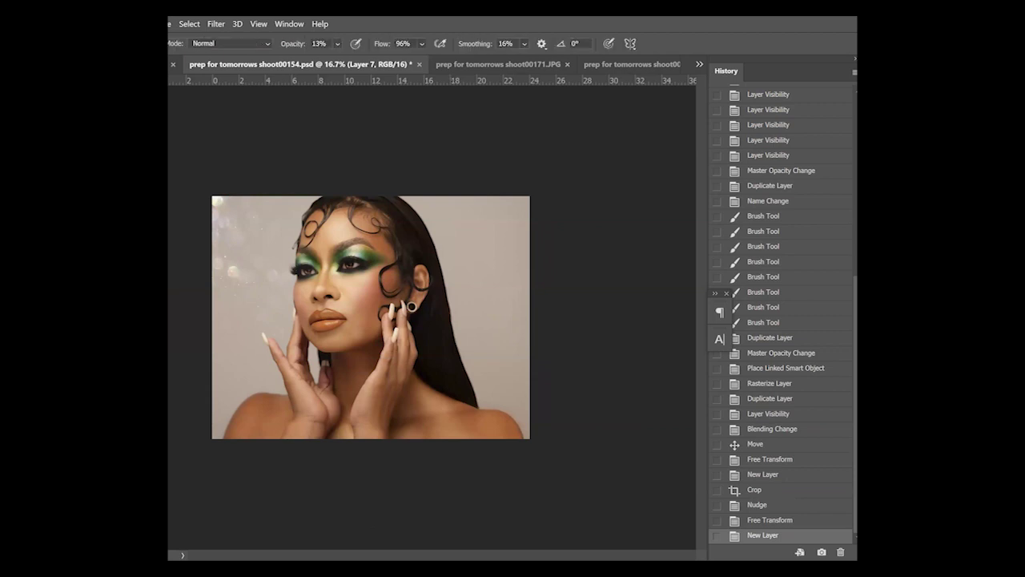
pyautogui.press(']')
pyautogui.press(']')
pyautogui.press(']')
pyautogui.press(']')
pyautogui.press(']')
pyautogui.press(']')
pyautogui.press(']')
pyautogui.press(']')
pyautogui.press(']')
pyautogui.press(']')
pyautogui.click(363, 319)
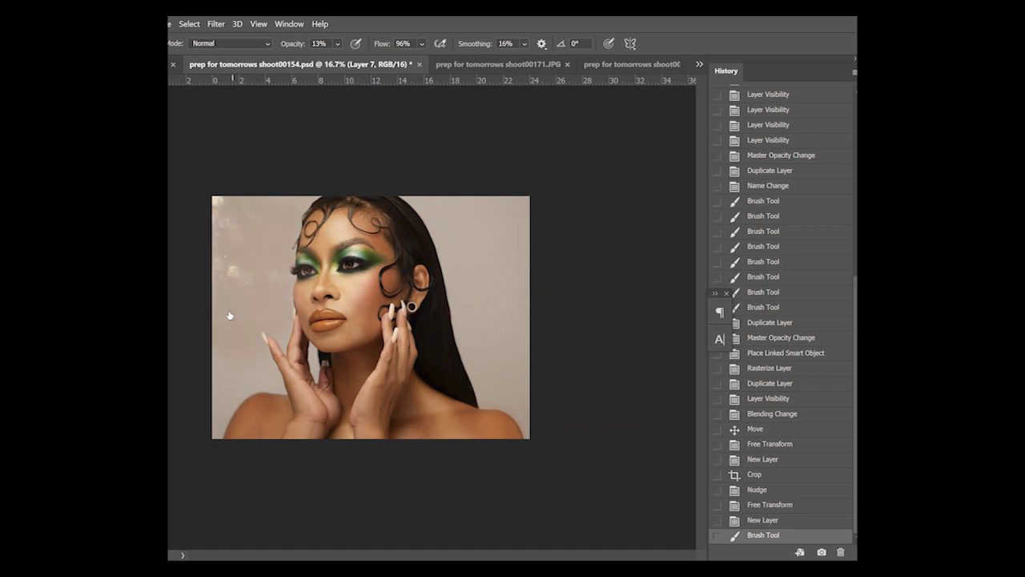
pyautogui.click(297, 222)
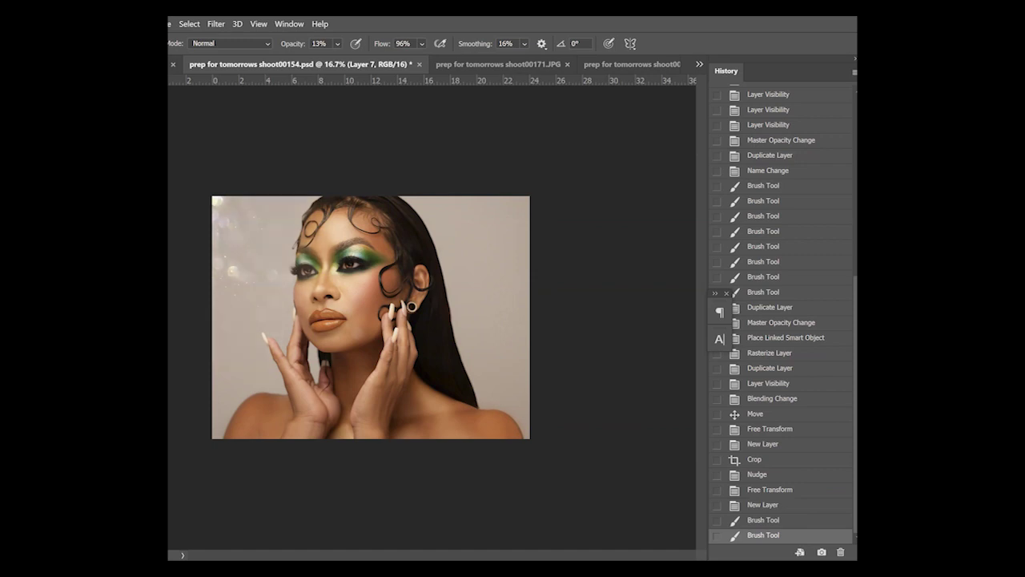
# Change the painted layer's blending mode, compare with it switched off and on, and hide it together with the bokeh effect
pyautogui.press('Return')
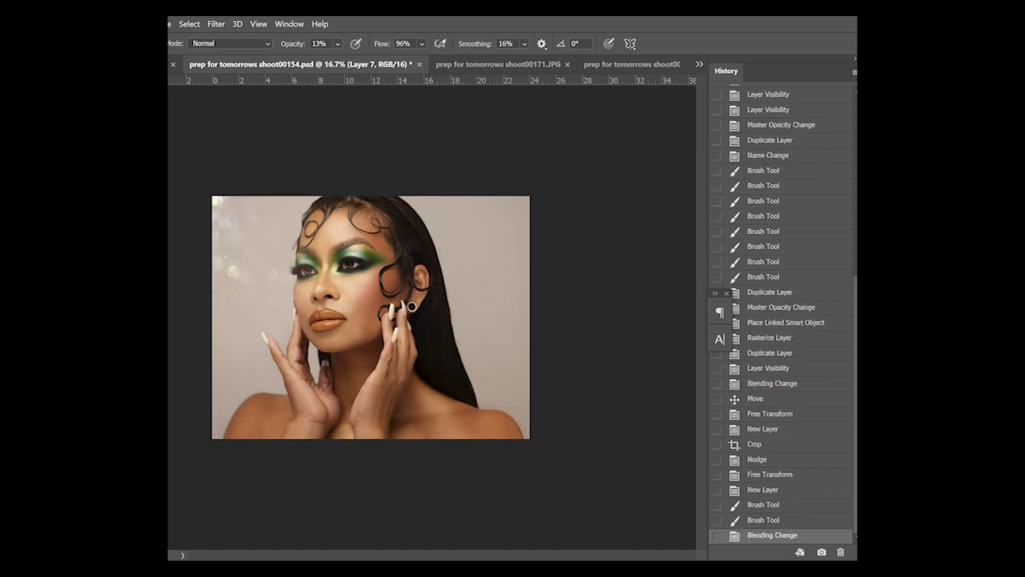
pyautogui.hotkey('ctrl', ',')
pyautogui.hotkey('ctrl', ',')
pyautogui.hotkey('ctrl', ',')
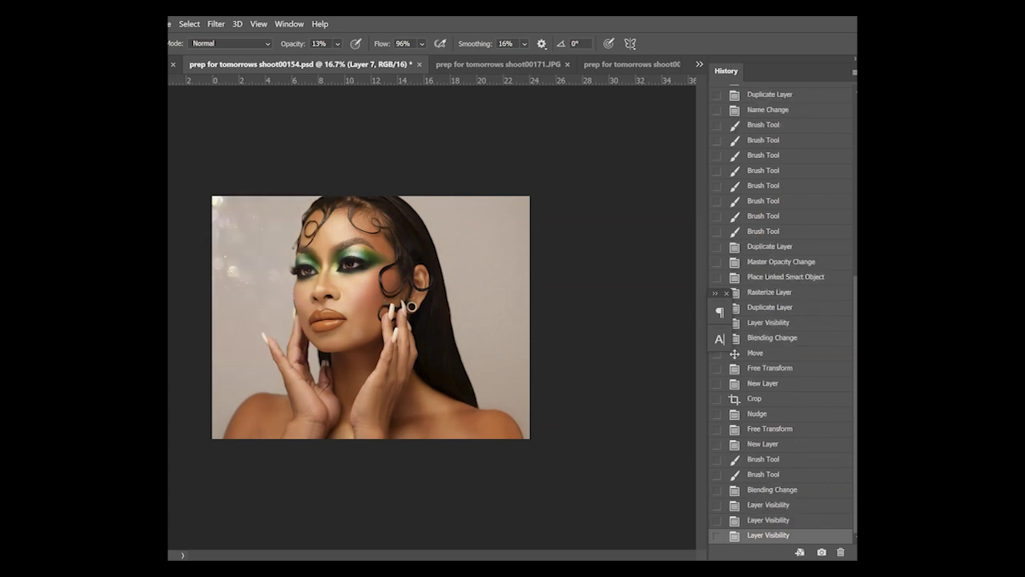
pyautogui.hotkey('ctrl', ',')
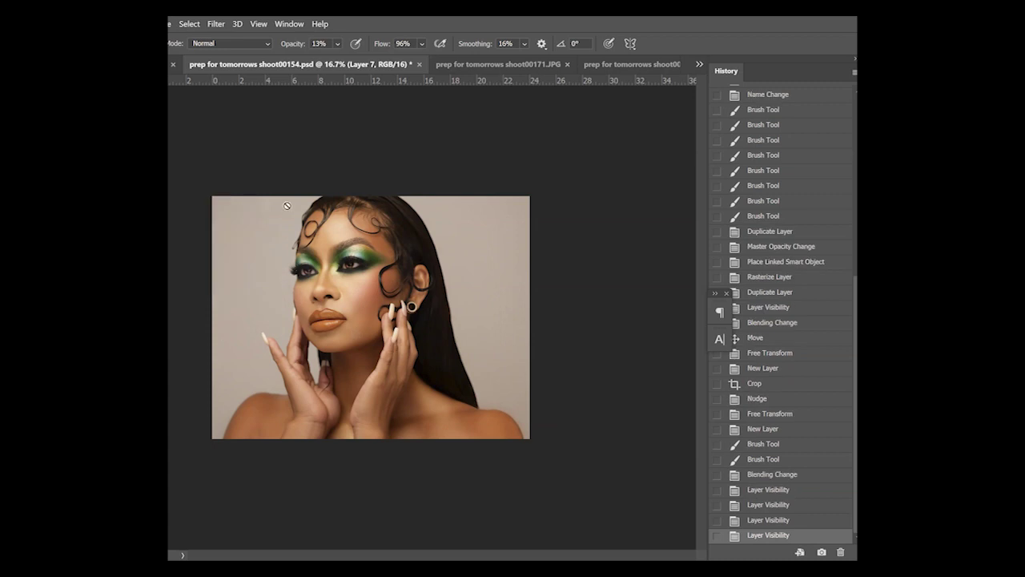
# Step down through the layer stack past Rainbow_bokeh and make freq sep the active layer
pyautogui.press('z')
pyautogui.press('v')
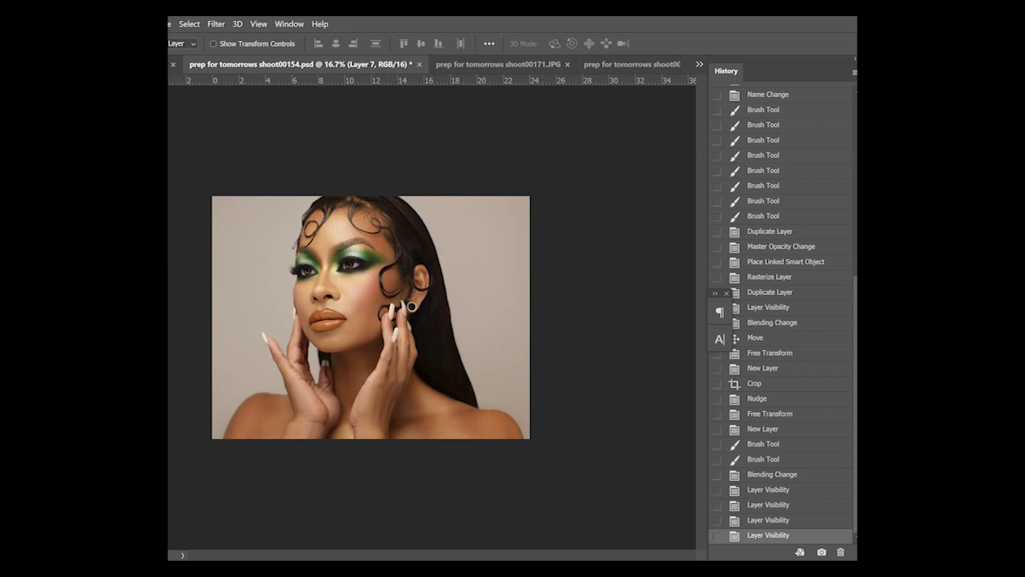
pyautogui.hotkey('alt', '[')
pyautogui.press('m')
pyautogui.press('v')
pyautogui.press('b')
pyautogui.press('l')
pyautogui.press('v')
pyautogui.hotkey('alt', ']')
pyautogui.hotkey('alt', '[')
pyautogui.hotkey('alt', '[')
pyautogui.hotkey('alt', '[')
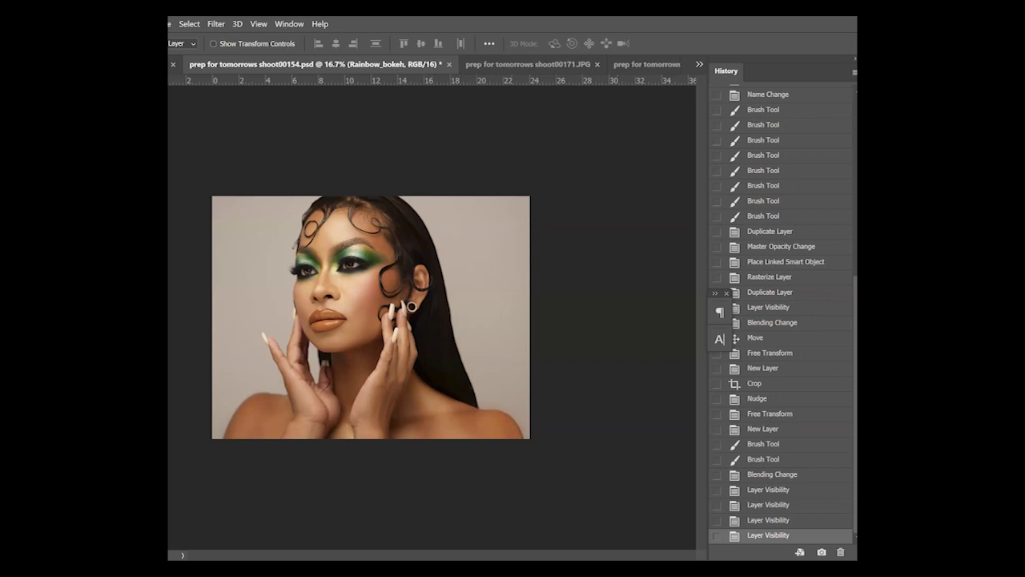
pyautogui.hotkey('alt', '[')
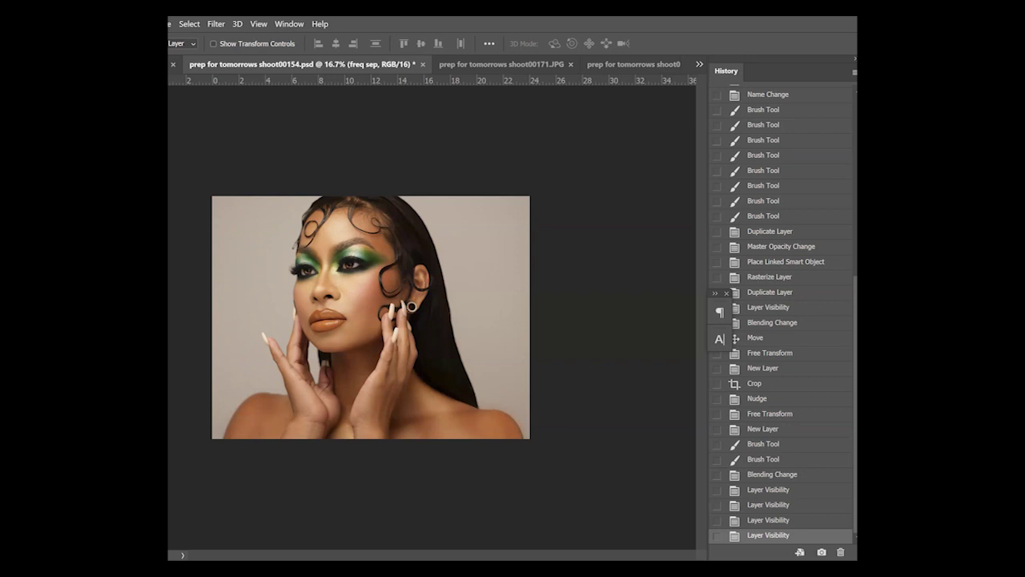
# Examine the retouched face, eye makeup, hands and hair at several magnifications
pyautogui.press('z')
pyautogui.click(389, 407)
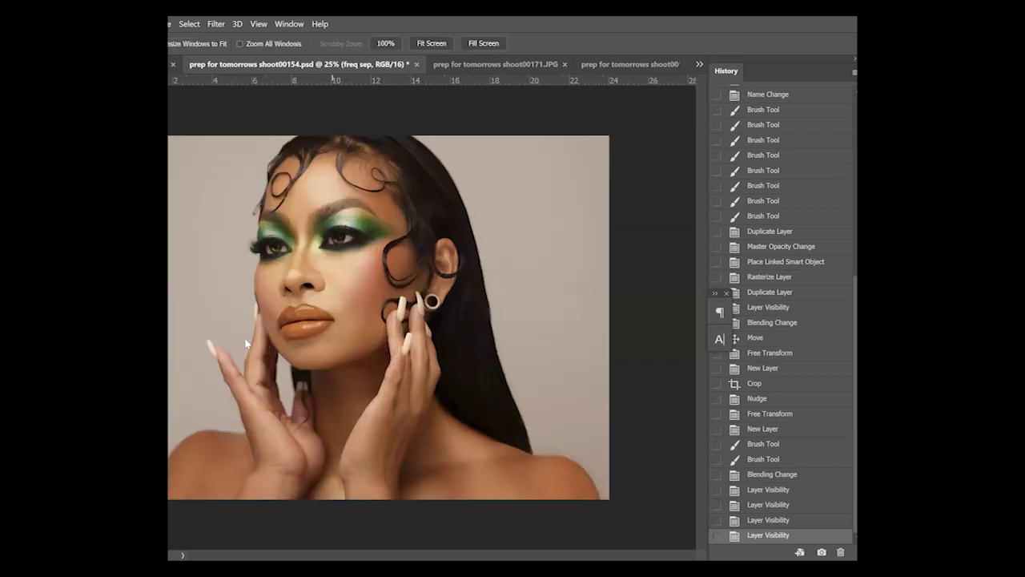
pyautogui.click(373, 250)
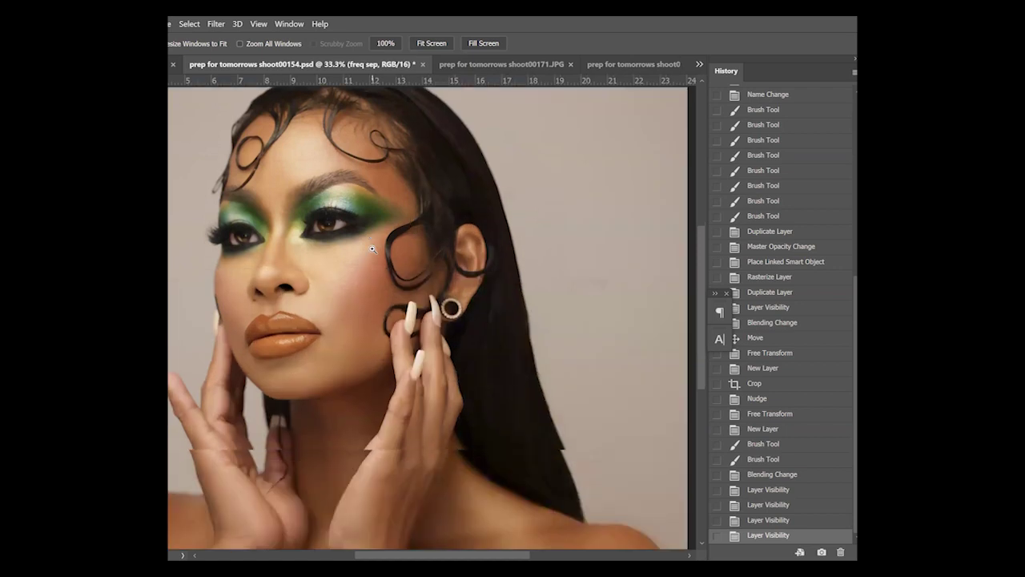
pyautogui.scroll(-1, 372, 249)
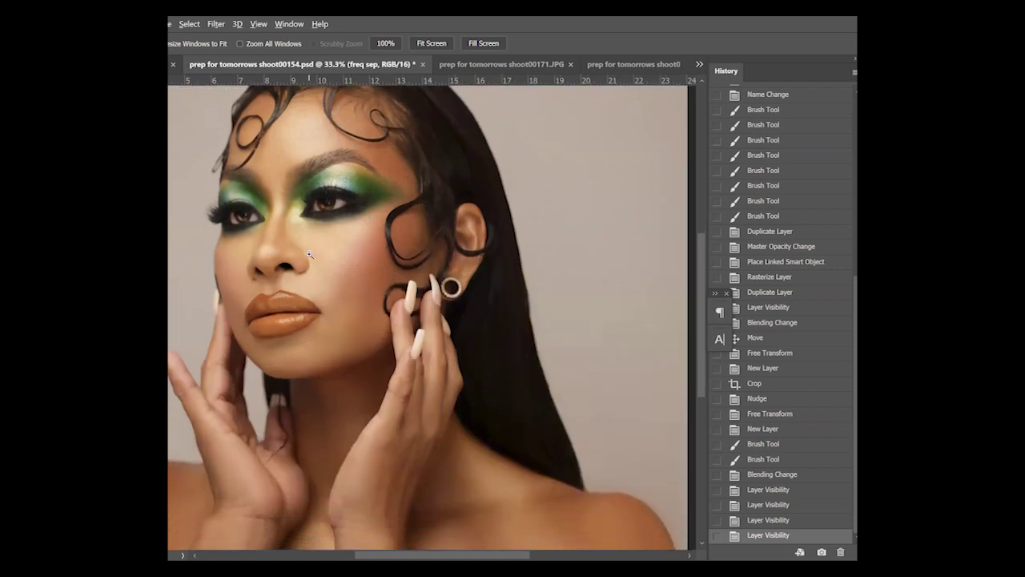
pyautogui.keyDown('alt'); pyautogui.click(323, 250); pyautogui.keyUp('alt')
pyautogui.keyDown('alt'); pyautogui.click(323, 250); pyautogui.keyUp('alt')
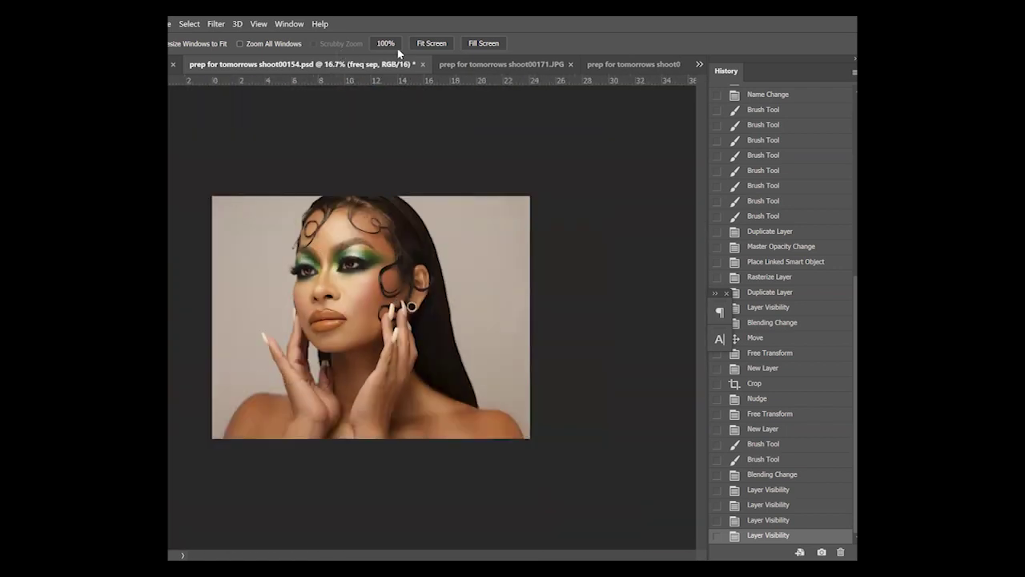
pyautogui.click(431, 43)
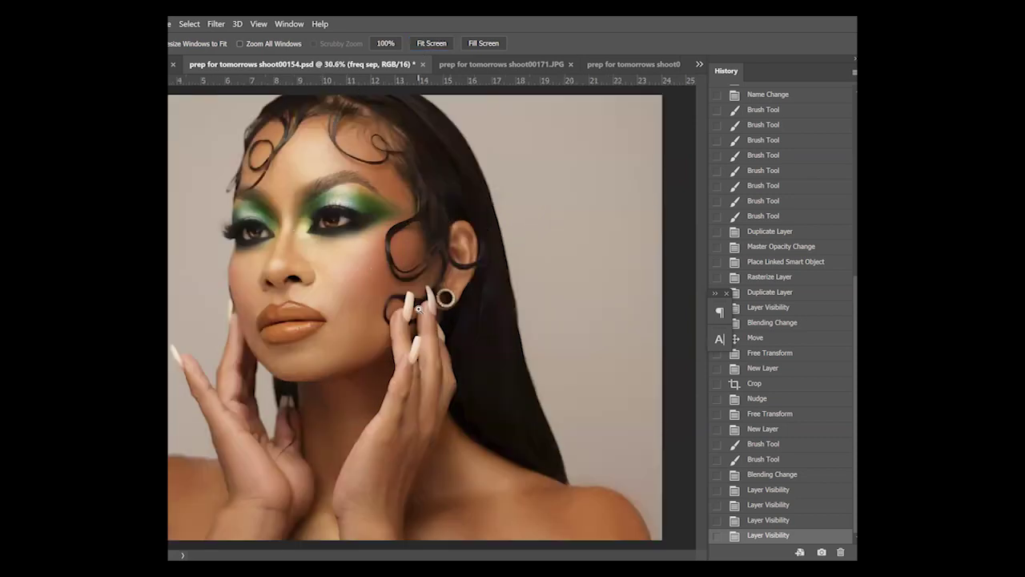
pyautogui.keyDown('alt'); pyautogui.click(417, 310); pyautogui.keyUp('alt')
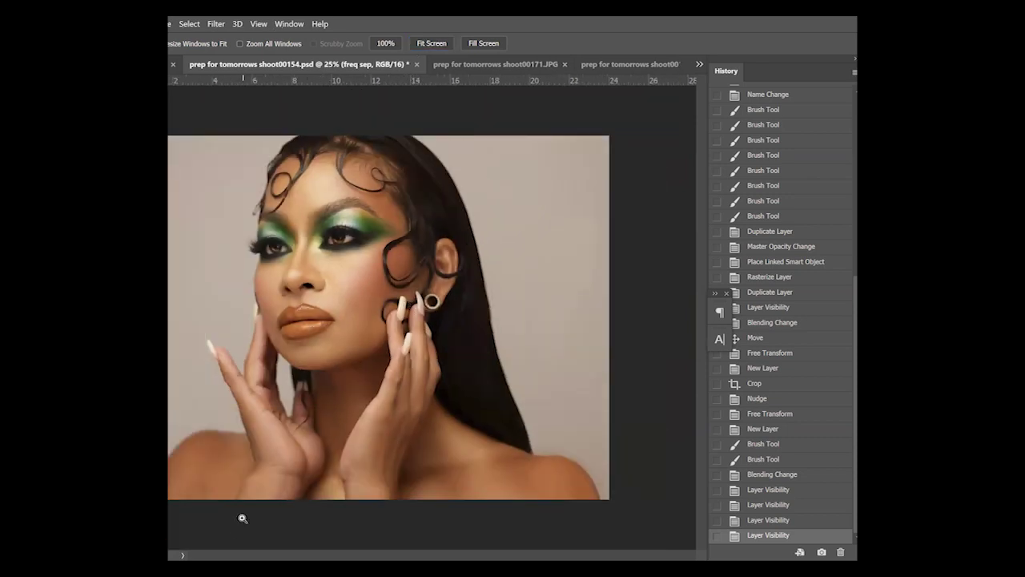